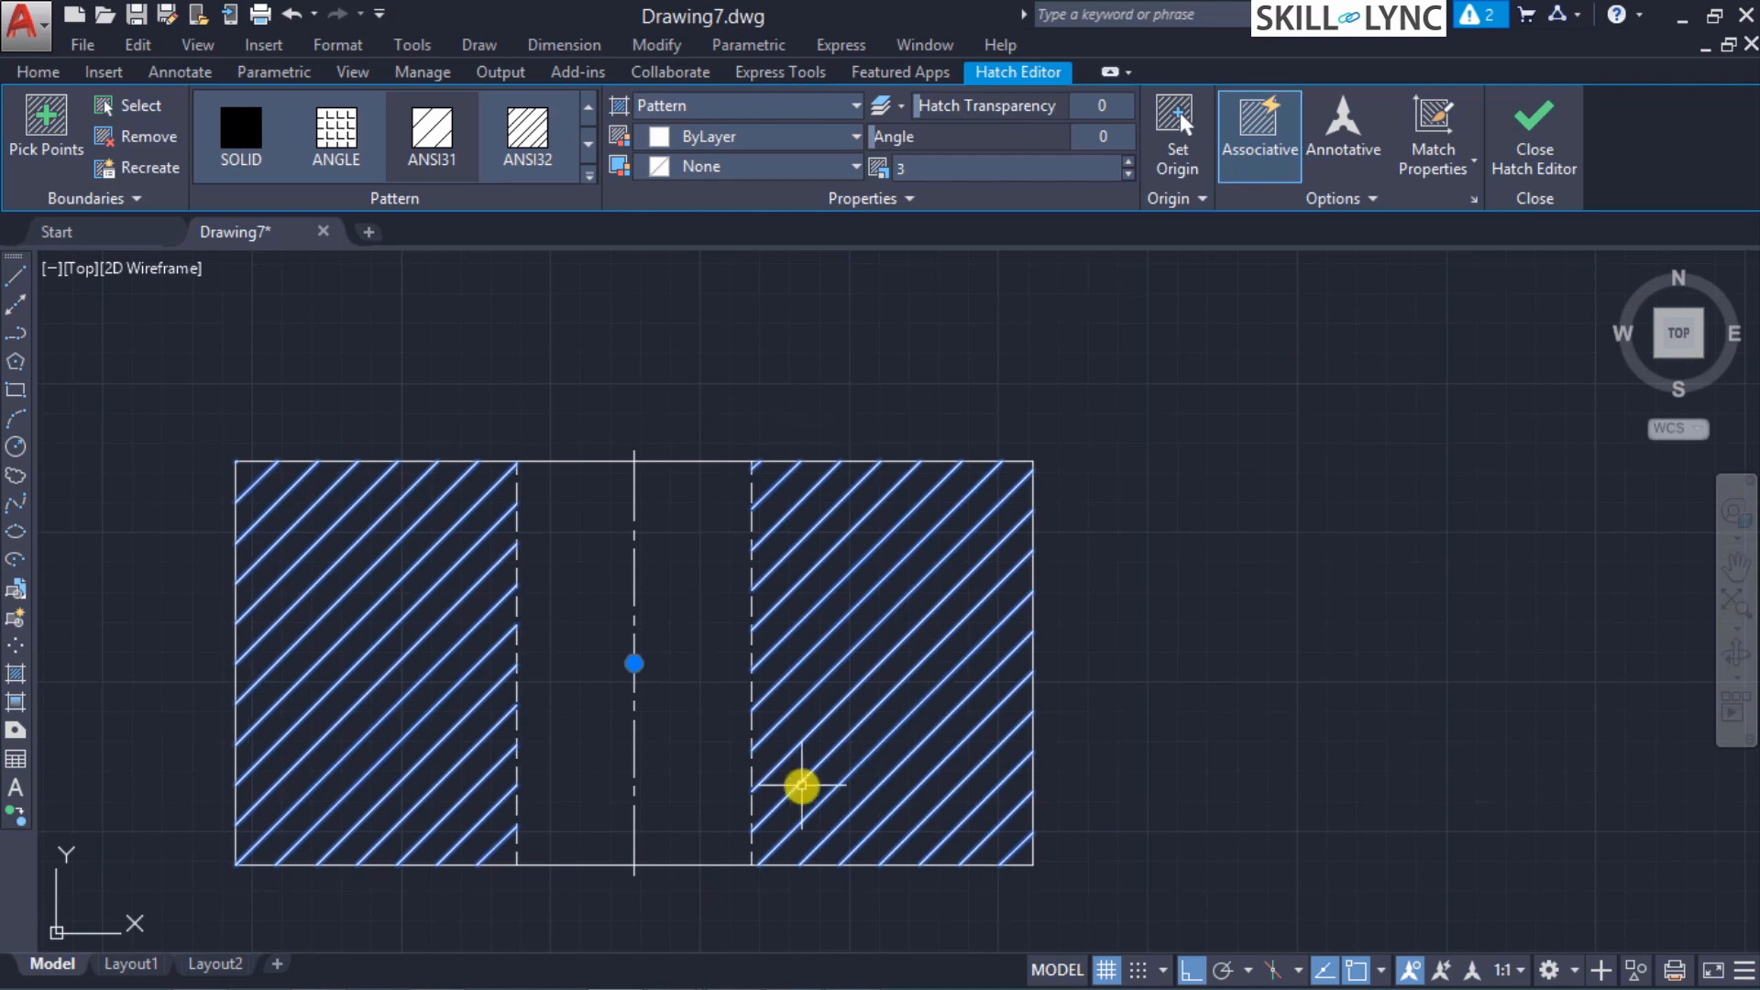
# Step: Move the hatch about 285 units horizontally to the right, clear of the part's outline
pyautogui.moveTo(811, 773)
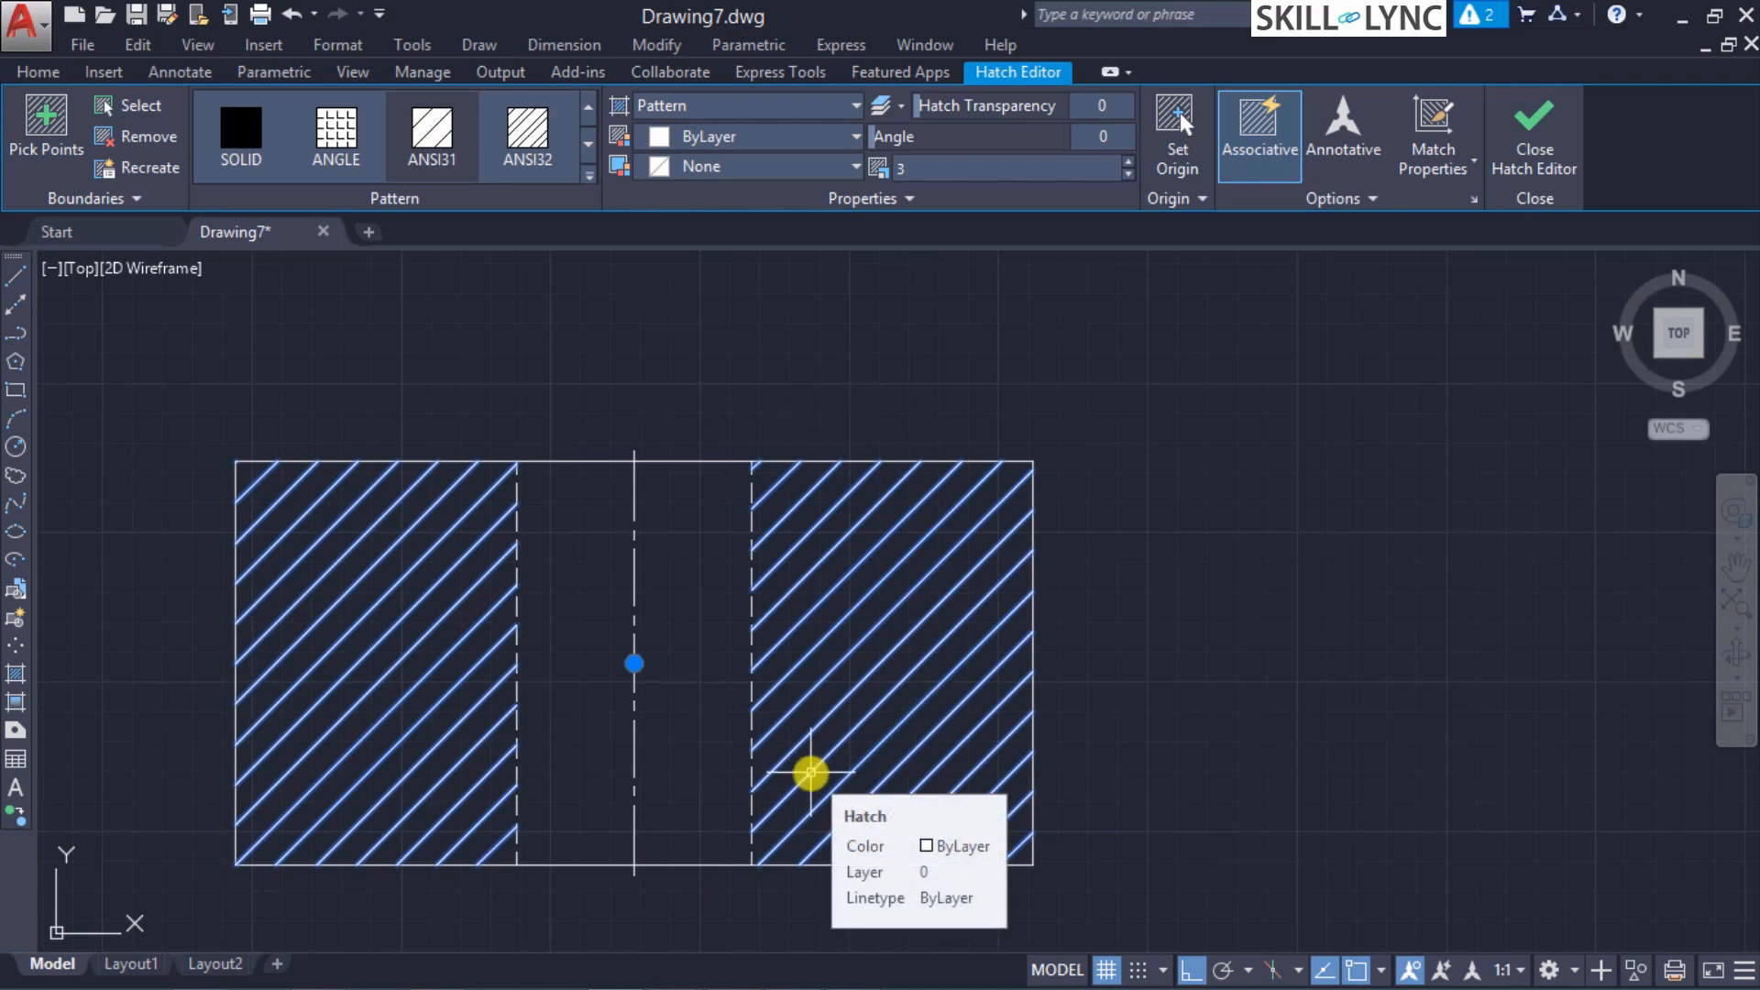
pyautogui.click(634, 663)
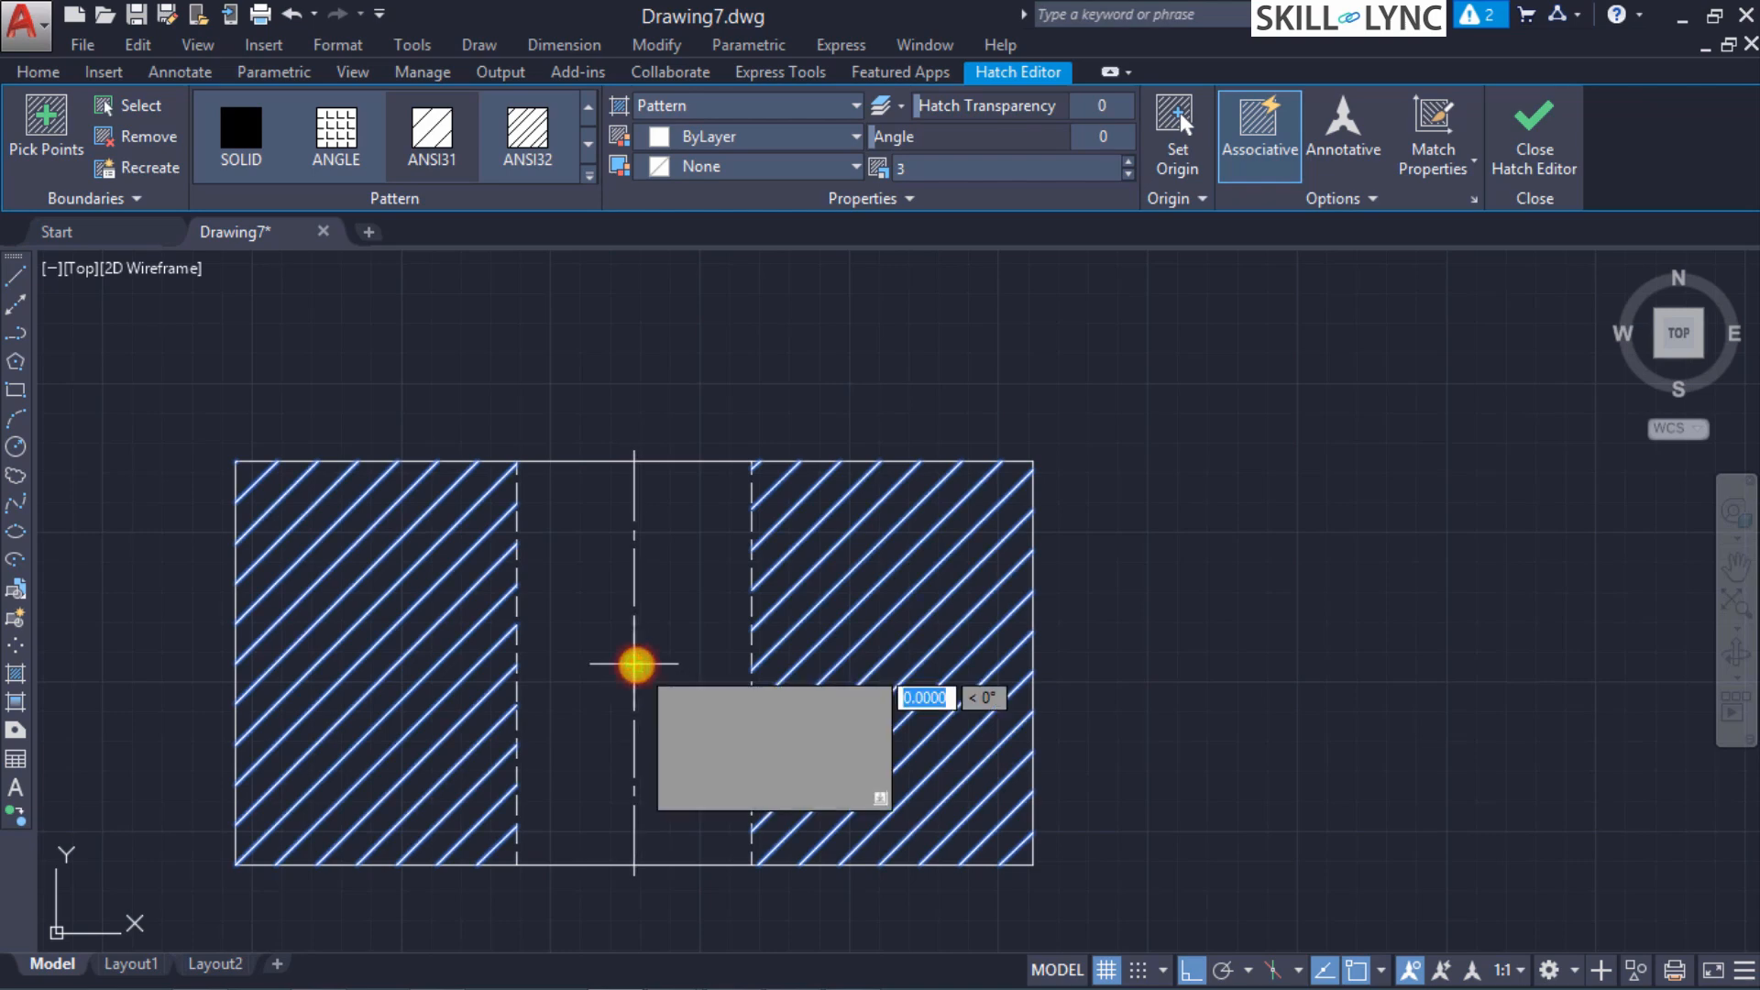
pyautogui.click(634, 662)
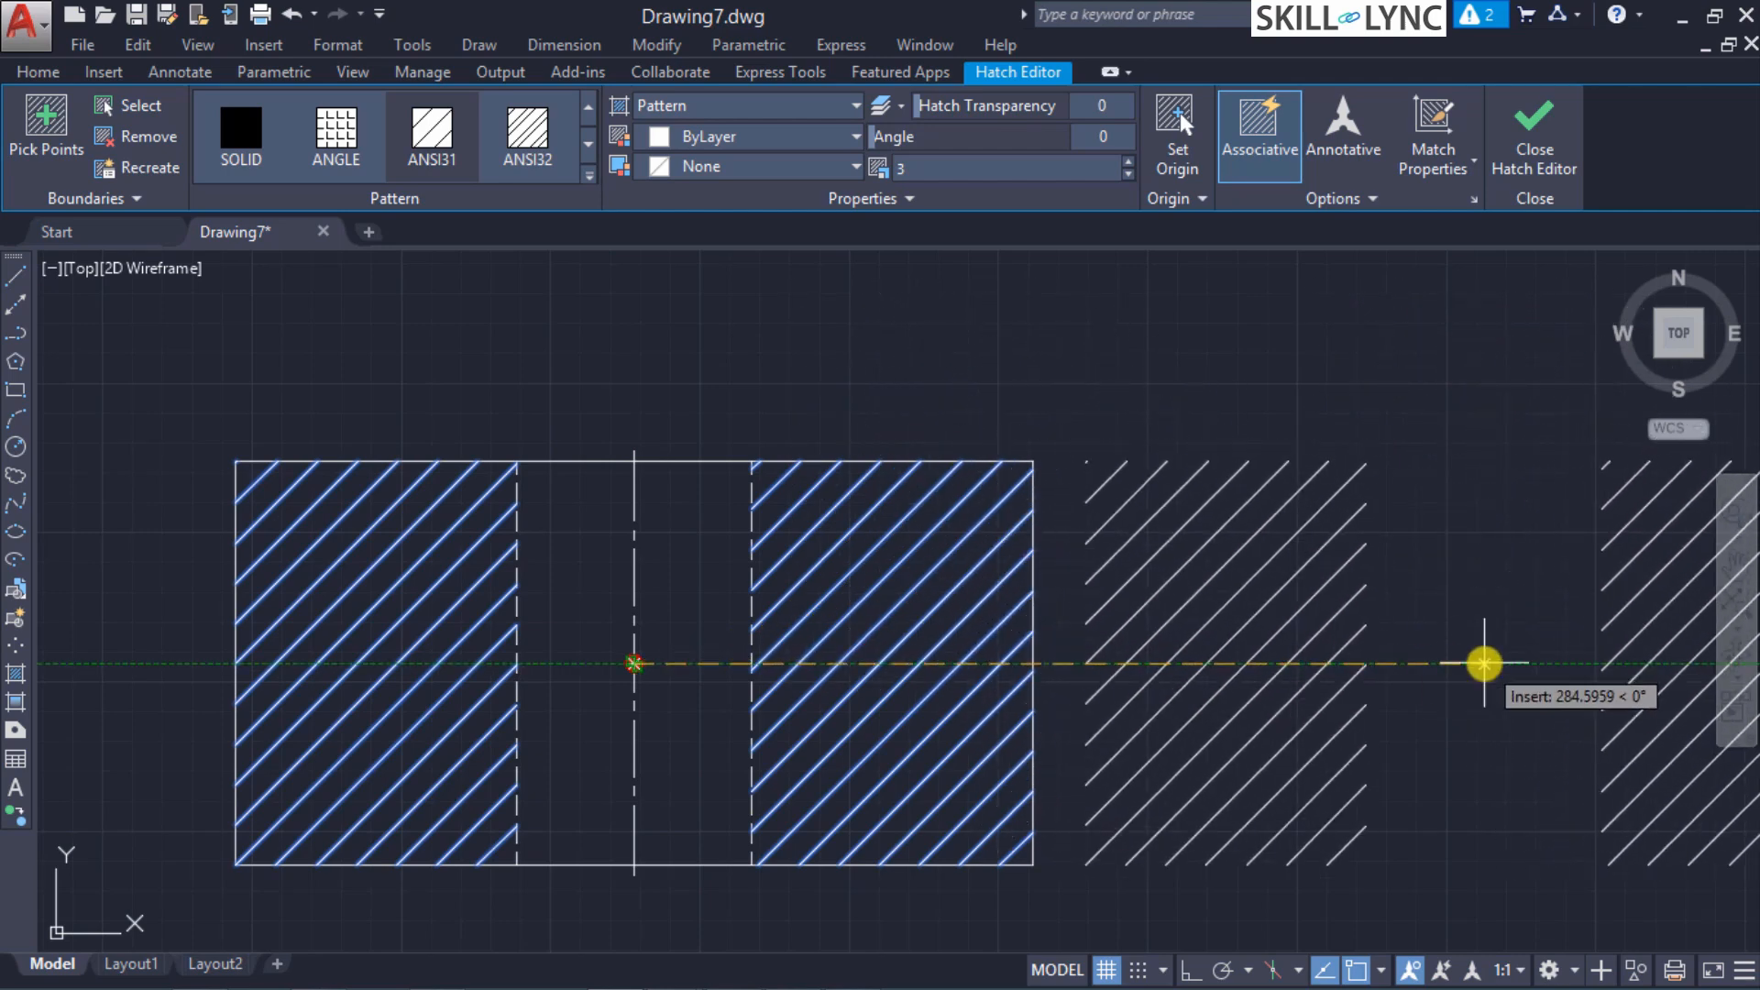
pyautogui.click(1503, 662)
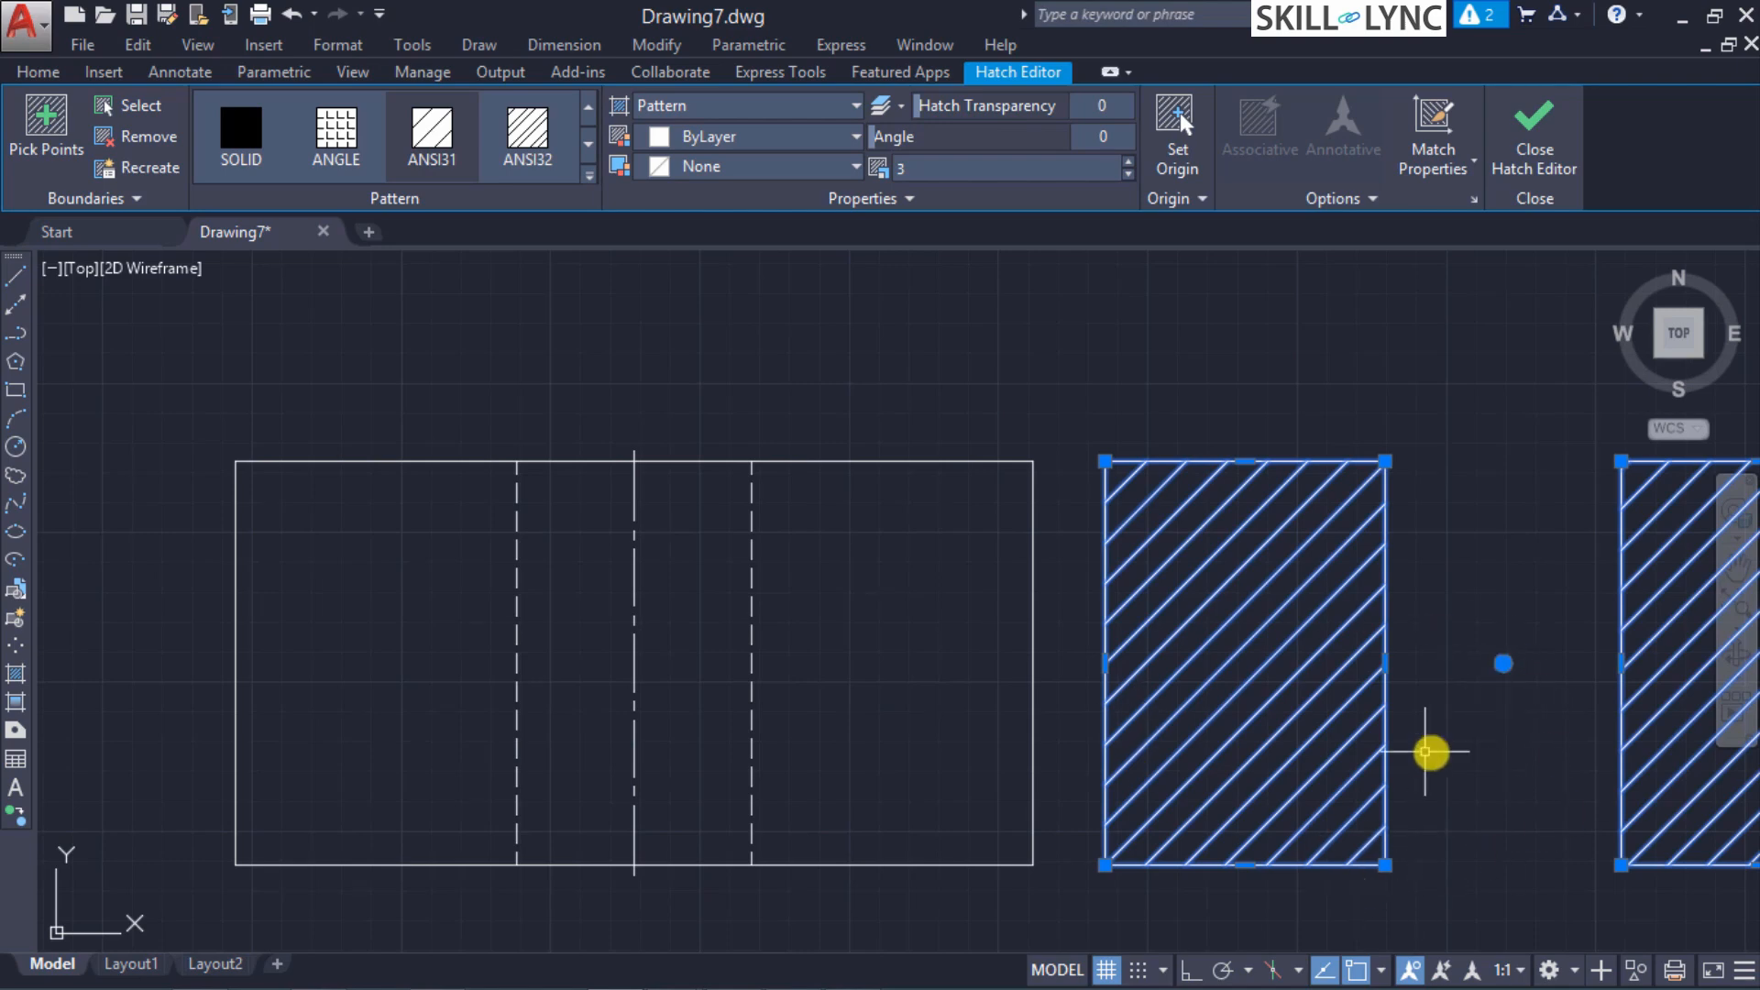
# Step: Reselect the moved hatch beside the part's outline and dismiss the boundary grips tip
pyautogui.click(1747, 603)
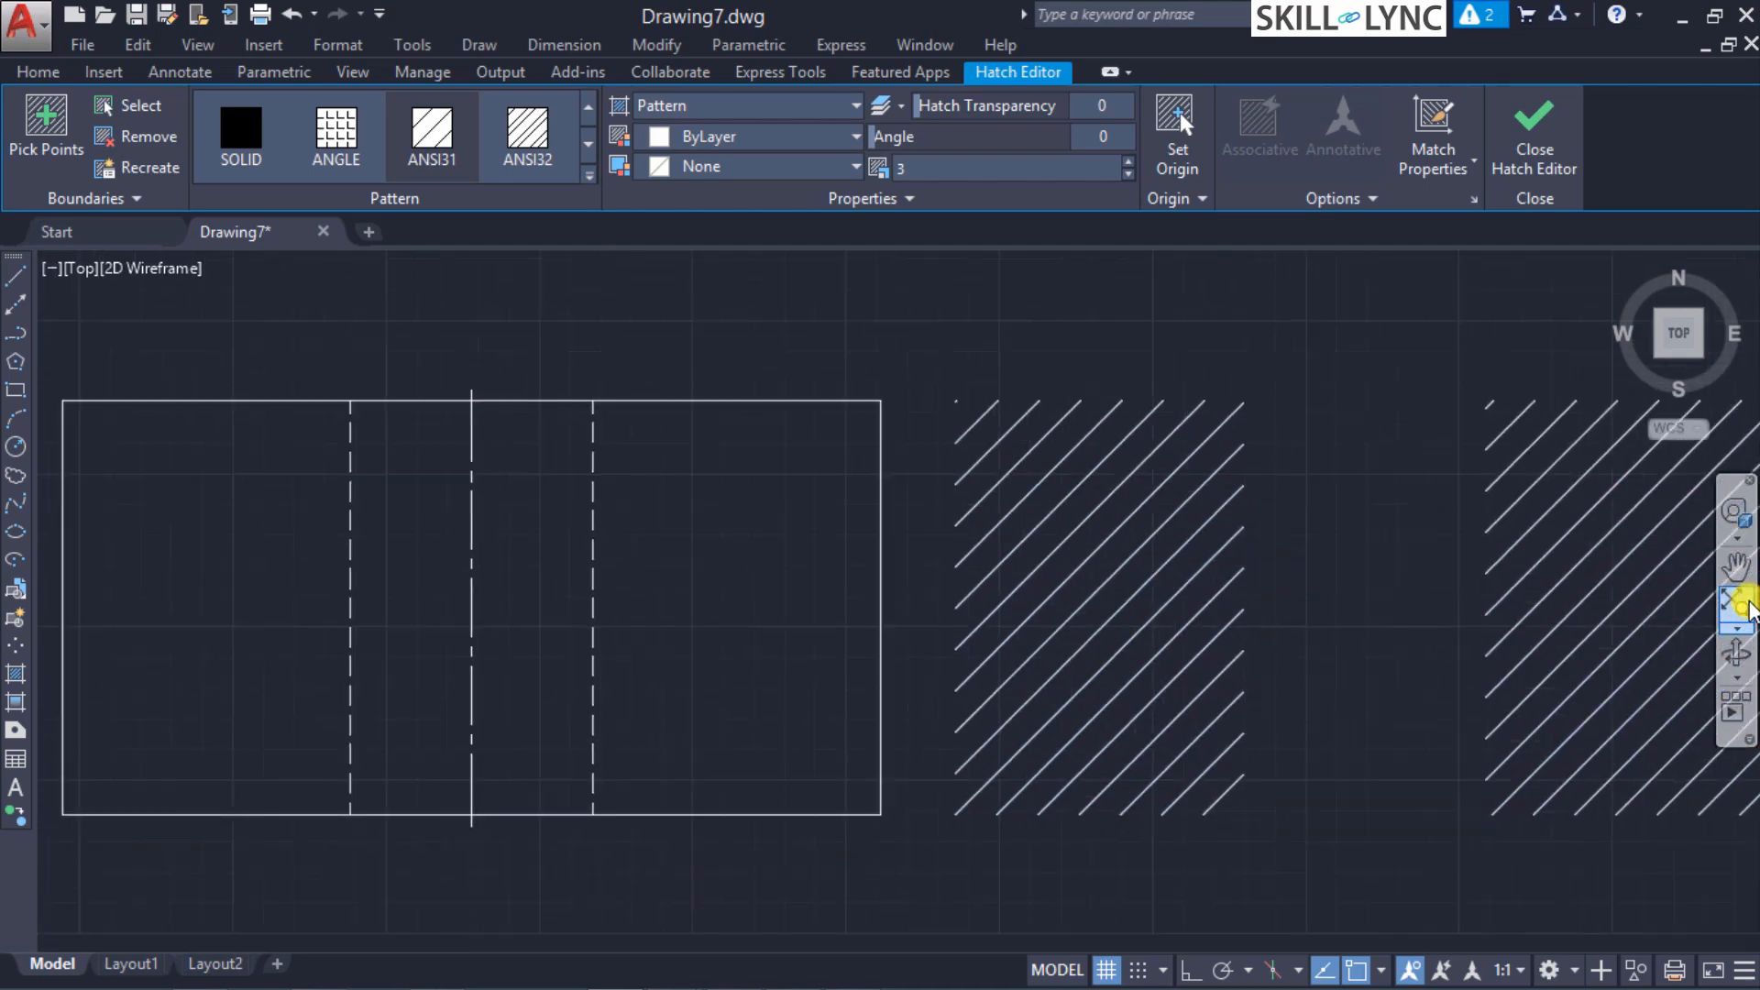
pyautogui.click(1200, 524)
pyautogui.click(1092, 569)
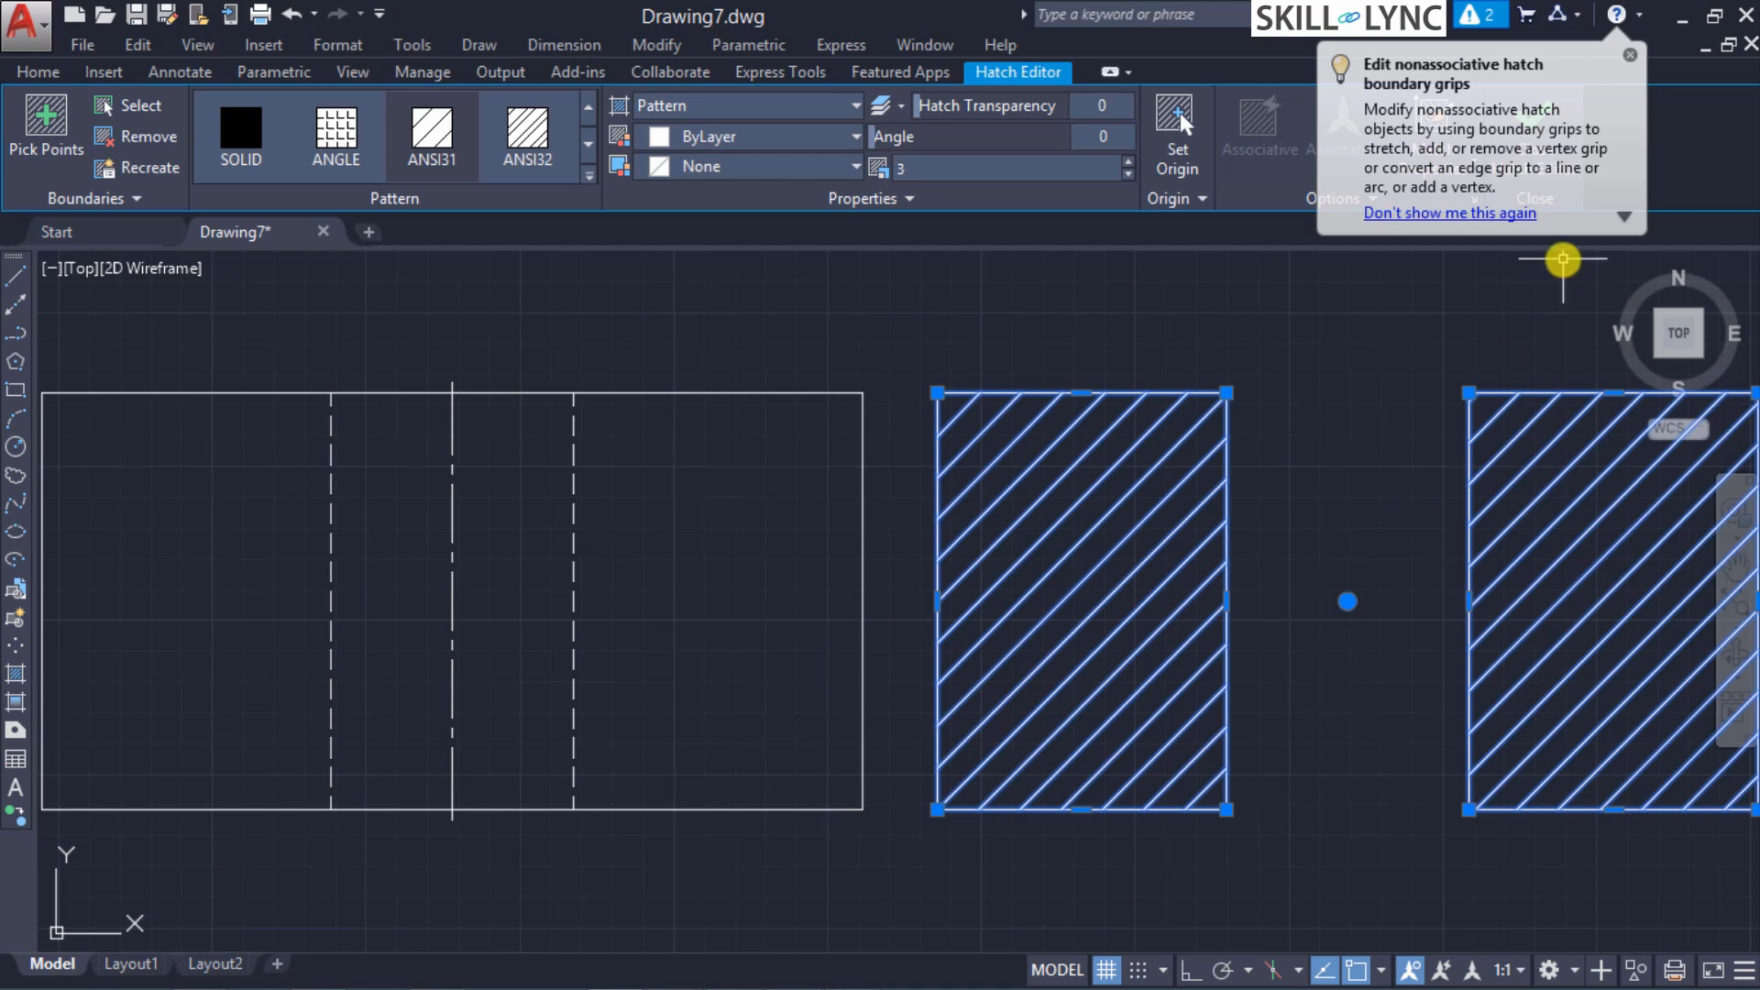
pyautogui.click(1631, 57)
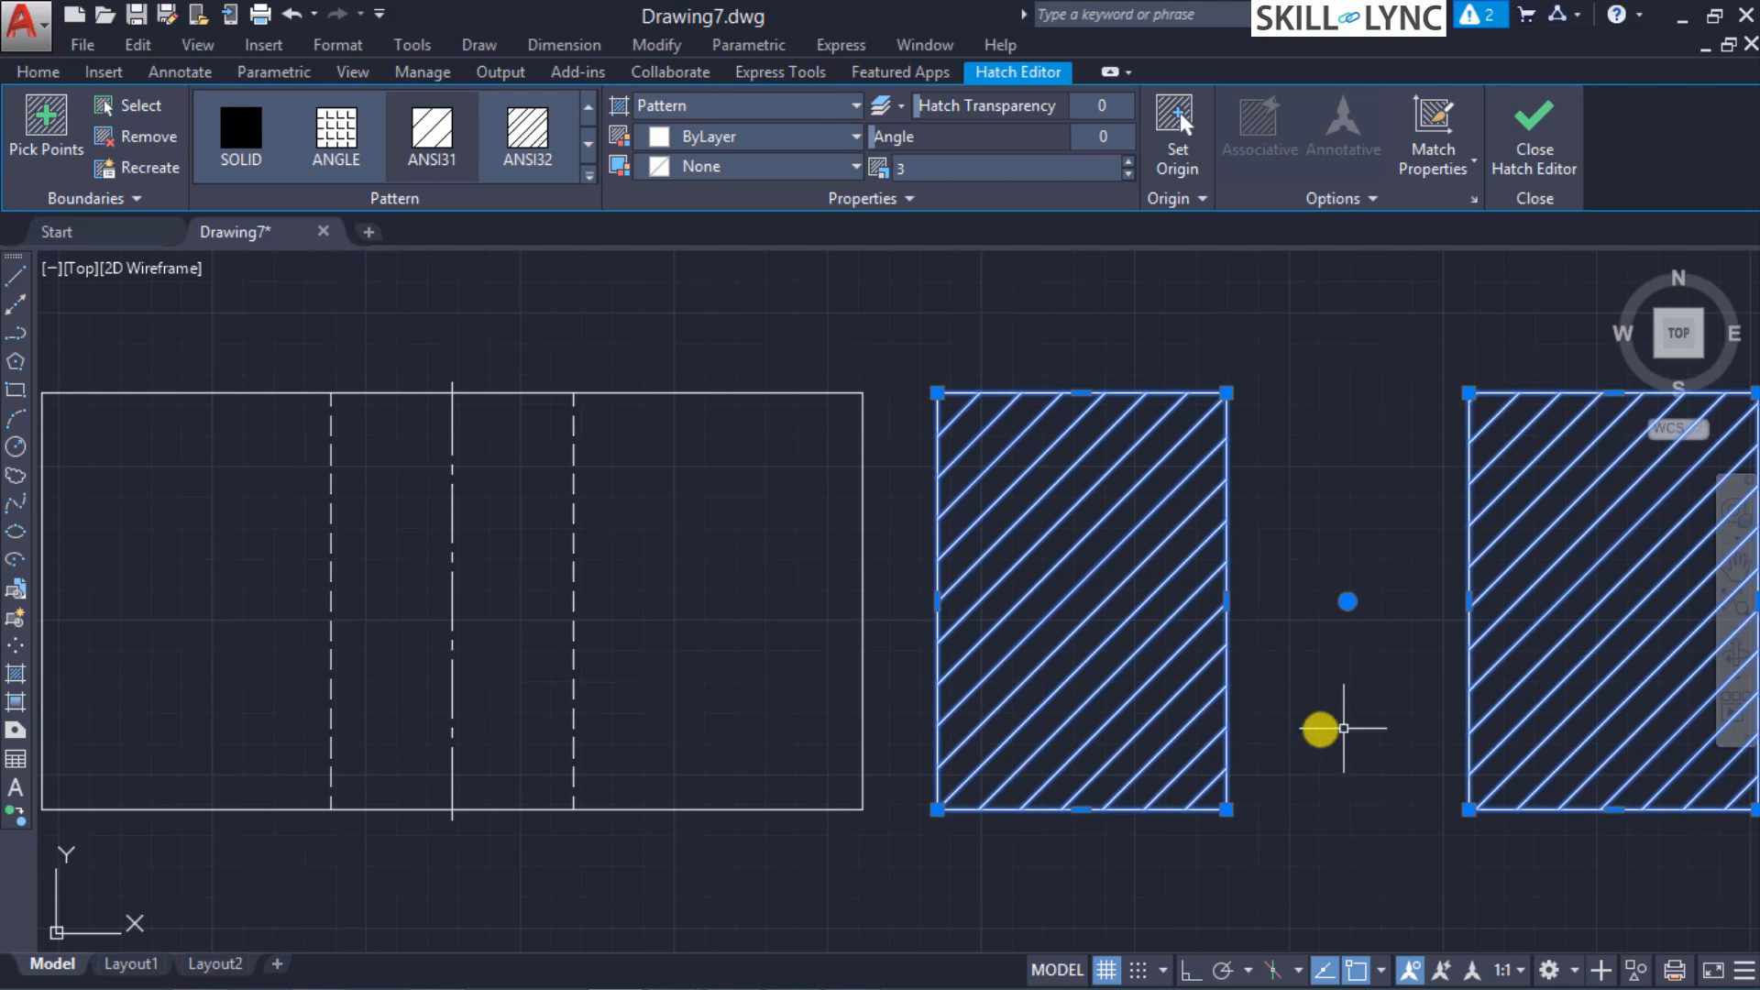
# Step: Open the selected hatch with HATCHEDIT and display its boundary objects
pyautogui.click(145, 191)
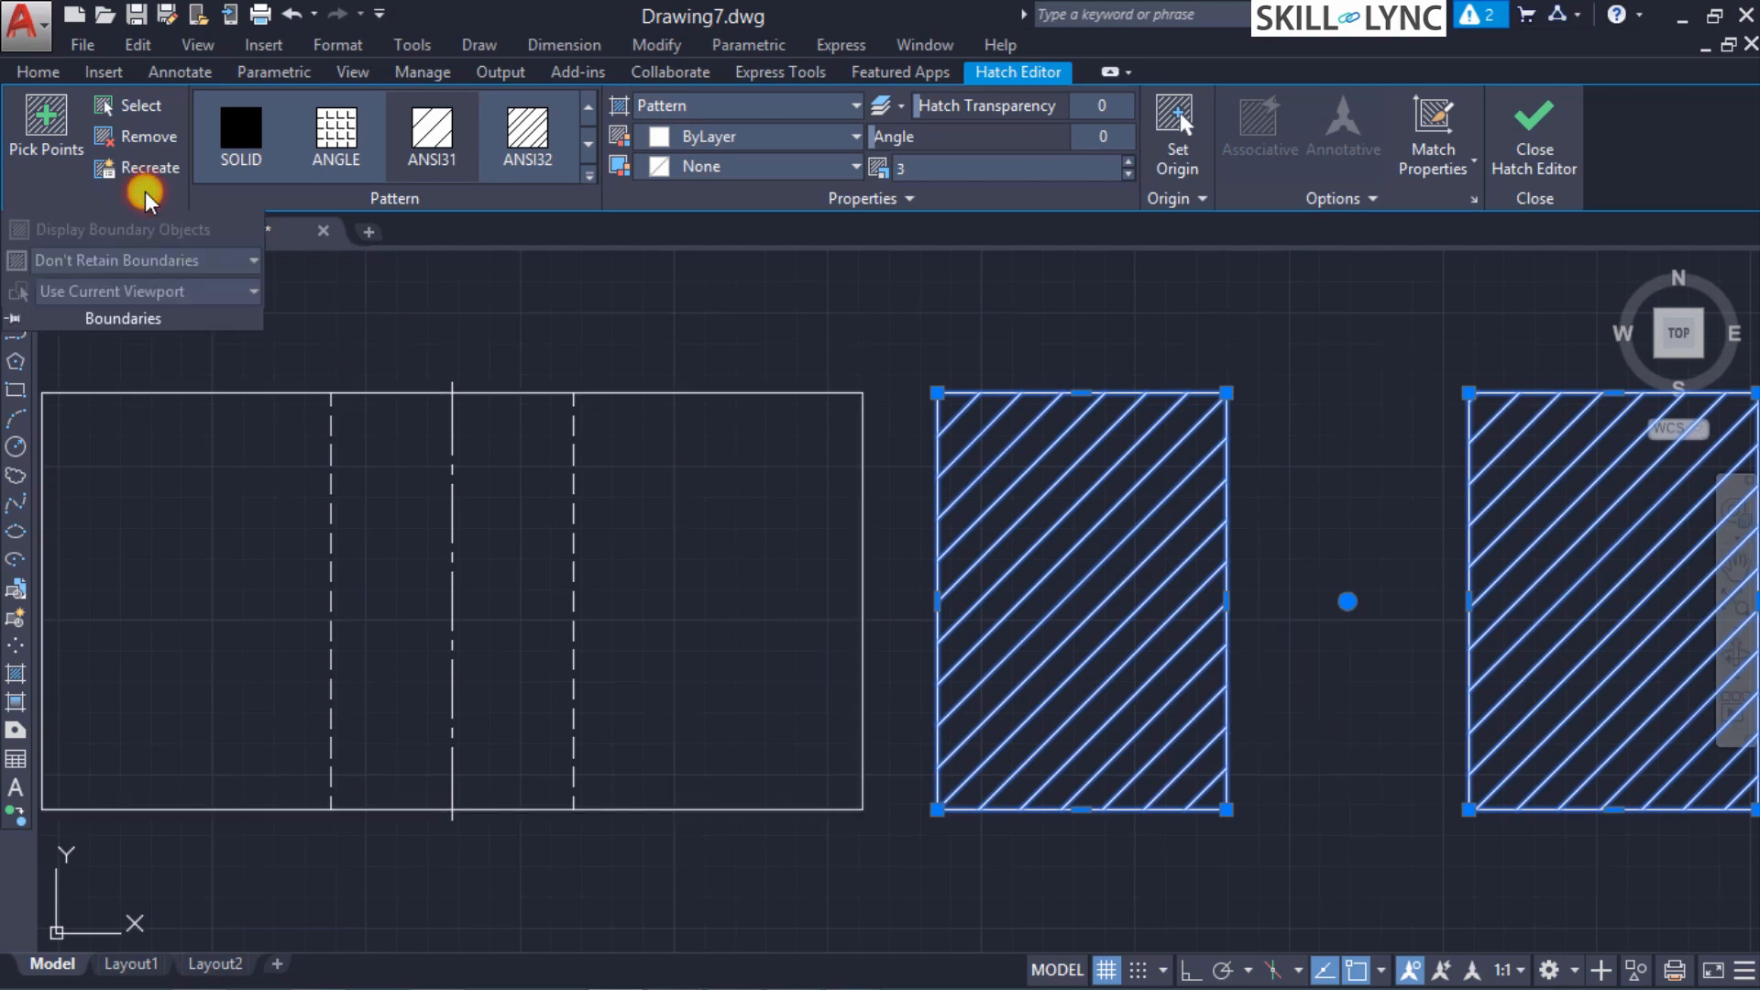
pyautogui.click(927, 302)
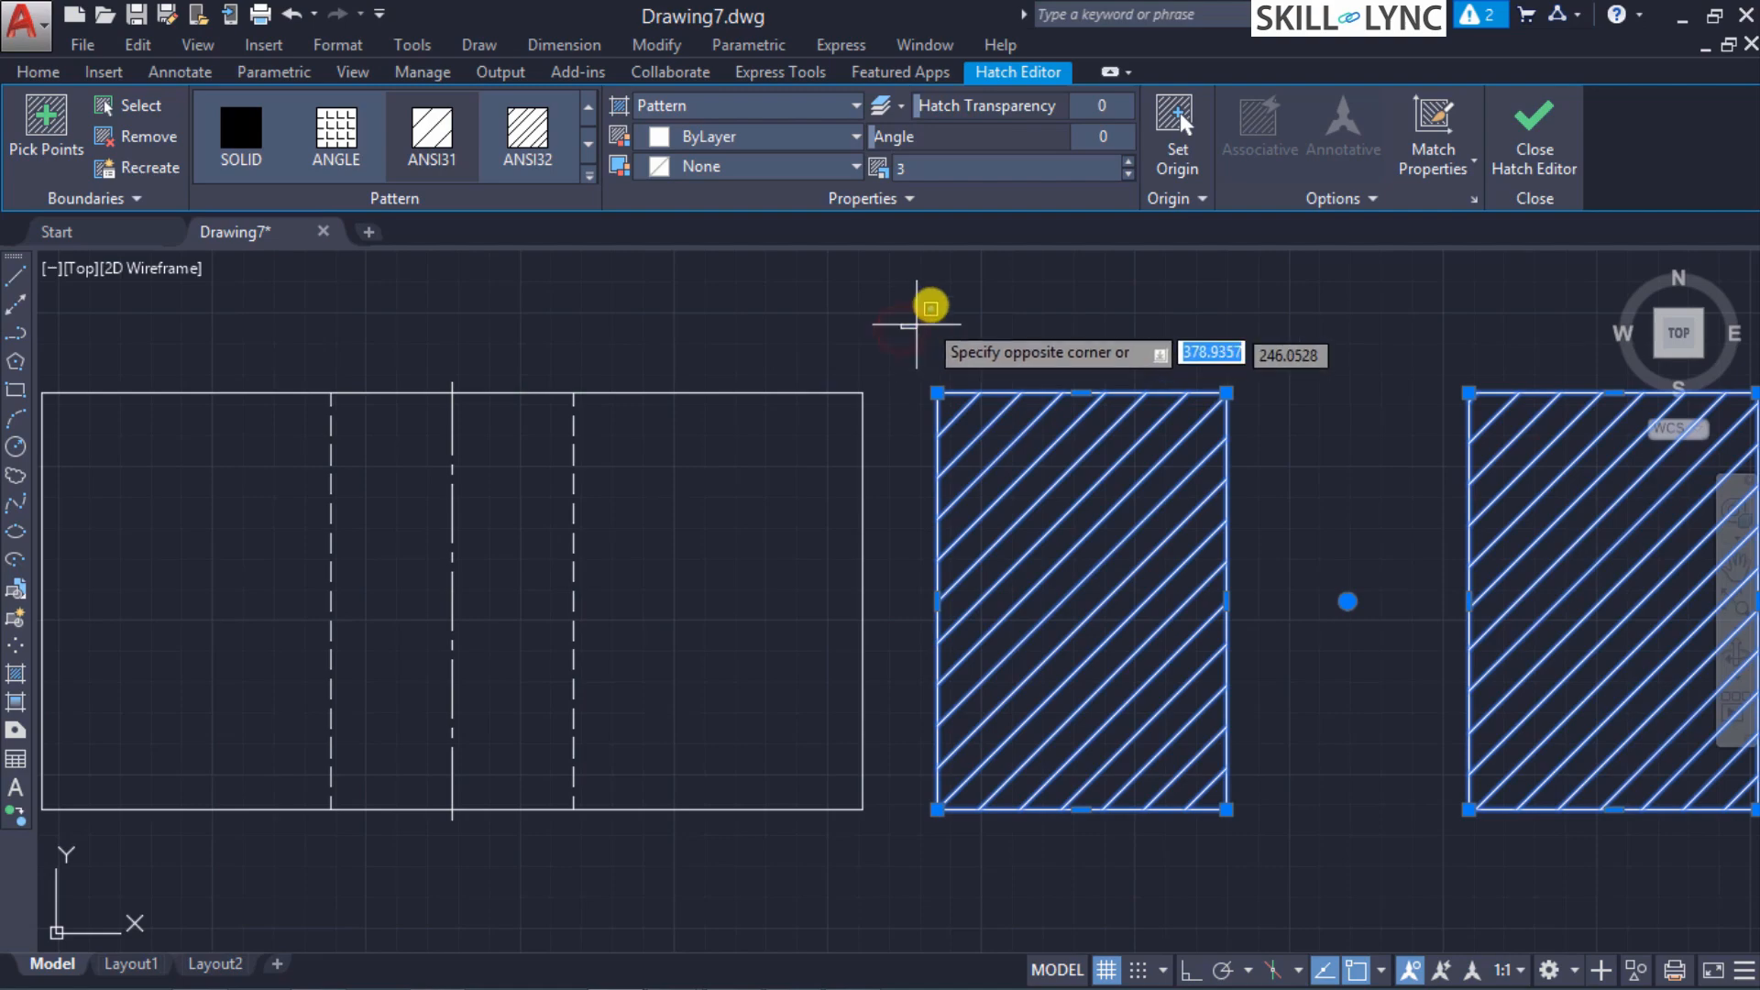
pyautogui.click(931, 303)
pyautogui.write('HATCHEDIT')
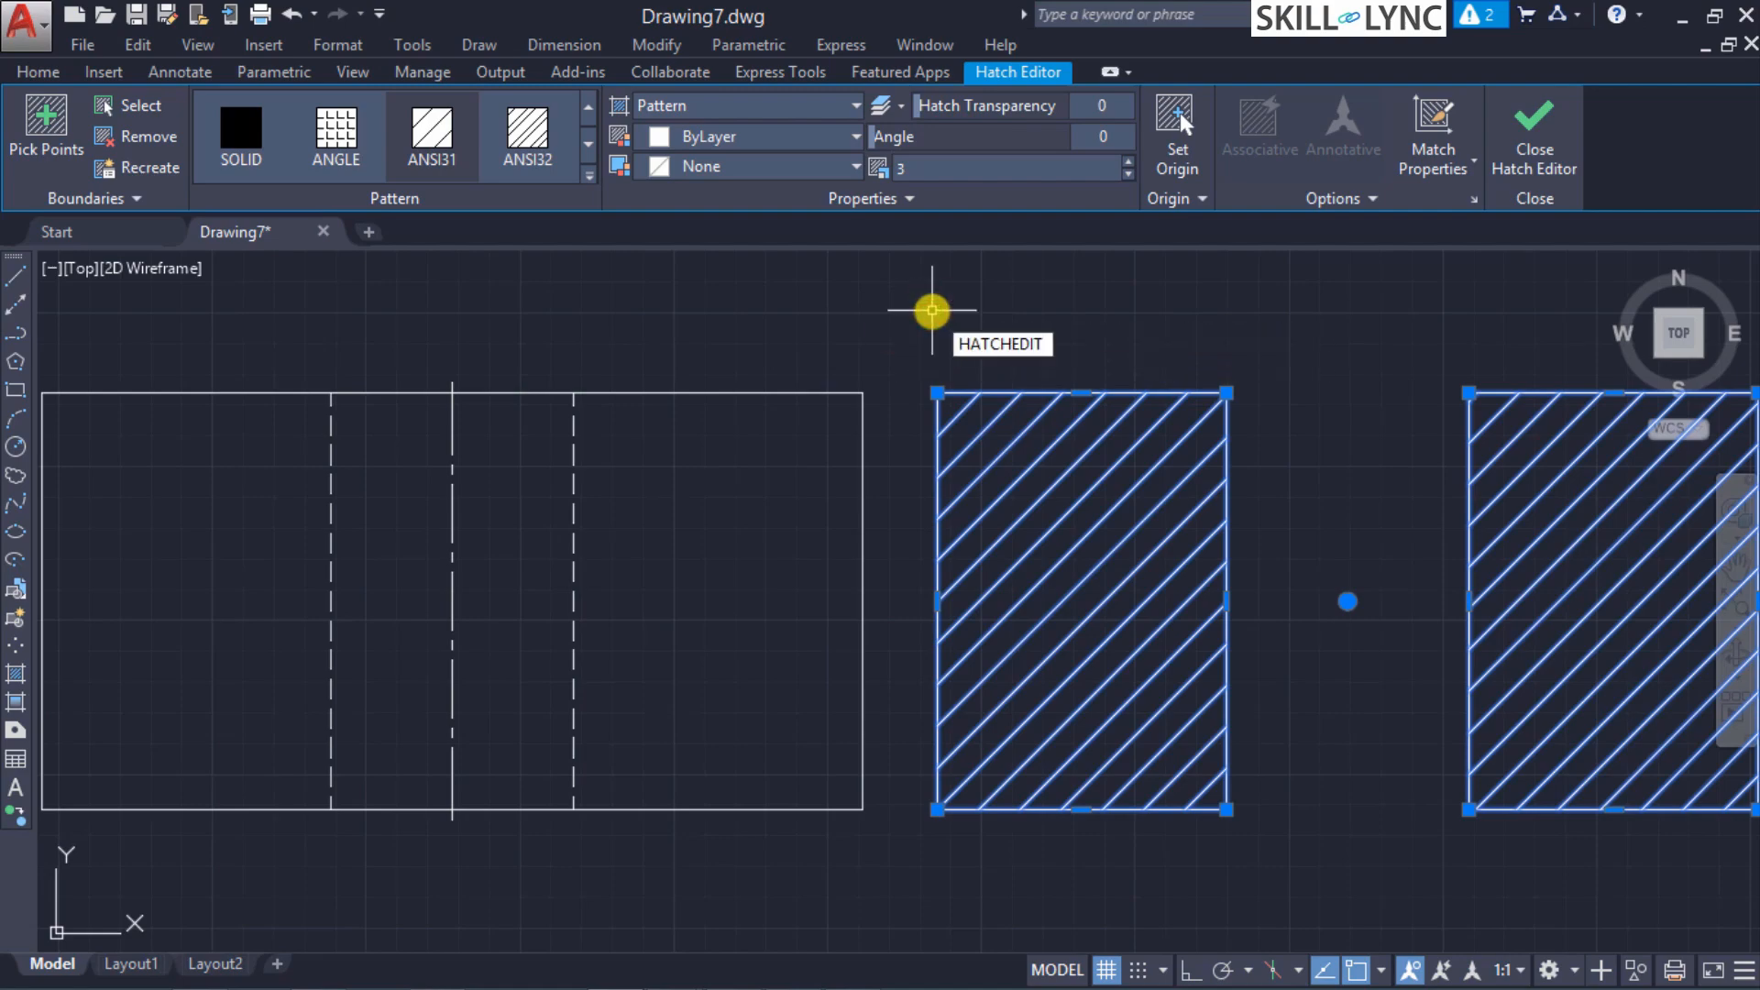
pyautogui.press('Return')
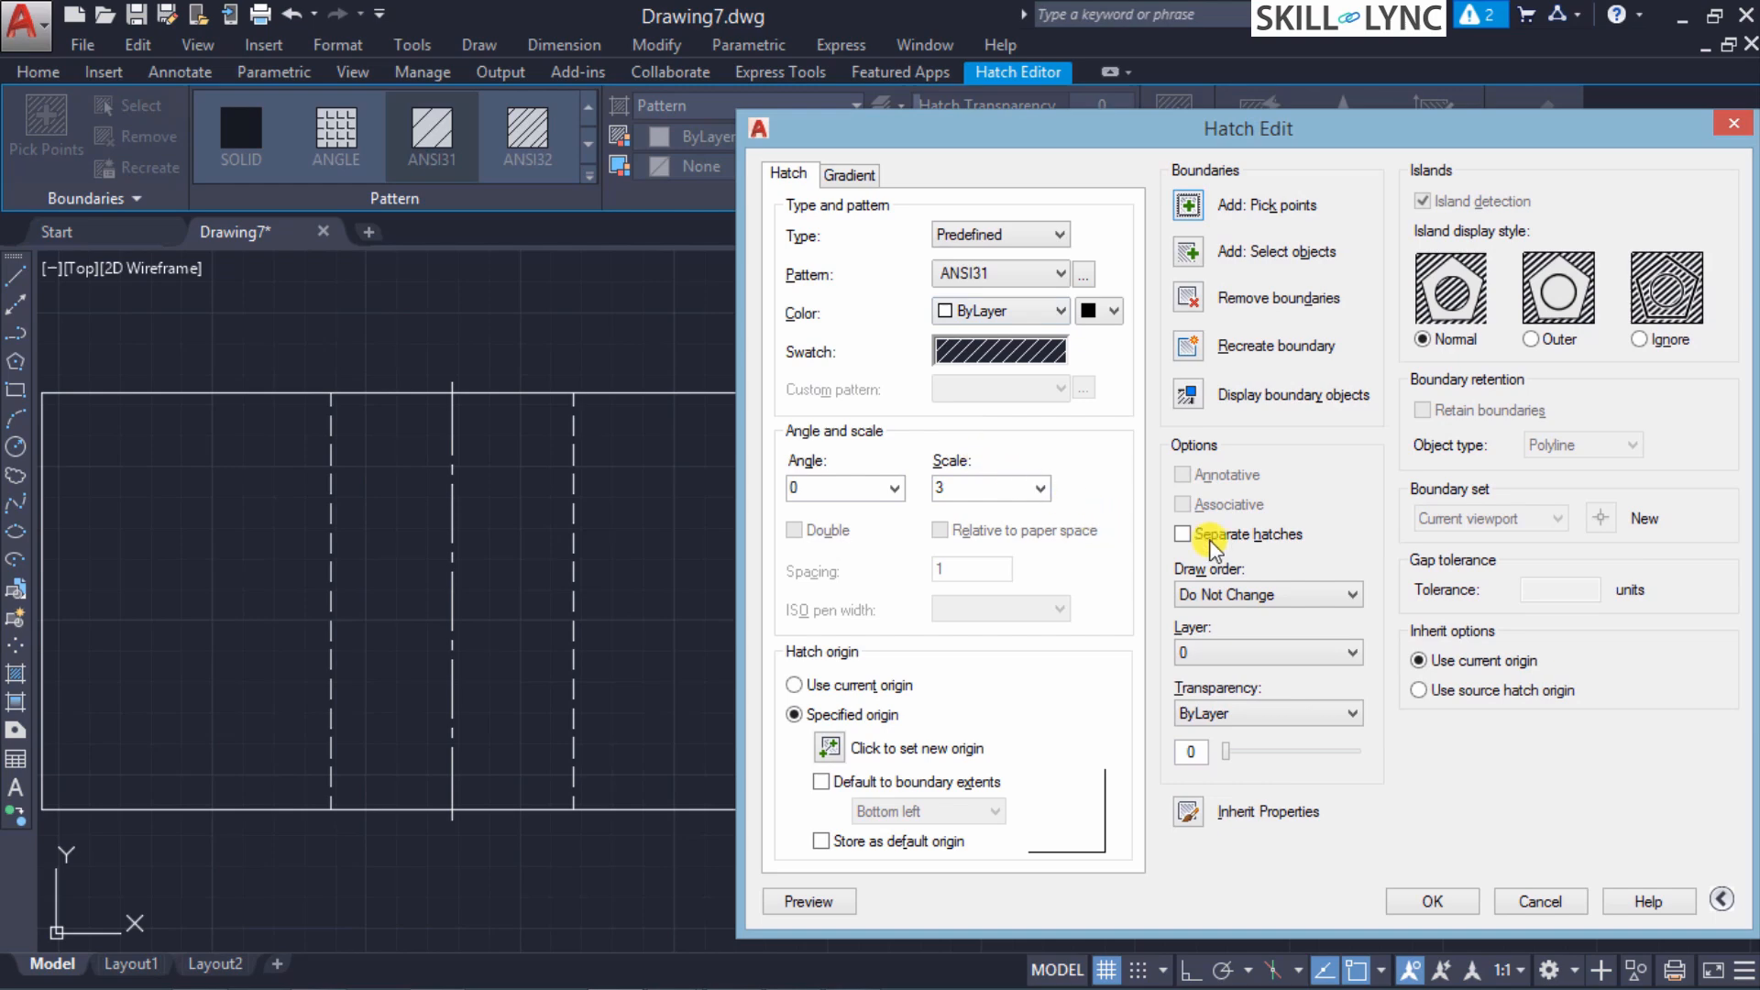
pyautogui.moveTo(1212, 126); pyautogui.dragTo(414, 135)
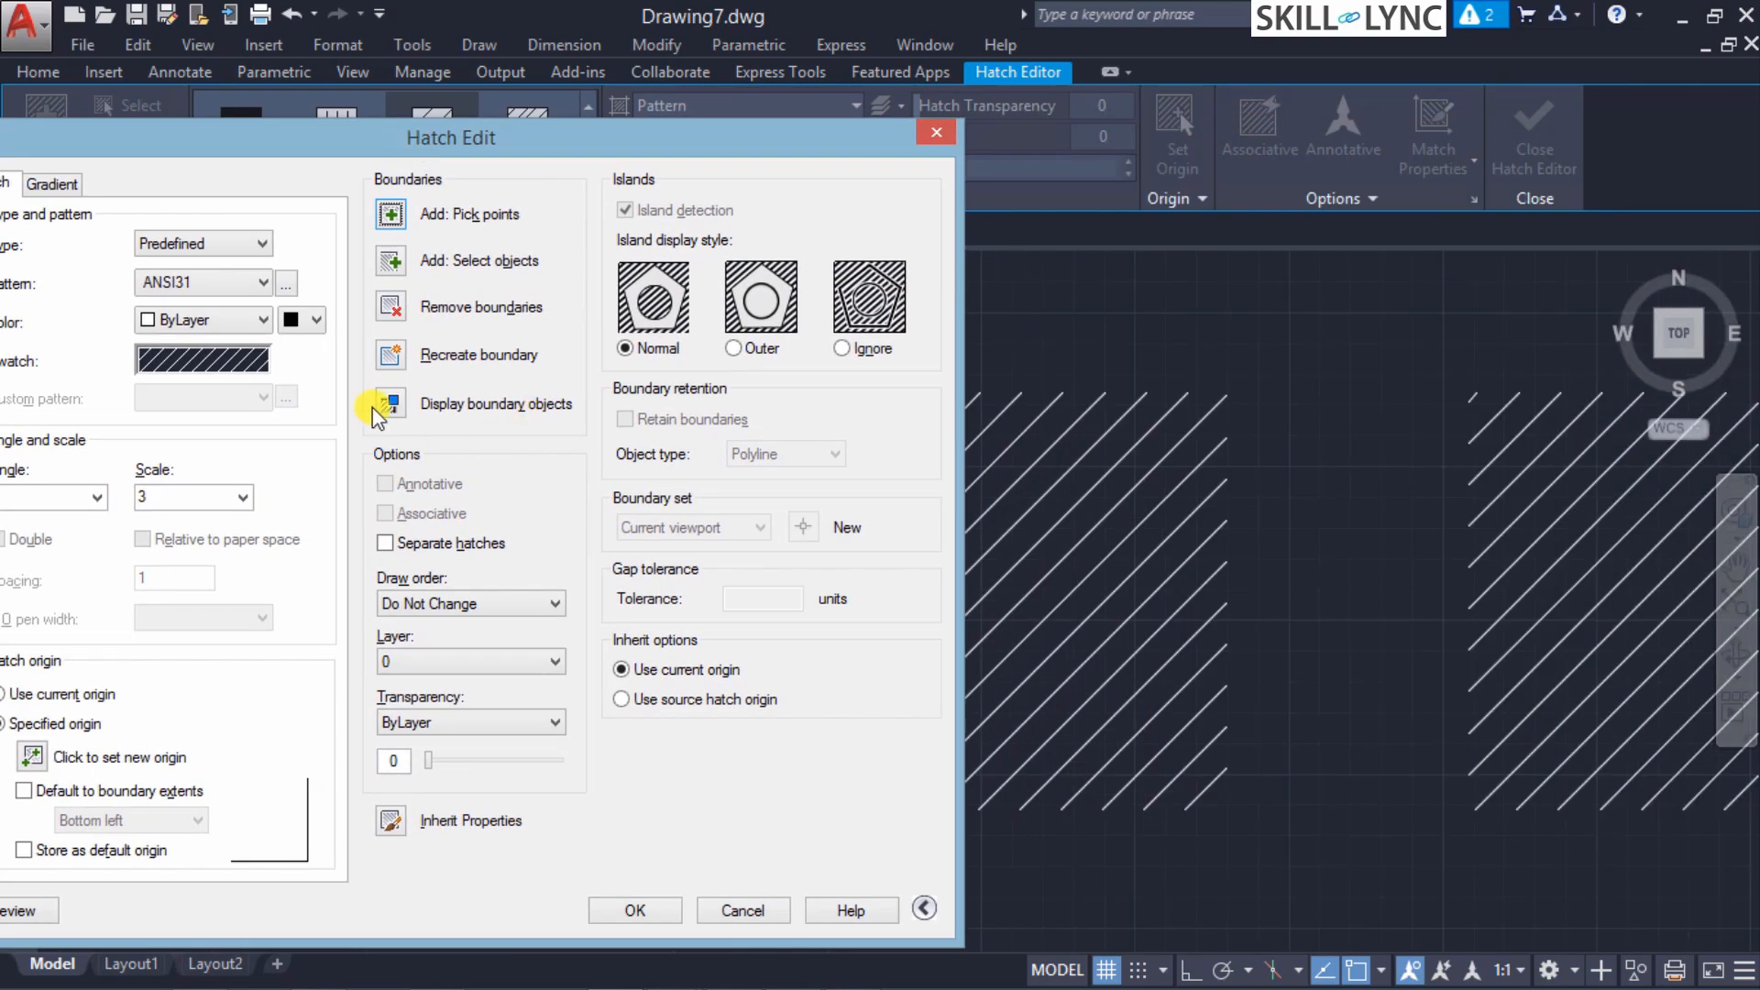
pyautogui.moveTo(592, 135); pyautogui.dragTo(511, 112)
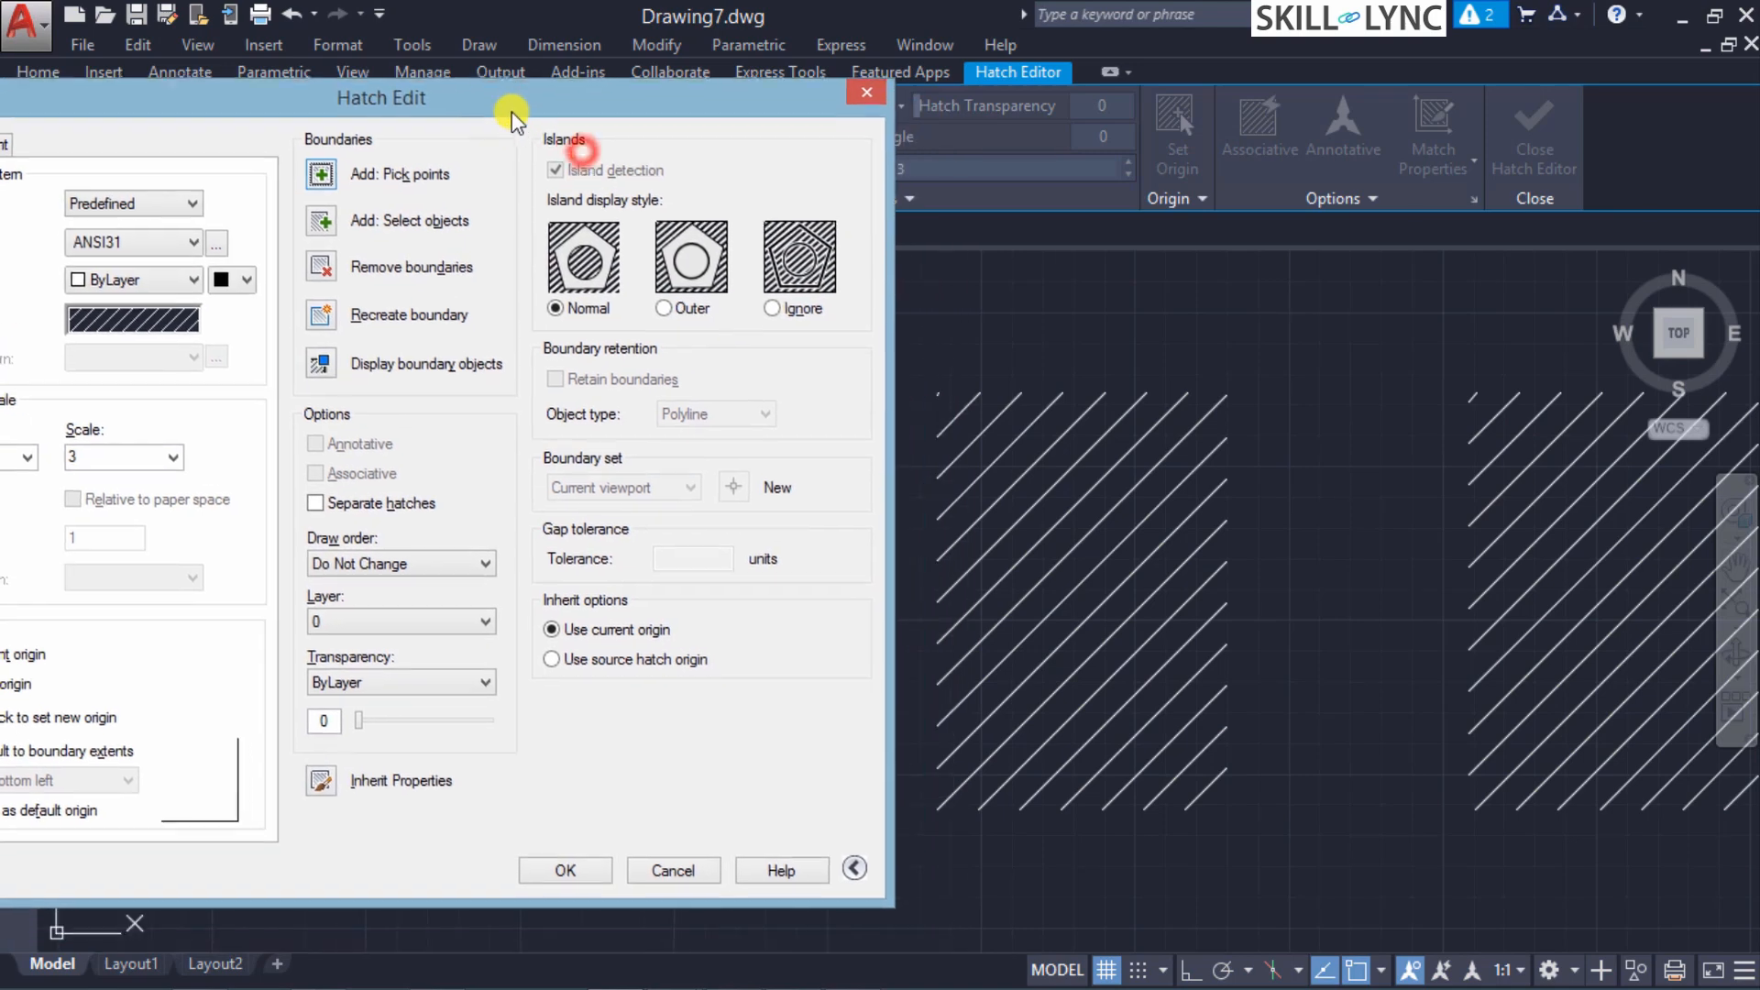
pyautogui.click(314, 357)
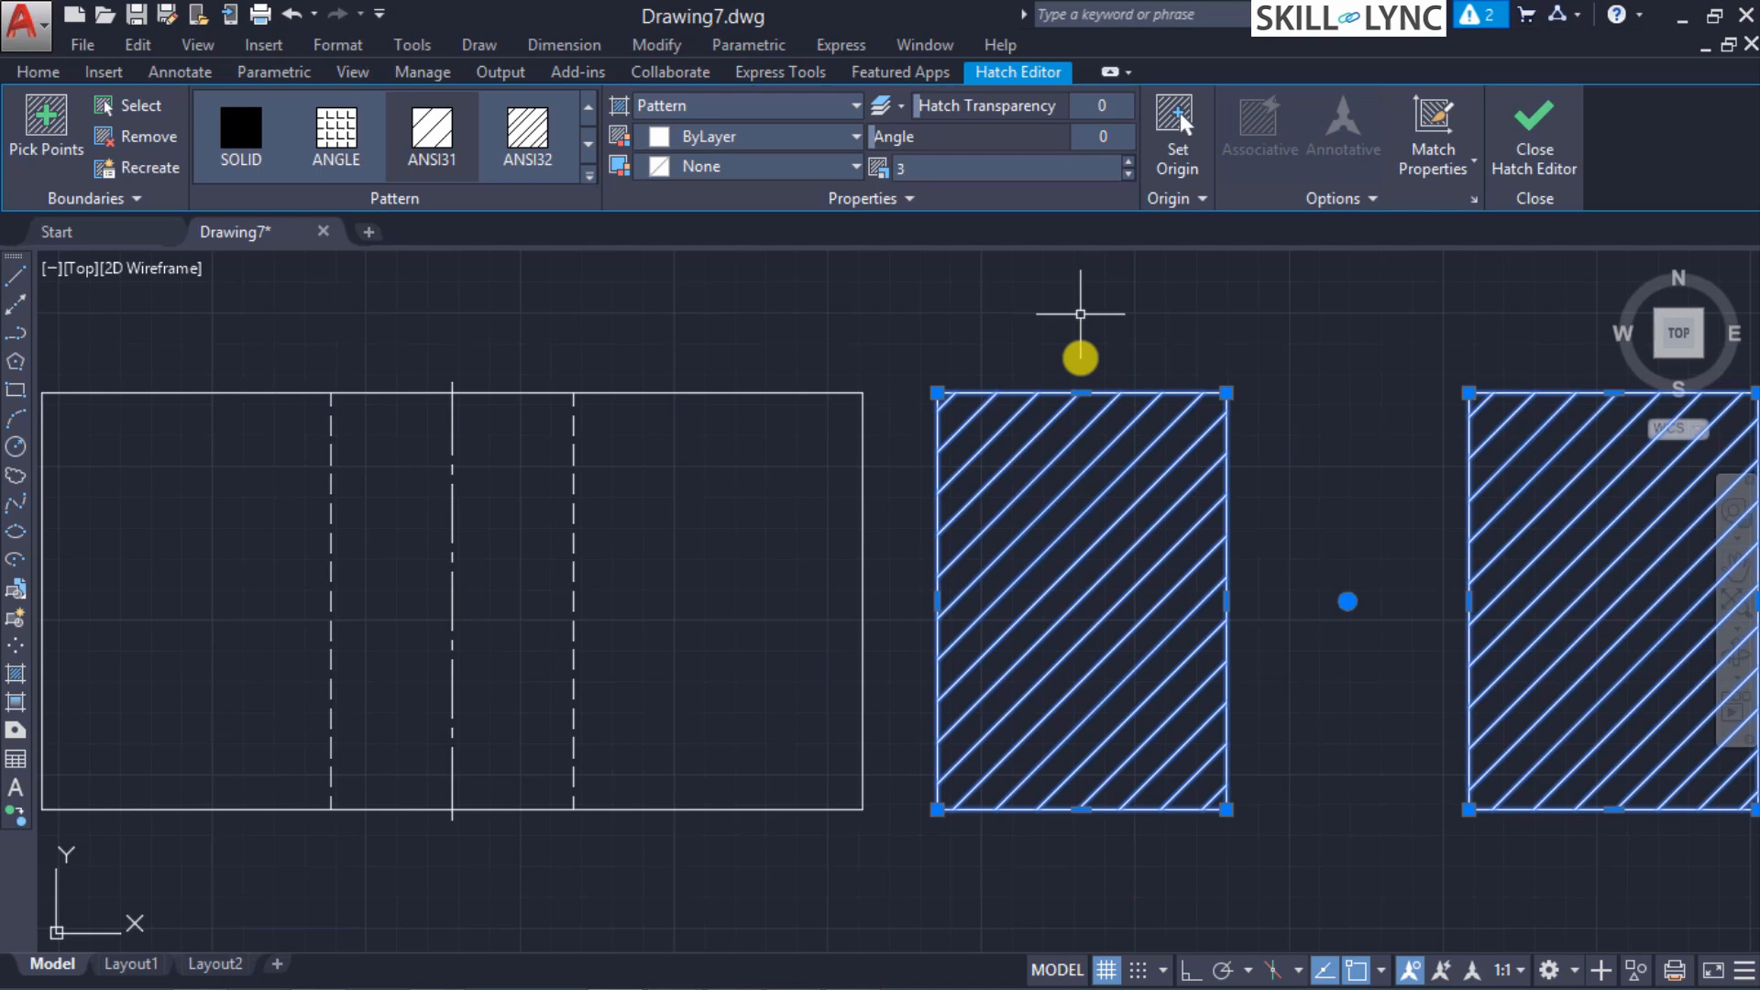
# Step: Stretch the left hatch area's top edge up about 37 units and recreate the hatch boundary as a polyline associated with the hatch
pyautogui.click(1082, 392)
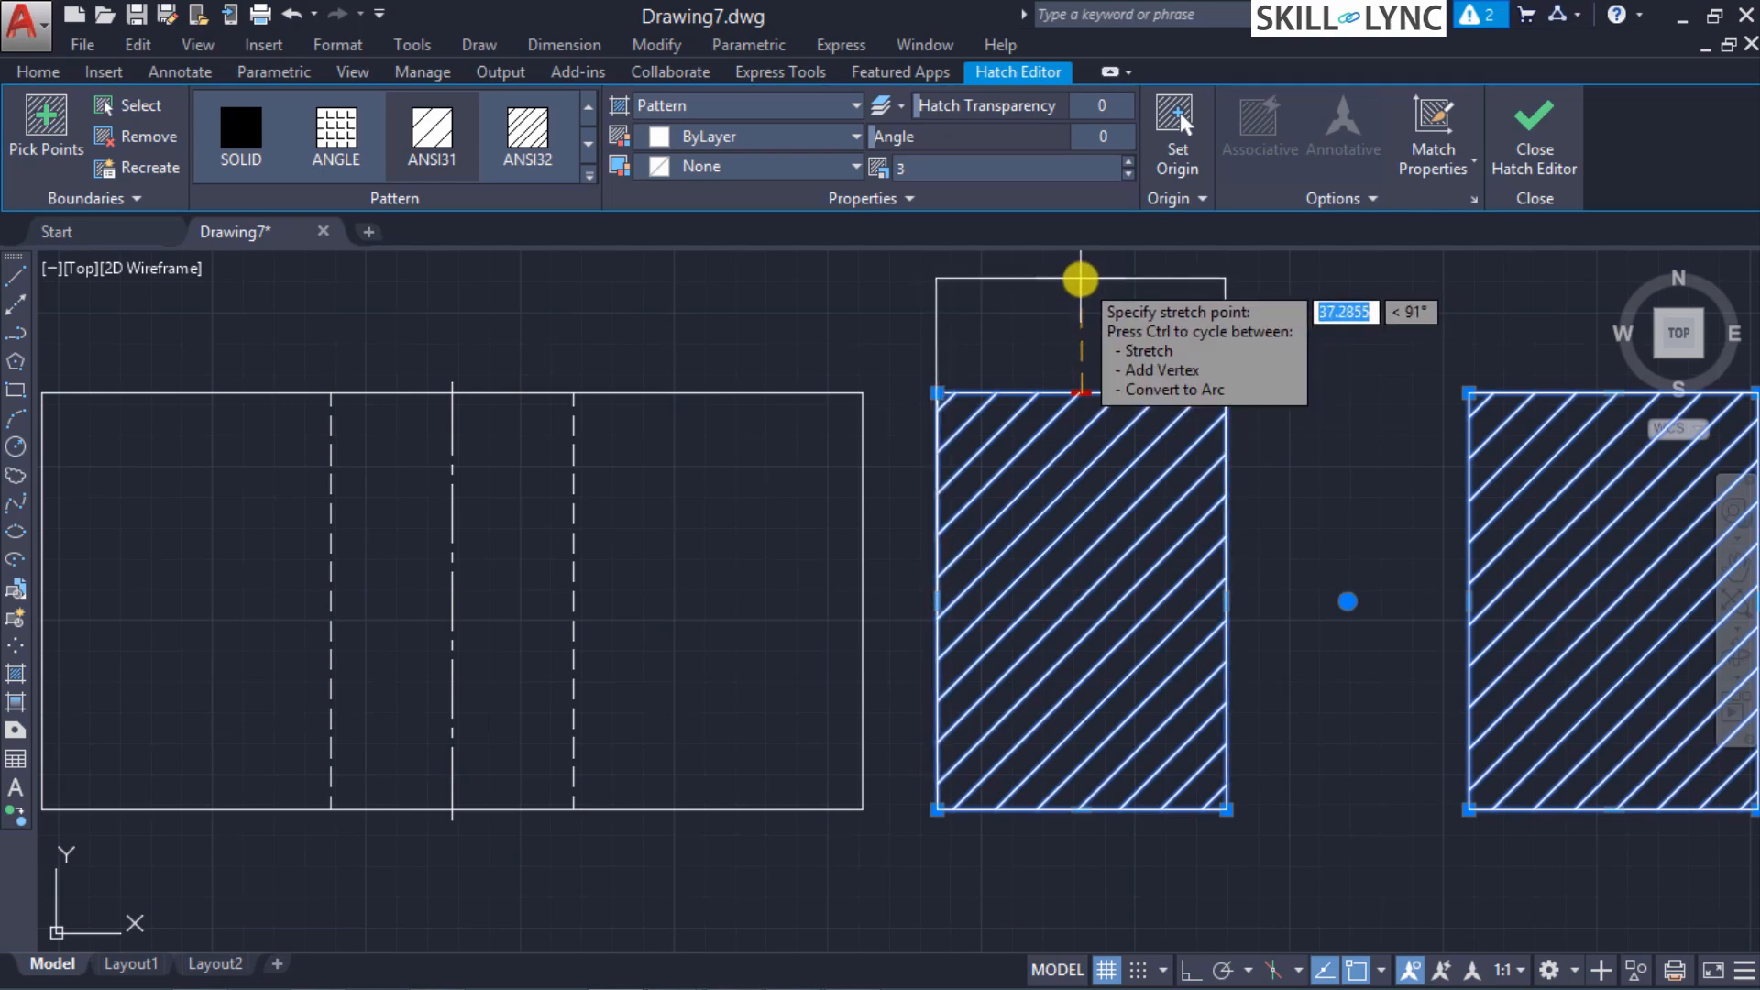
pyautogui.click(1082, 277)
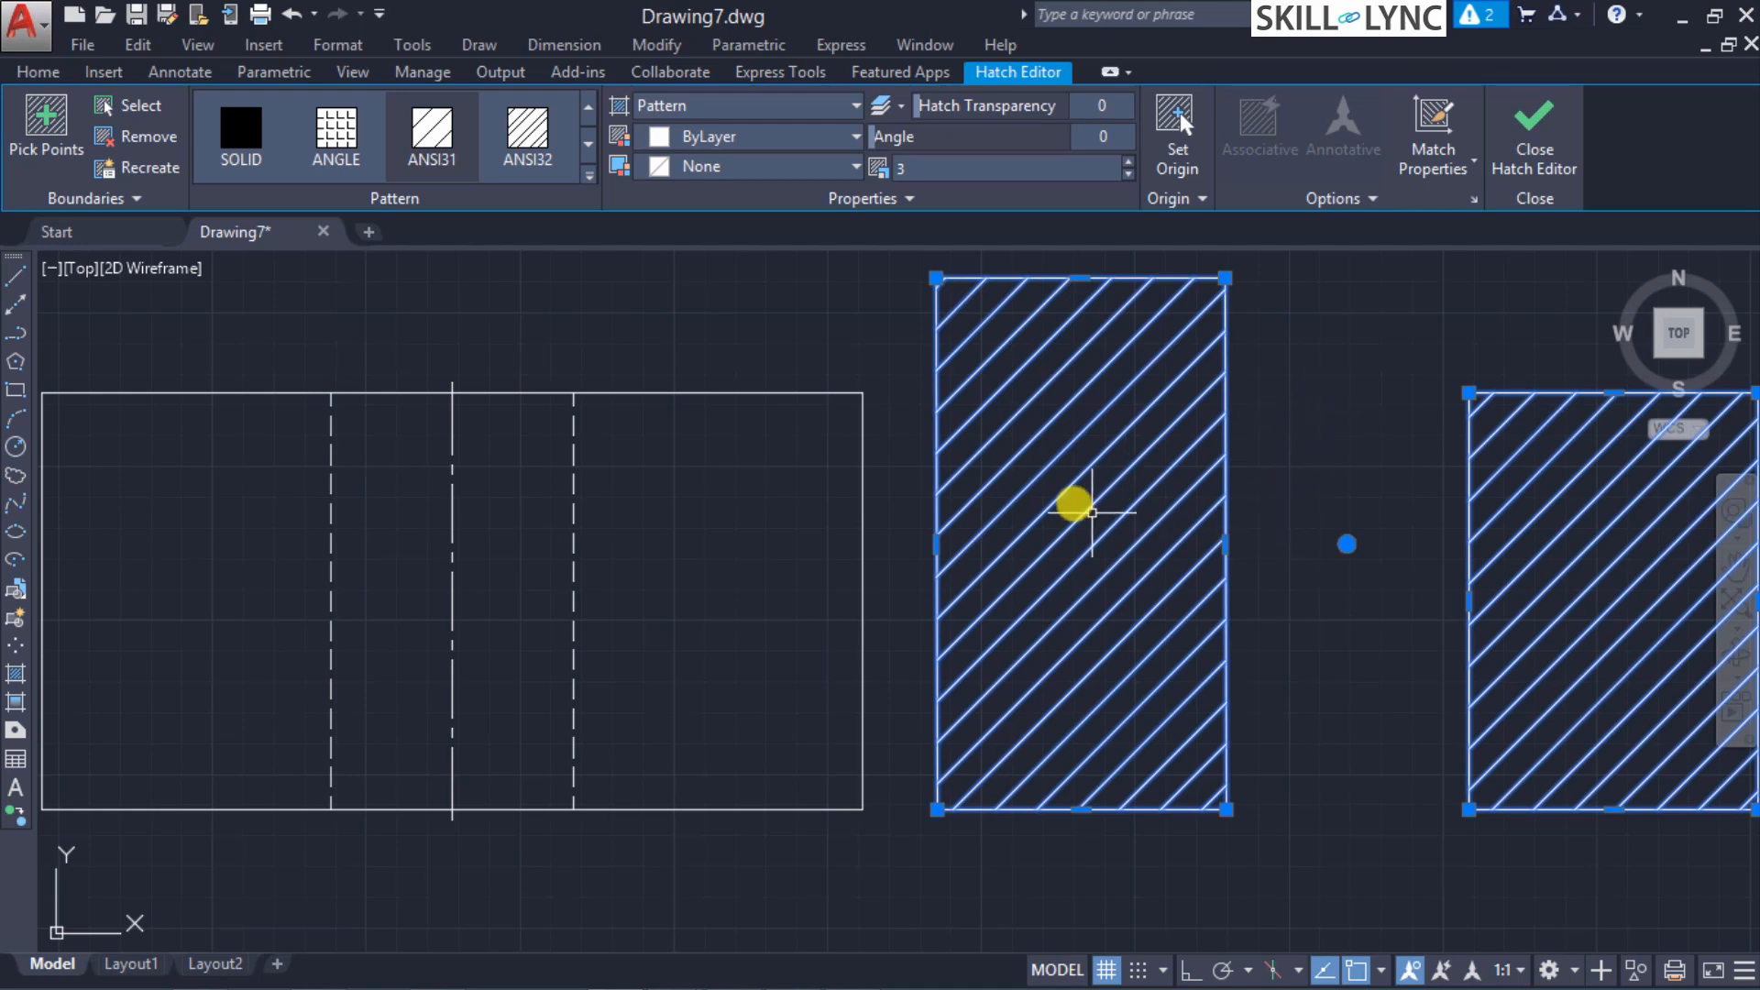
pyautogui.click(135, 169)
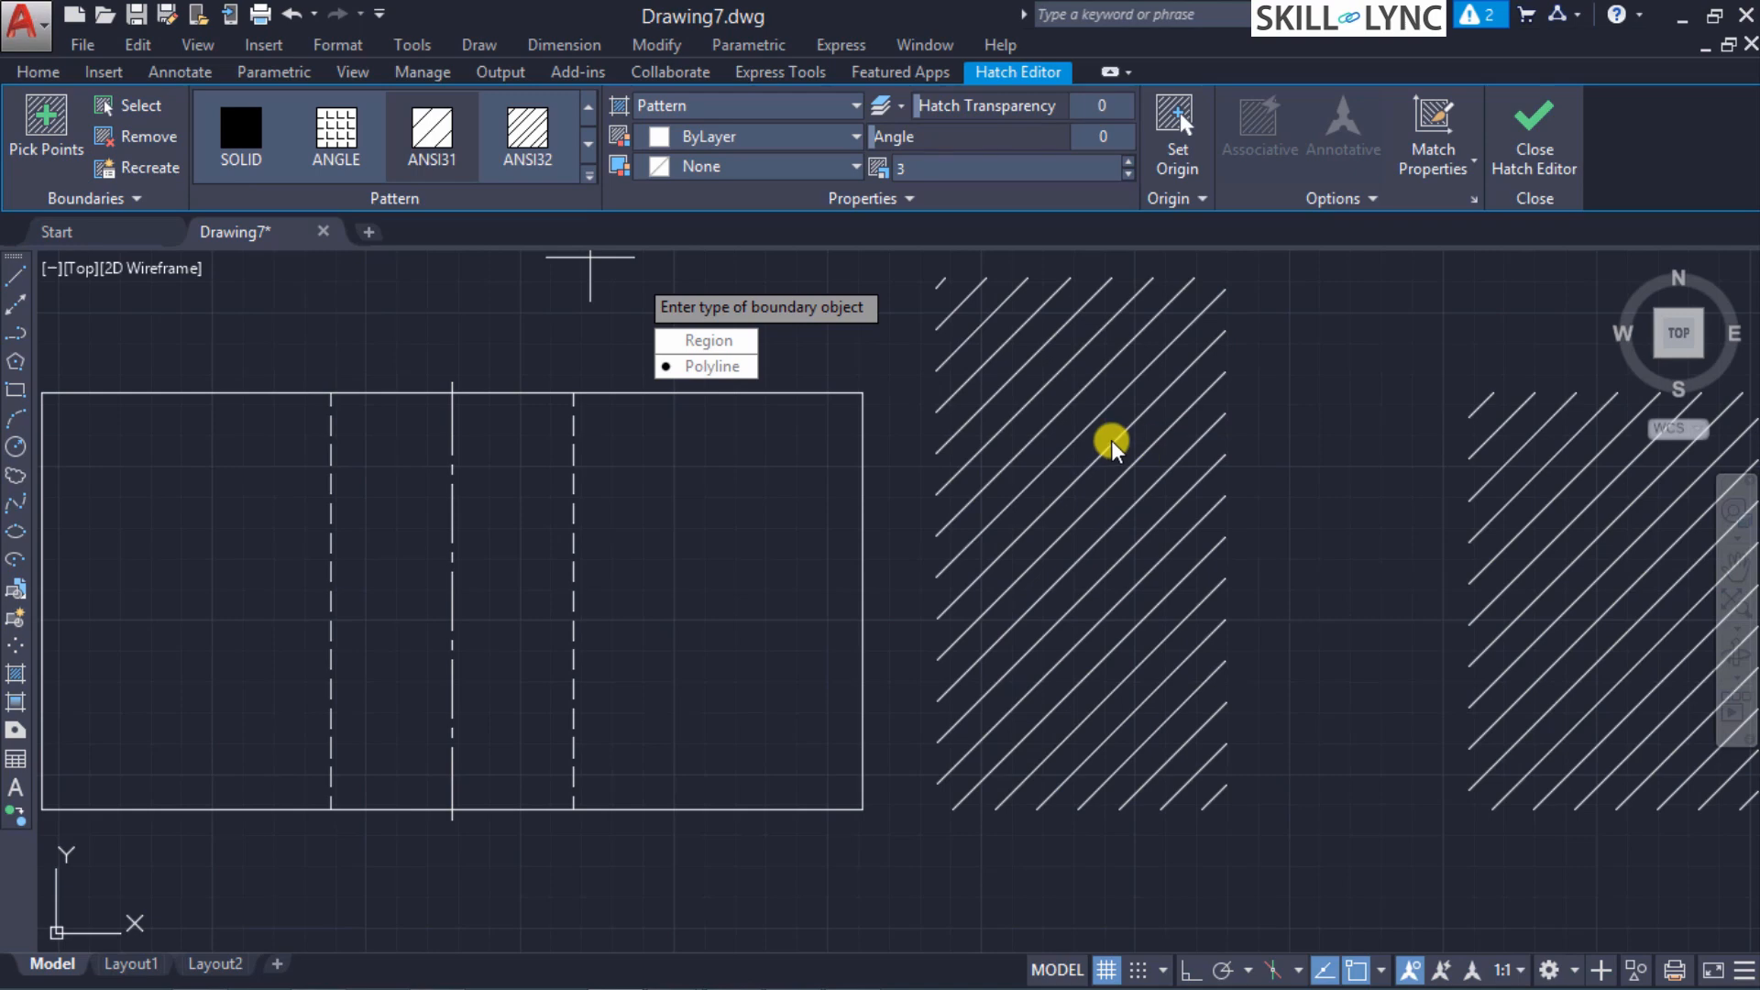
pyautogui.click(724, 365)
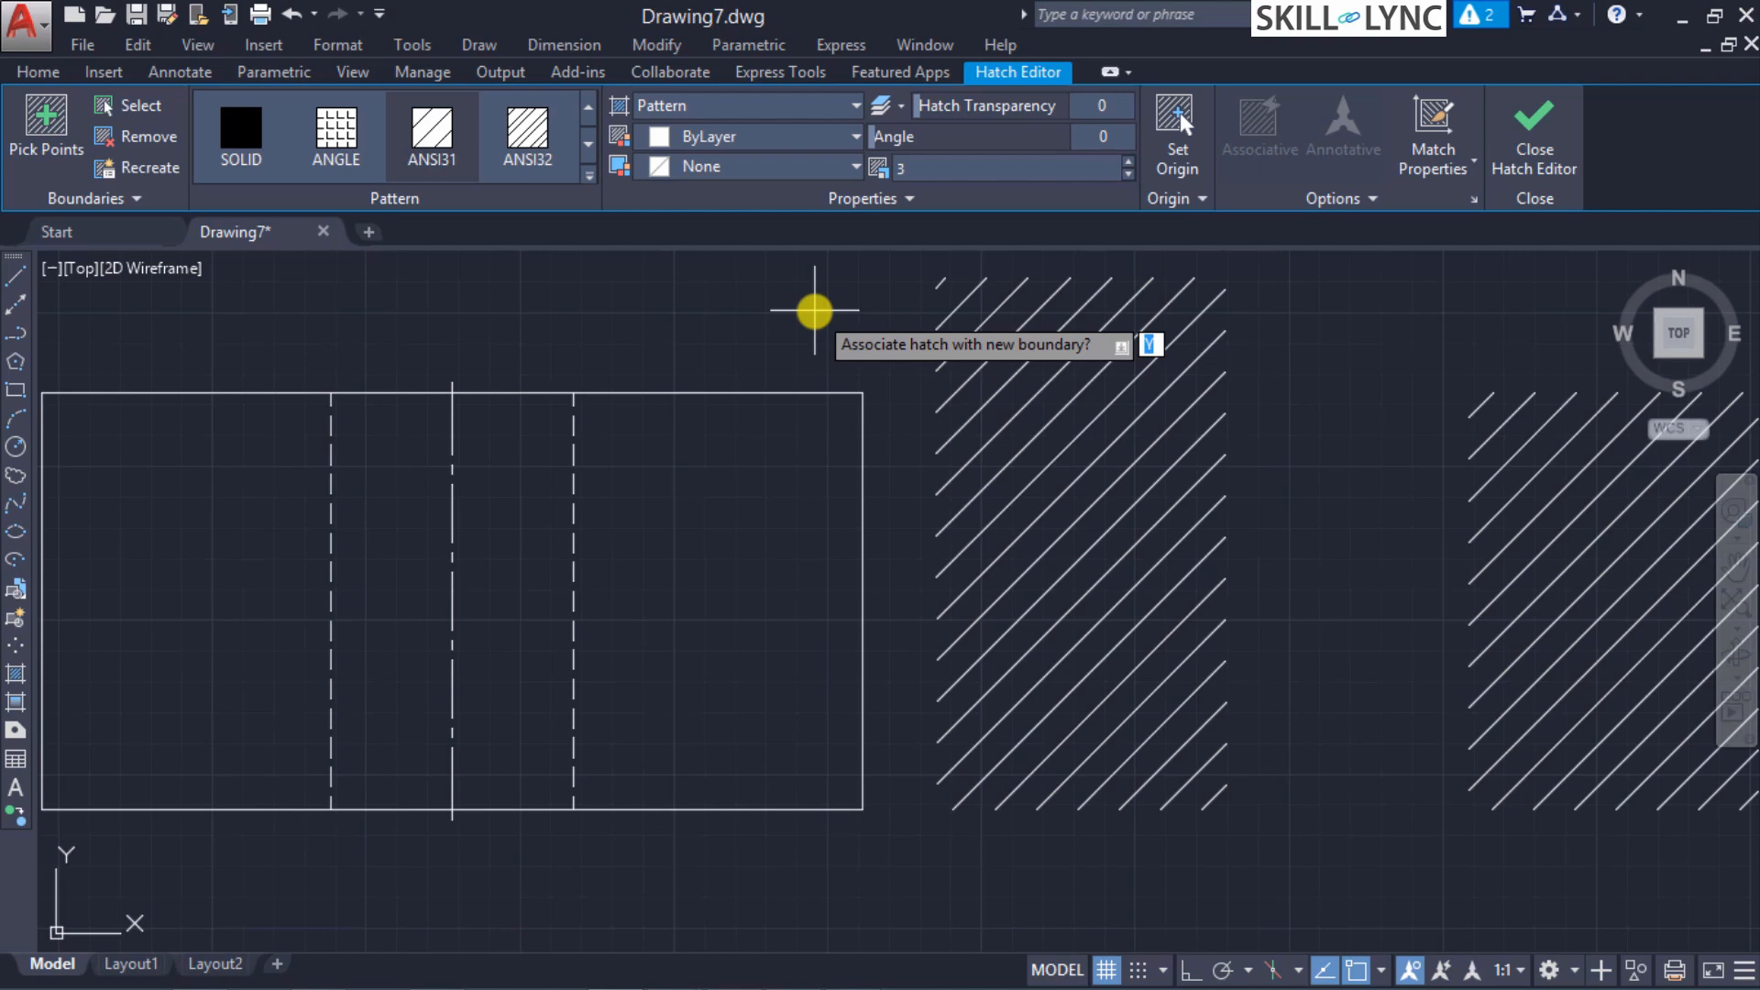
pyautogui.press('Return')
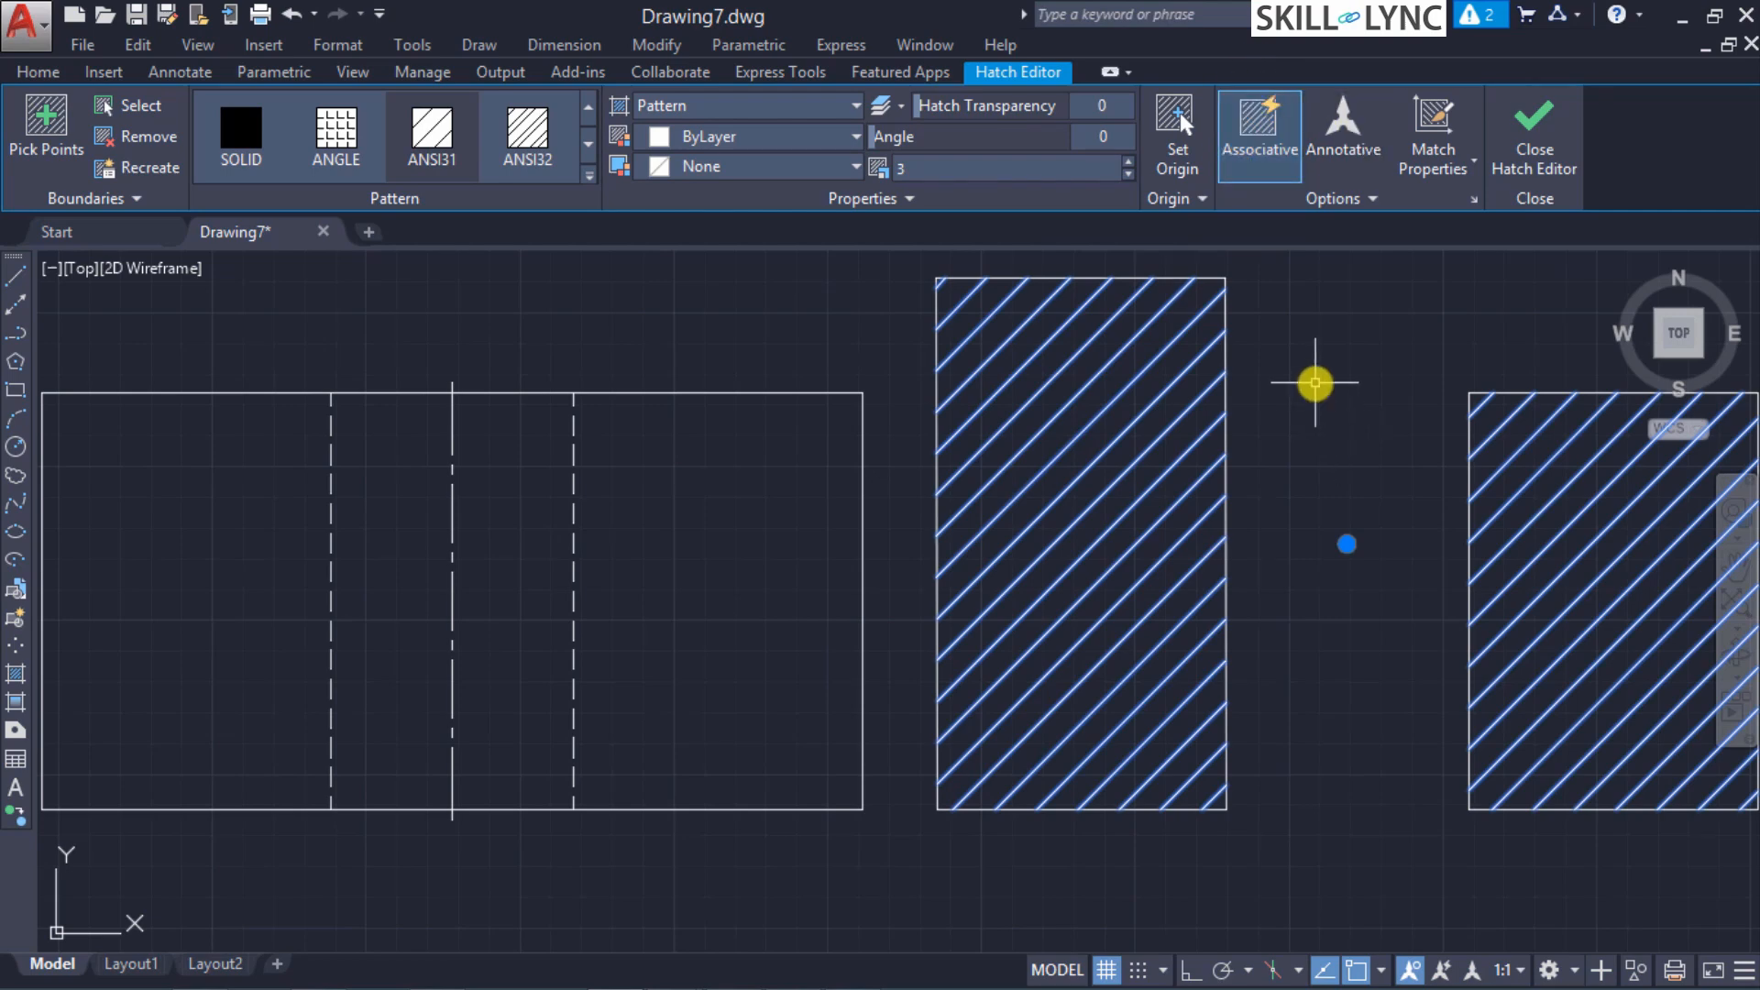
pyautogui.press('Return')
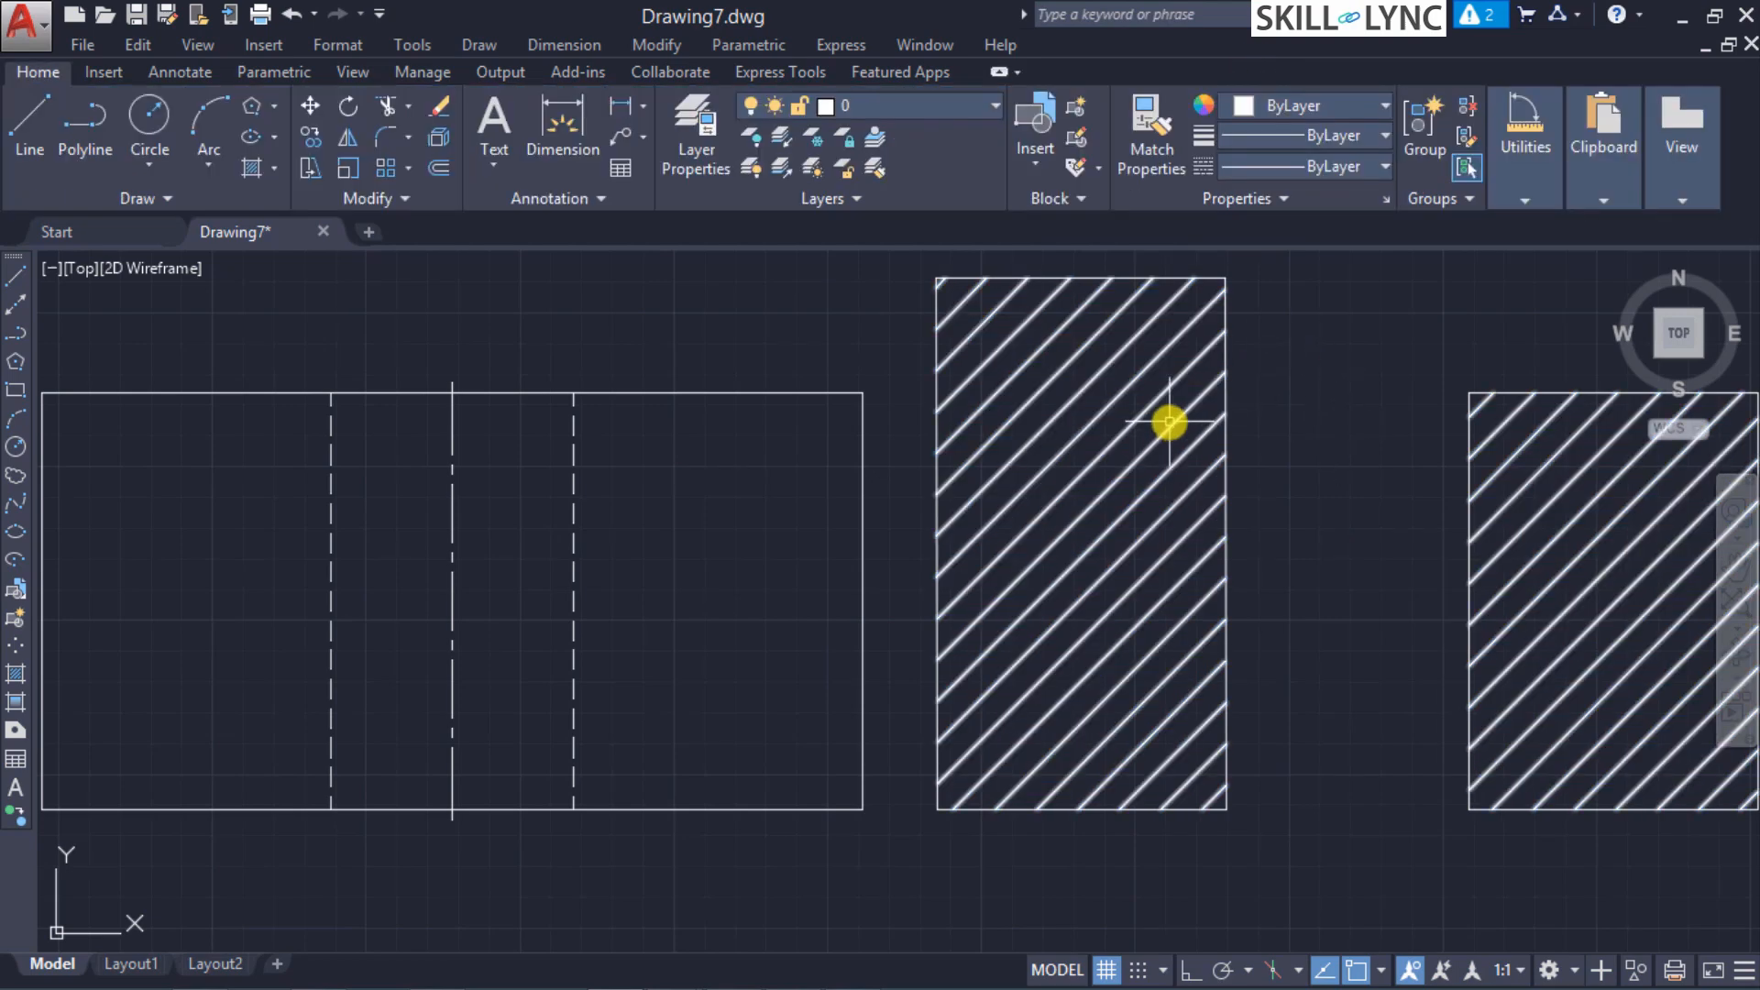
# Step: Select the hatch with its left boundary and examine the object types in their properties
pyautogui.click(1170, 421)
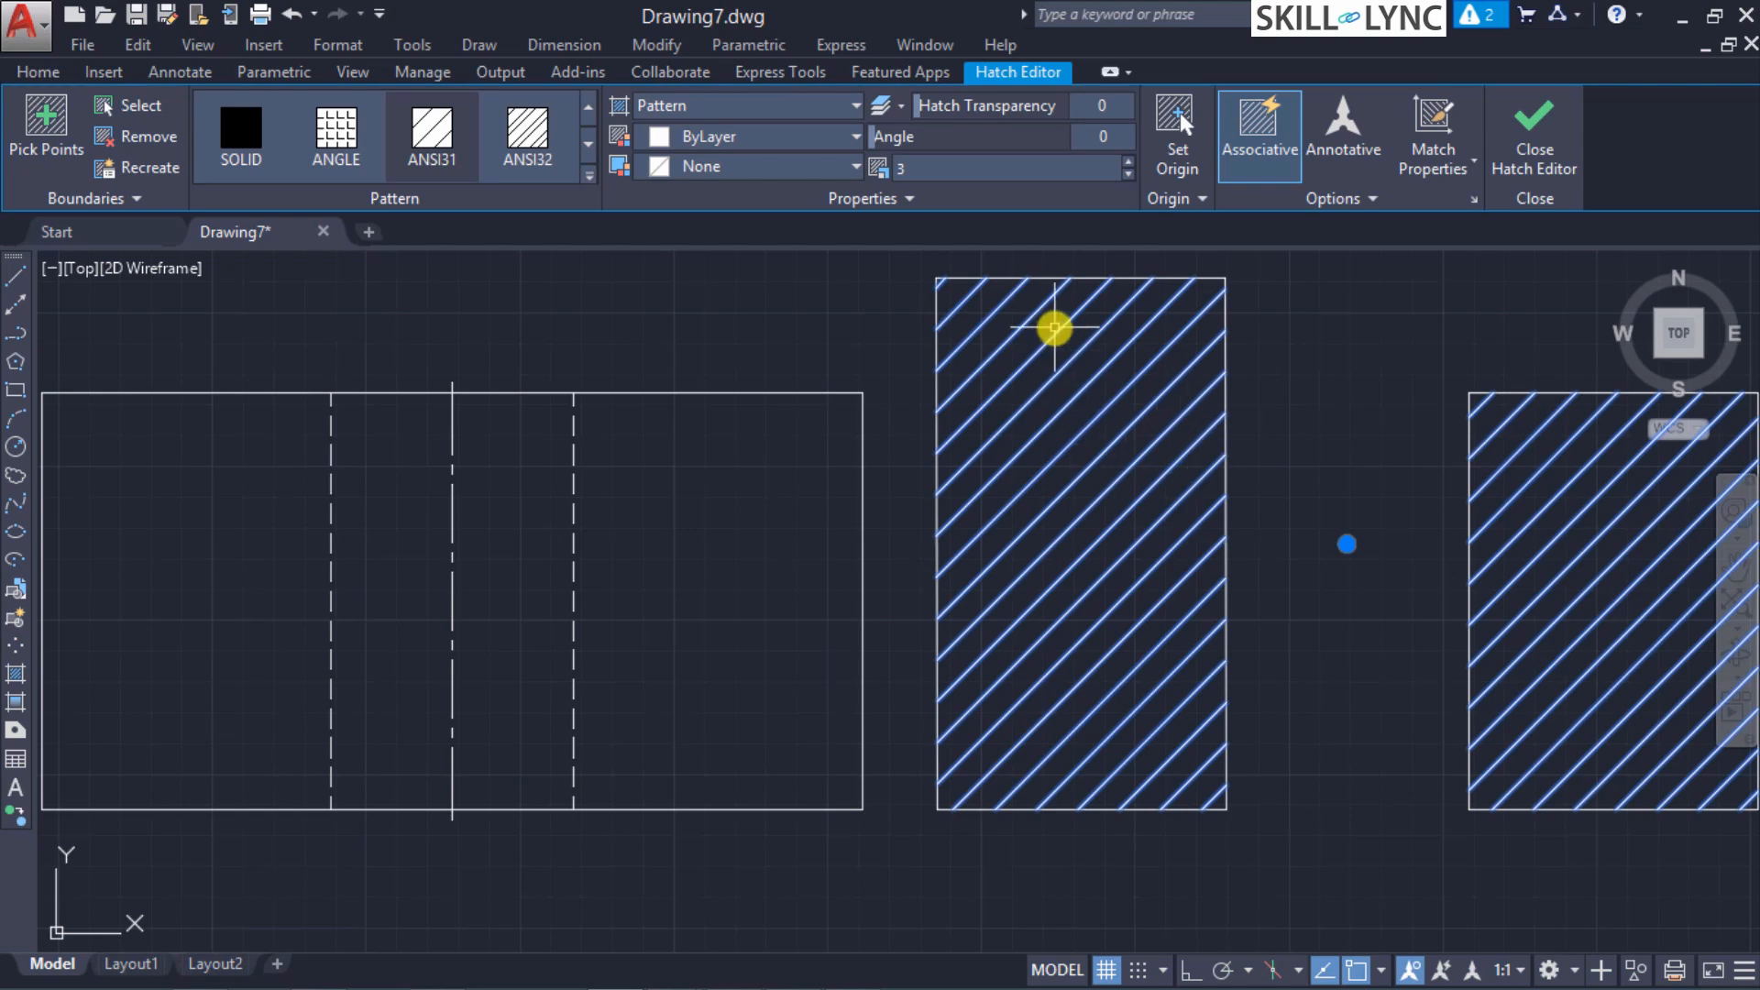
pyautogui.click(1042, 276)
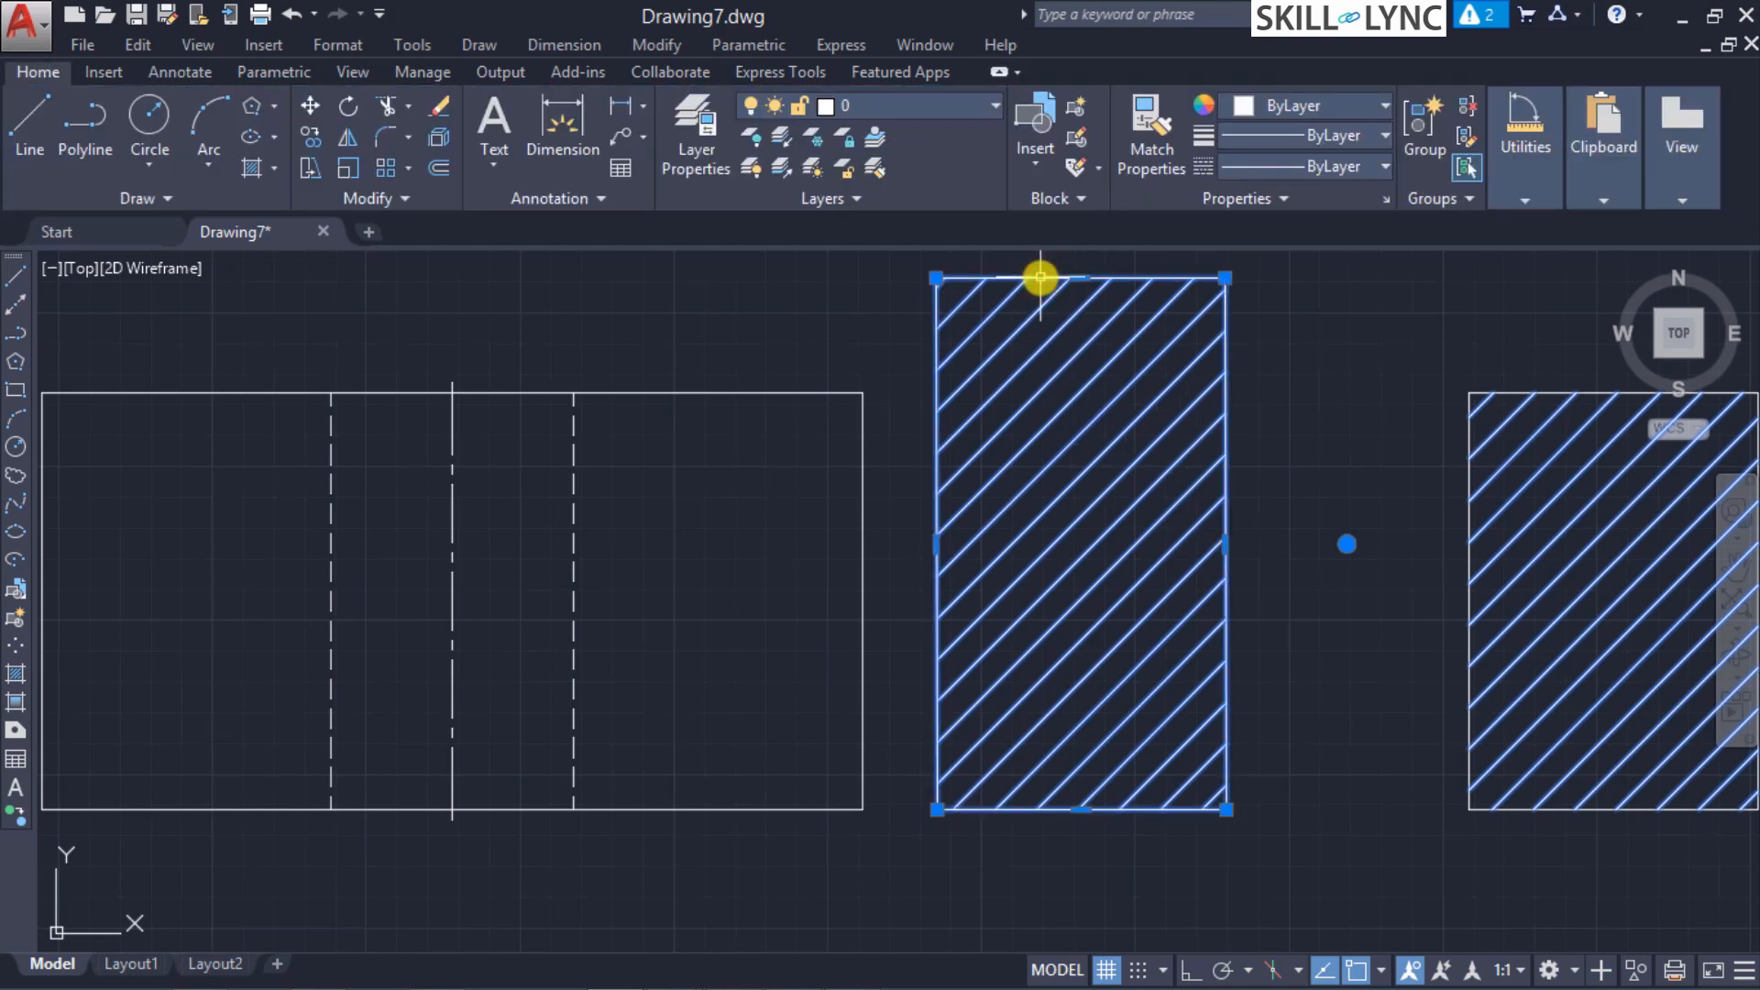
pyautogui.rightClick(1040, 276)
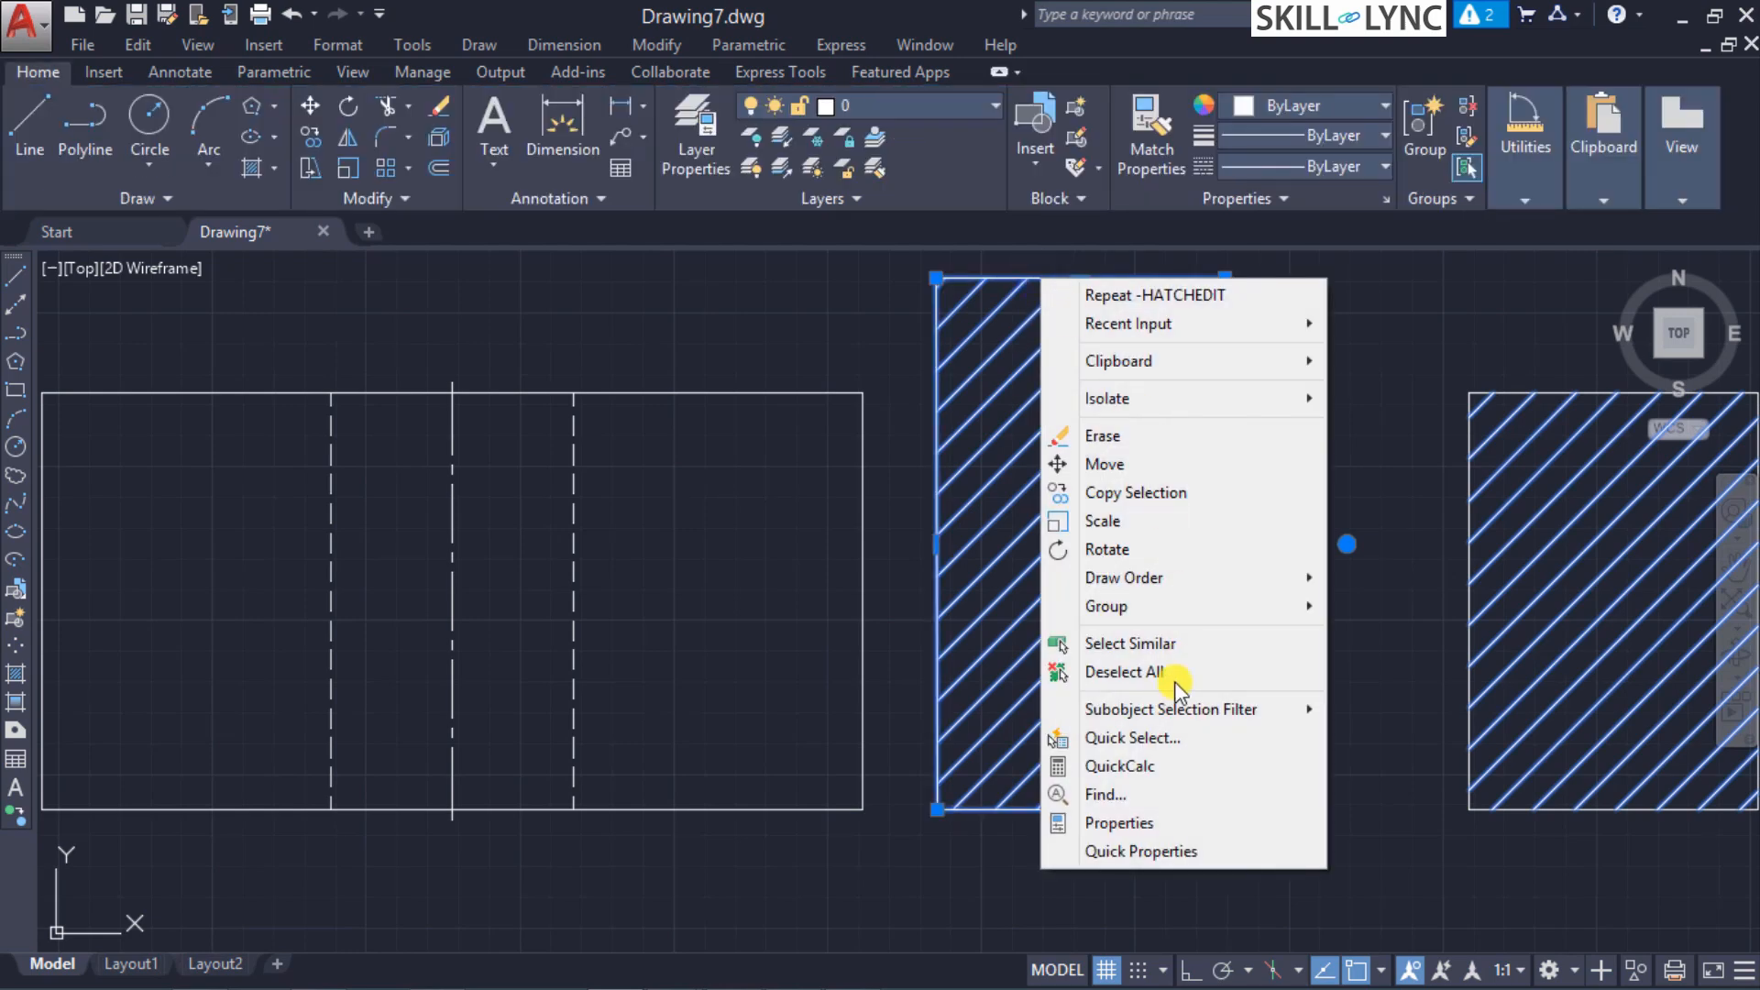
pyautogui.click(1155, 824)
pyautogui.click(241, 101)
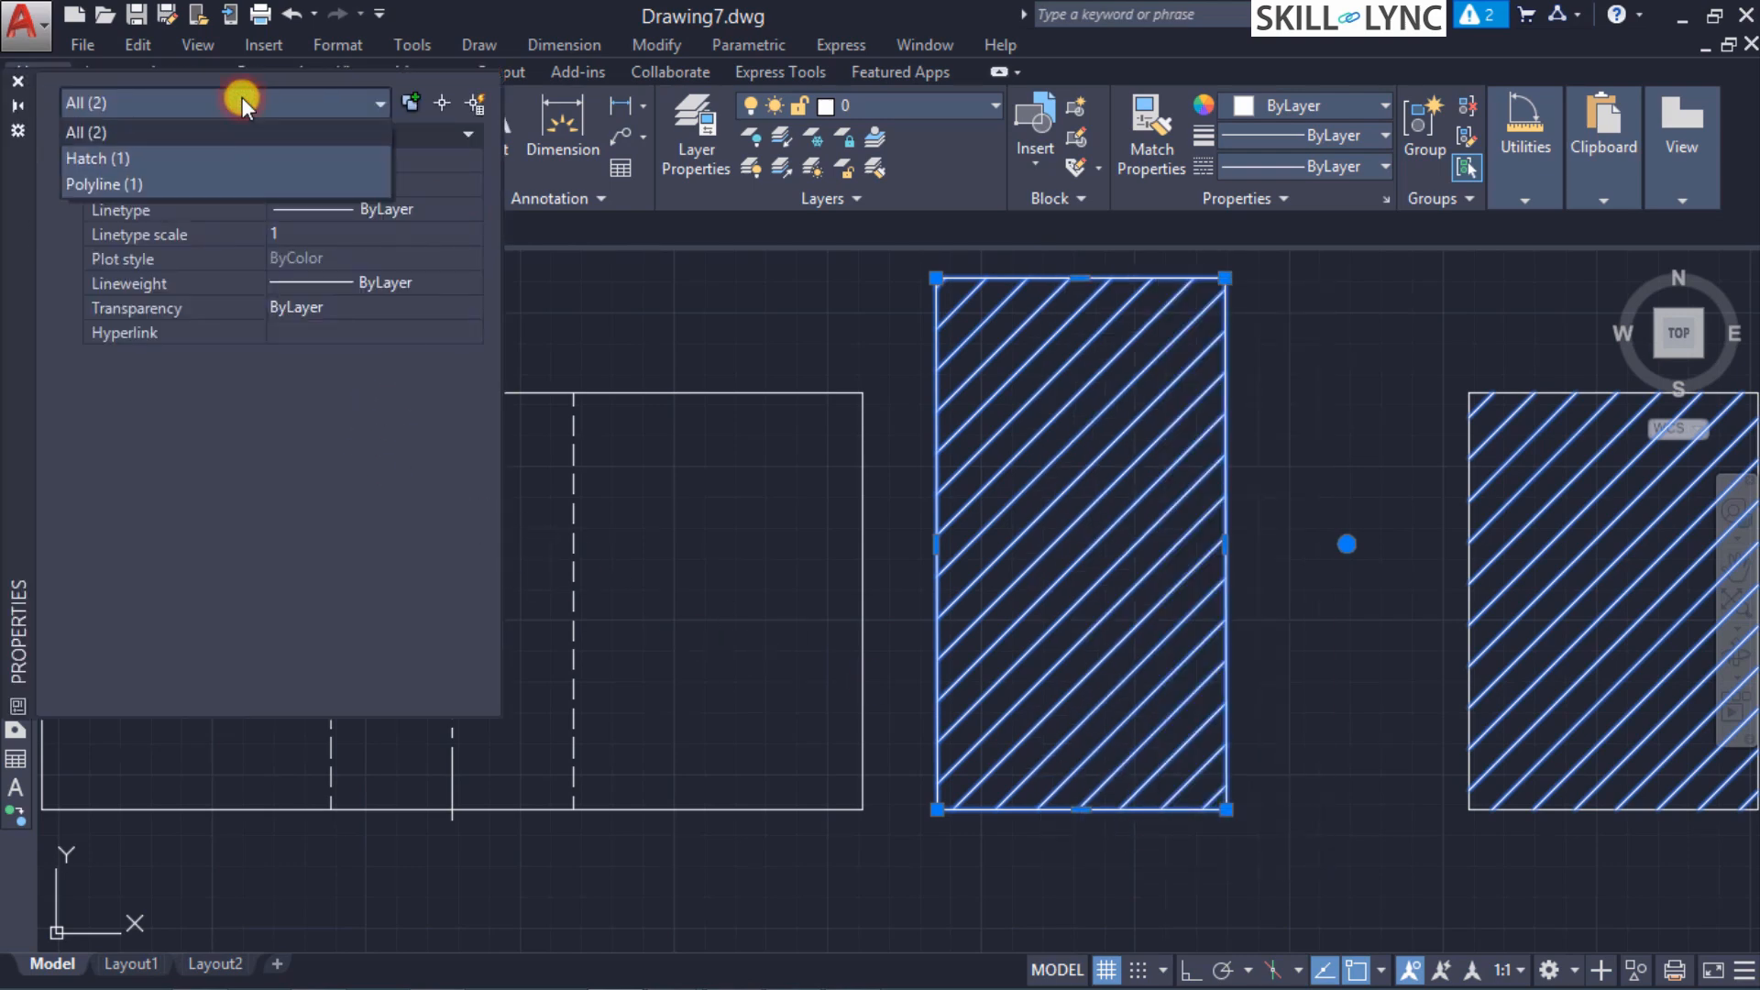
pyautogui.click(184, 184)
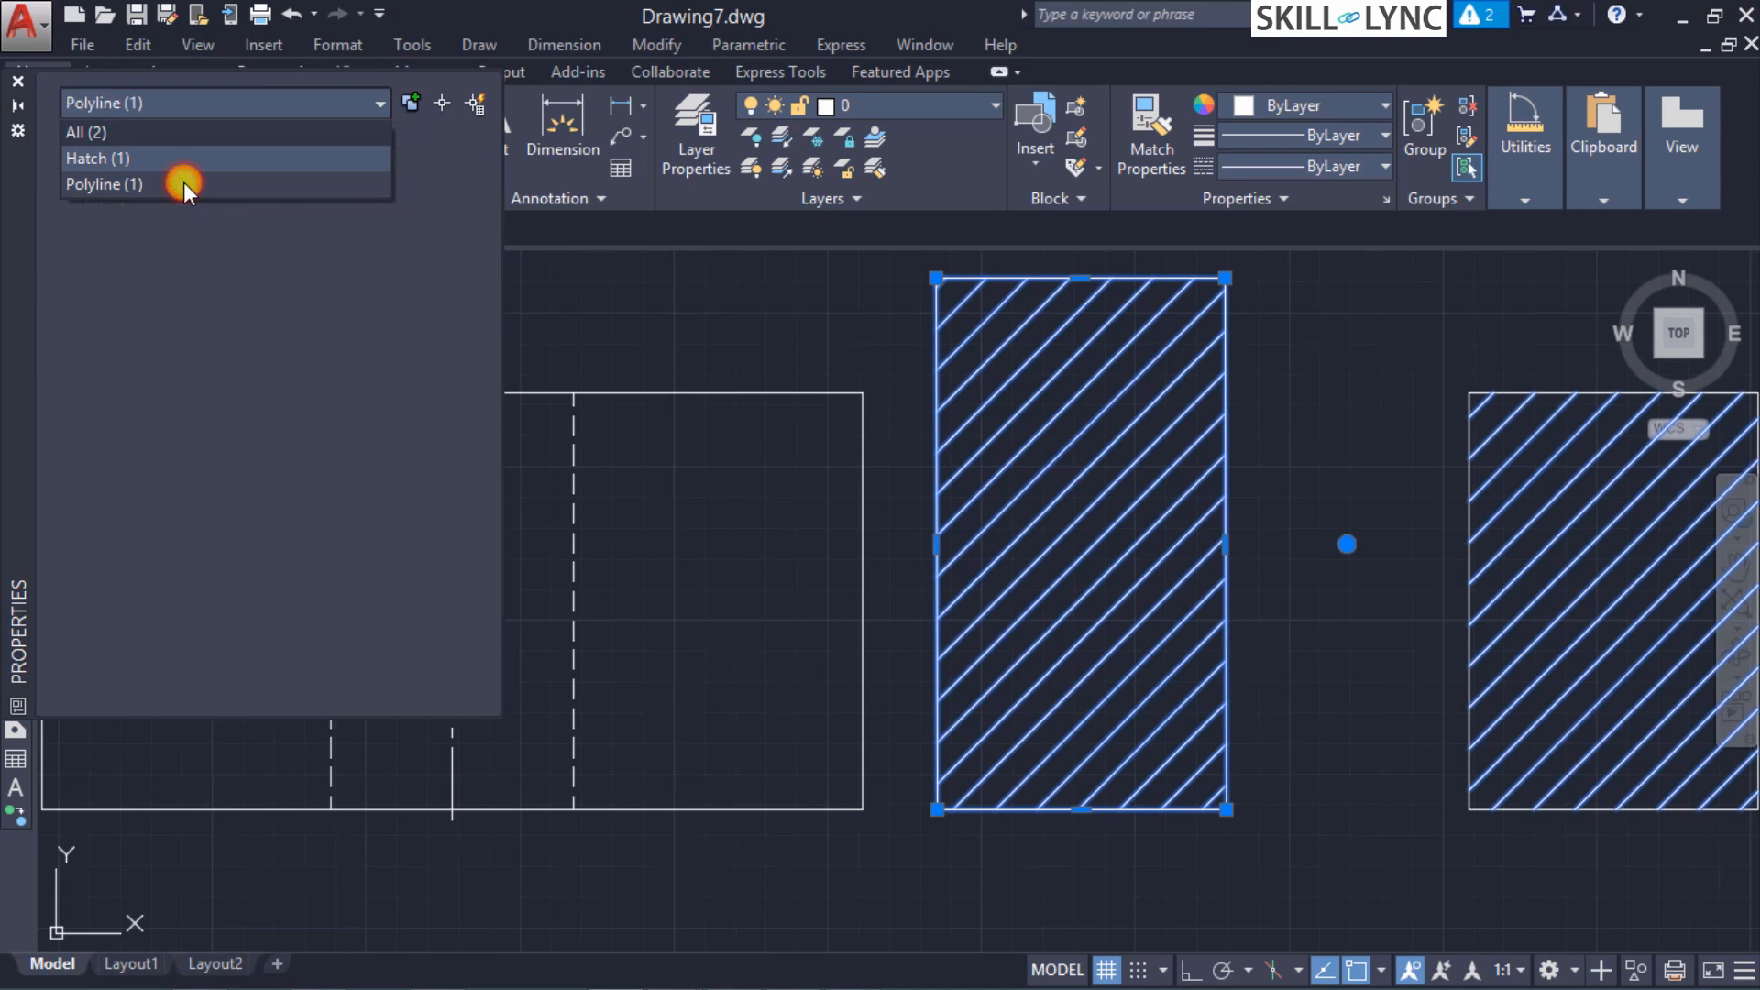
pyautogui.click(21, 89)
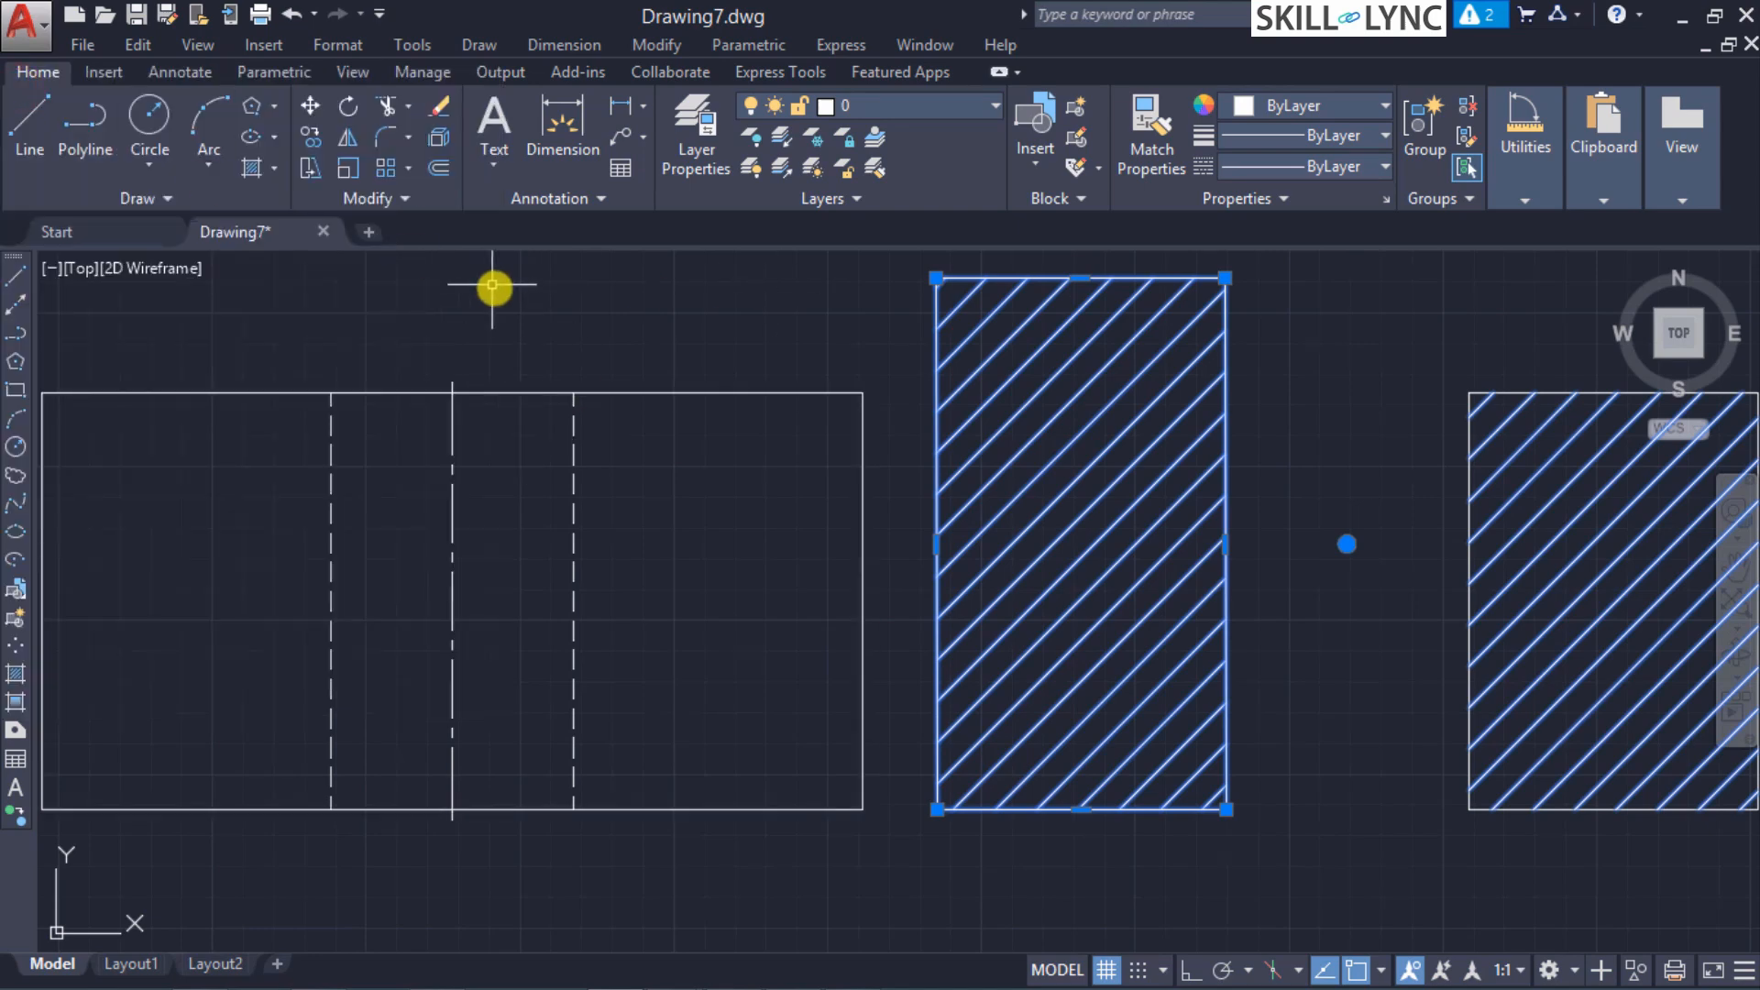
pyautogui.click(1025, 435)
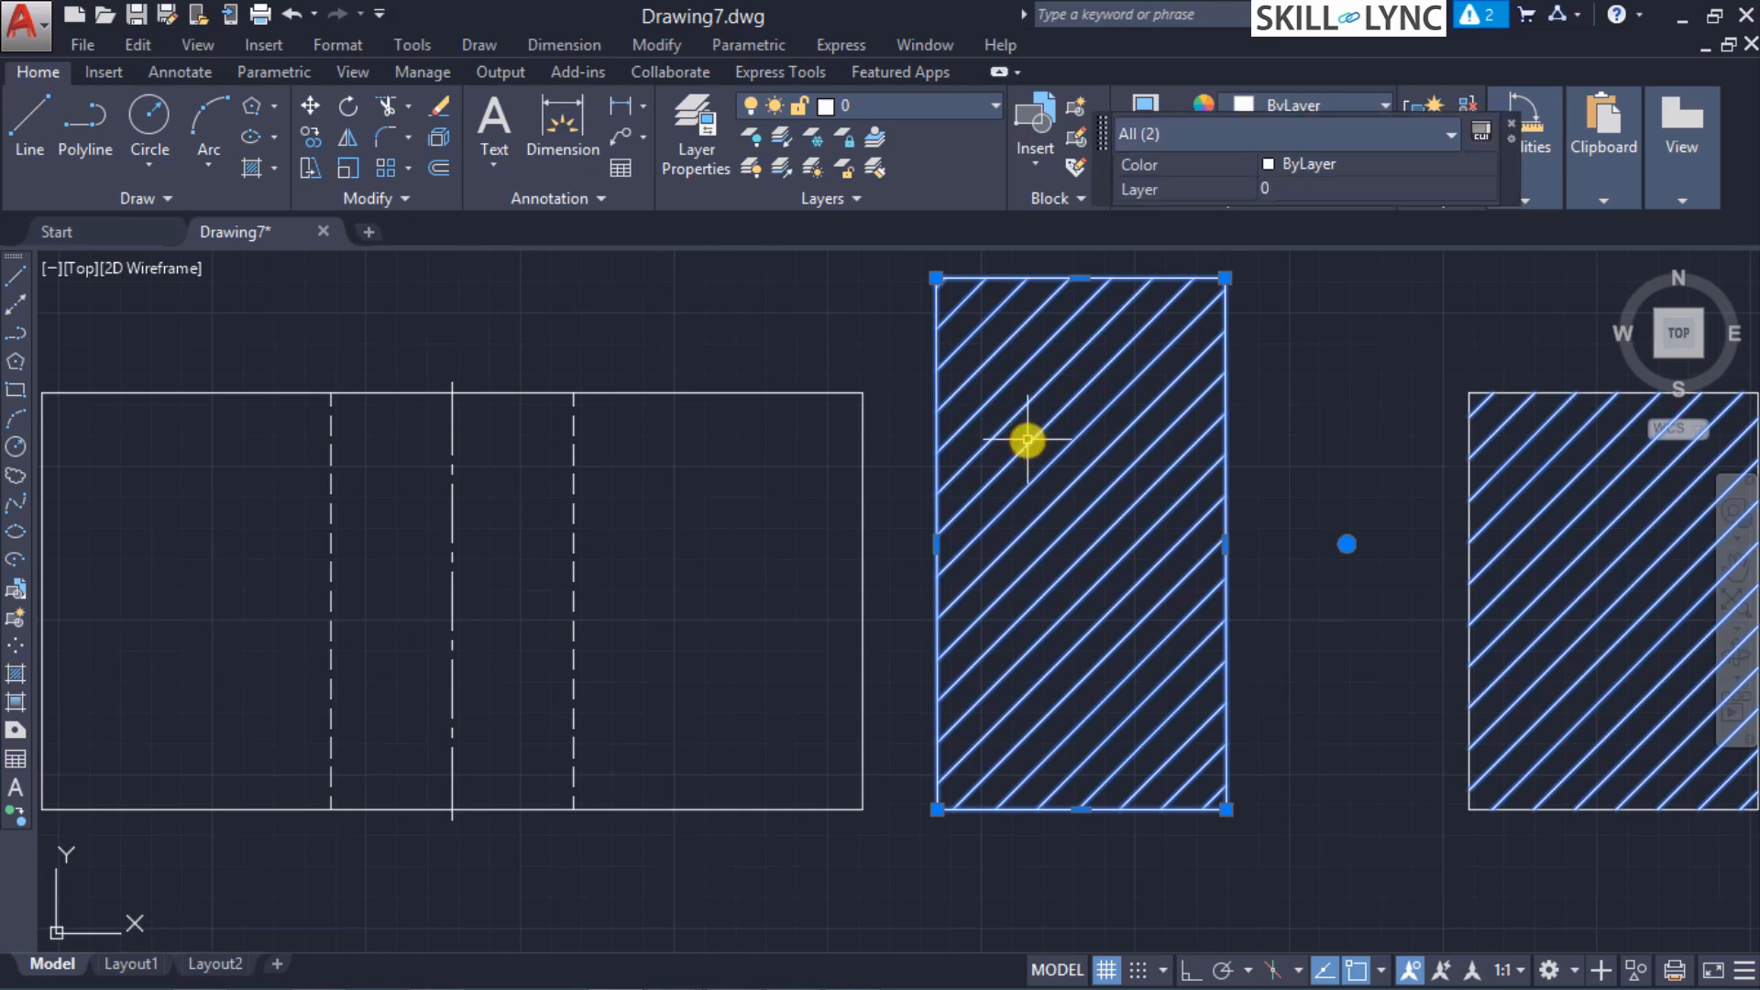
pyautogui.click(1027, 440)
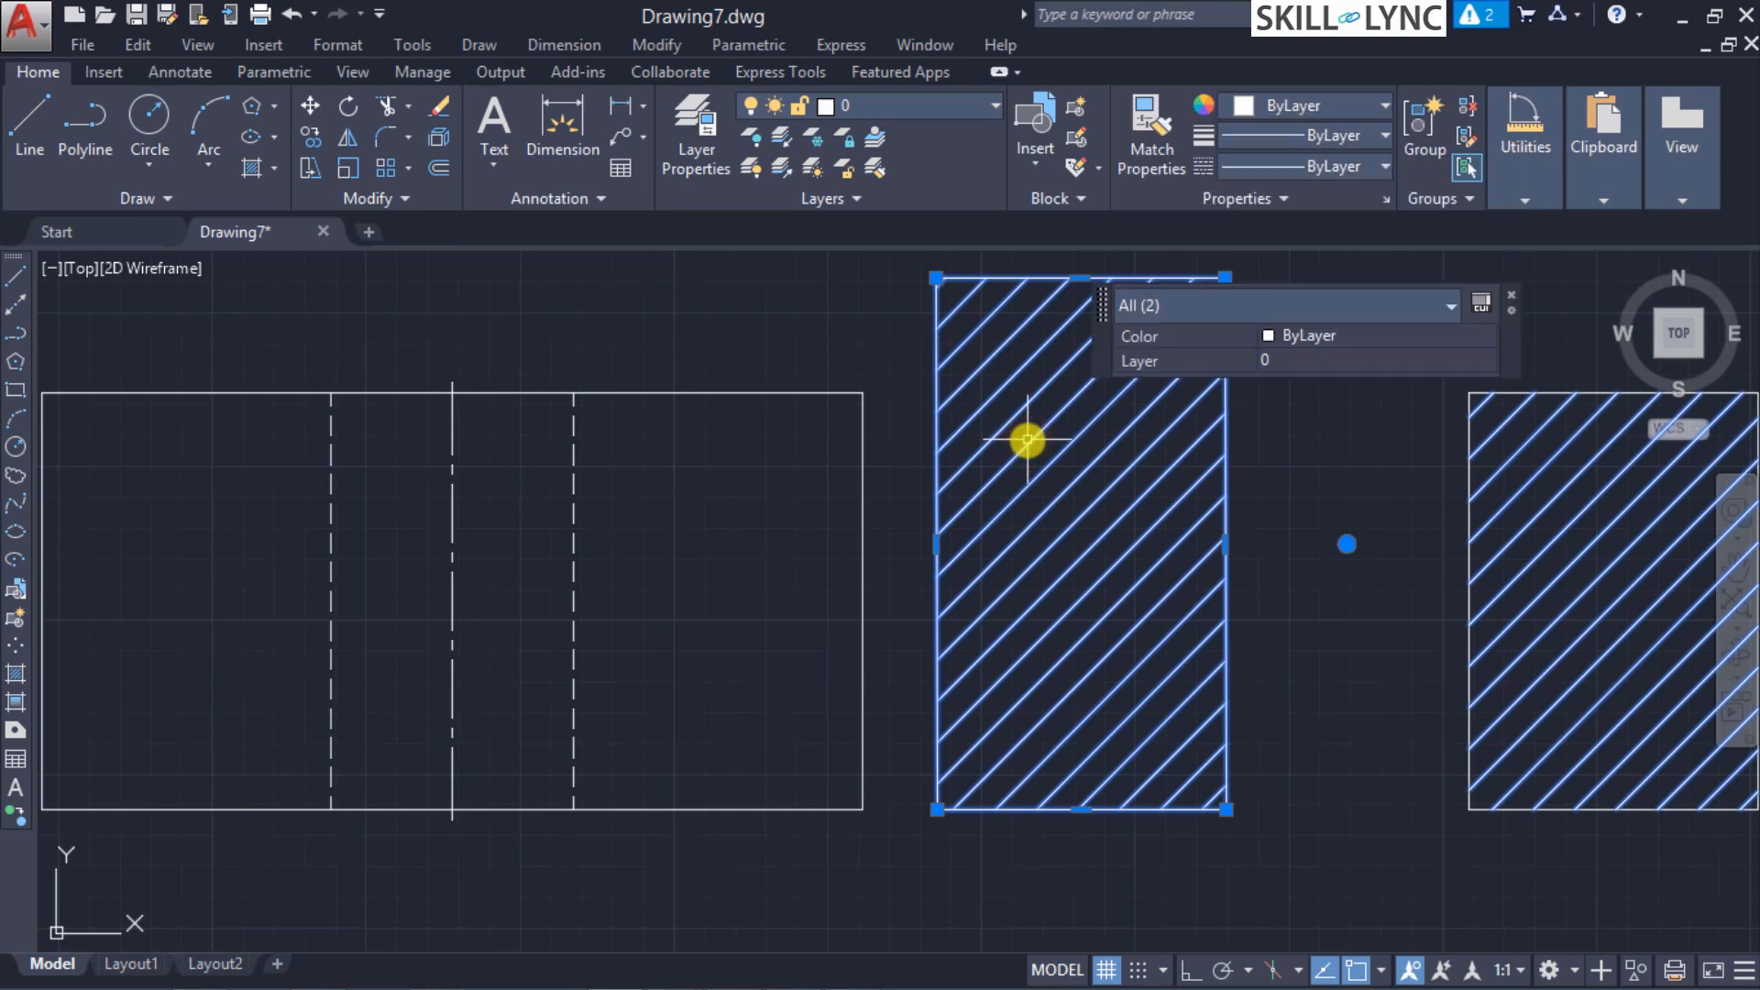
pyautogui.press('Escape')
# Step: Try to remove both the left and right rectangular boundaries from the hatch with HATCHEDIT
pyautogui.write('ha')
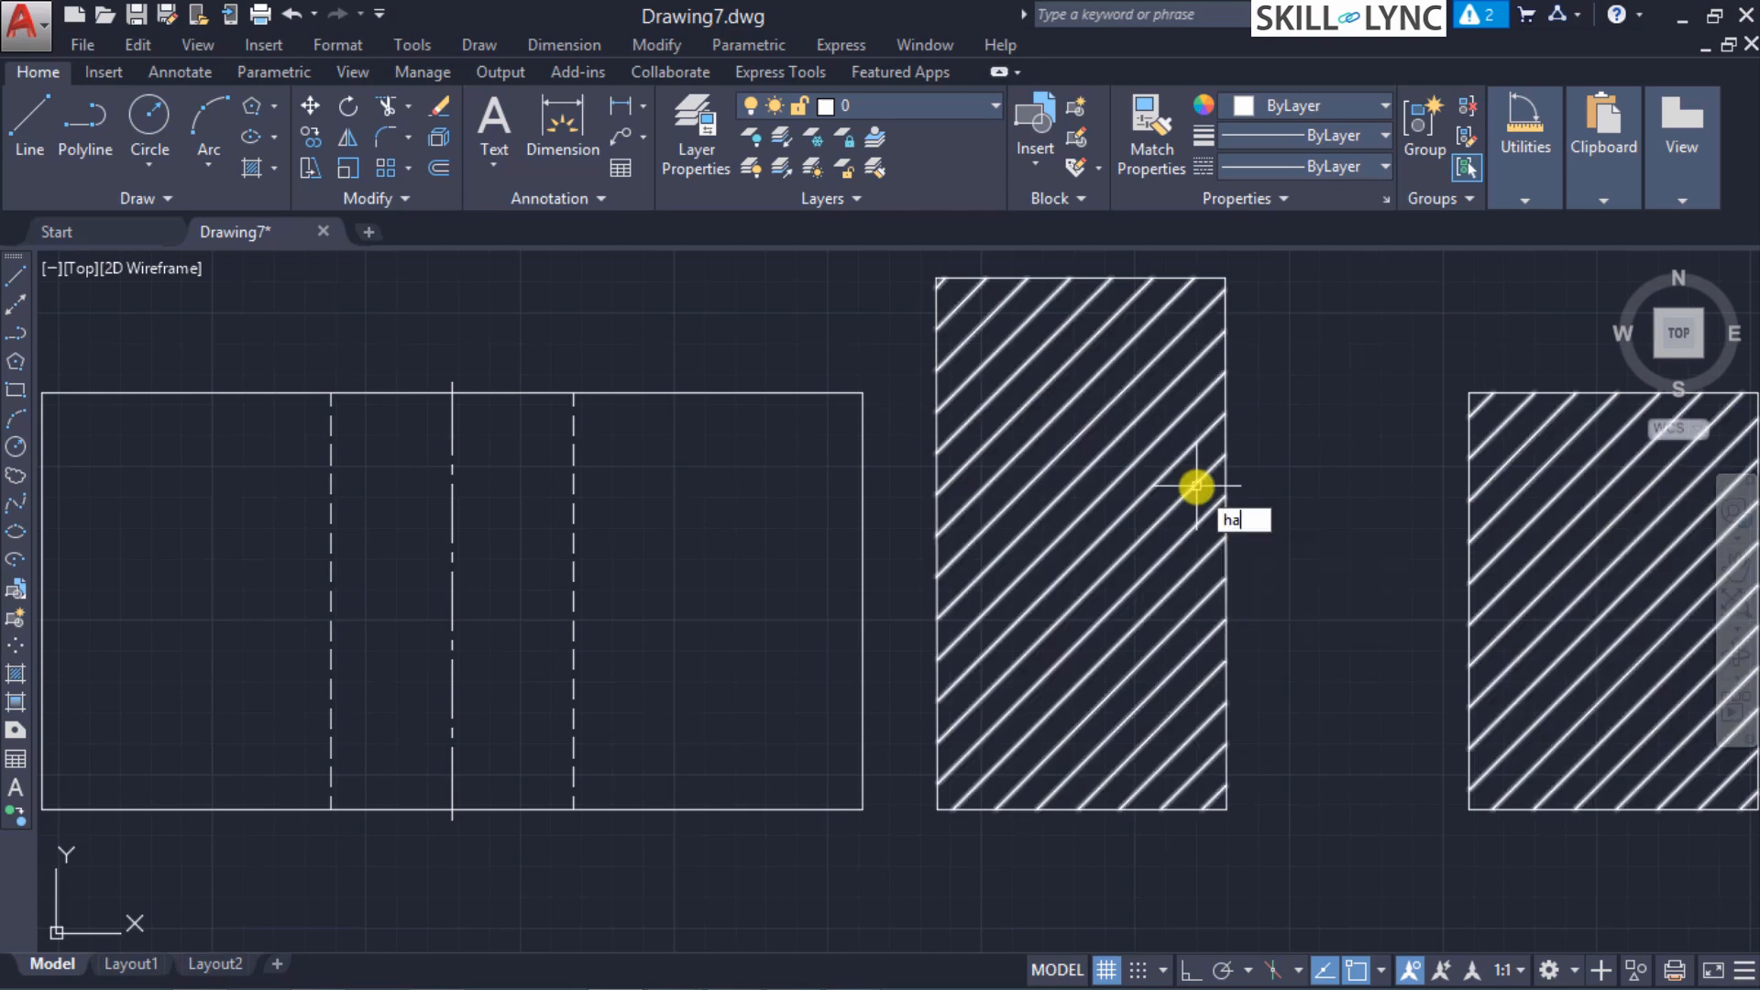
pyautogui.write('tched')
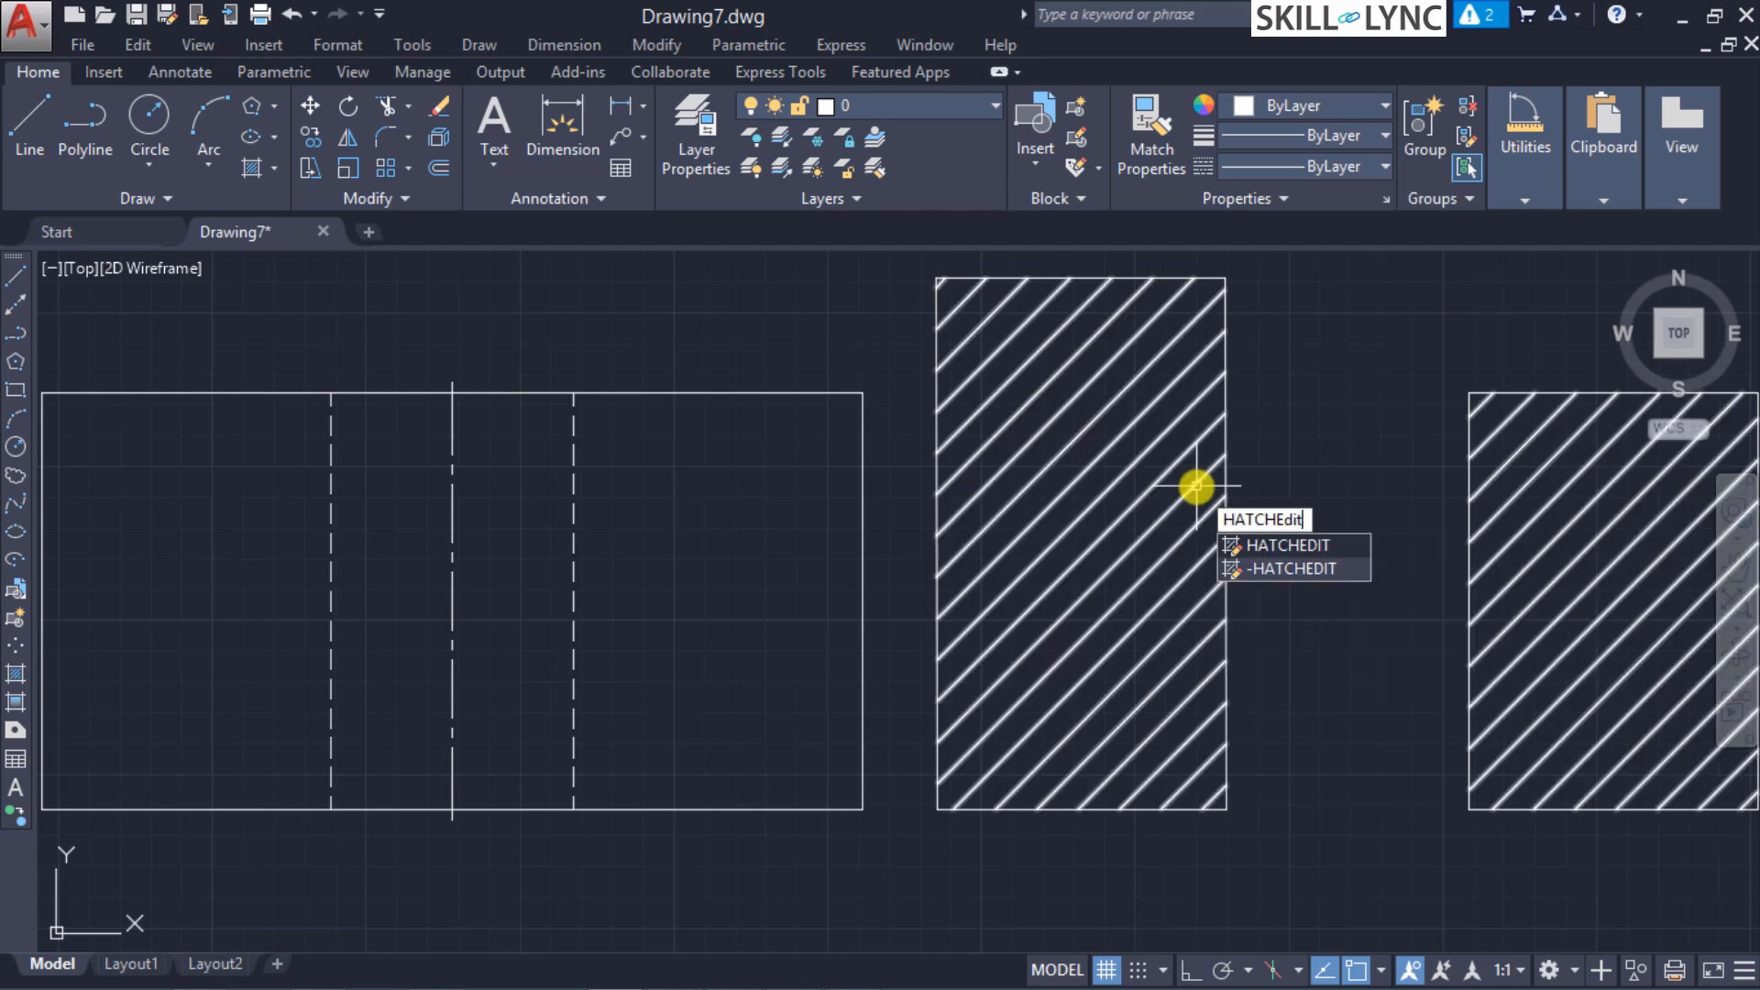
pyautogui.write('it')
pyautogui.press('Return')
pyautogui.click(1196, 486)
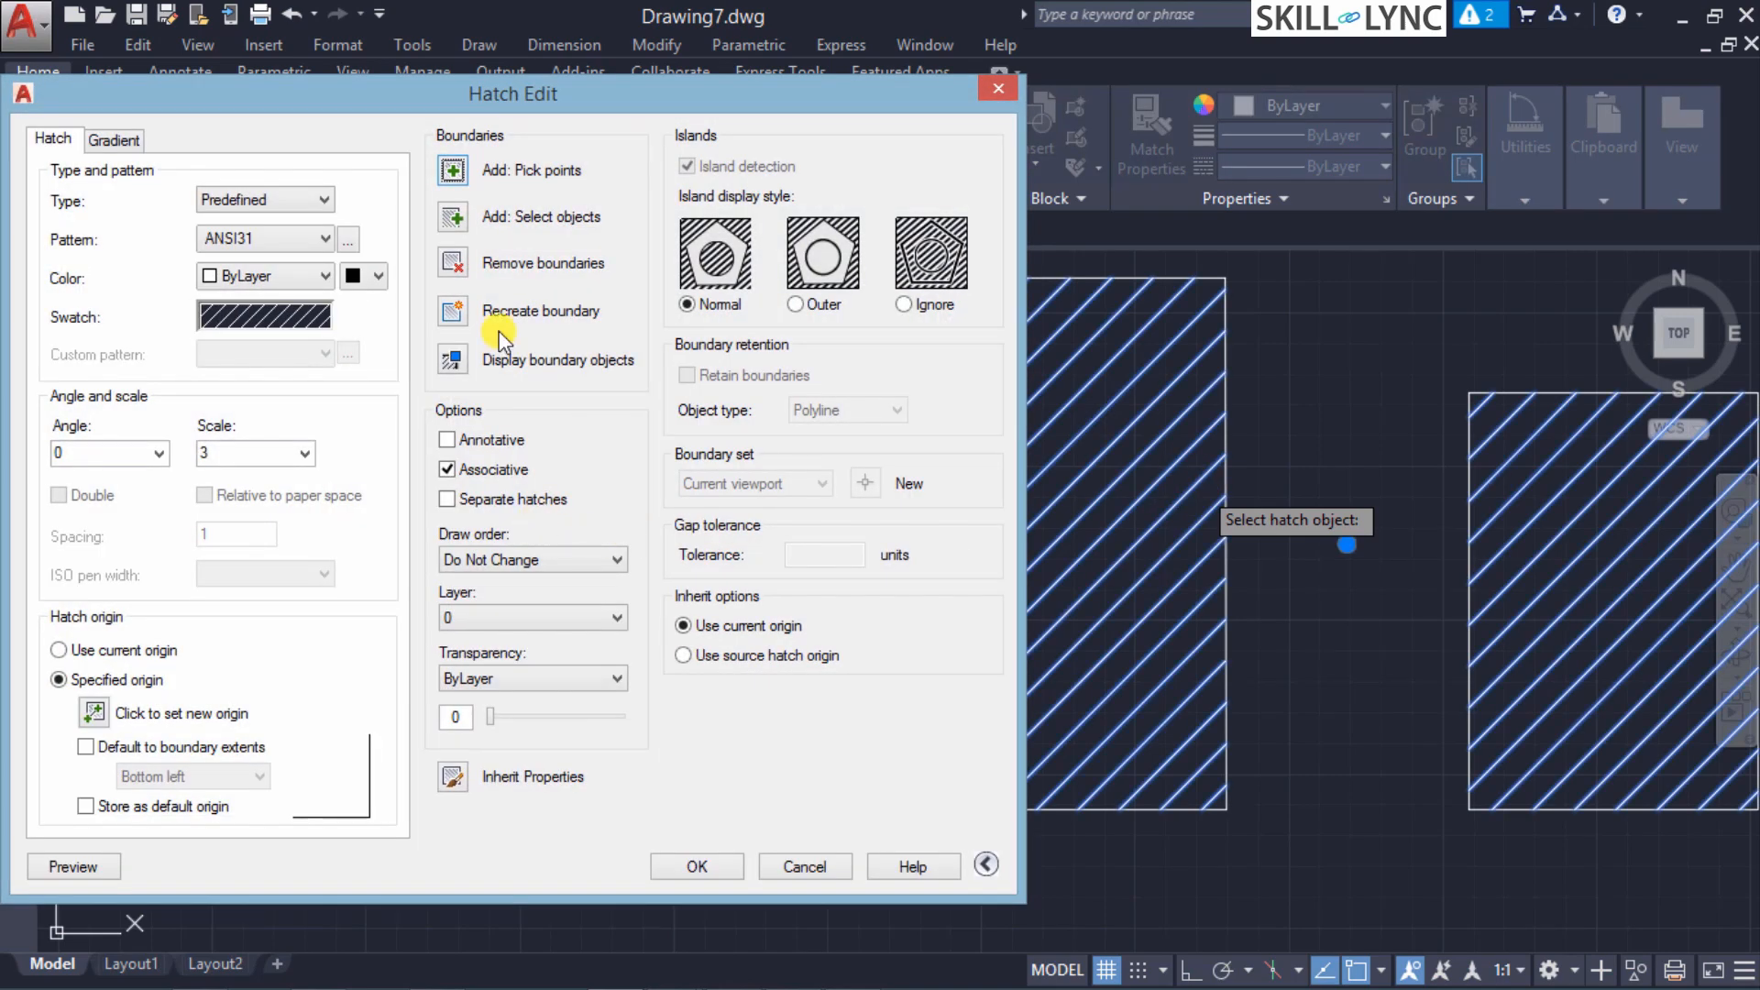
pyautogui.moveTo(678, 99)
pyautogui.mouseDown()
pyautogui.moveTo(674, 42)
pyautogui.moveTo(616, 39)
pyautogui.moveTo(557, 112)
pyautogui.mouseUp()
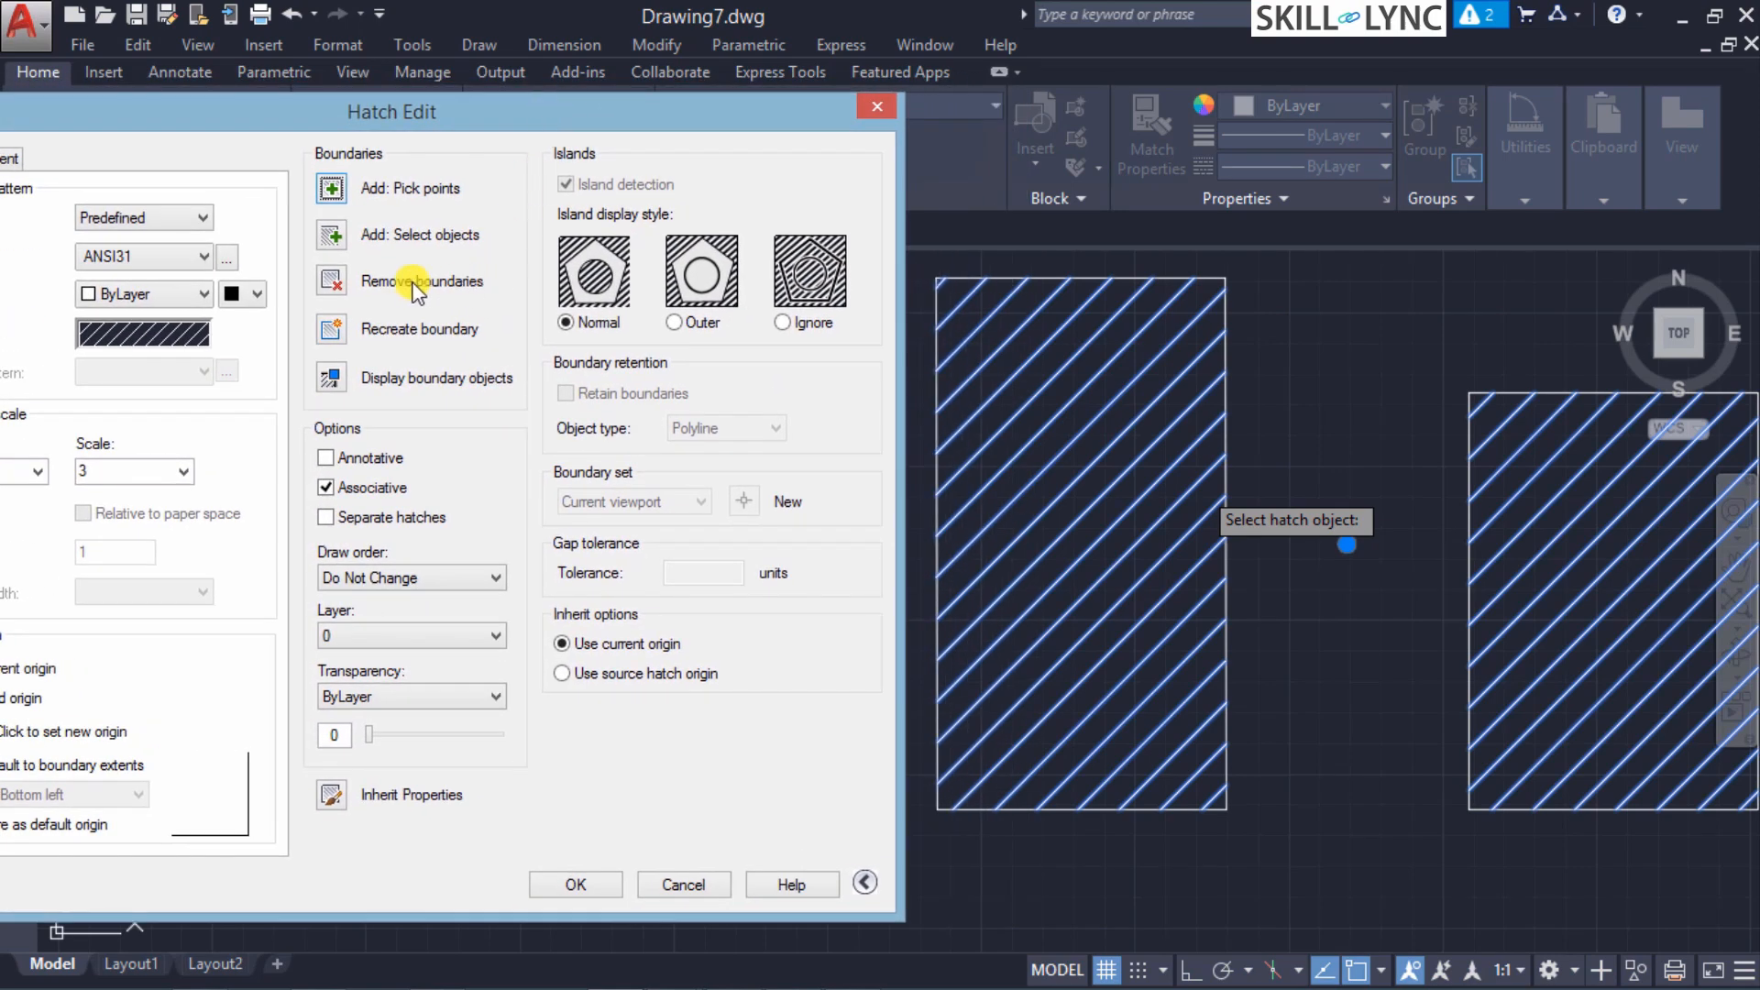
pyautogui.click(332, 279)
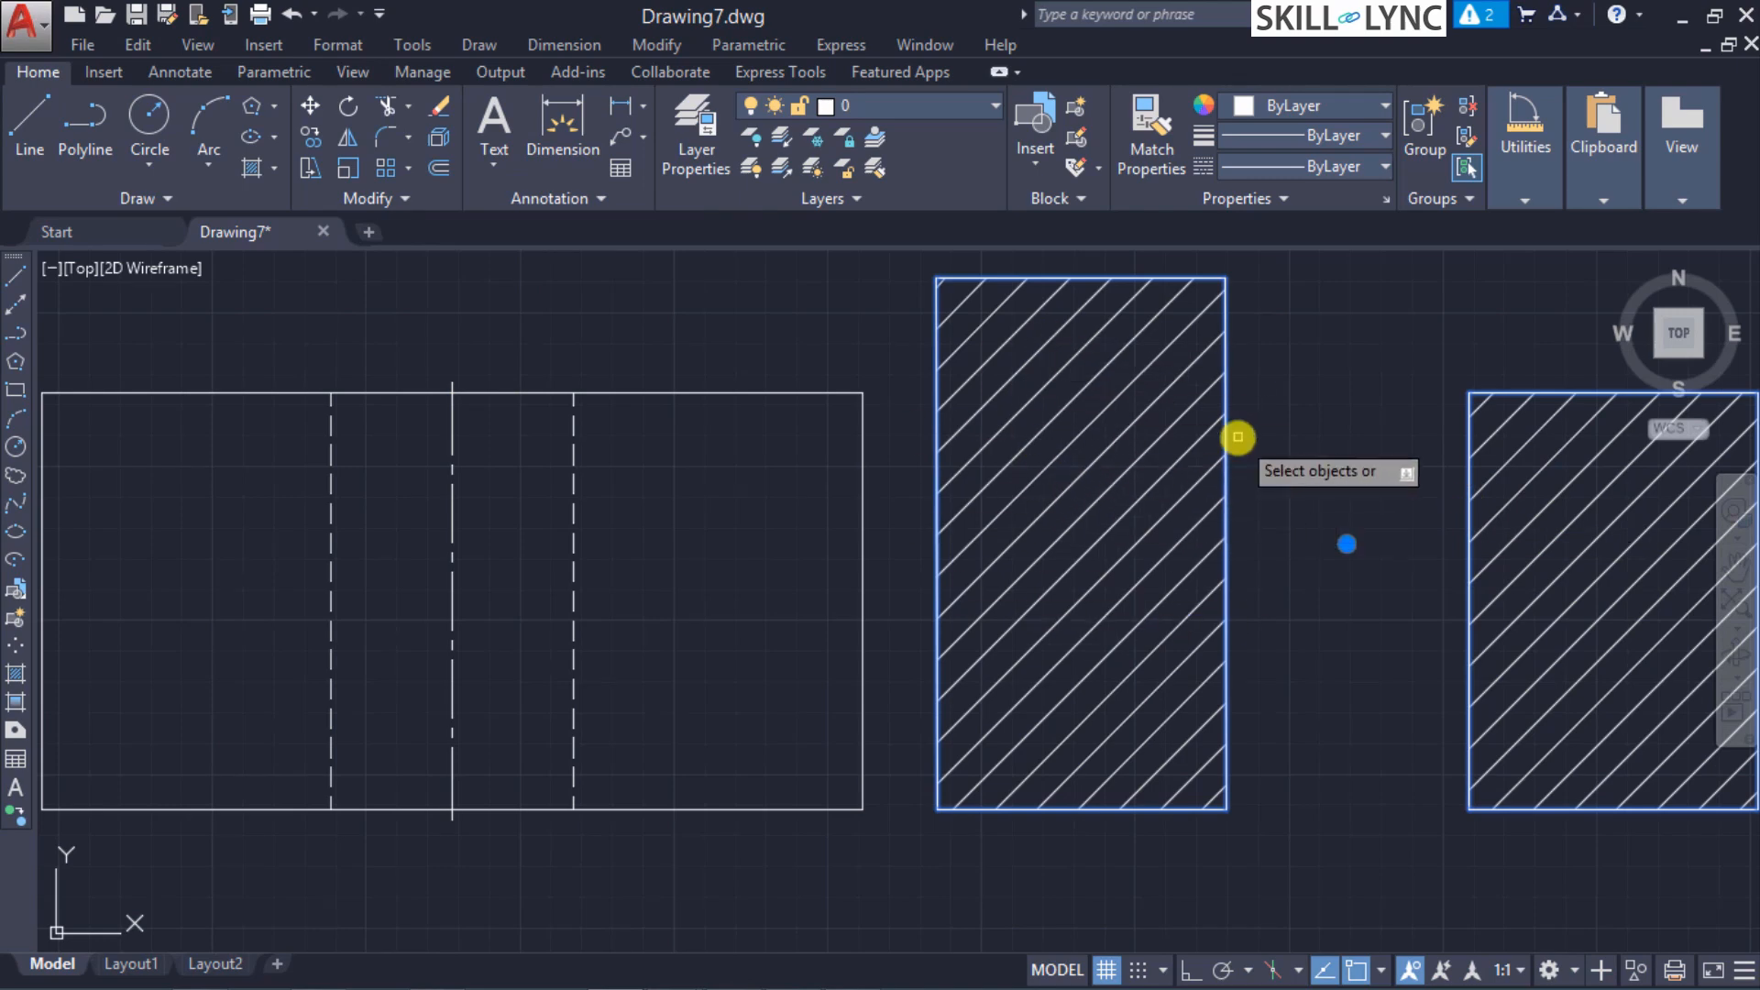
pyautogui.click(1471, 496)
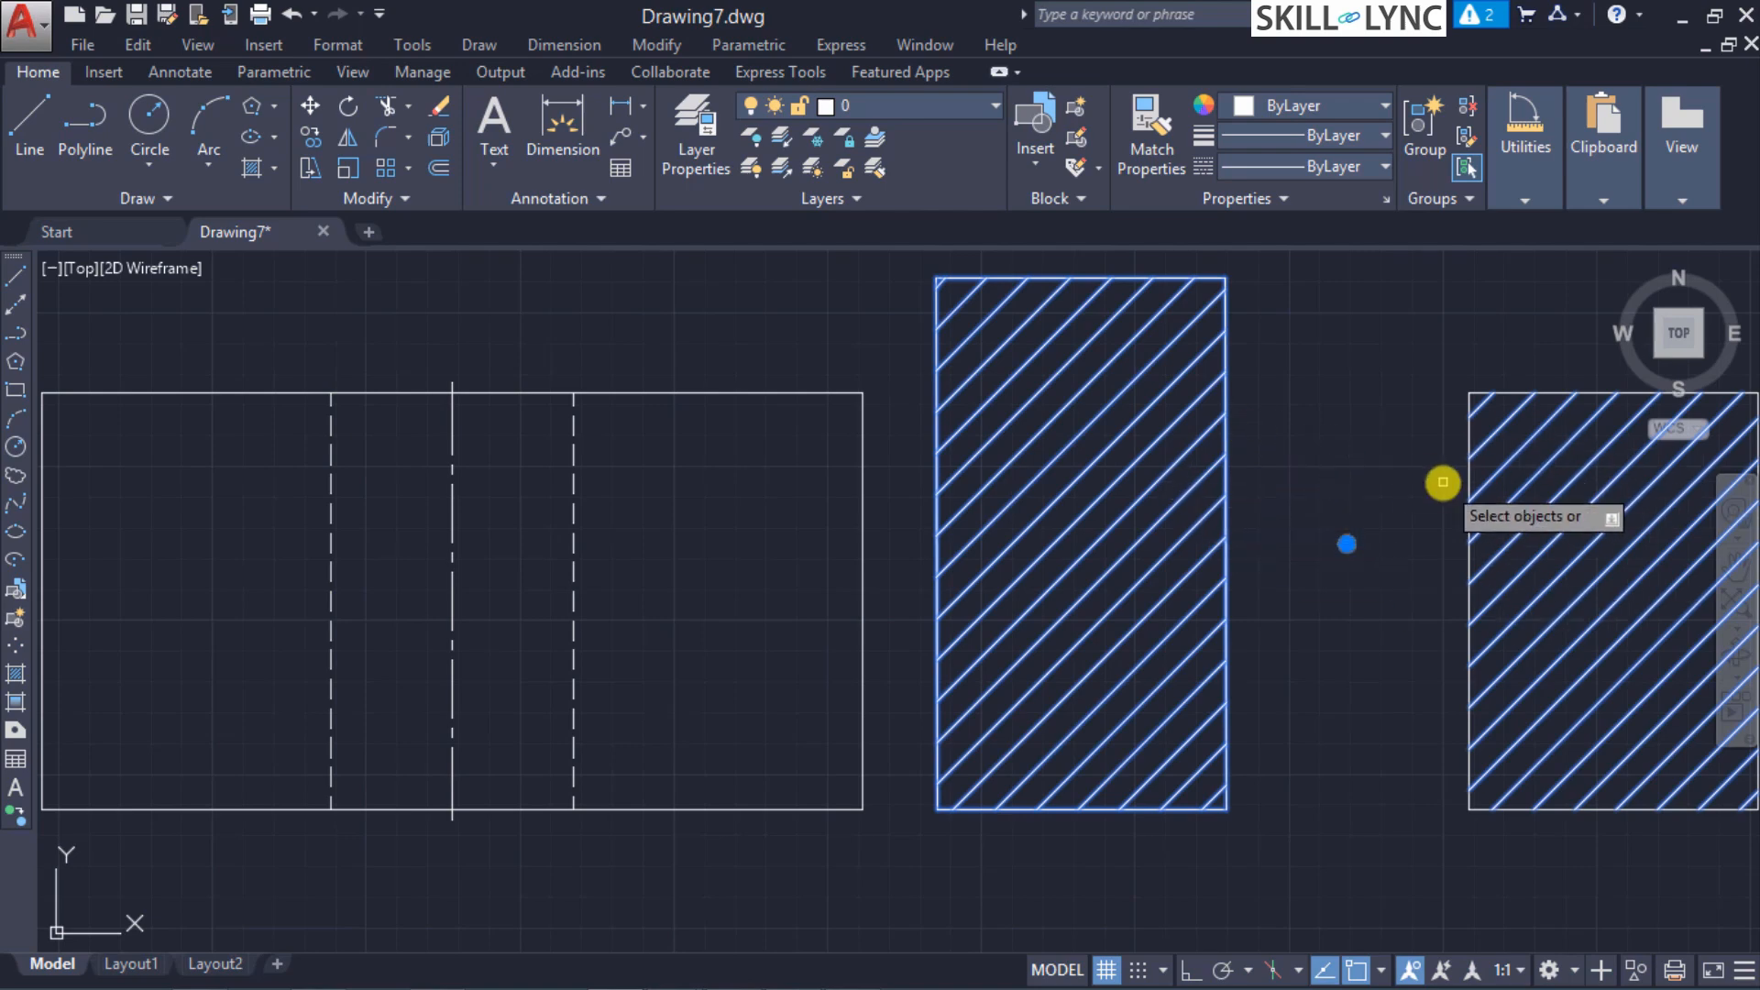
pyautogui.click(1226, 481)
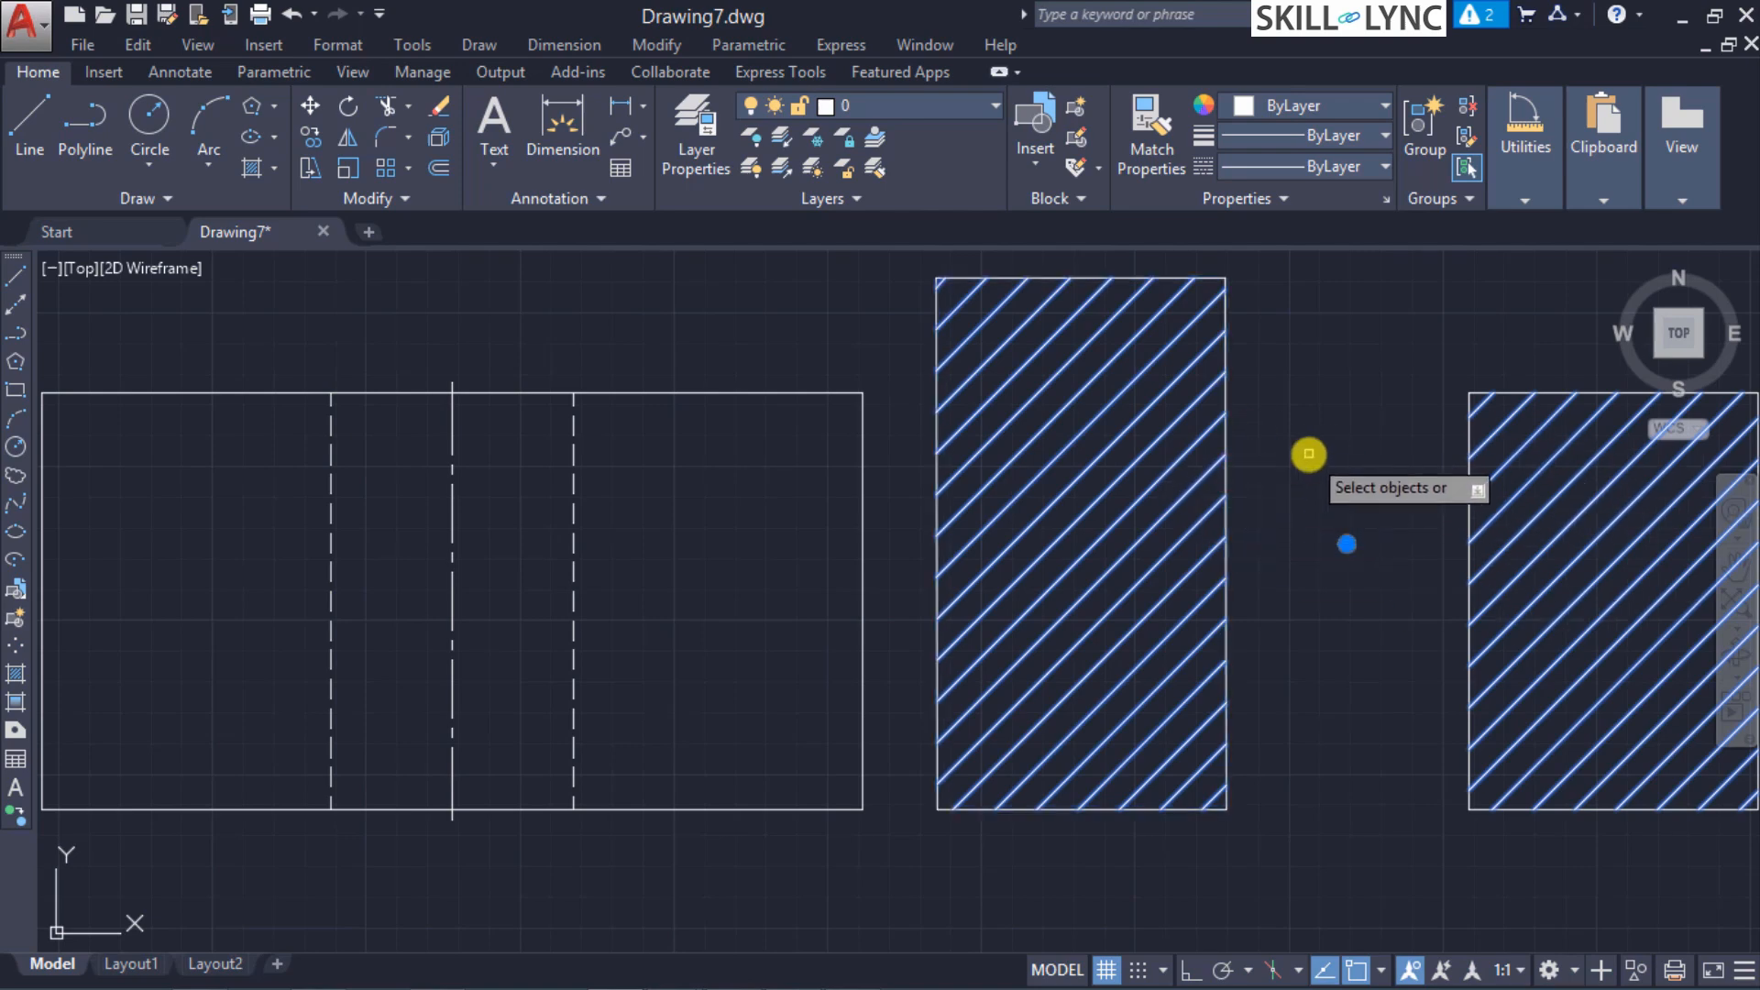
pyautogui.press('Return')
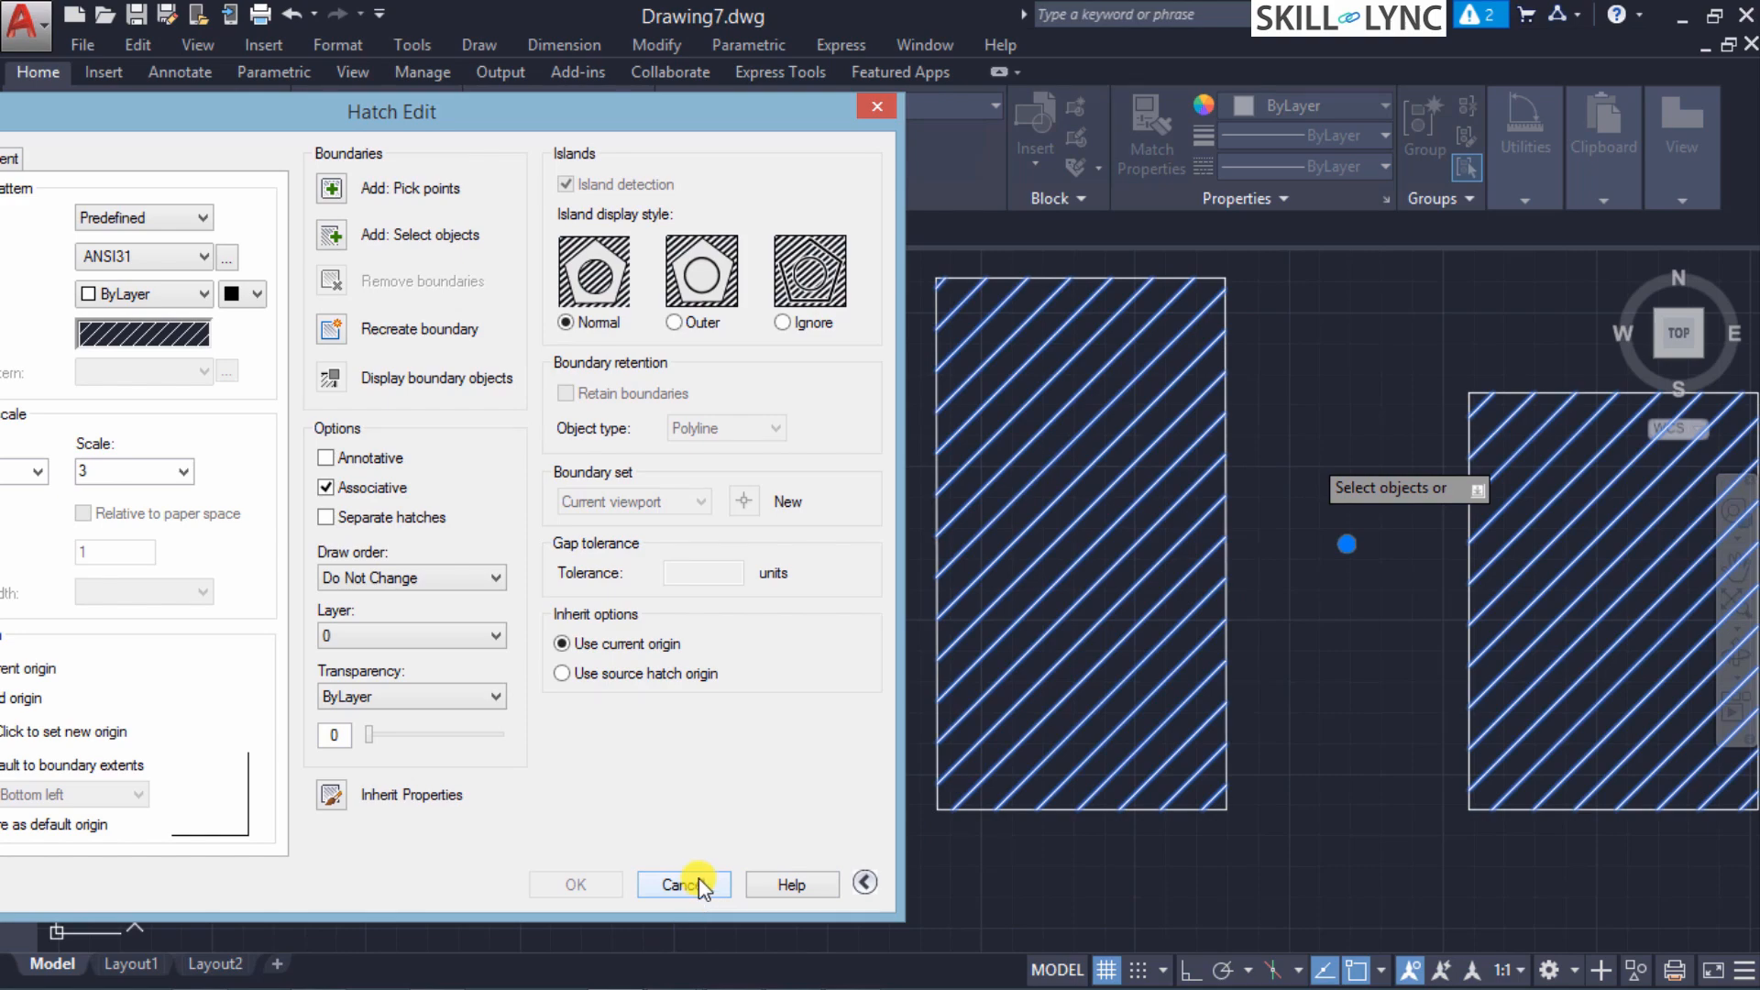
pyautogui.click(591, 886)
# Step: Select the two-area hatch, examine its quick properties, and clear the selection
pyautogui.click(1117, 446)
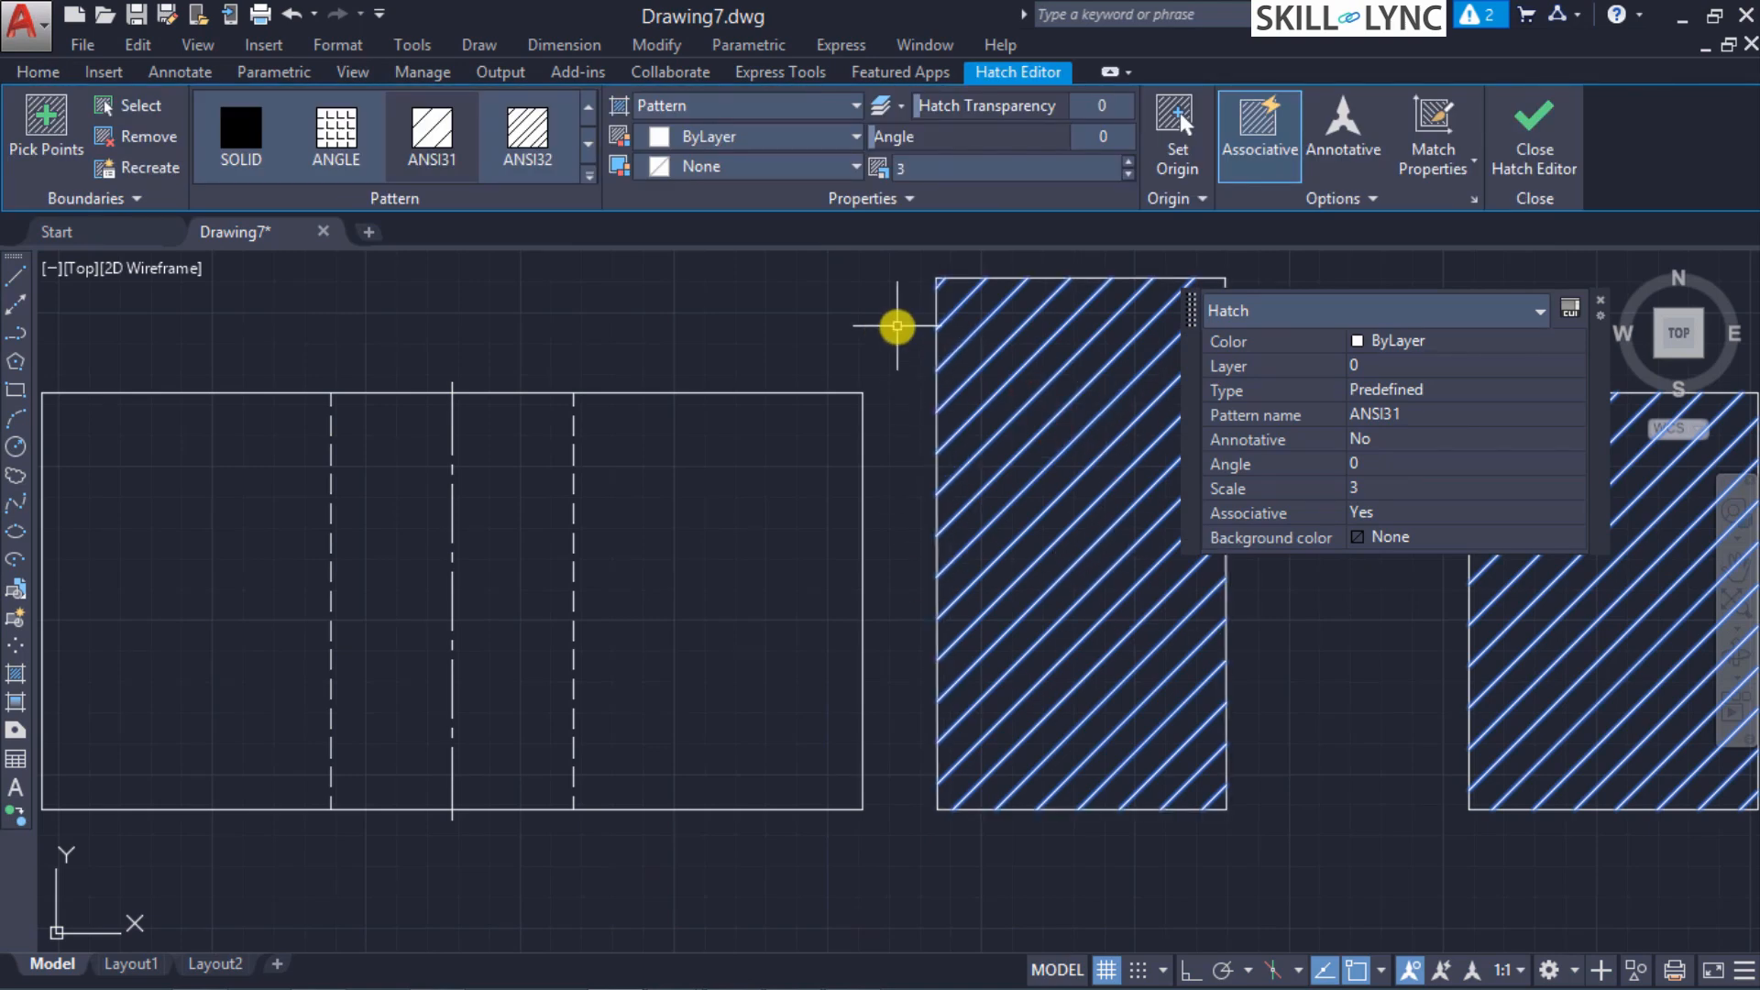
pyautogui.click(897, 326)
pyautogui.press('Escape')
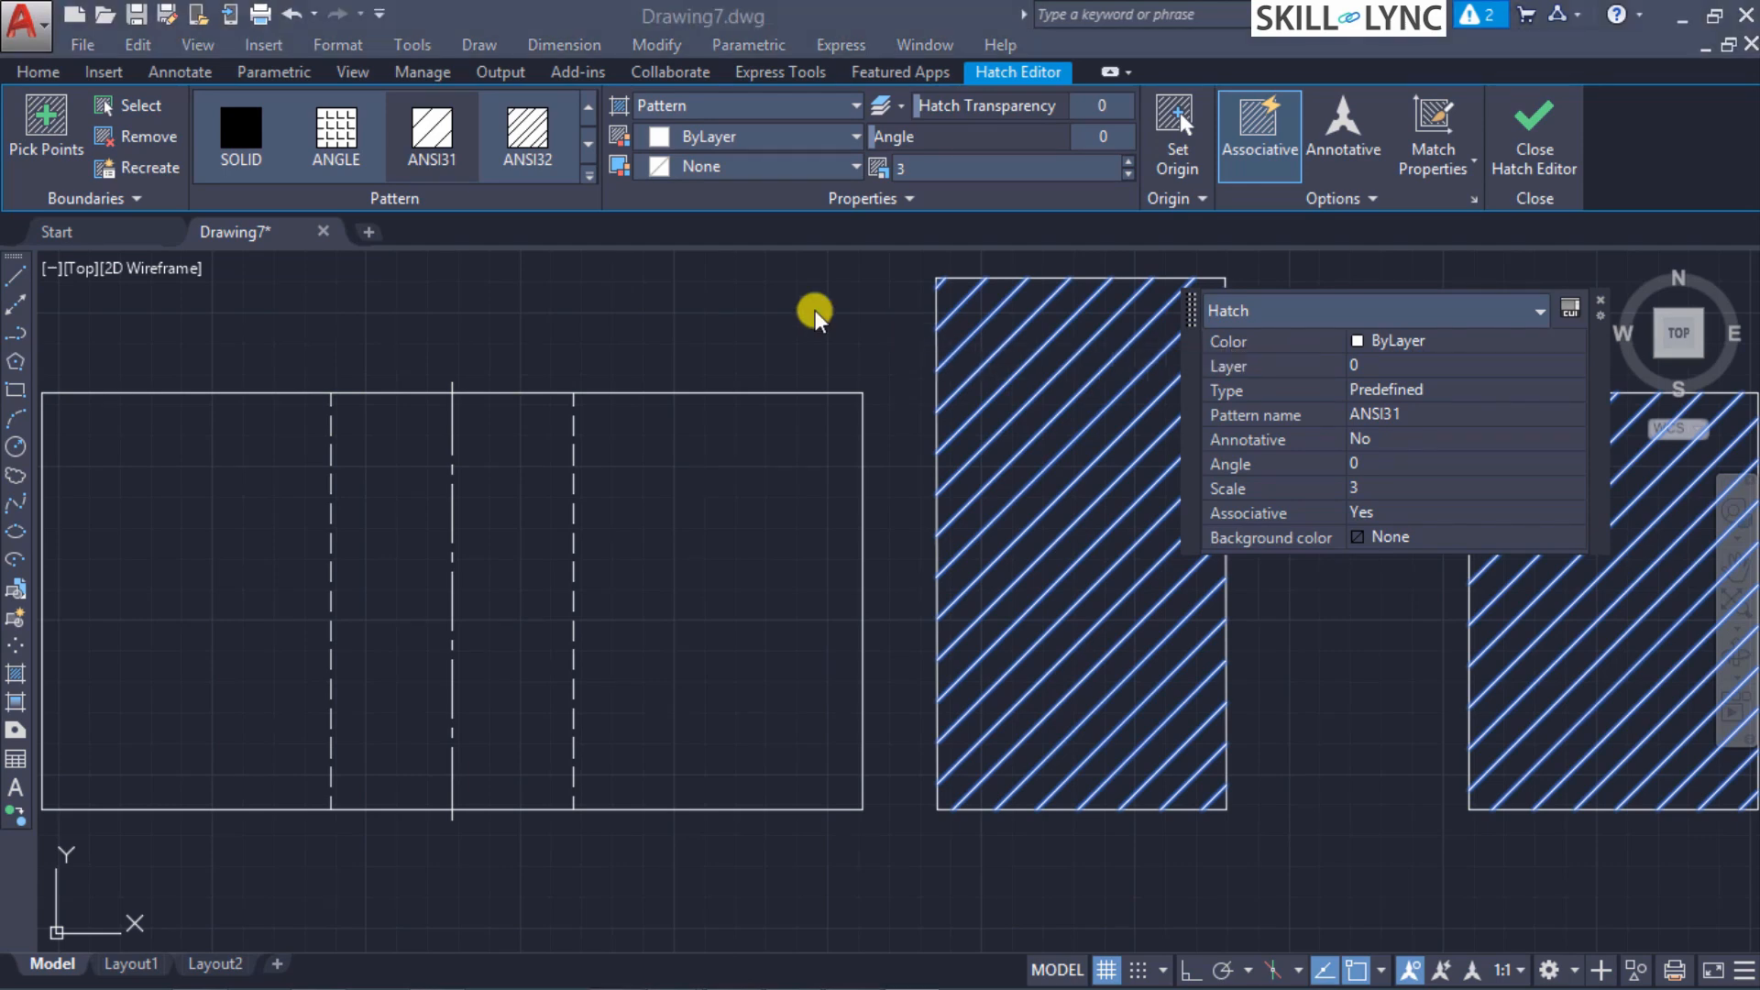
pyautogui.click(1600, 300)
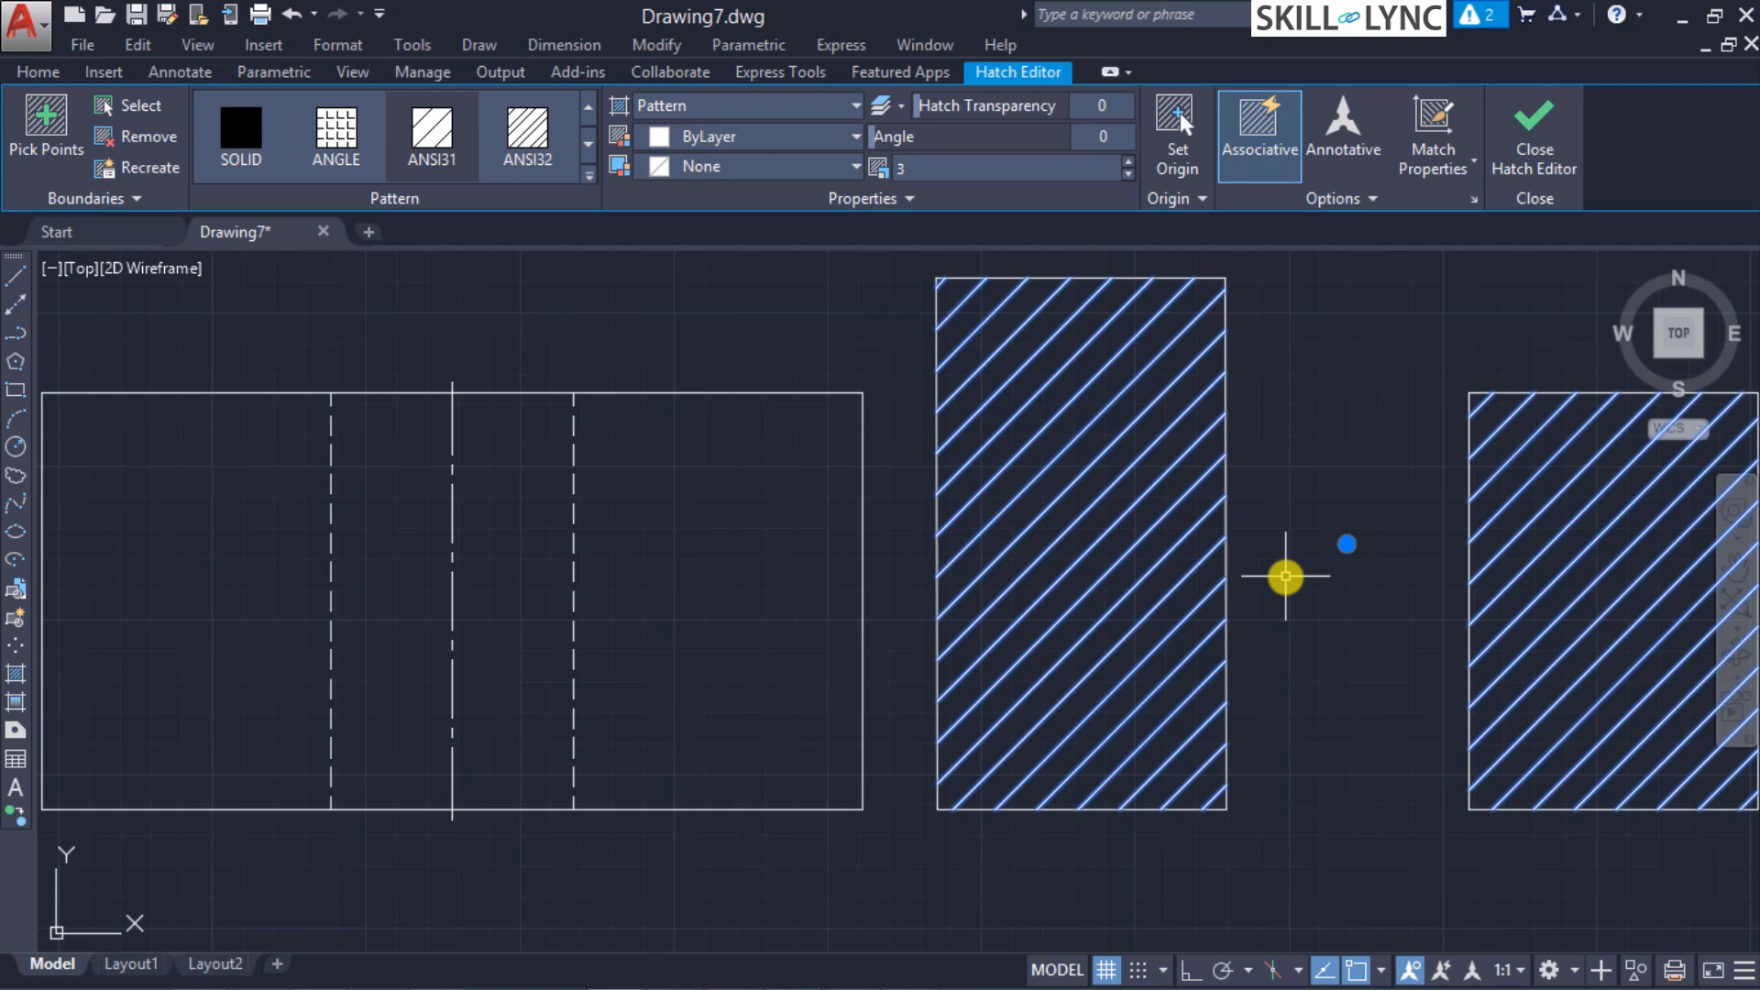
pyautogui.scroll(-2, 1054, 587)
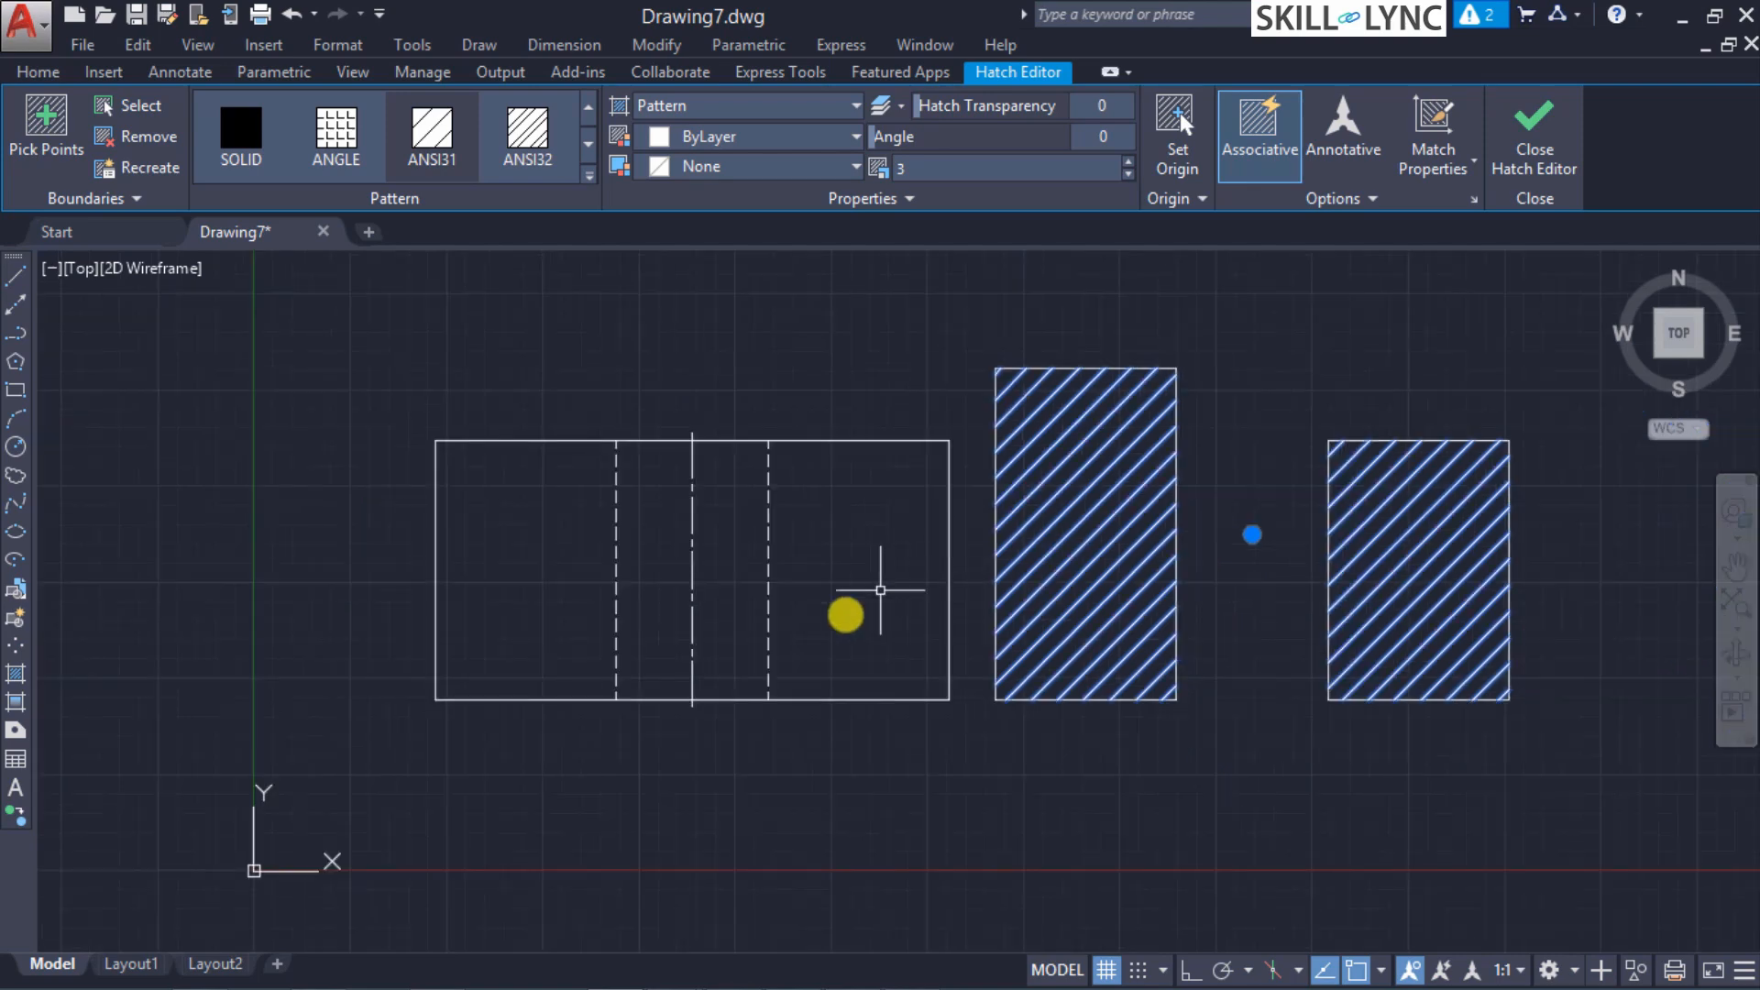
pyautogui.scroll(-2, 733, 825)
pyautogui.scroll(3, 842, 931)
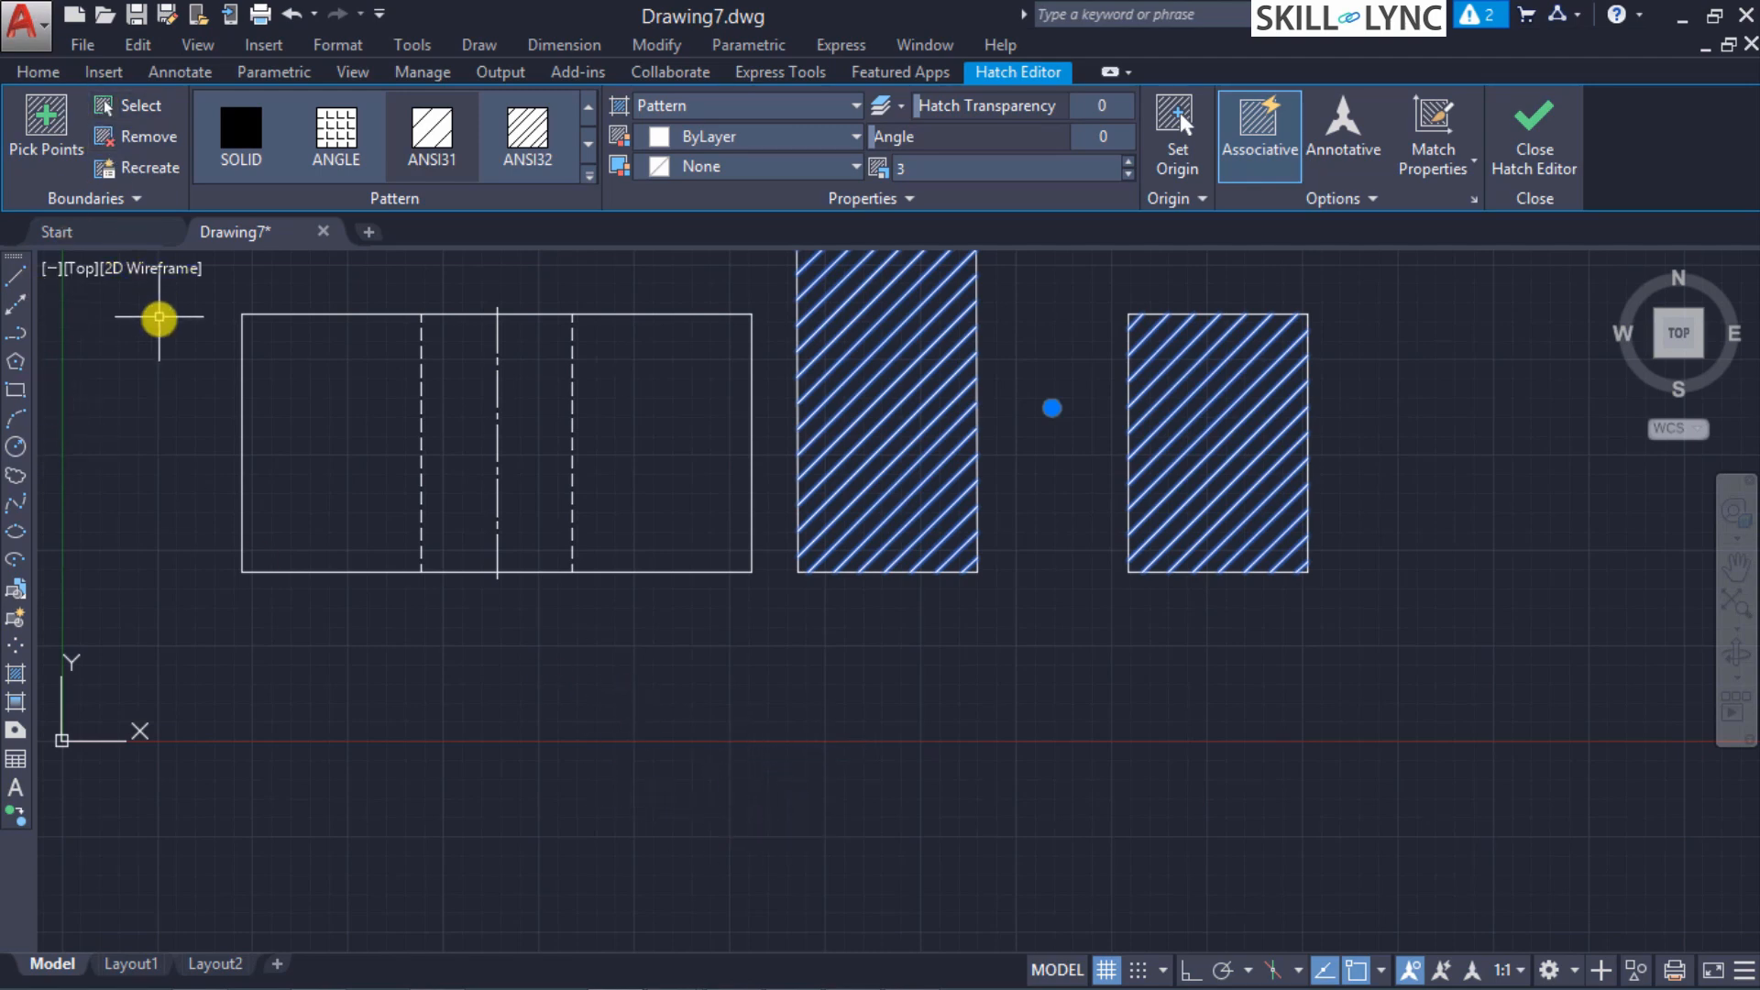
pyautogui.press('Escape')
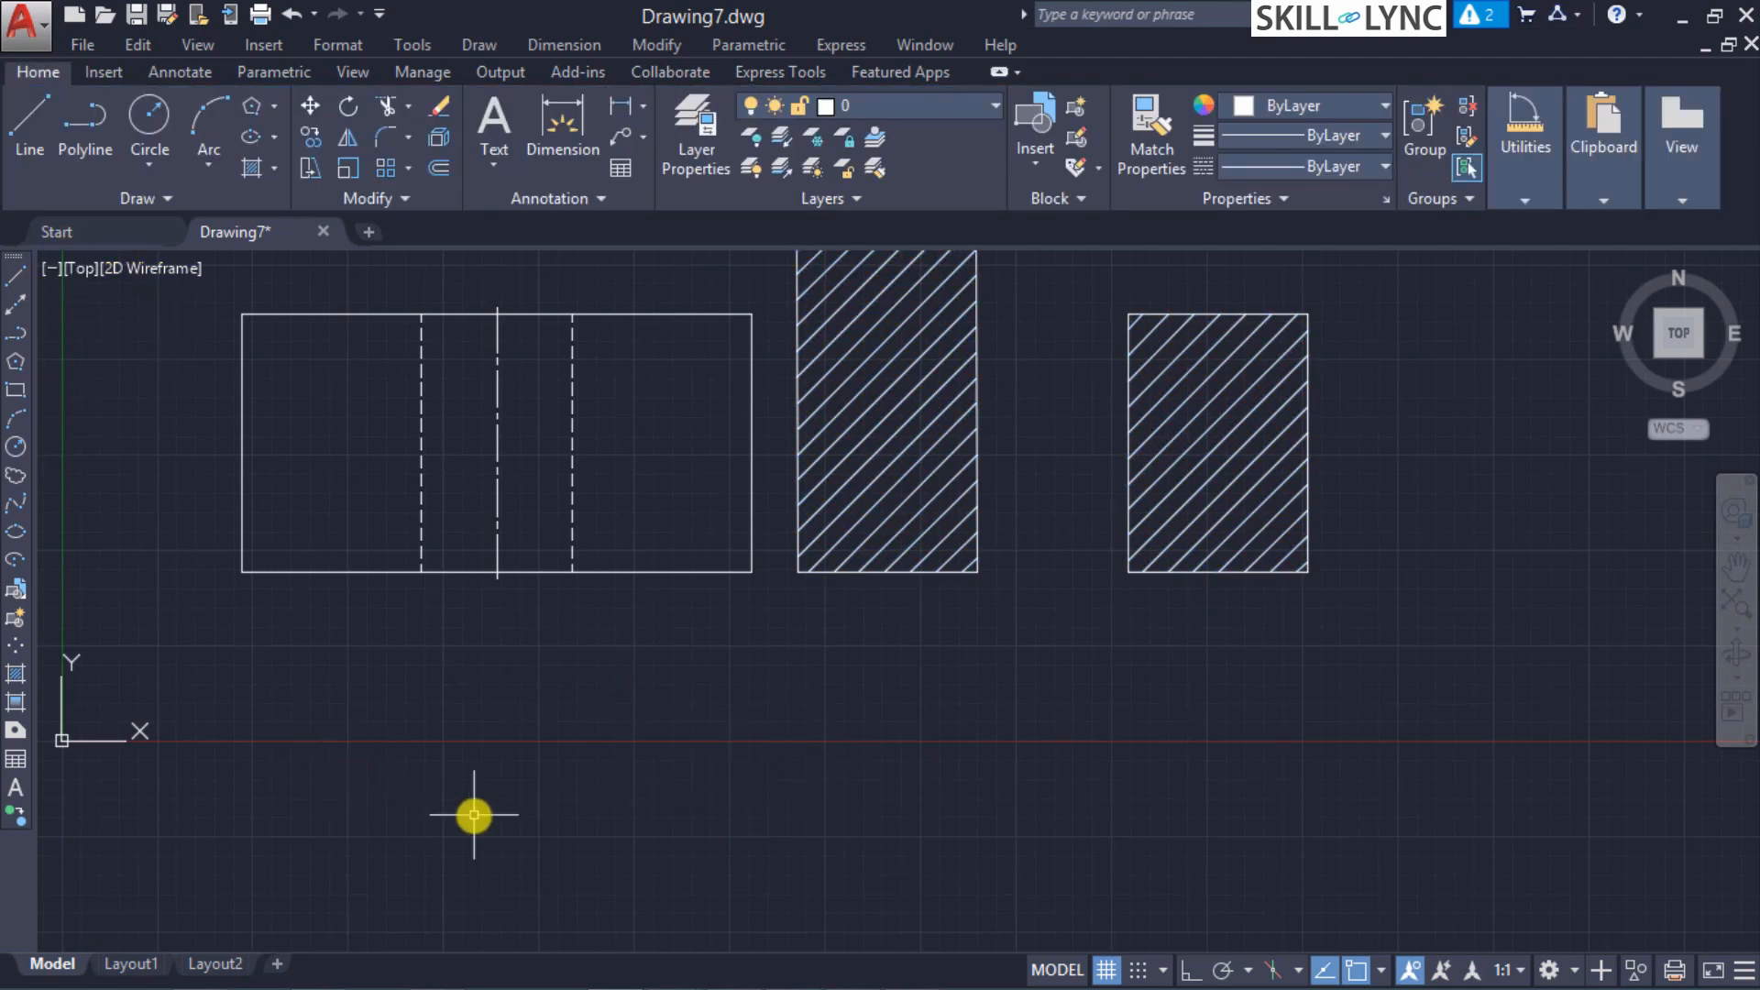
# Step: Draw a six-sided polygon circumscribed about a circle of radius 45 in the empty space below the hatched areas
pyautogui.write('polyg')
pyautogui.press('Return')
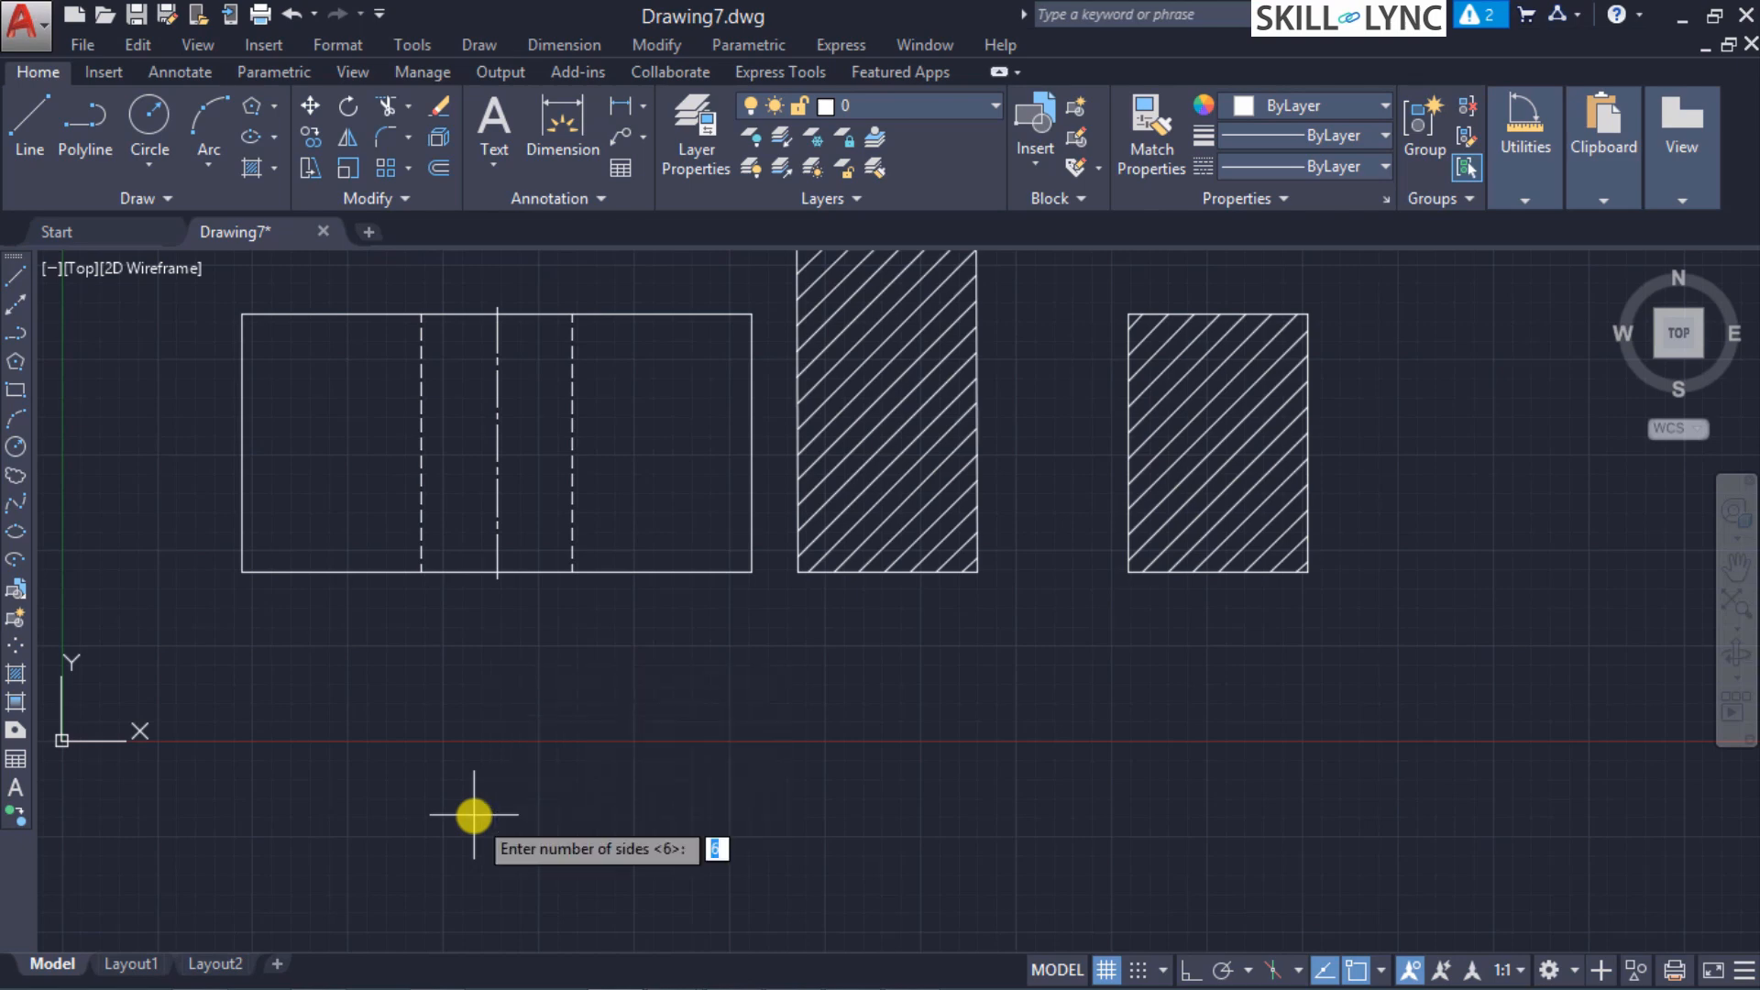
pyautogui.press('Return')
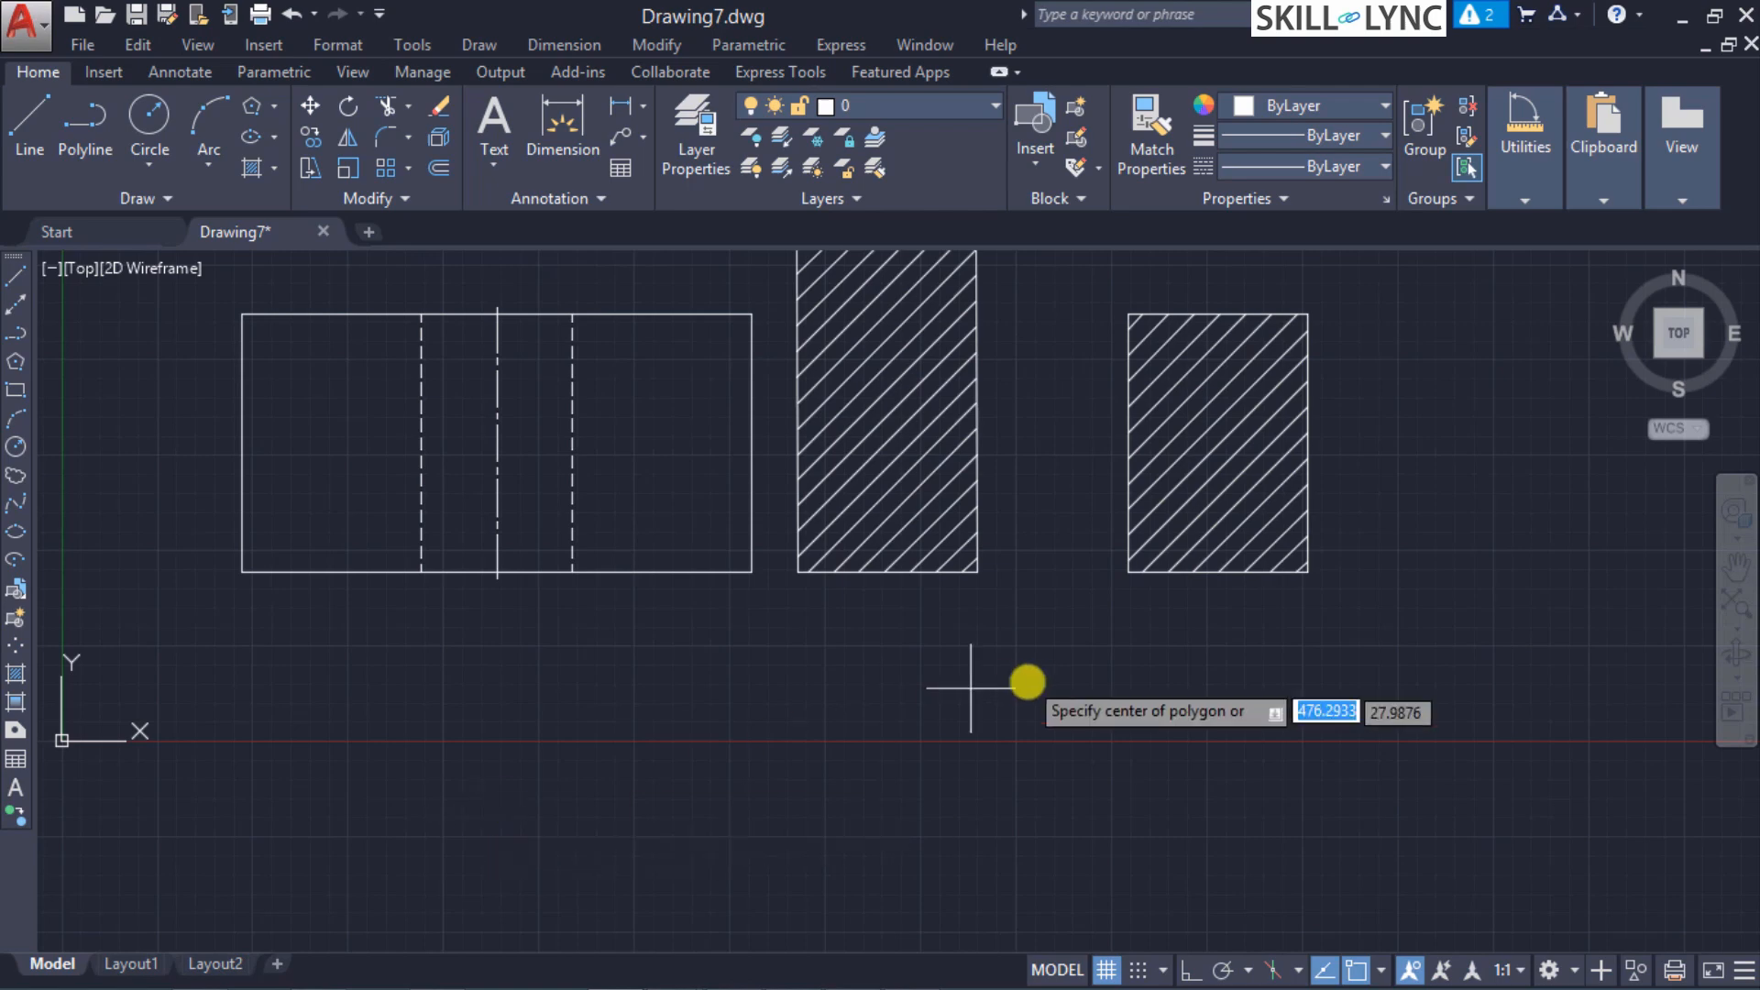
pyautogui.click(859, 810)
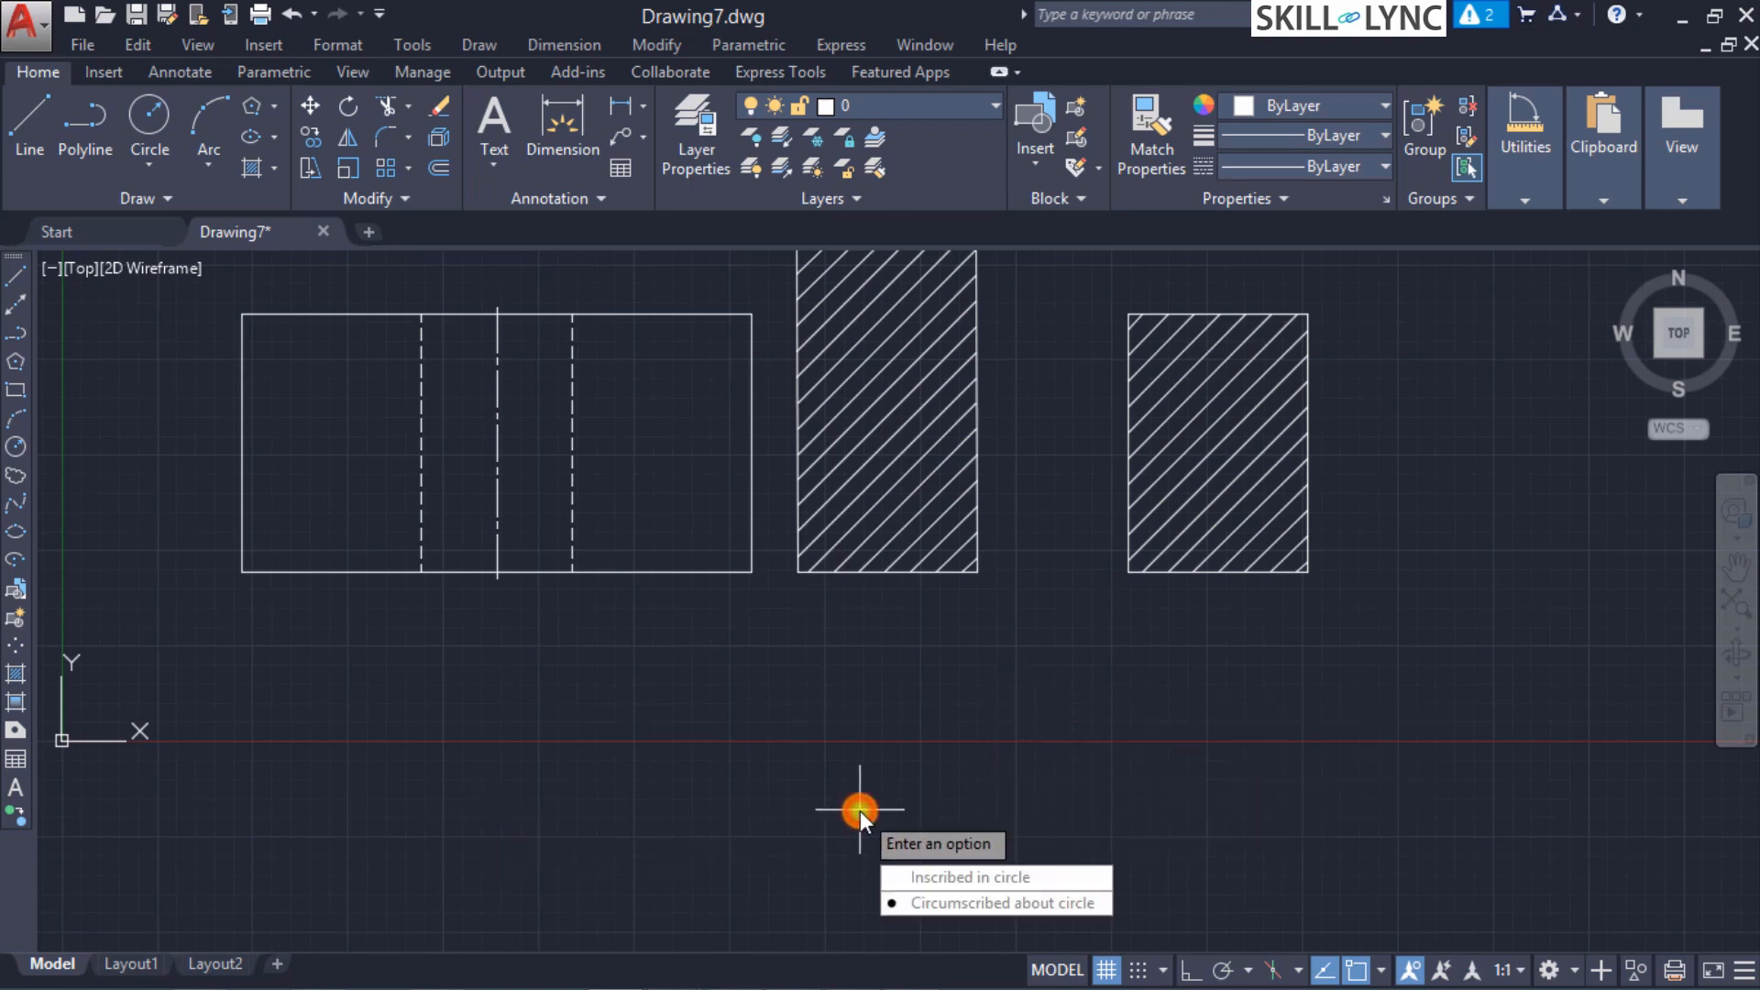
pyautogui.click(956, 908)
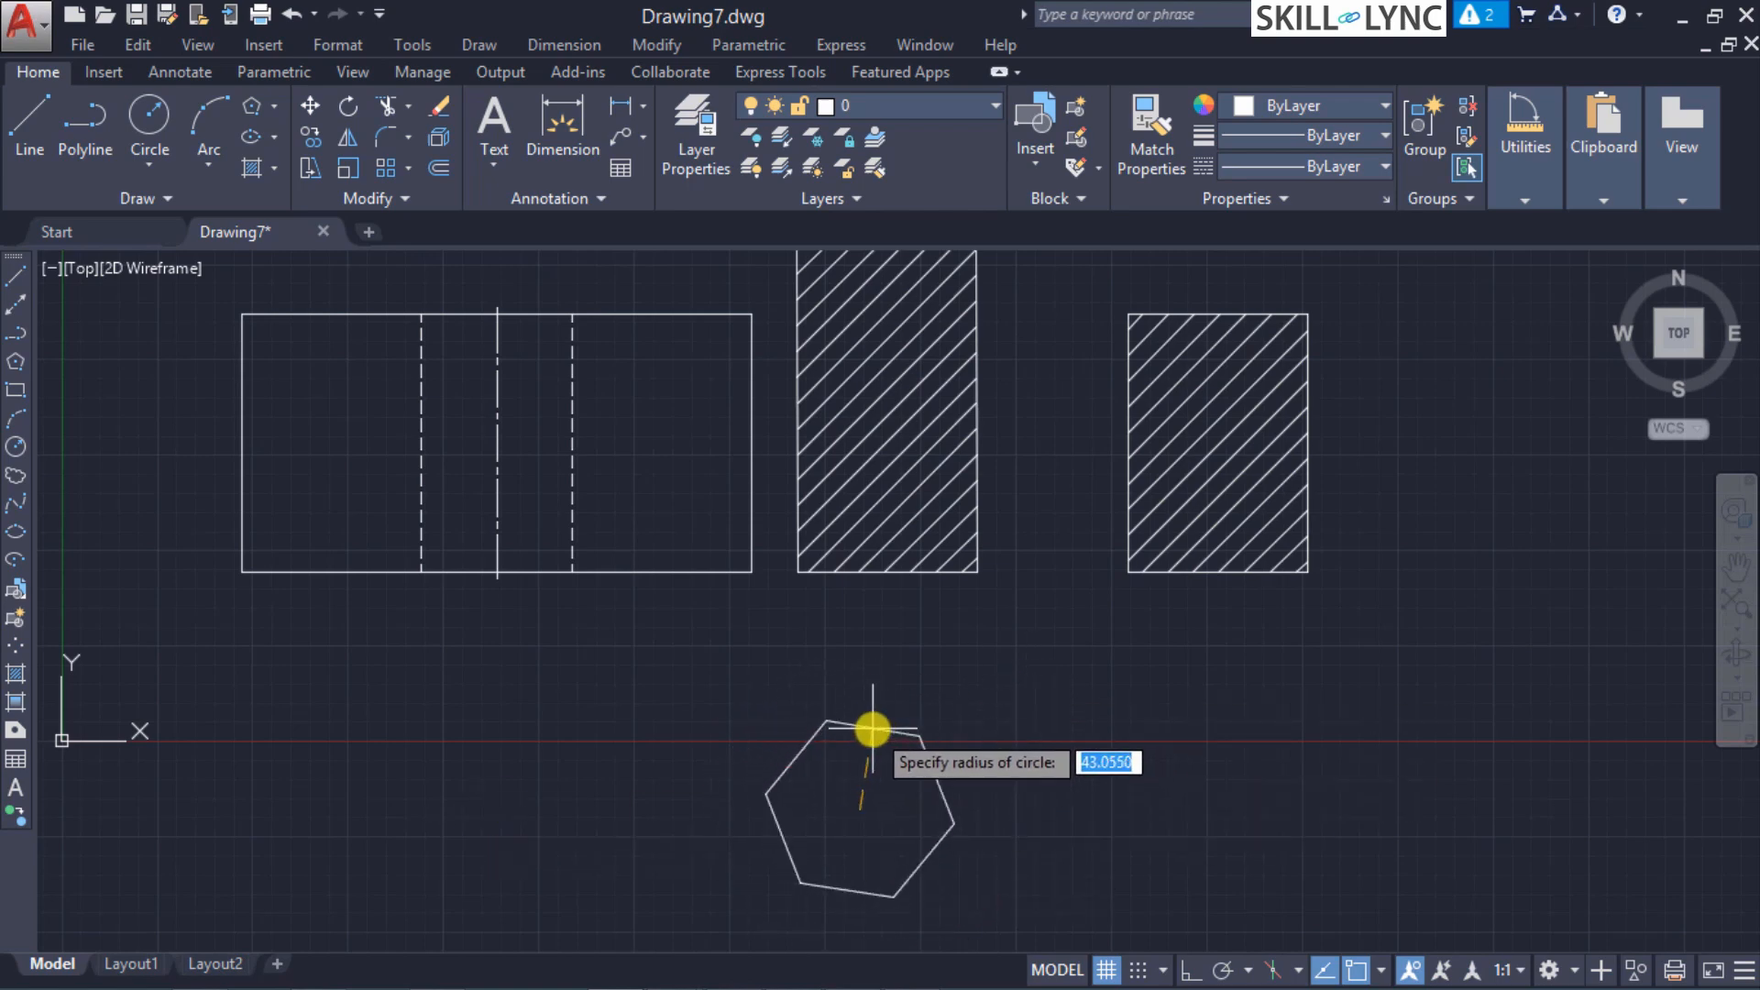
pyautogui.write('45')
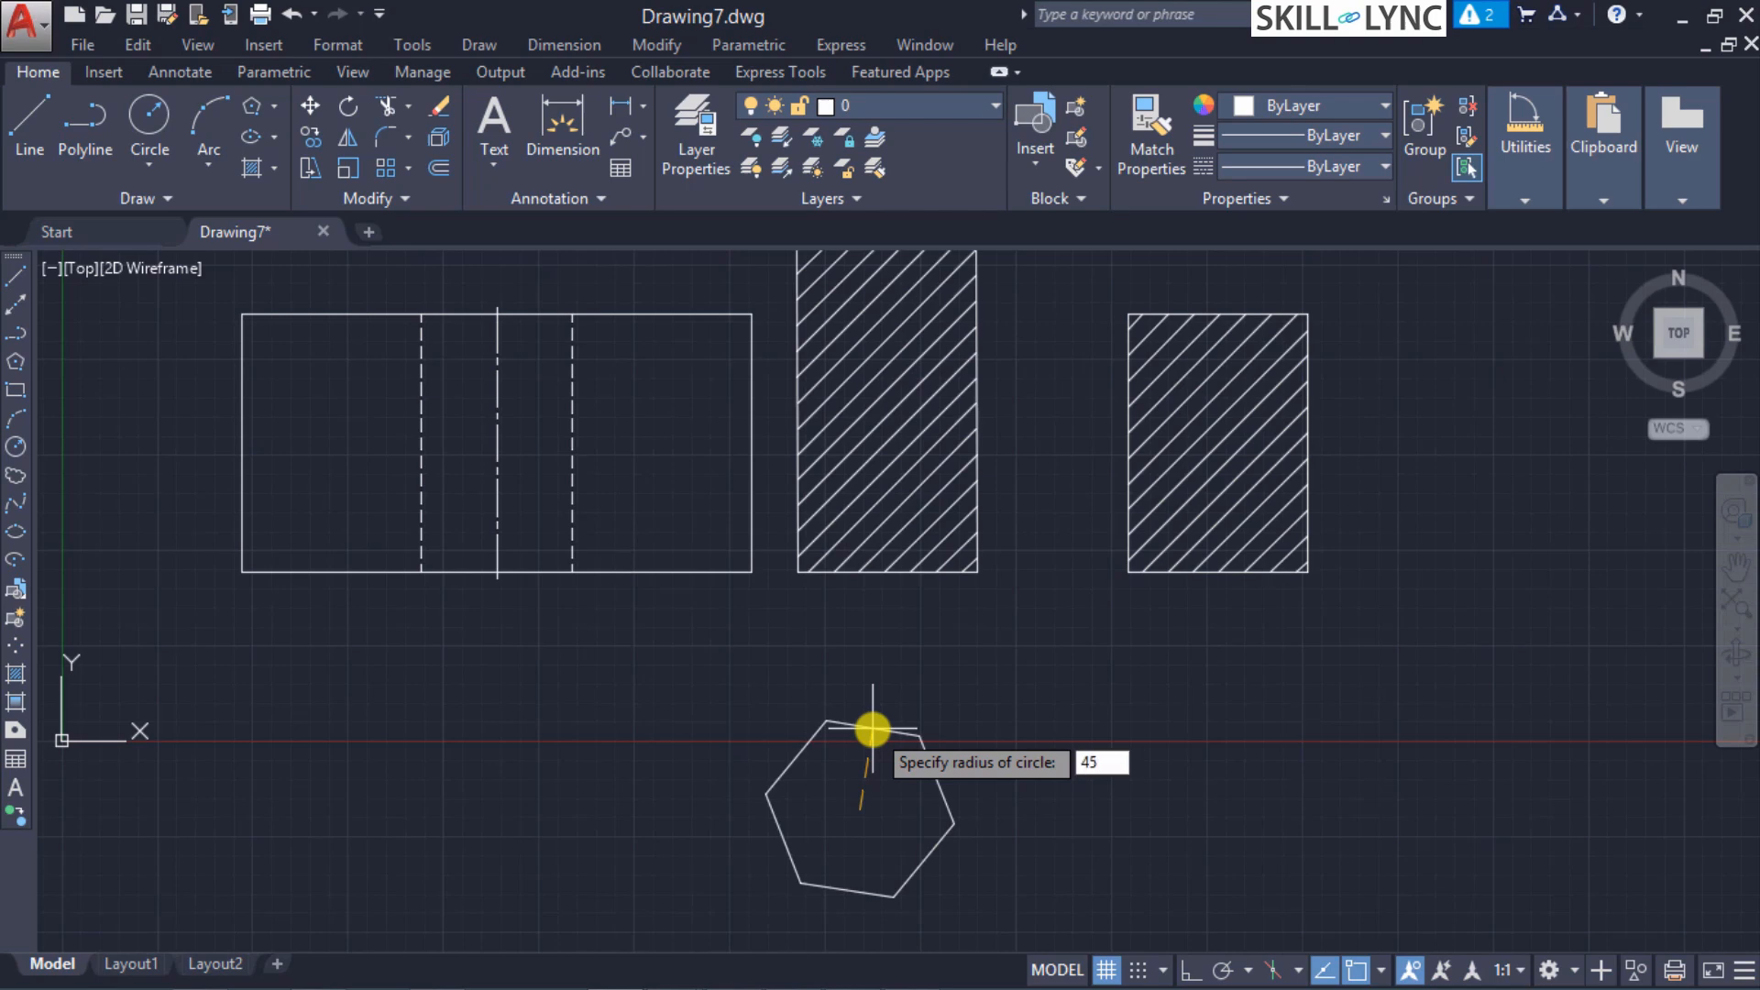
pyautogui.press('Return')
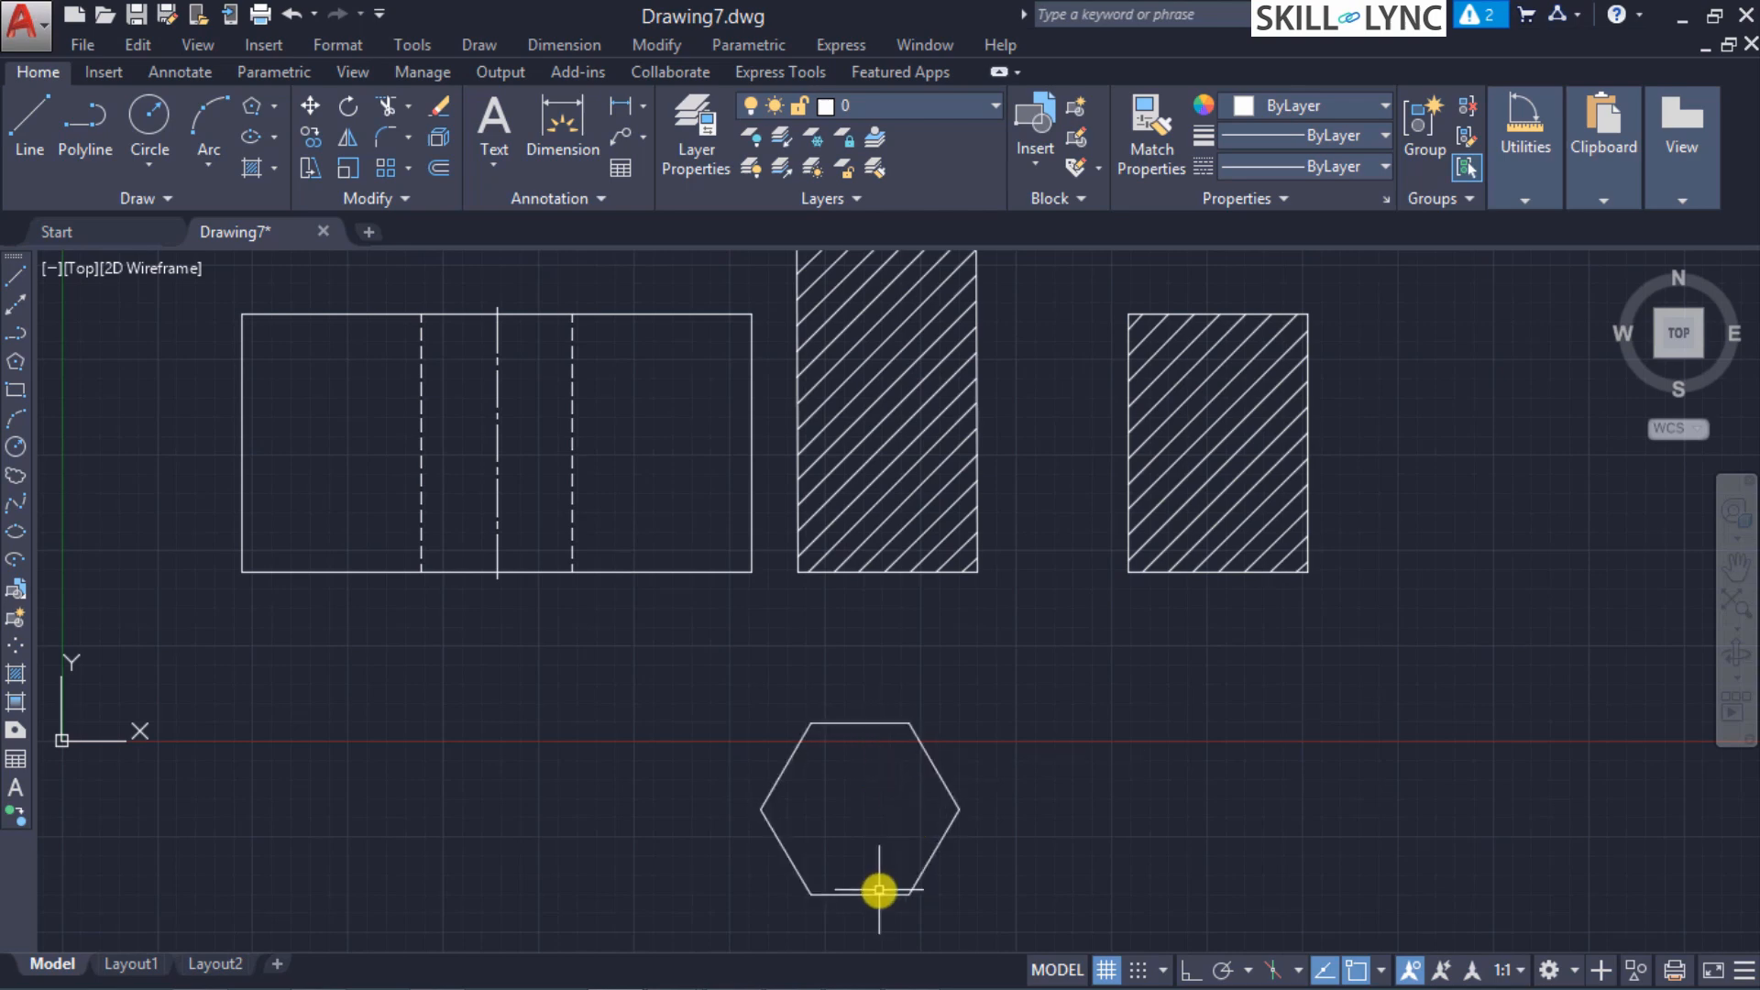
pyautogui.scroll(-2, 880, 931)
pyautogui.scroll(2, 880, 936)
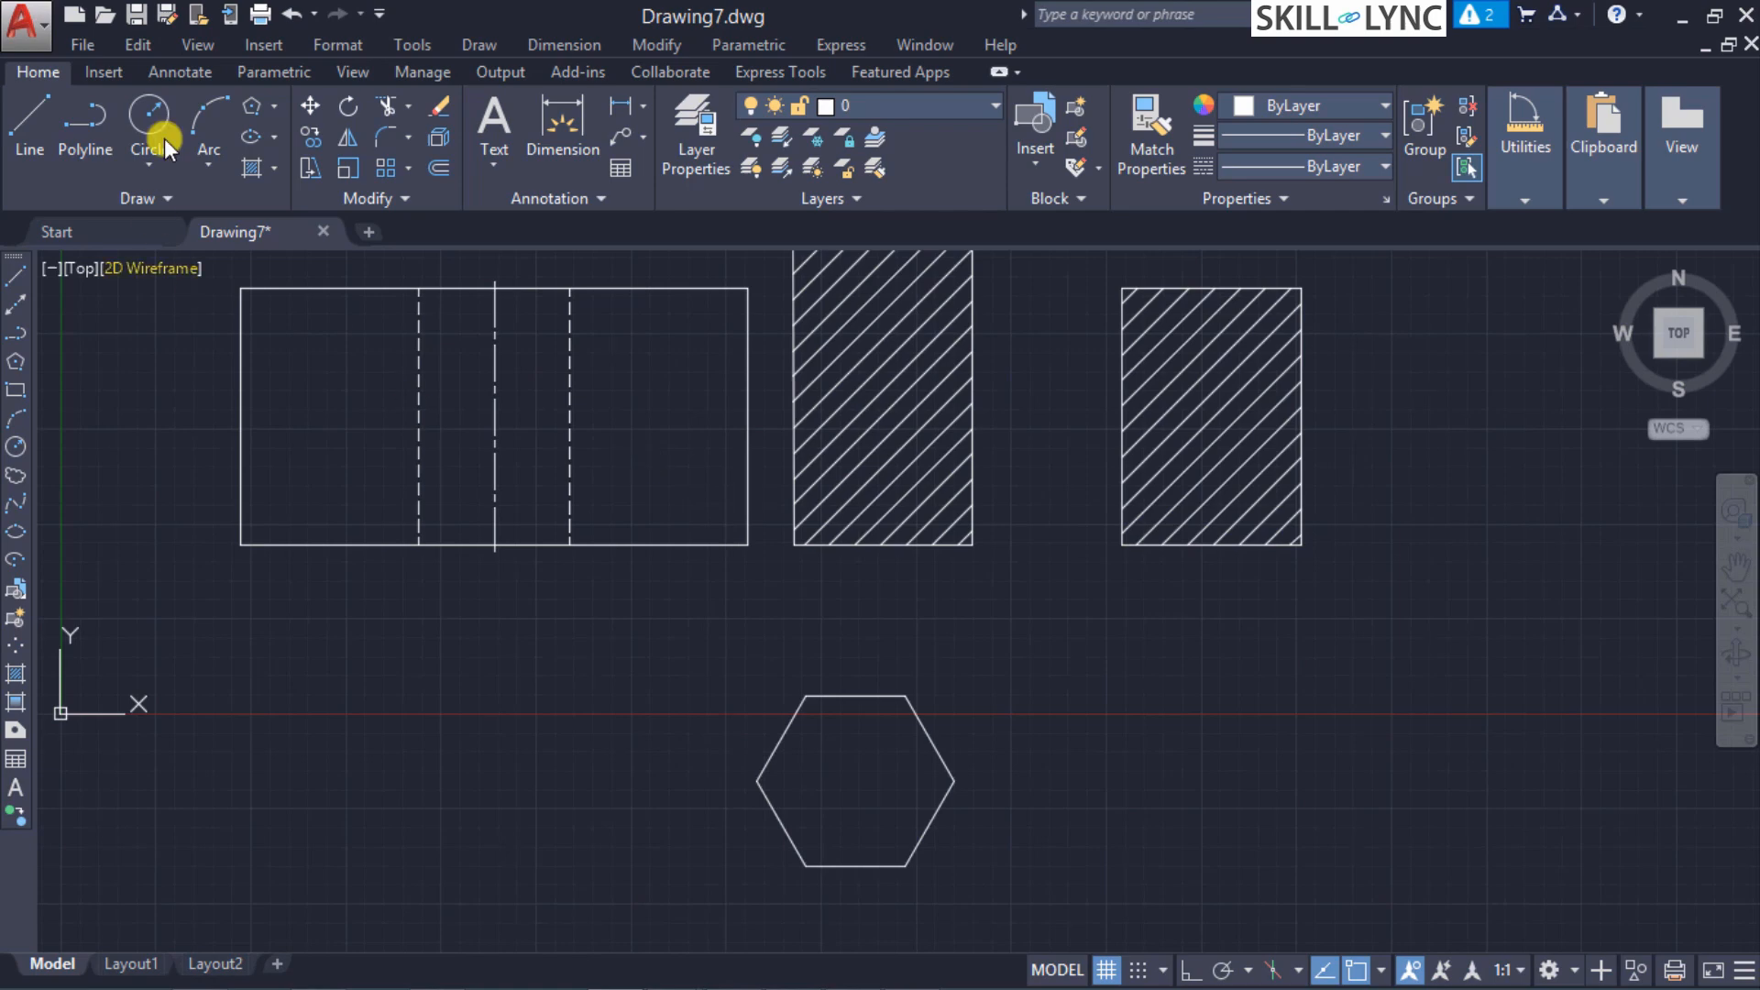
# Step: Draw a circle centred on the hexagon's centre, enclosing it with a radius roughly twice the hexagon's
pyautogui.click(158, 114)
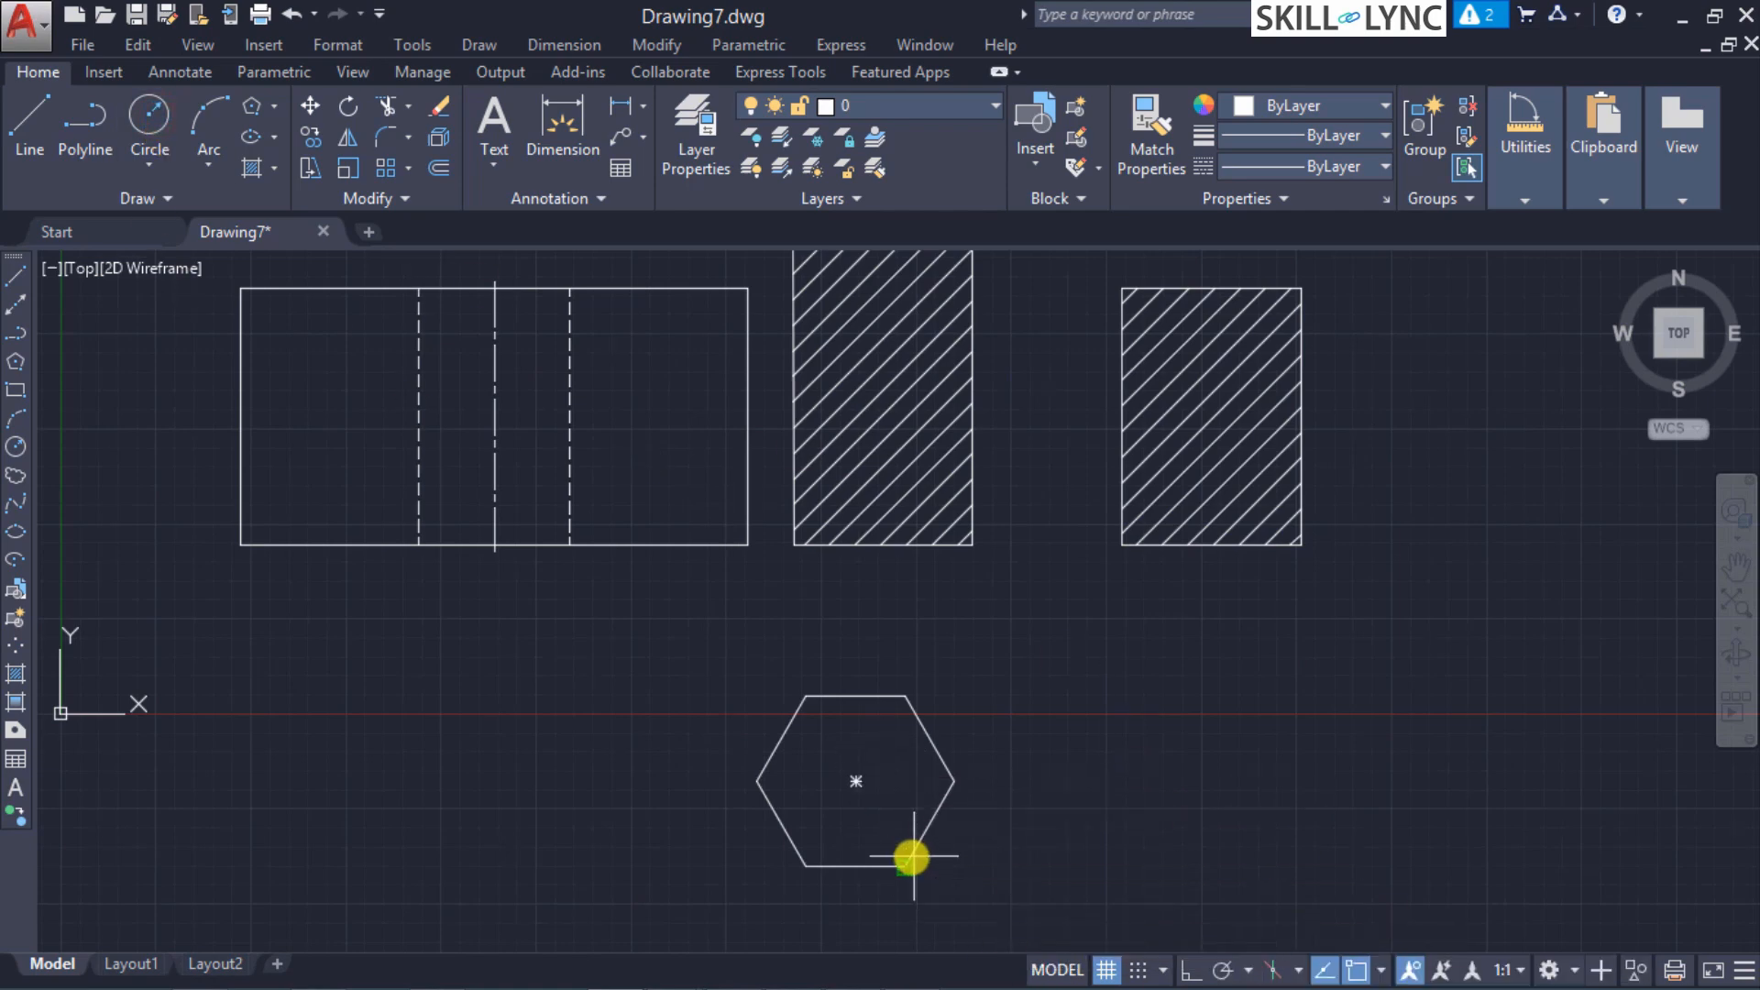
pyautogui.click(856, 781)
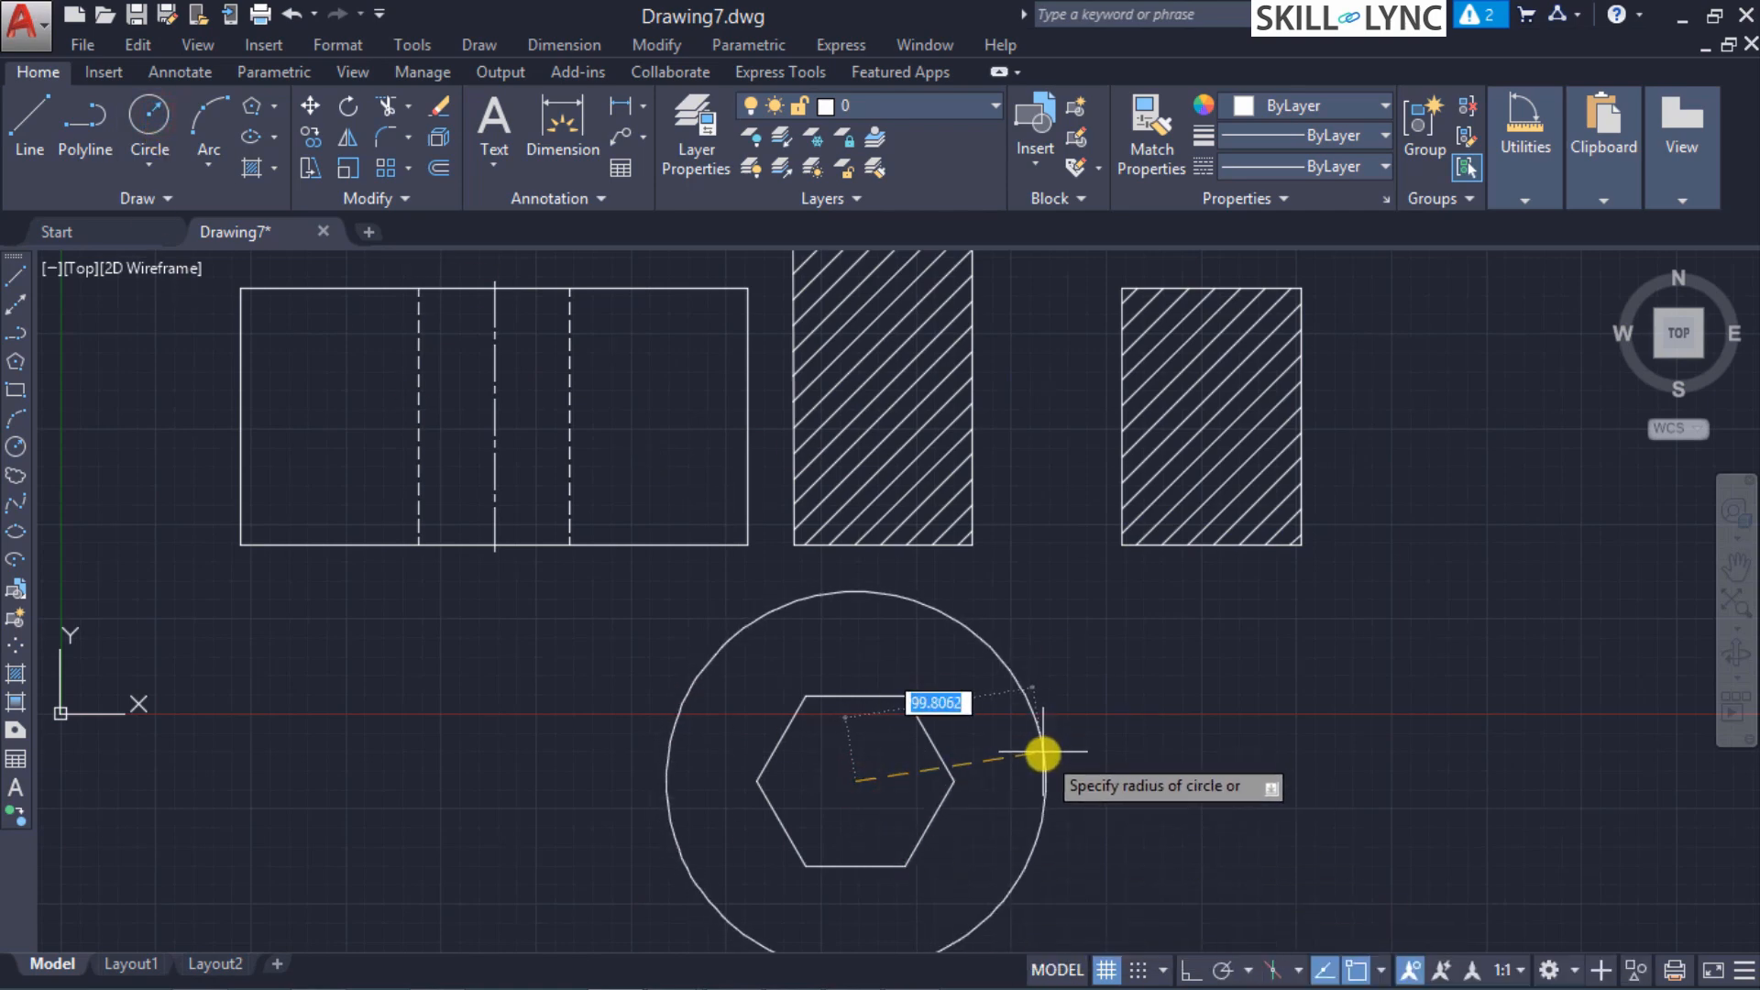
pyautogui.click(1031, 761)
pyautogui.scroll(-2, 896, 822)
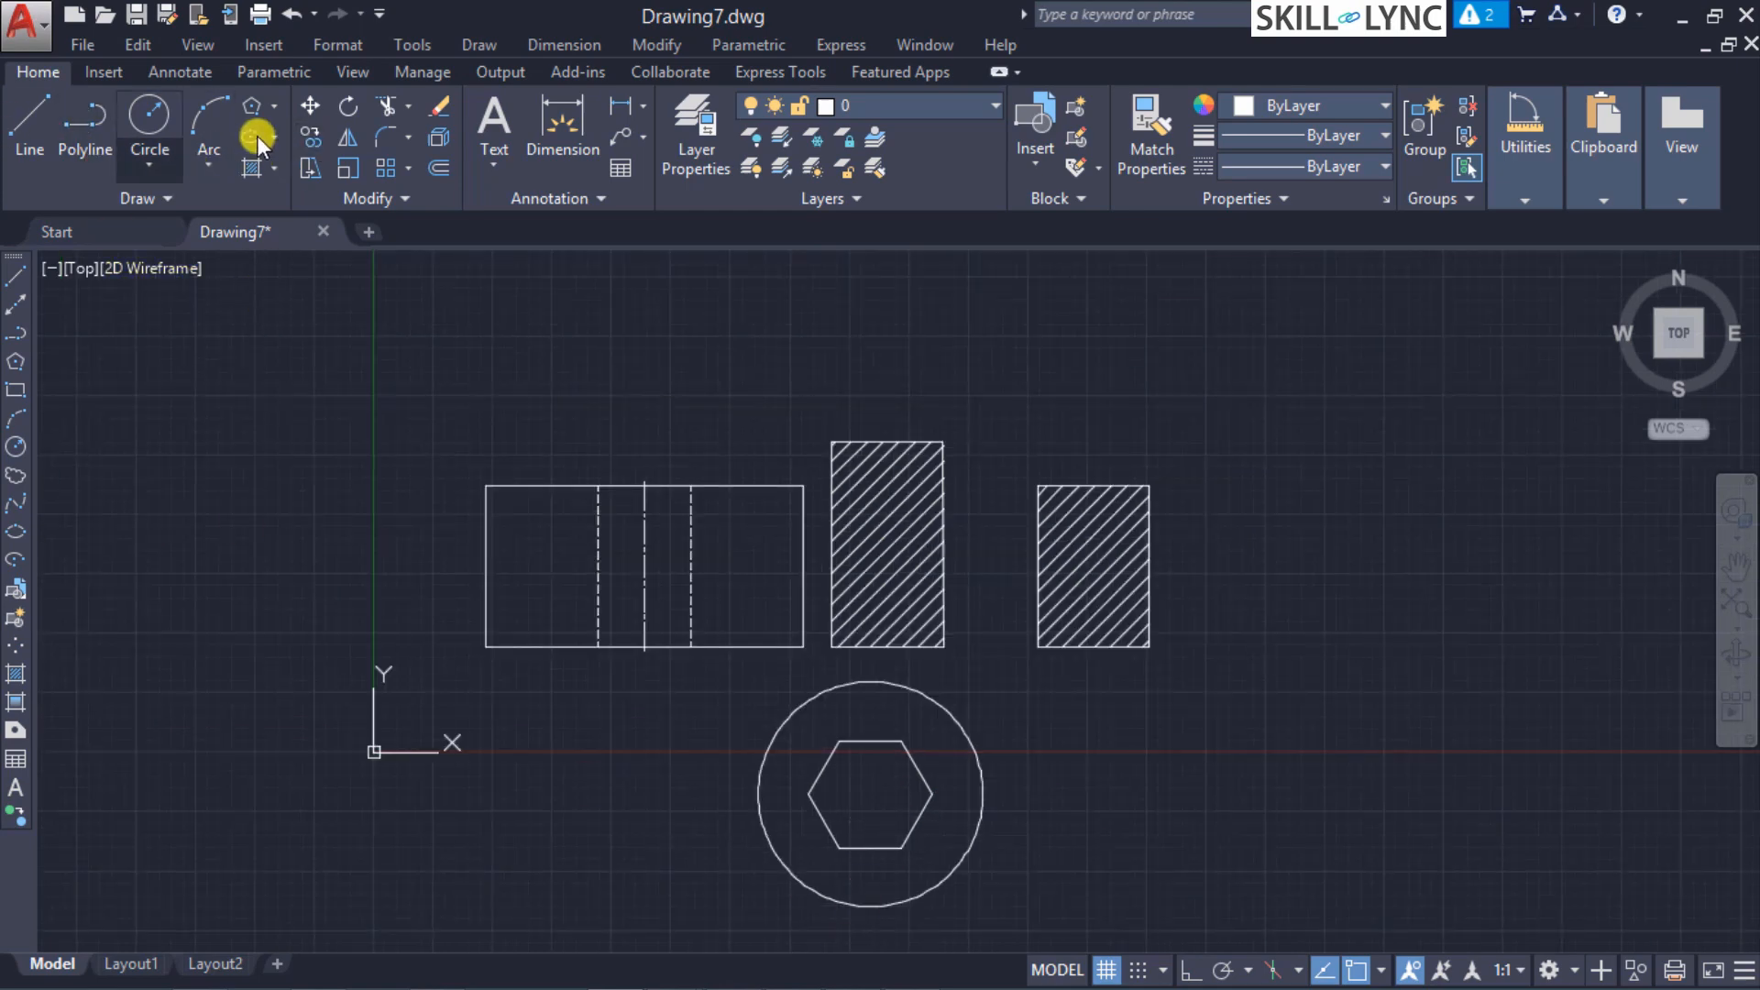
# Step: Draw a rectangle that encloses the circle and hexagon, with wide margins at the sides
pyautogui.click(167, 168)
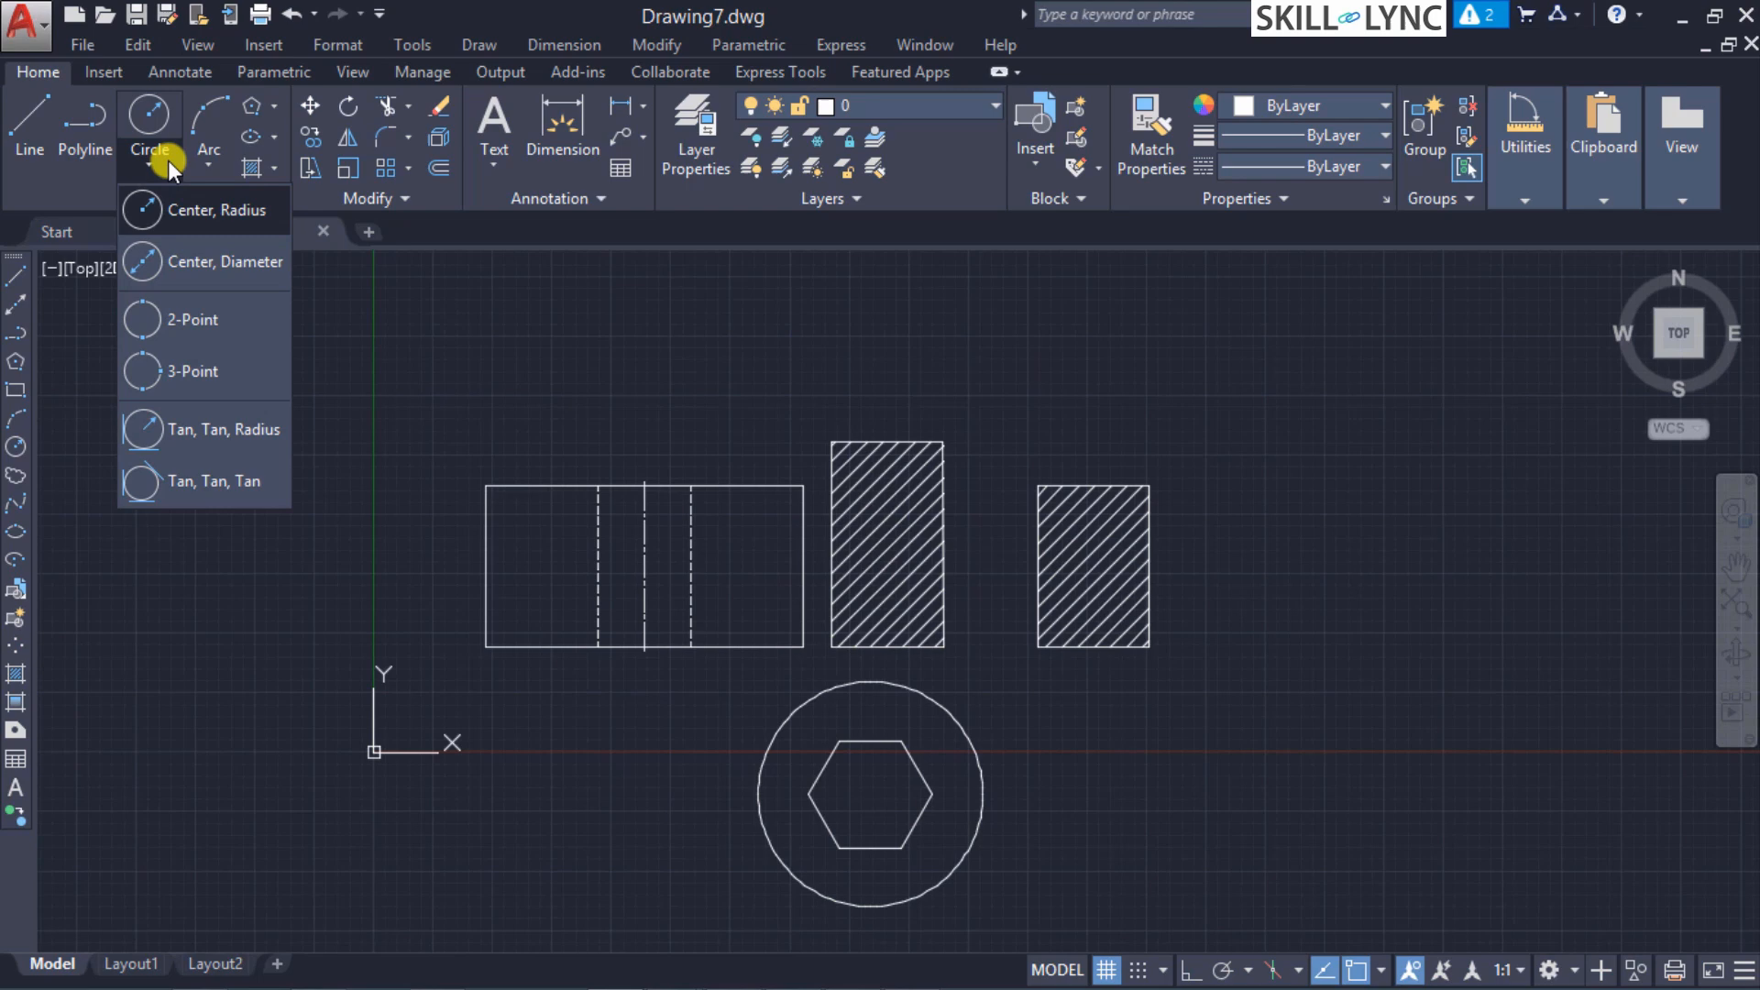
pyautogui.write('rec')
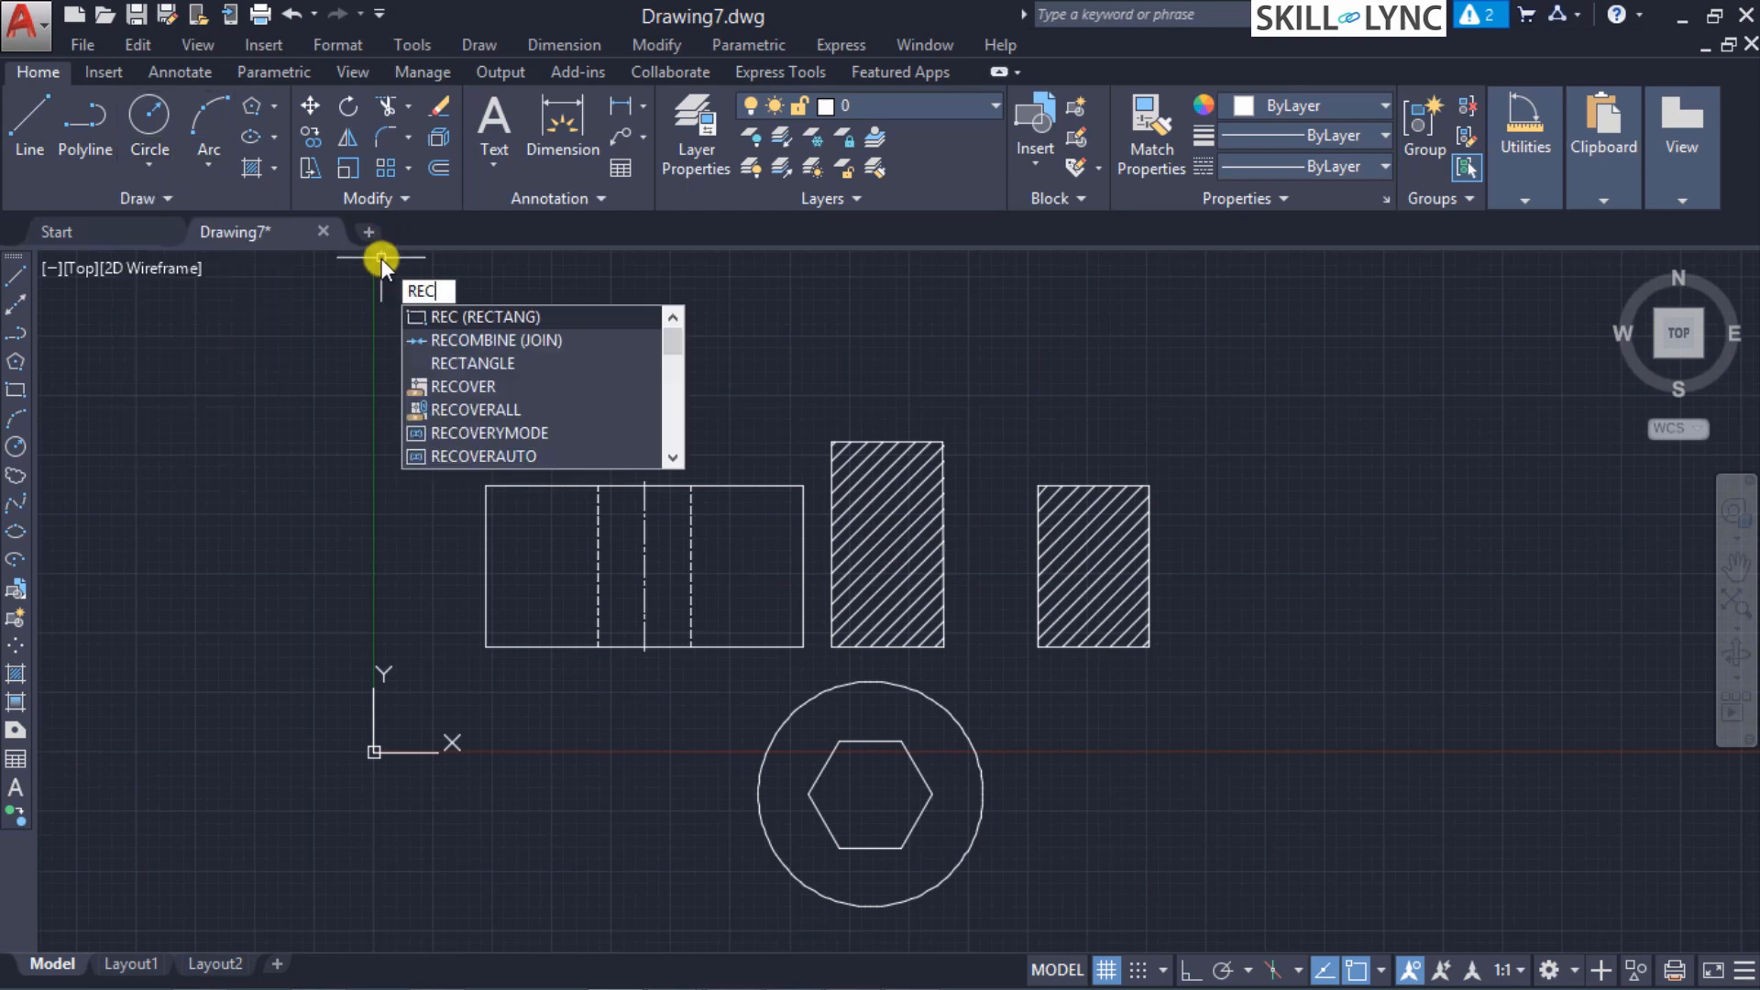
pyautogui.press('Return')
pyautogui.click(624, 676)
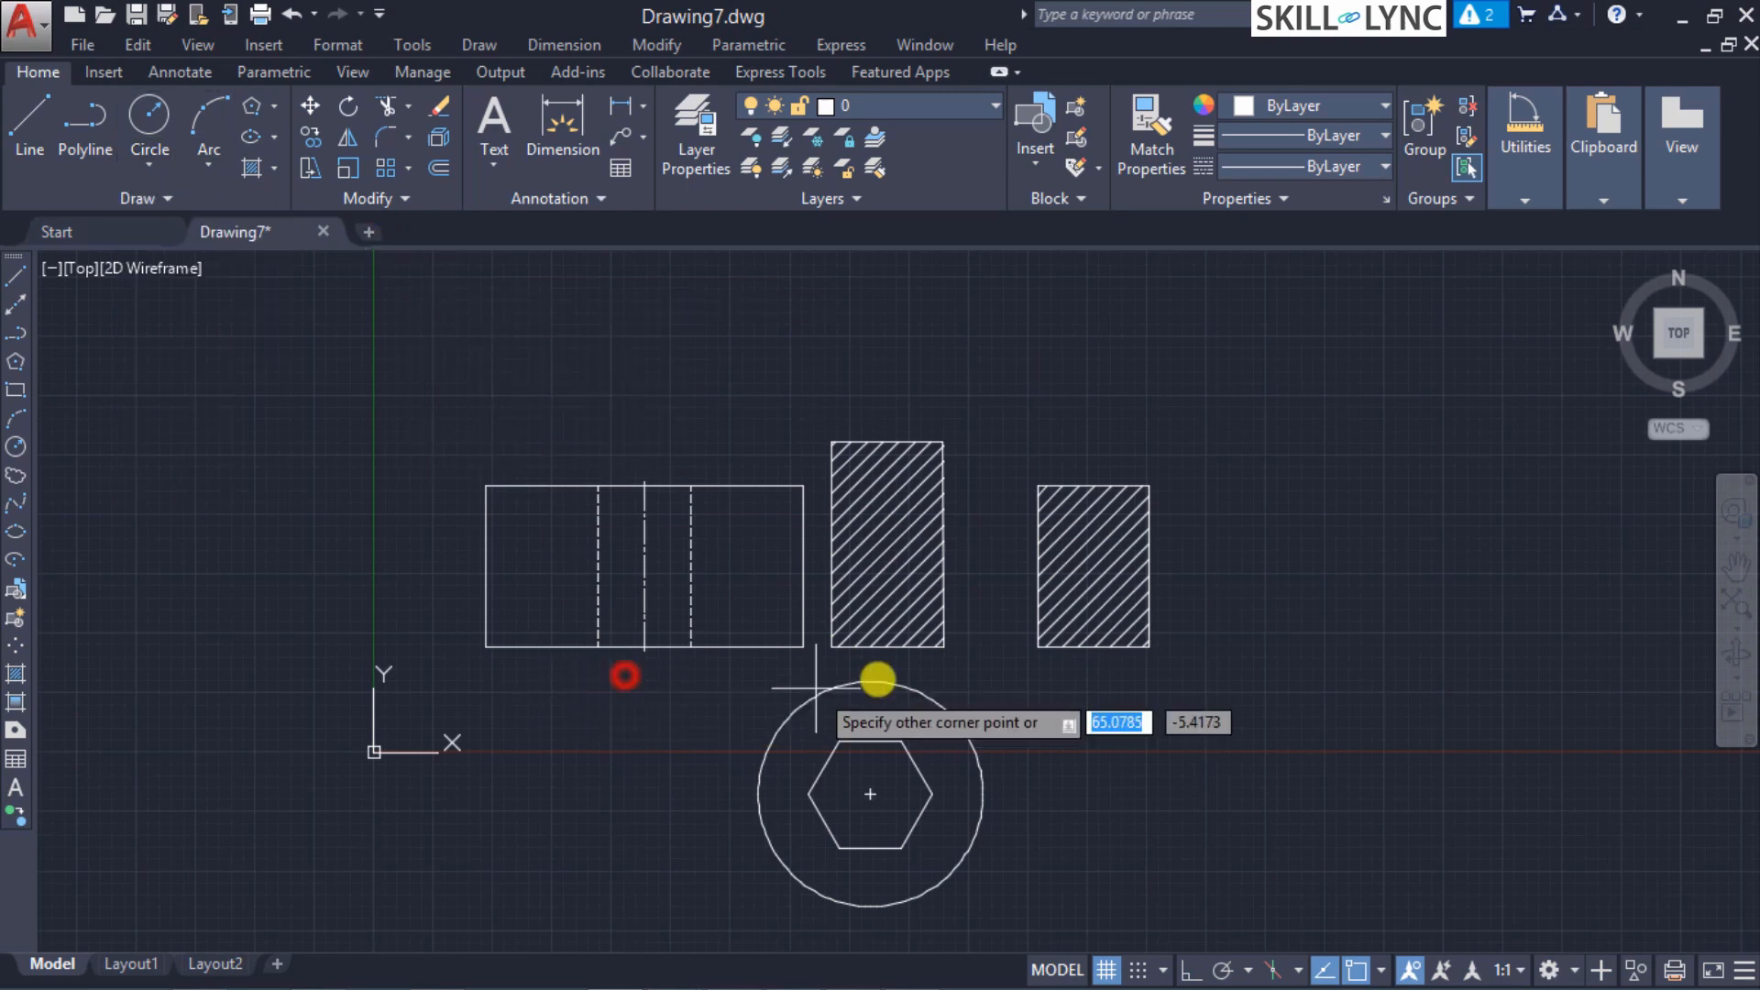
pyautogui.click(1089, 919)
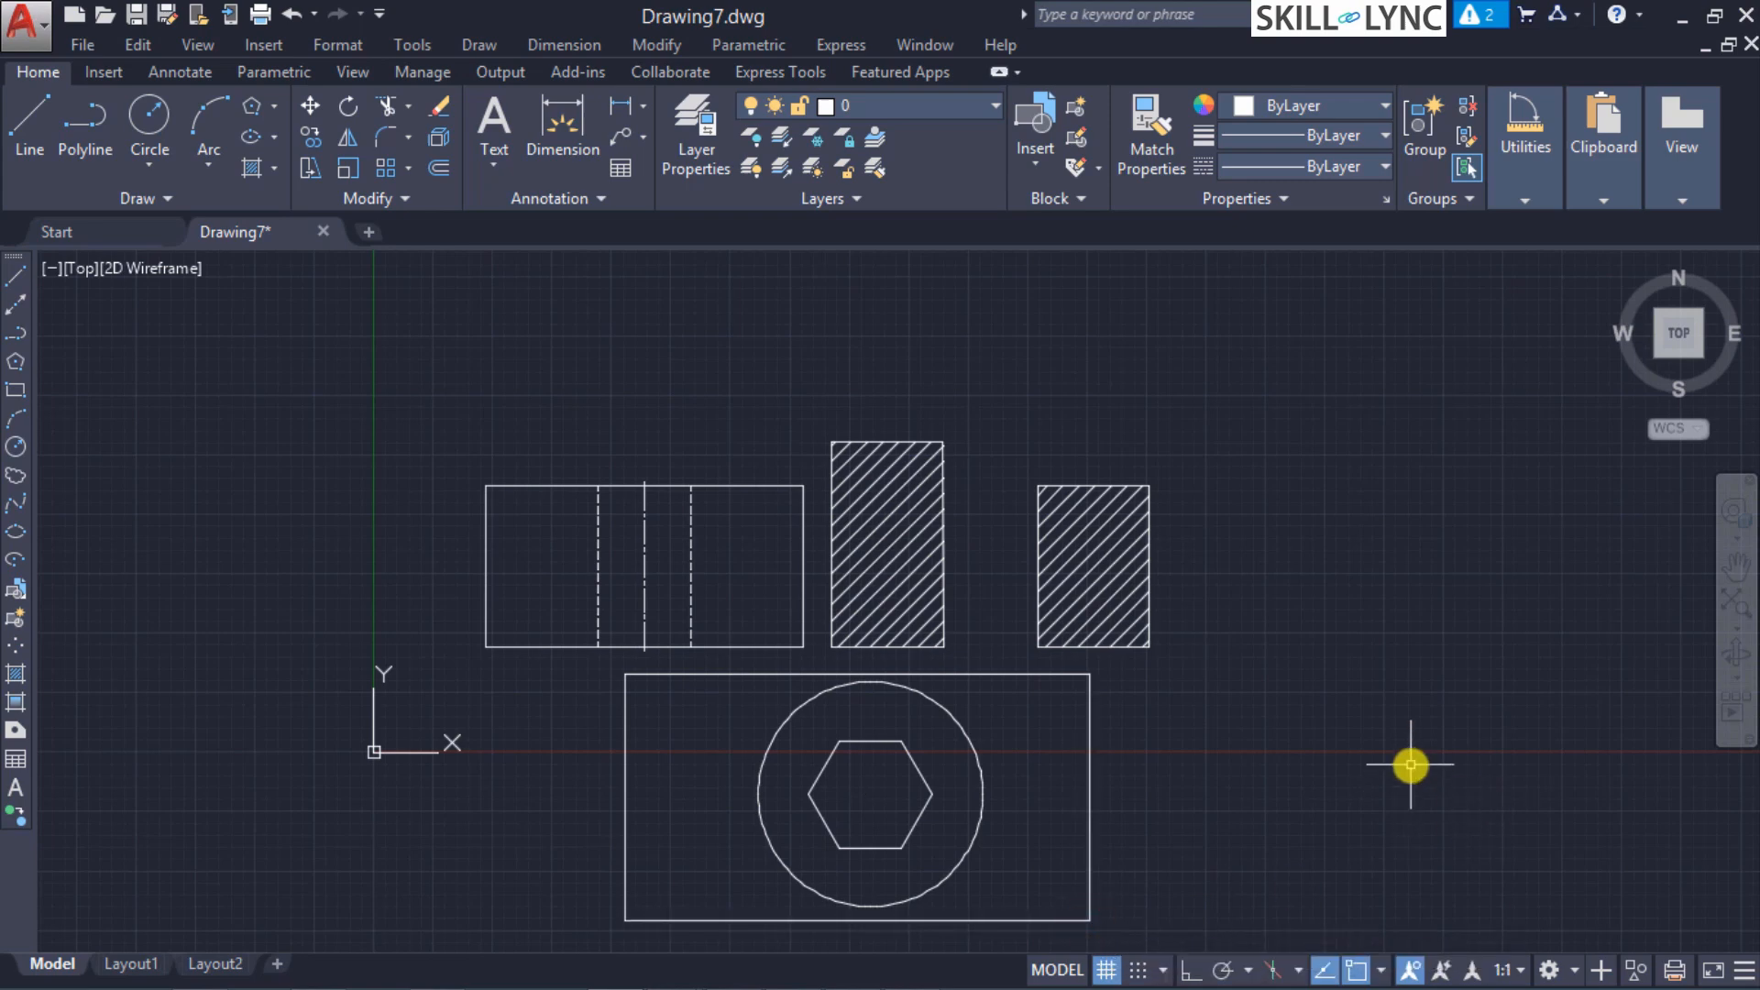
pyautogui.press('Up')
pyautogui.press('Up')
pyautogui.press('Up')
pyautogui.press('Up')
pyautogui.press('Up')
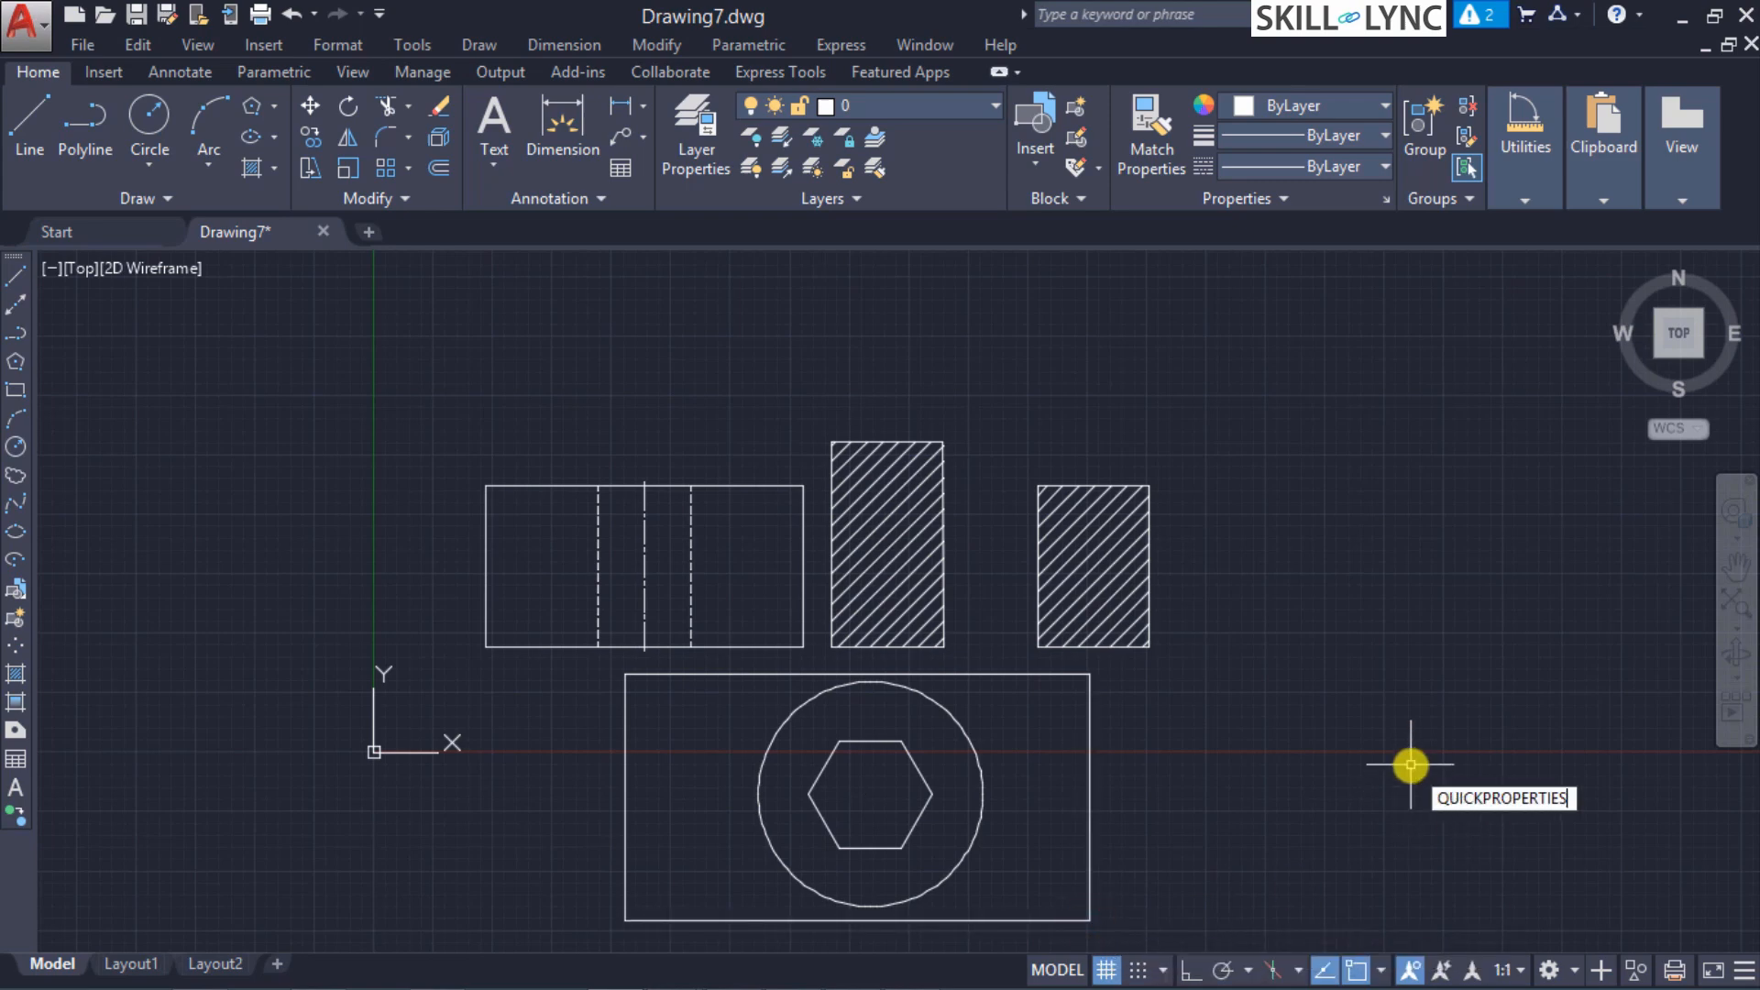
pyautogui.press('Up')
pyautogui.press('Return')
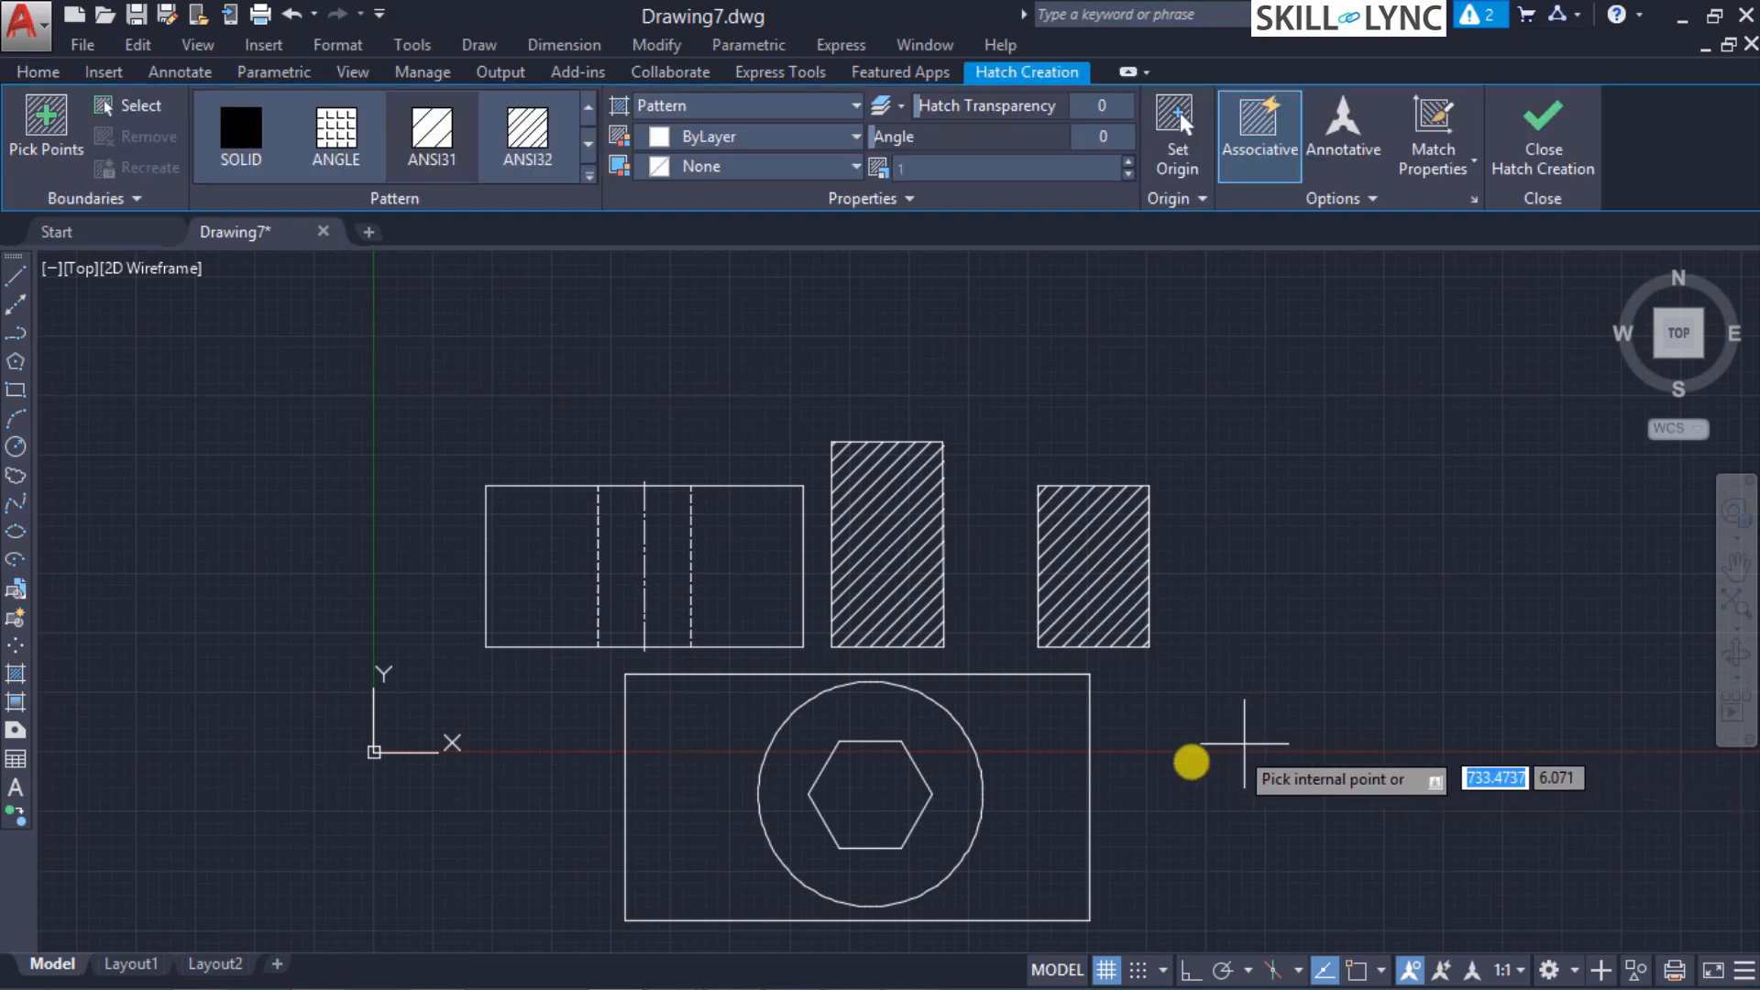
pyautogui.click(166, 198)
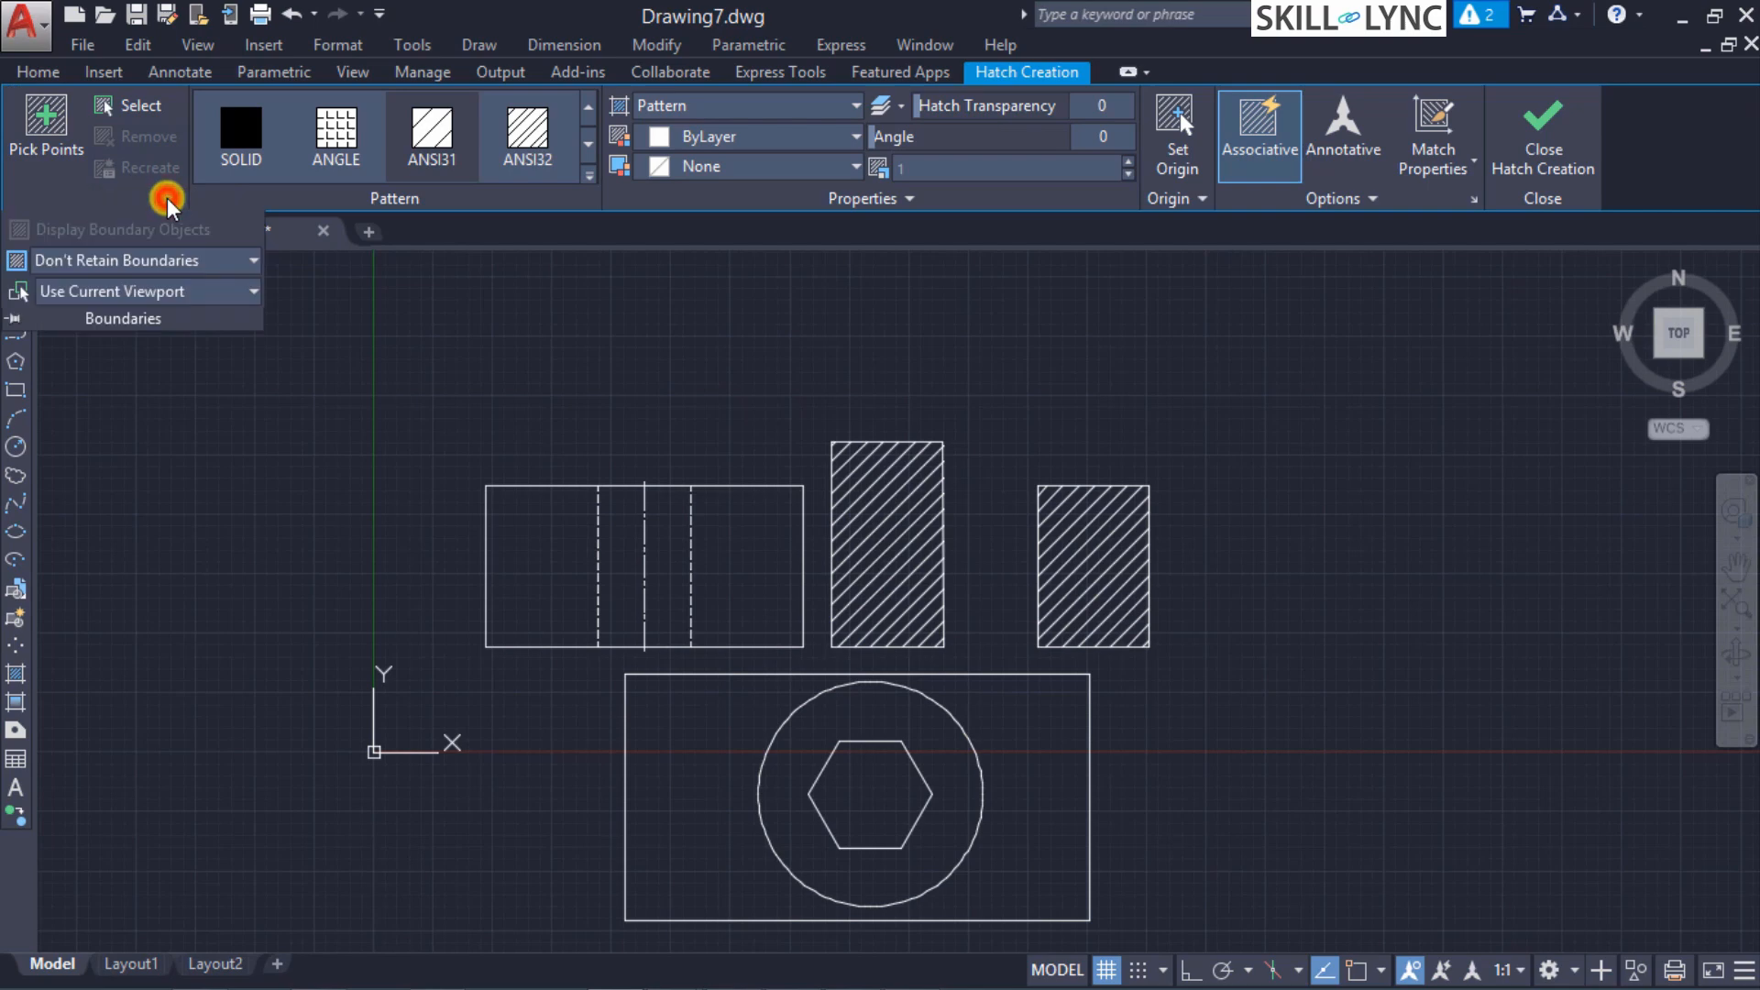
pyautogui.press('Escape')
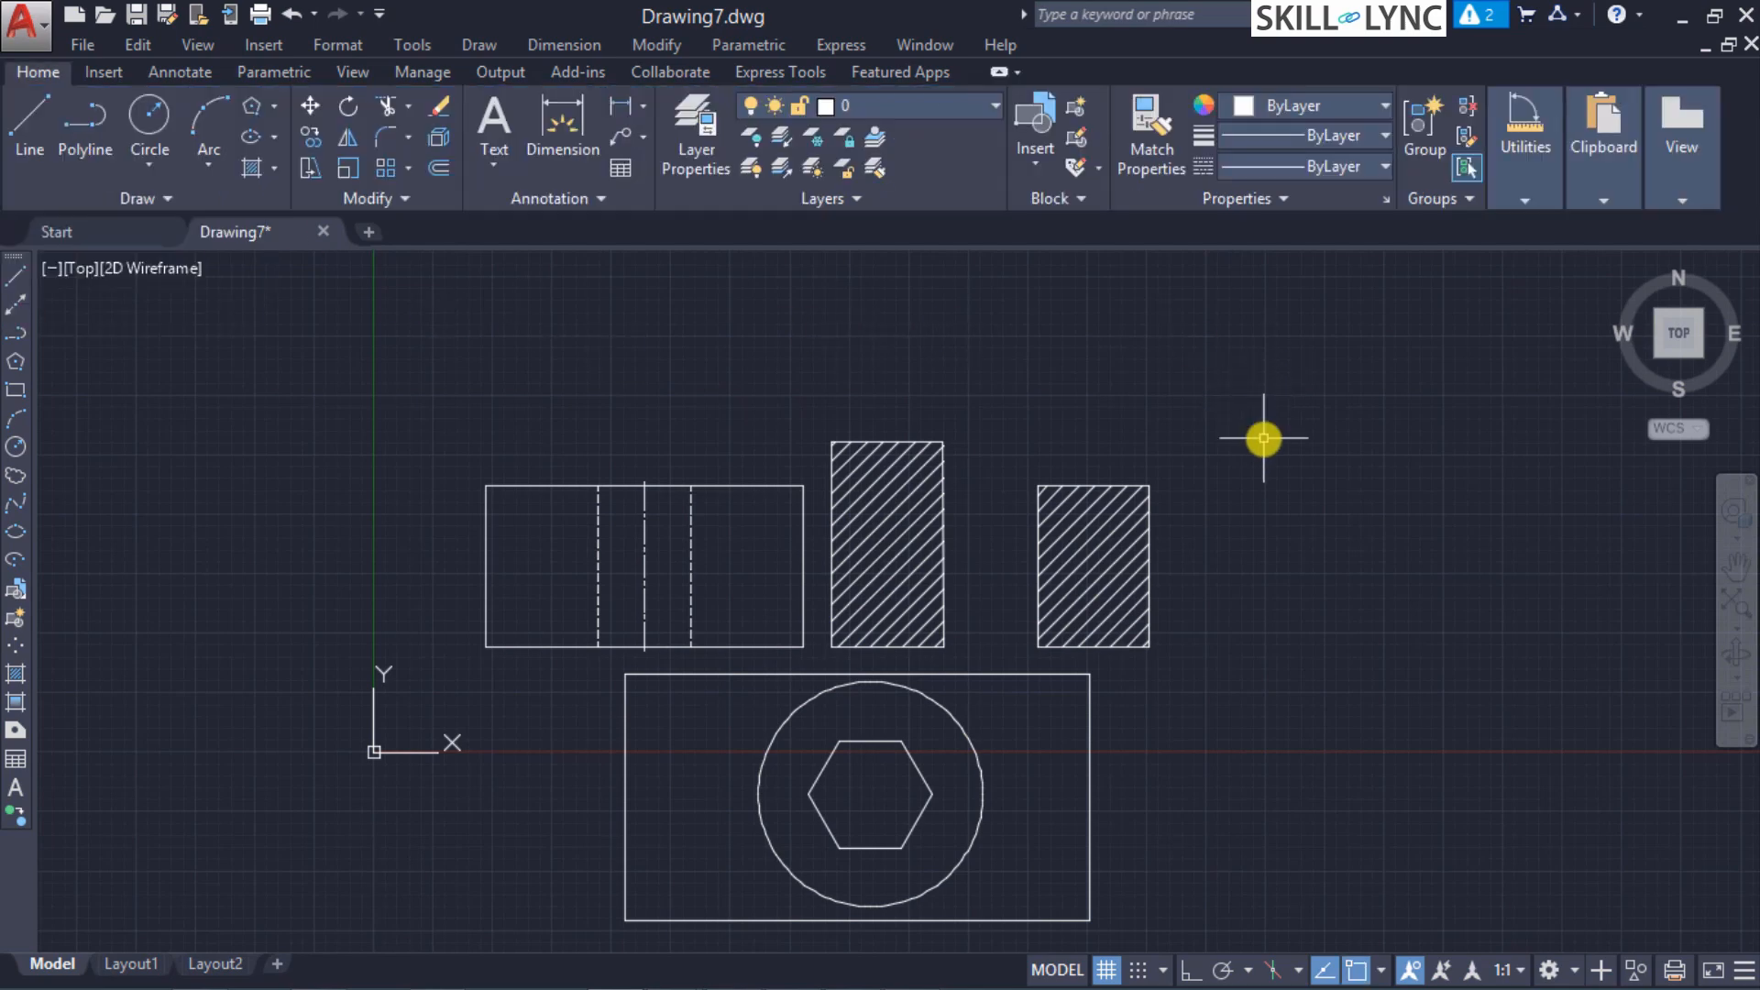
# Step: Start the HATCH command and open its Hatch and Gradient settings dialog
pyautogui.write('hatch')
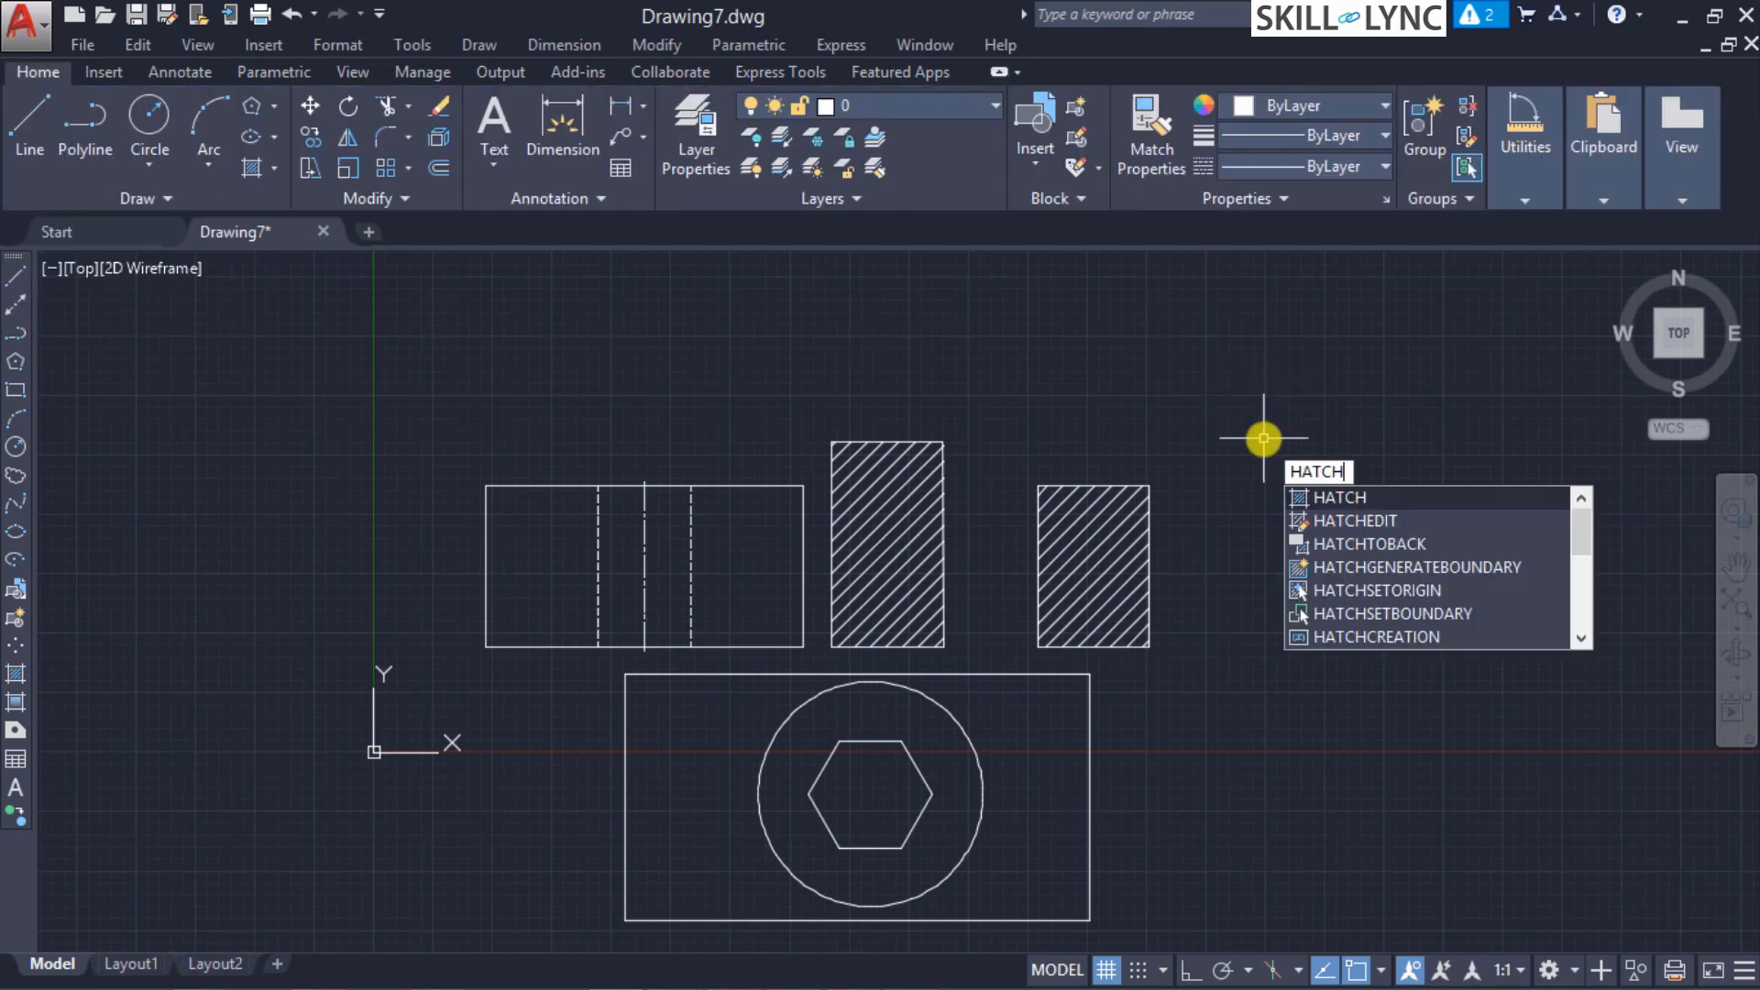
pyautogui.press('Return')
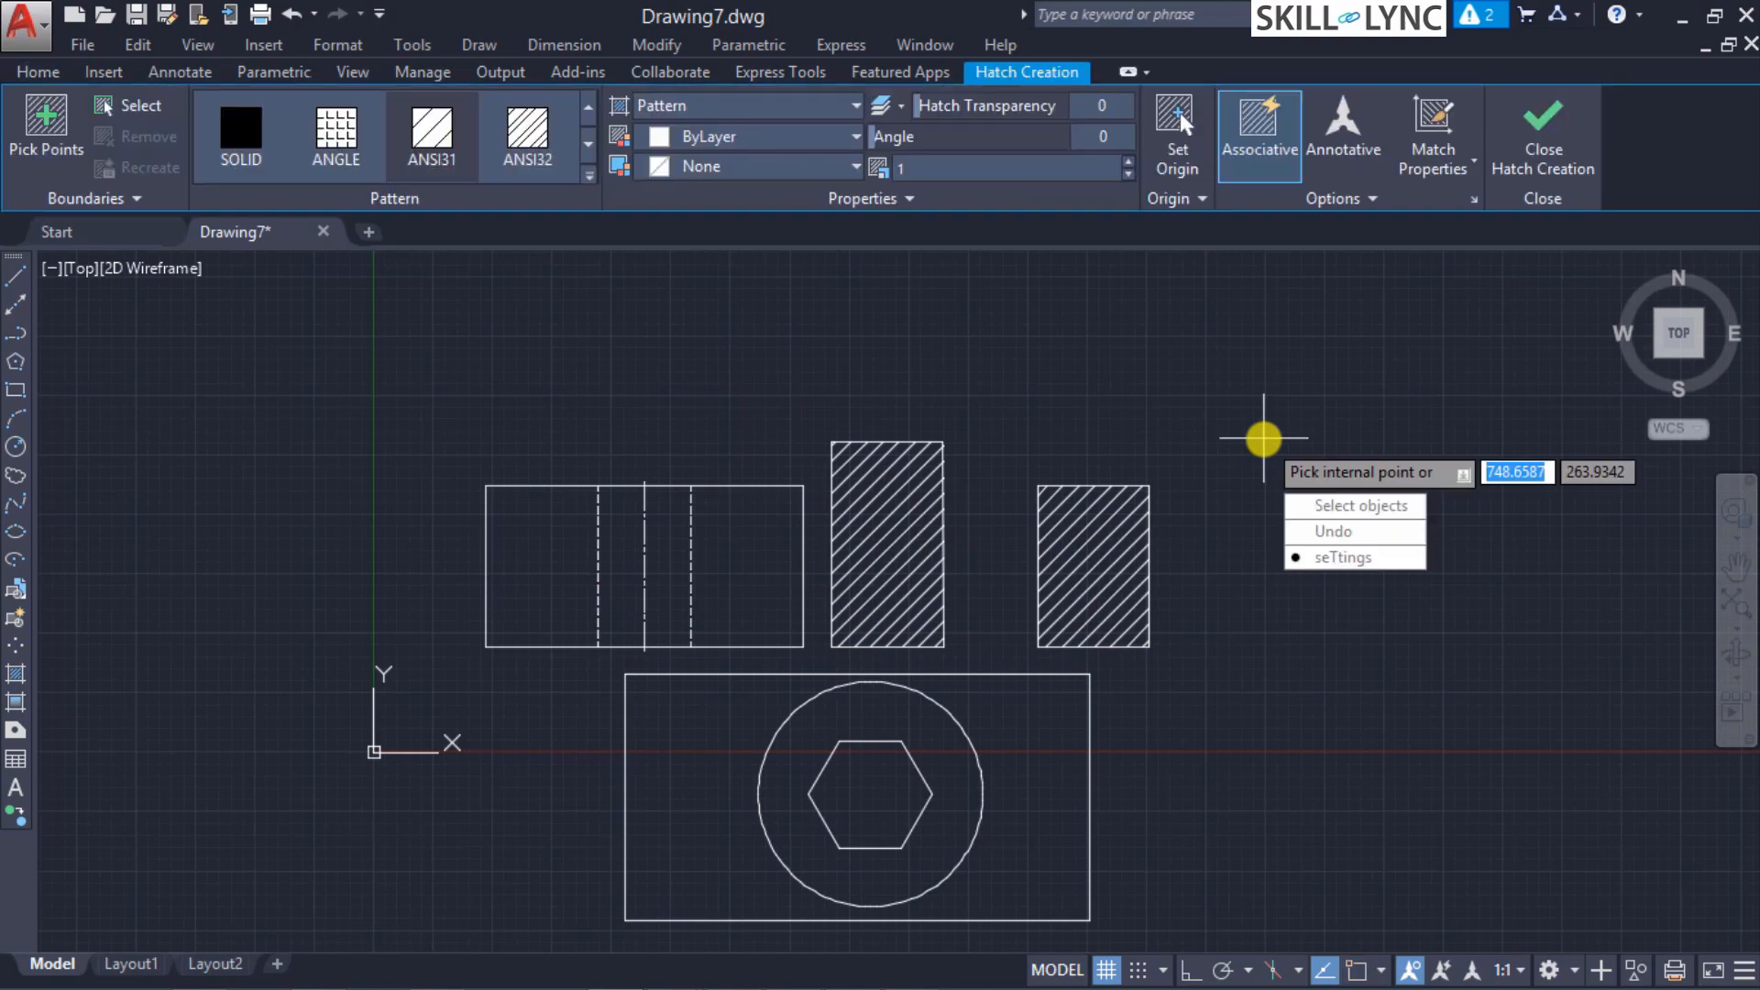
pyautogui.write('t')
pyautogui.press('Return')
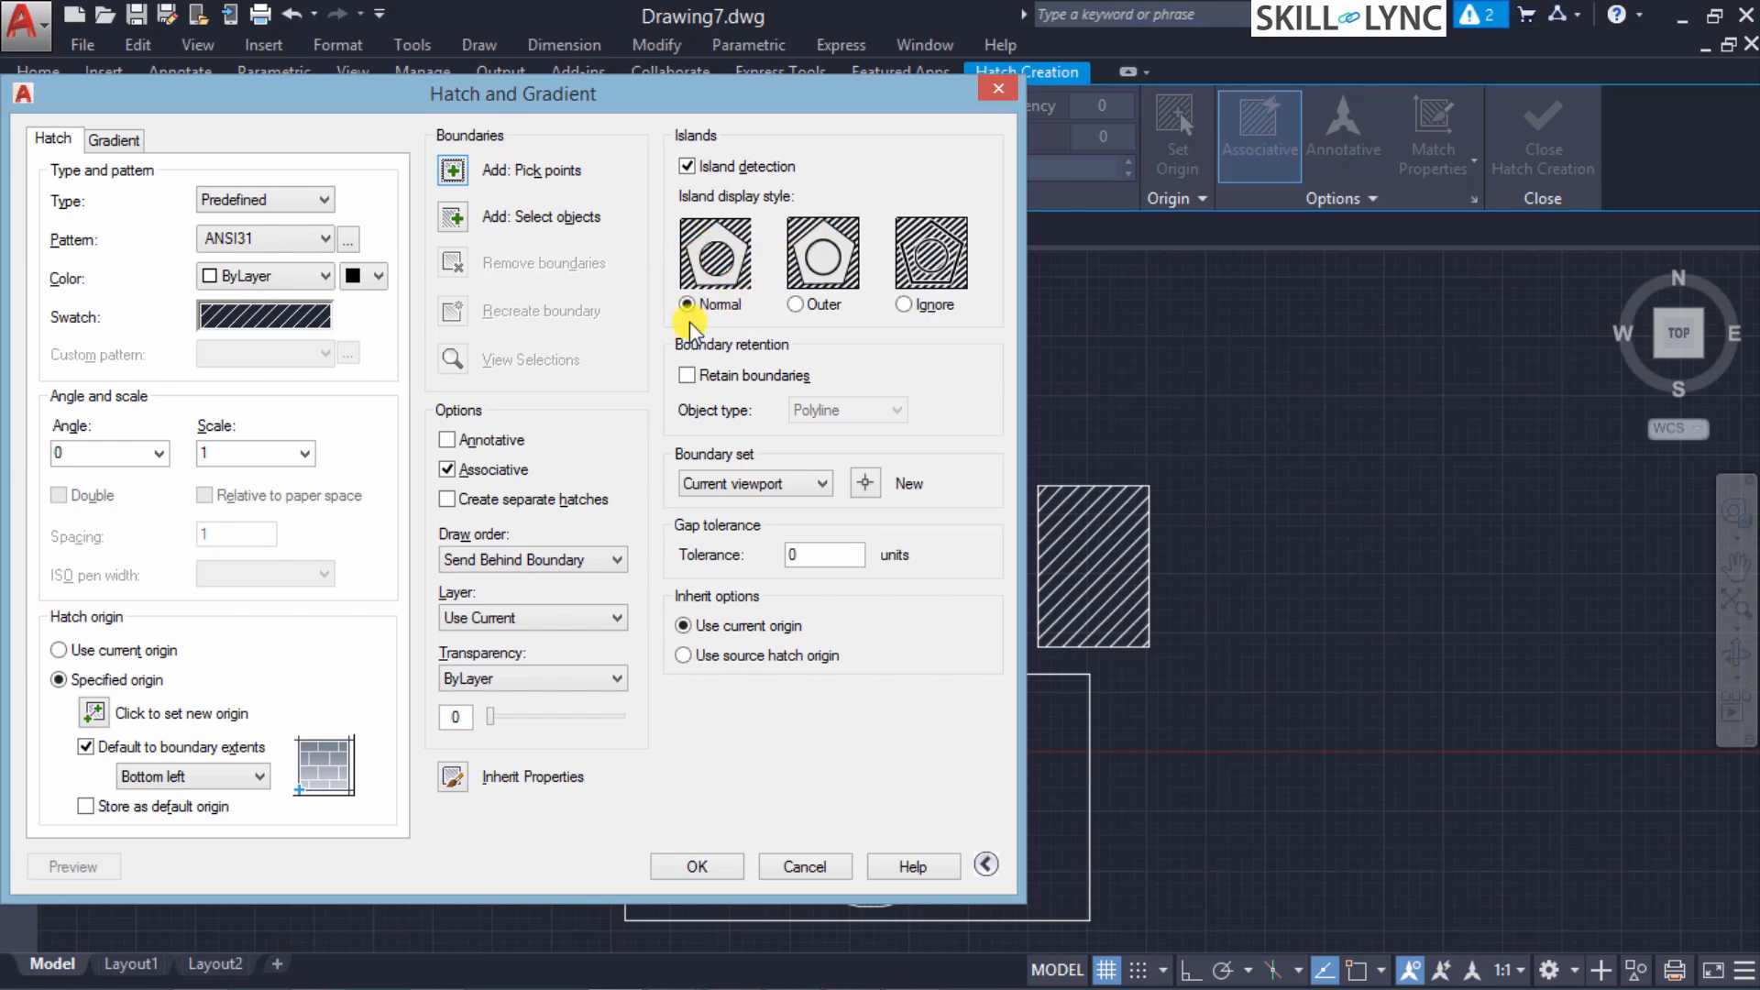
# Step: Hatch the rectangle around the circle and the hexagon inside it with ANSI31, using the Normal island display style
pyautogui.click(683, 866)
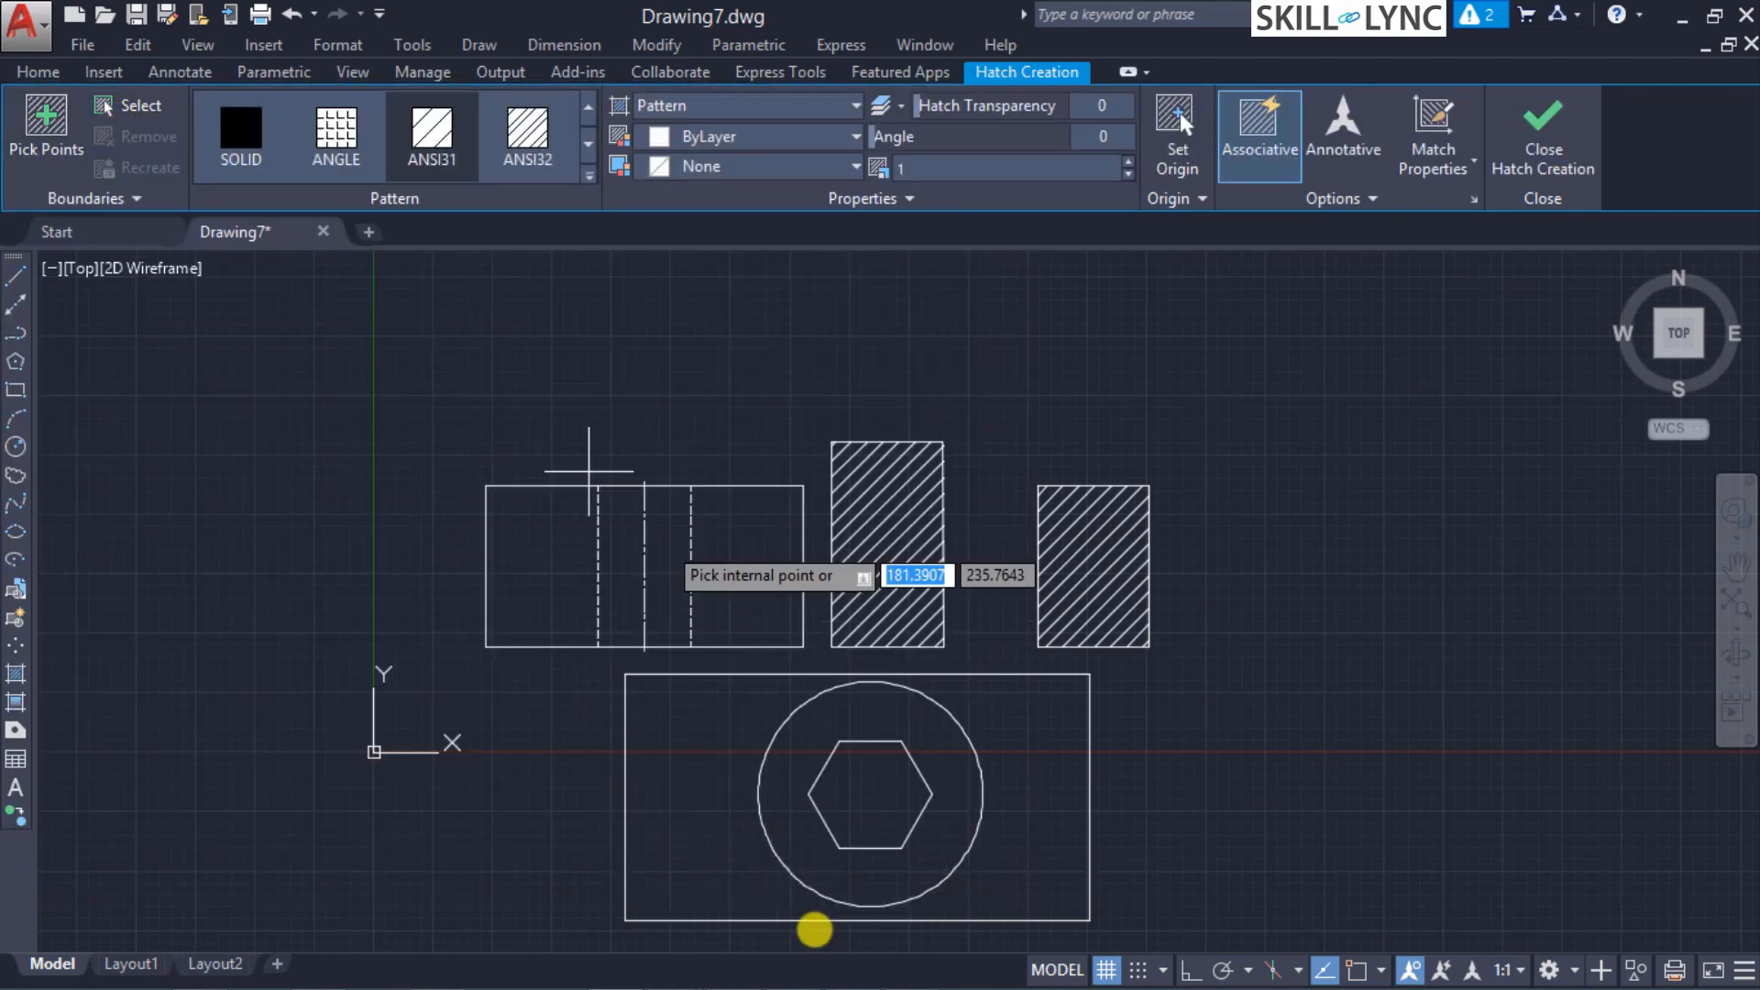
pyautogui.click(688, 836)
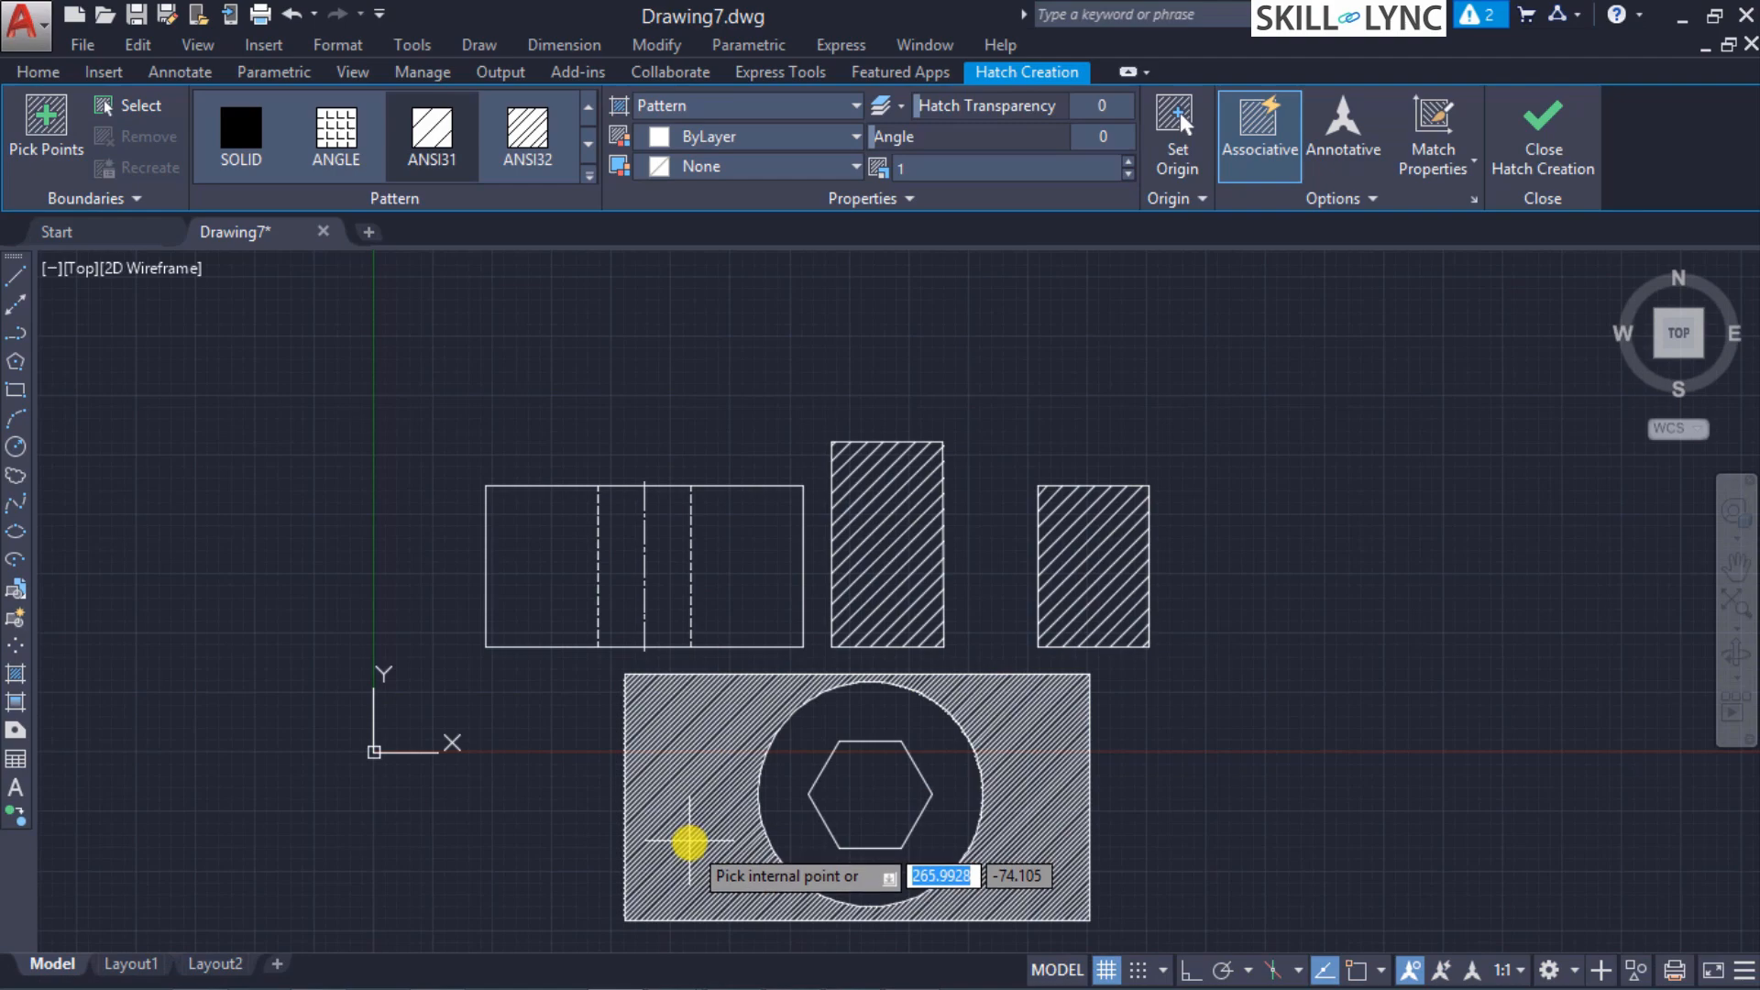
pyautogui.click(711, 851)
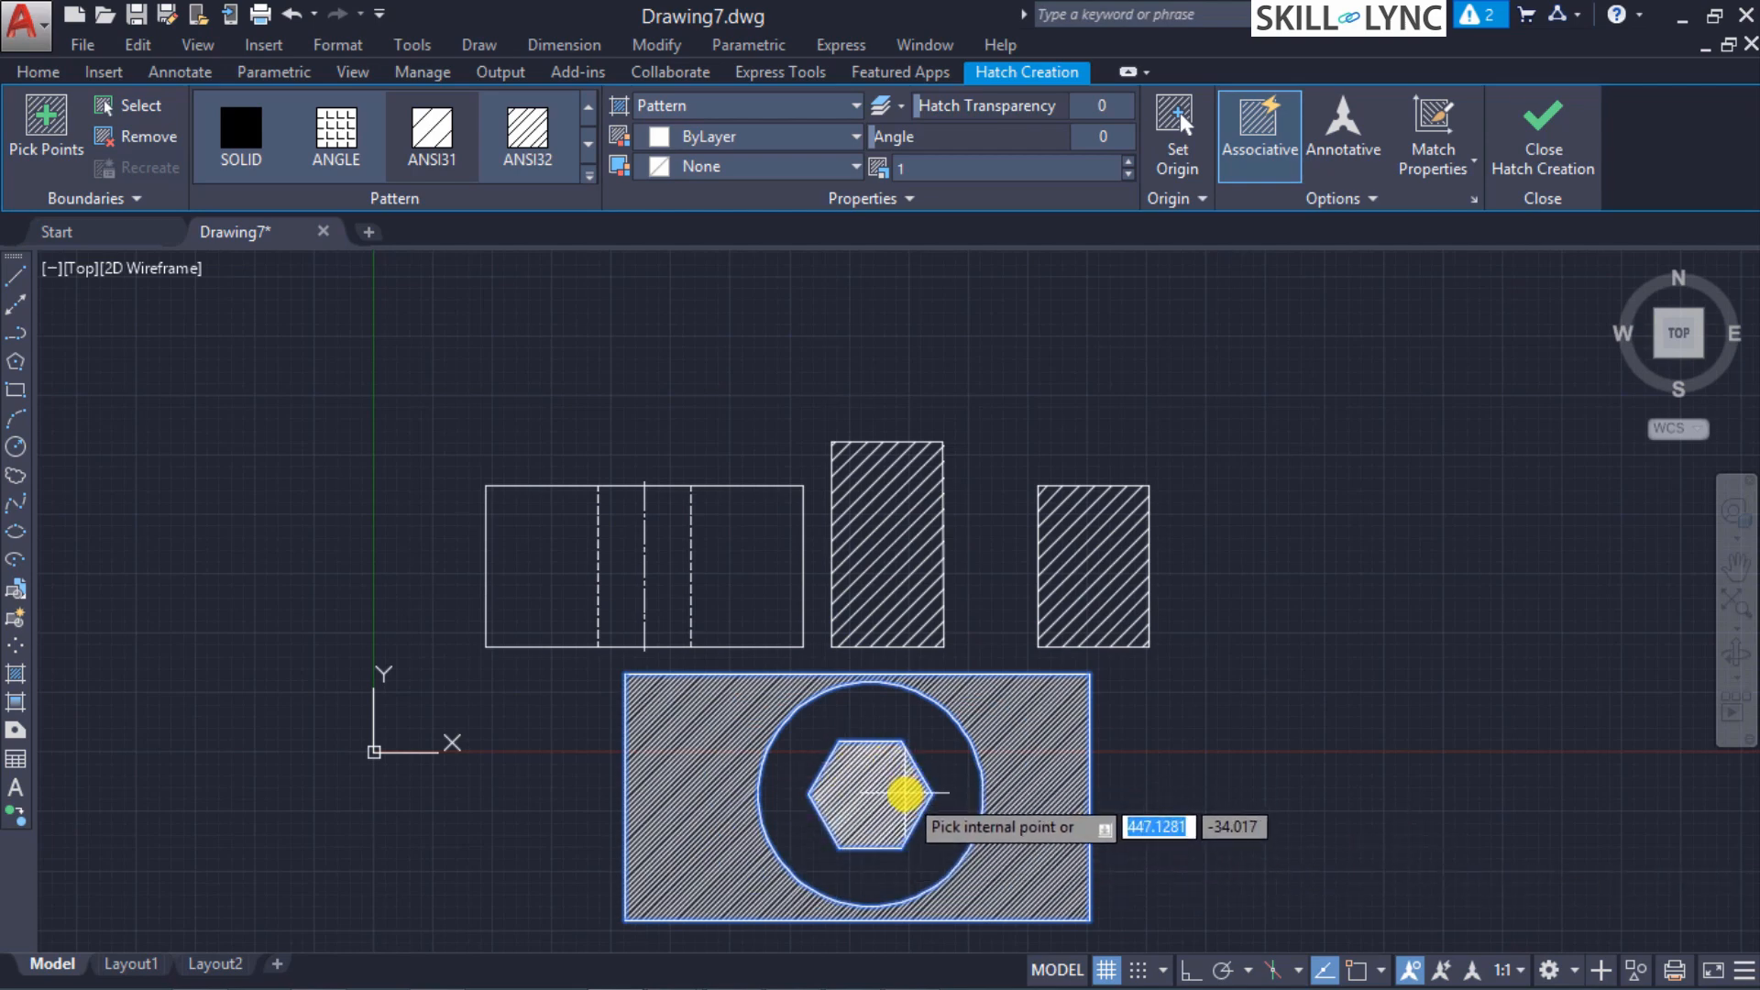
pyautogui.click(903, 794)
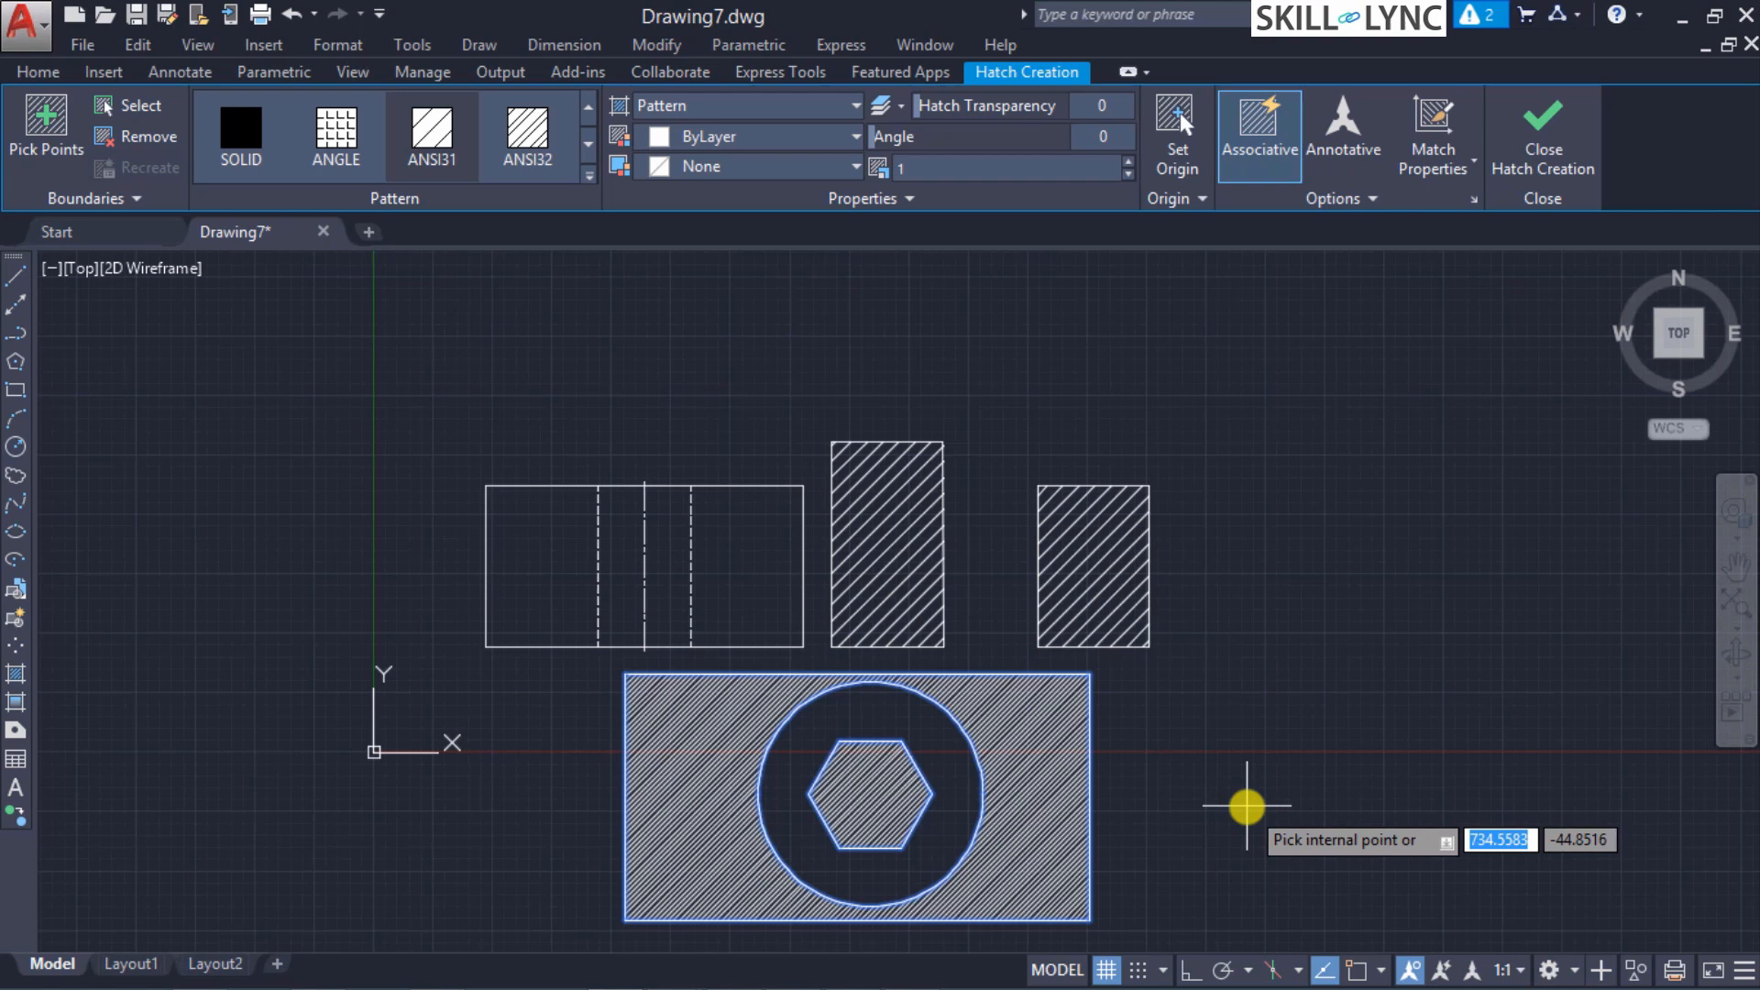
# Step: Change the island display style of the nested shapes' hatch to Outer
pyautogui.press('Down')
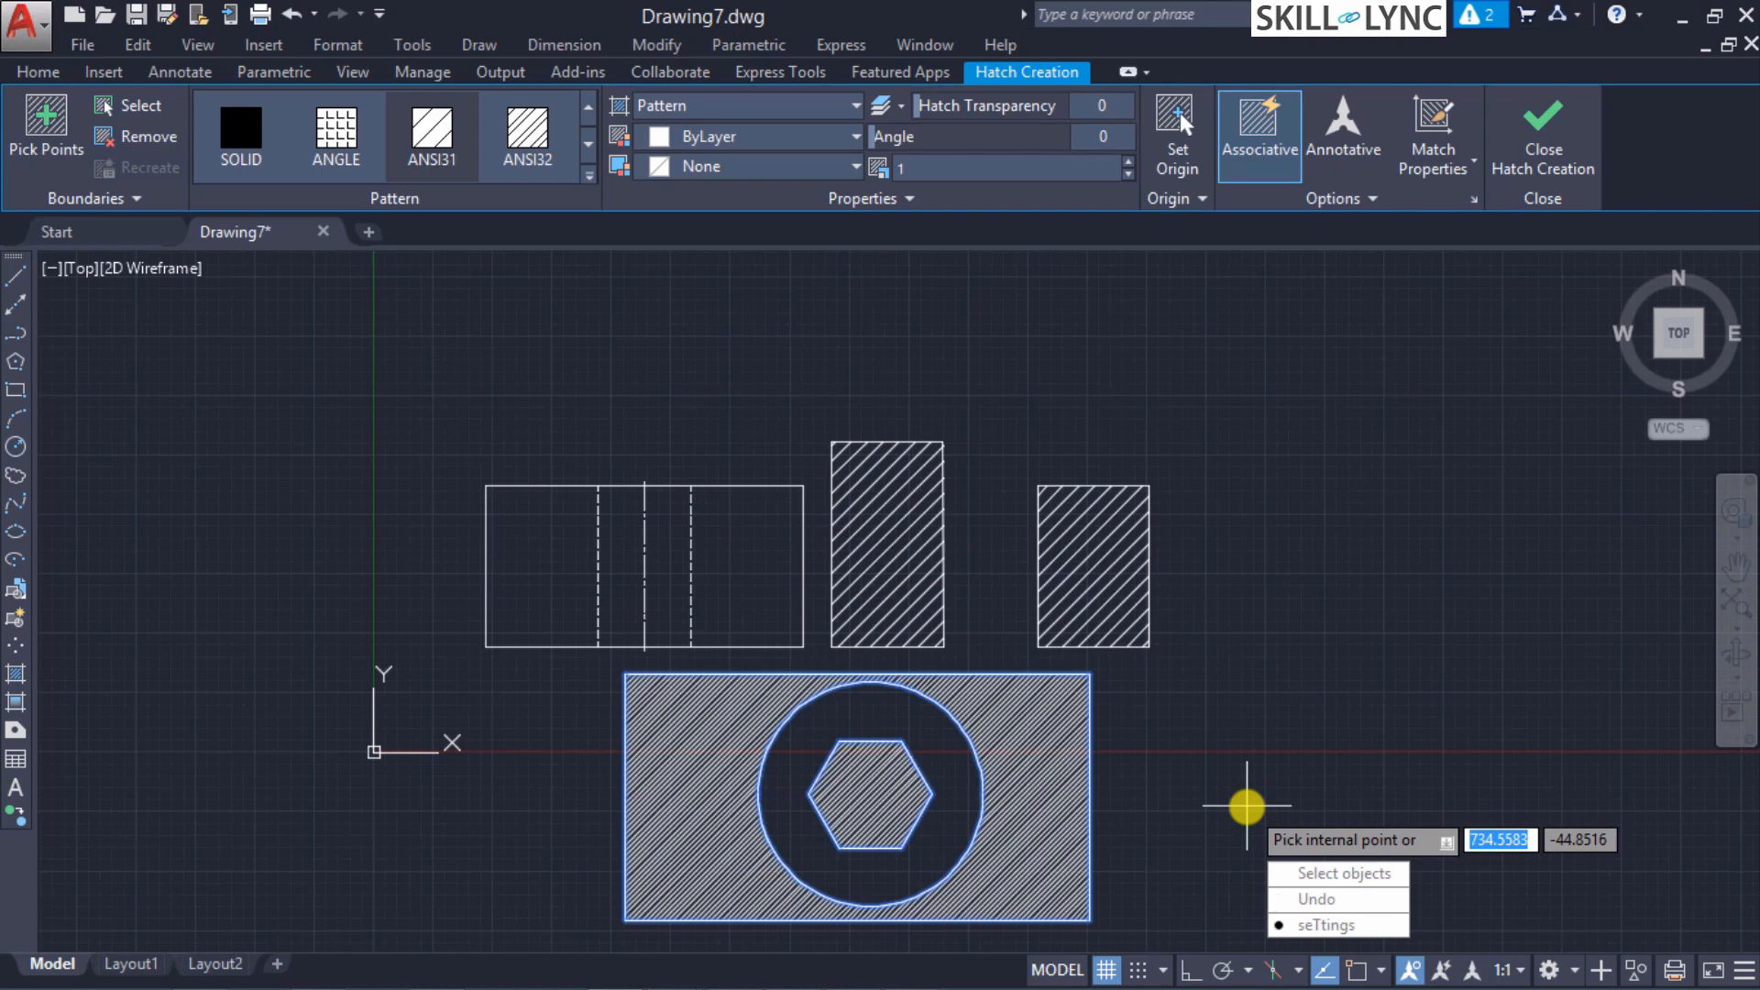
pyautogui.press('Return')
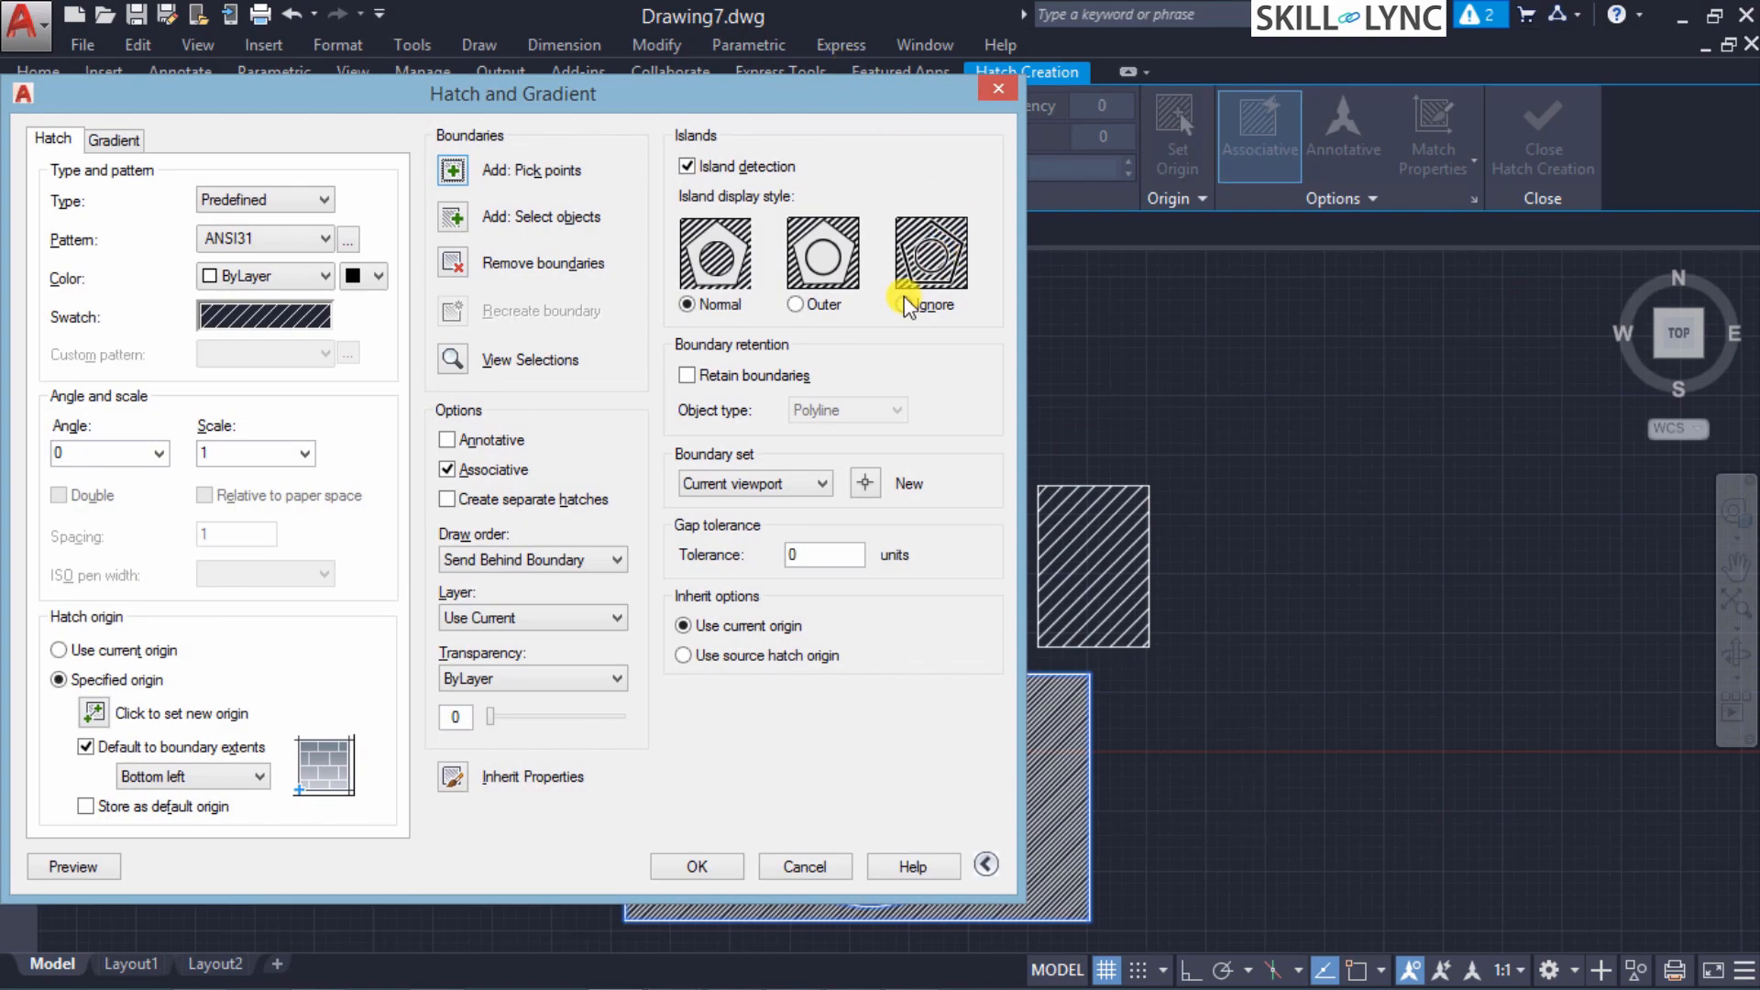
pyautogui.click(829, 304)
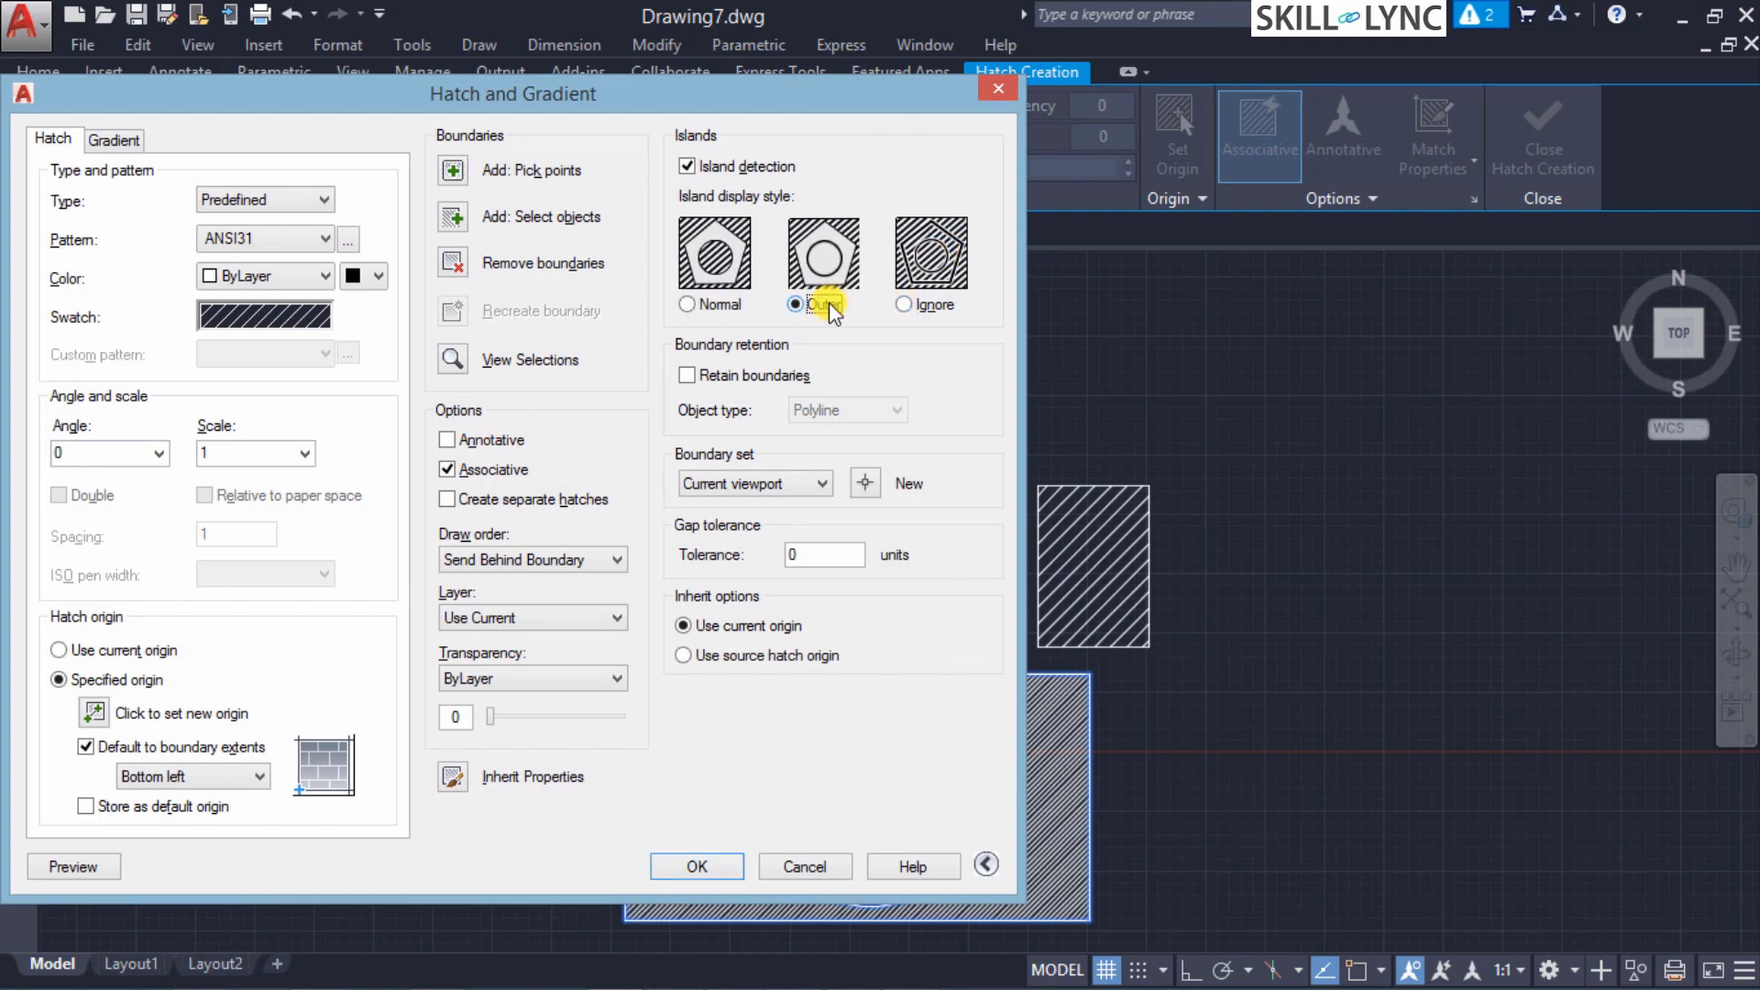
pyautogui.click(706, 864)
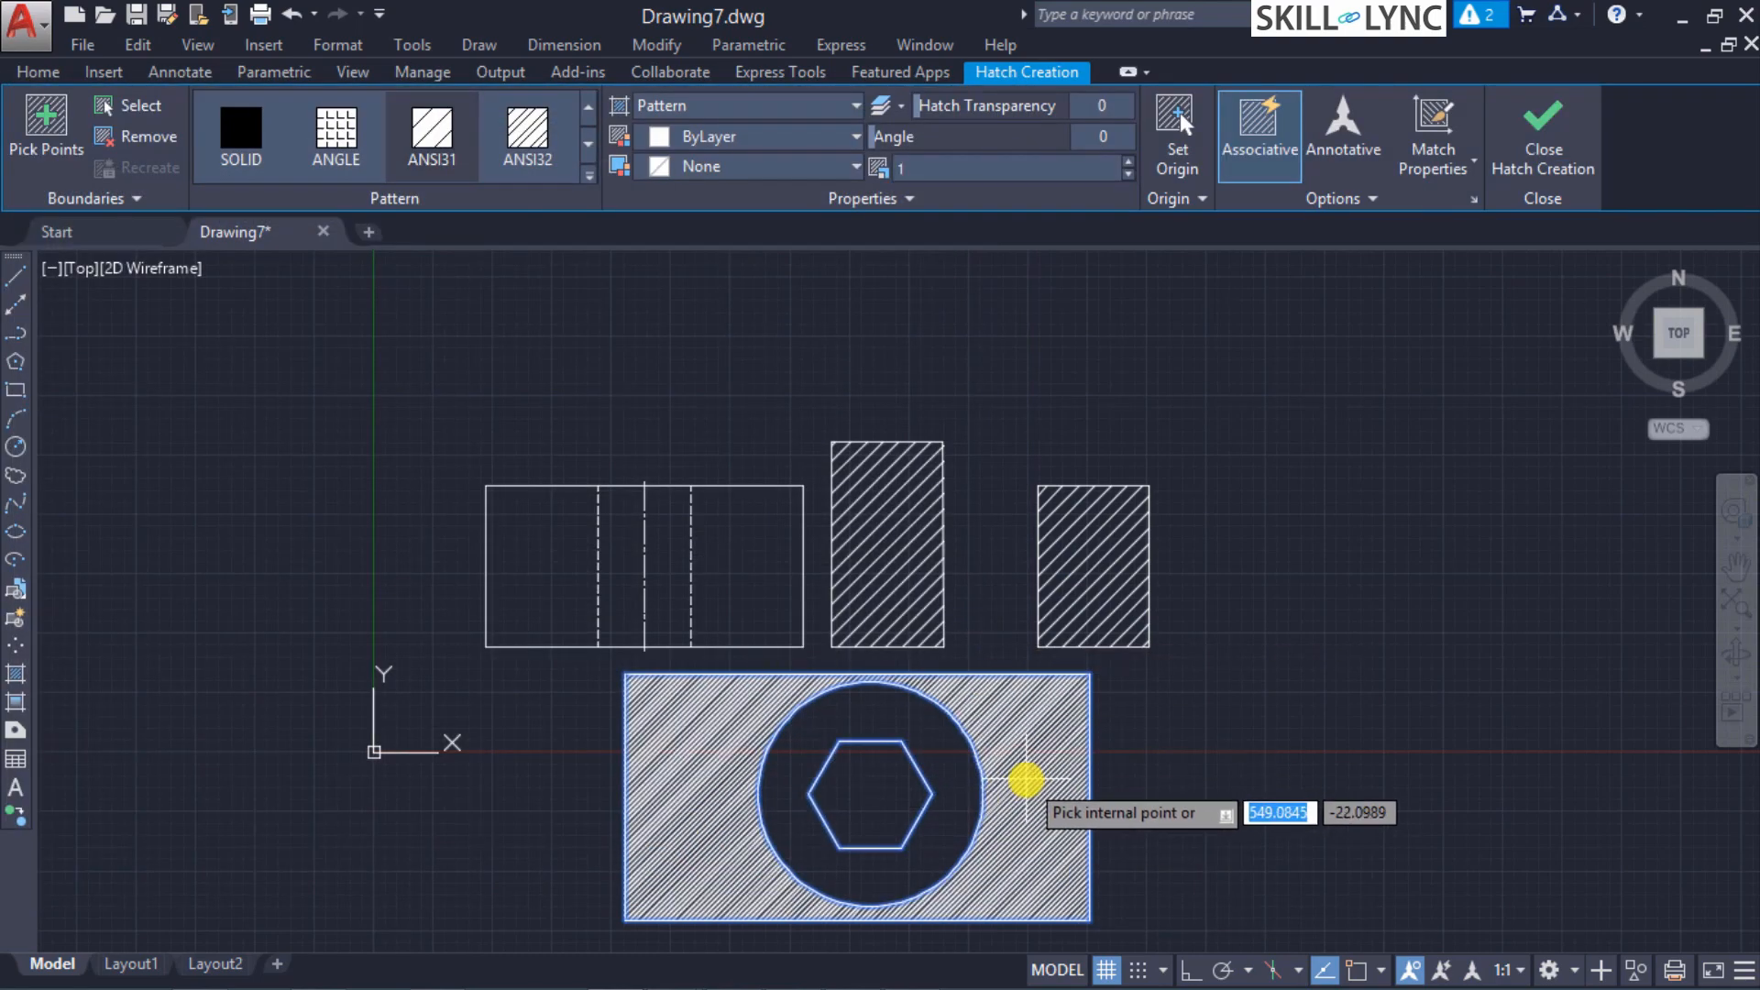
# Step: Set the island display style of the nested shapes' hatch to Ignore
pyautogui.press('Down')
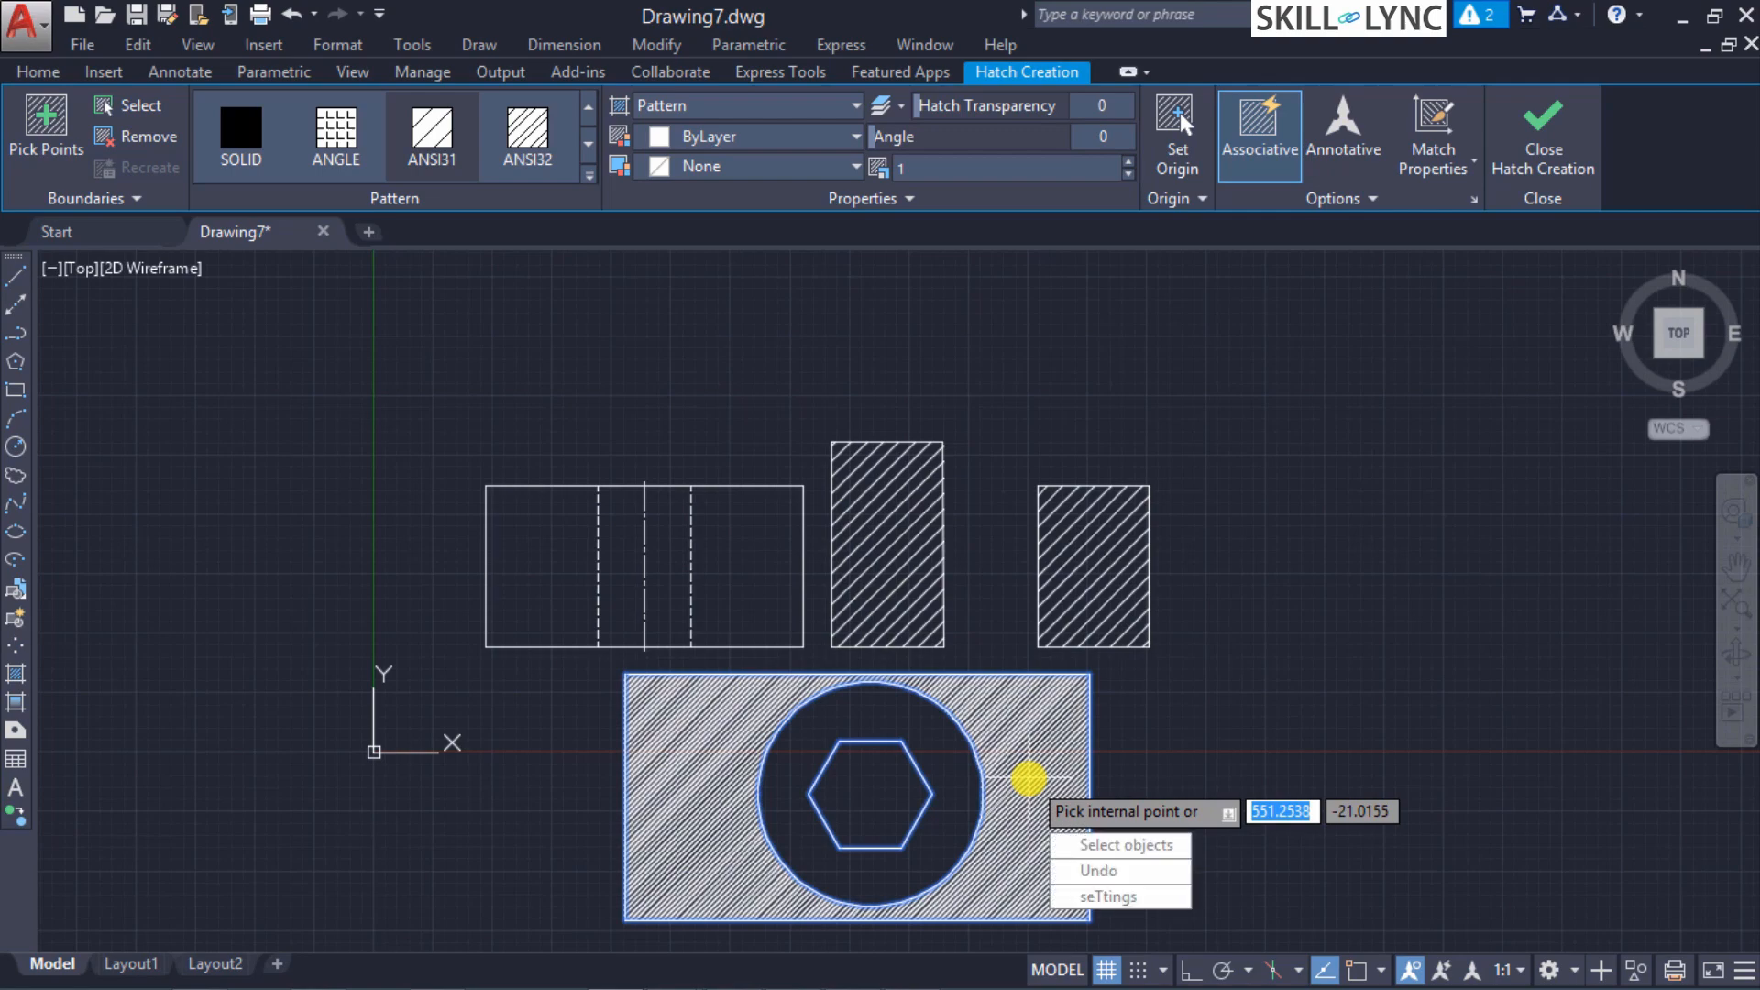
pyautogui.press('Return')
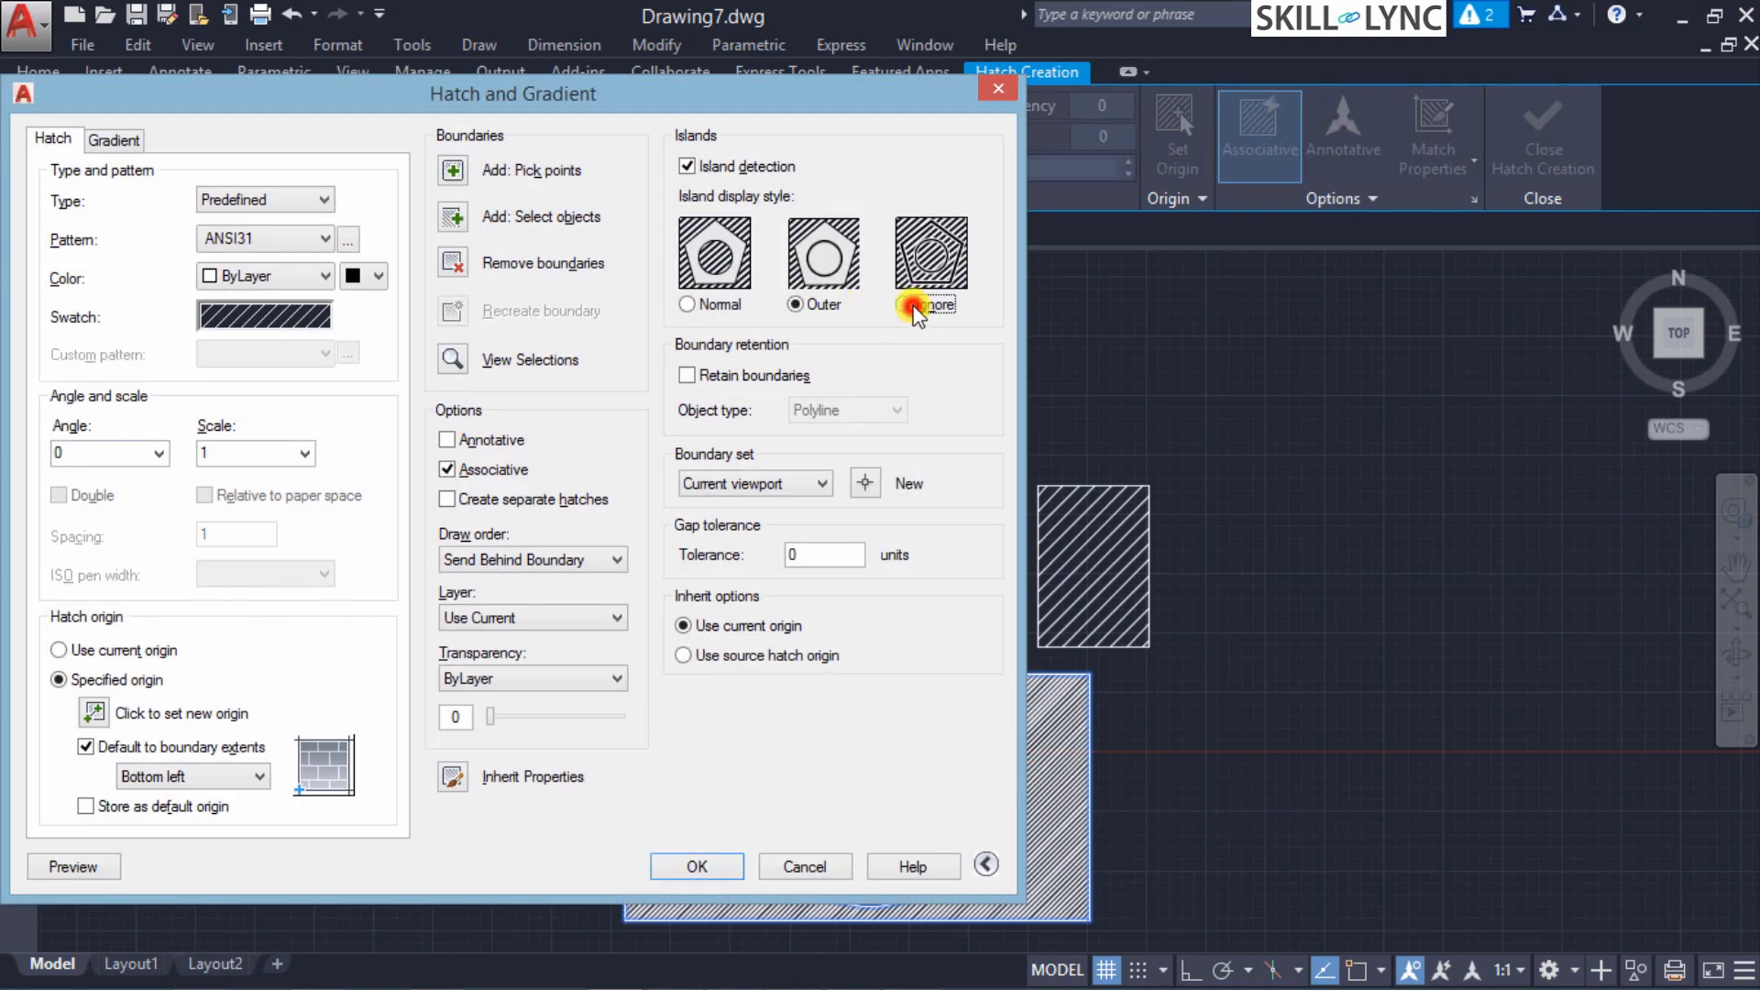
pyautogui.click(917, 304)
pyautogui.click(697, 865)
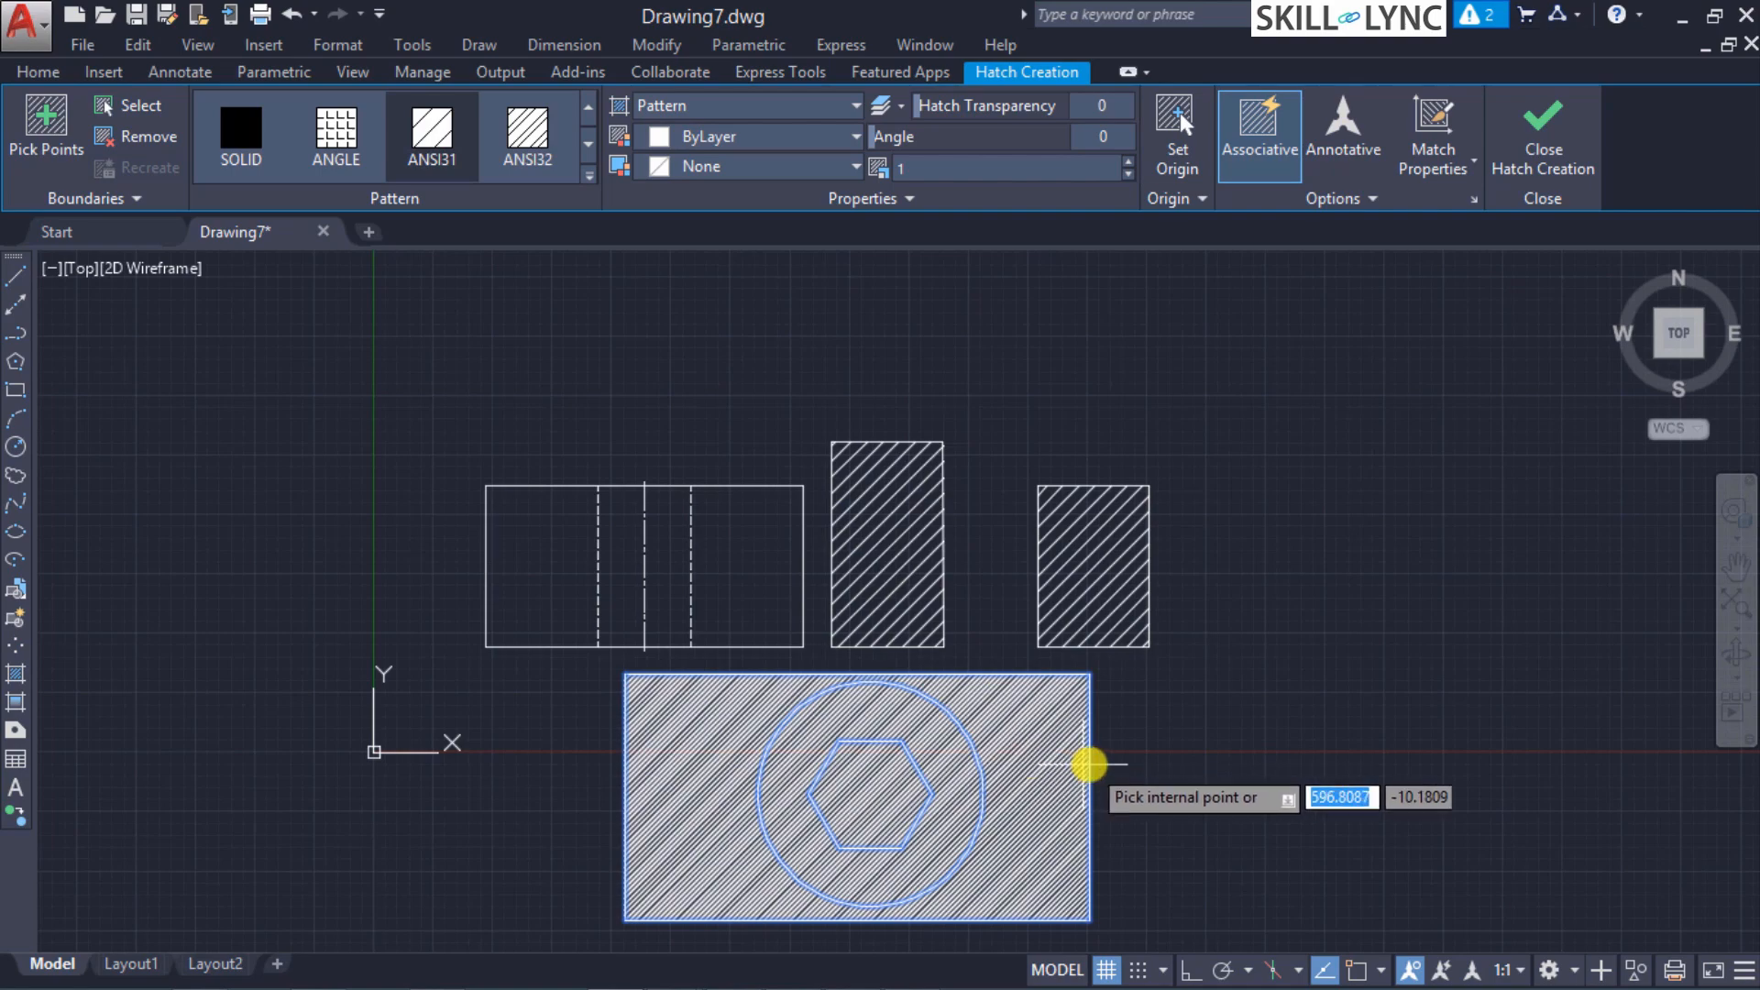
# Step: Turn off island detection in the hatch settings and pick a point between the circle and the hexagon
pyautogui.press('Down')
pyautogui.press('Down')
pyautogui.press('Return')
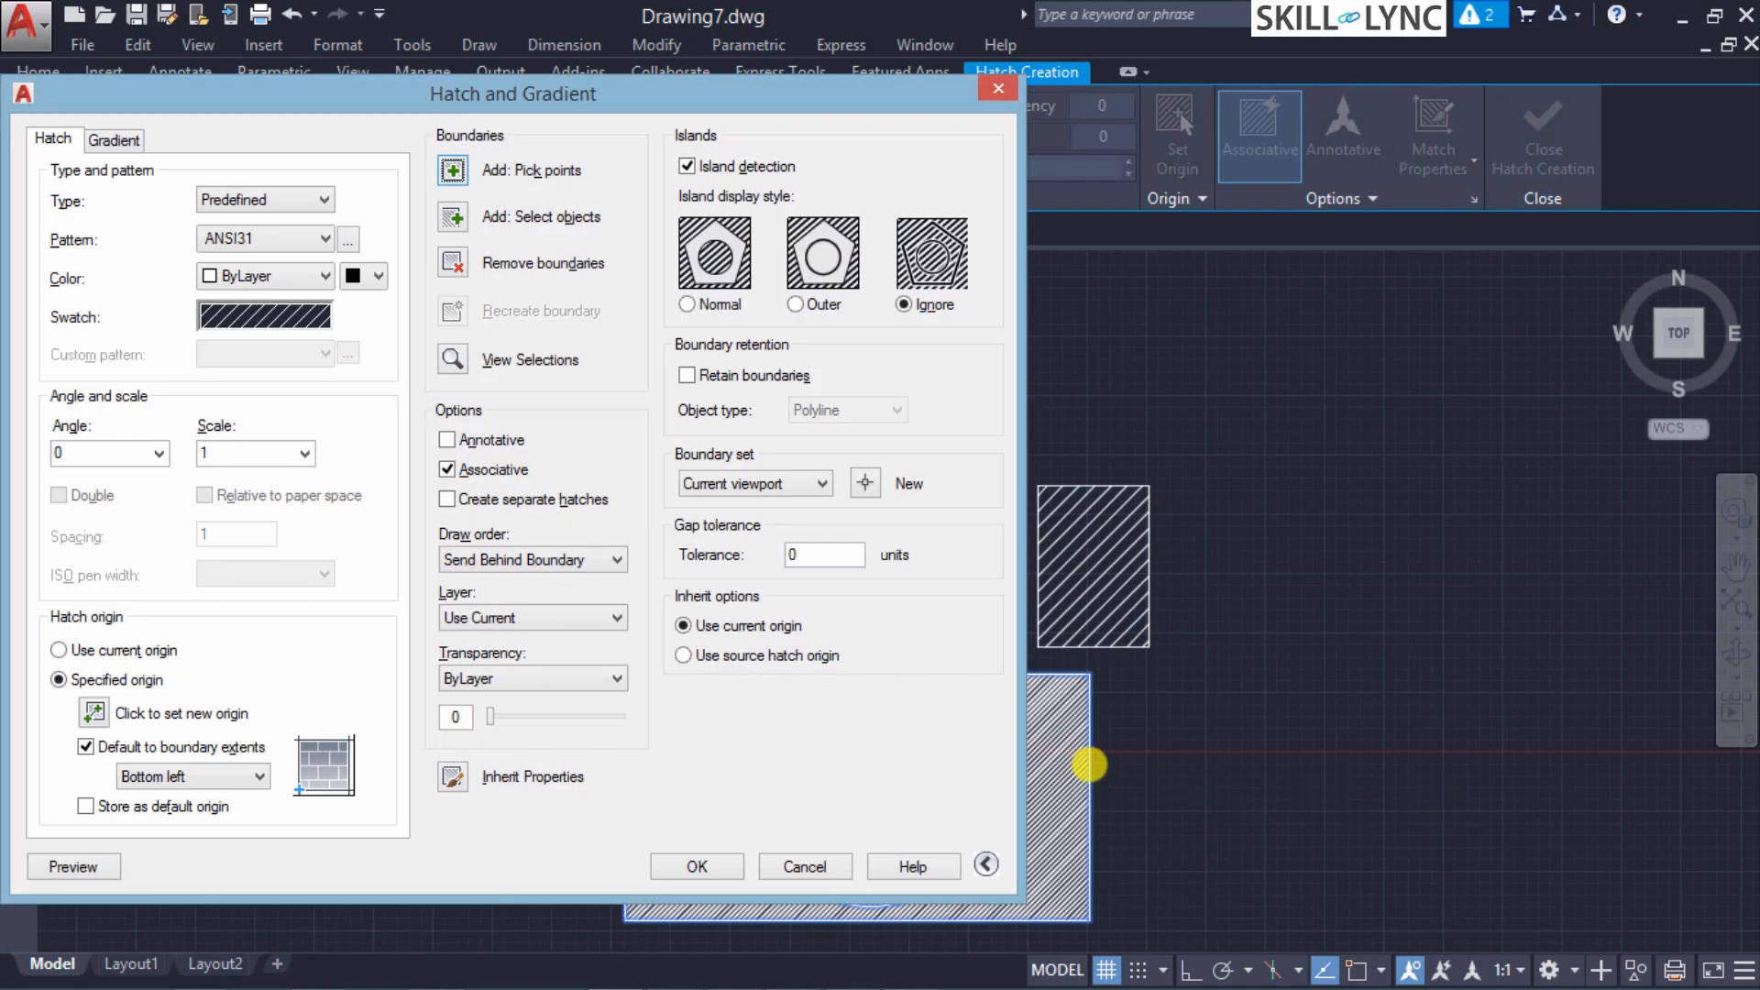
pyautogui.click(726, 169)
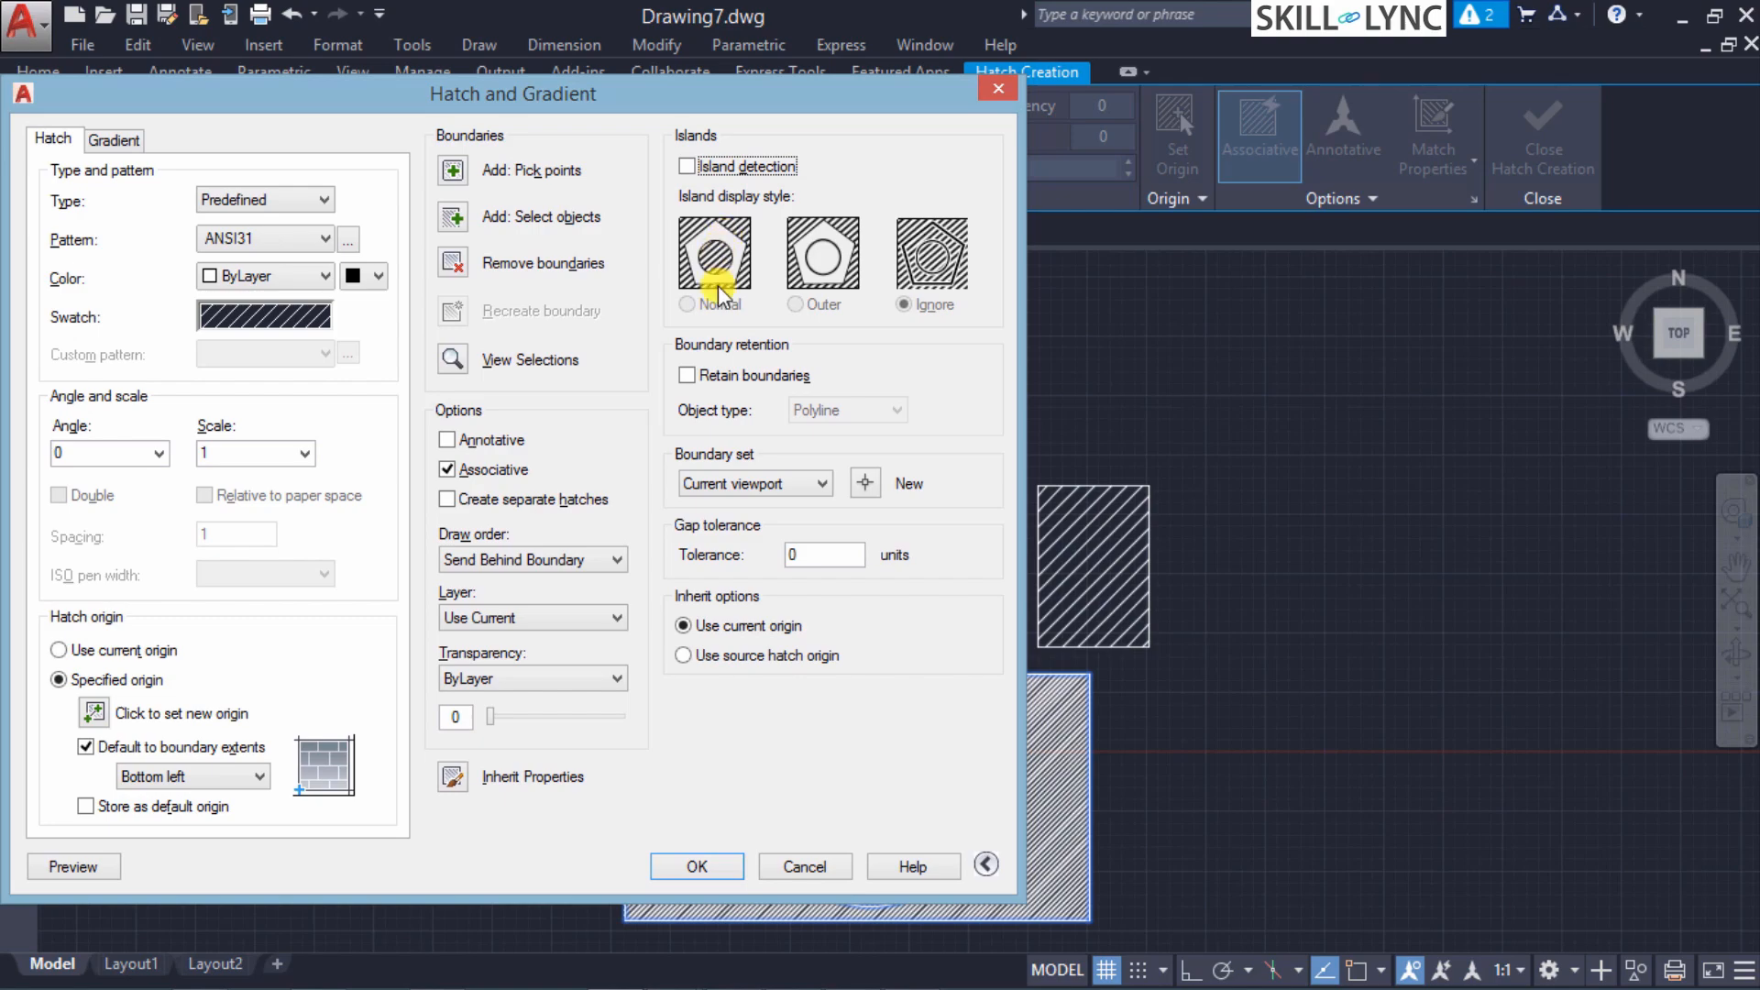
pyautogui.click(707, 865)
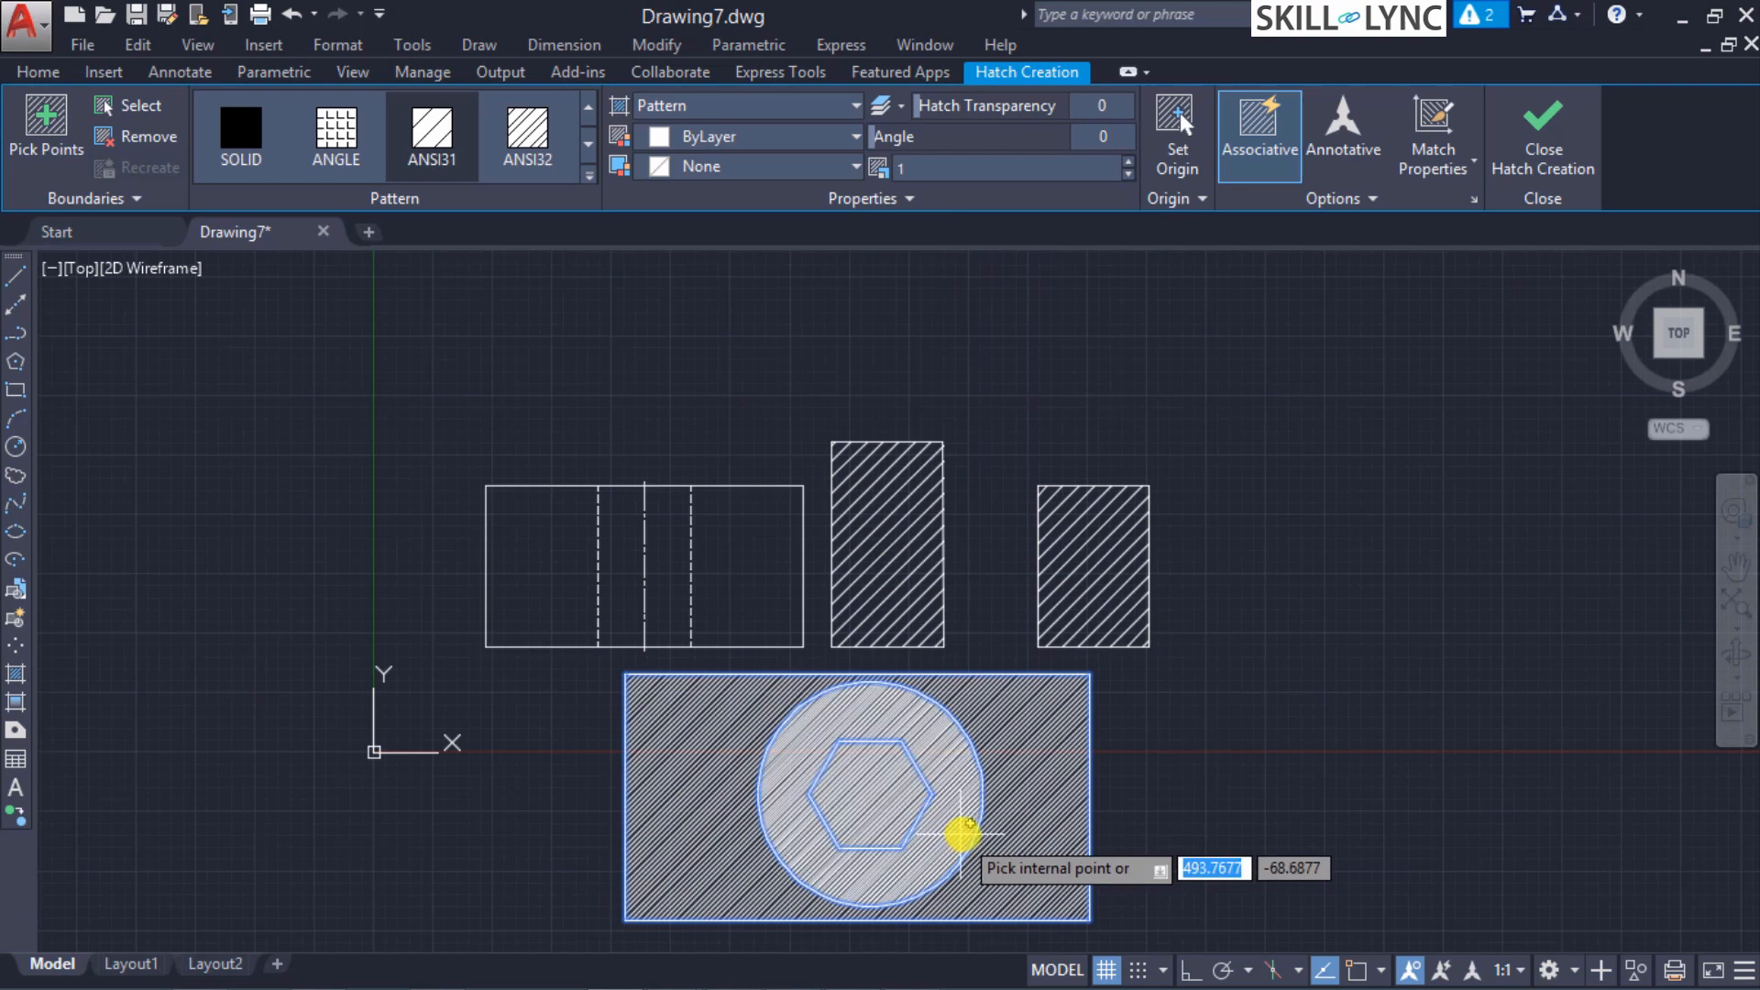
pyautogui.click(961, 834)
# Step: View the hatch's current boundary selections in the drawing from the hatch settings
pyautogui.press('Down')
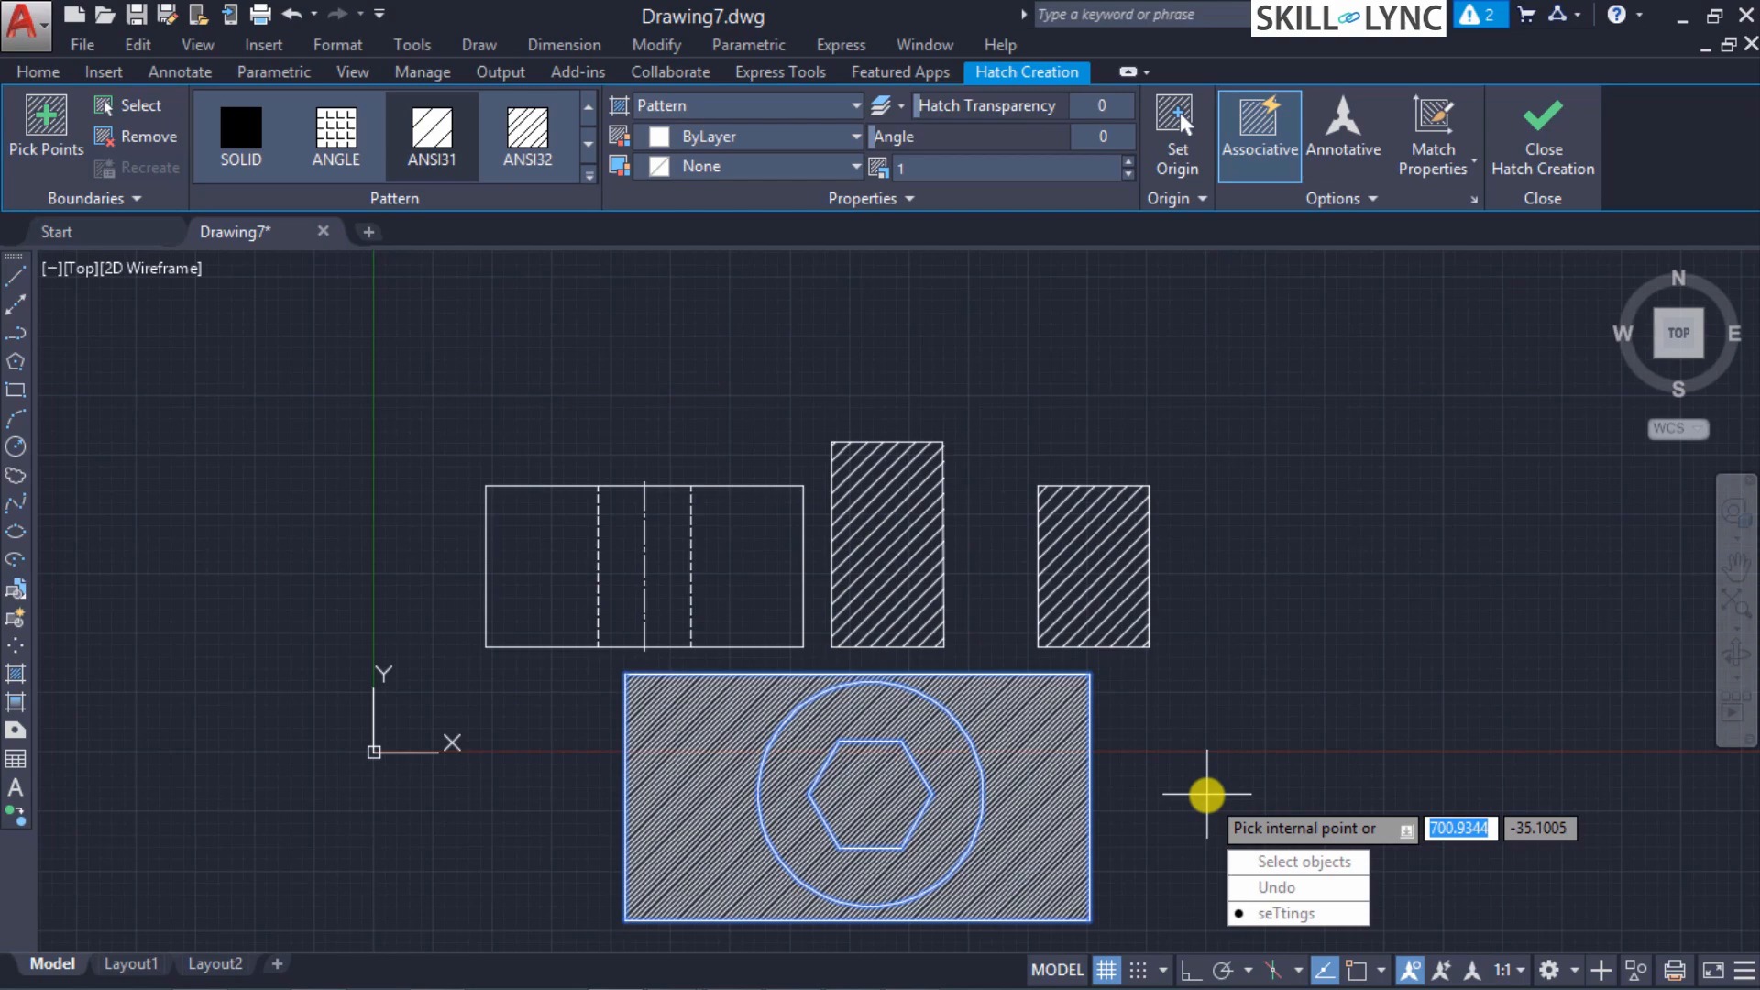
pyautogui.press('Return')
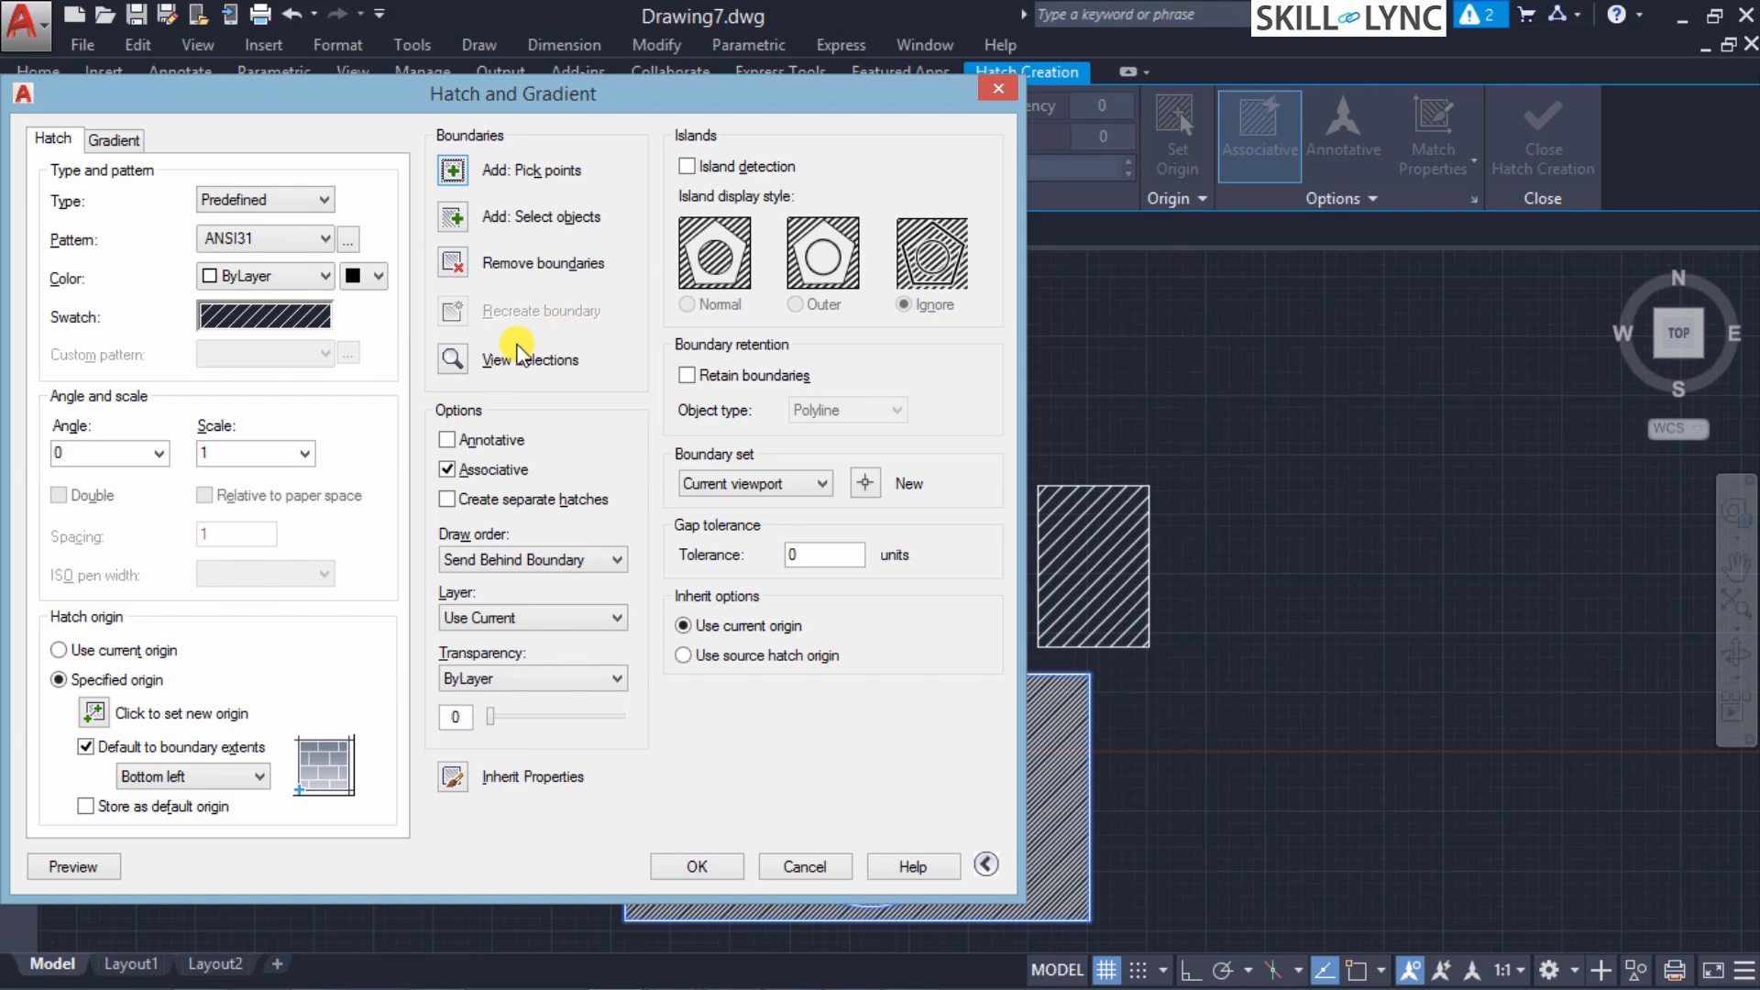
pyautogui.click(453, 359)
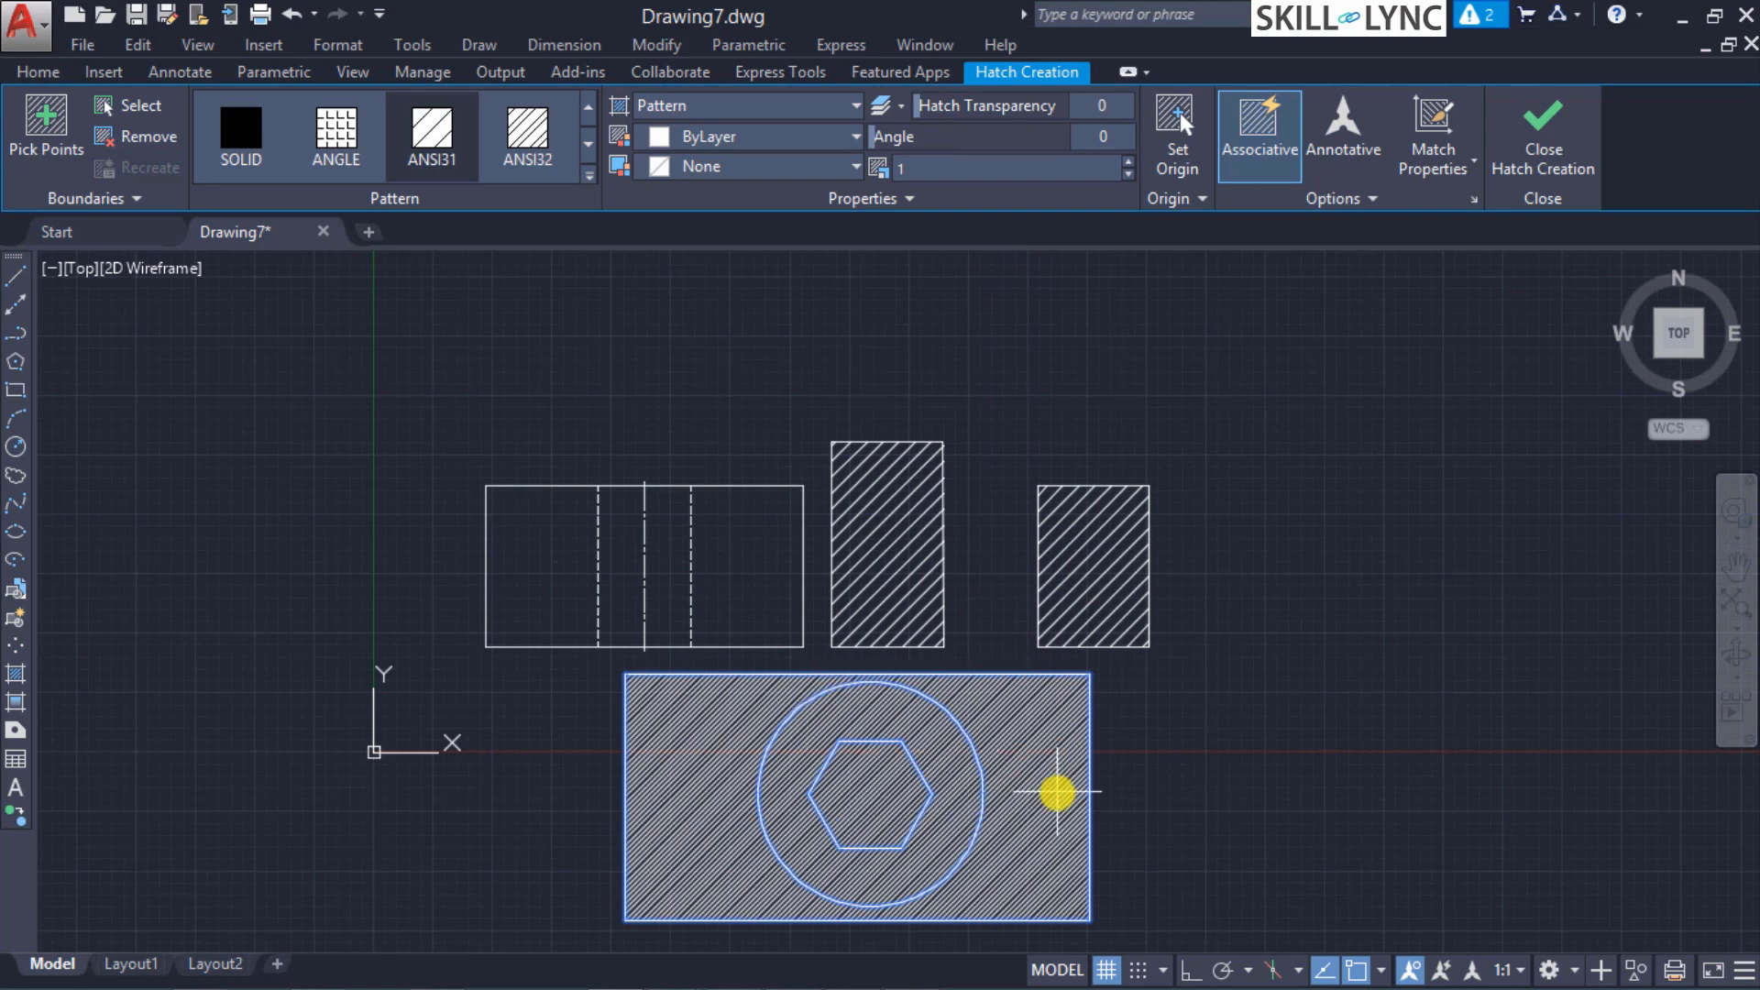
pyautogui.press('Return')
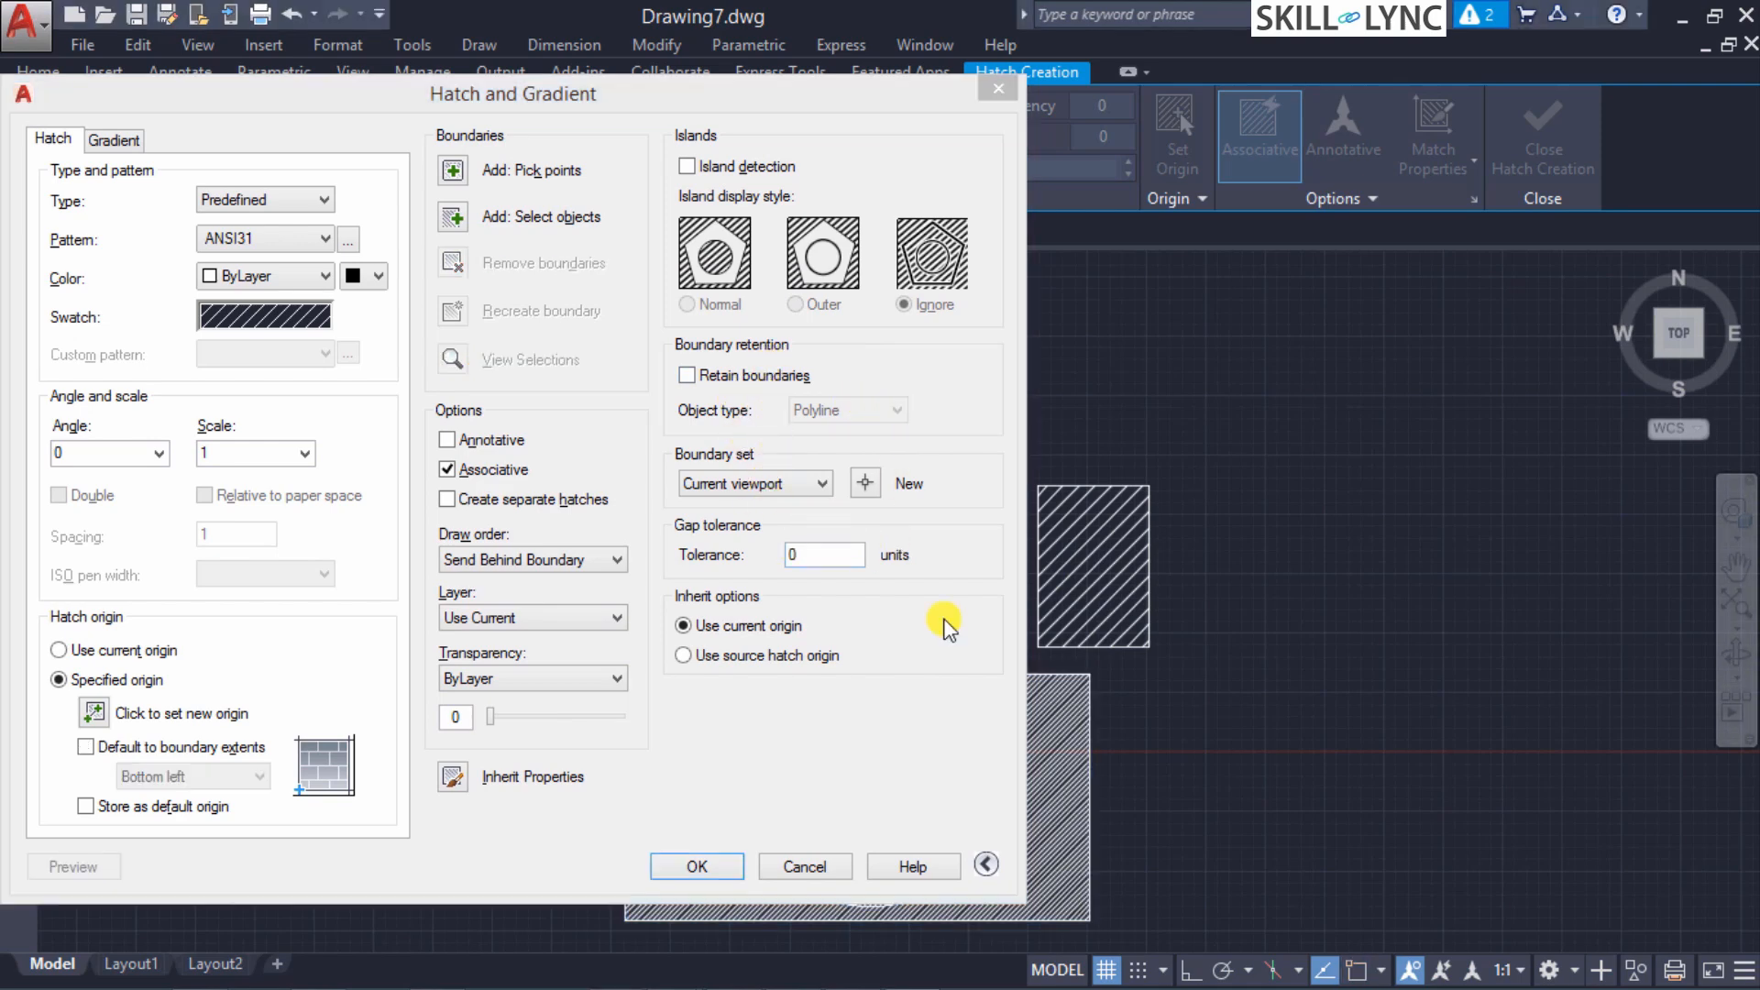
# Step: Accept the hatch settings with a gap tolerance of 0 and end the HATCH command
pyautogui.click(943, 619)
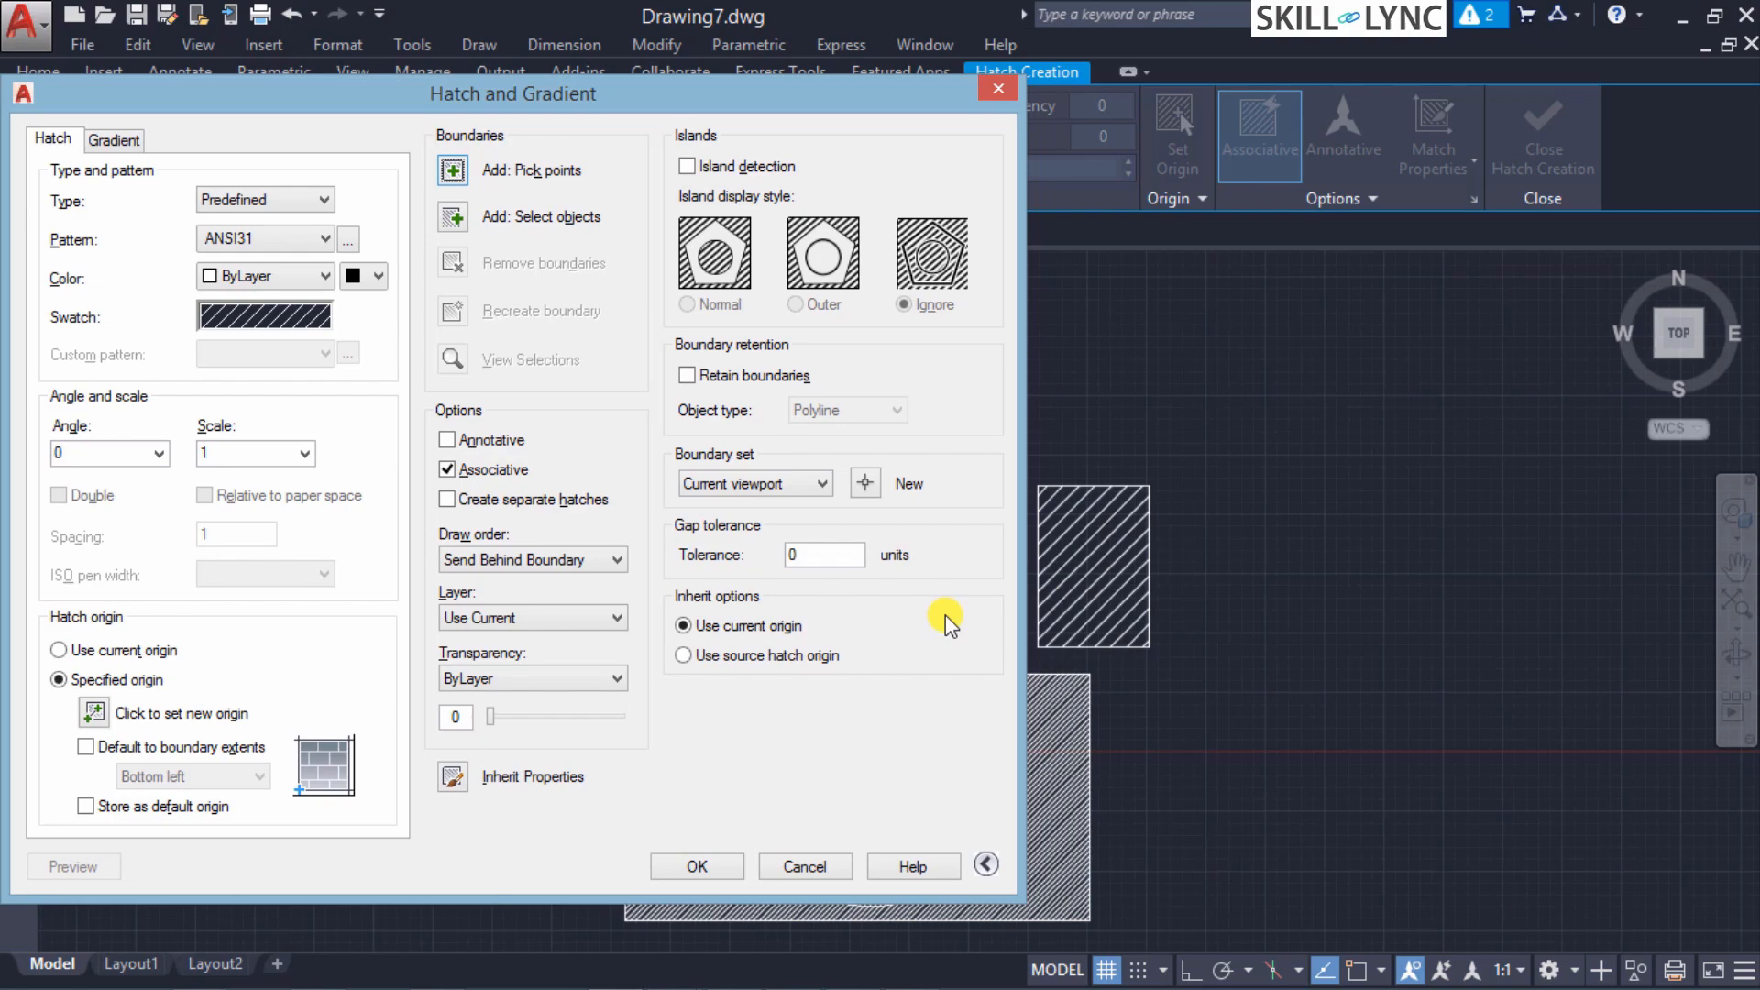
pyautogui.click(702, 867)
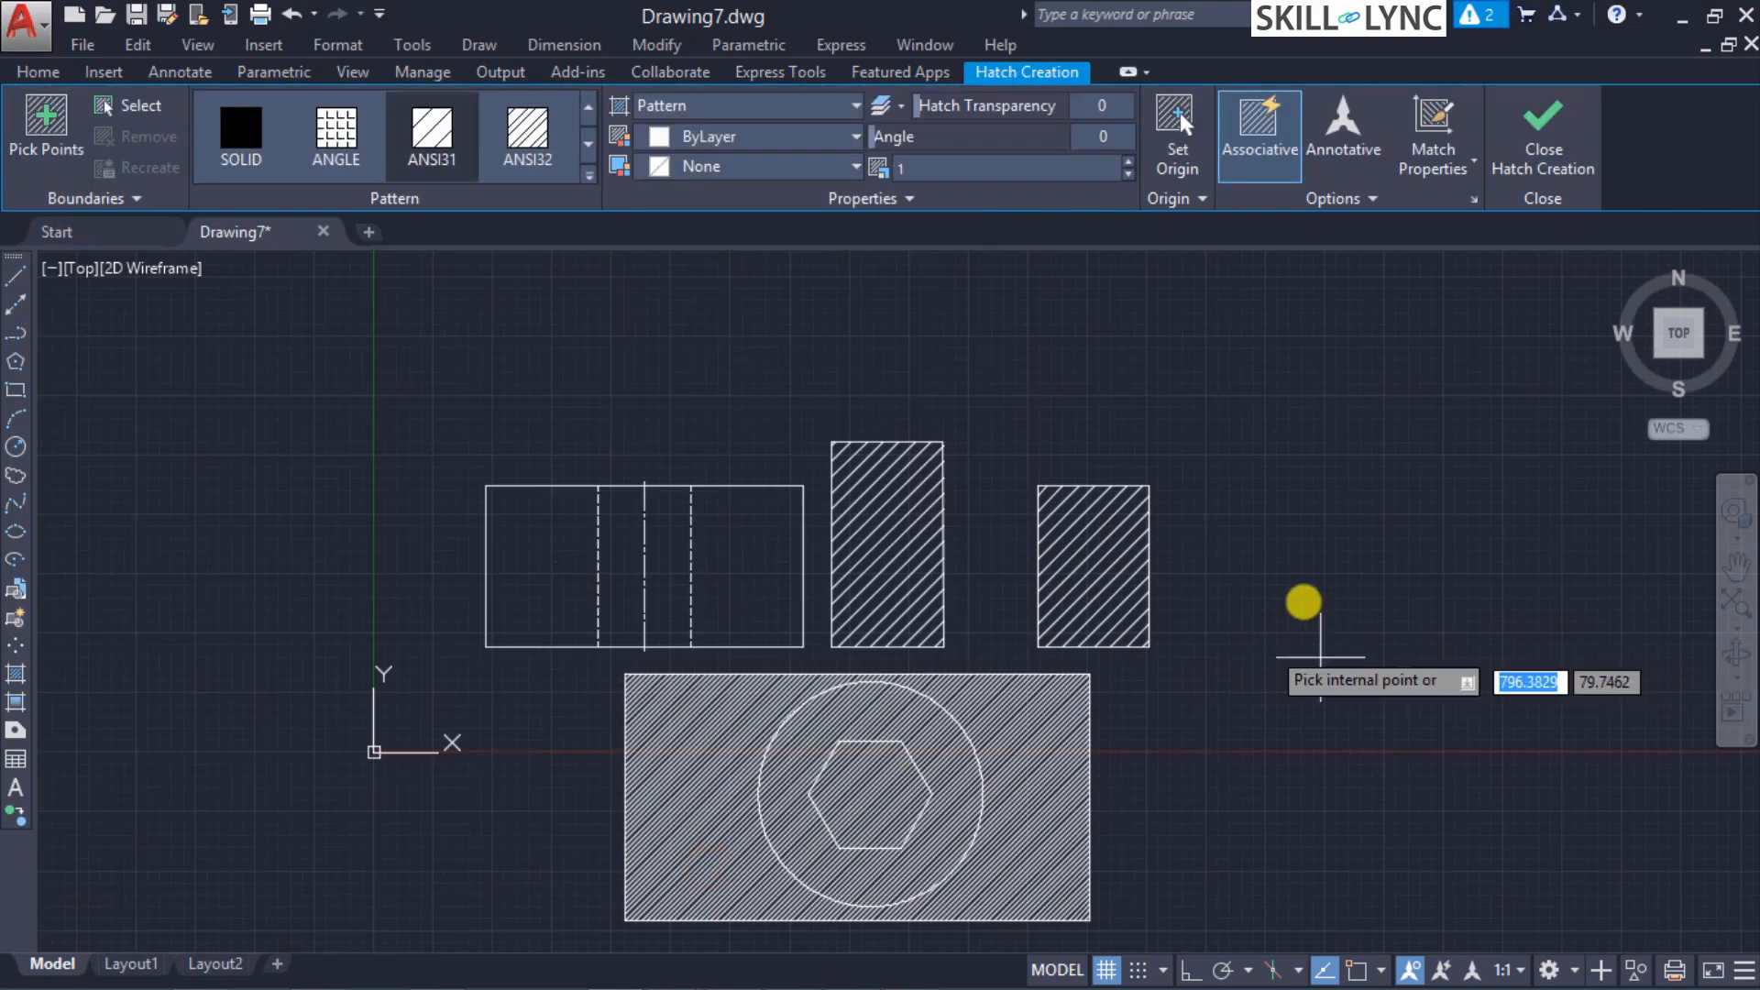
pyautogui.press('Return')
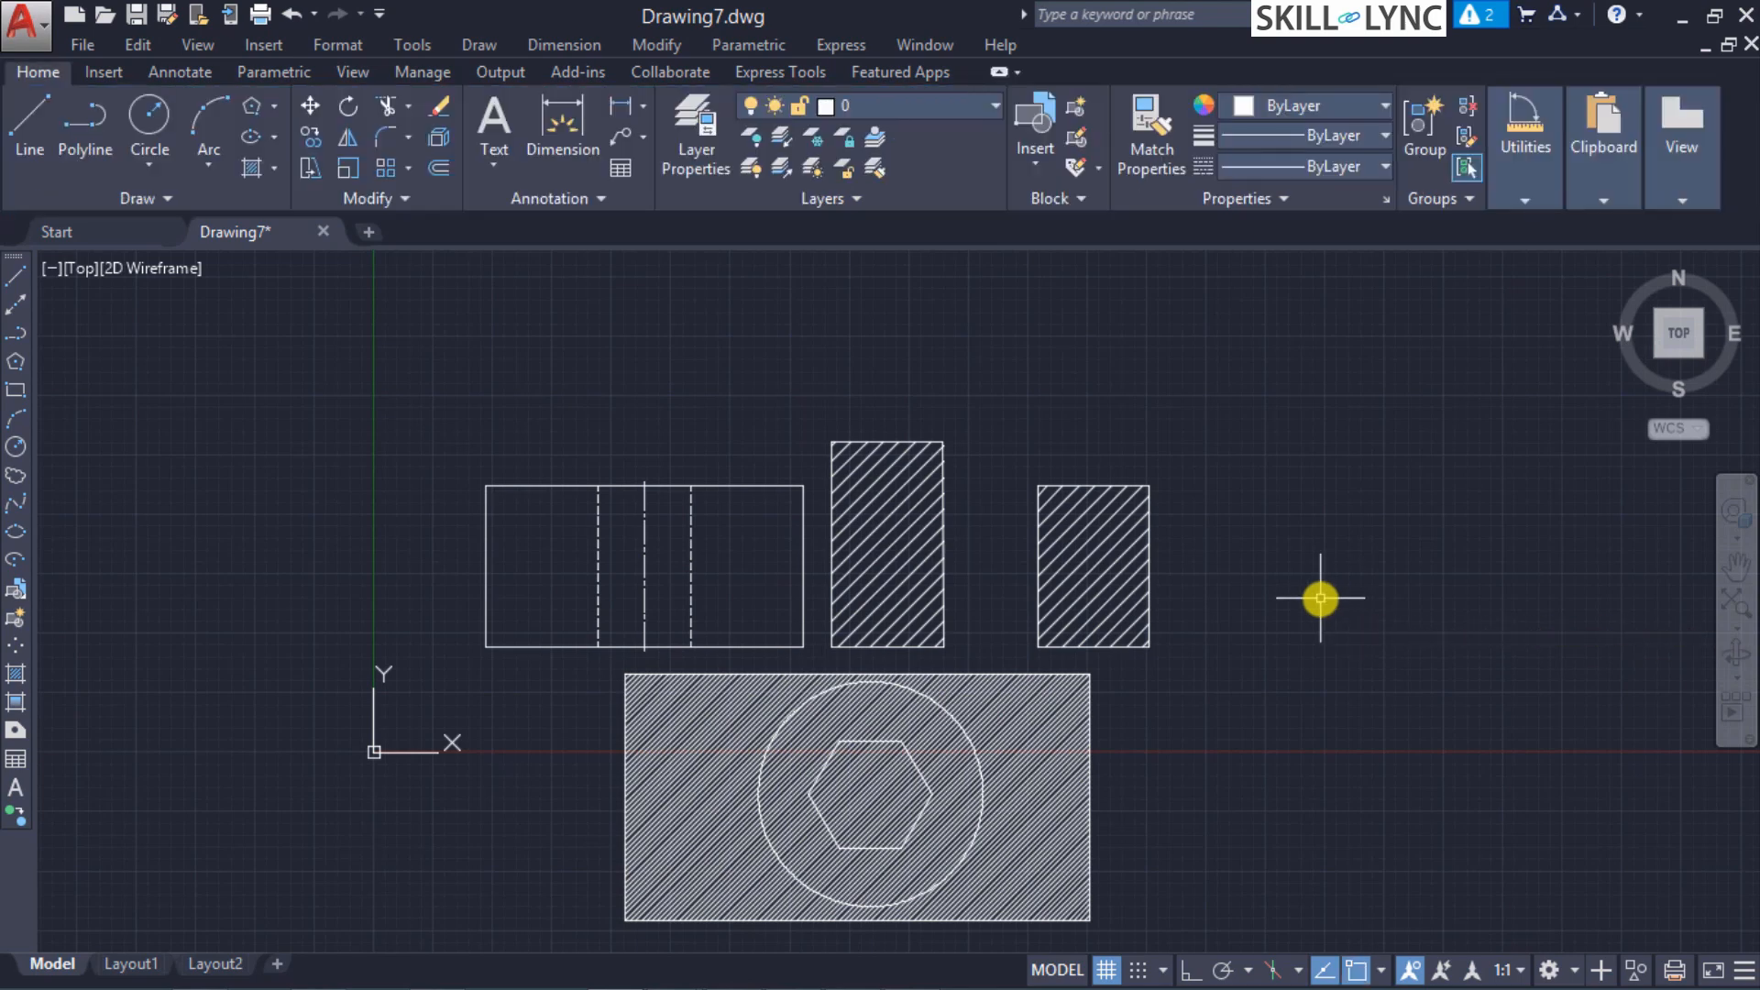
# Step: With Ortho on, draw an open square beside the hatched shapes: lines 190 down, 190 right, 190 up and 180 left, leaving a corner gap
pyautogui.write('line')
pyautogui.press('Return')
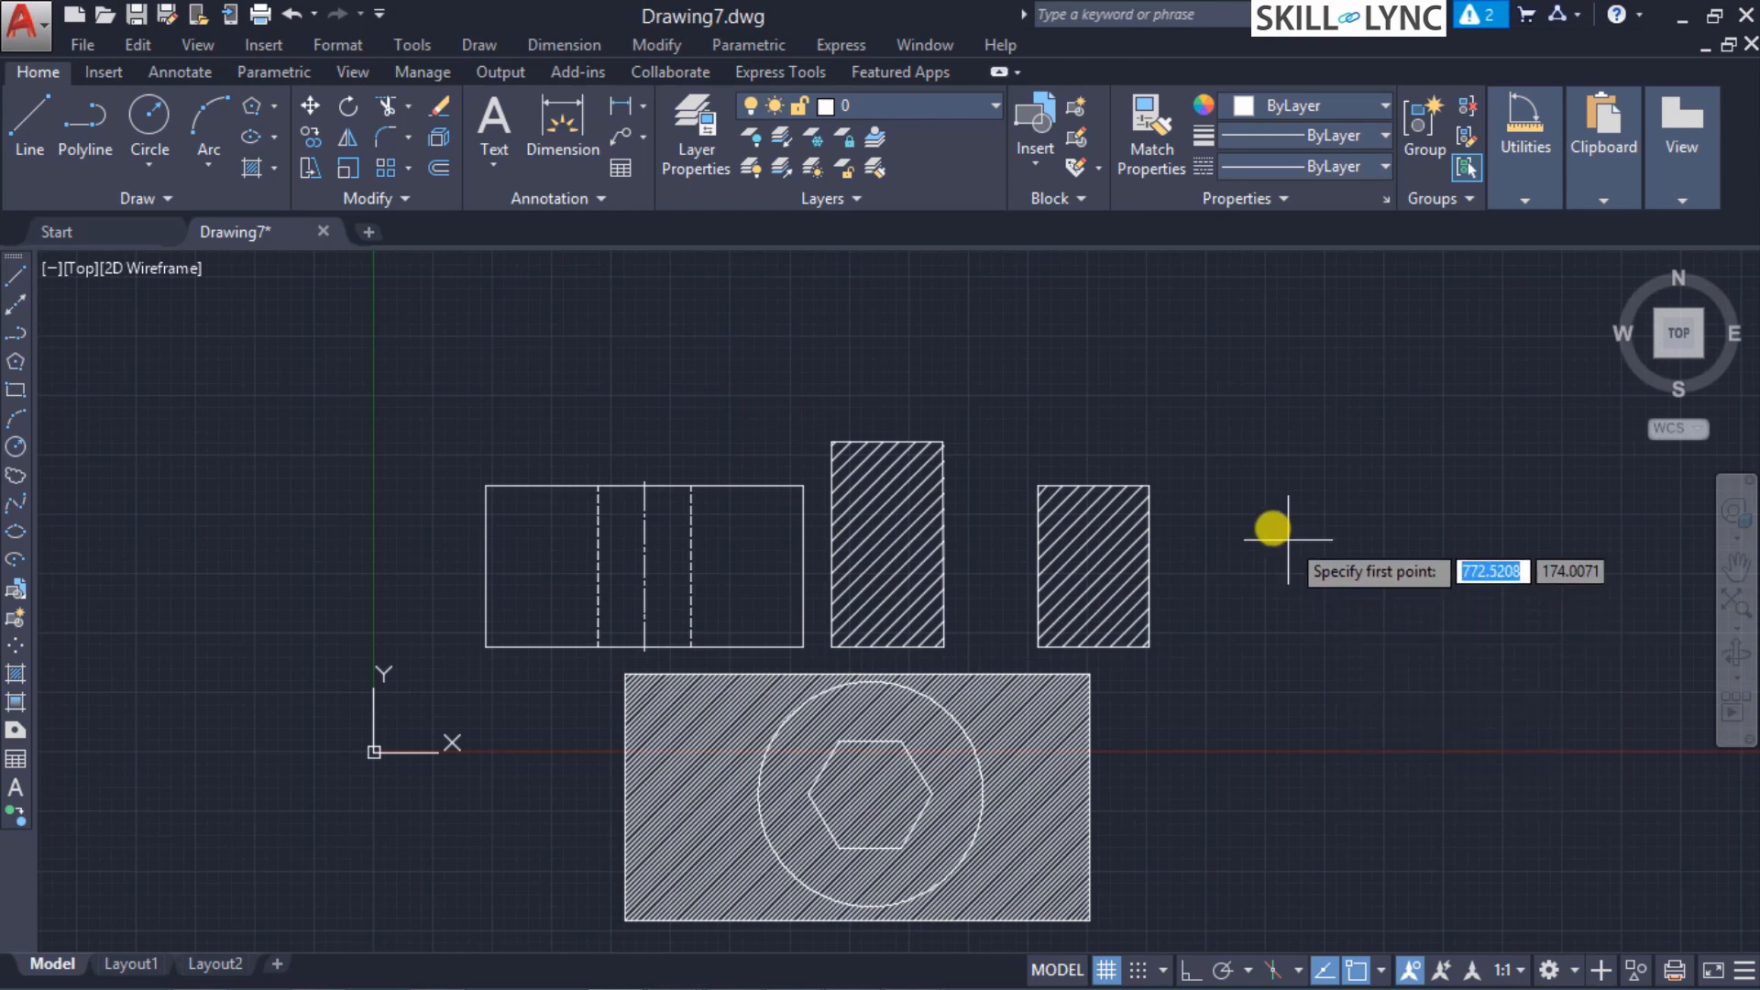
pyautogui.click(1249, 504)
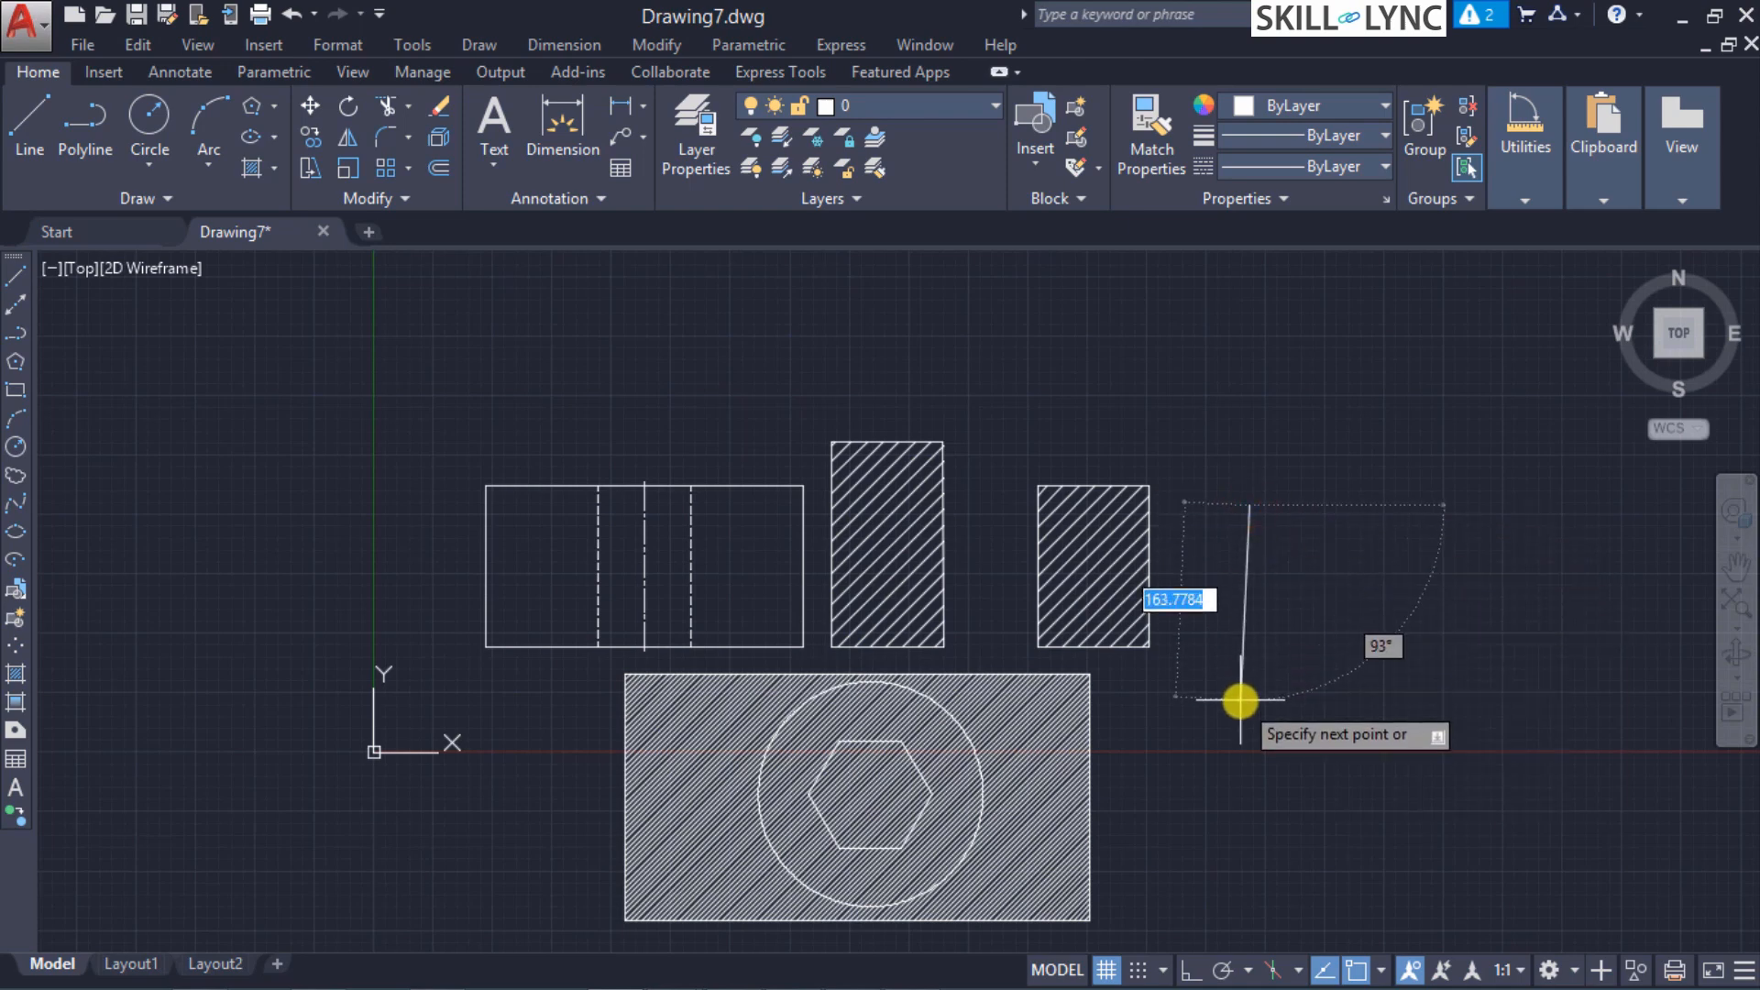
pyautogui.press('F8')
pyautogui.write('190')
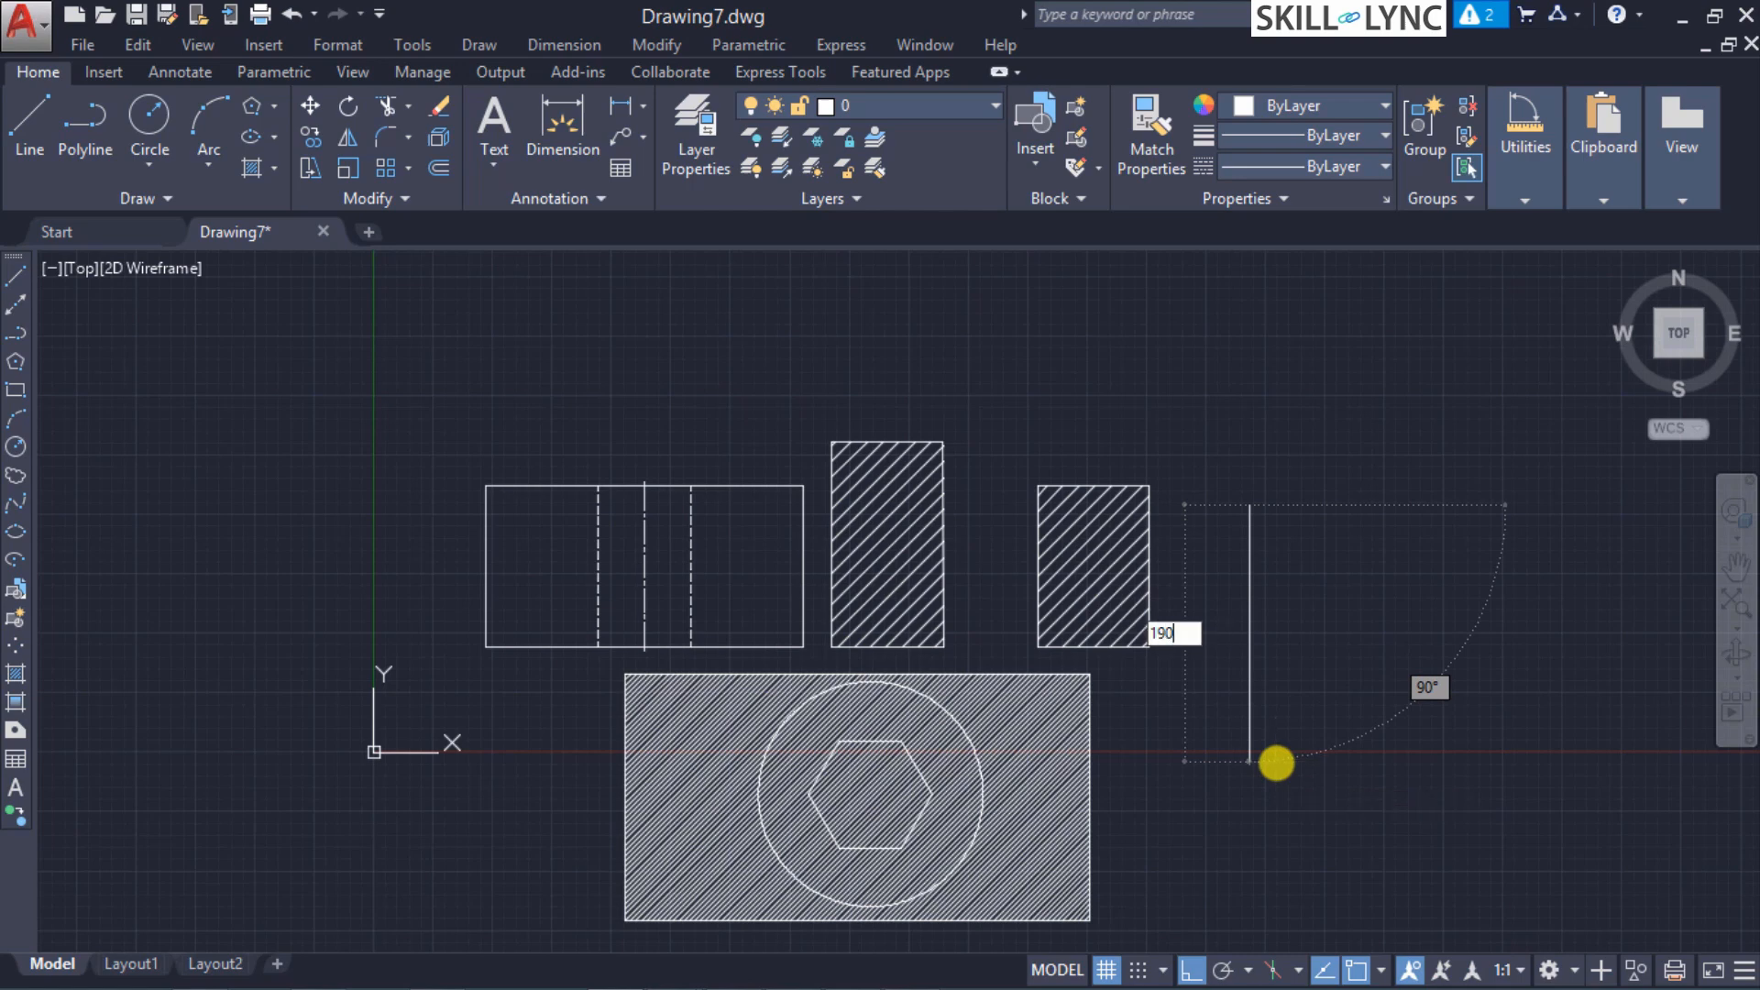
pyautogui.press('Return')
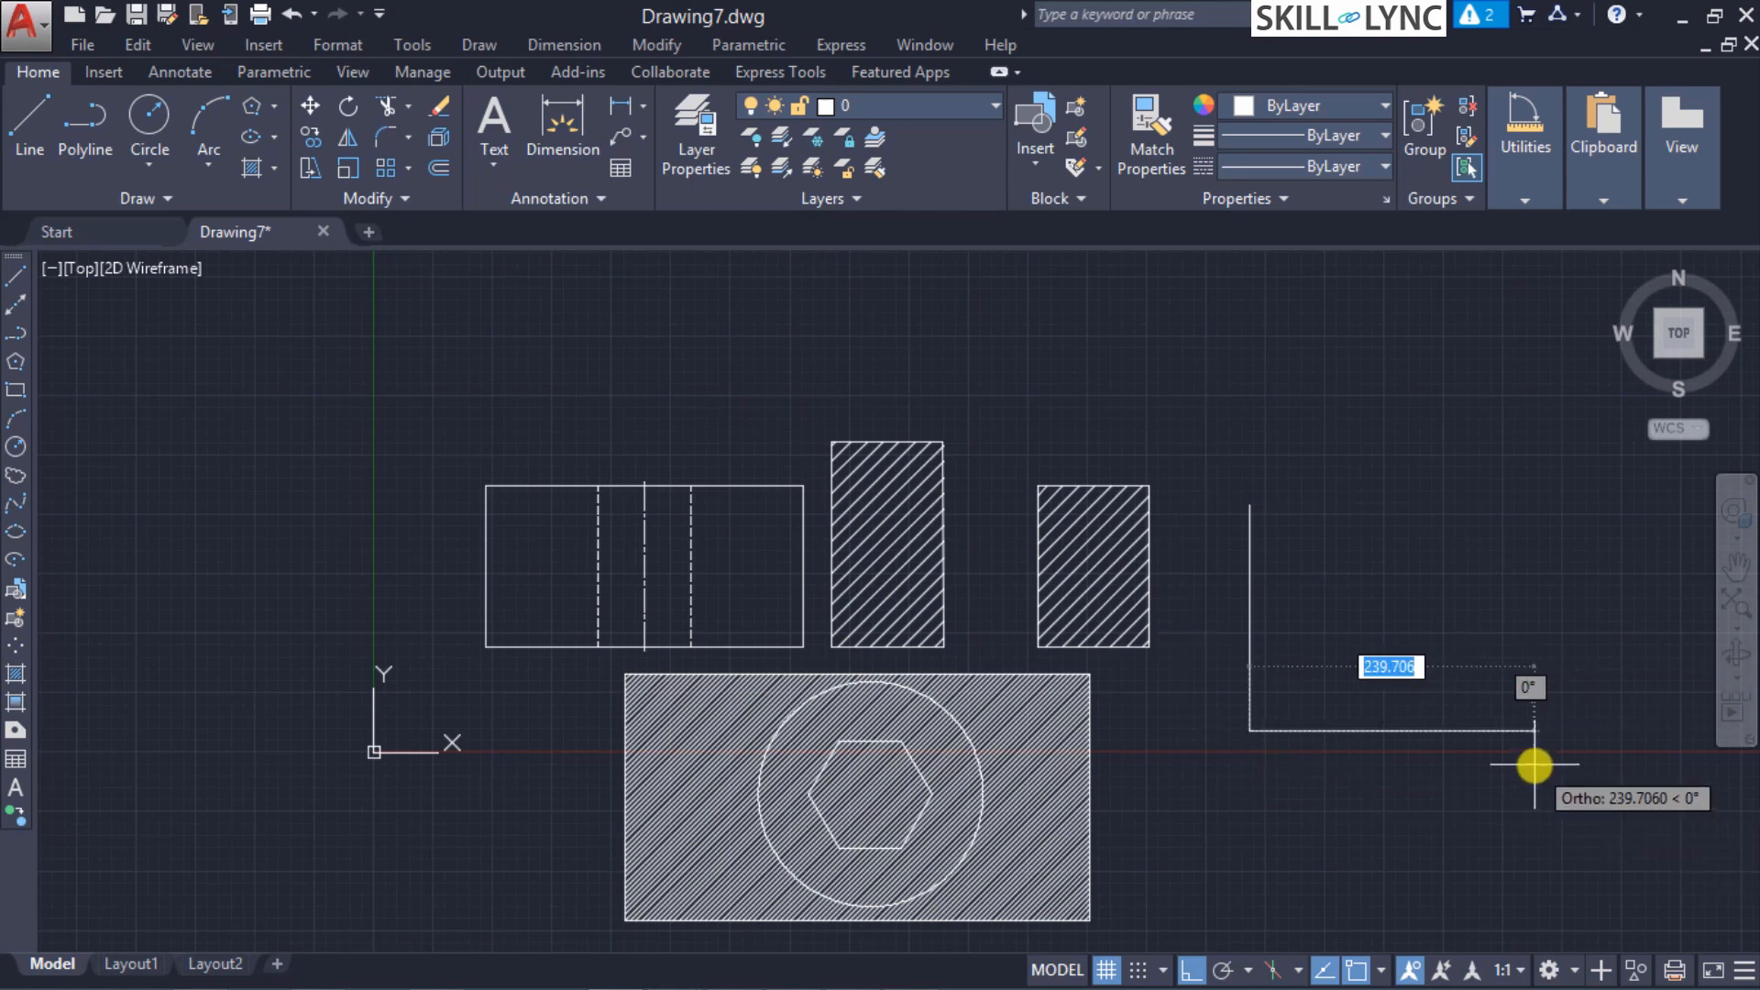
pyautogui.write('190')
pyautogui.press('Return')
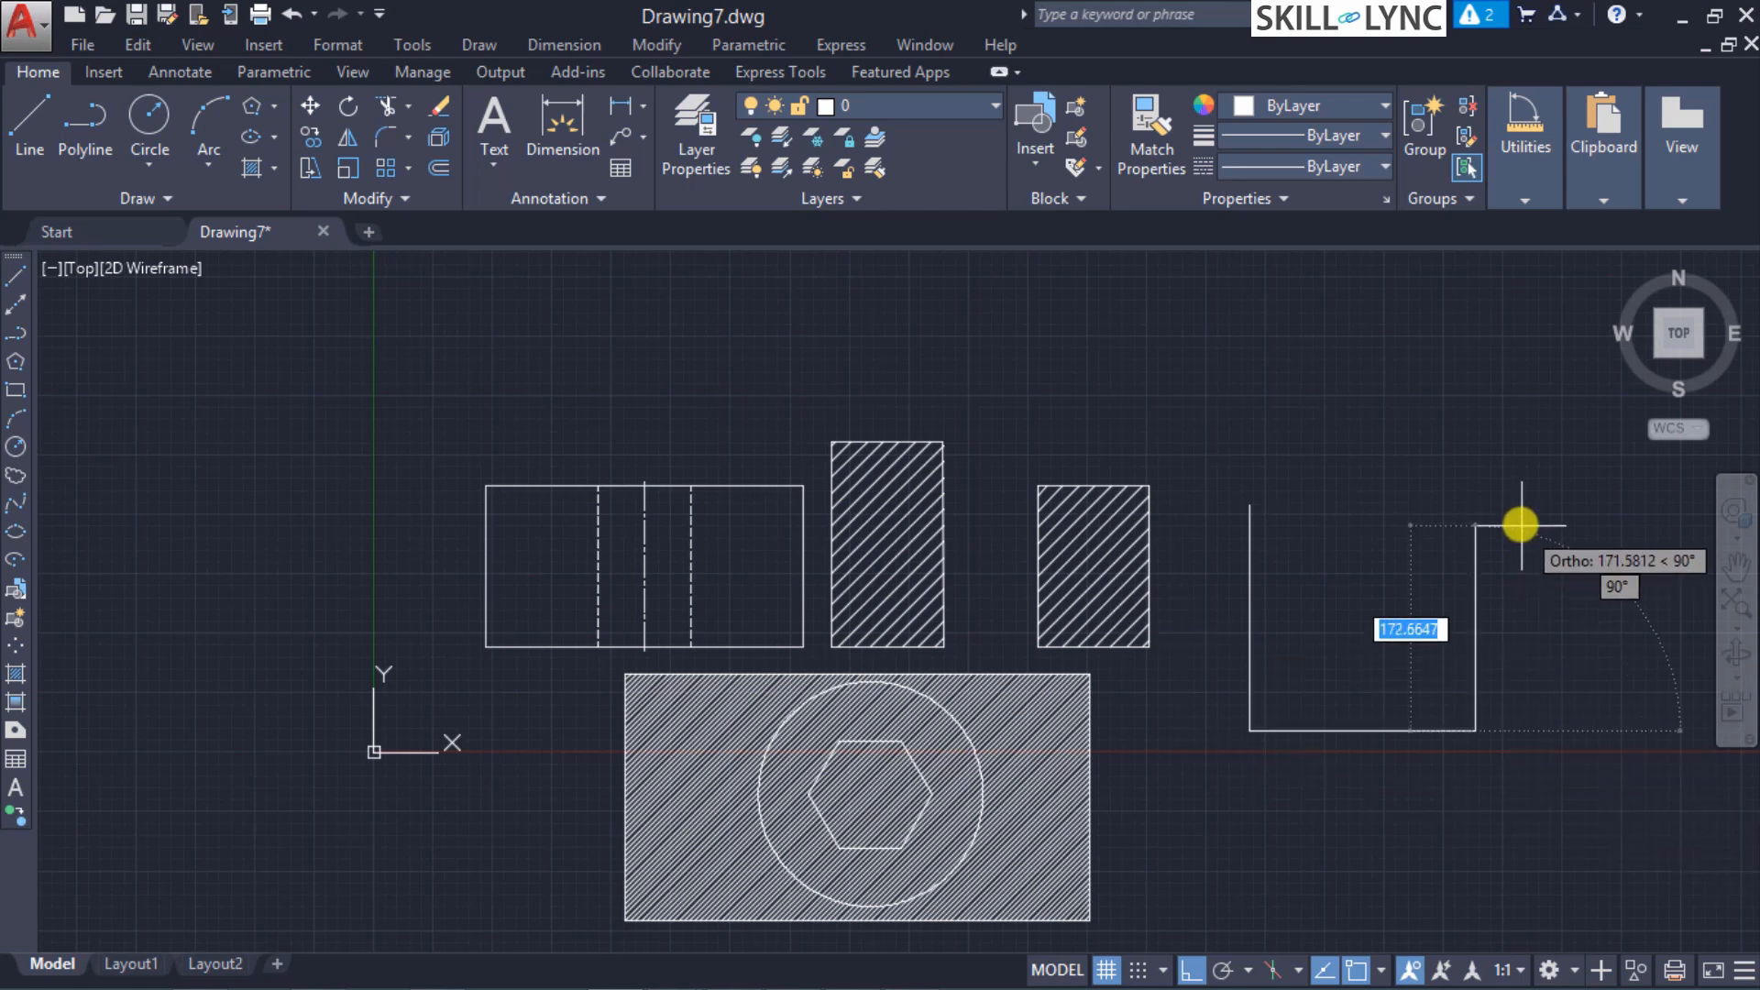
pyautogui.write('190')
pyautogui.press('Return')
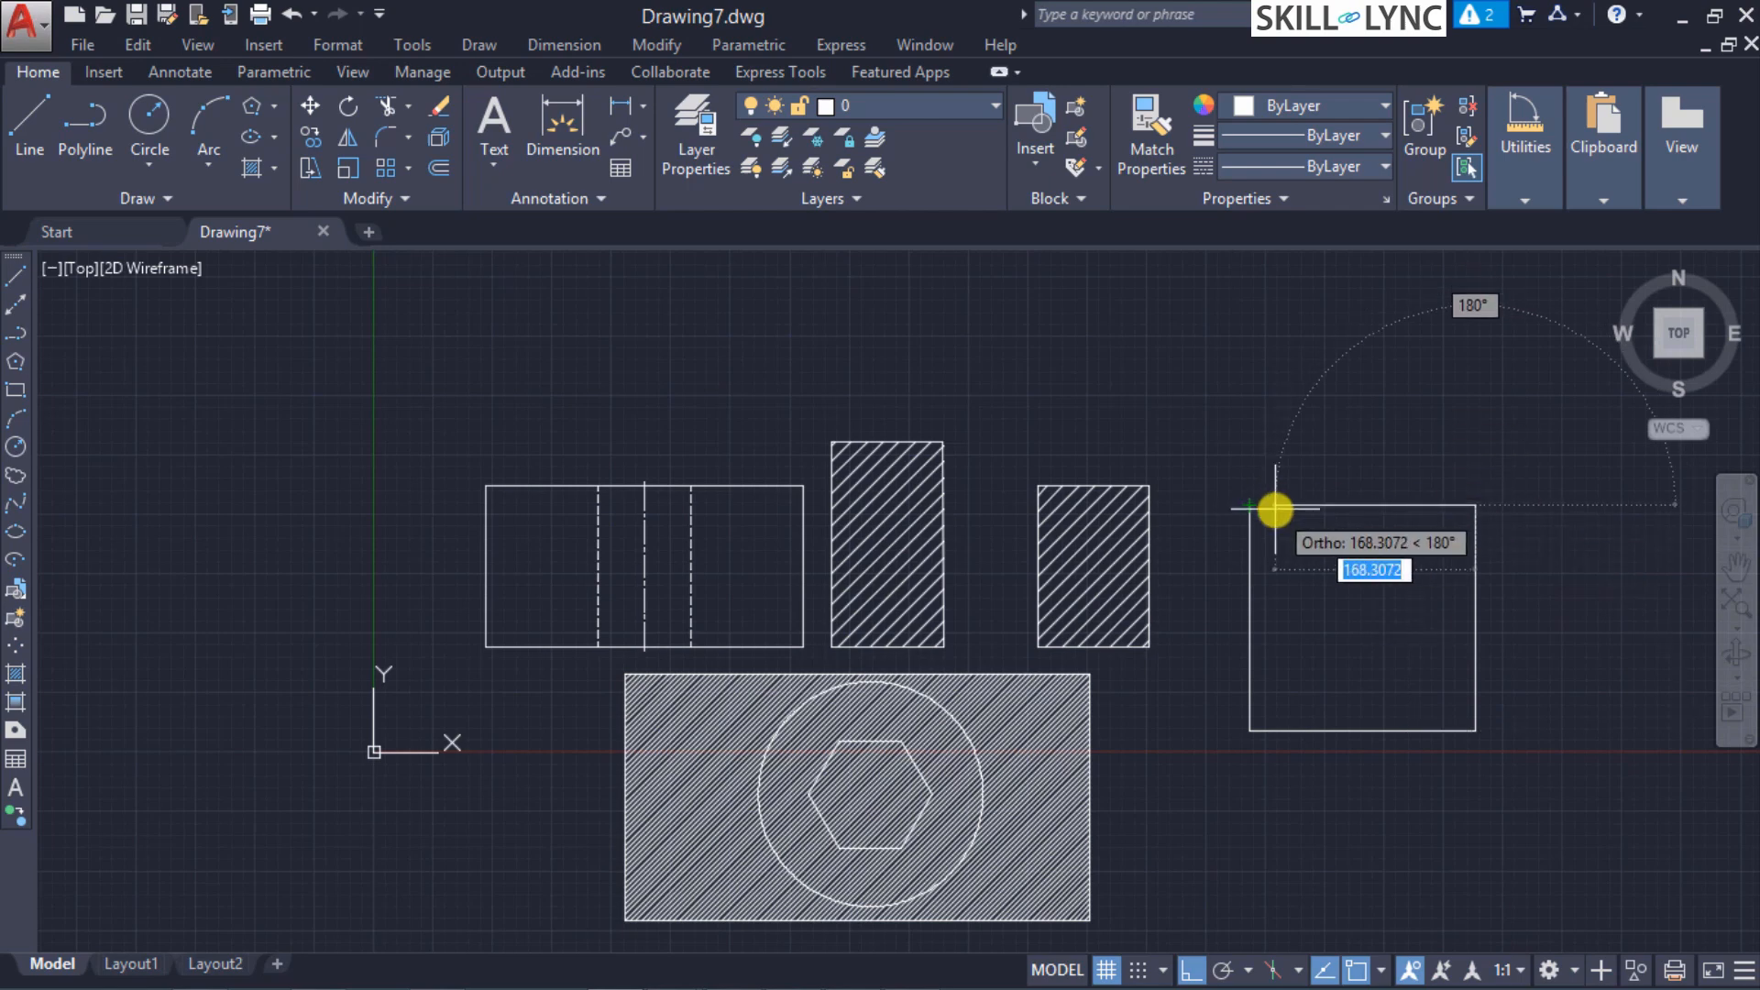
pyautogui.write('180')
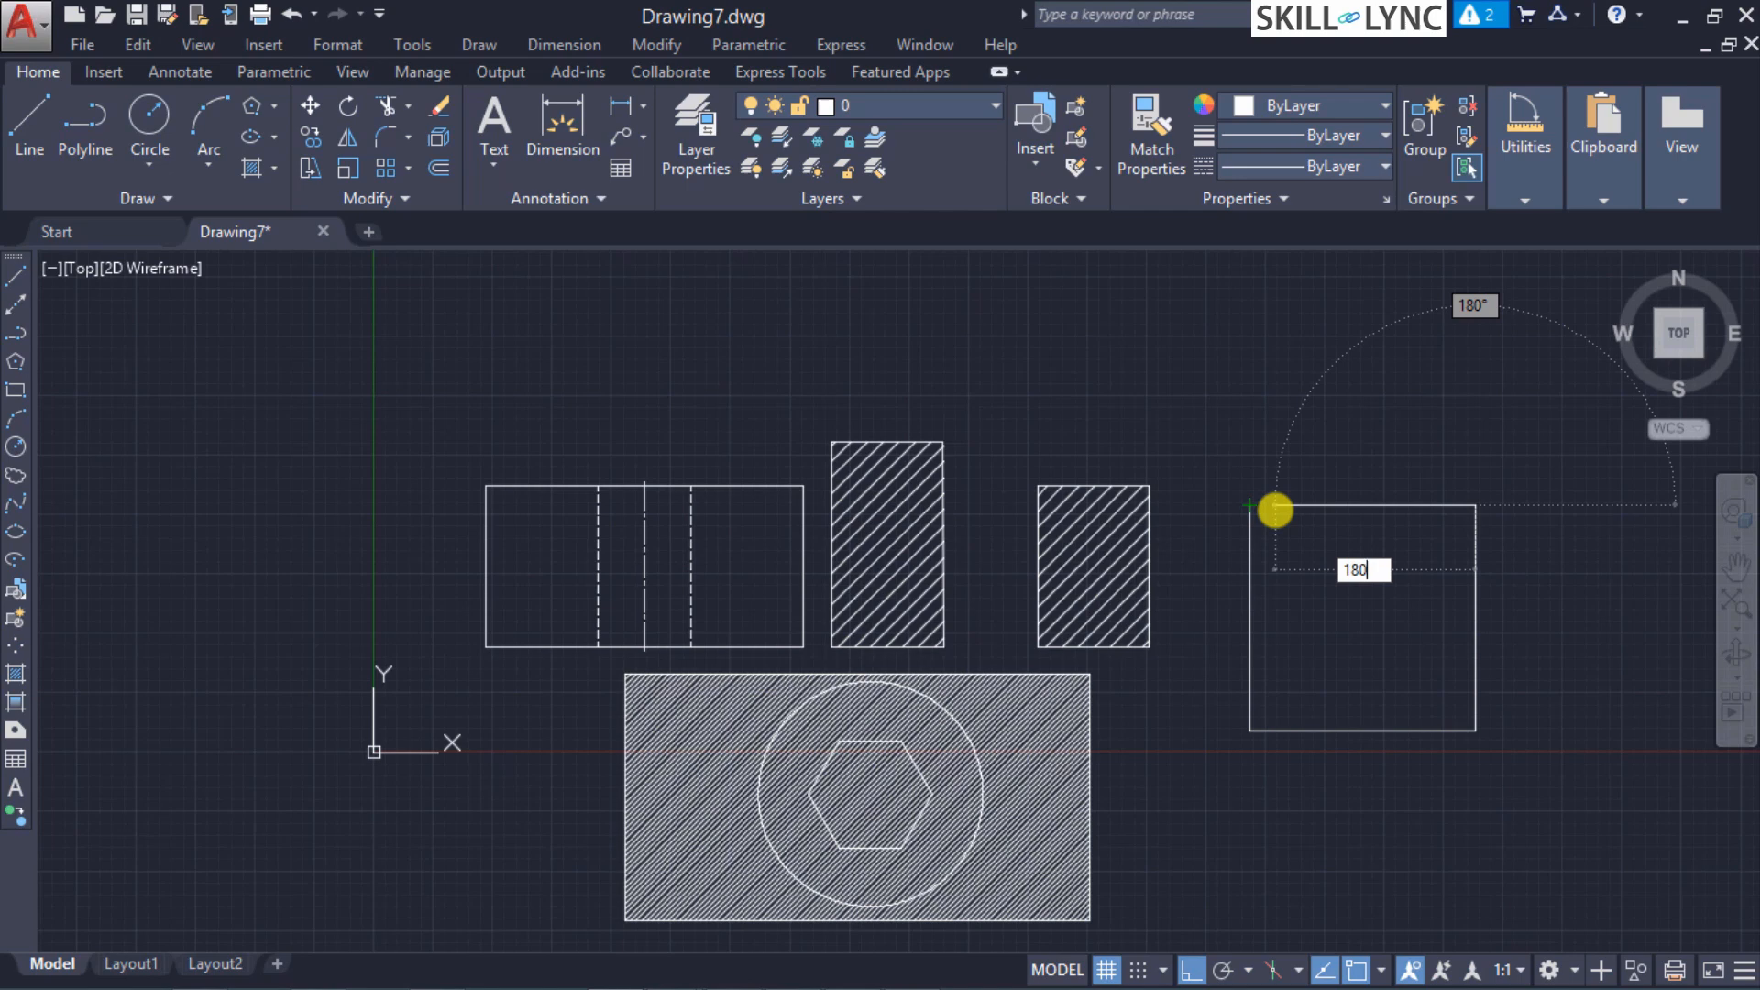
pyautogui.press('Return')
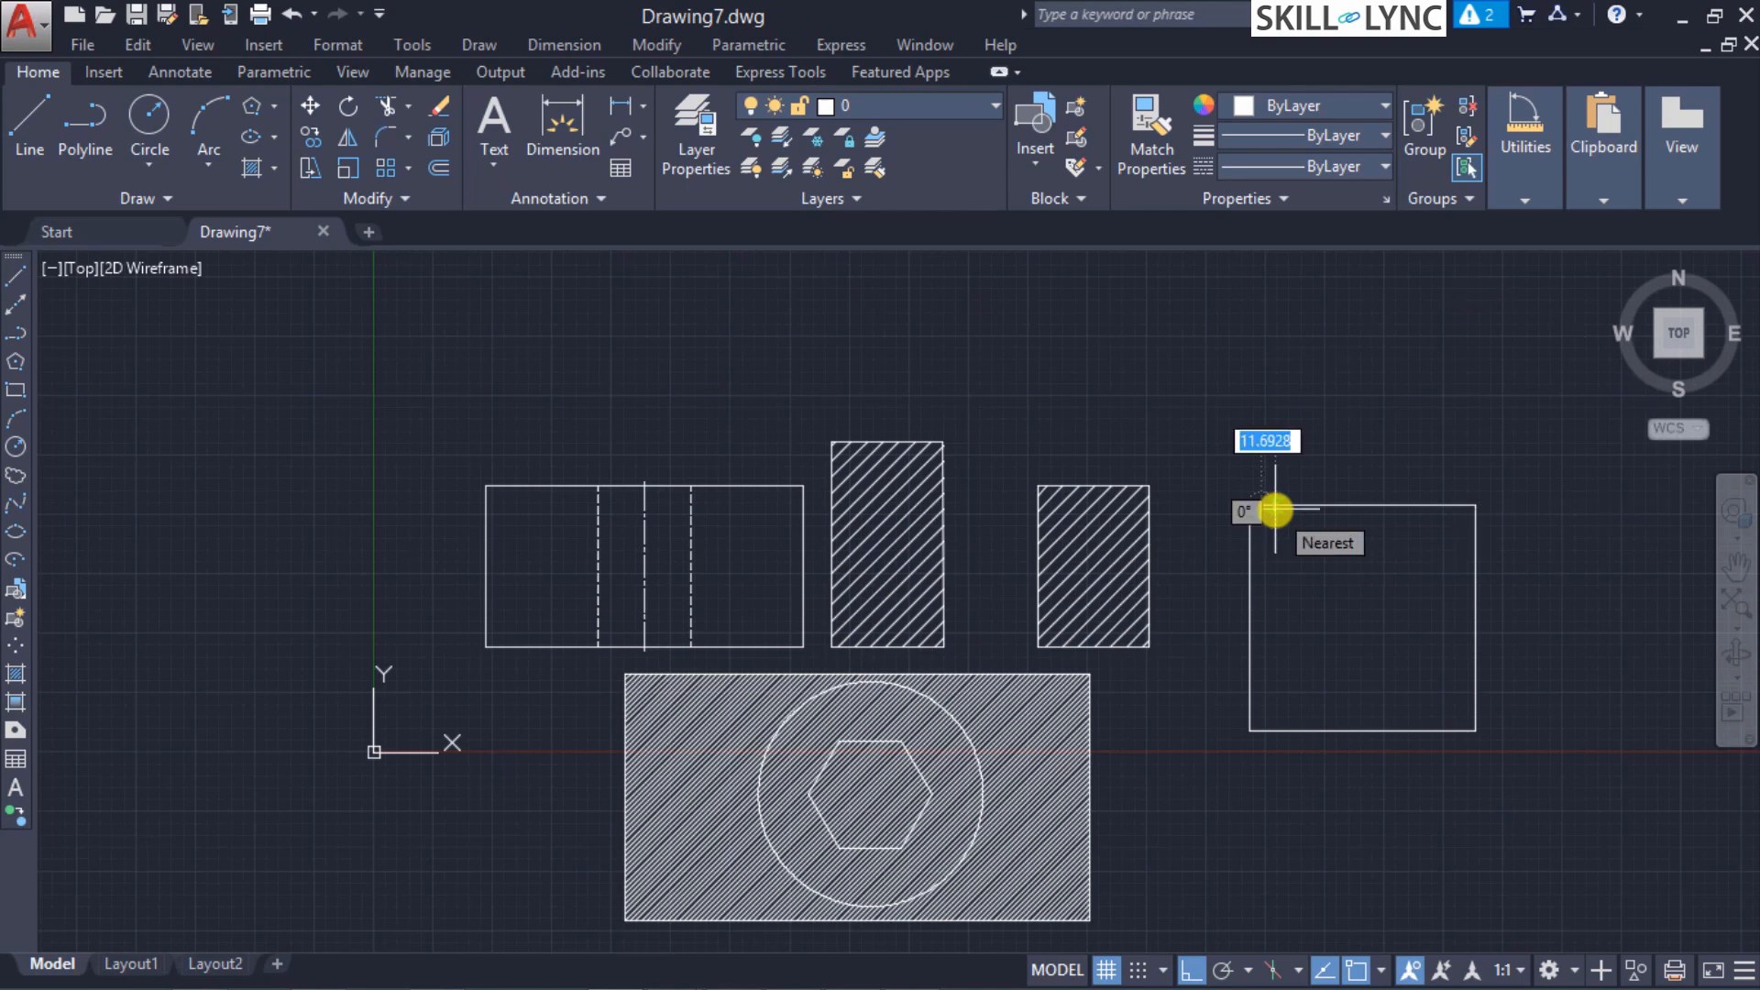
pyautogui.press('Escape')
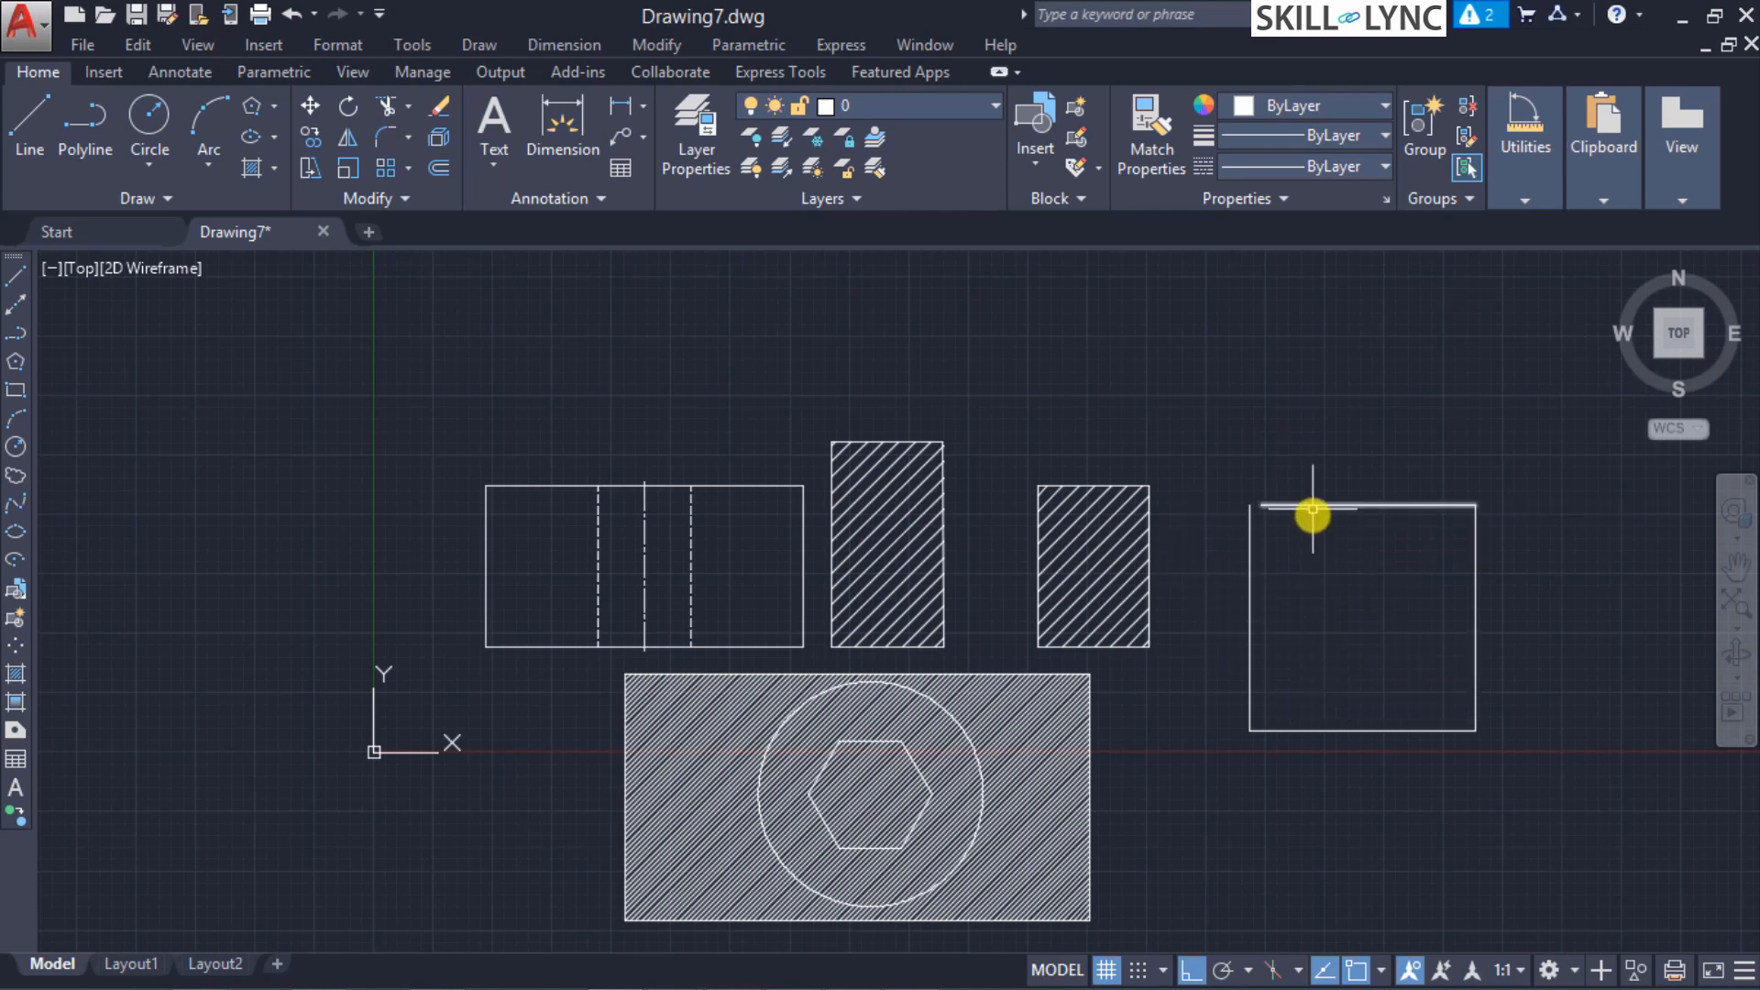
# Step: Try to hatch inside the open square, read the boundary error details, and inspect the gap at its upper-left corner
pyautogui.write('hatch')
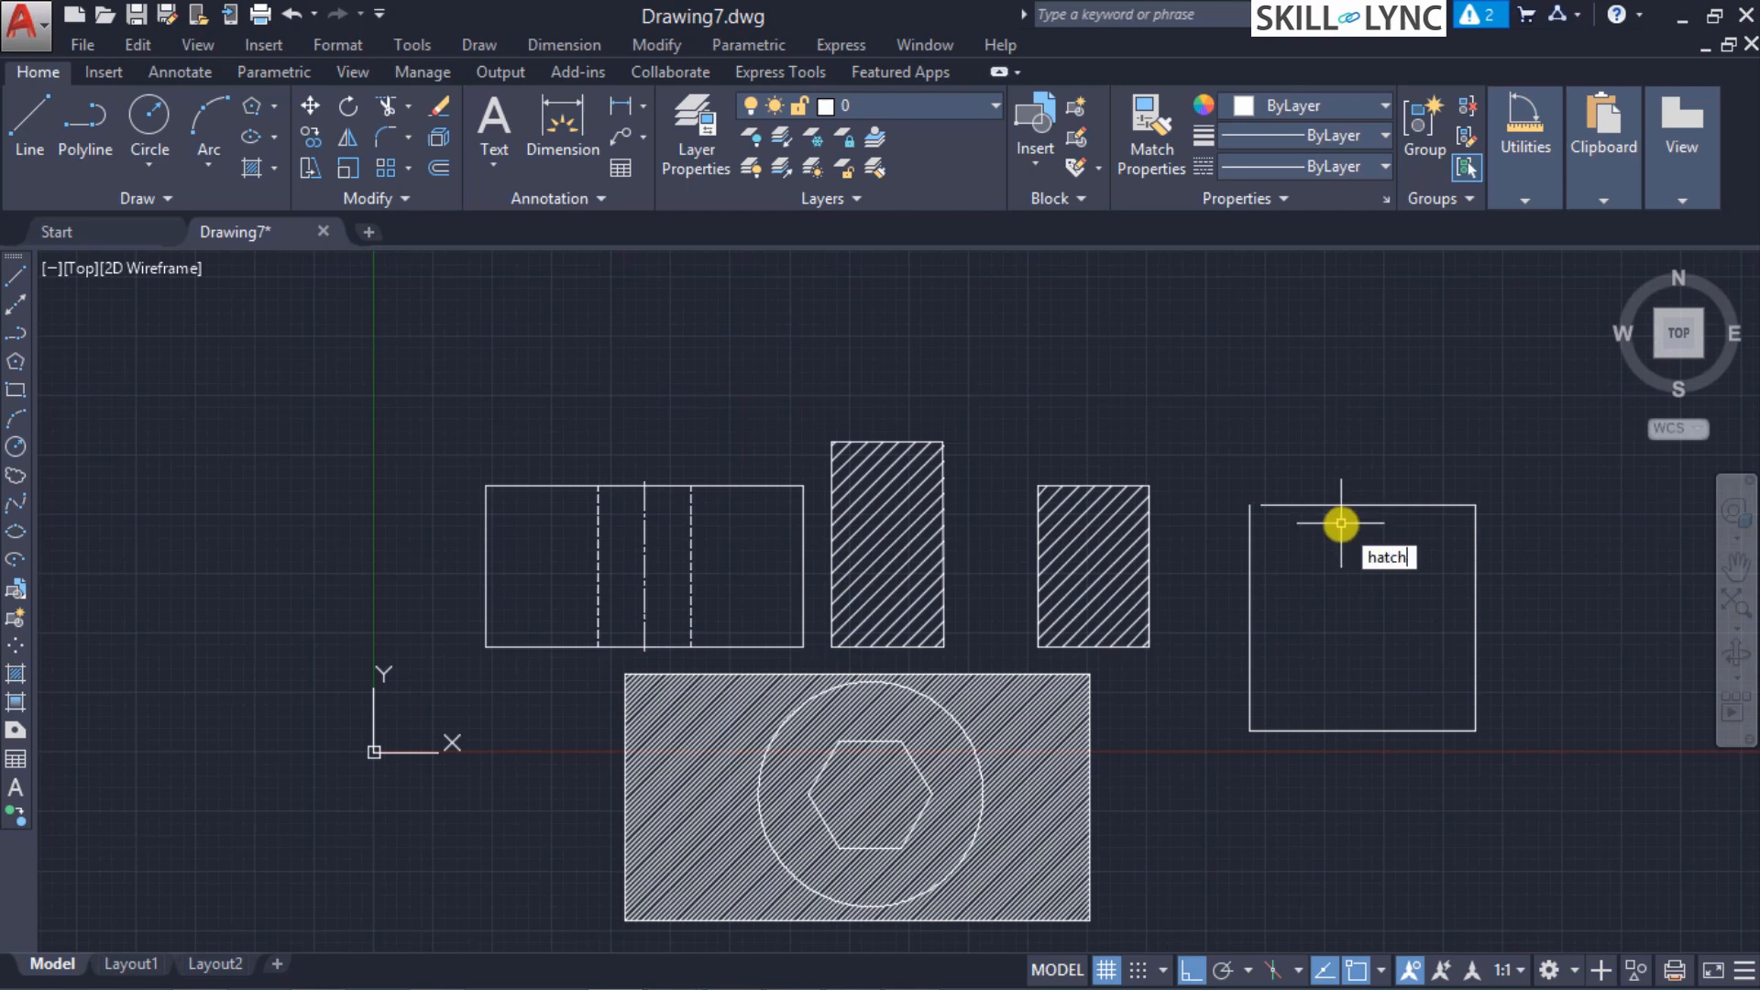
pyautogui.press('Return')
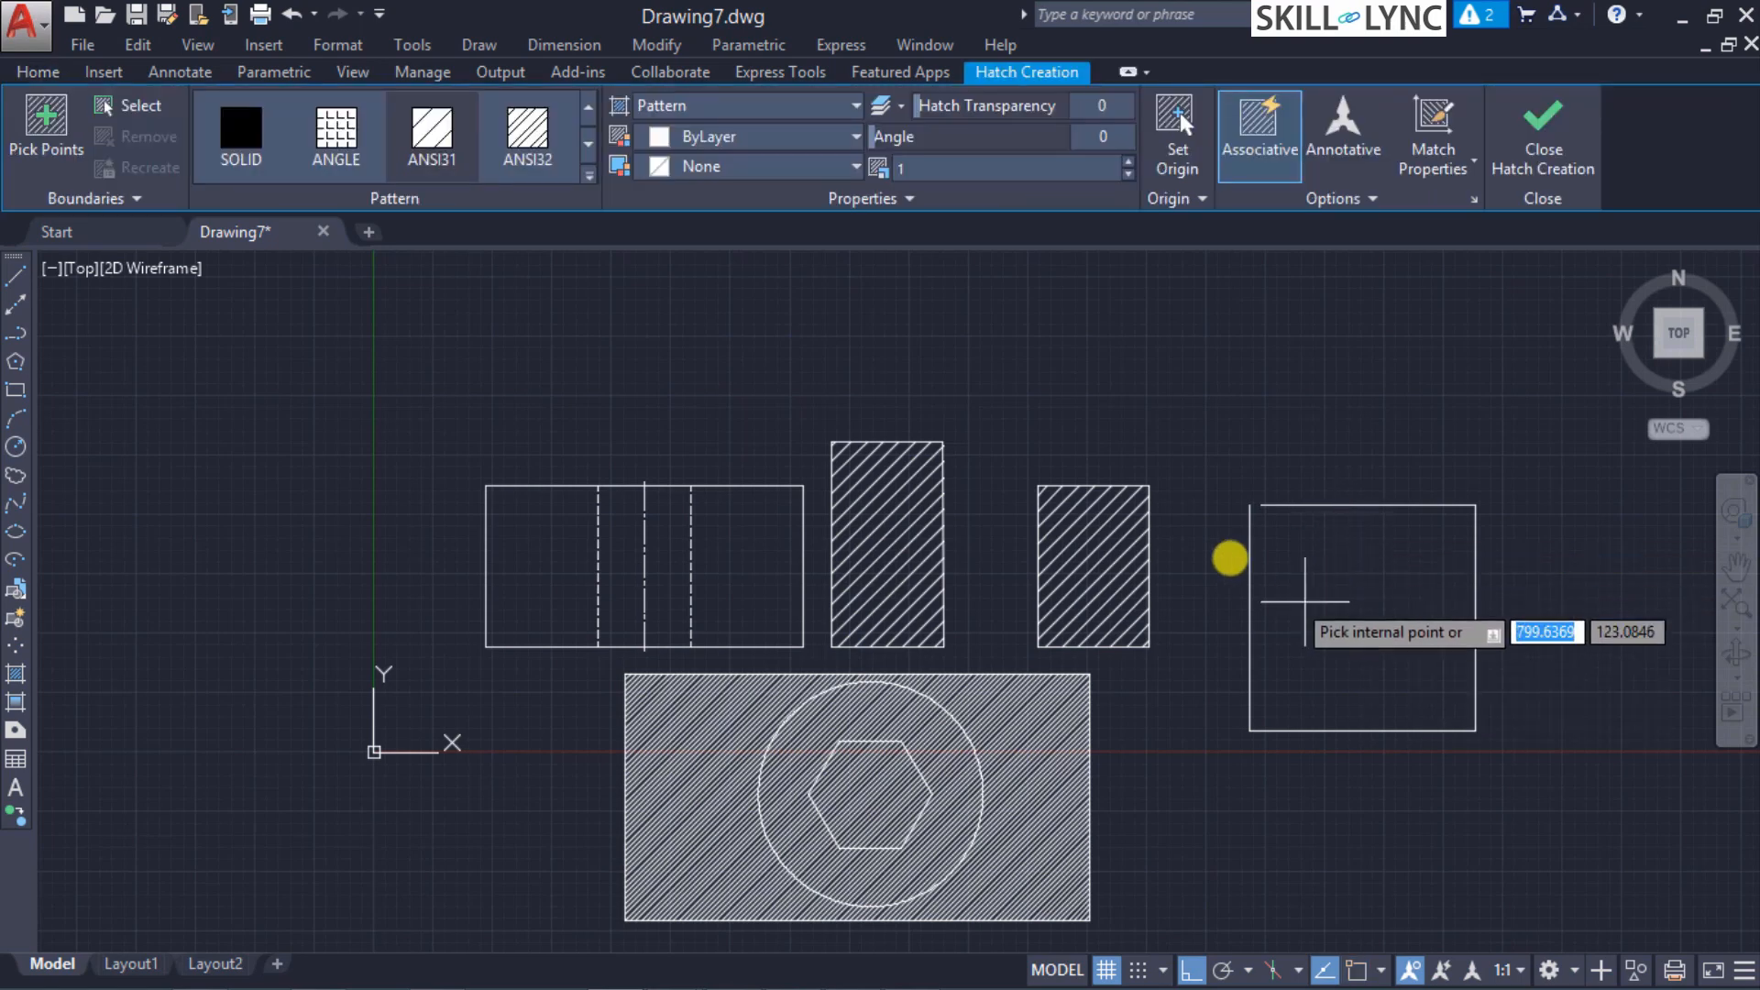
pyautogui.click(1346, 605)
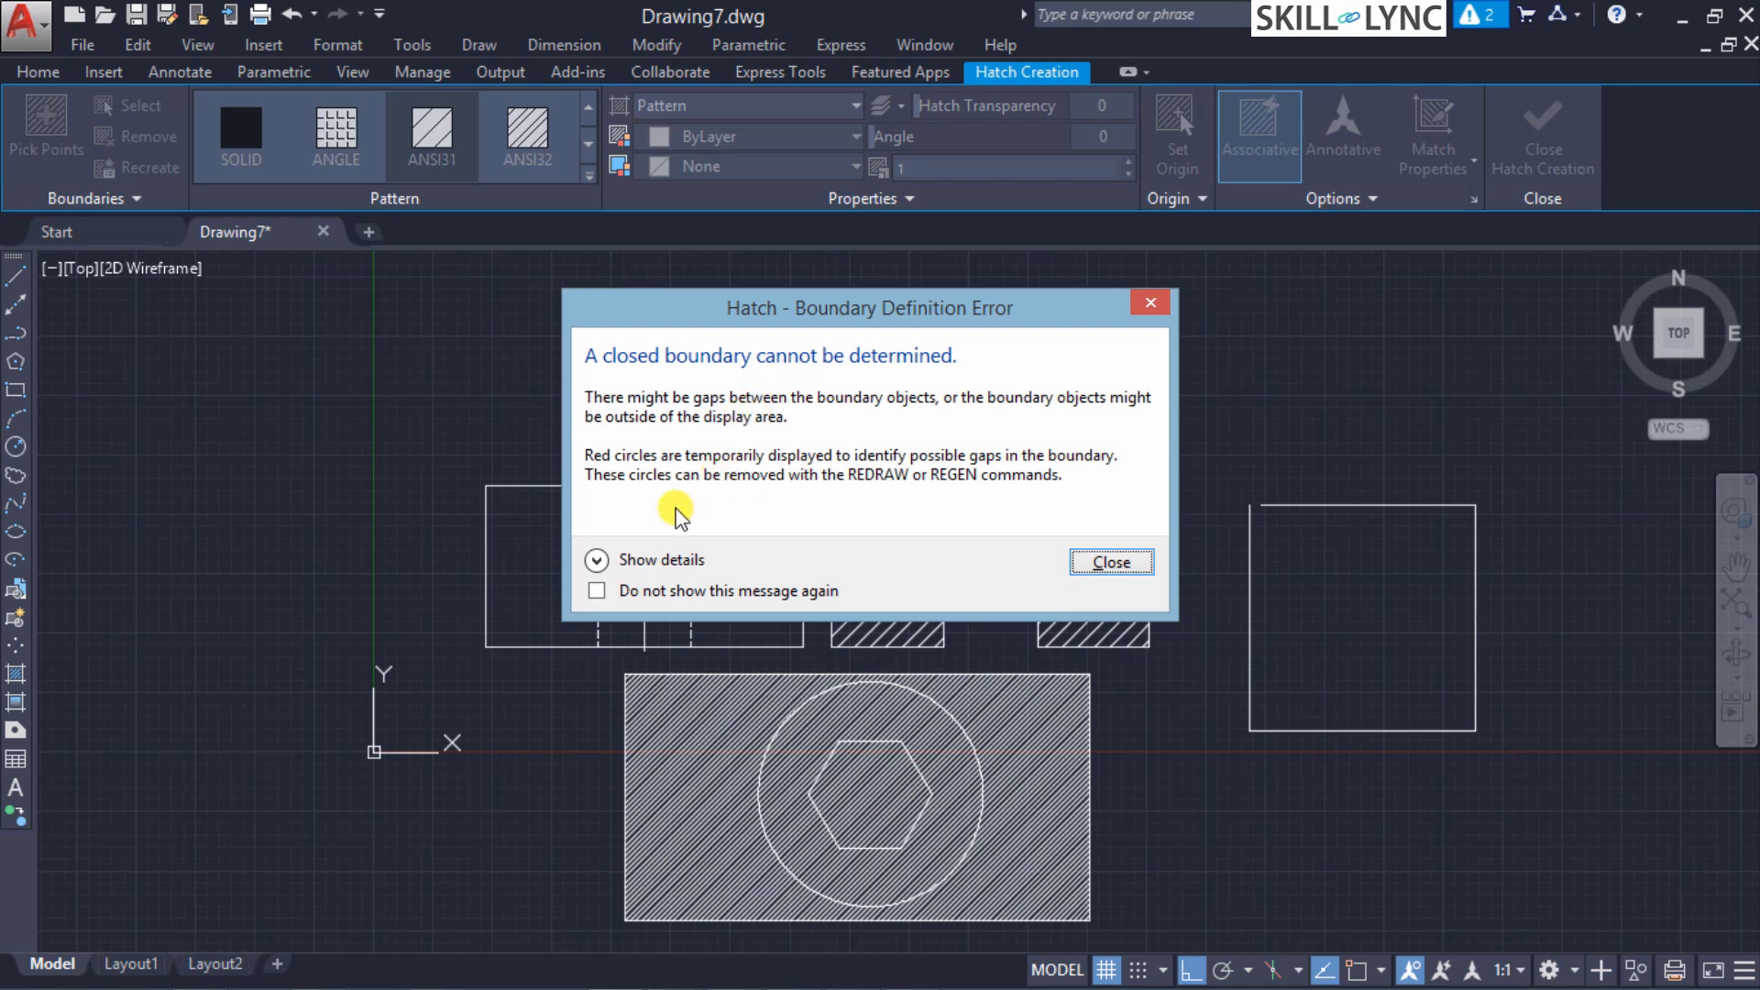
pyautogui.click(639, 561)
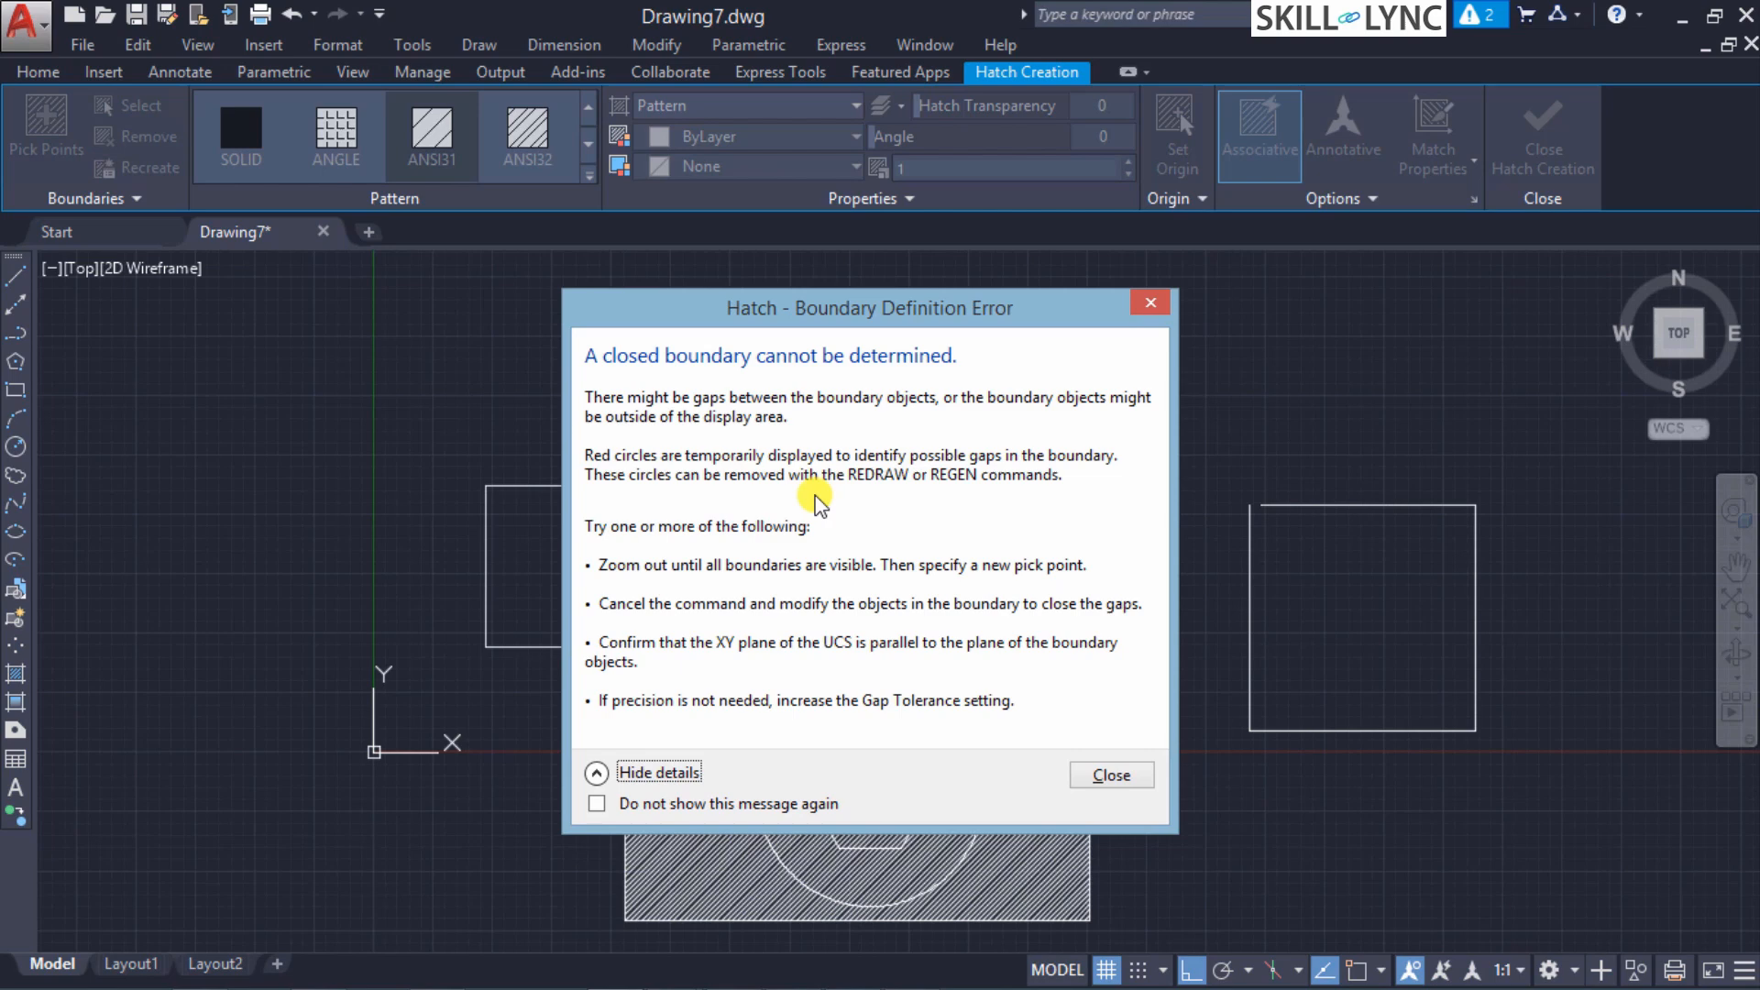
pyautogui.click(1132, 781)
pyautogui.scroll(8, 1292, 496)
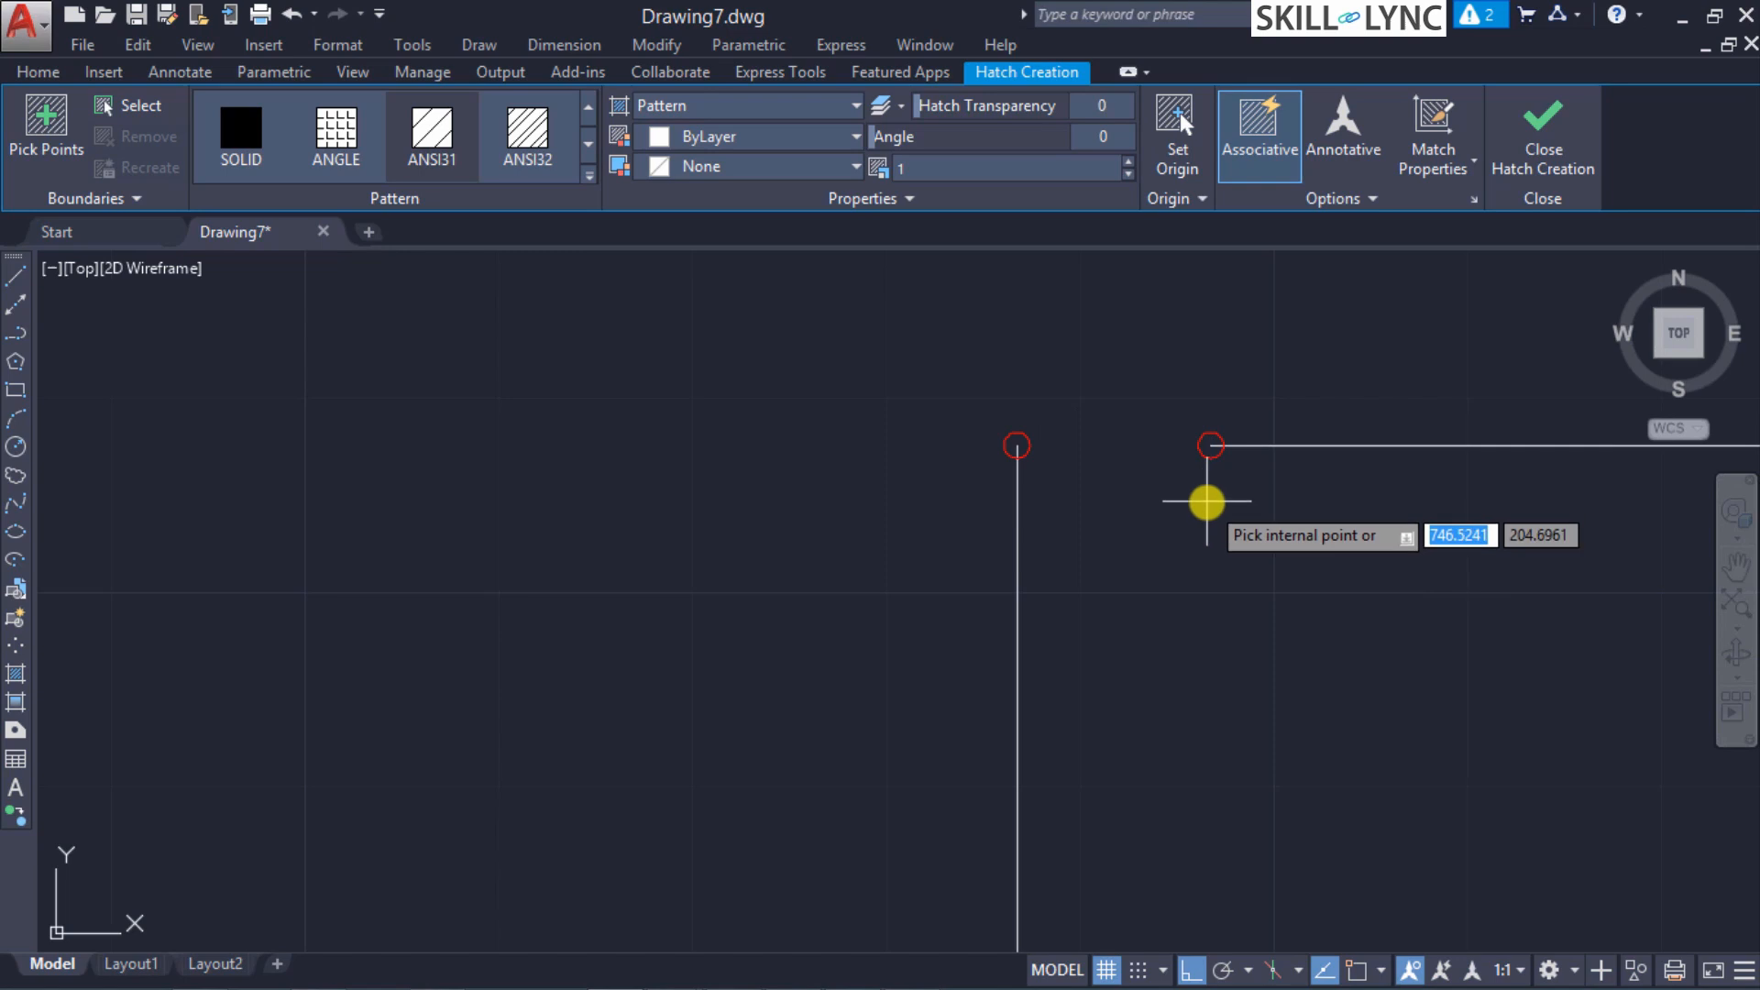
# Step: Pick a hatch point beside the square's open corner and read the suggested fixes in the boundary error details
pyautogui.click(1207, 502)
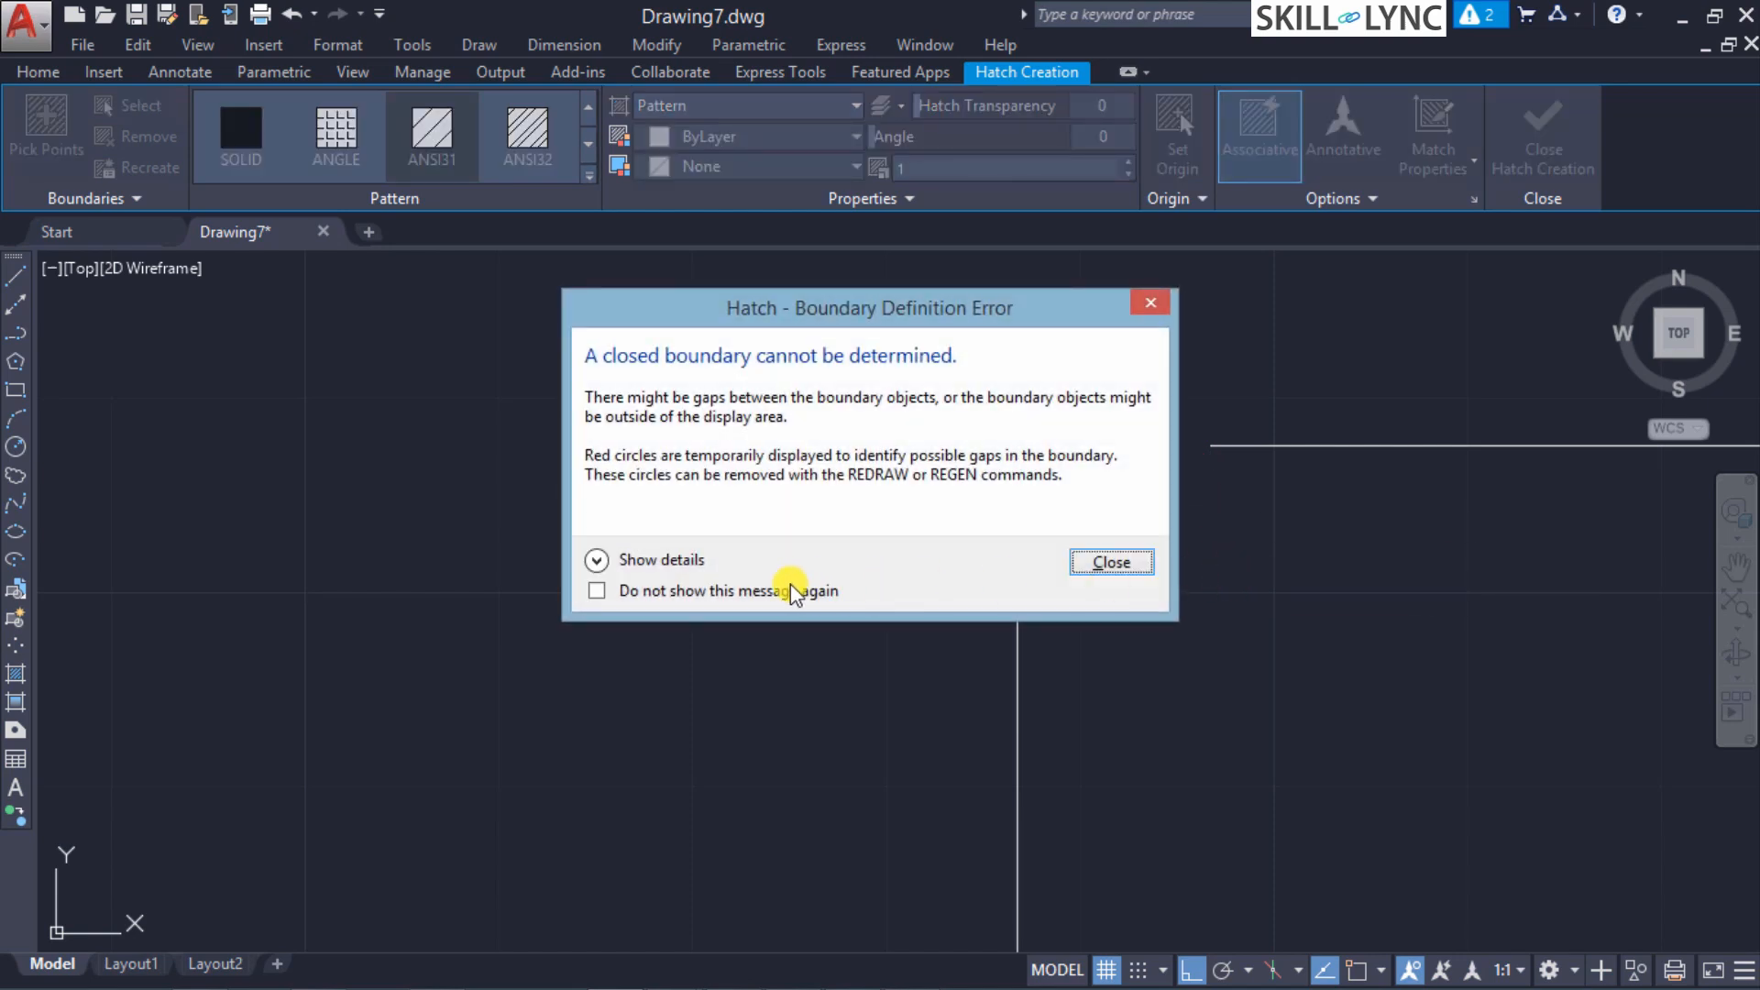
pyautogui.click(627, 559)
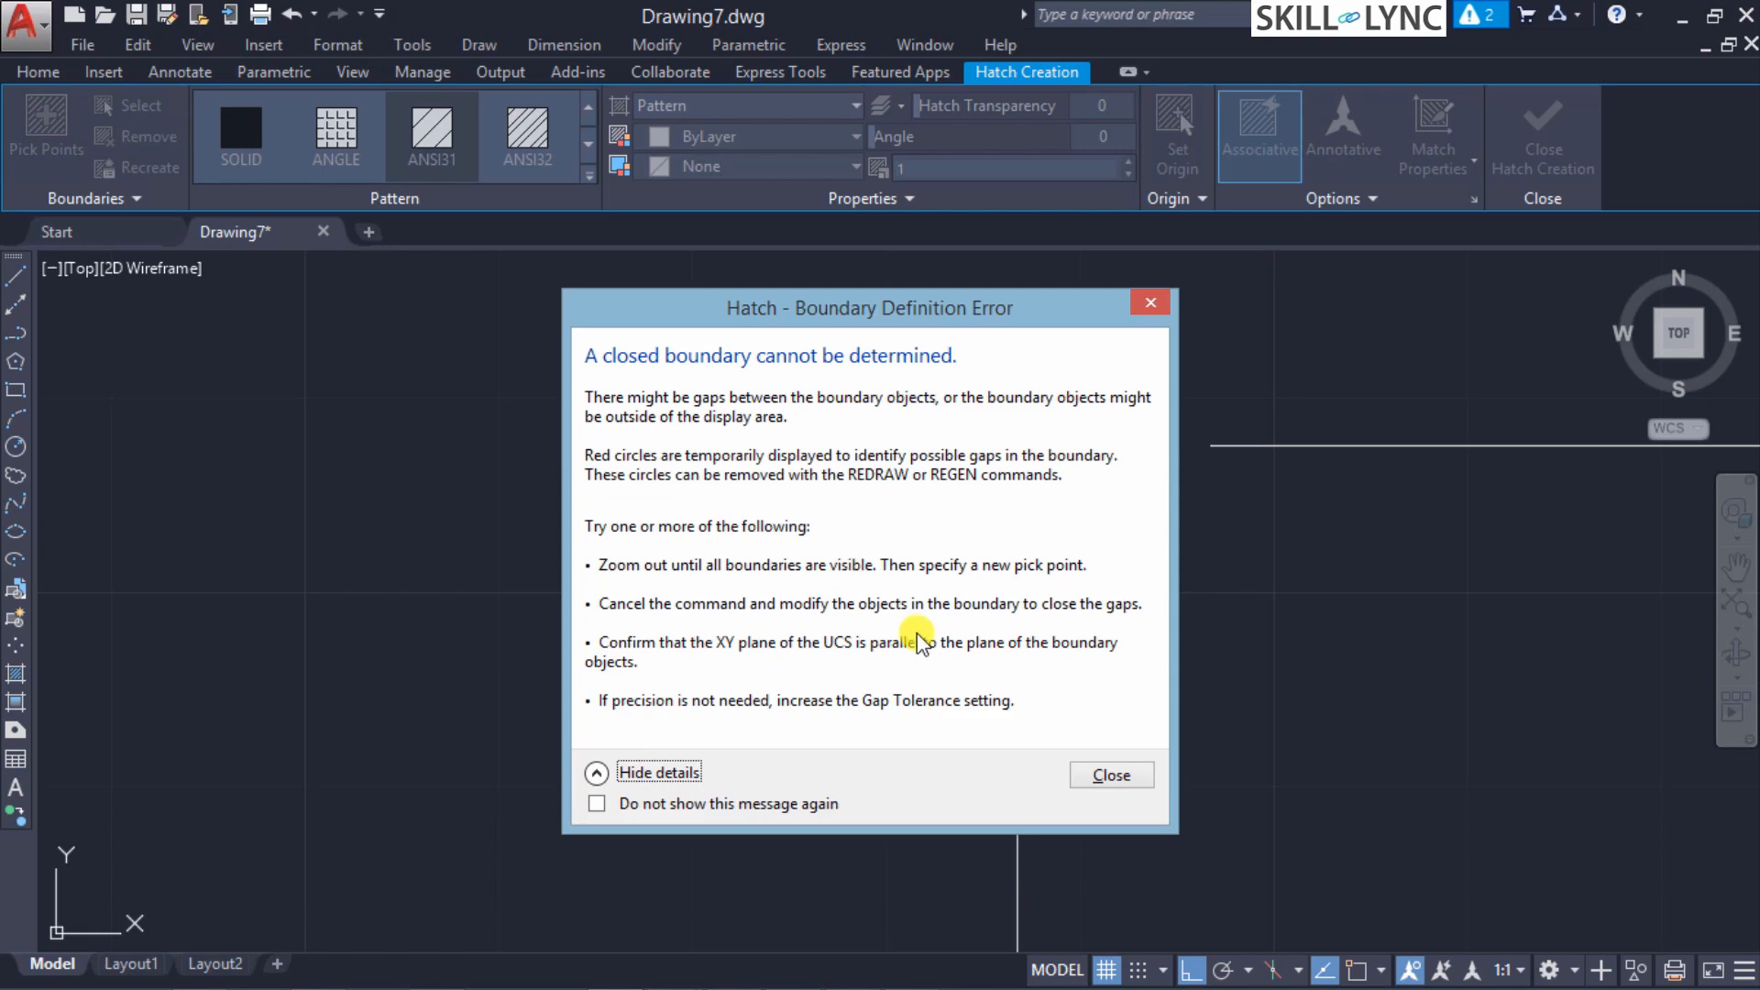
pyautogui.click(1107, 775)
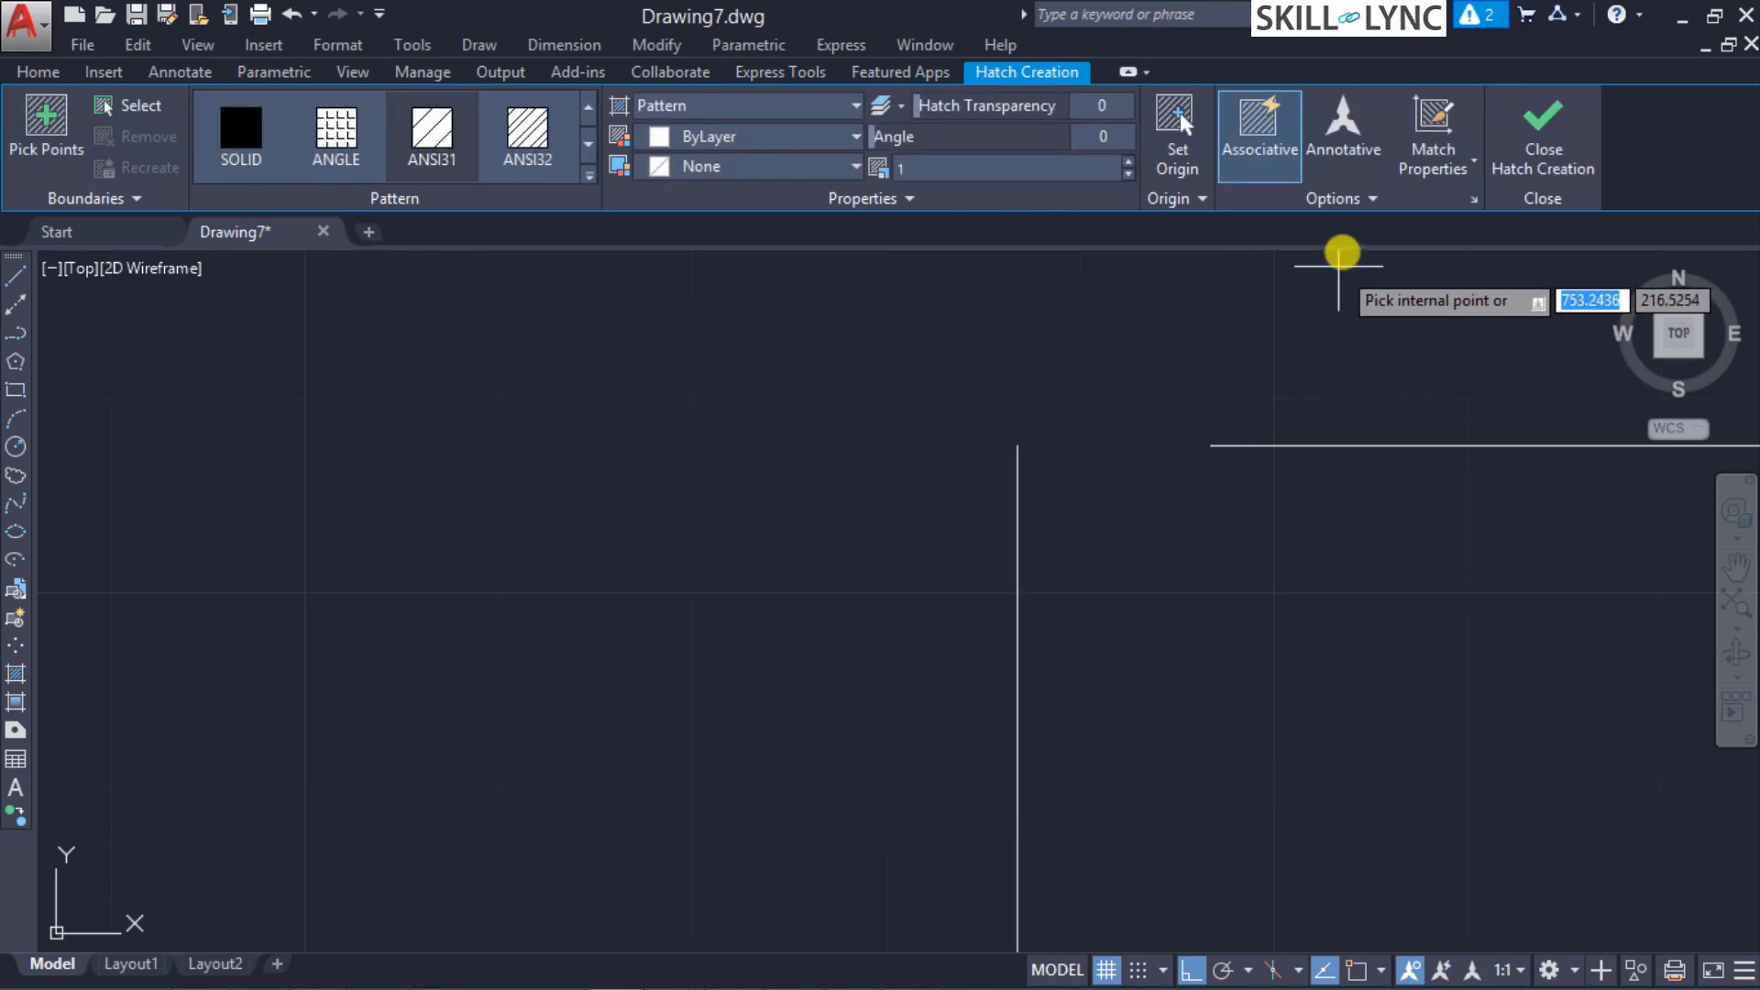
# Step: Try to hatch inside the open square with the gap tolerance raised to 3225, and lower the tolerance again
pyautogui.click(1366, 195)
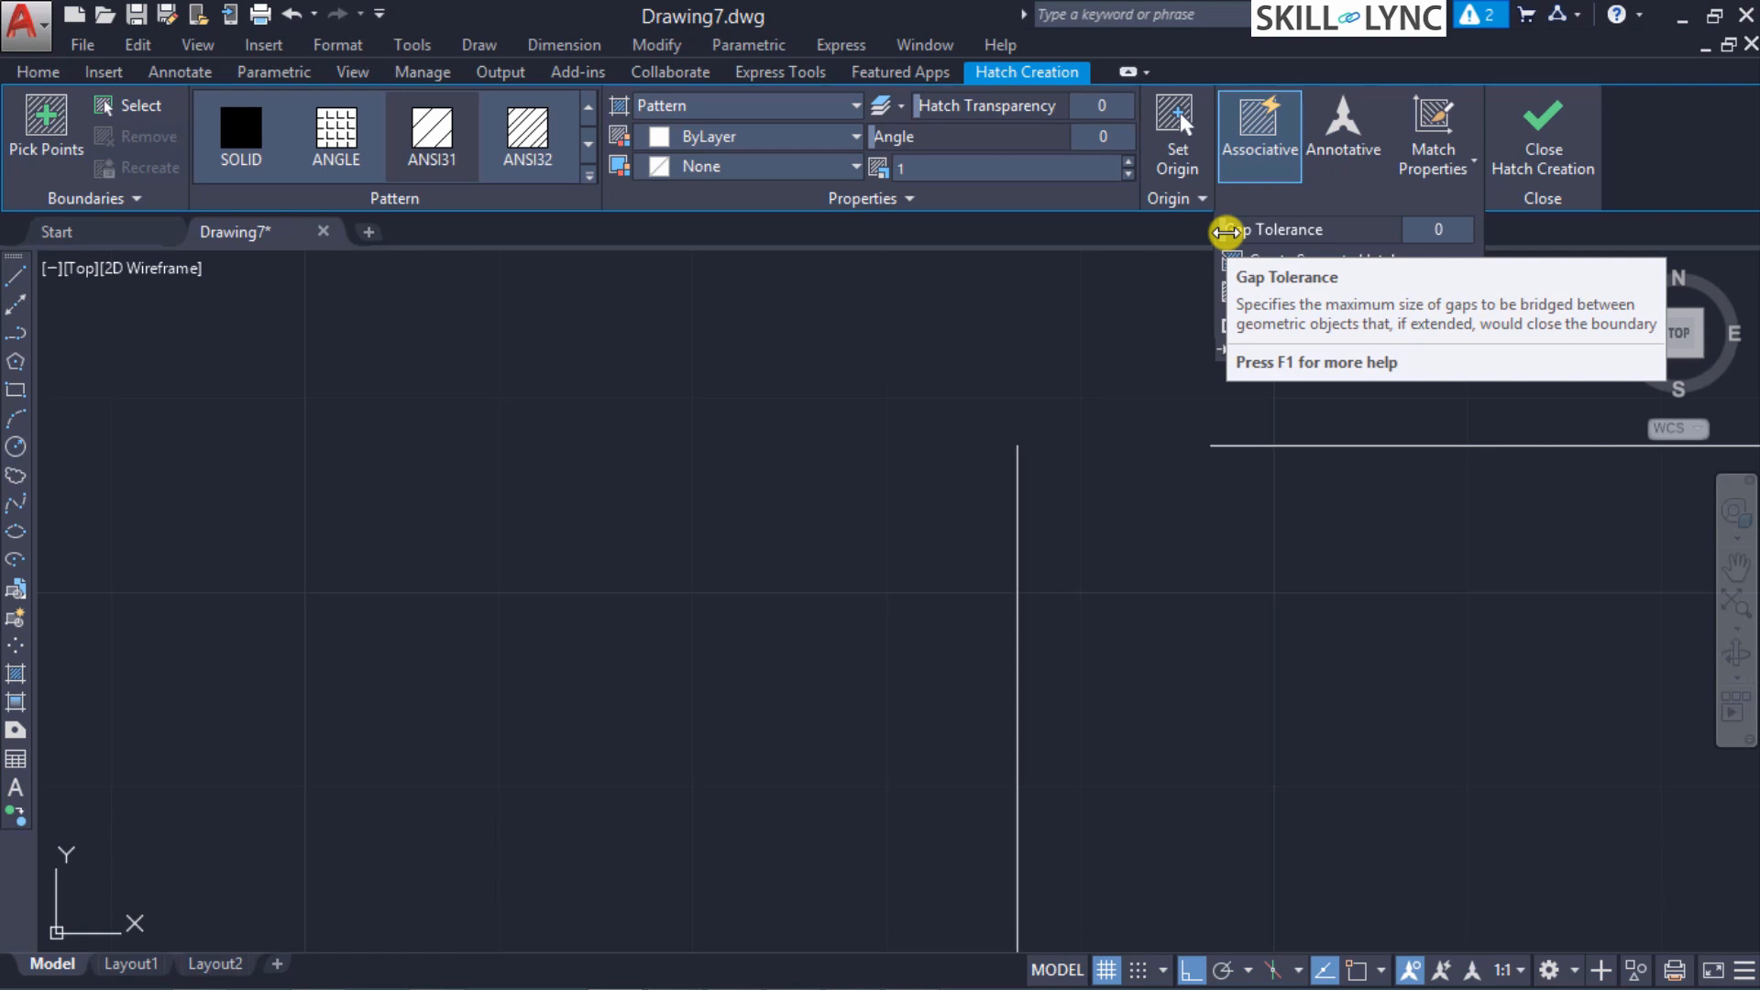
pyautogui.moveTo(1226, 231); pyautogui.dragTo(1403, 226)
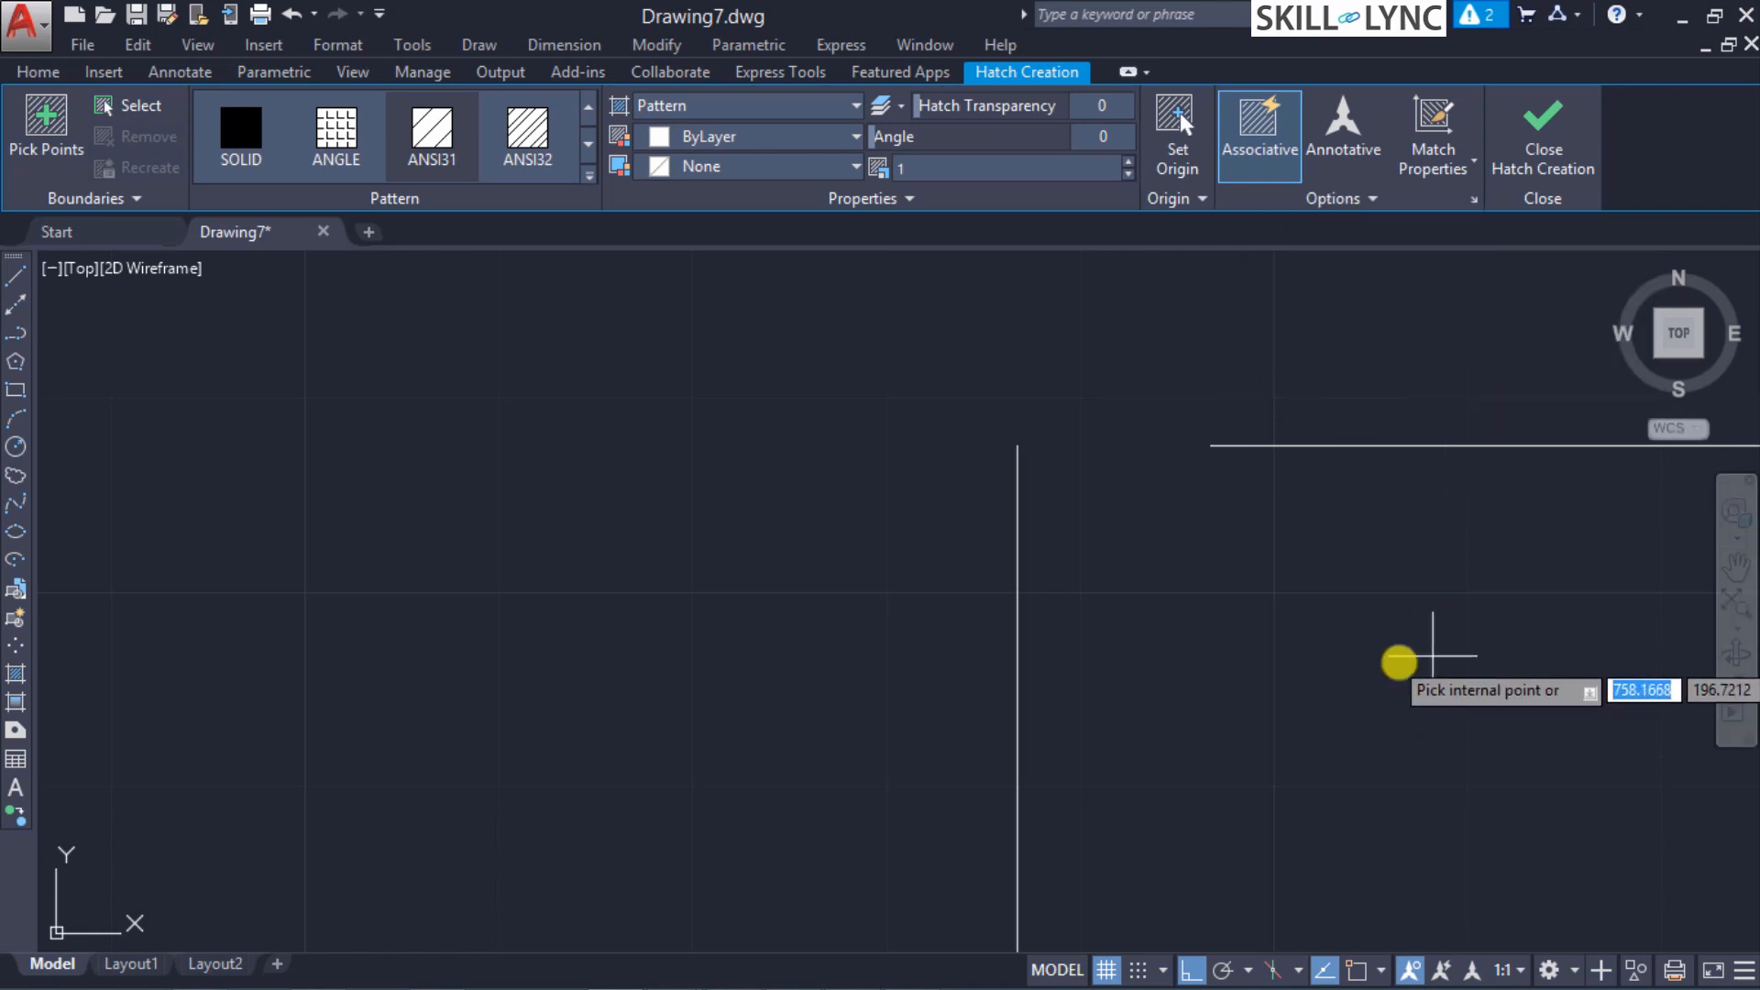
pyautogui.click(1396, 656)
pyautogui.click(1109, 562)
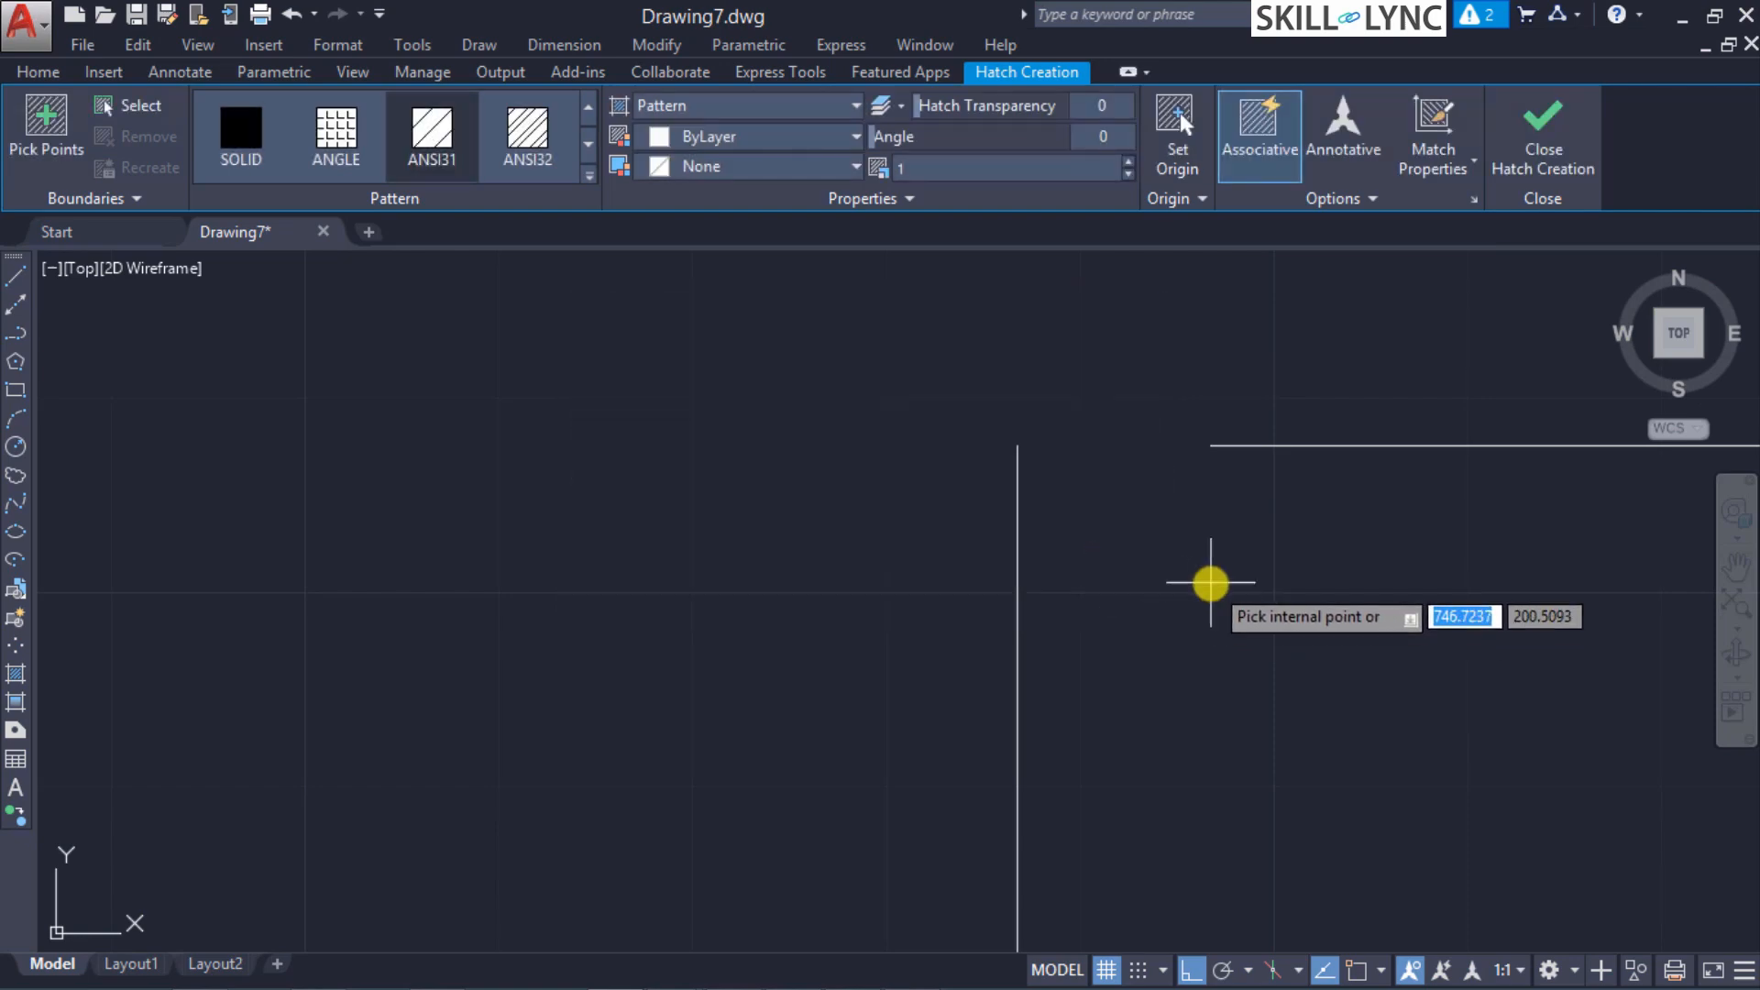
pyautogui.click(1343, 200)
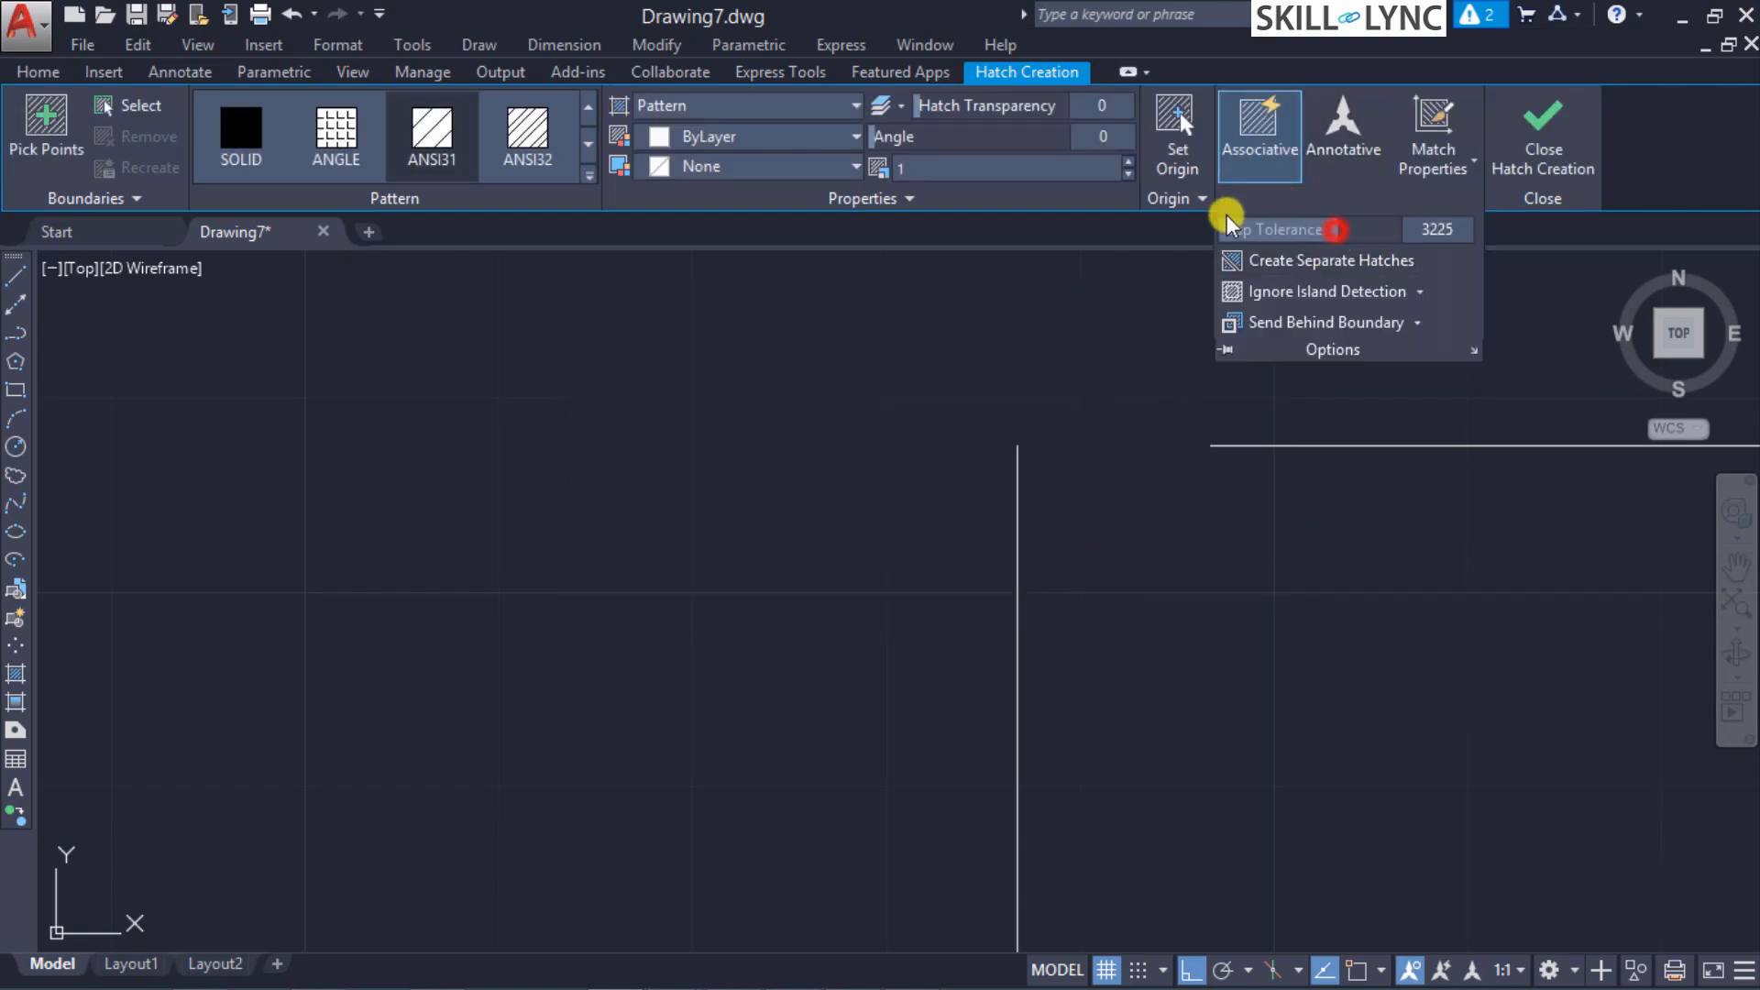
pyautogui.moveTo(1336, 233); pyautogui.dragTo(998, 263)
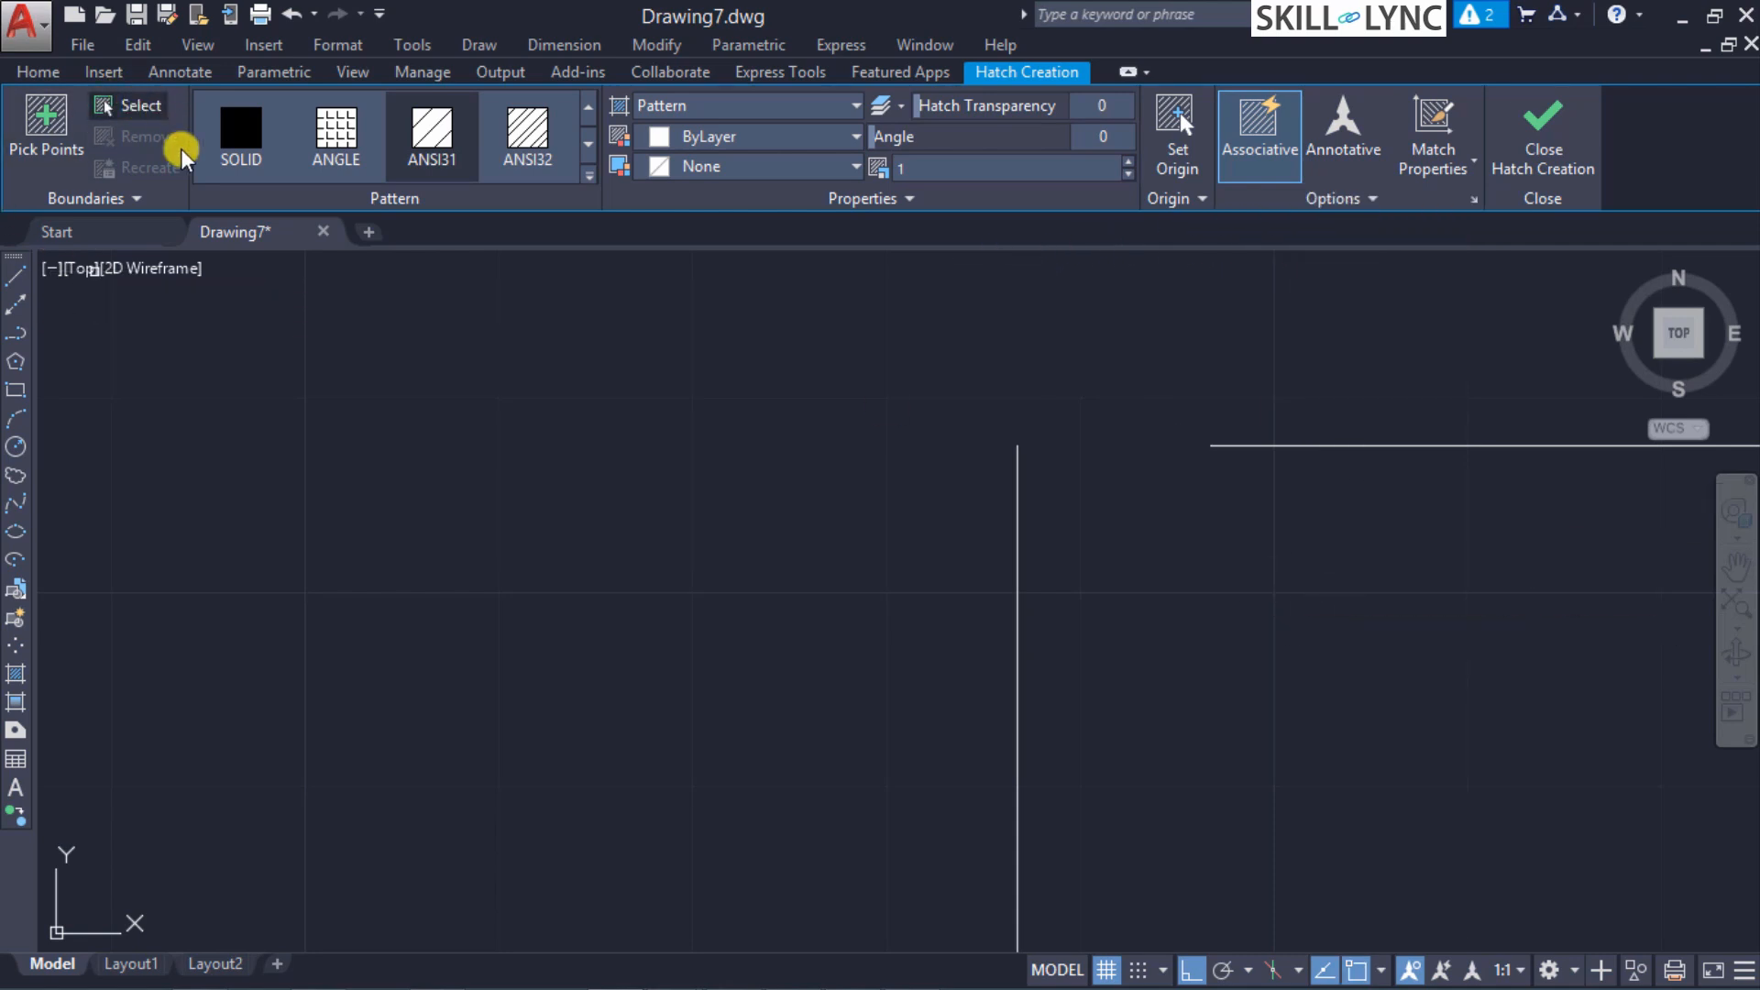
# Step: Hatch the open square with ANSI31 by selecting its left, bottom, right and top lines as boundary objects
pyautogui.click(138, 107)
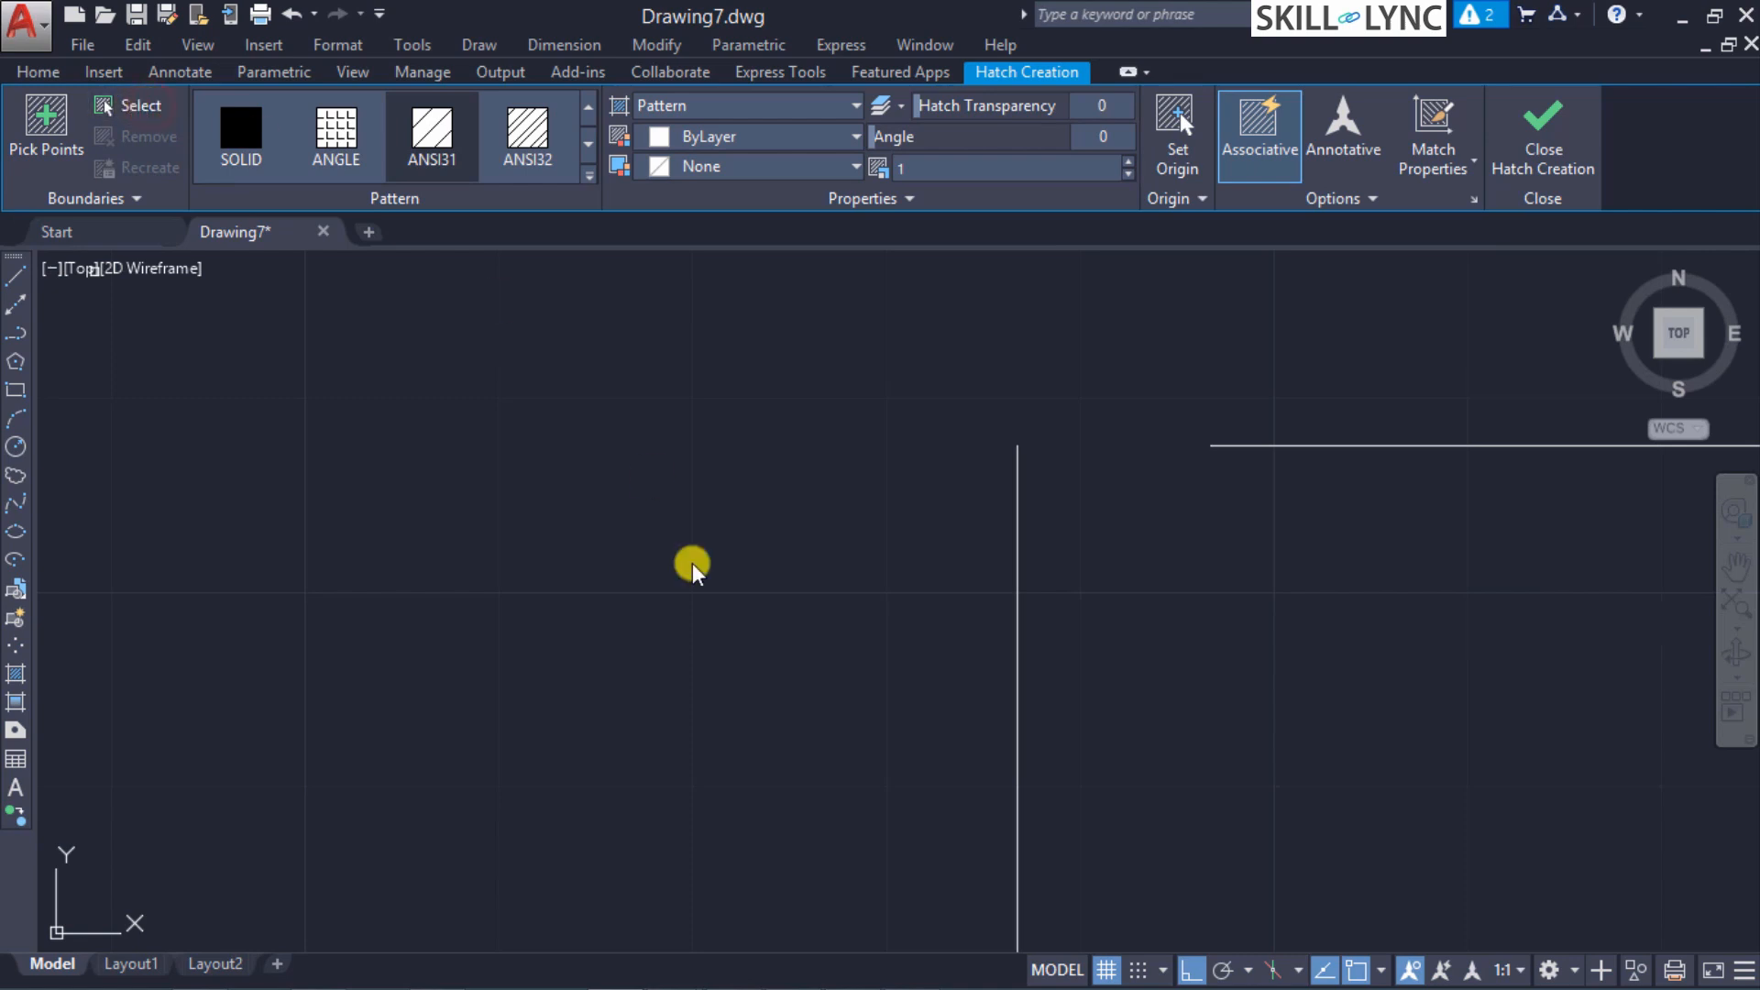
pyautogui.click(1380, 199)
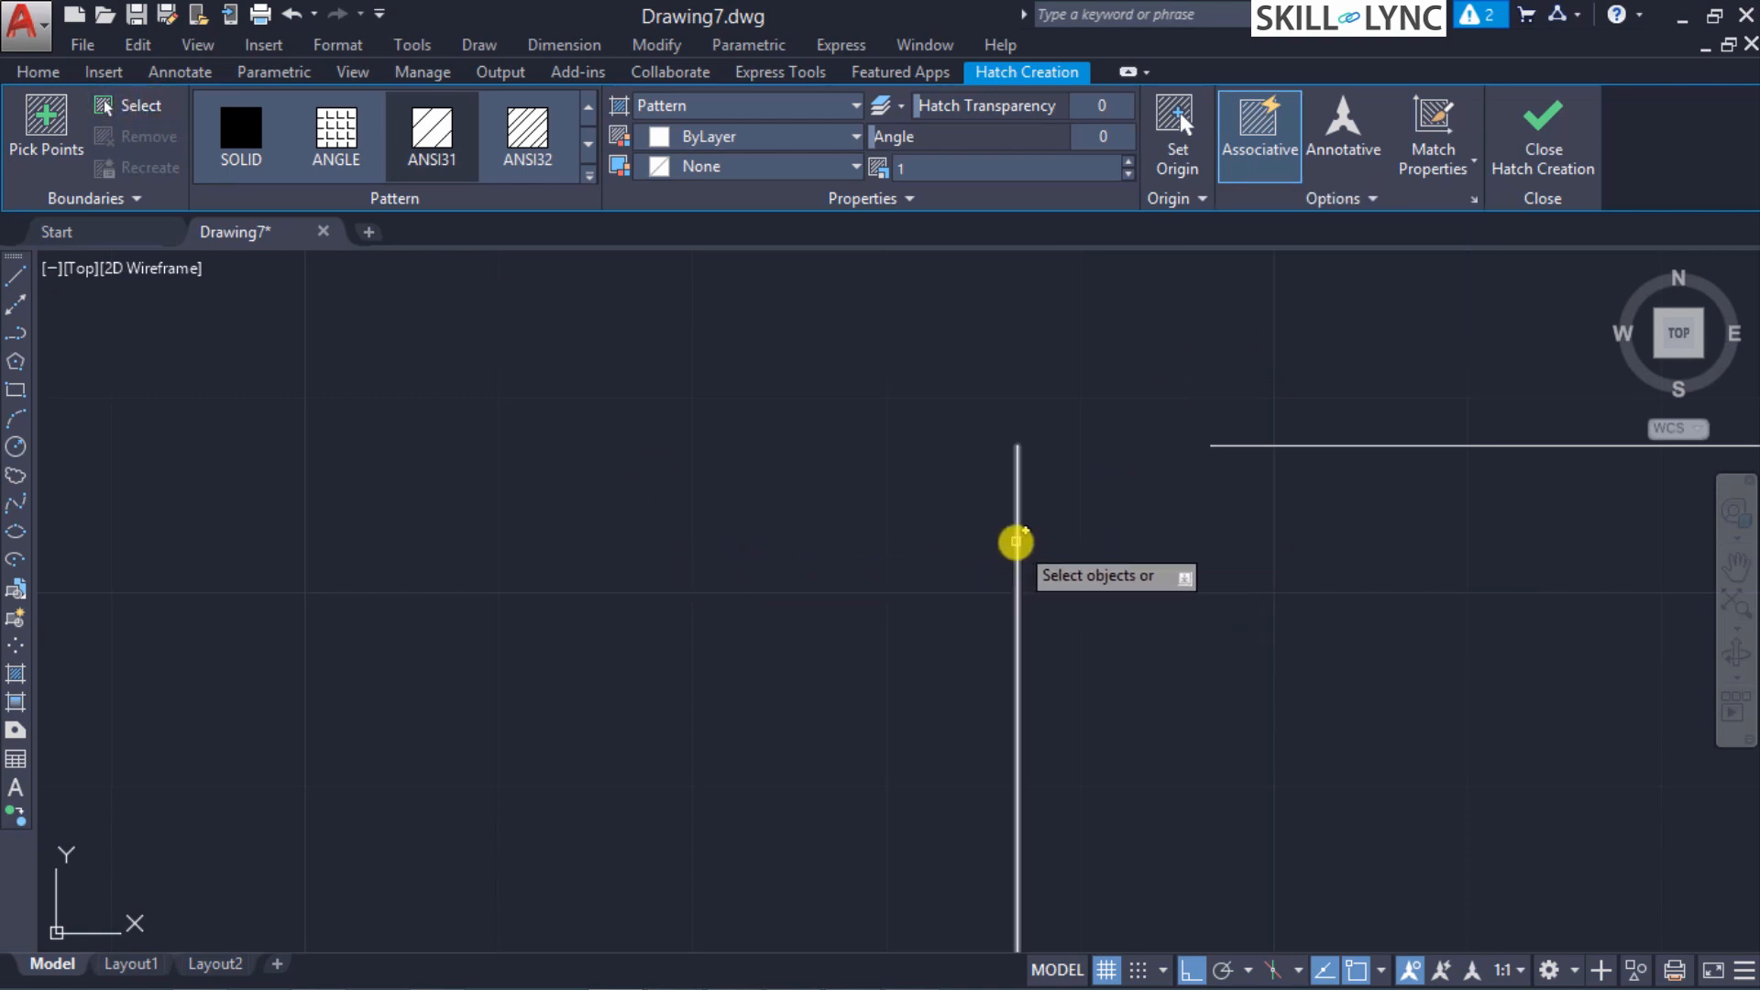
pyautogui.click(1016, 542)
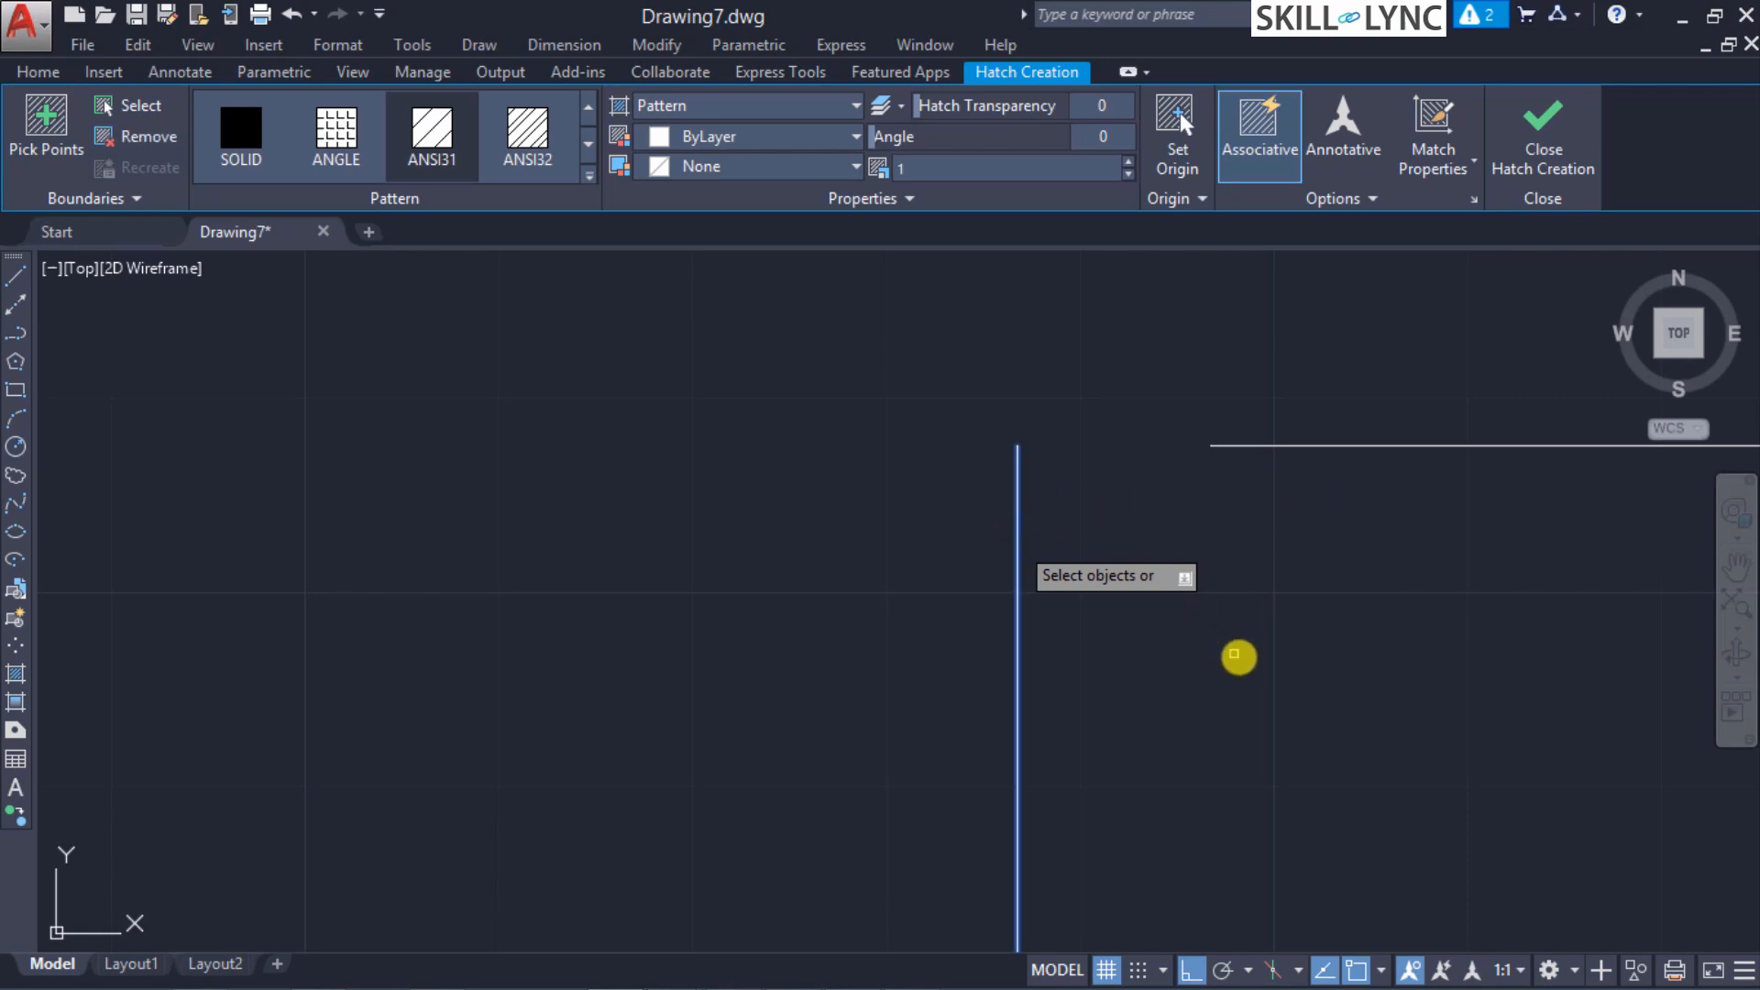
pyautogui.moveTo(1238, 656); pyautogui.dragTo(1444, 840, button='middle')
pyautogui.scroll(-2, 1443, 840)
pyautogui.scroll(4, 1722, 937)
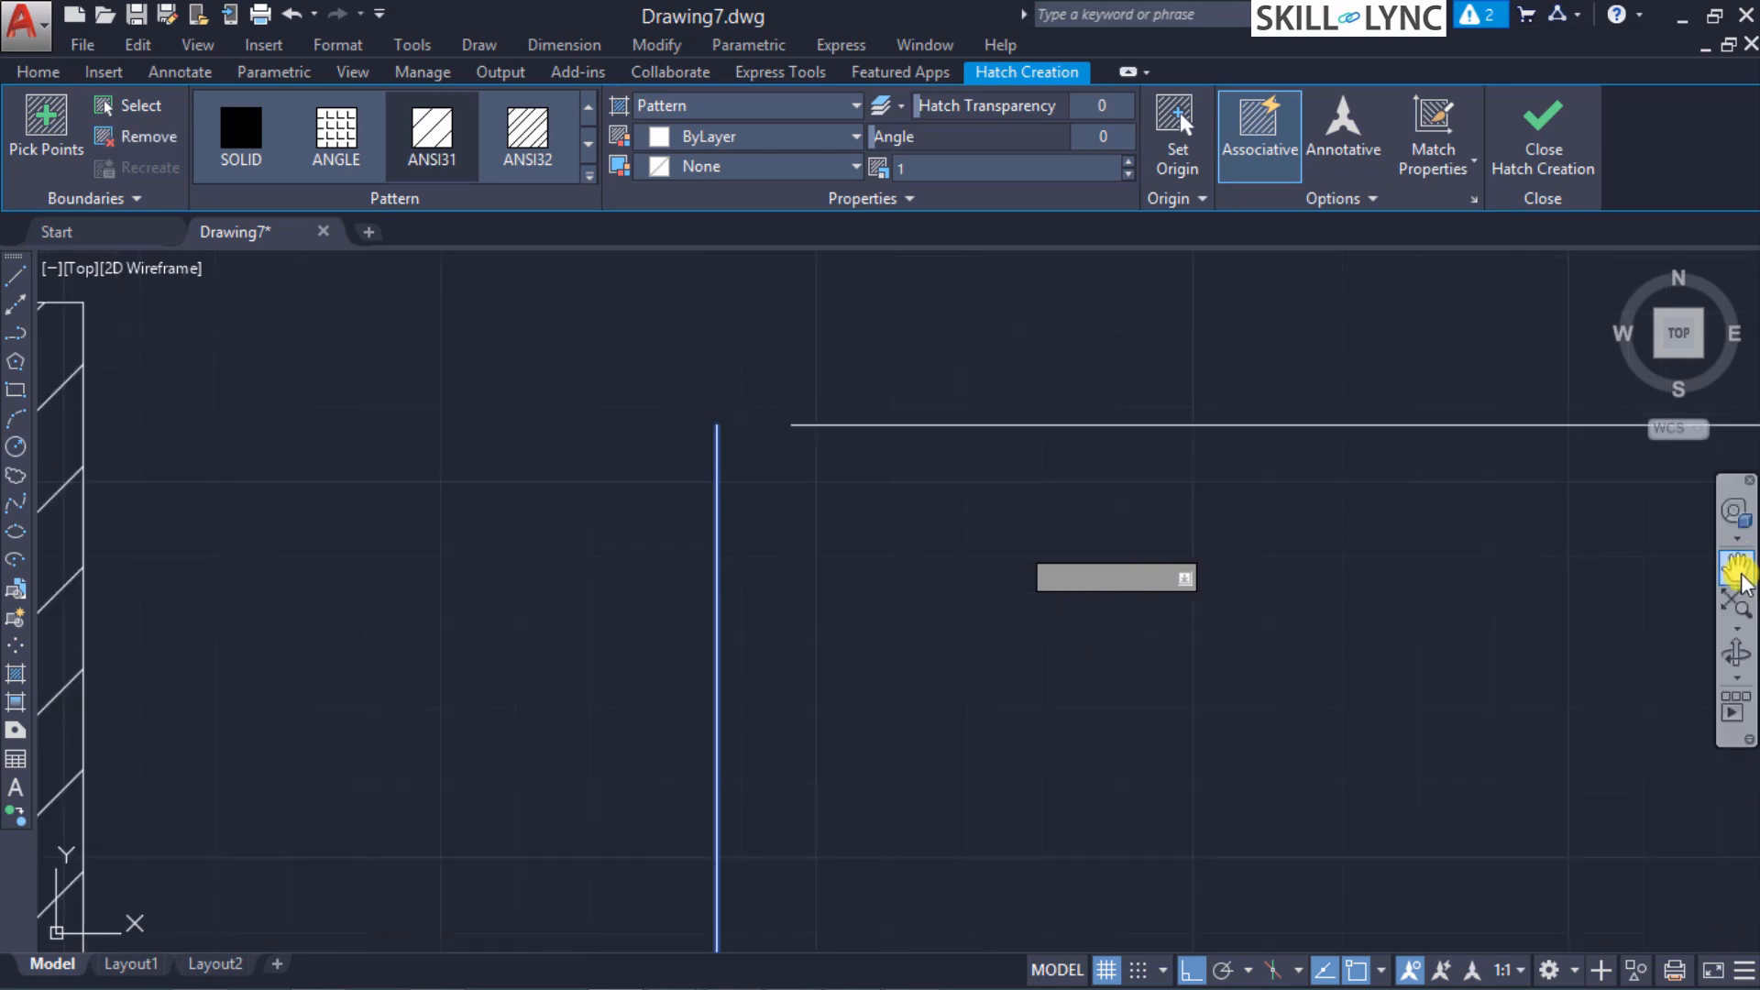
pyautogui.click(1739, 600)
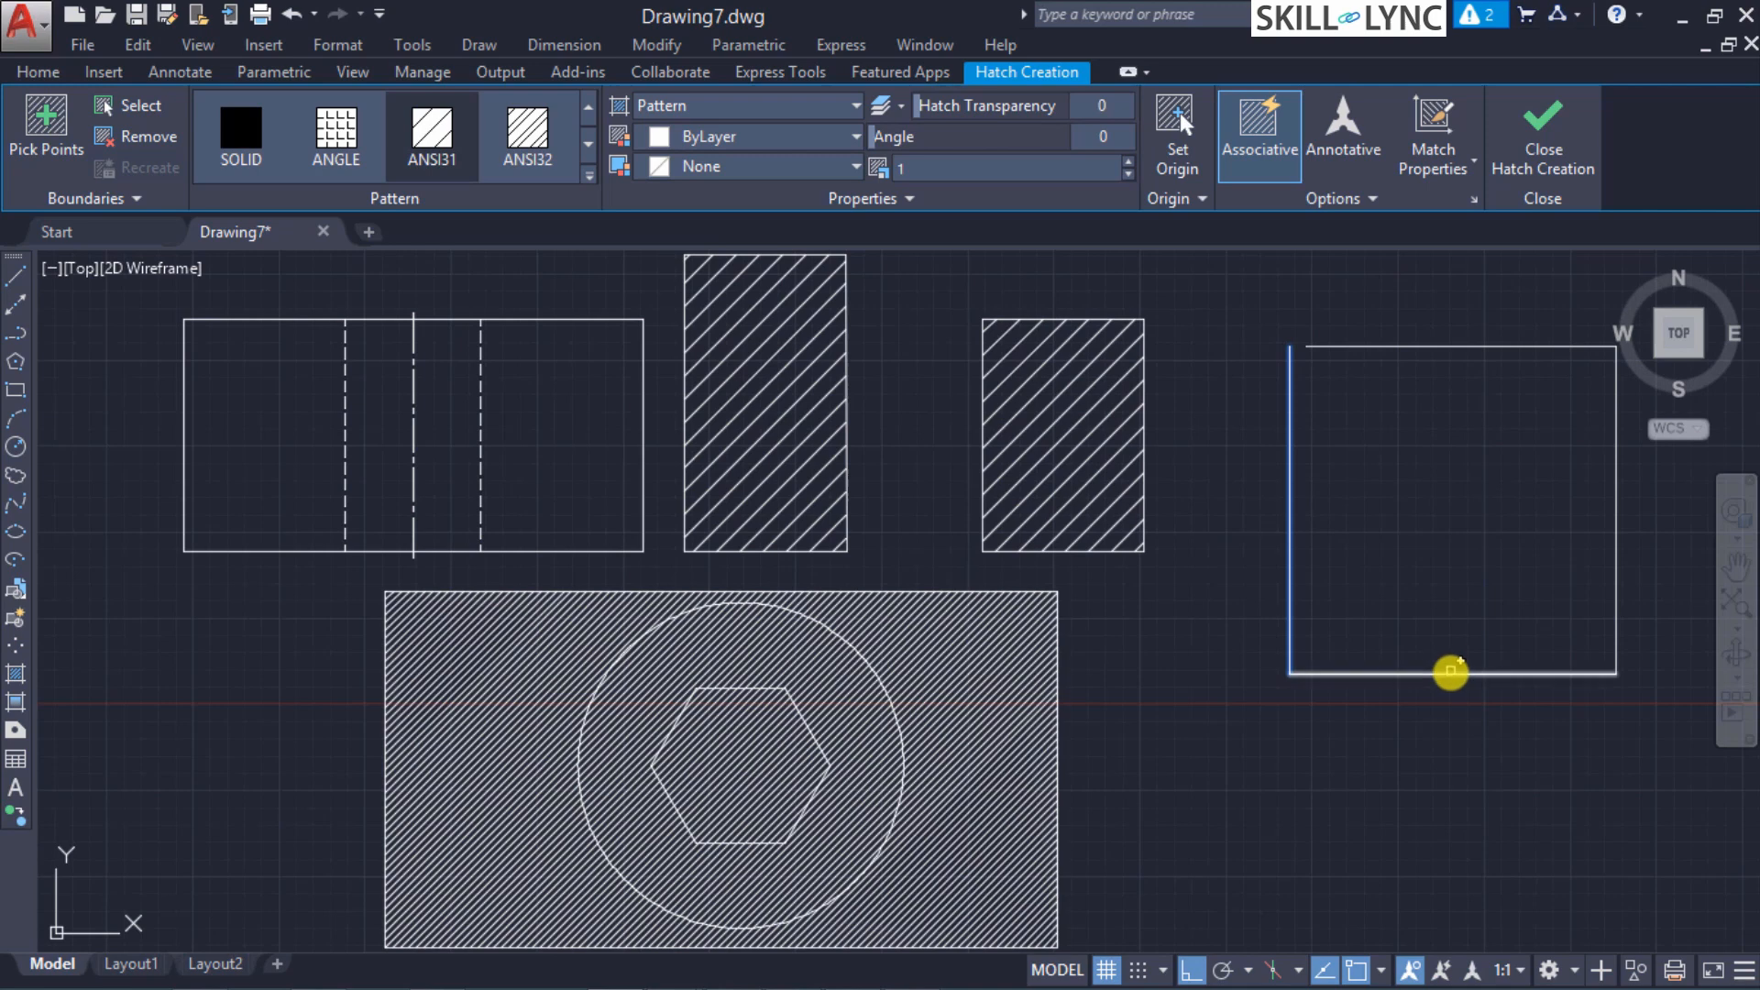
pyautogui.click(1449, 676)
pyautogui.click(1615, 570)
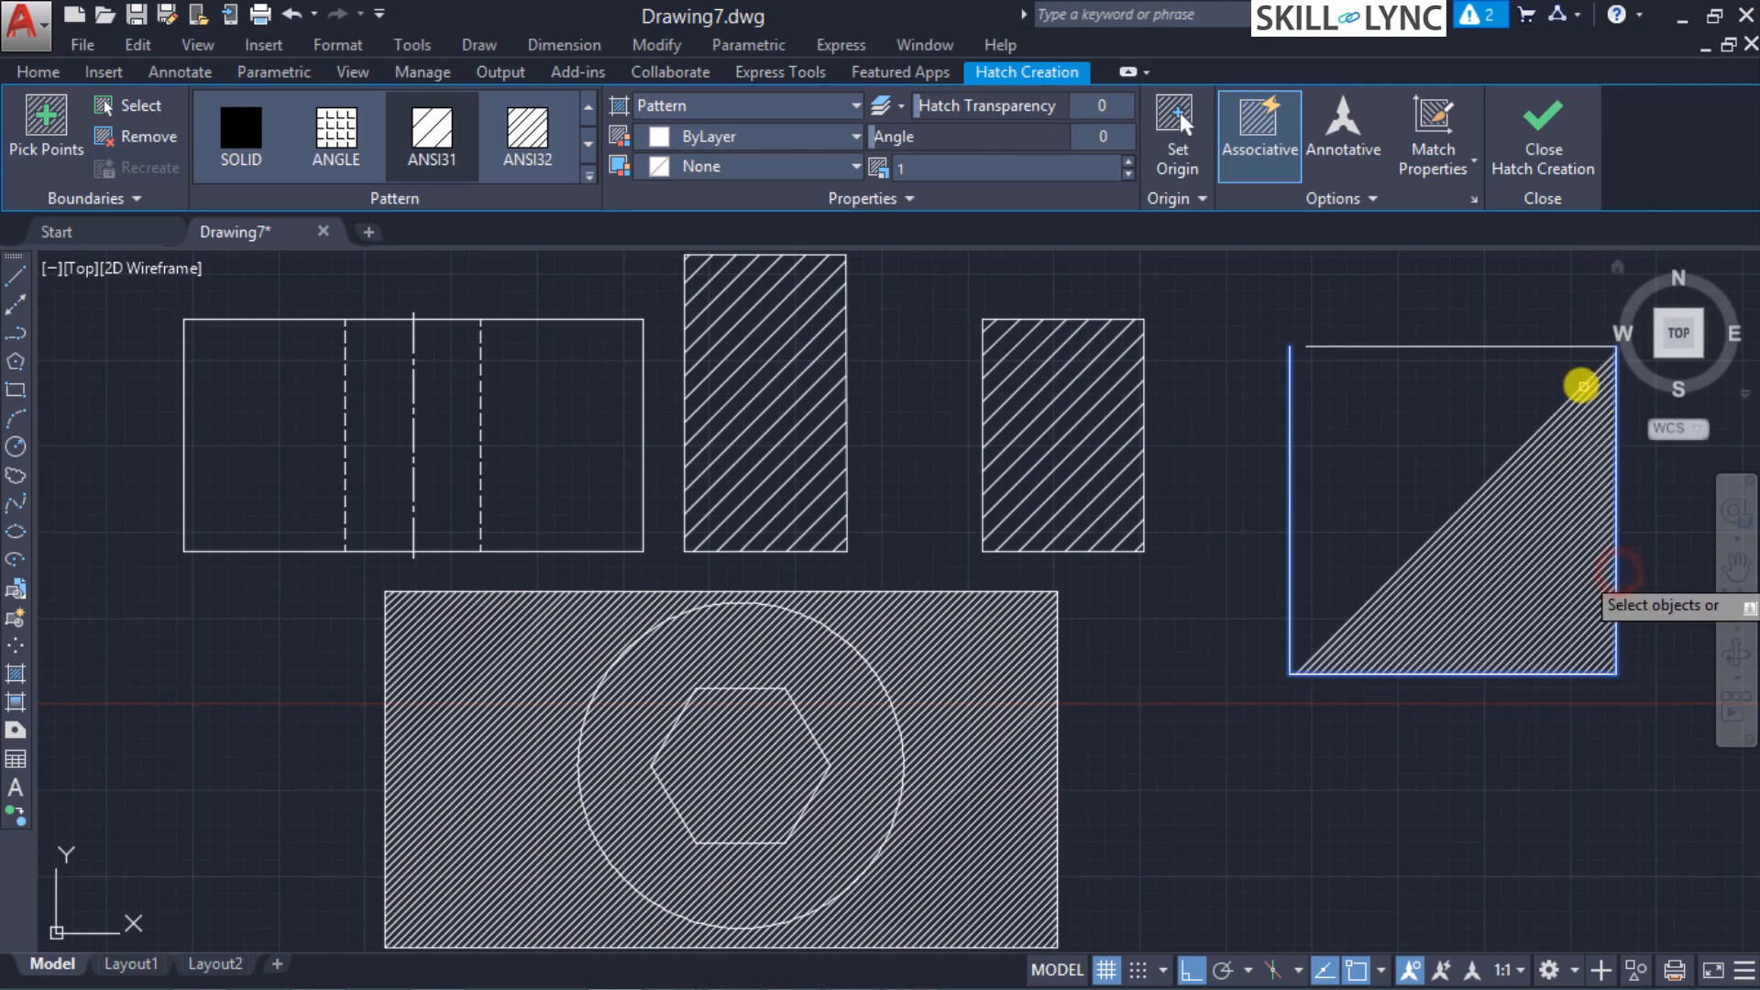
pyautogui.click(1526, 346)
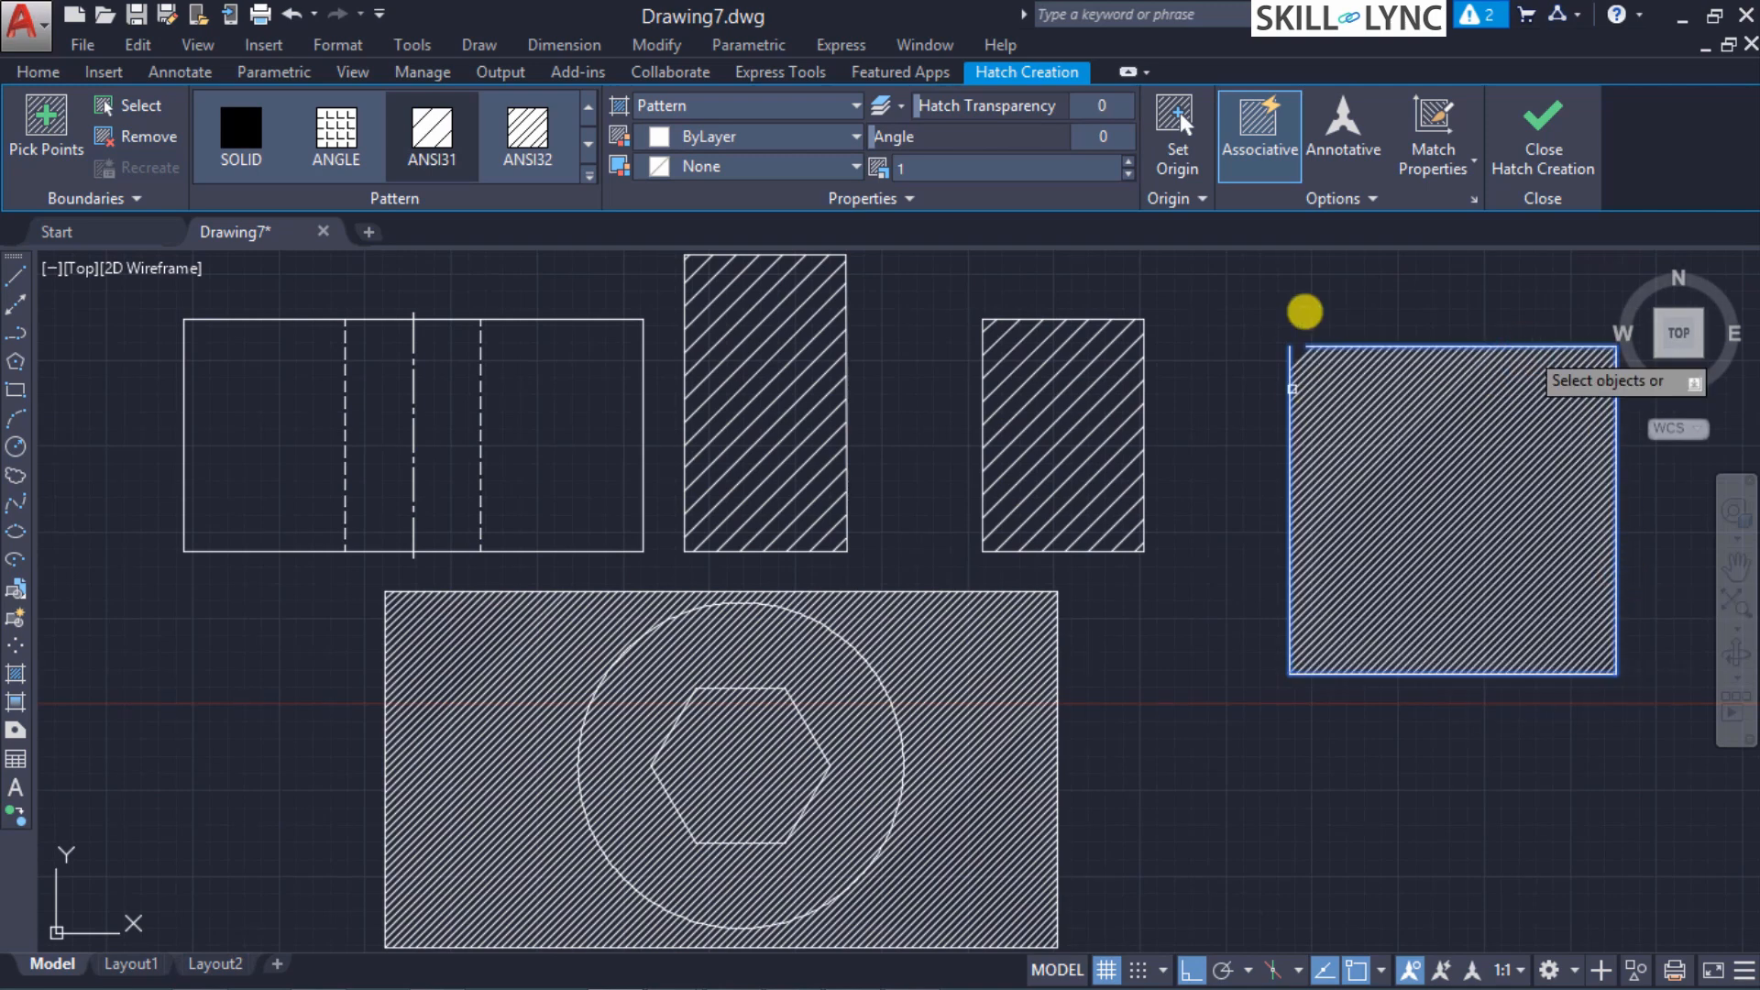
# Step: Inspect the hatch at the square's open upper-left corner and review the boundary, transparency and angle settings
pyautogui.scroll(2, 1428, 395)
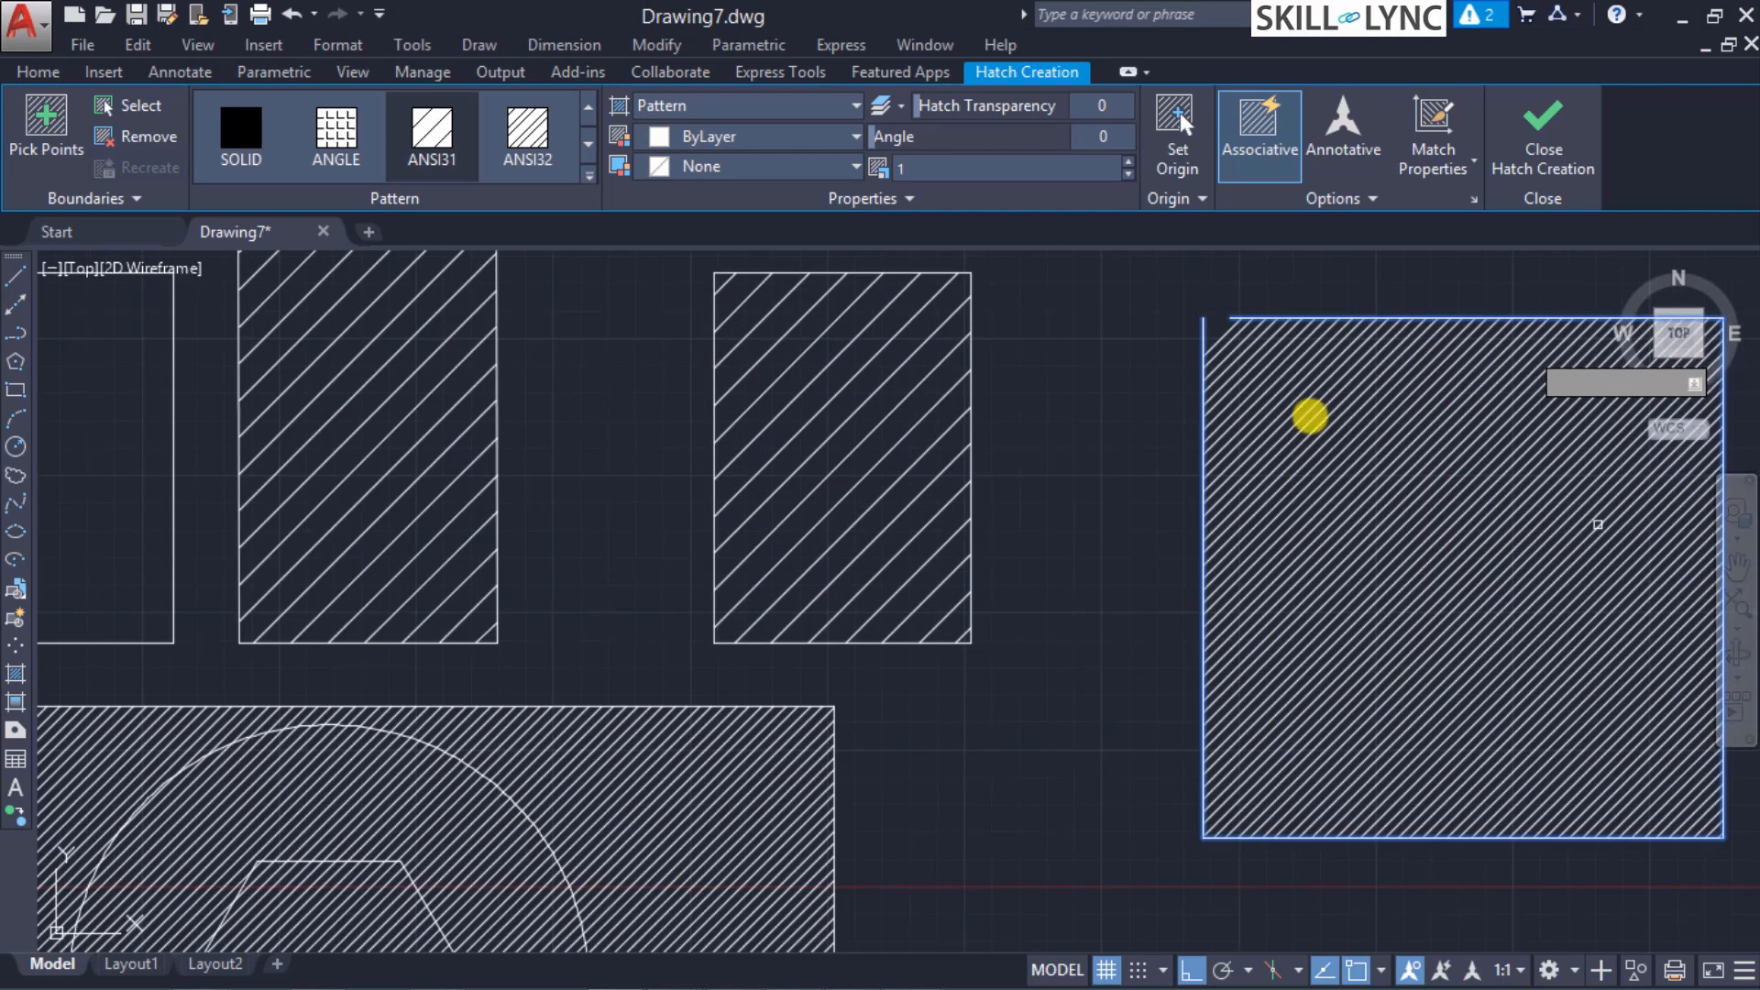
pyautogui.scroll(2, 1232, 360)
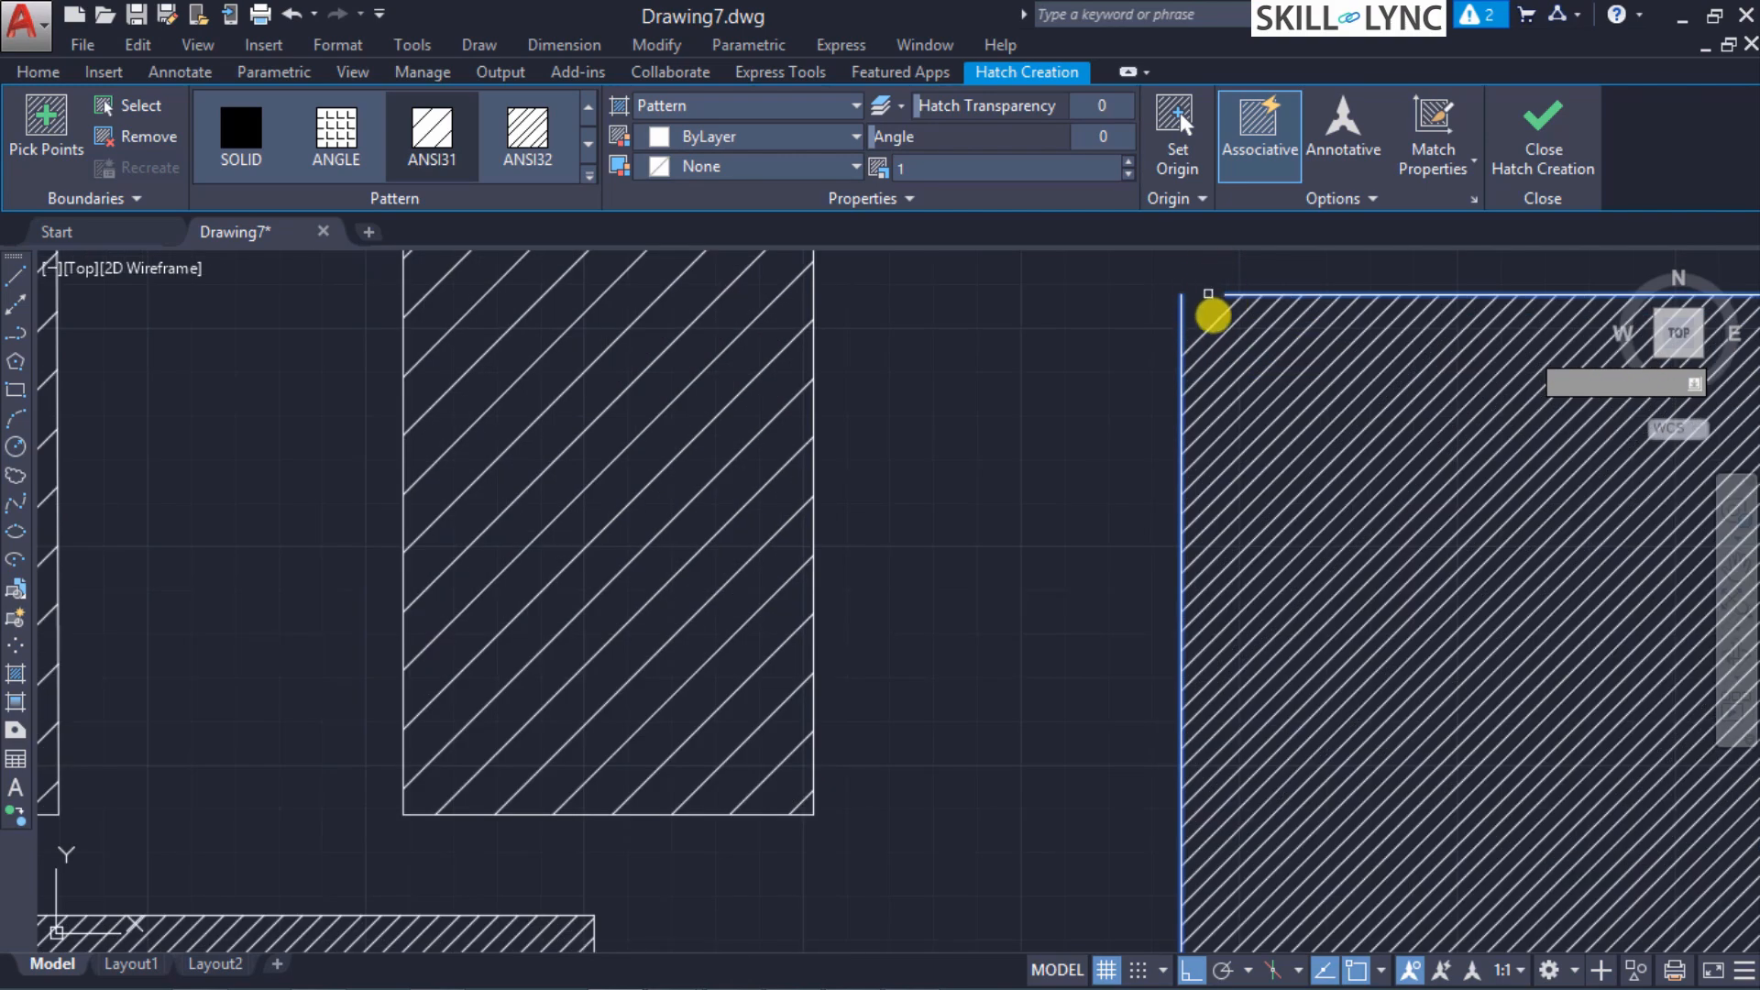
pyautogui.scroll(2, 1216, 311)
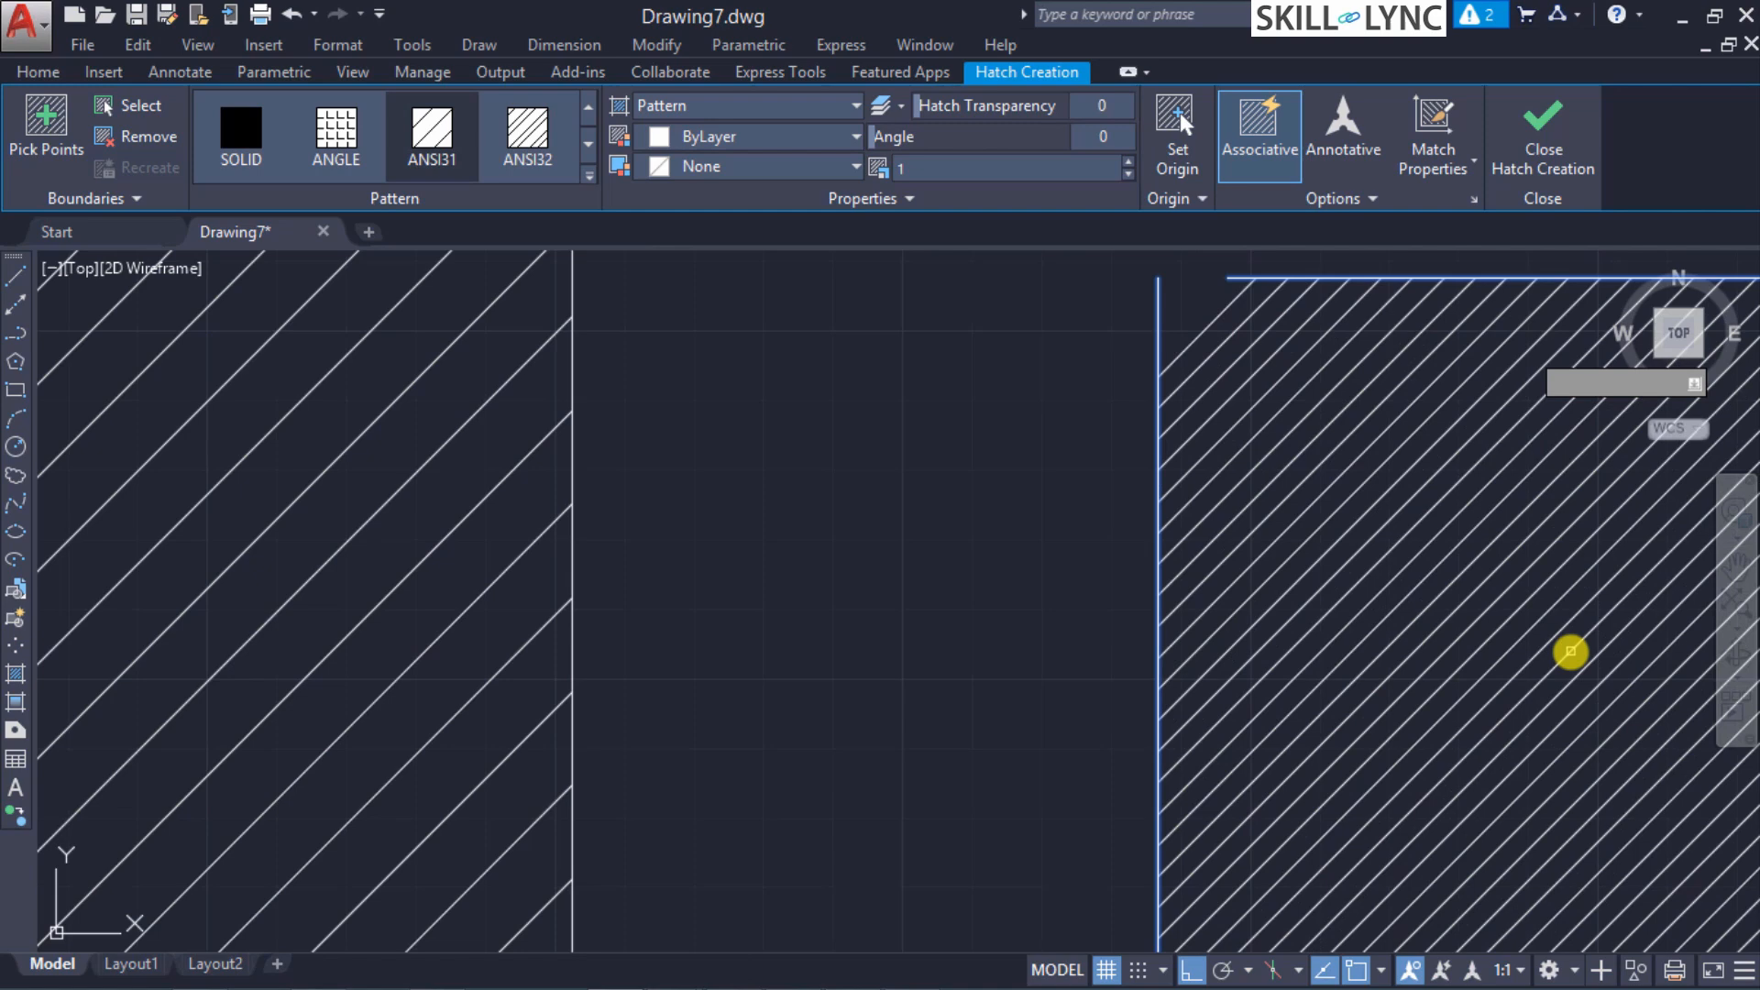
pyautogui.scroll(-3, 1573, 653)
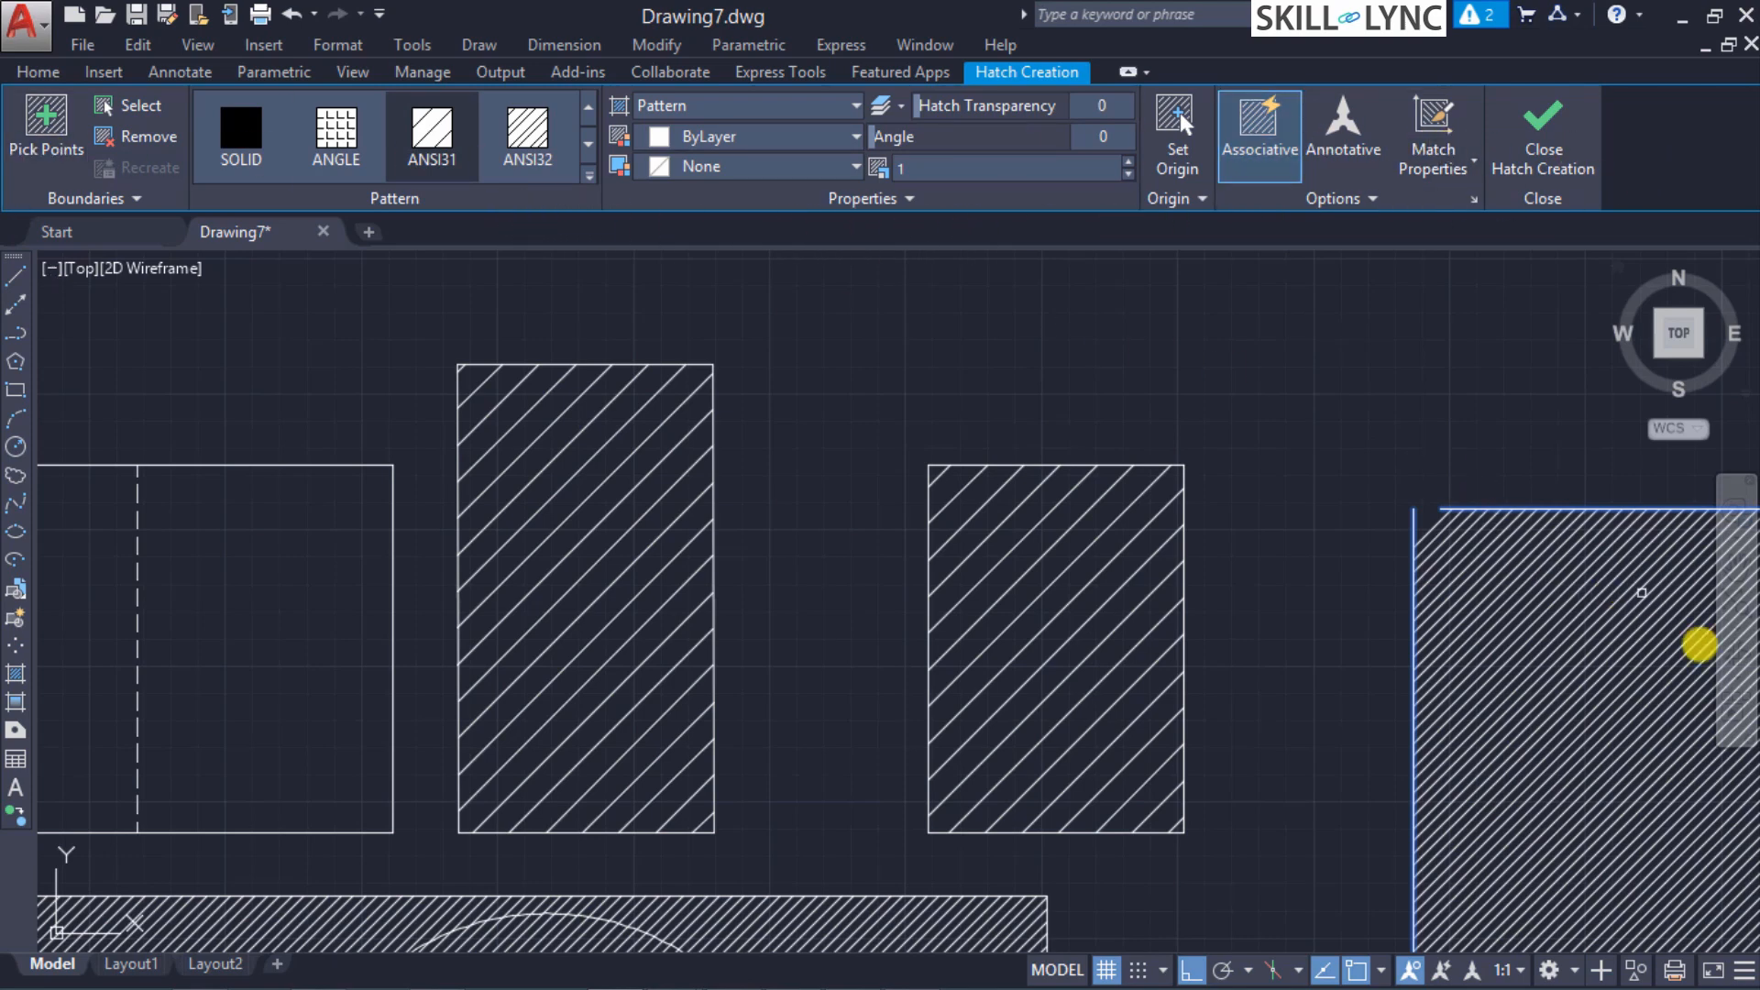
pyautogui.click(78, 198)
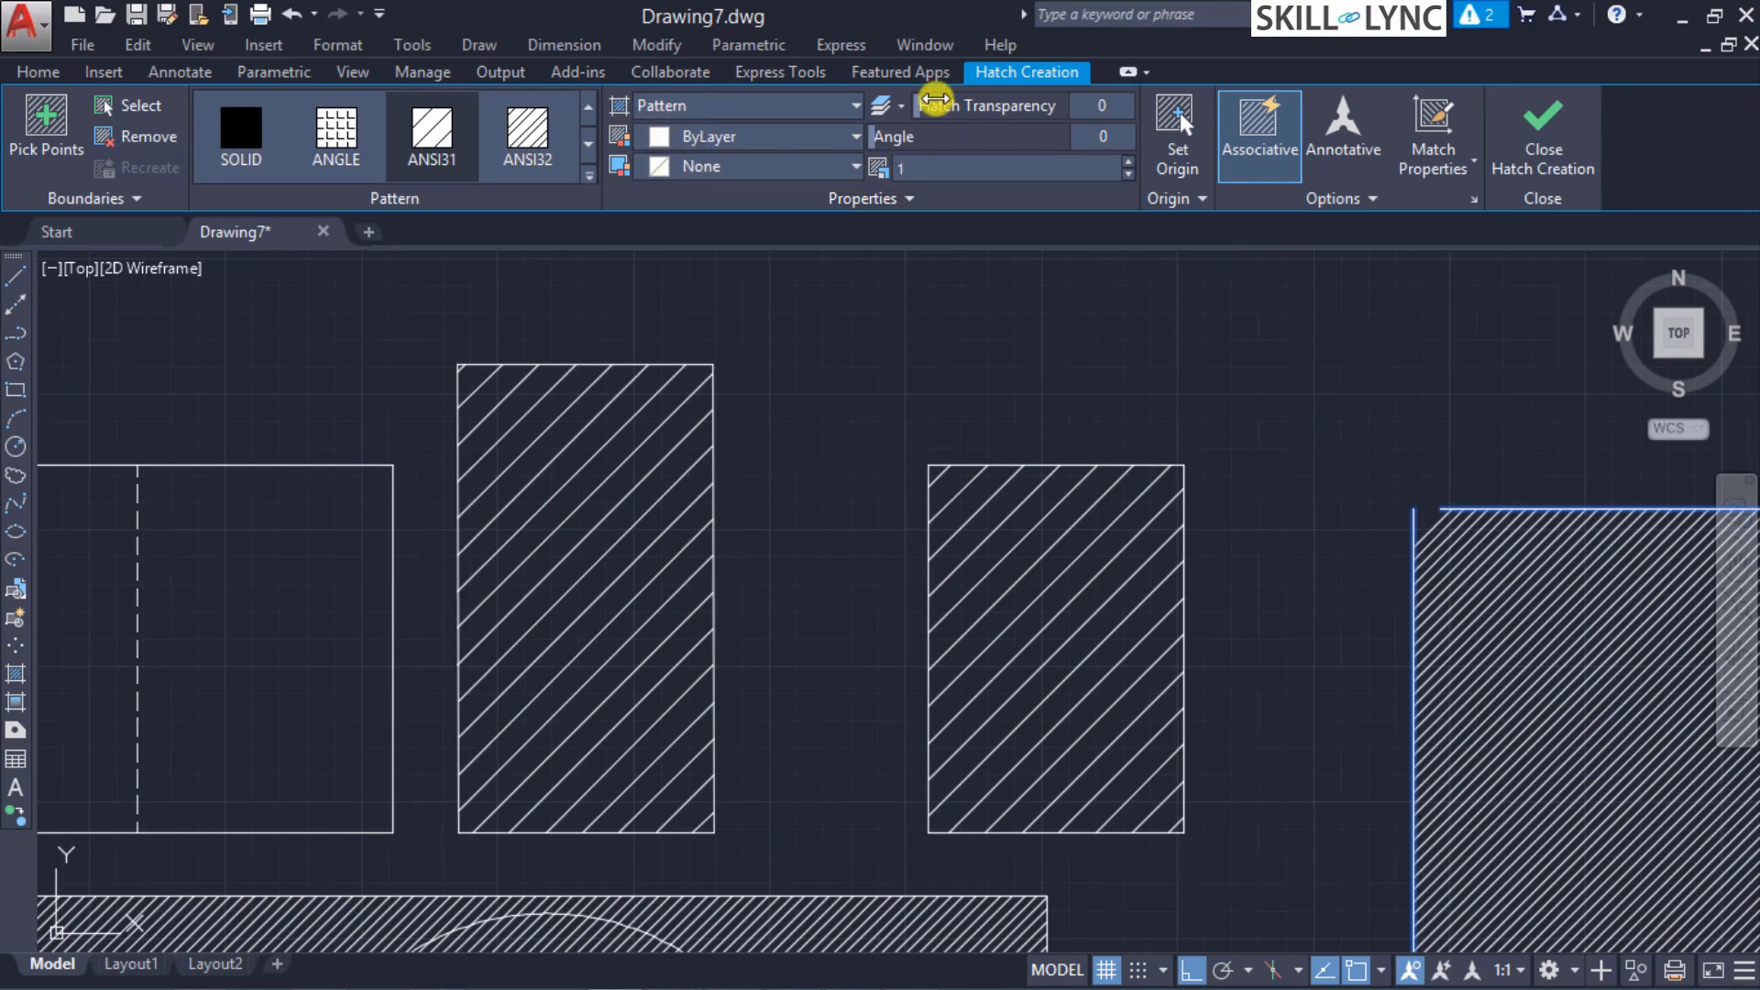
pyautogui.moveTo(925, 109); pyautogui.dragTo(1072, 107)
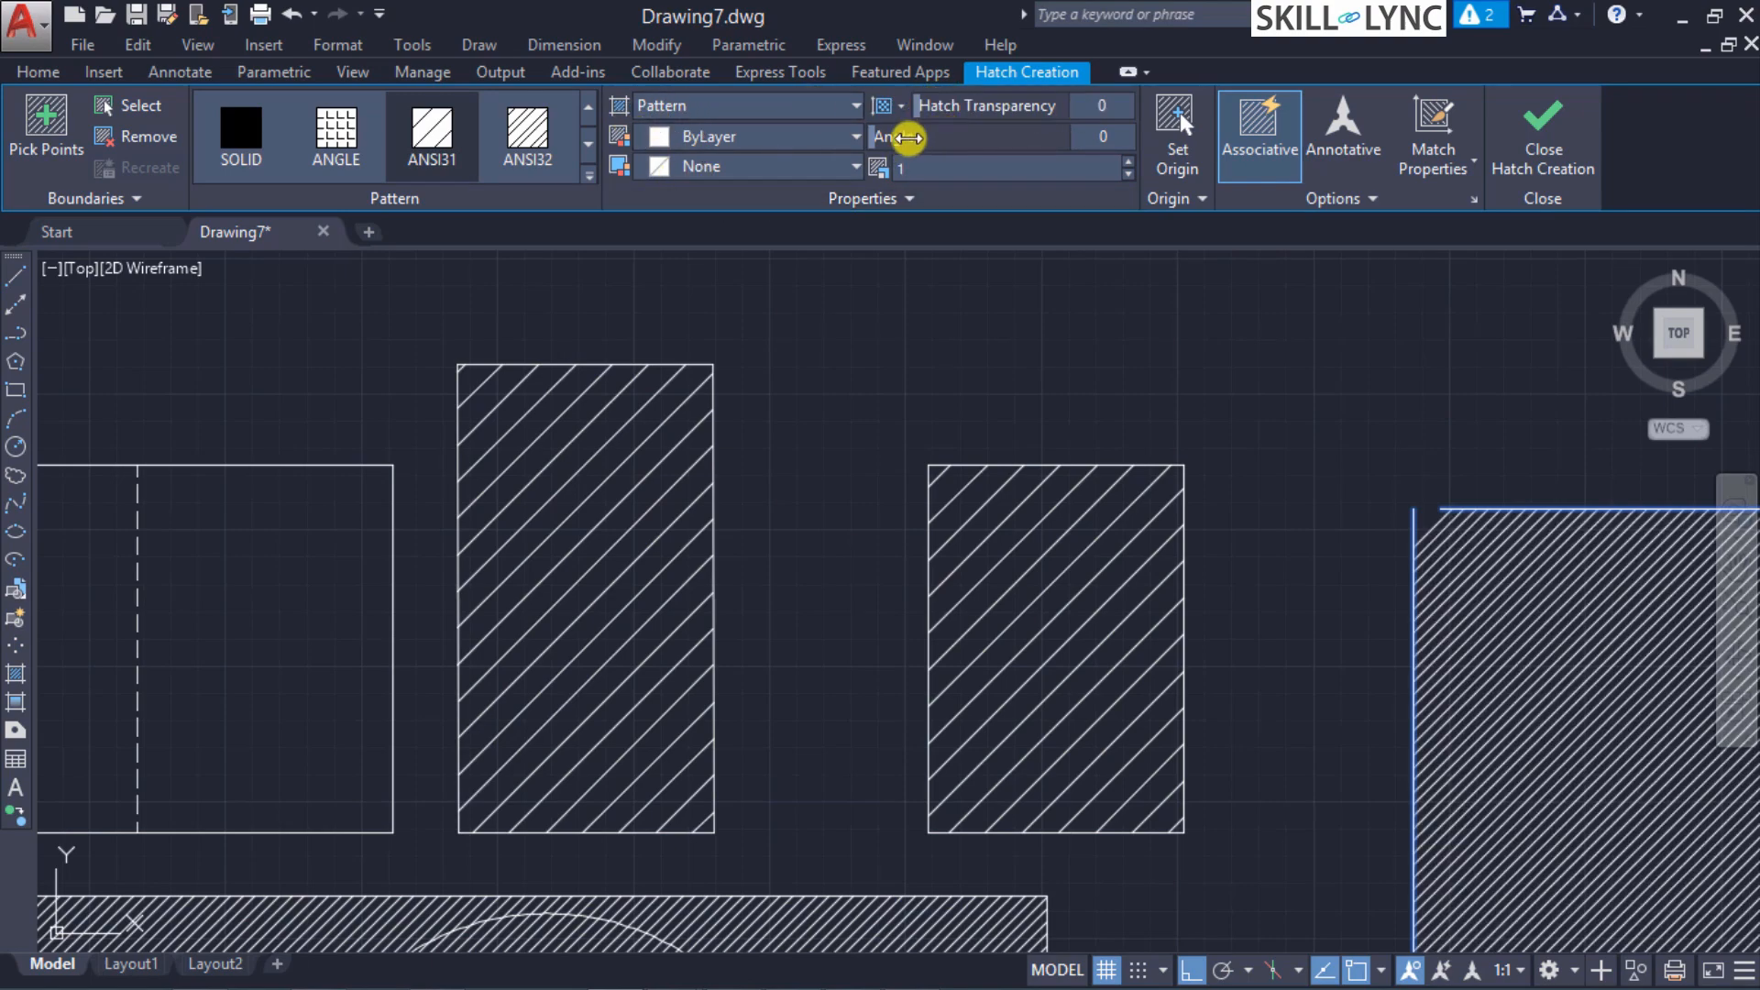
pyautogui.moveTo(880, 138)
pyautogui.mouseDown()
pyautogui.moveTo(1001, 142)
pyautogui.moveTo(857, 144)
pyautogui.mouseUp()
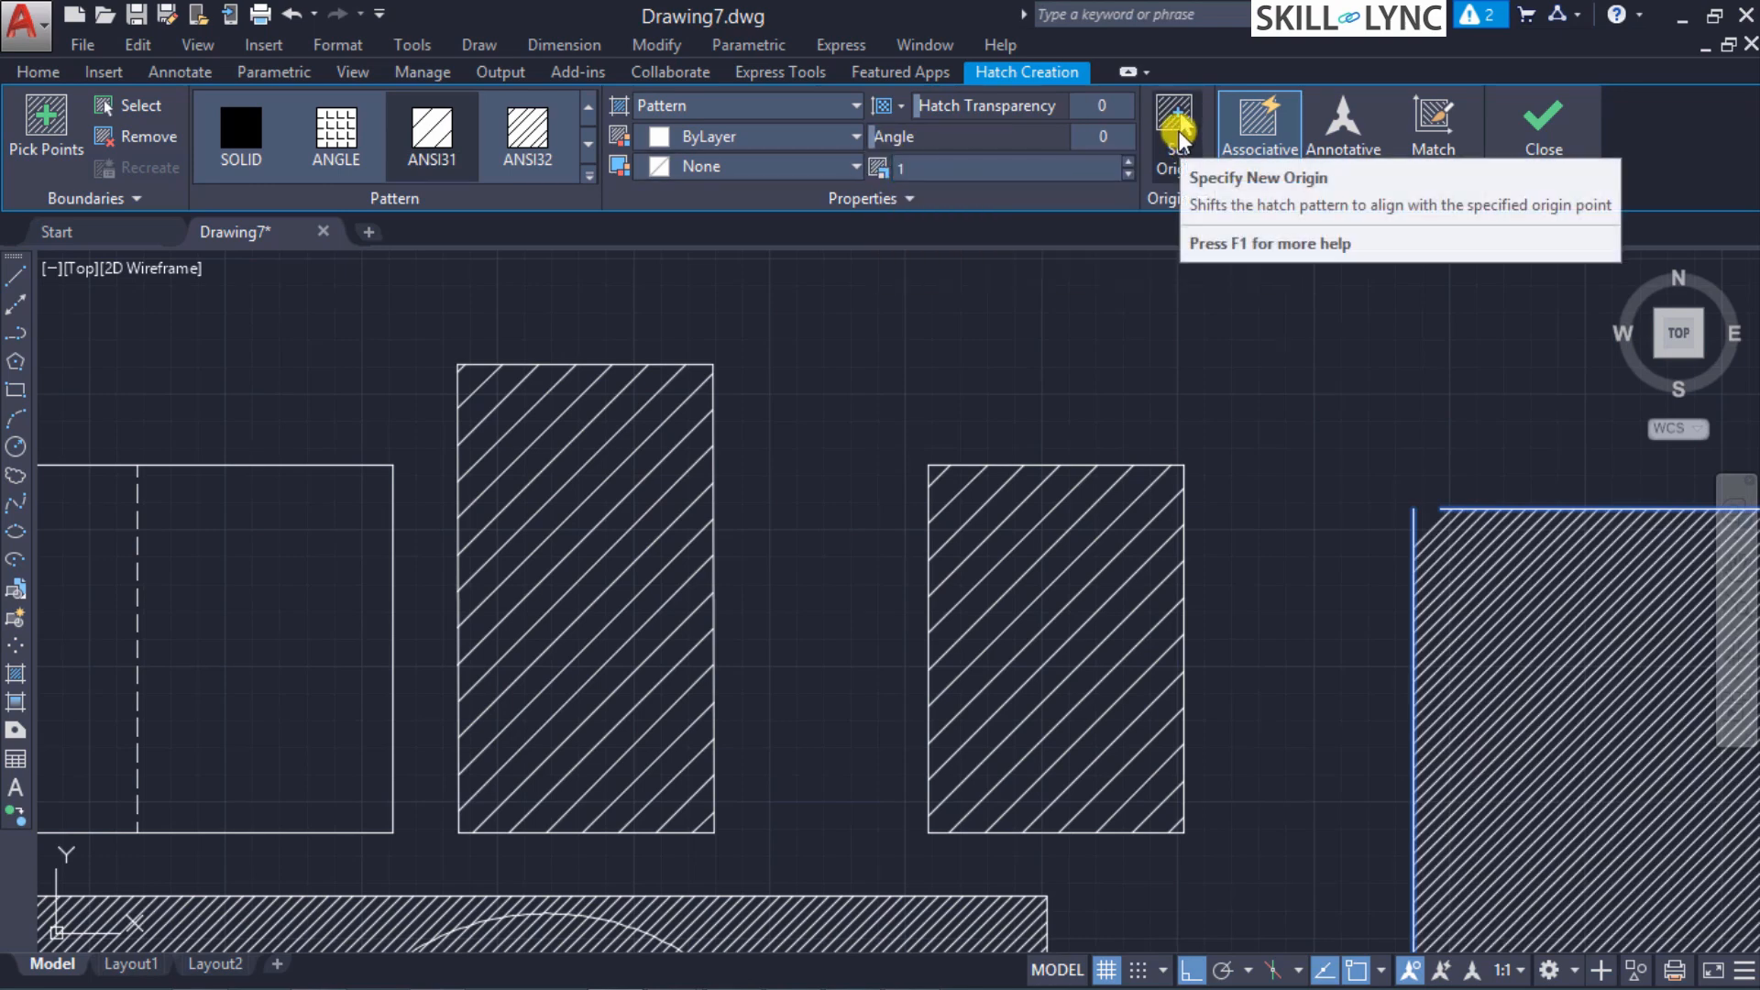
# Step: Set the hatch origin at the open end of the square's top line, beside the gap
pyautogui.click(1178, 130)
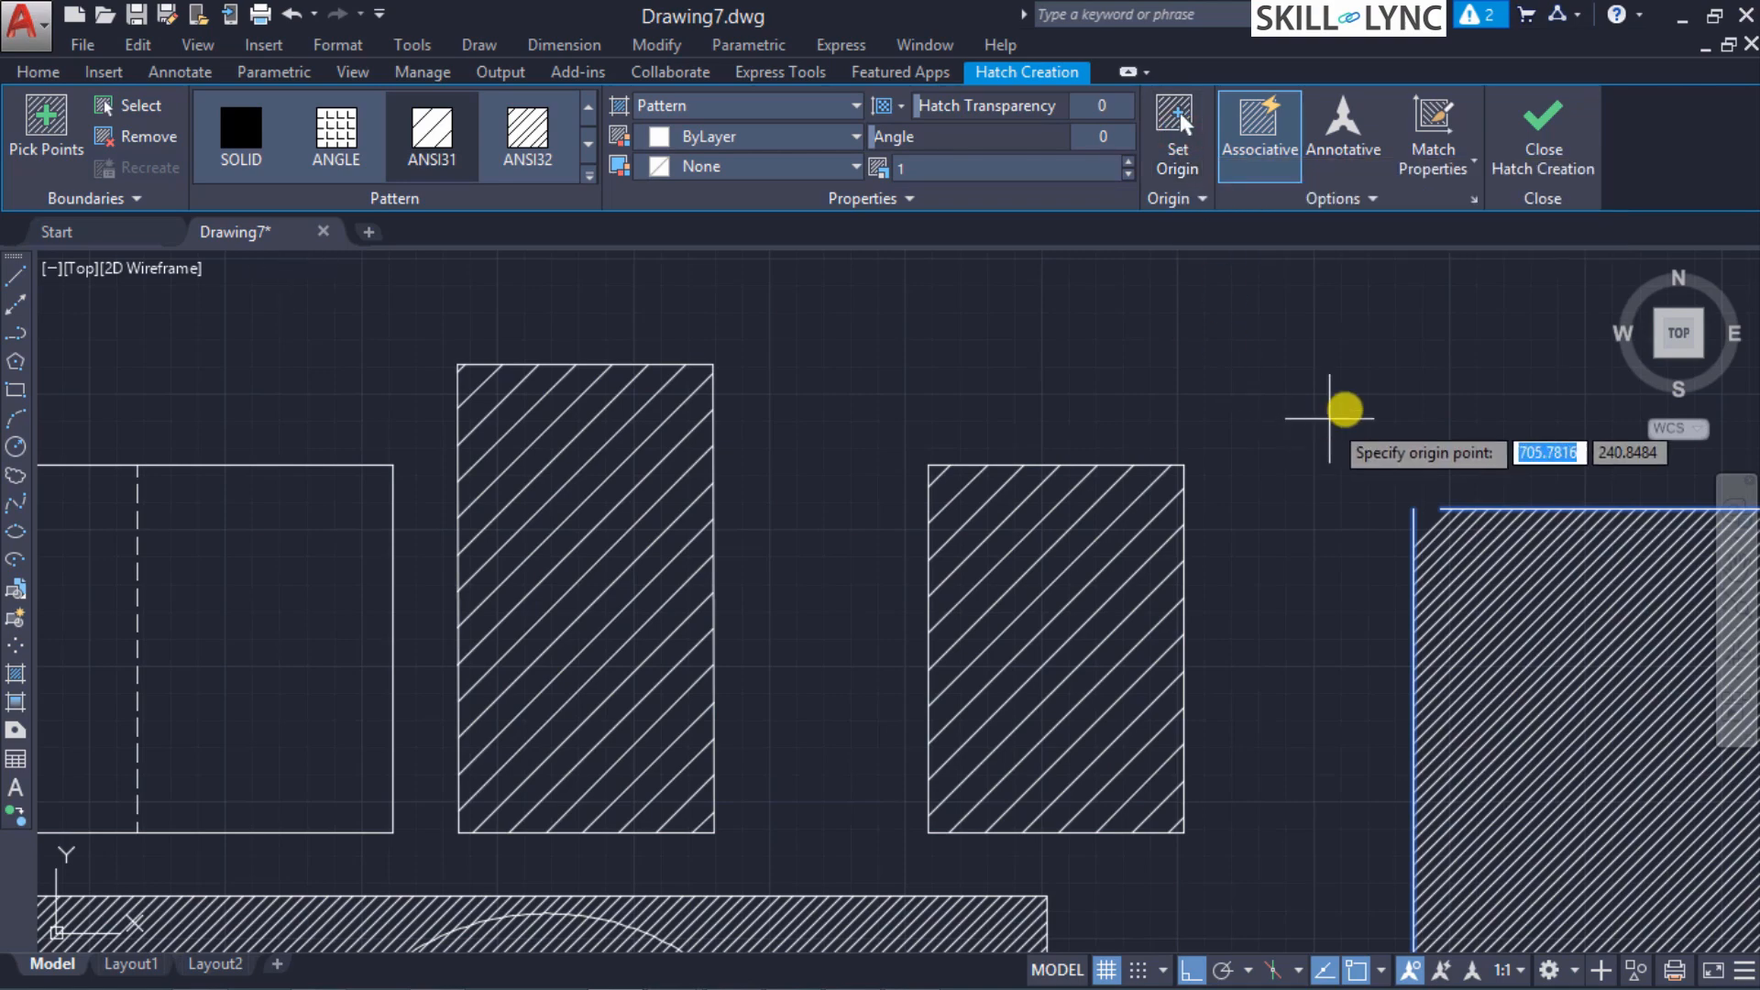
pyautogui.scroll(-2, 1566, 807)
pyautogui.scroll(2, 1565, 834)
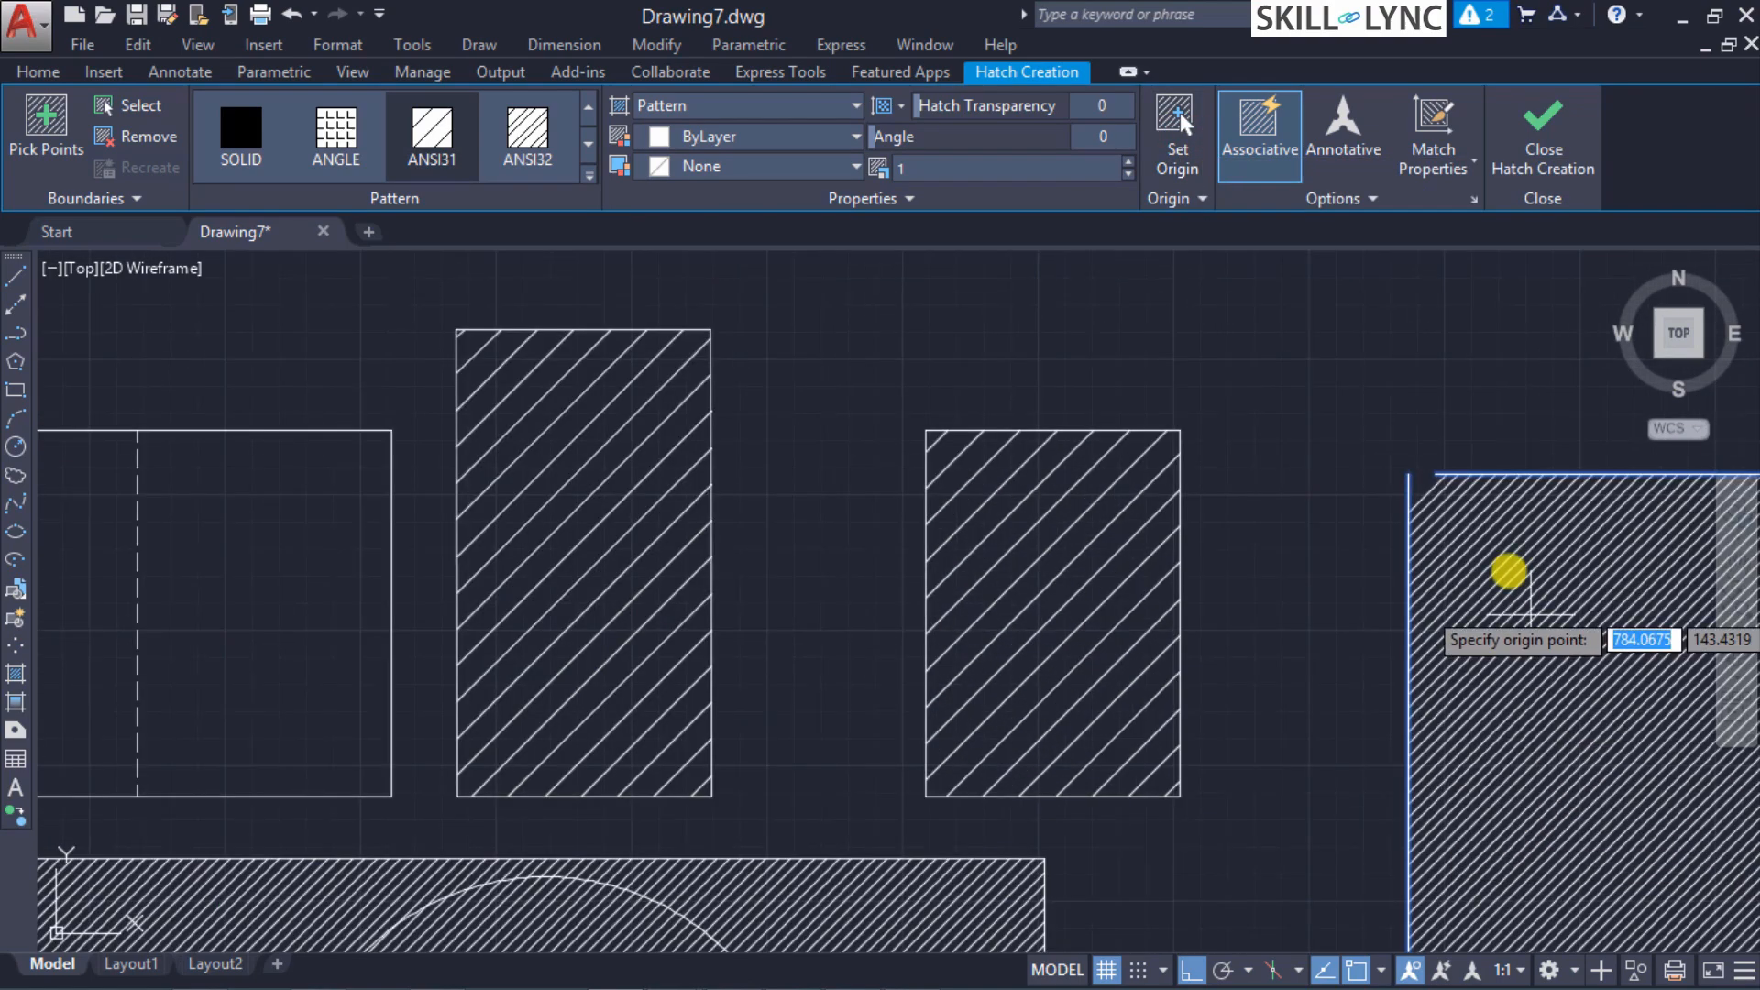
pyautogui.click(1461, 478)
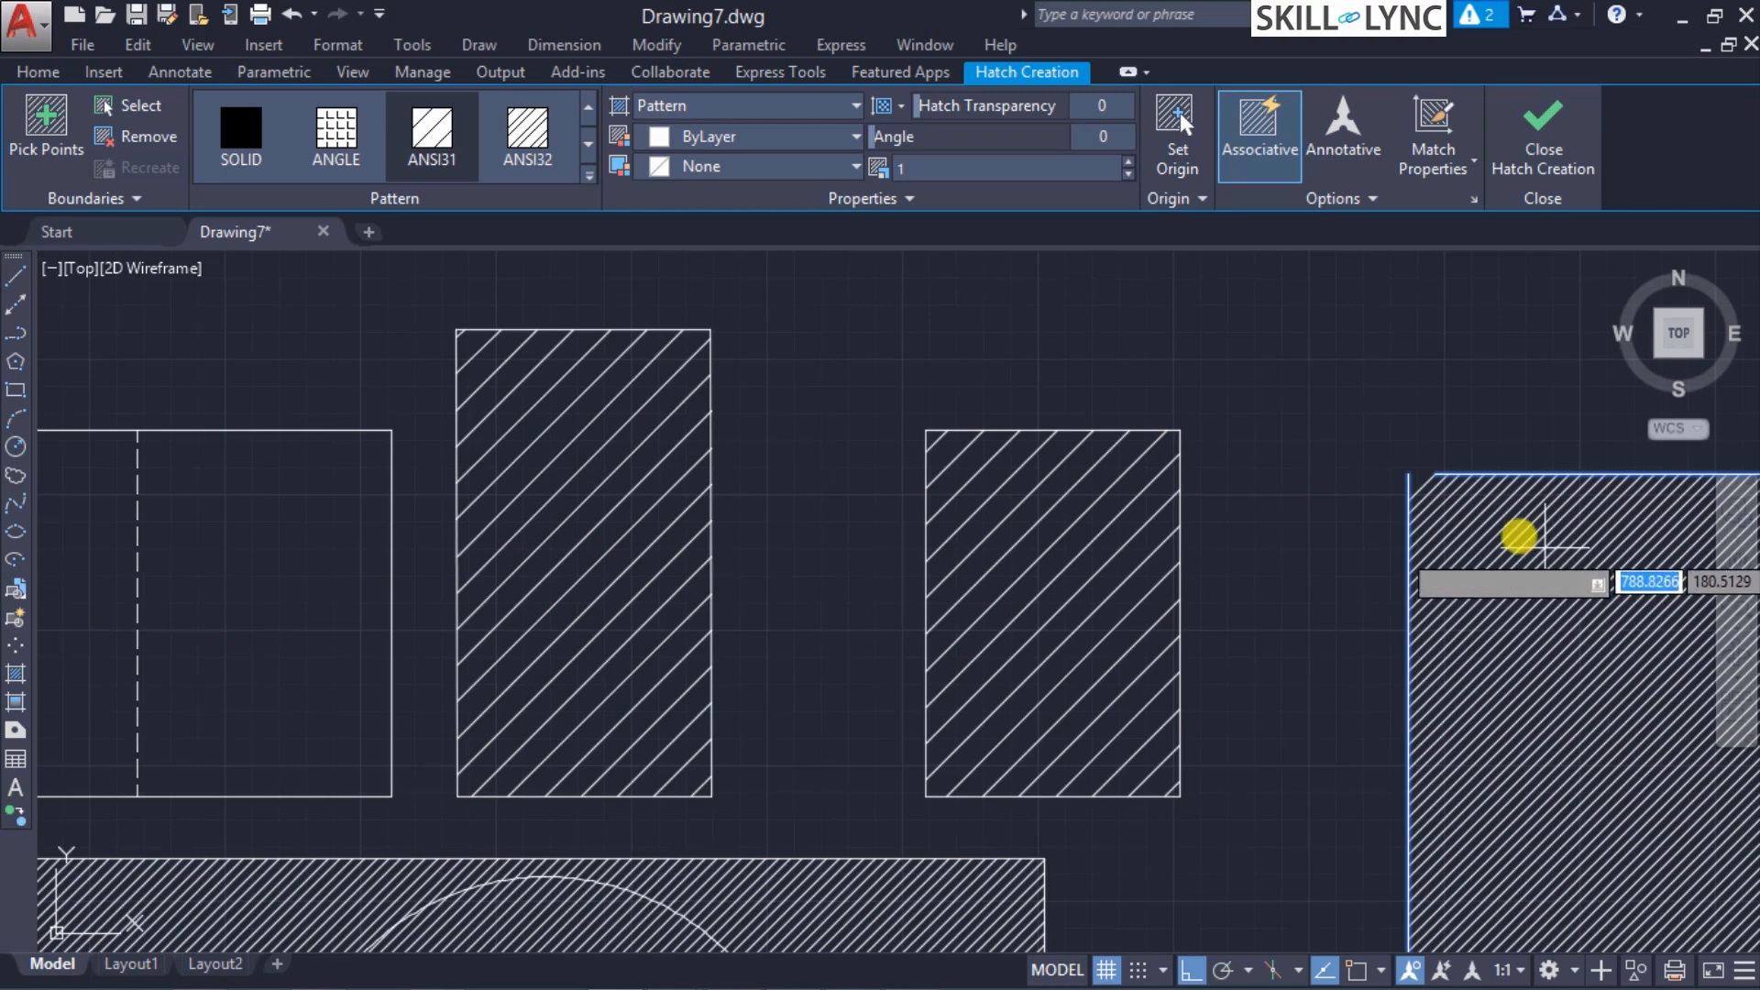
# Step: Try to pick a hatch point on the square's lower edge and another inside it near the lower-left corner
pyautogui.scroll(-2, 1606, 797)
pyautogui.scroll(4, 1611, 806)
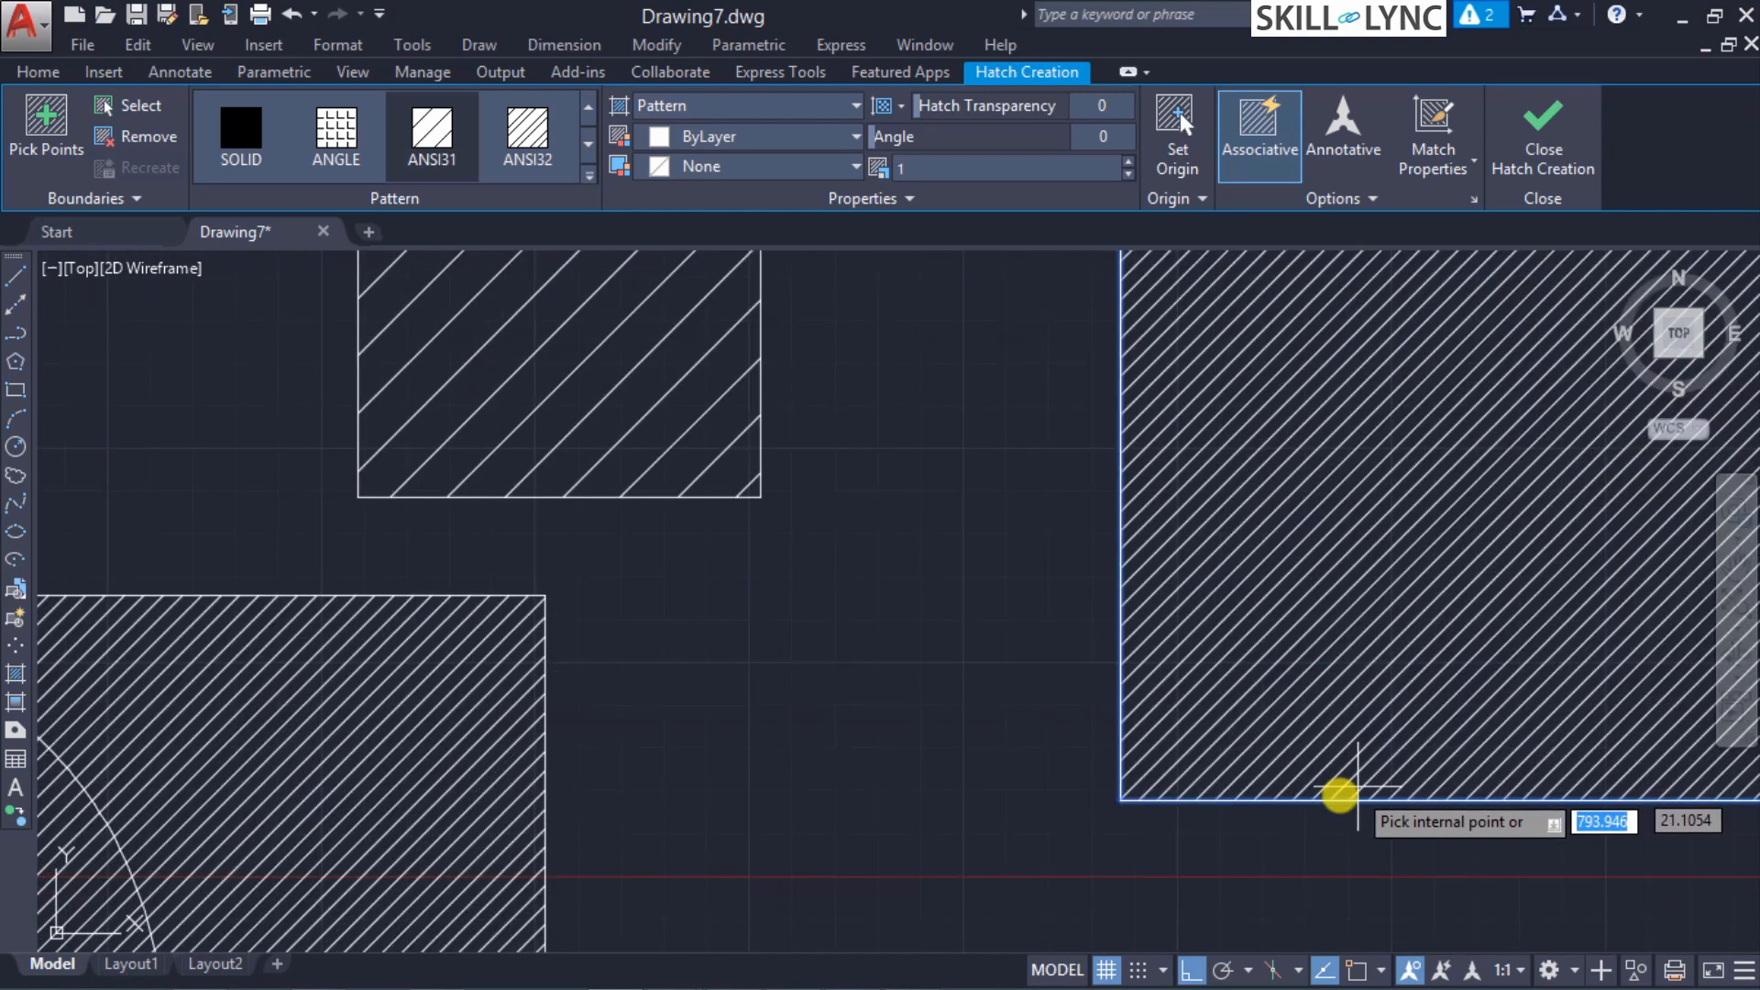
pyautogui.scroll(5, 1224, 806)
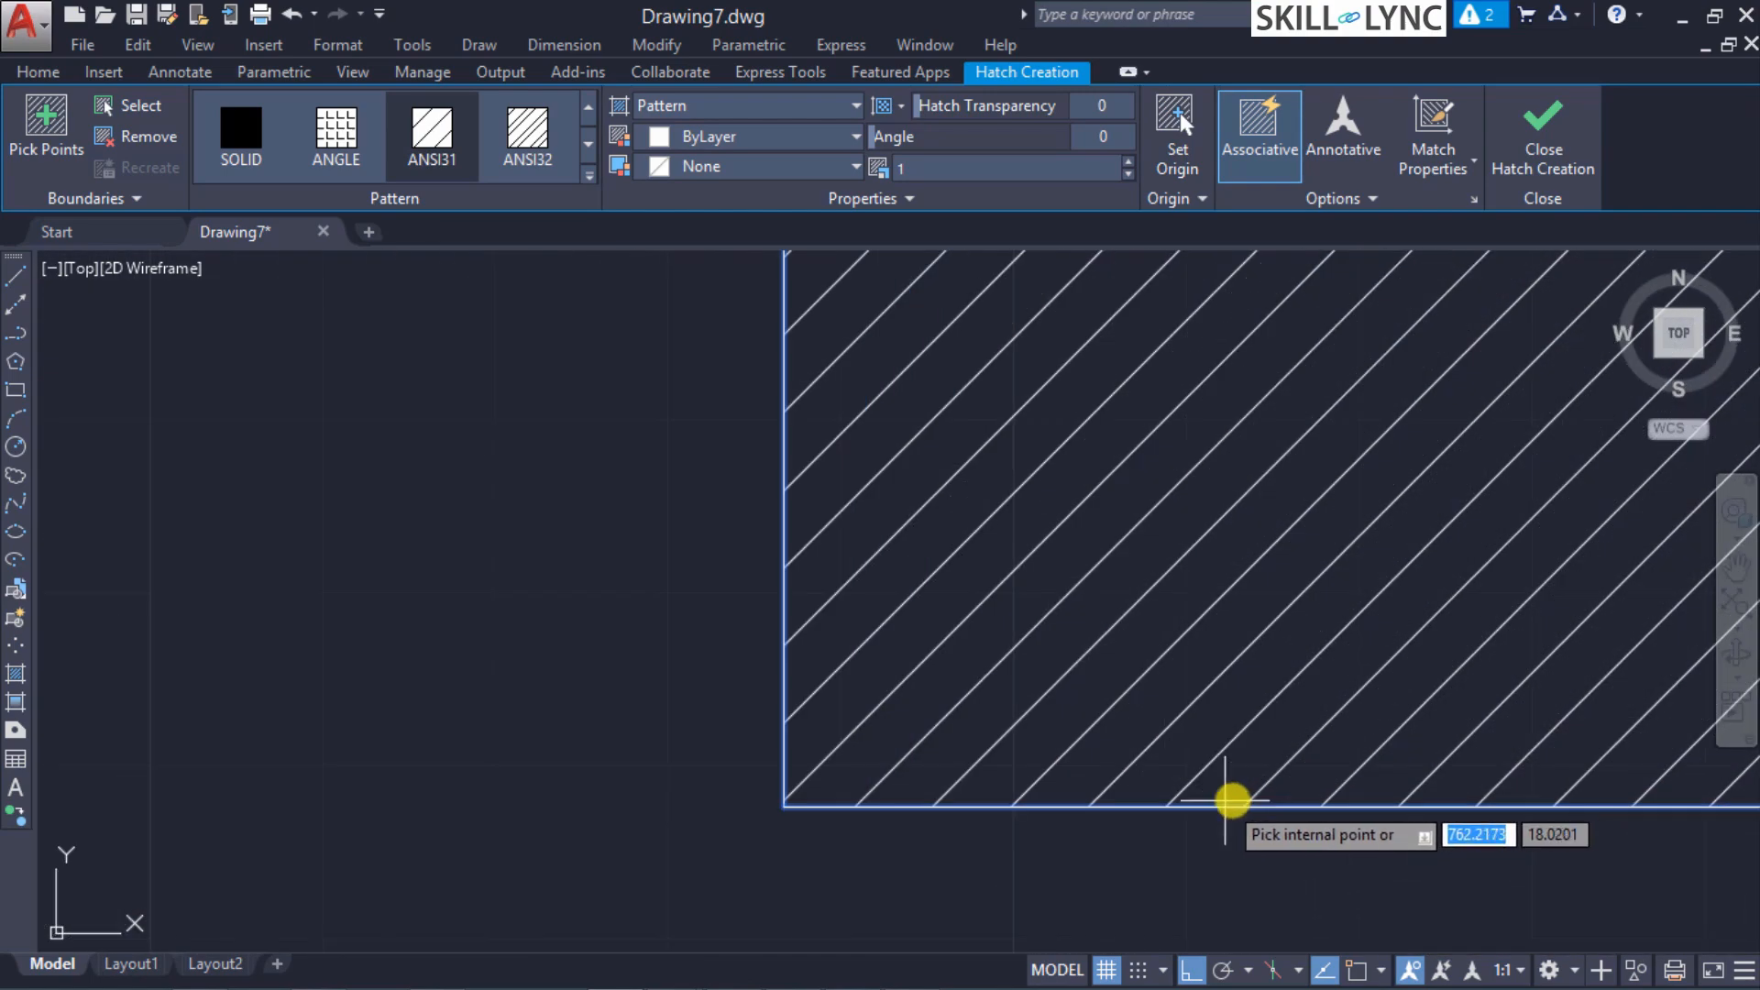
pyautogui.click(1231, 809)
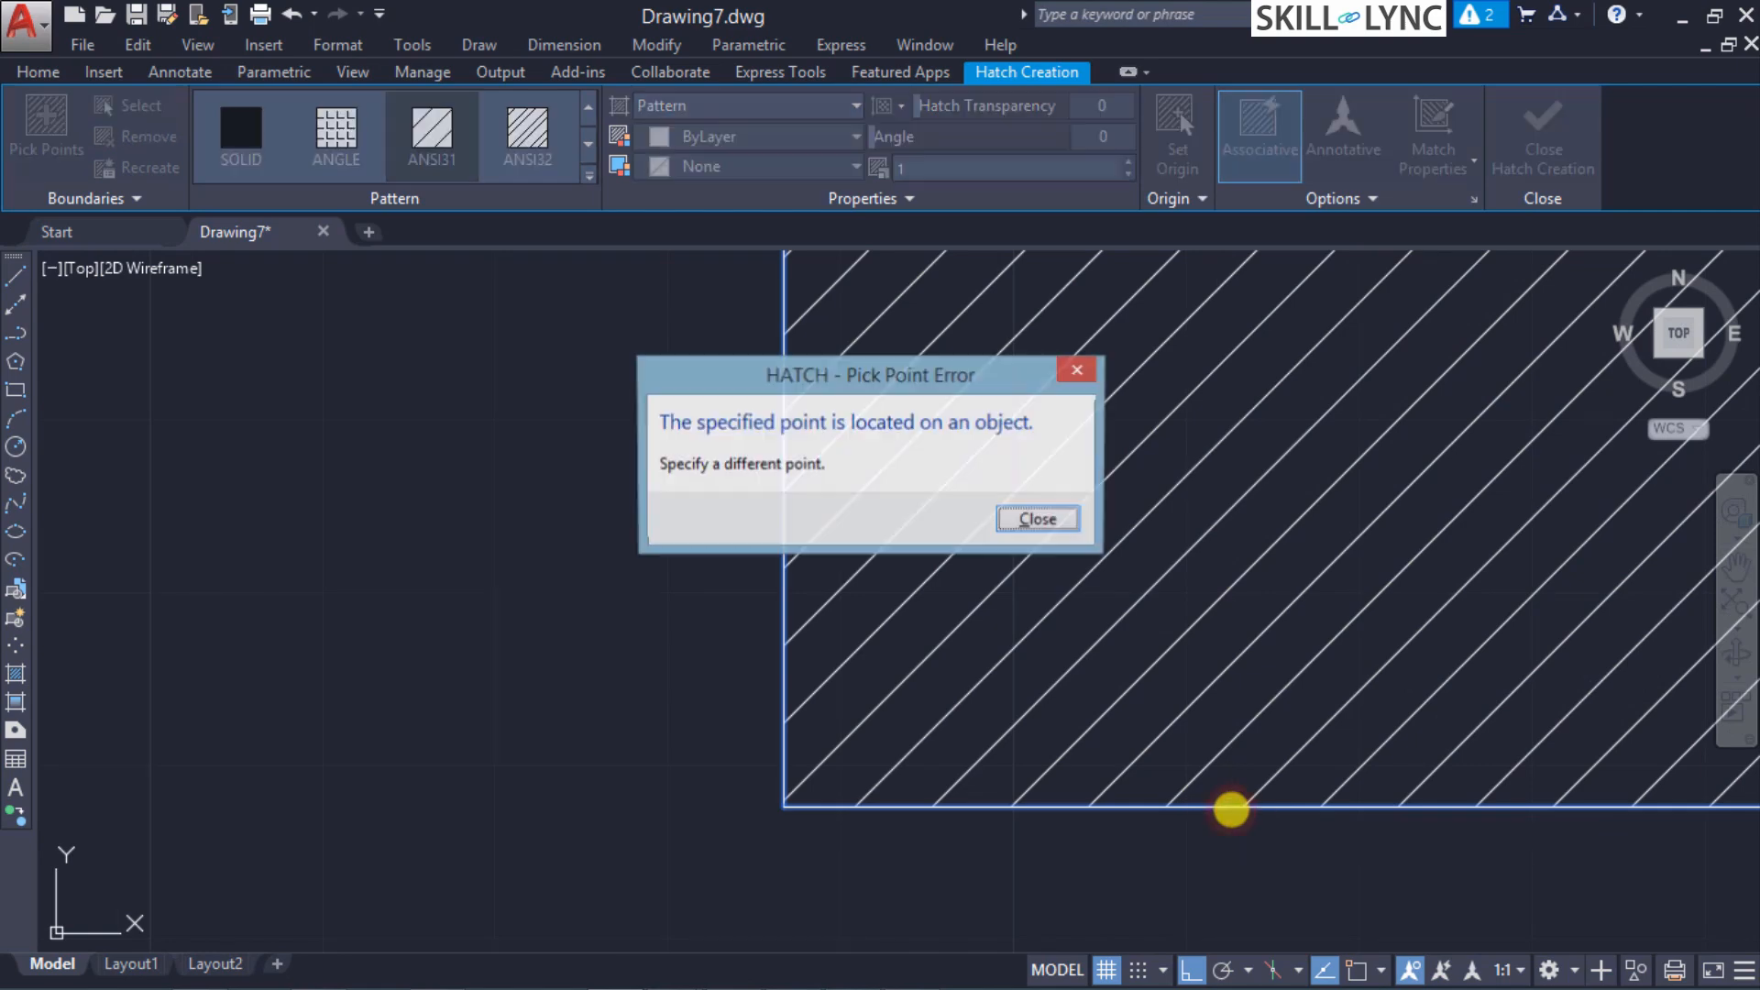
pyautogui.click(1030, 521)
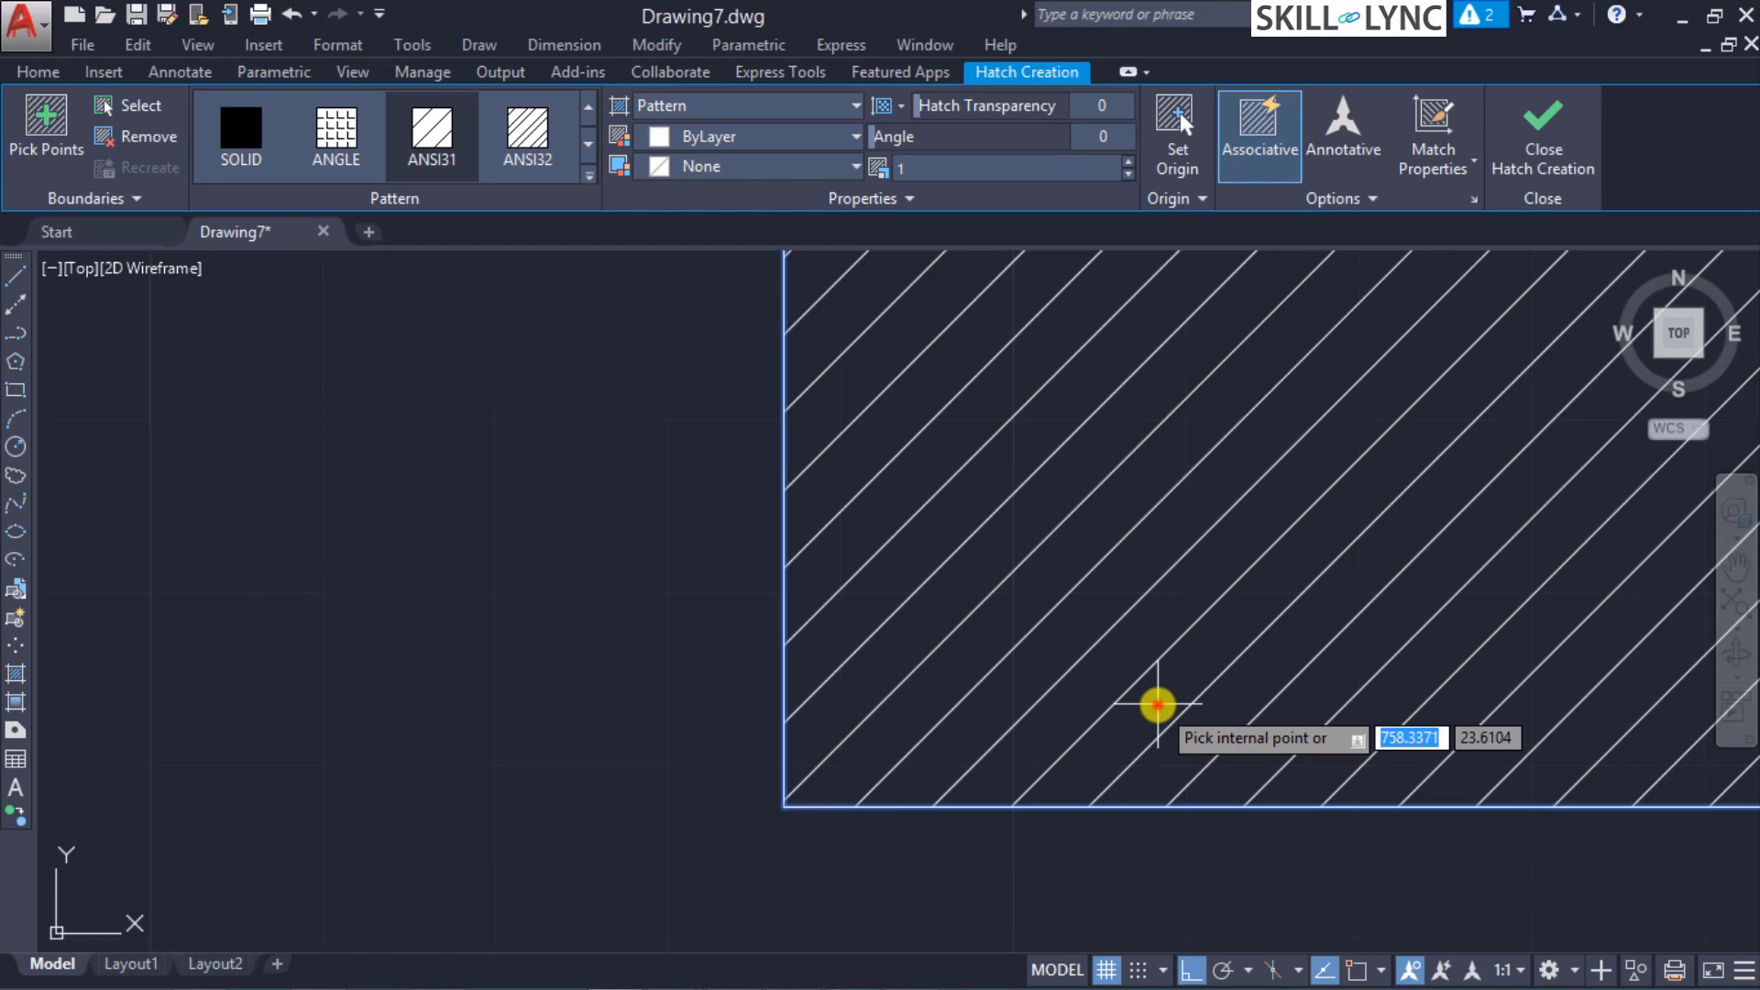
pyautogui.click(1158, 704)
pyautogui.click(1112, 562)
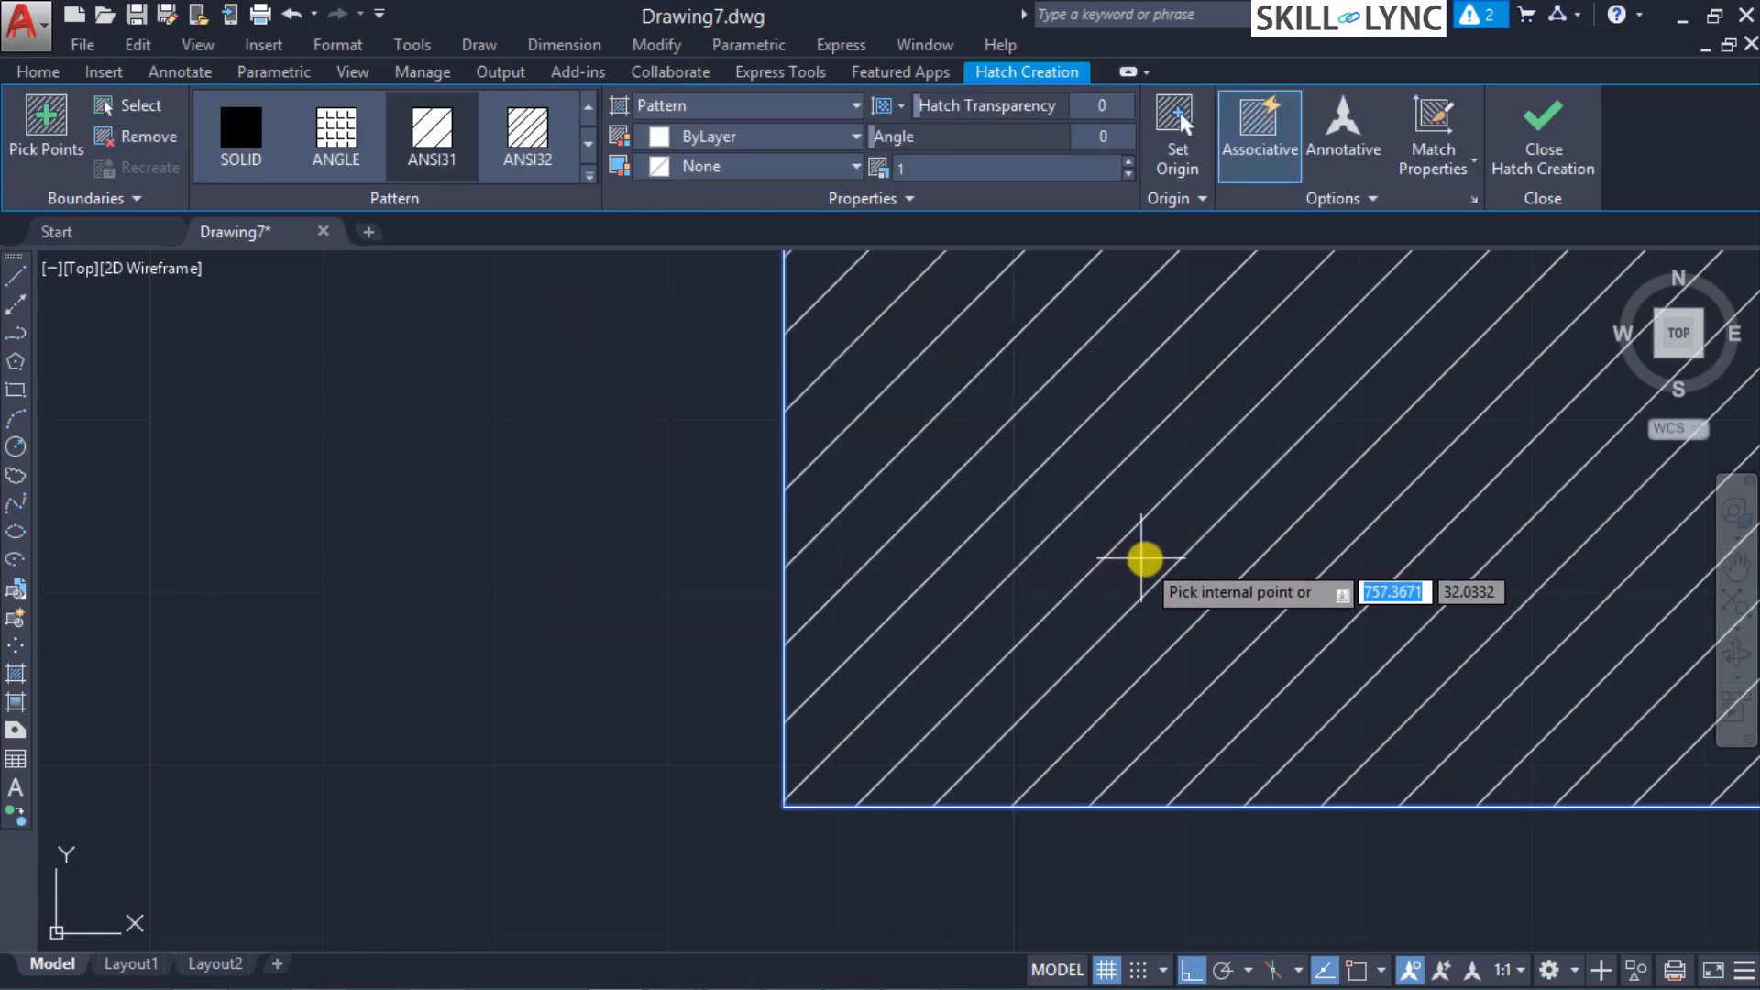
# Step: Set the hatch origin on the square's lower edge near the lower-left corner, then on the left edge just above that corner
pyautogui.click(1173, 123)
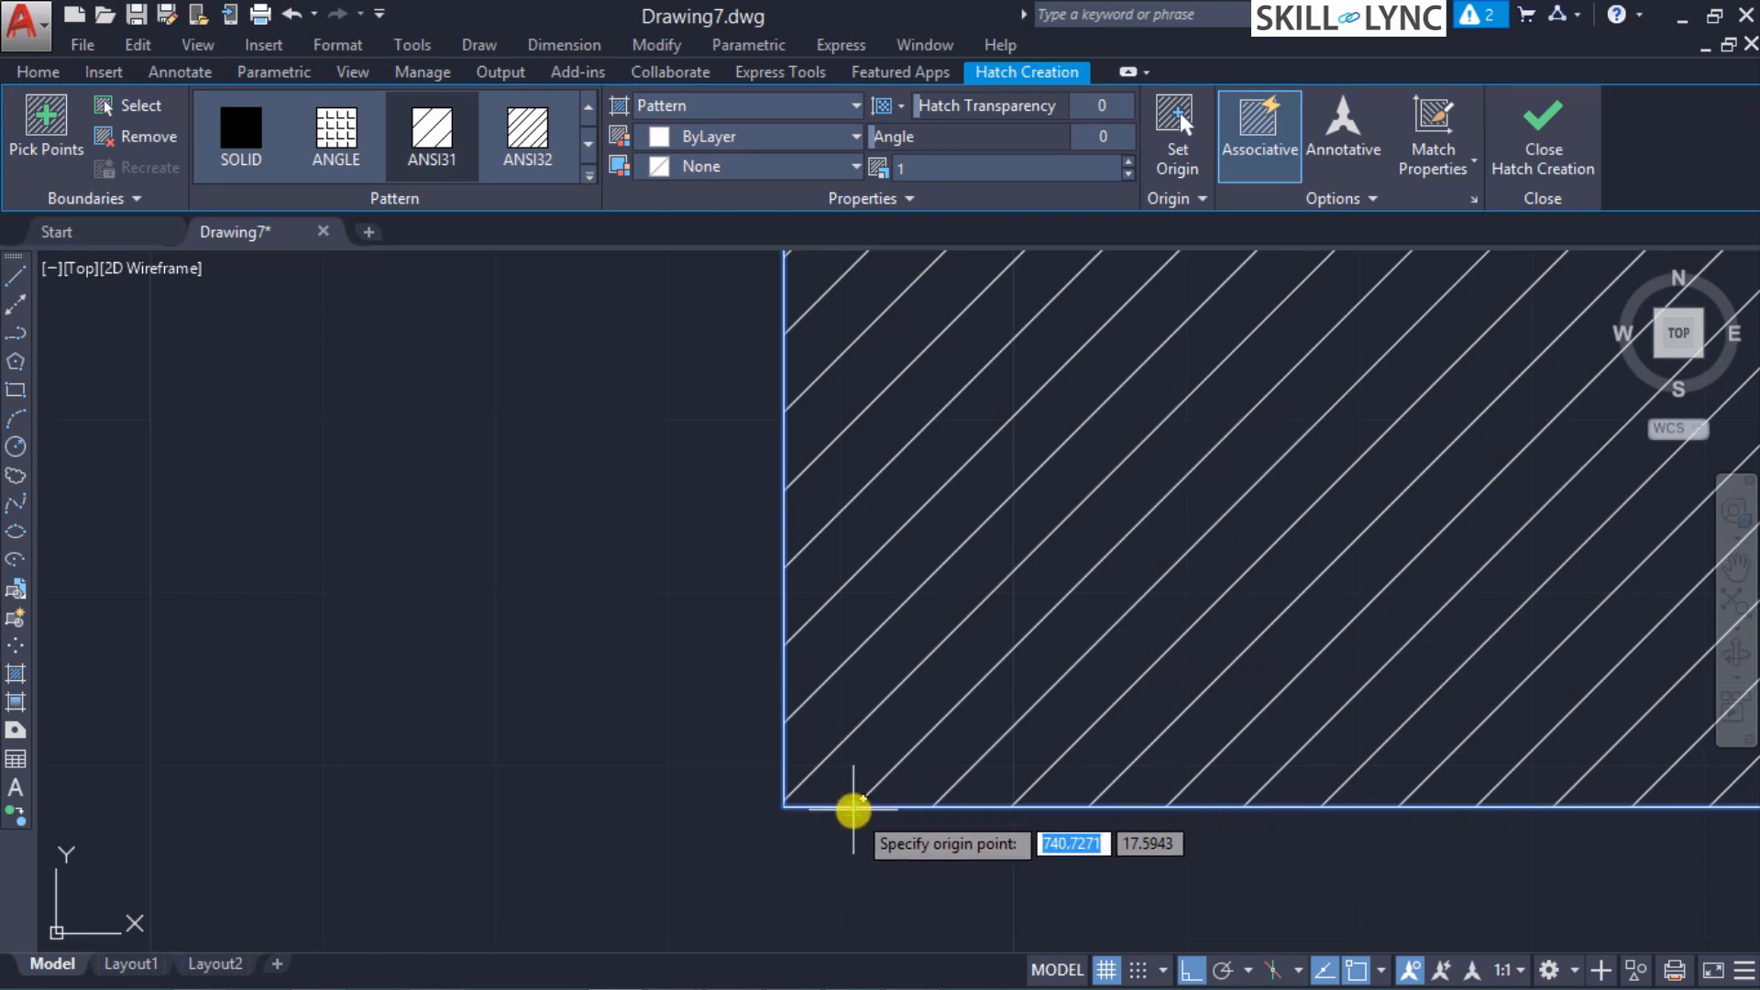
pyautogui.click(853, 808)
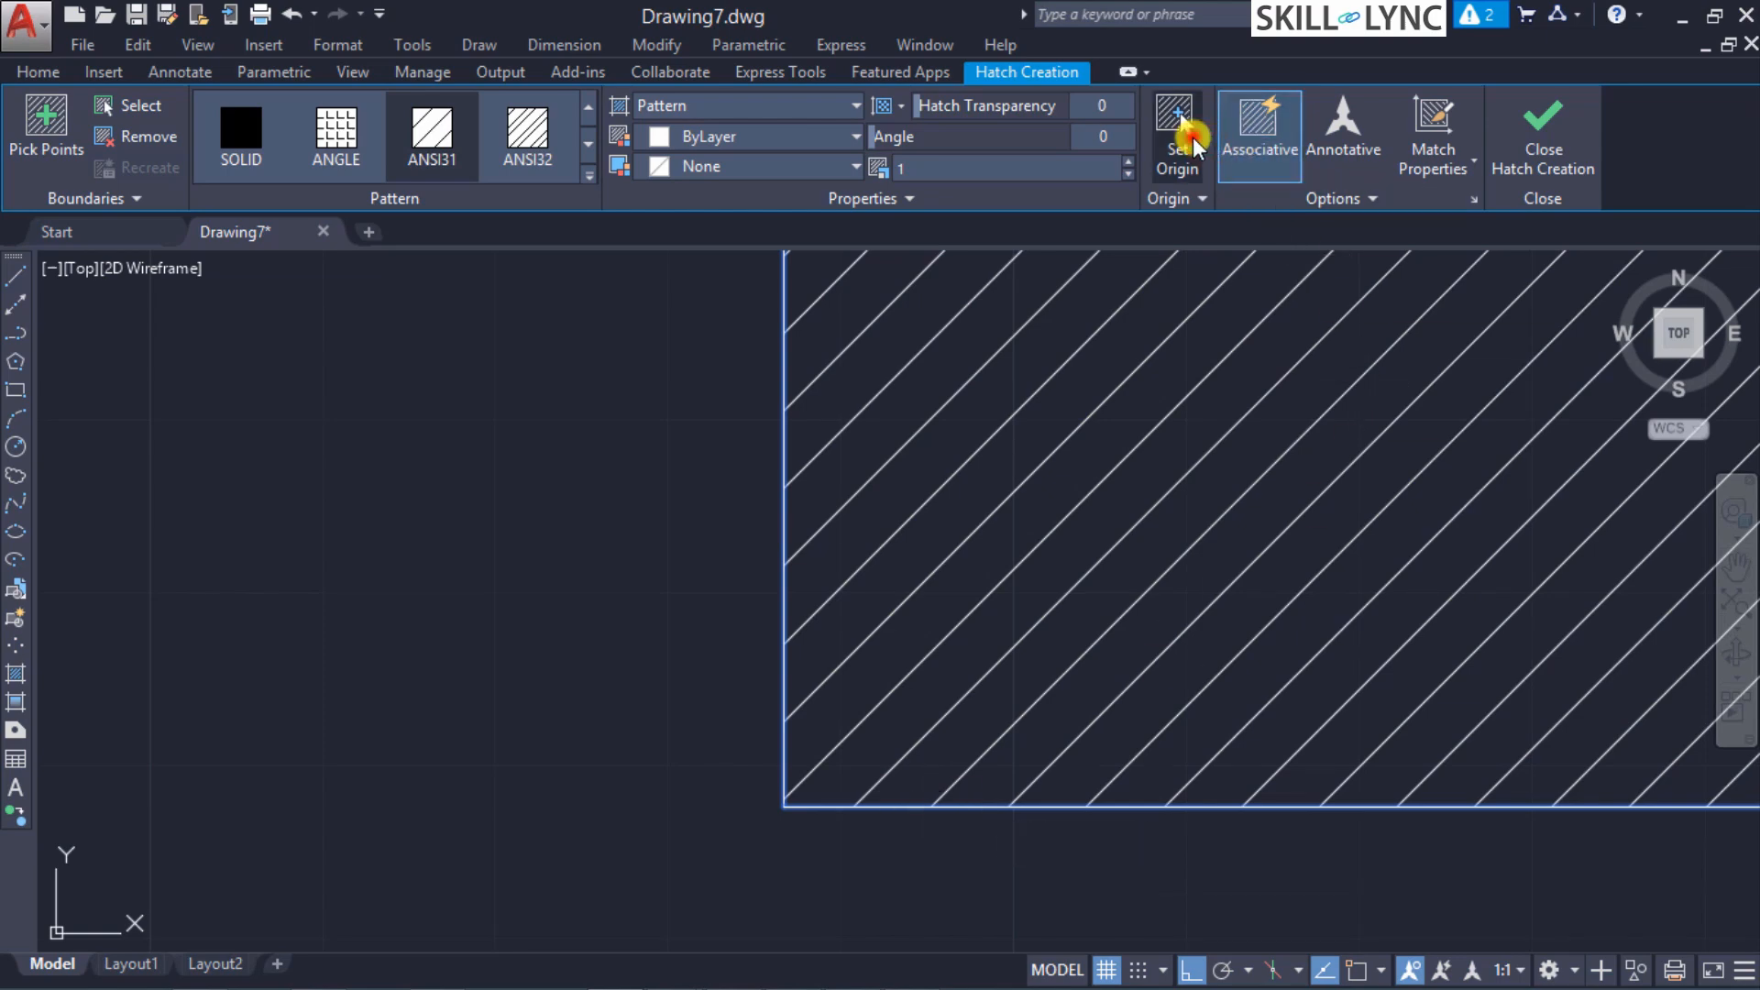
pyautogui.click(1177, 130)
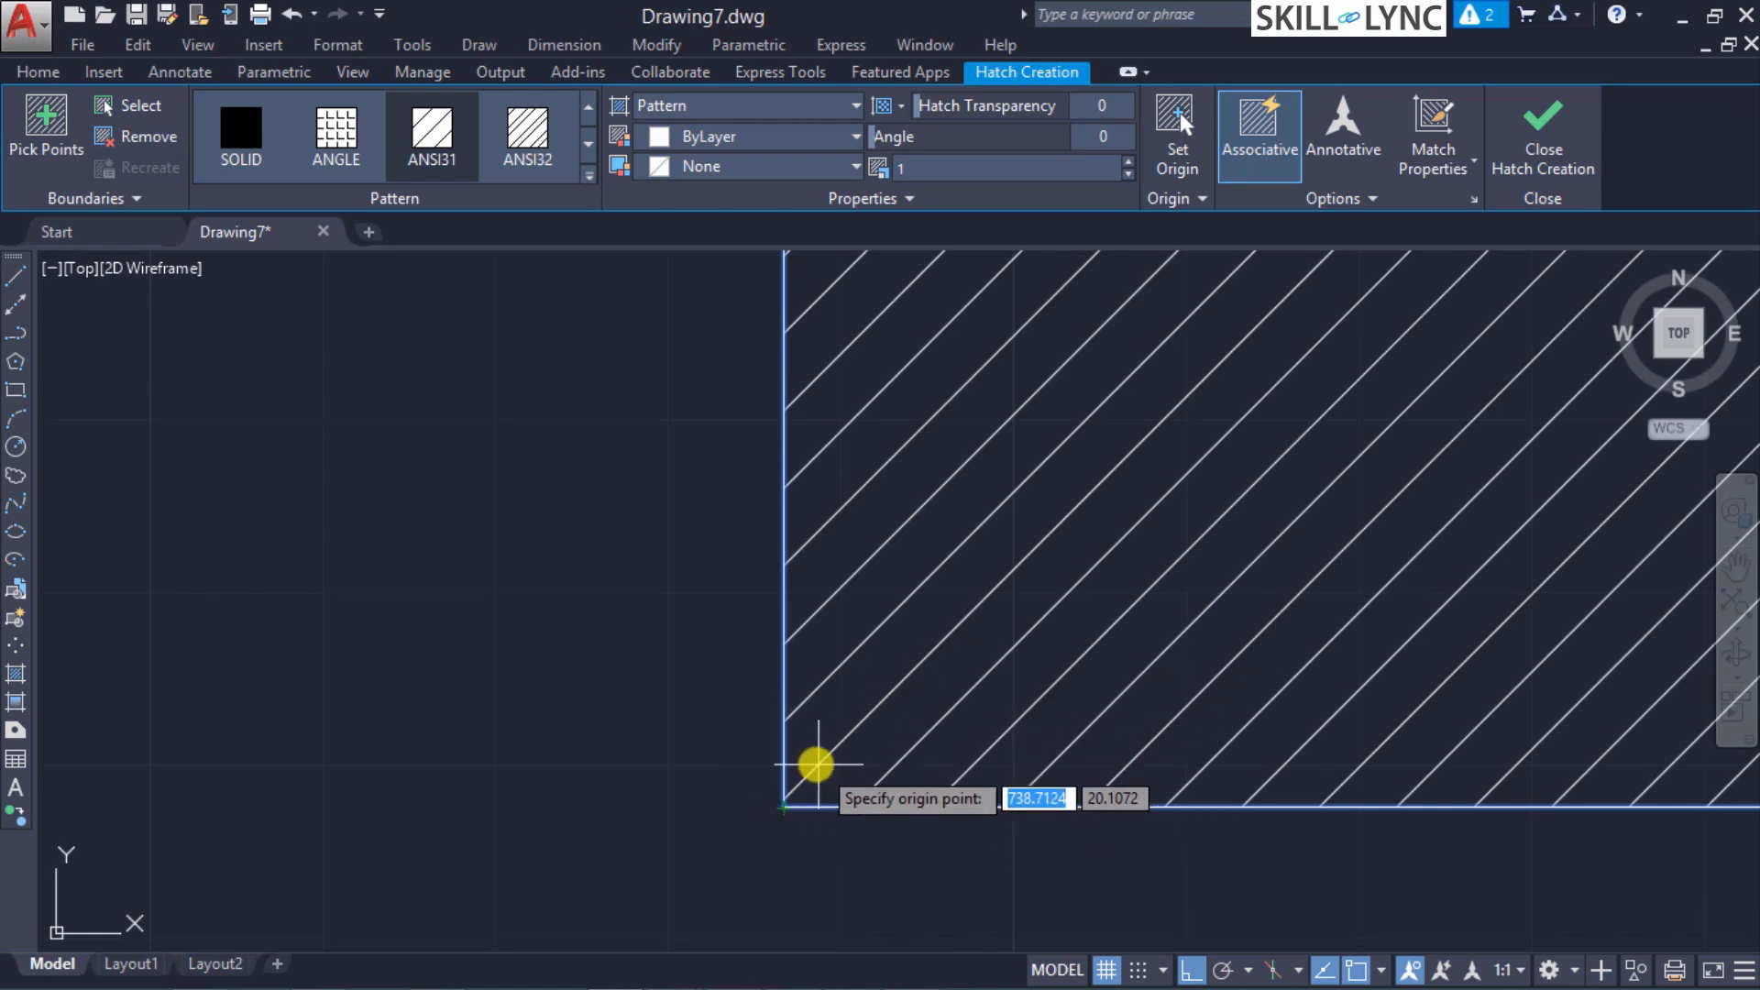
pyautogui.click(786, 761)
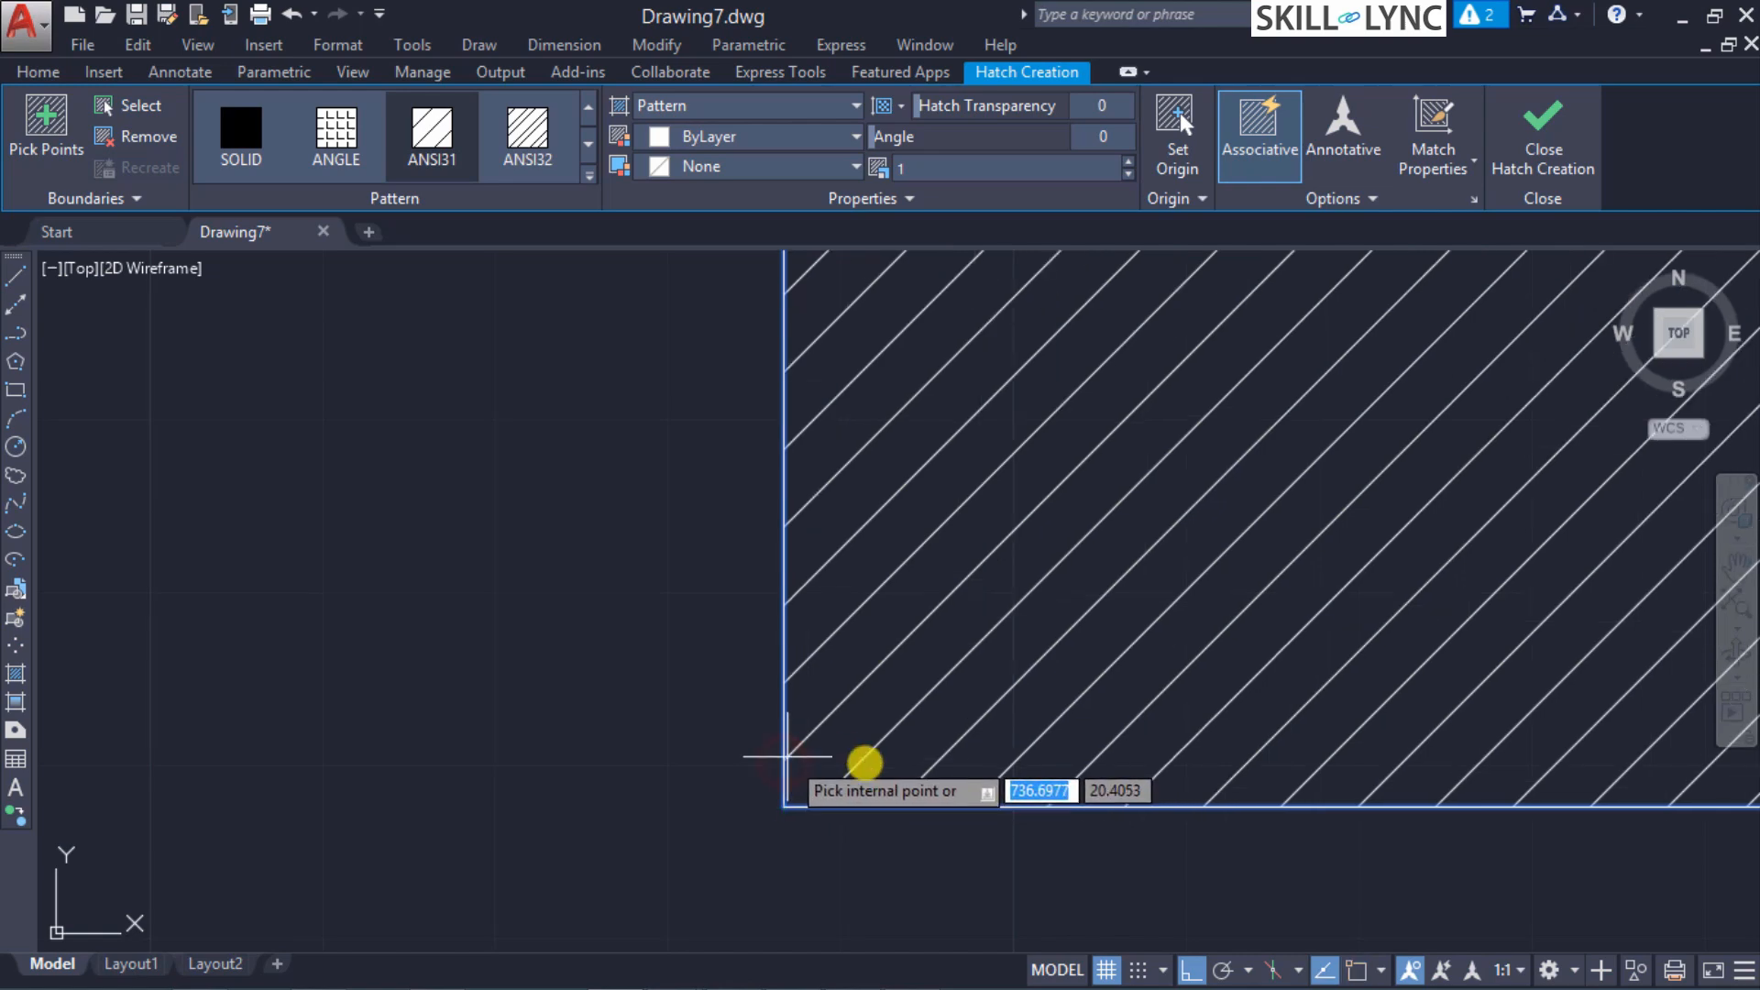
pyautogui.scroll(-4, 1269, 444)
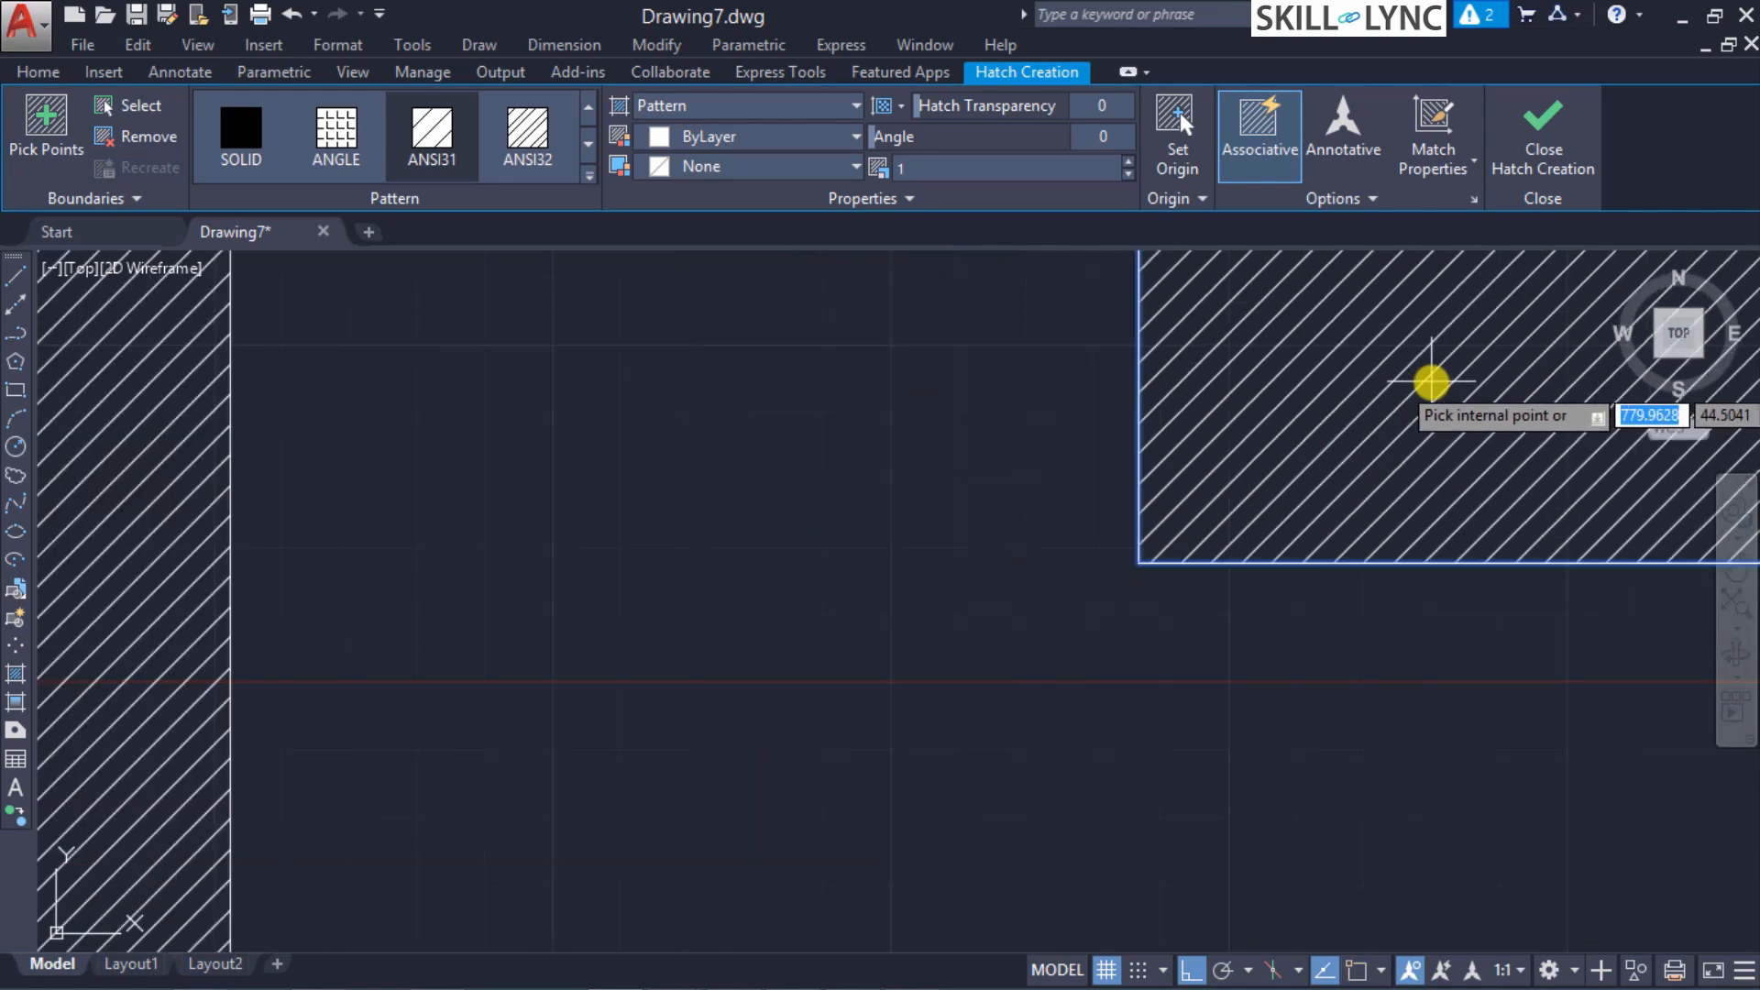
# Step: Match hatch properties using the source hatch origin, with the square's existing hatch as the source
pyautogui.scroll(2, 1499, 336)
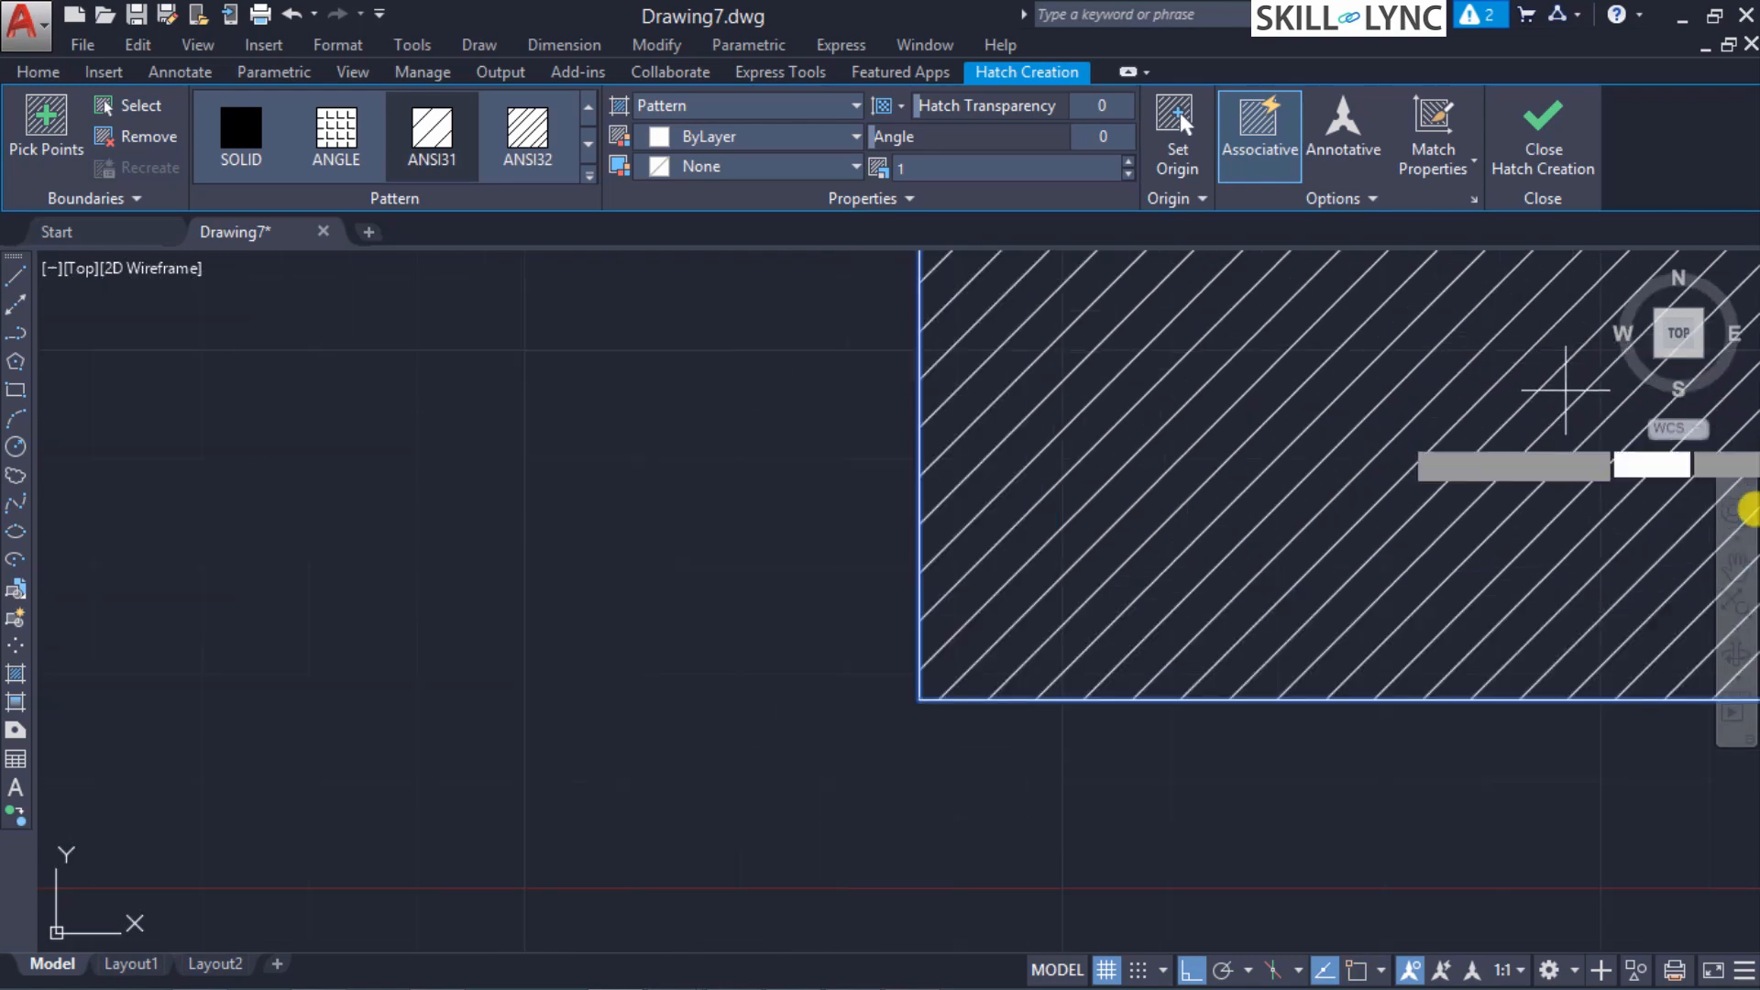
pyautogui.click(1738, 610)
pyautogui.click(1431, 151)
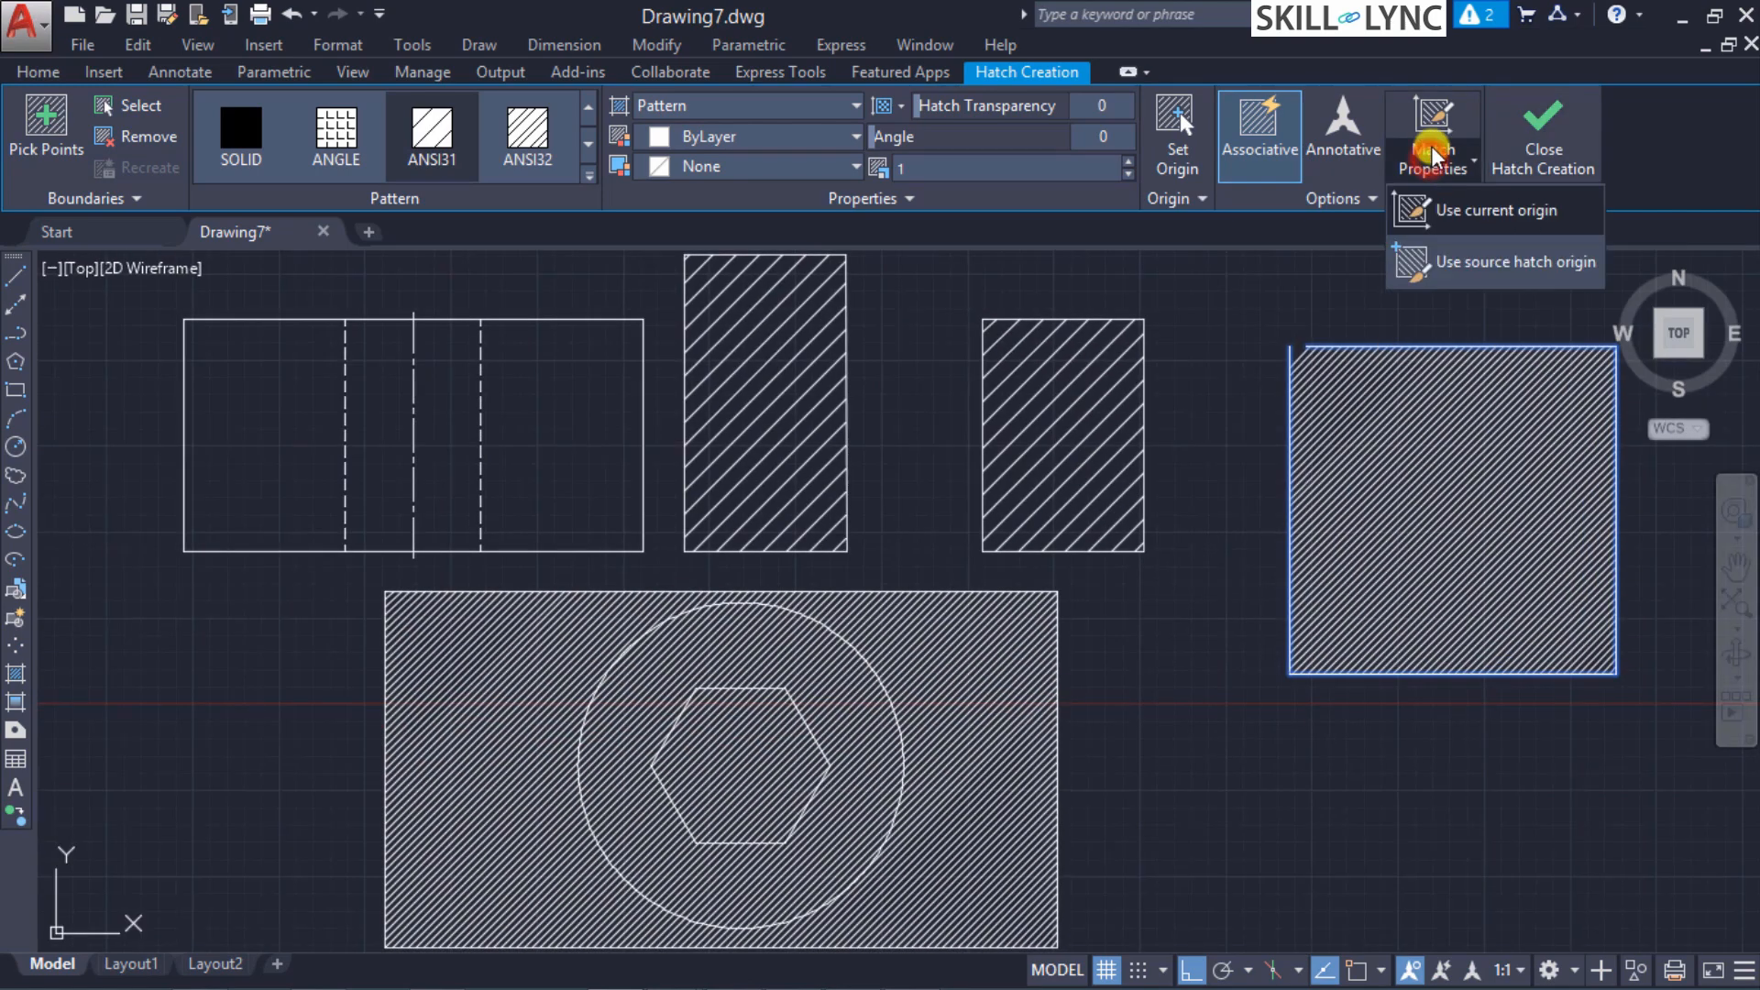
pyautogui.click(1513, 264)
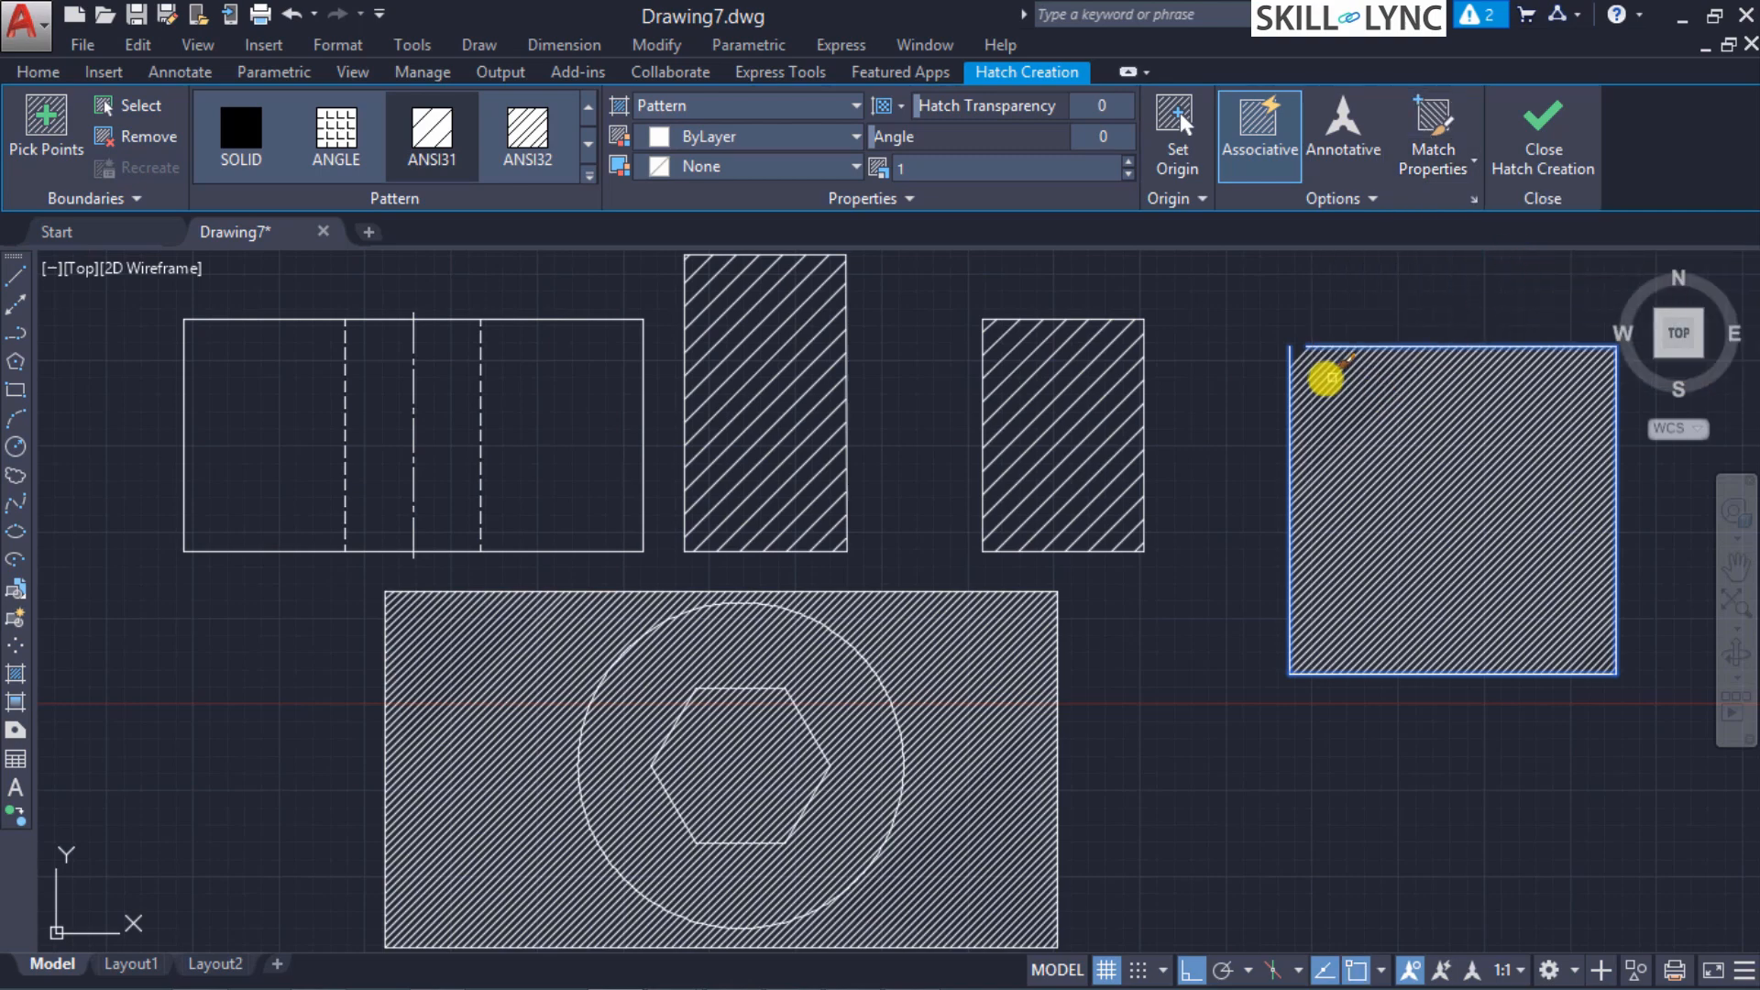
pyautogui.scroll(4, 1293, 368)
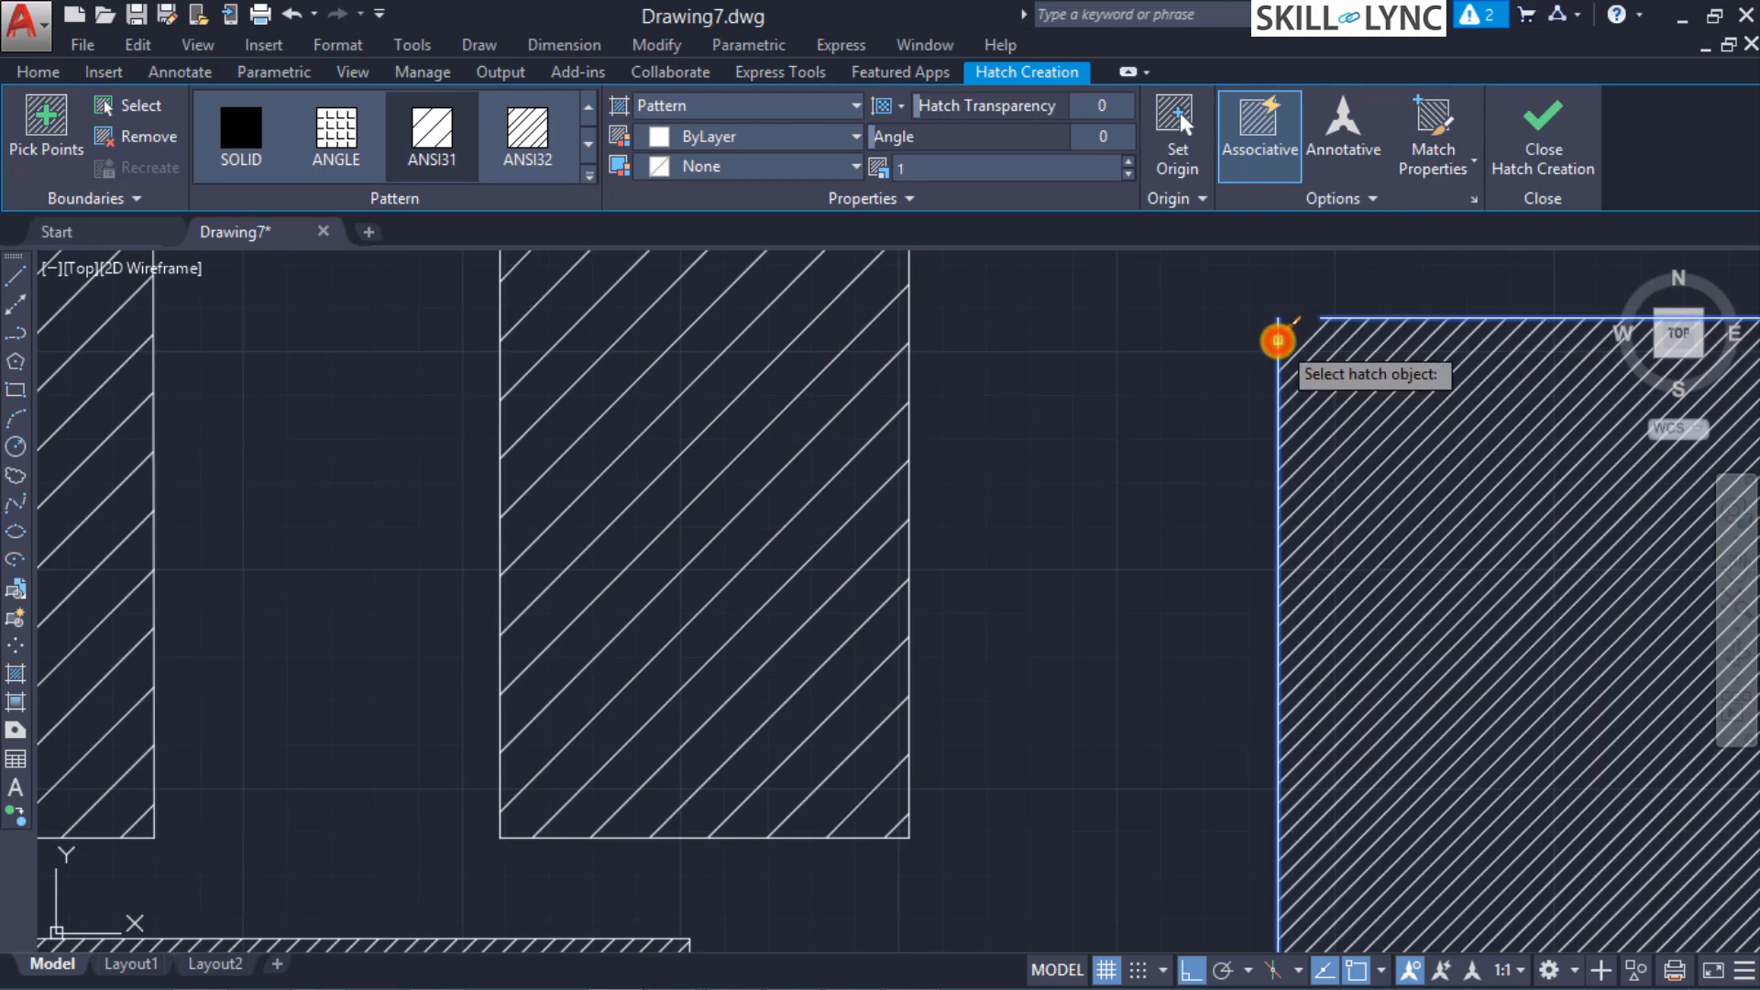
pyautogui.click(1341, 317)
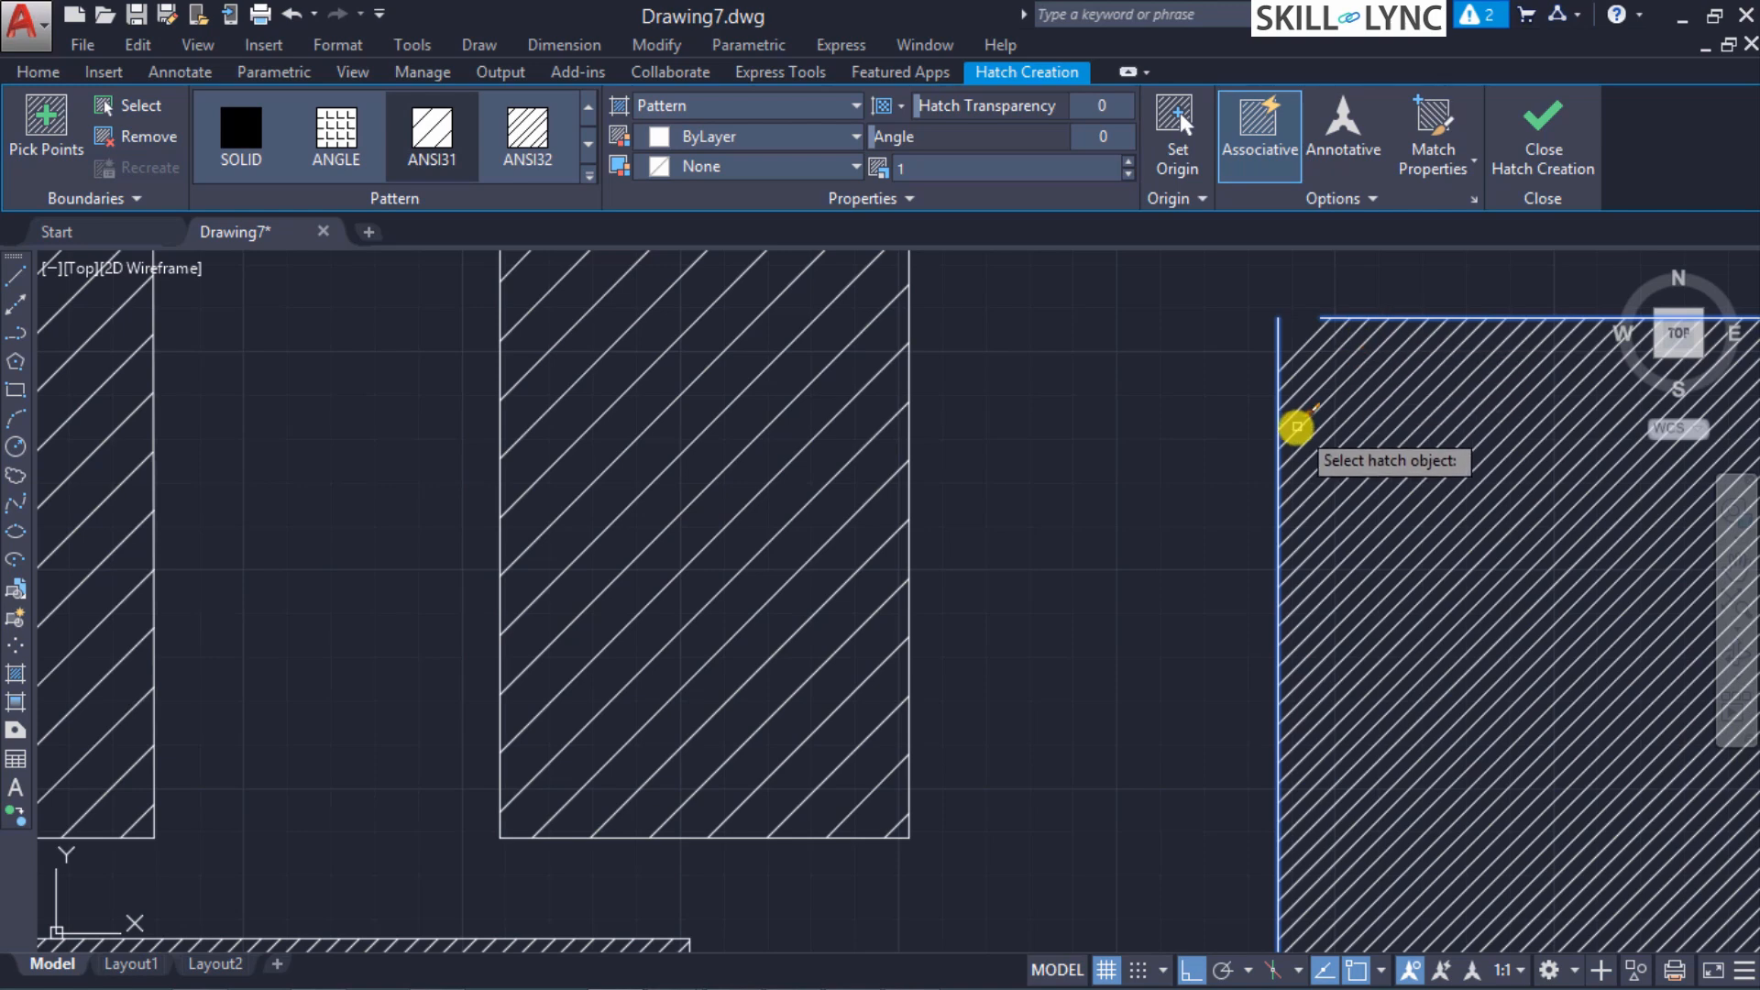
pyautogui.click(1323, 432)
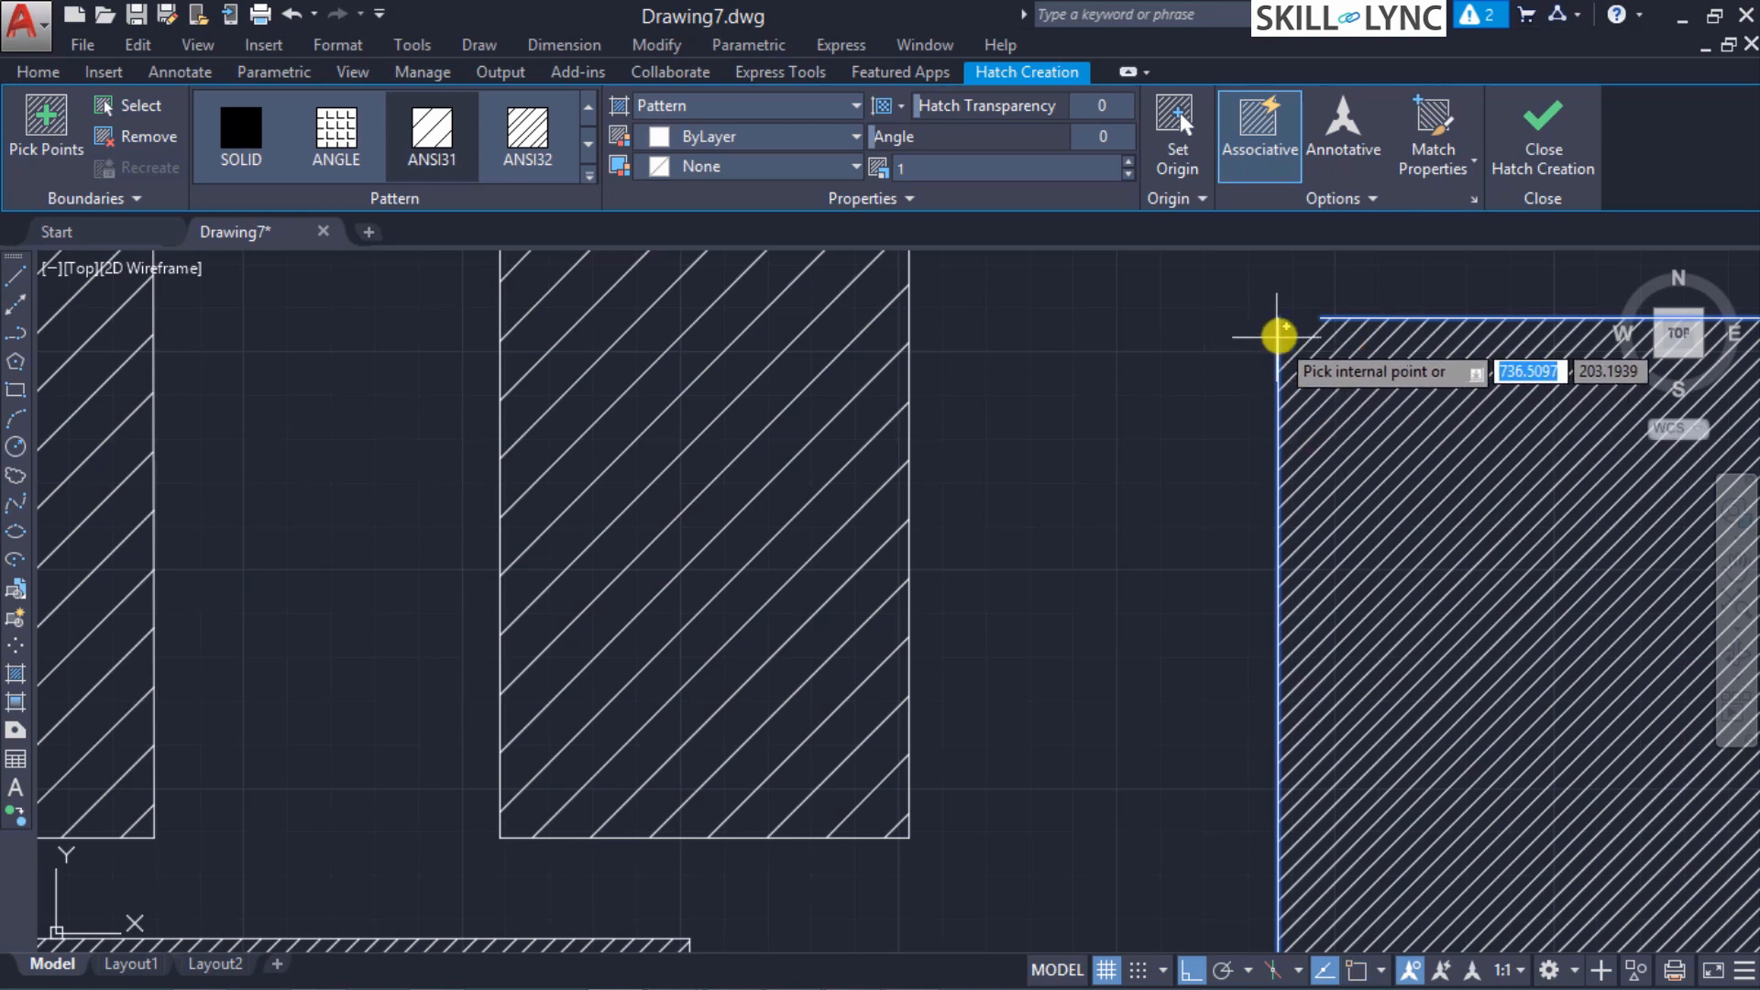
# Step: Try to pick an internal hatch point on the square's left edge just below the corner gap
pyautogui.click(1277, 348)
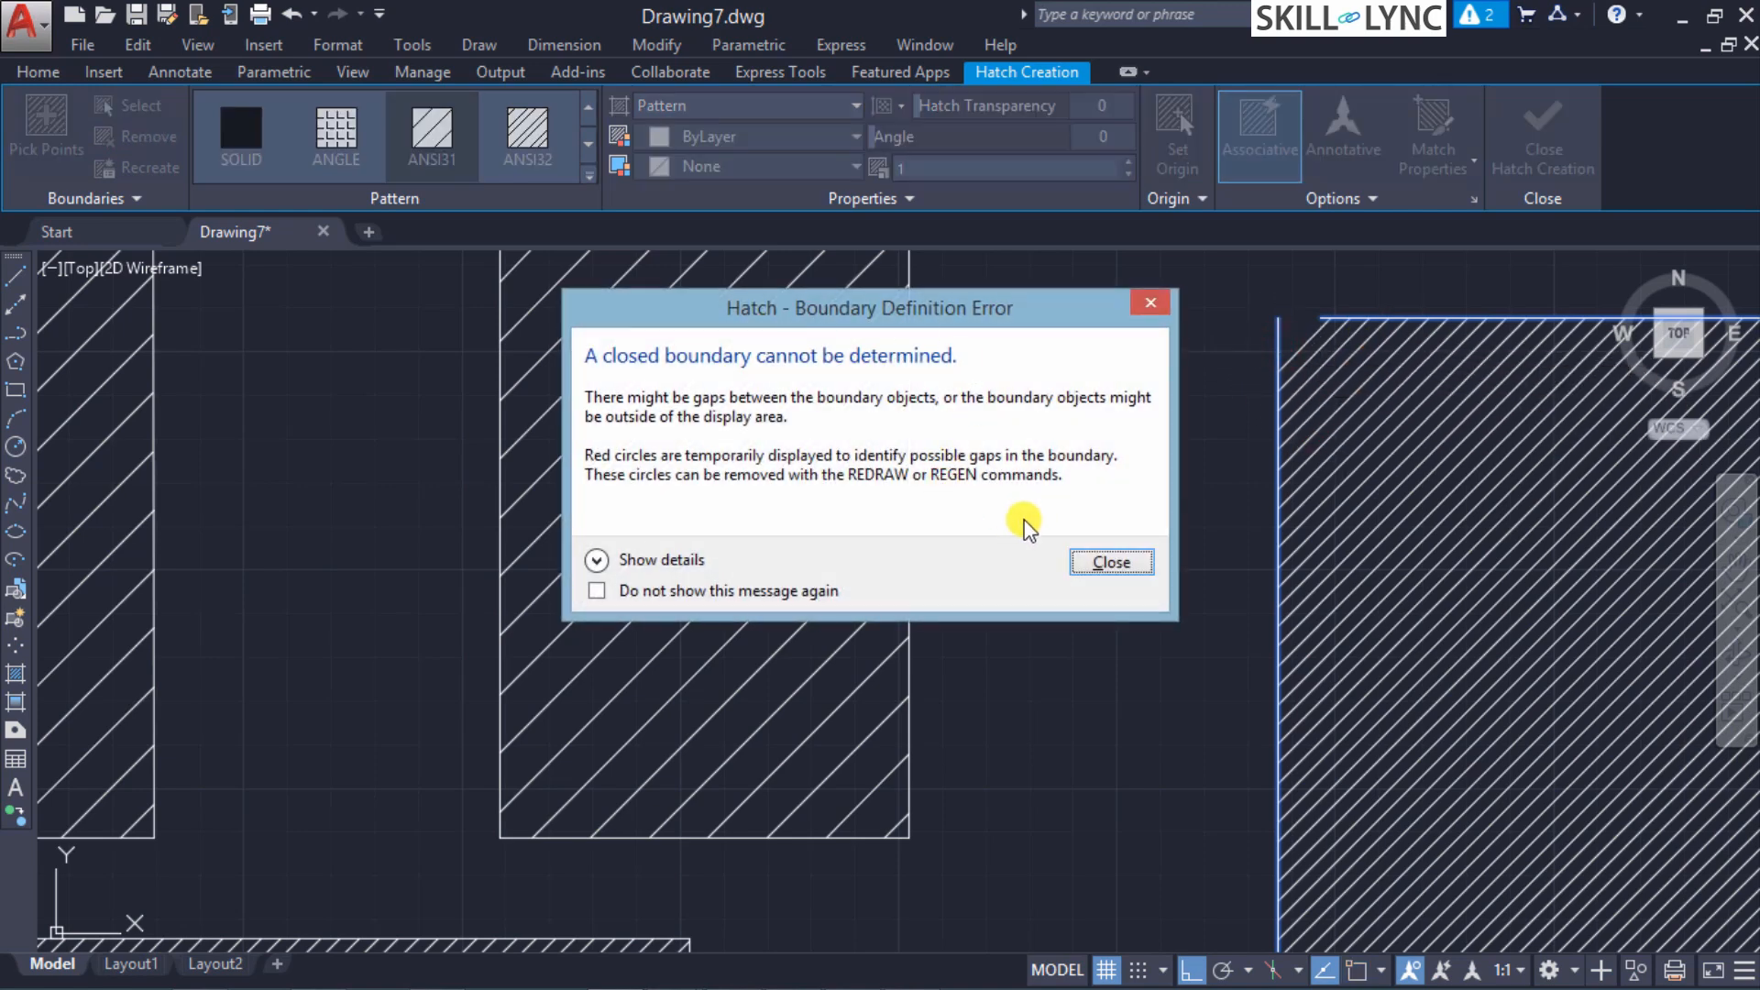
pyautogui.click(1105, 565)
pyautogui.click(1106, 558)
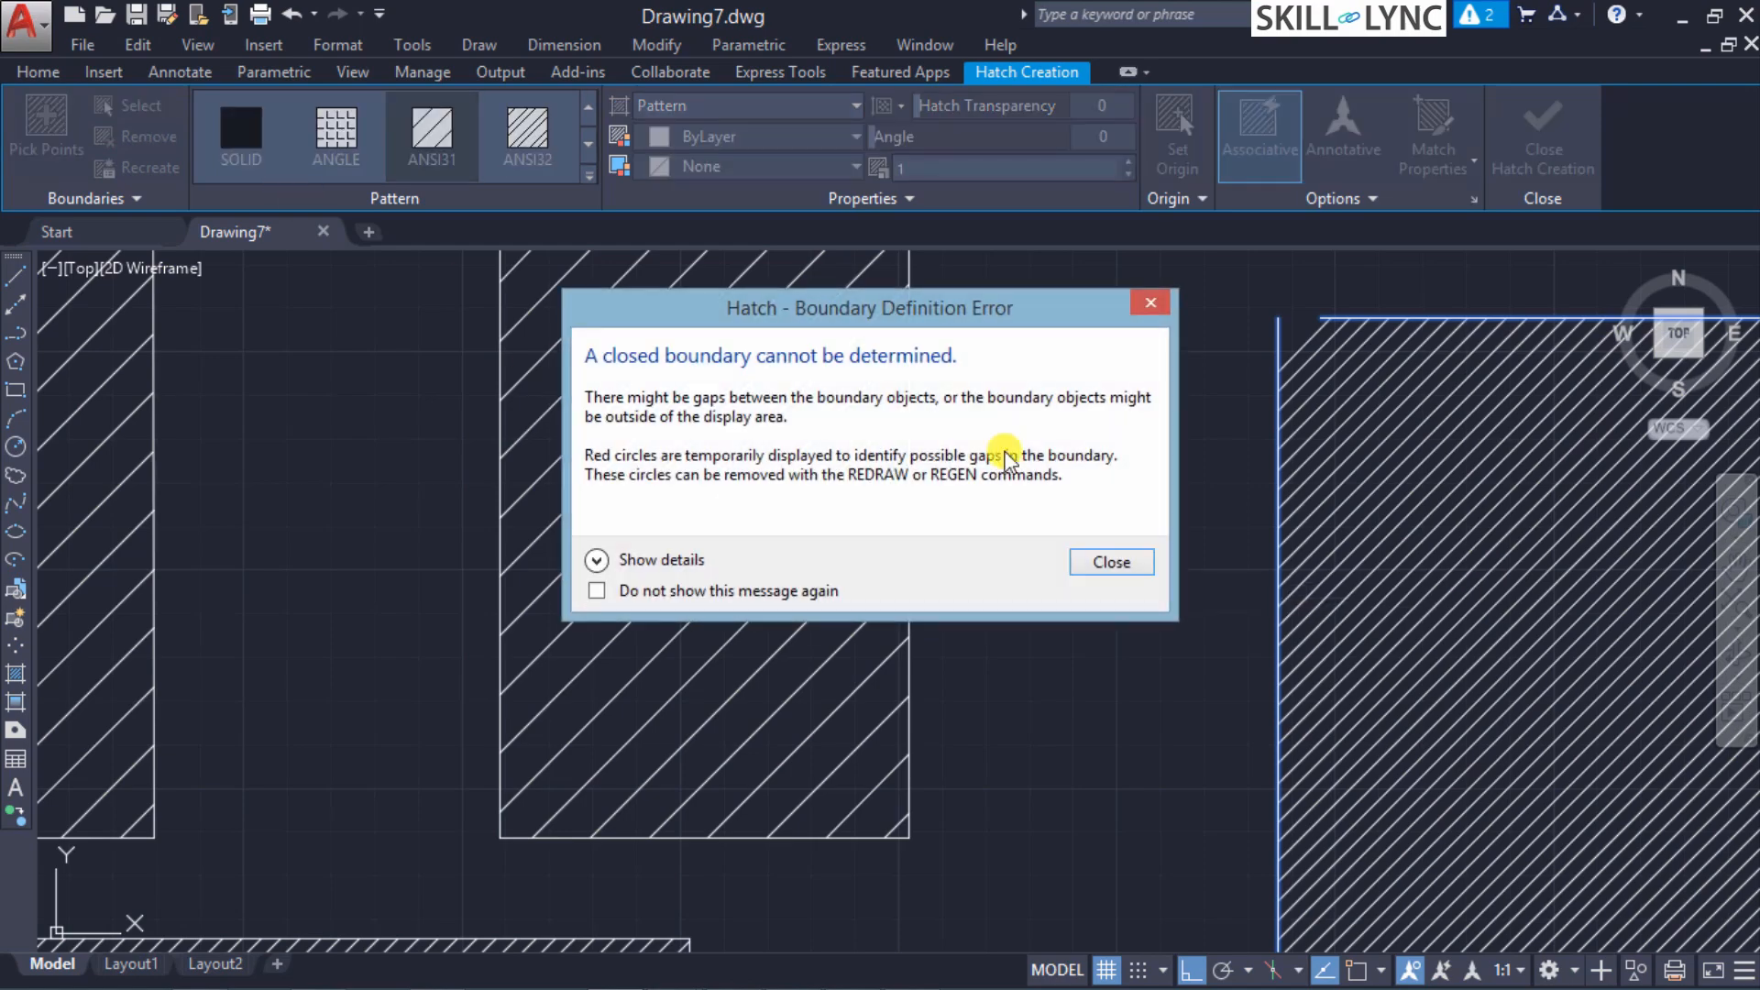
pyautogui.click(1127, 564)
# Step: Select boundary objects for the hatch, picking the square's left edge and a spot inside the hatched area
pyautogui.click(138, 105)
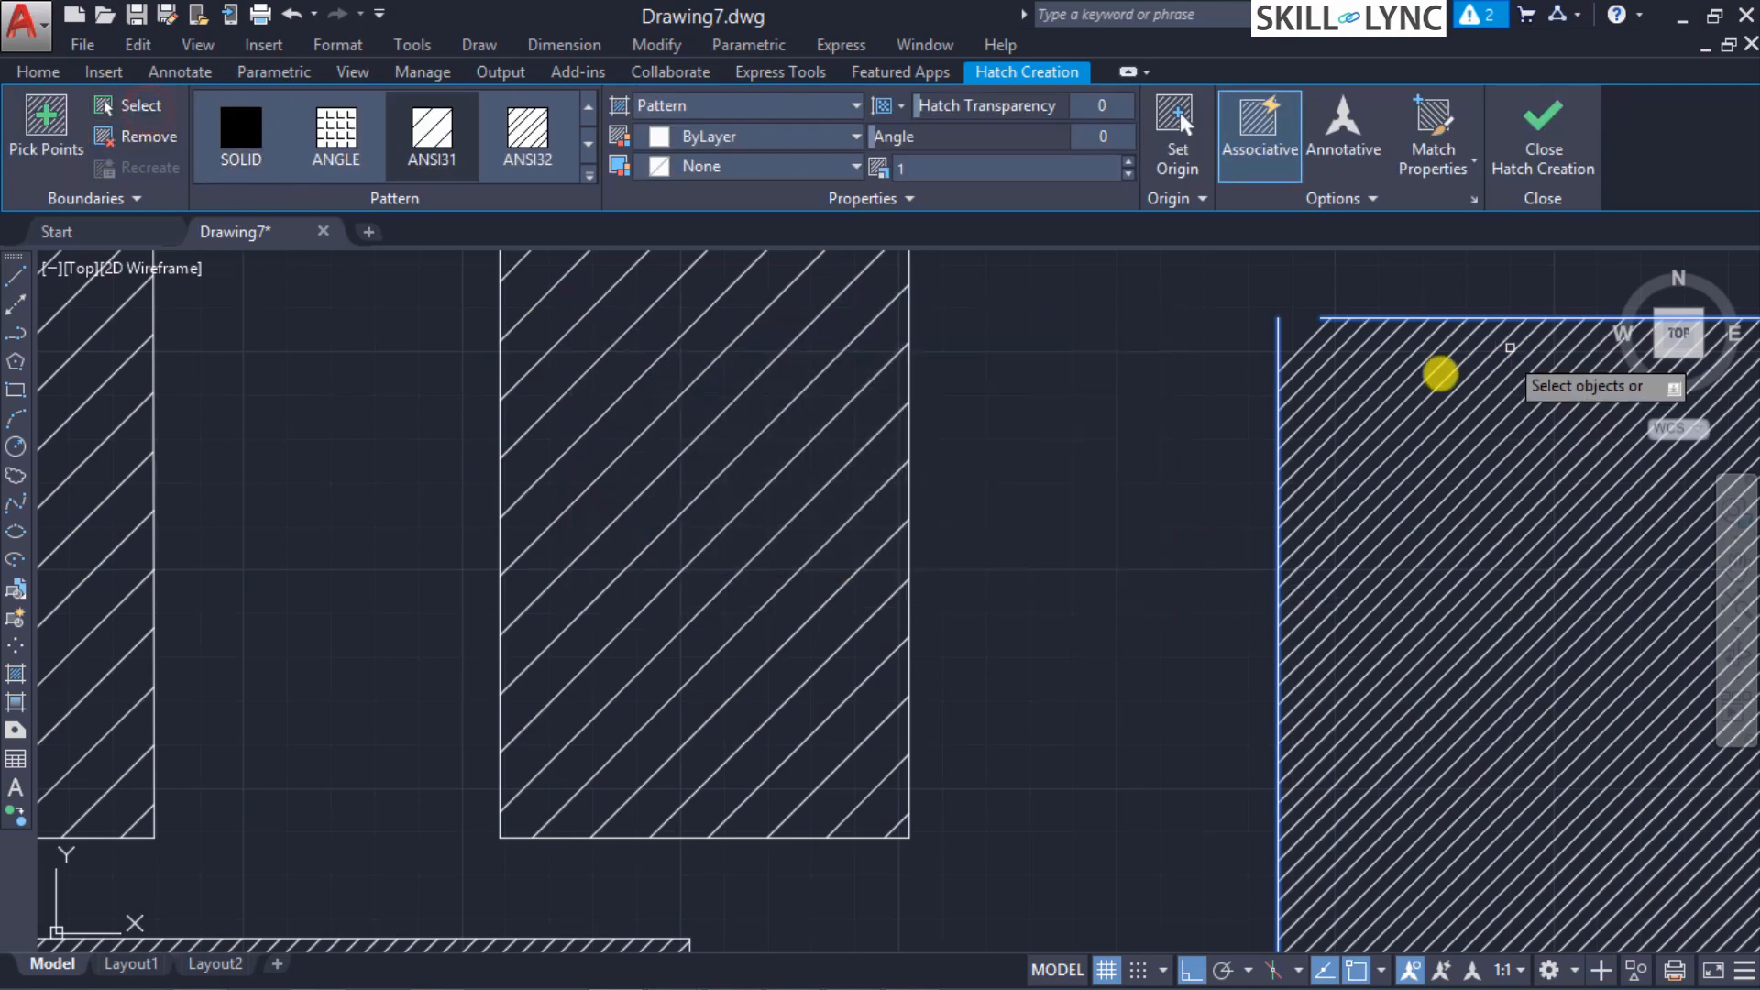
pyautogui.click(1278, 353)
pyautogui.click(1374, 394)
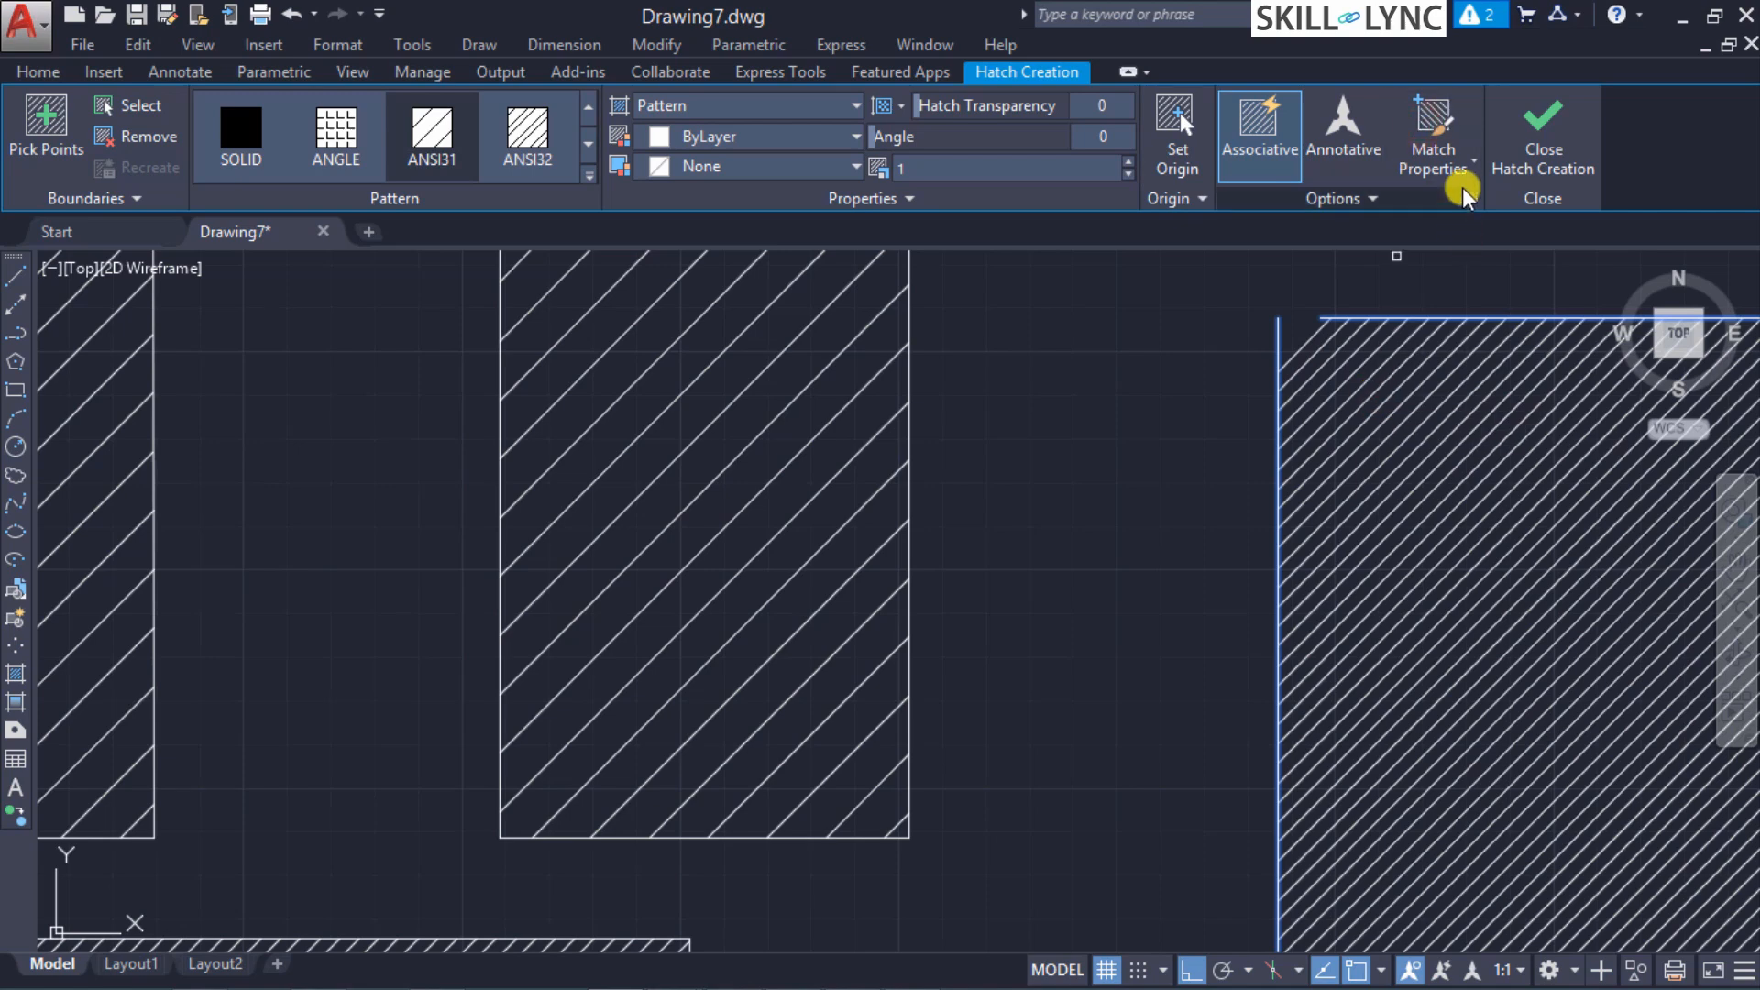
# Step: Try to match properties with the source hatch origin at the square's left edge, and end the hatch command
pyautogui.click(1471, 165)
pyautogui.click(1459, 261)
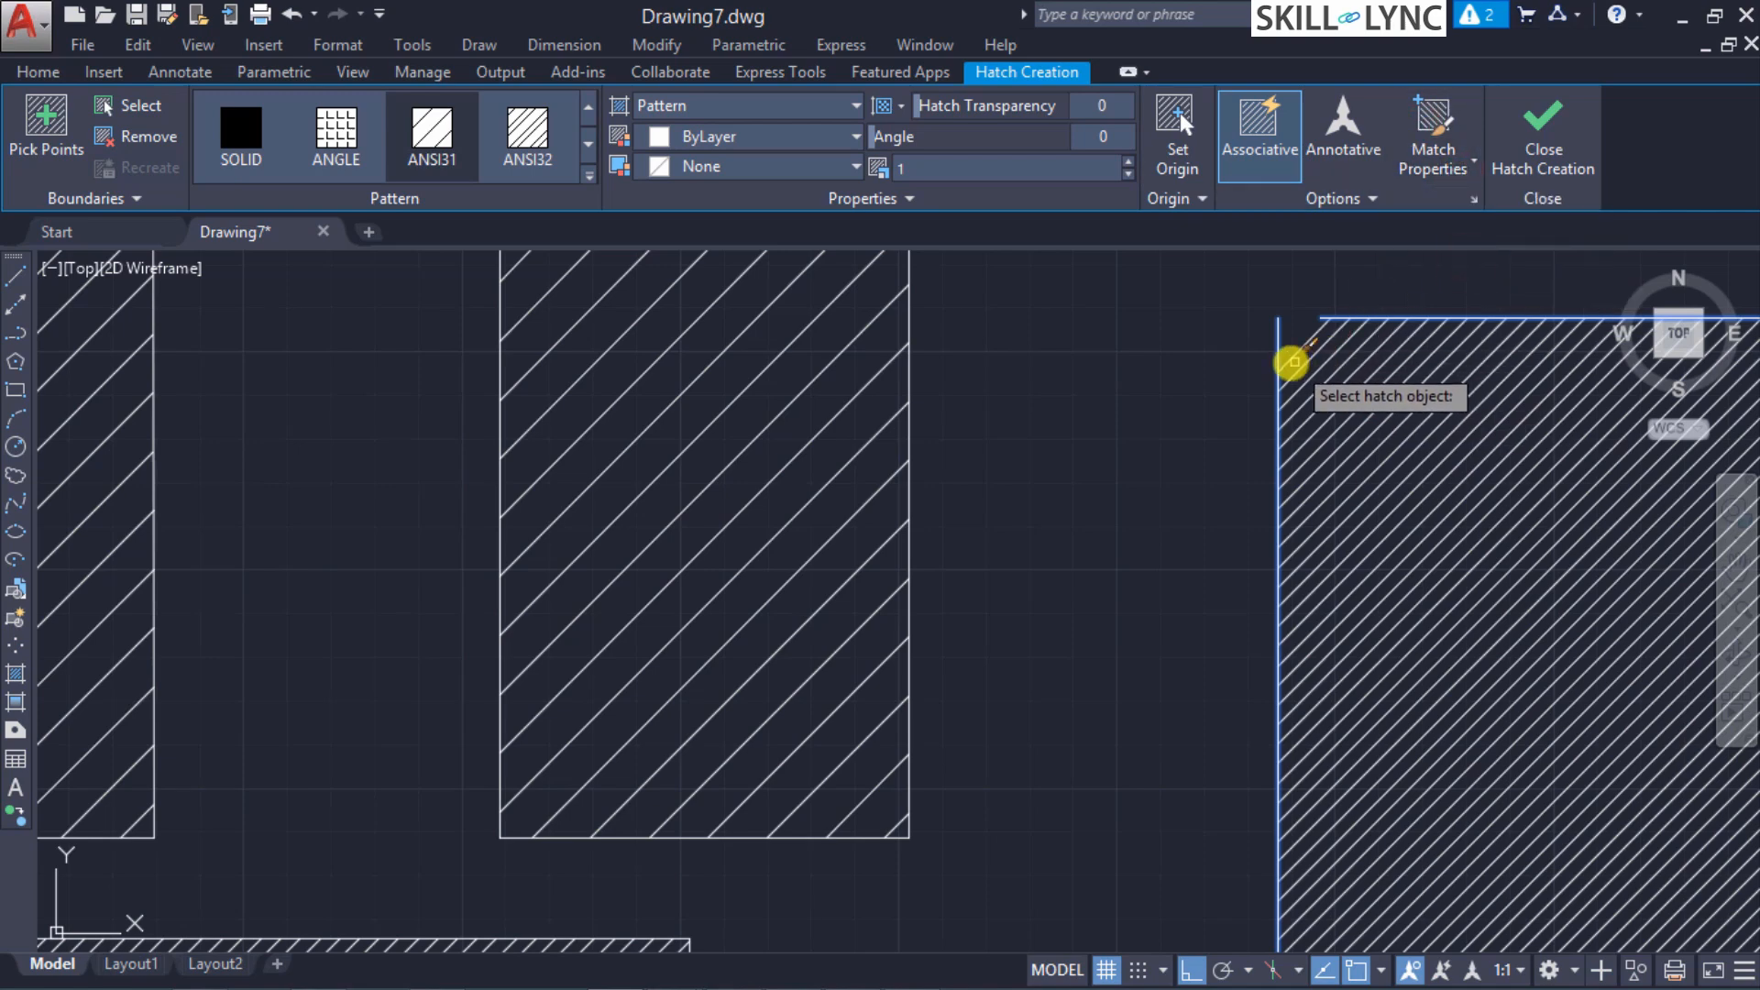
pyautogui.click(1277, 346)
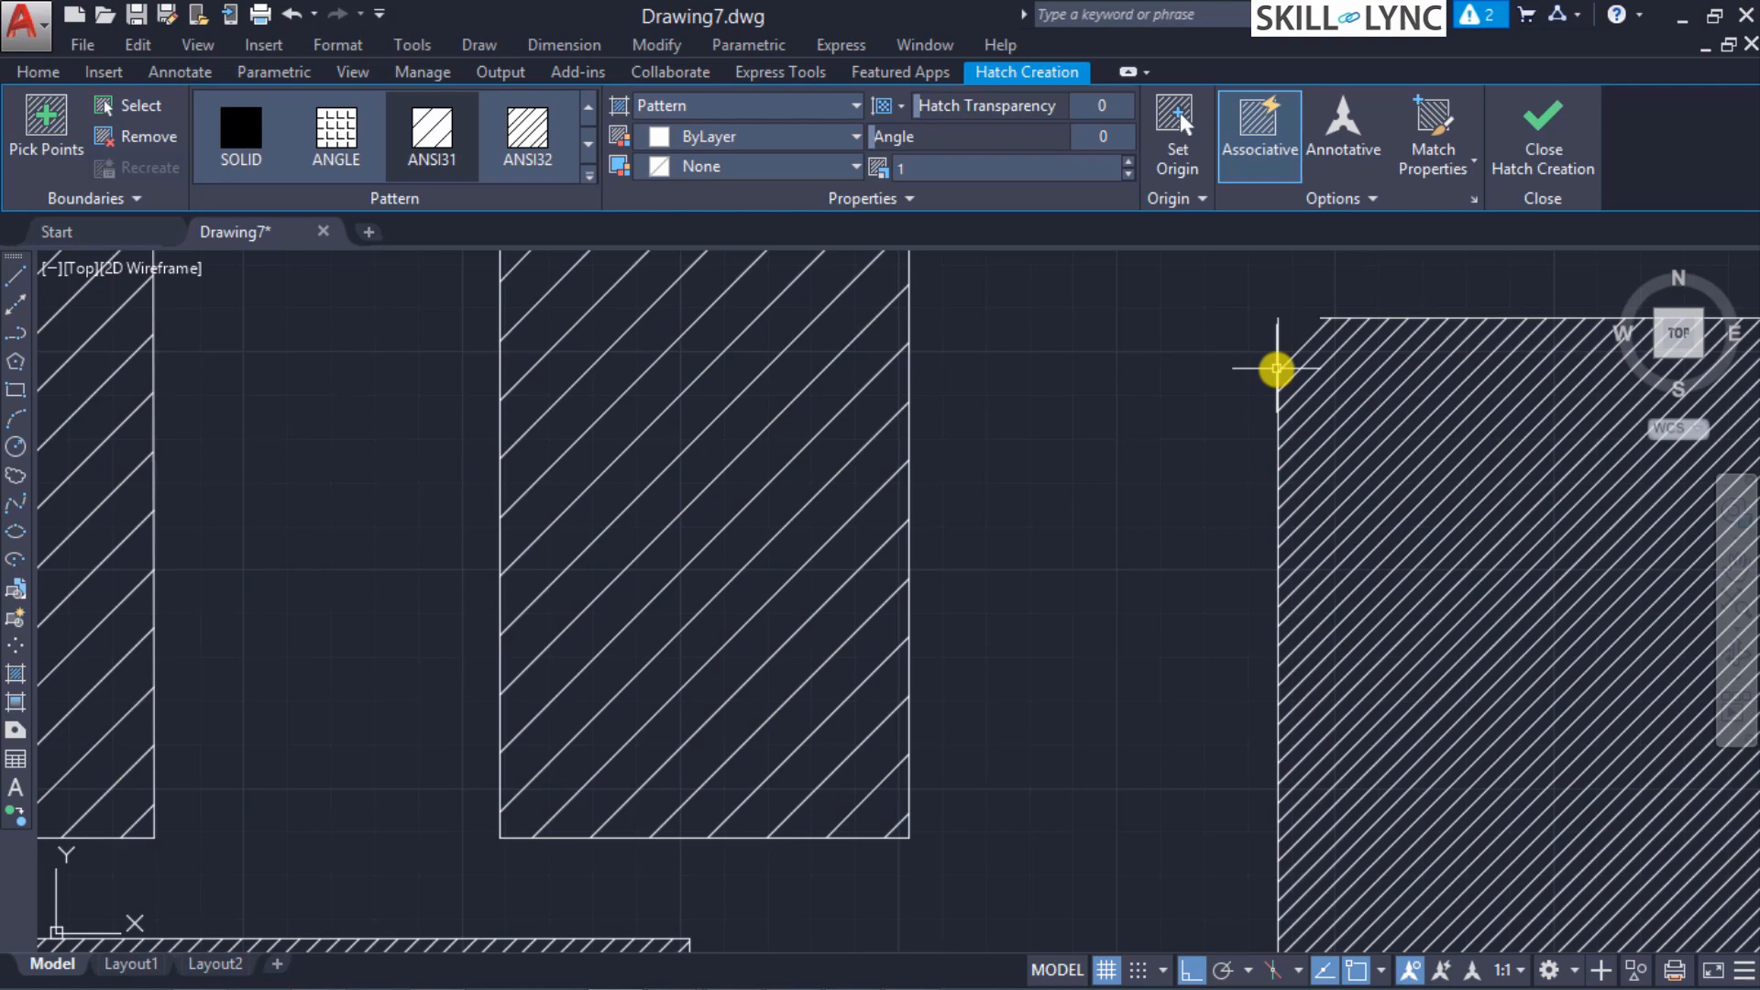
pyautogui.press('Return')
pyautogui.scroll(-4, 1522, 500)
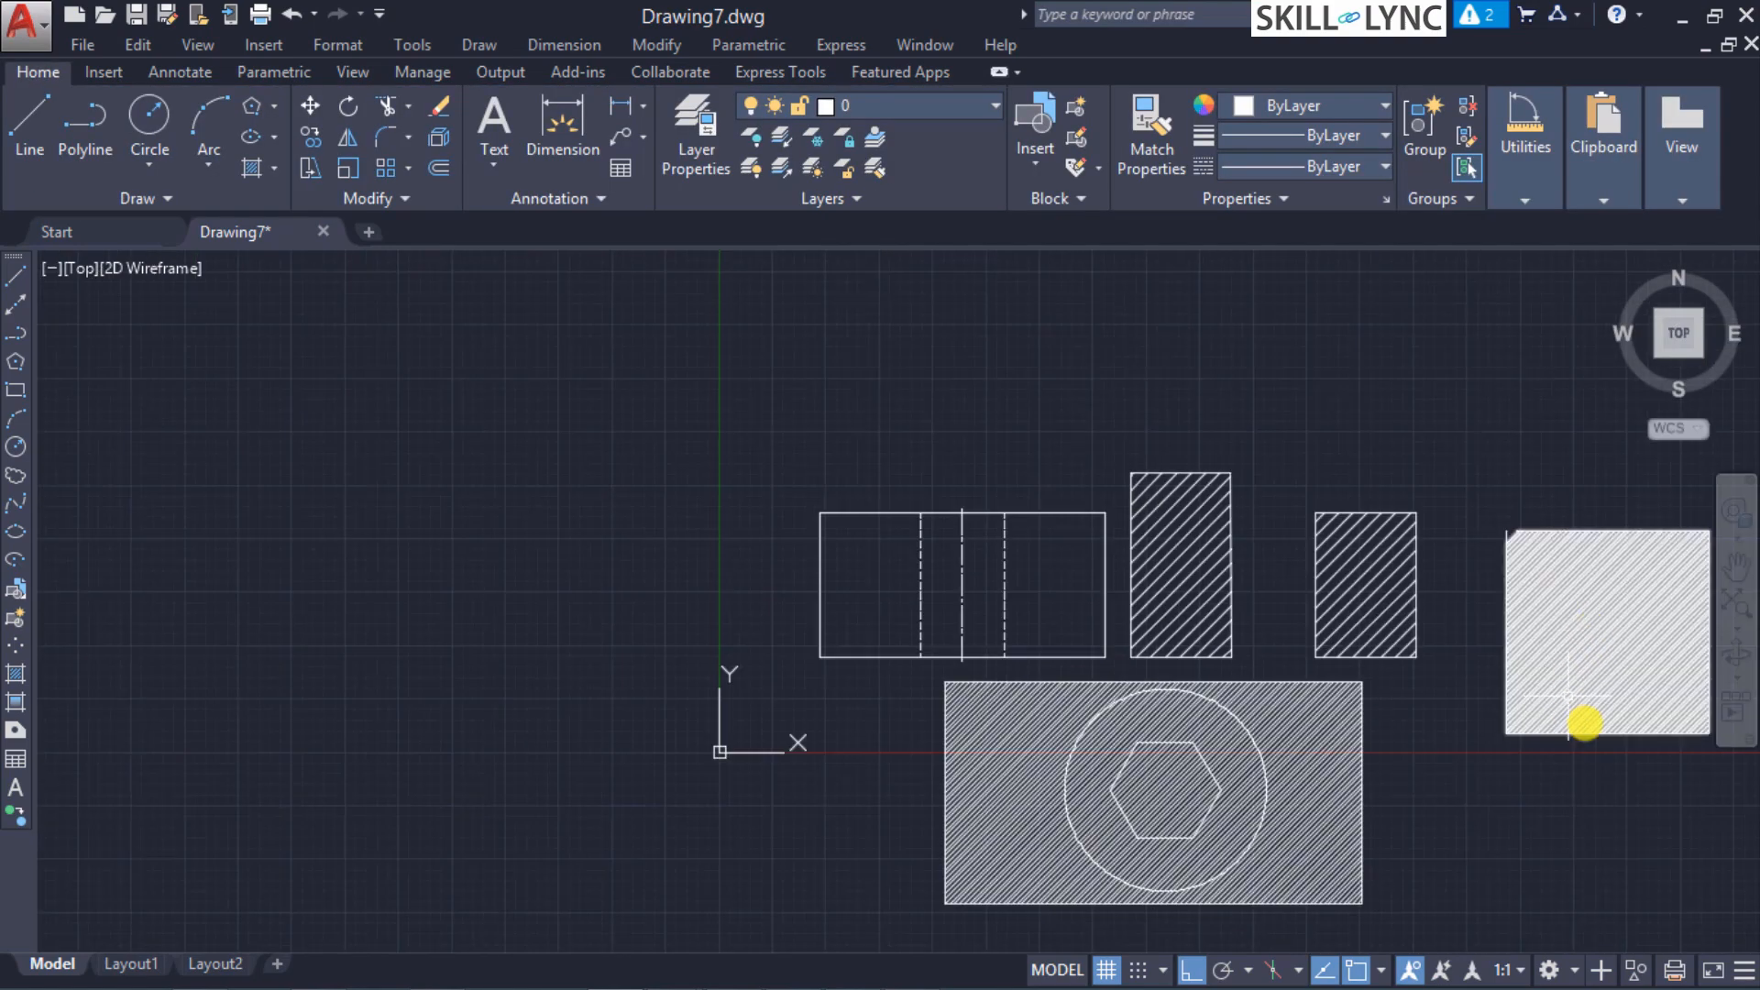
pyautogui.scroll(4, 1585, 723)
pyautogui.scroll(-2, 1576, 660)
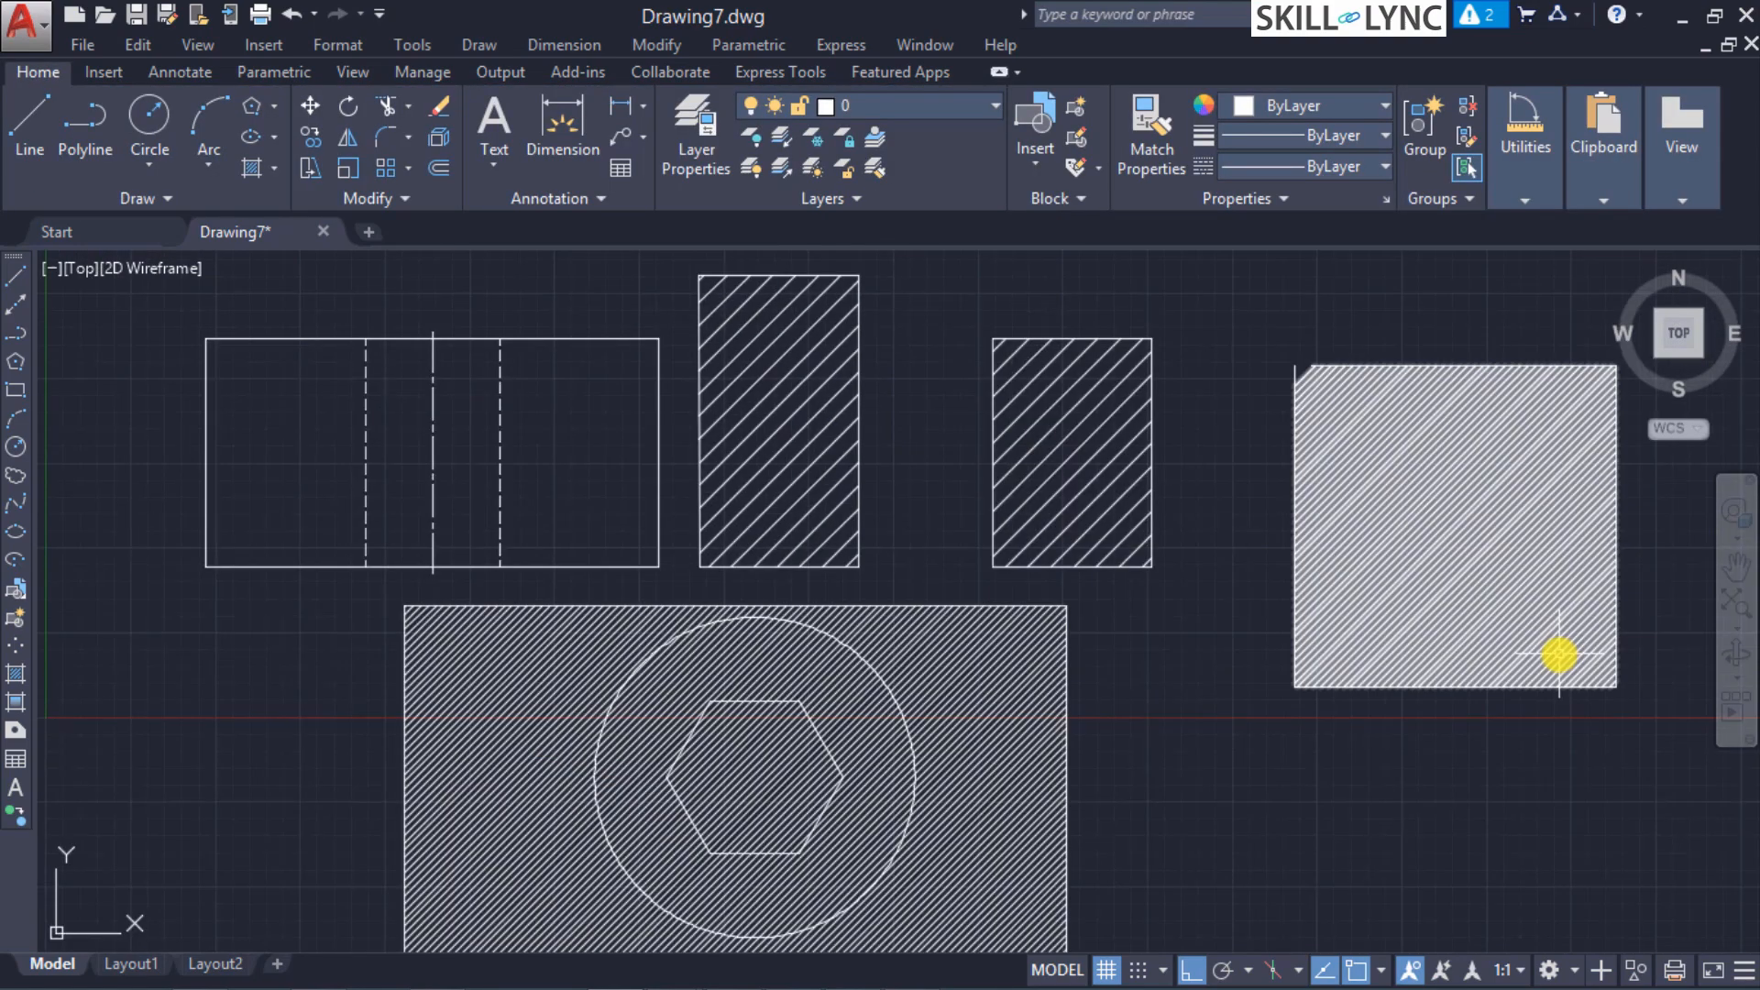
pyautogui.moveTo(1431, 574)
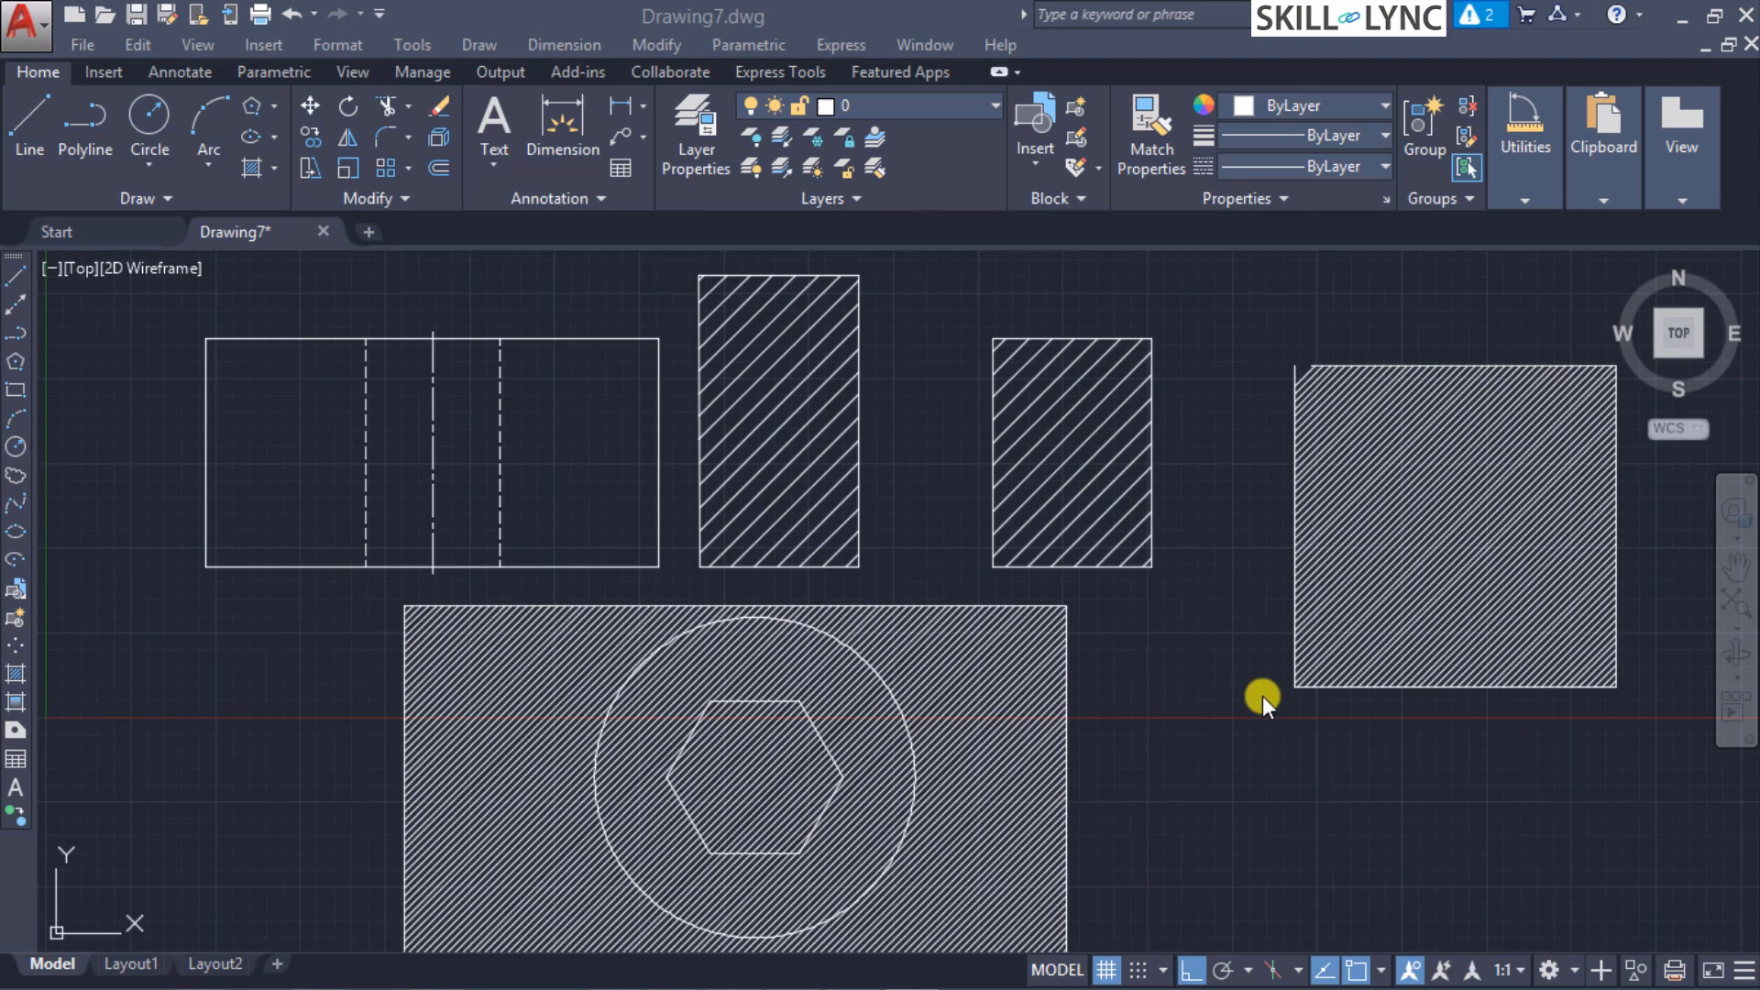
# Step: Select every object in the drawing and erase them all
pyautogui.click(1228, 706)
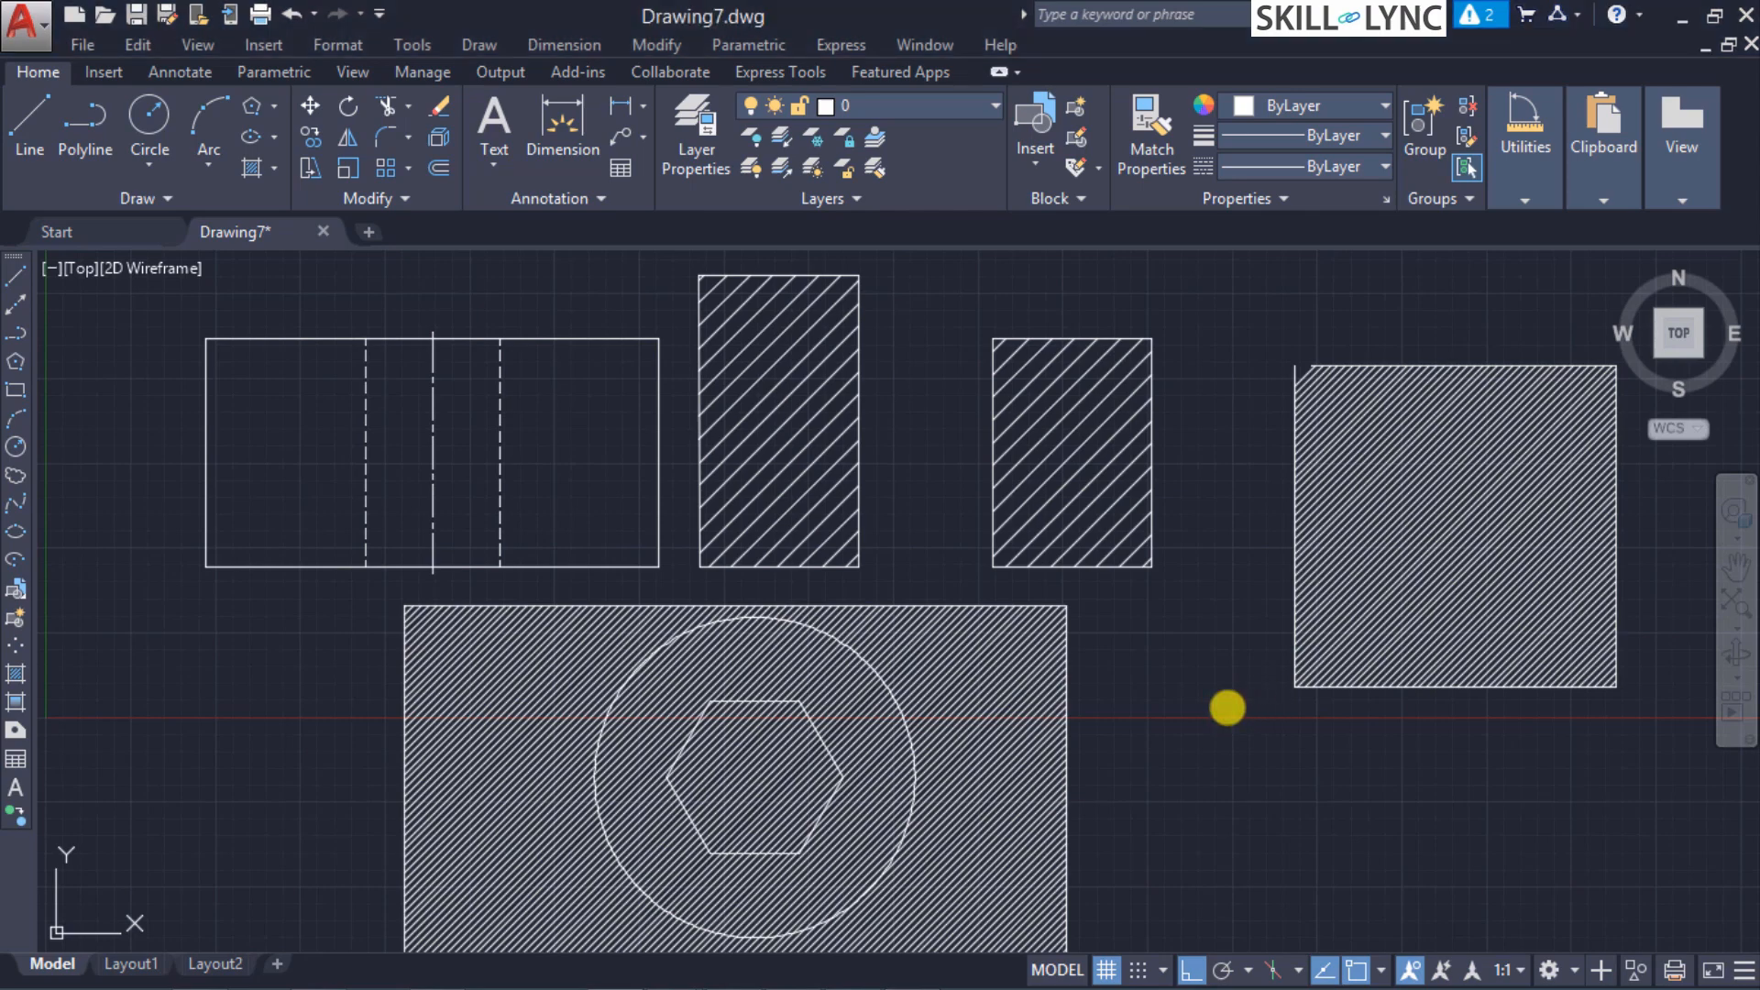
pyautogui.hotkey('ctrl', 'a')
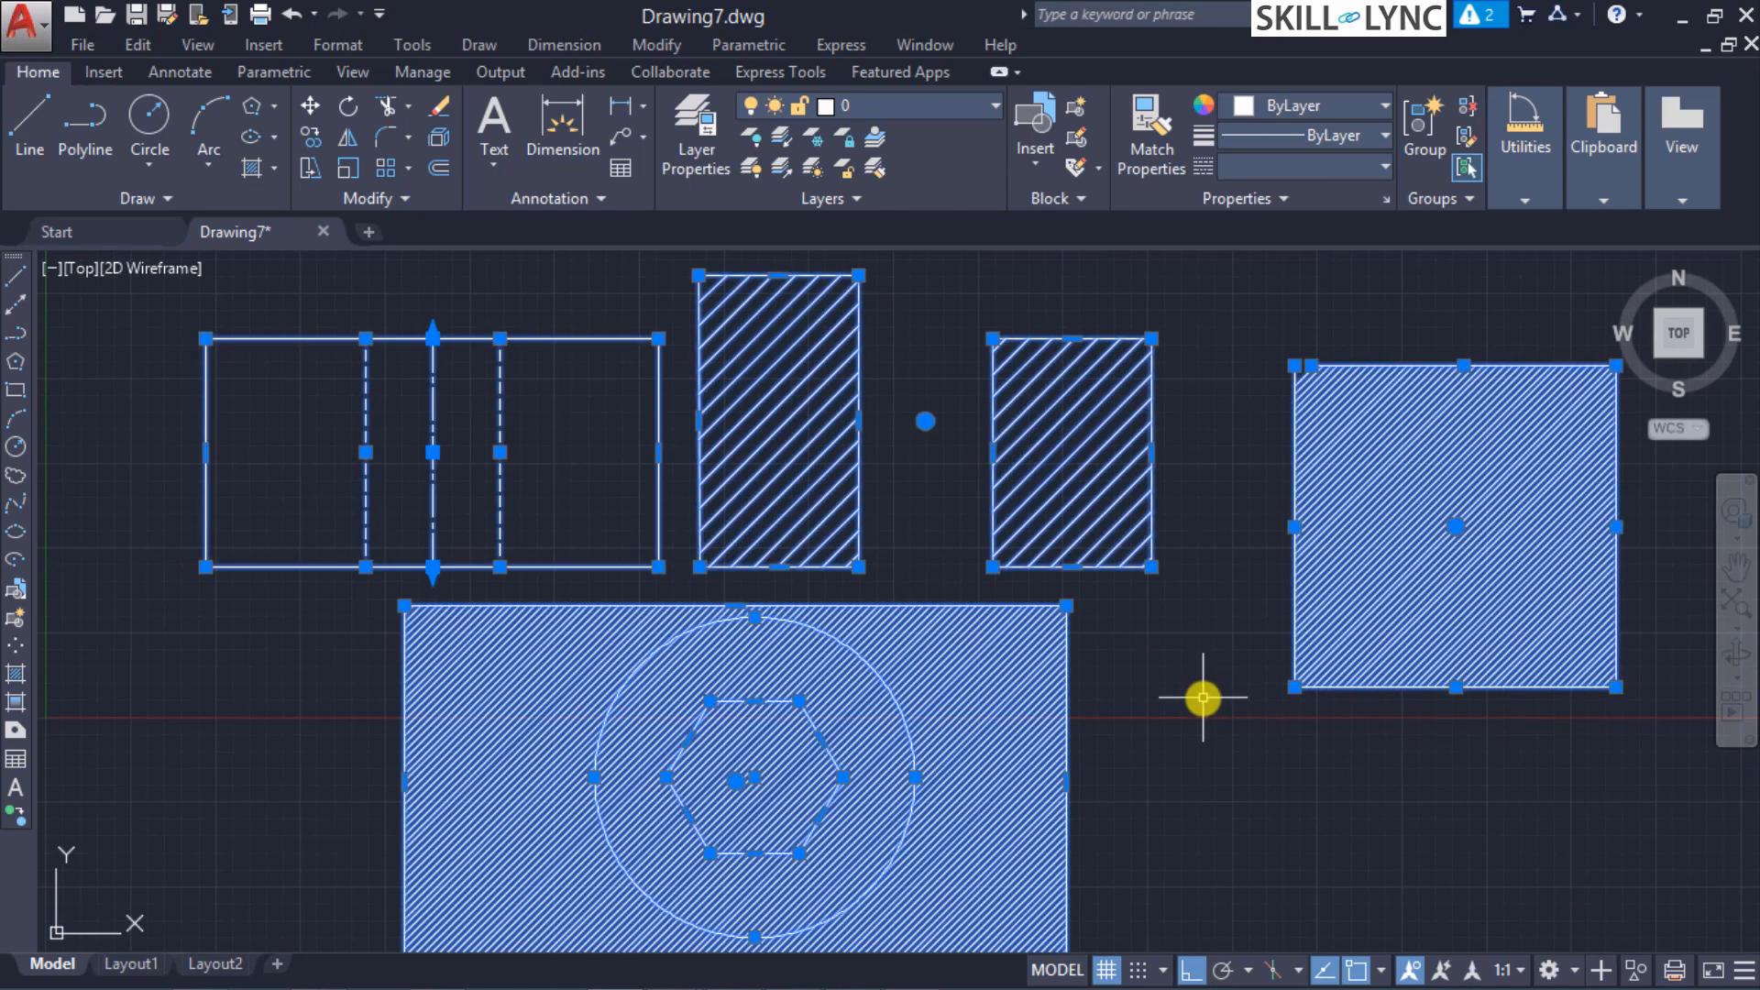
pyautogui.write('erase')
pyautogui.press('Return')
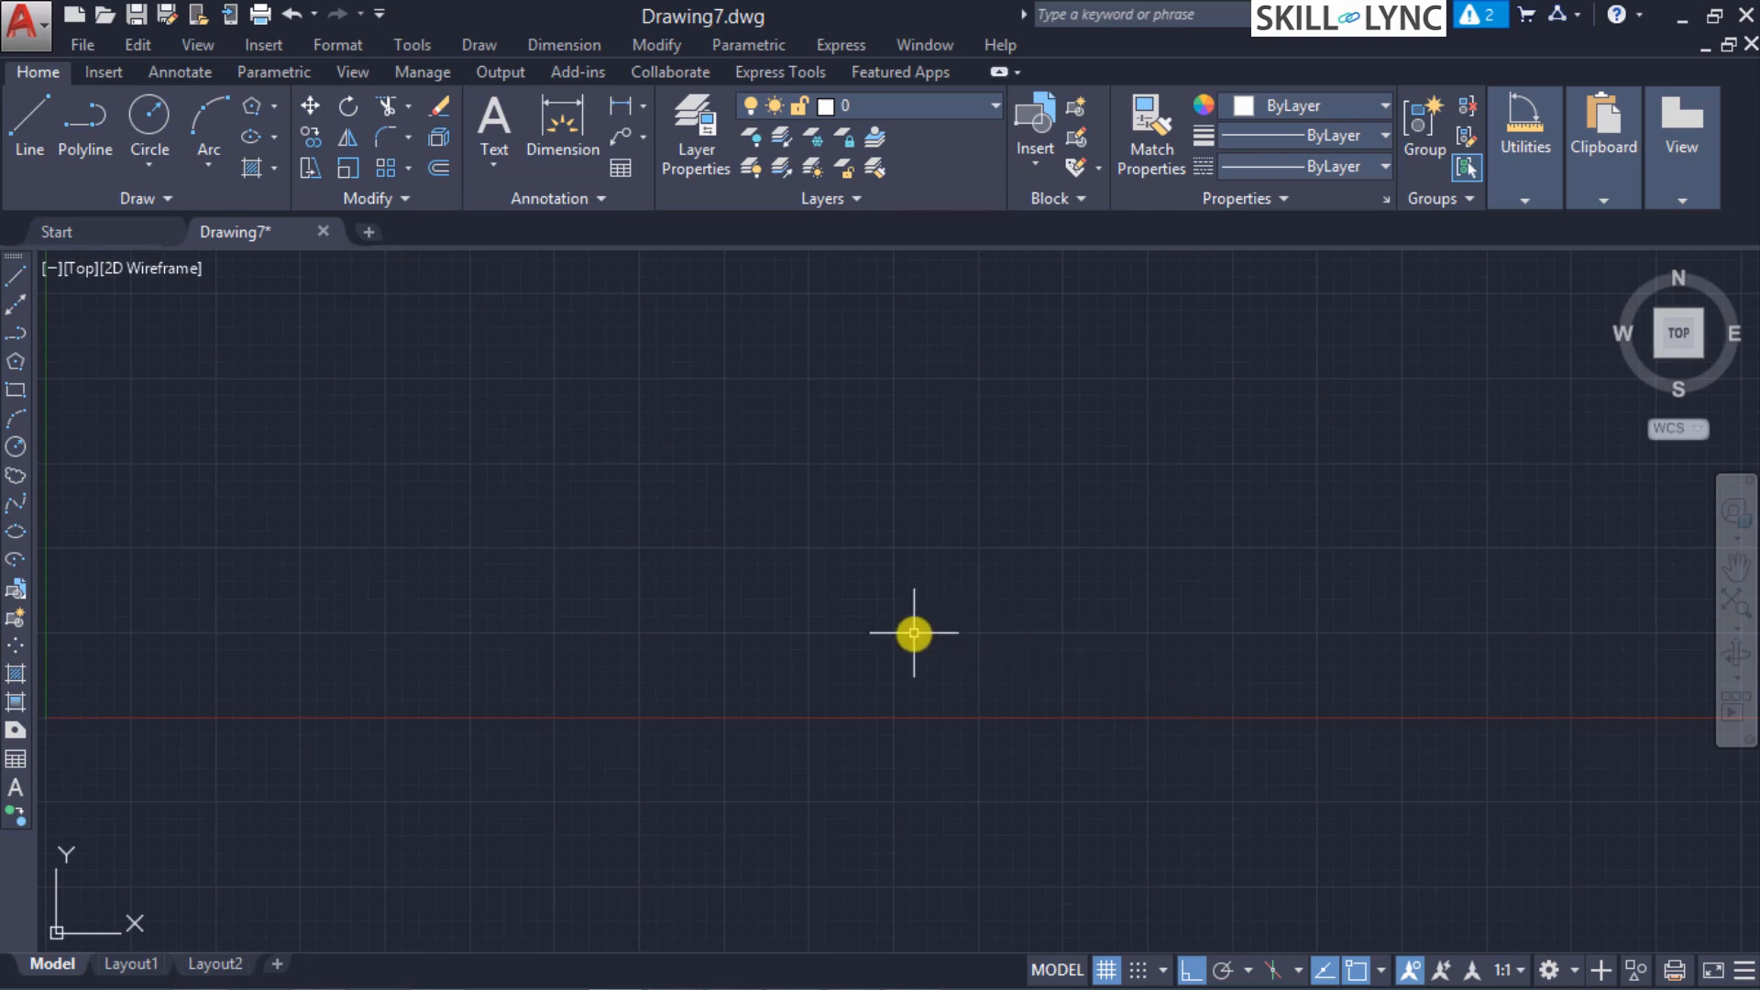
pyautogui.write('PL')
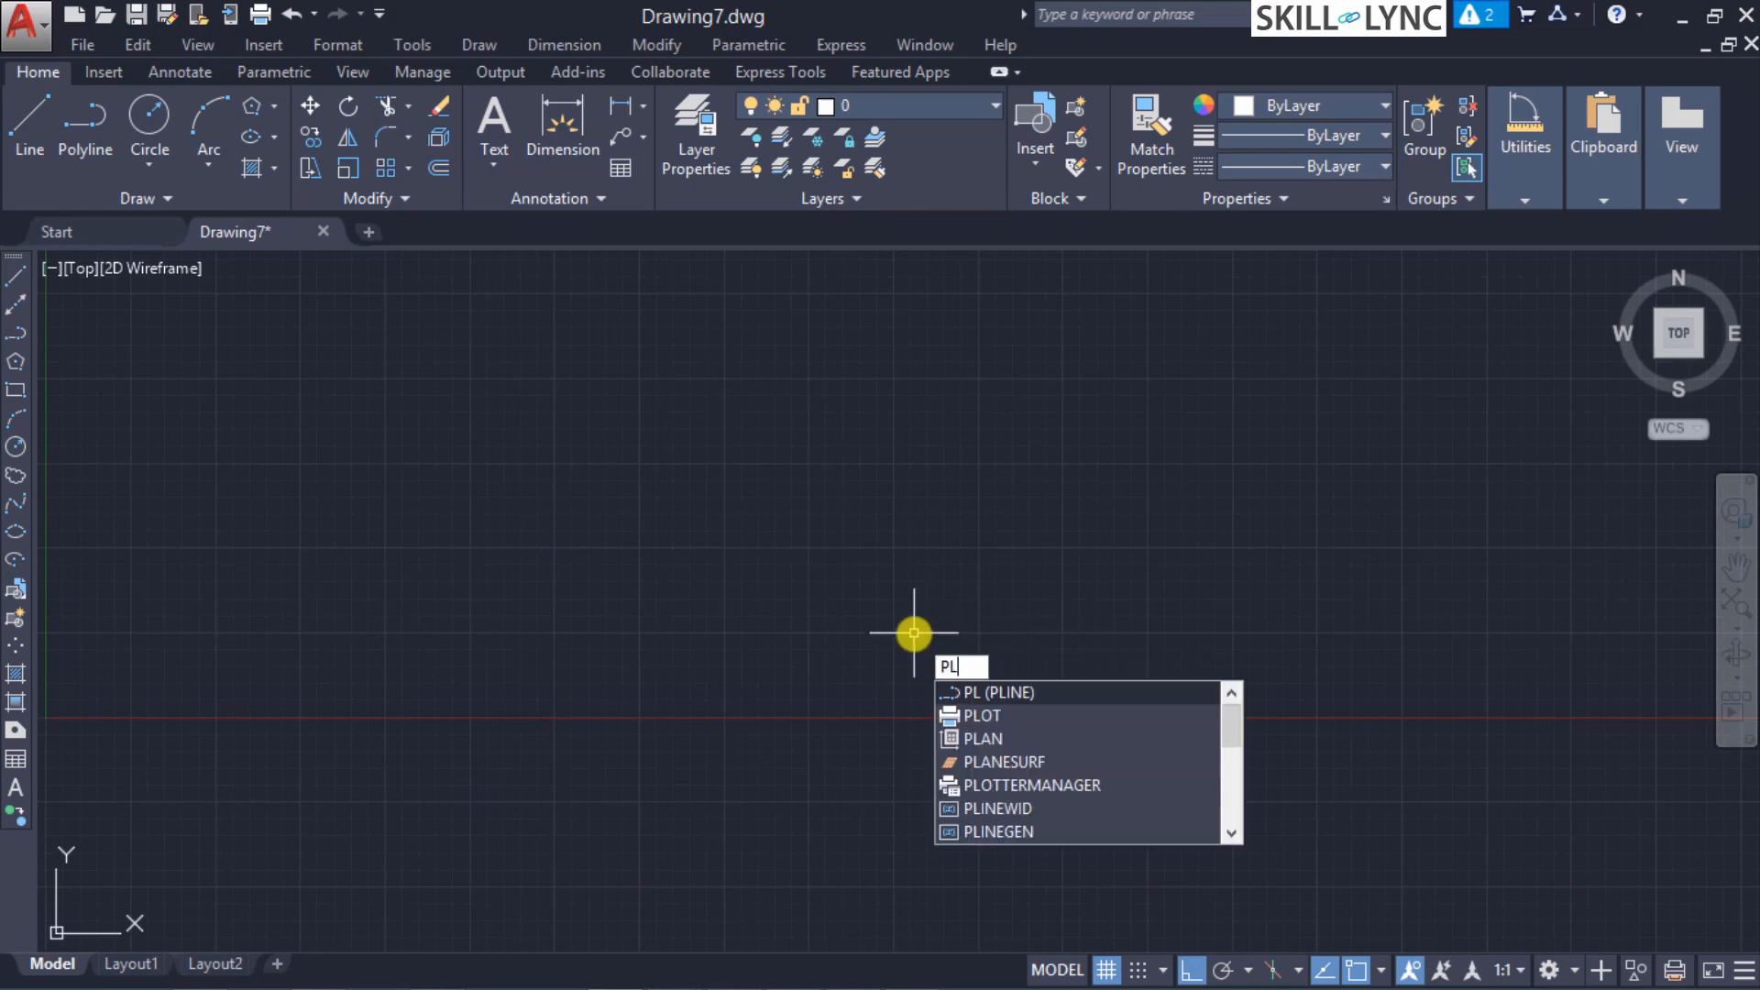
pyautogui.press('Return')
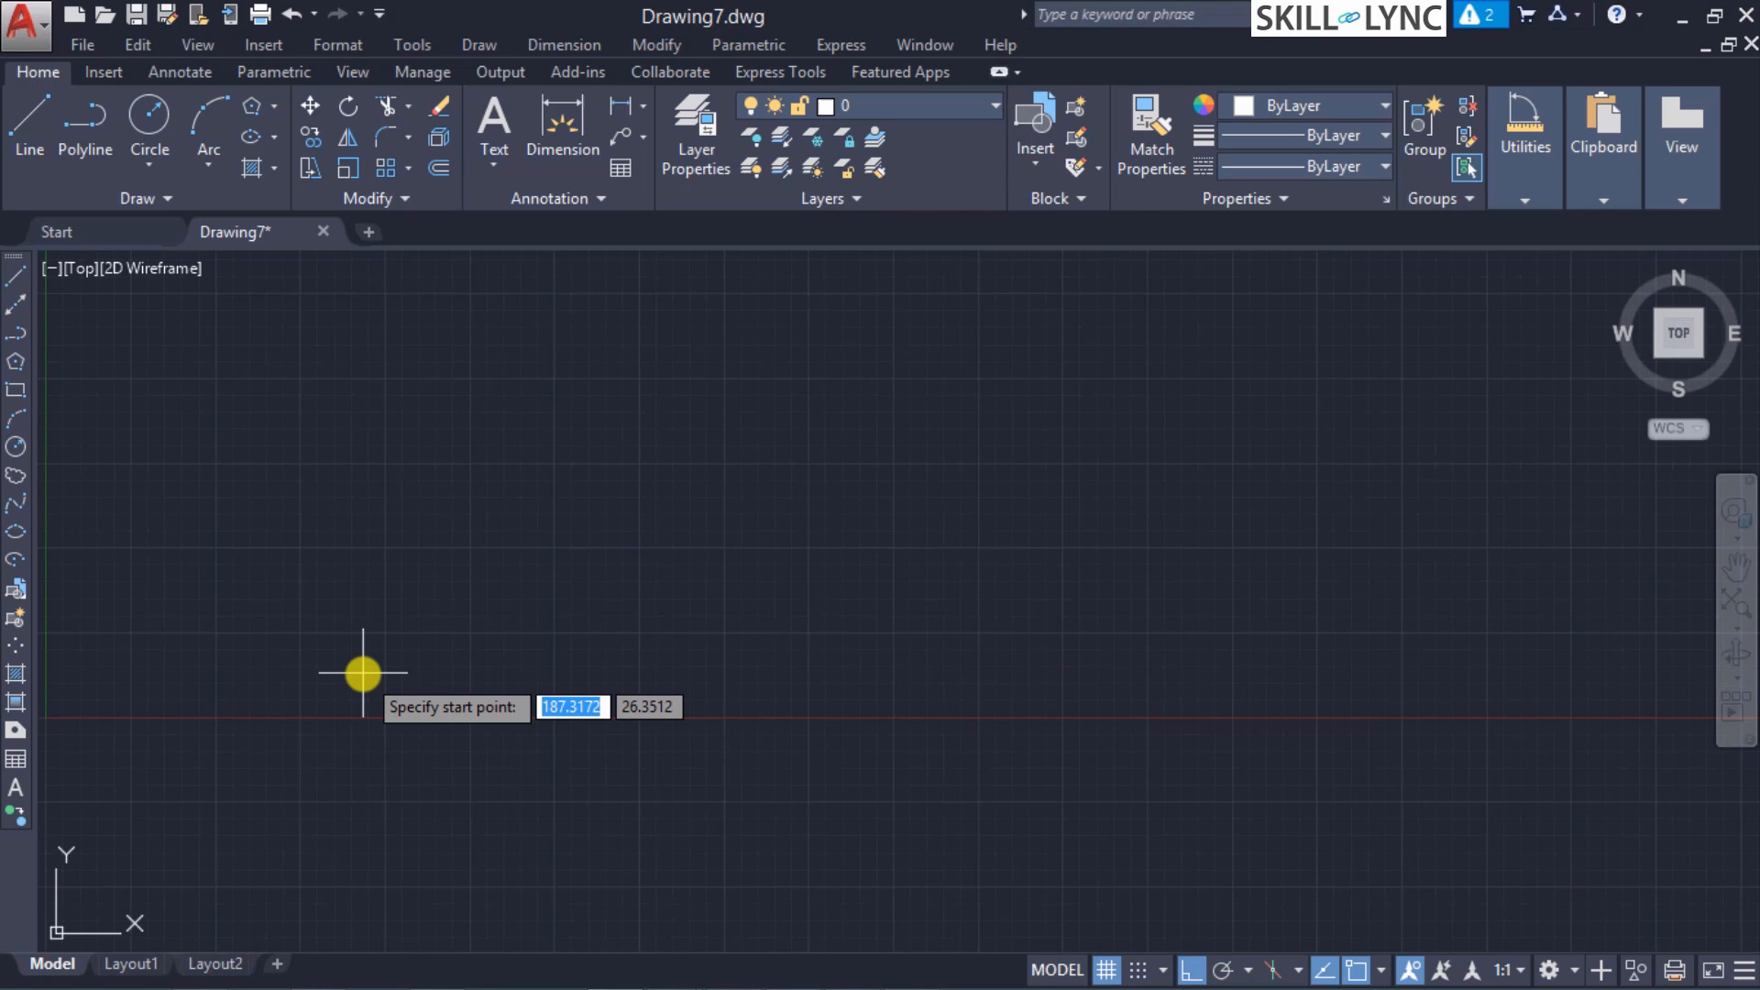
pyautogui.press('Escape')
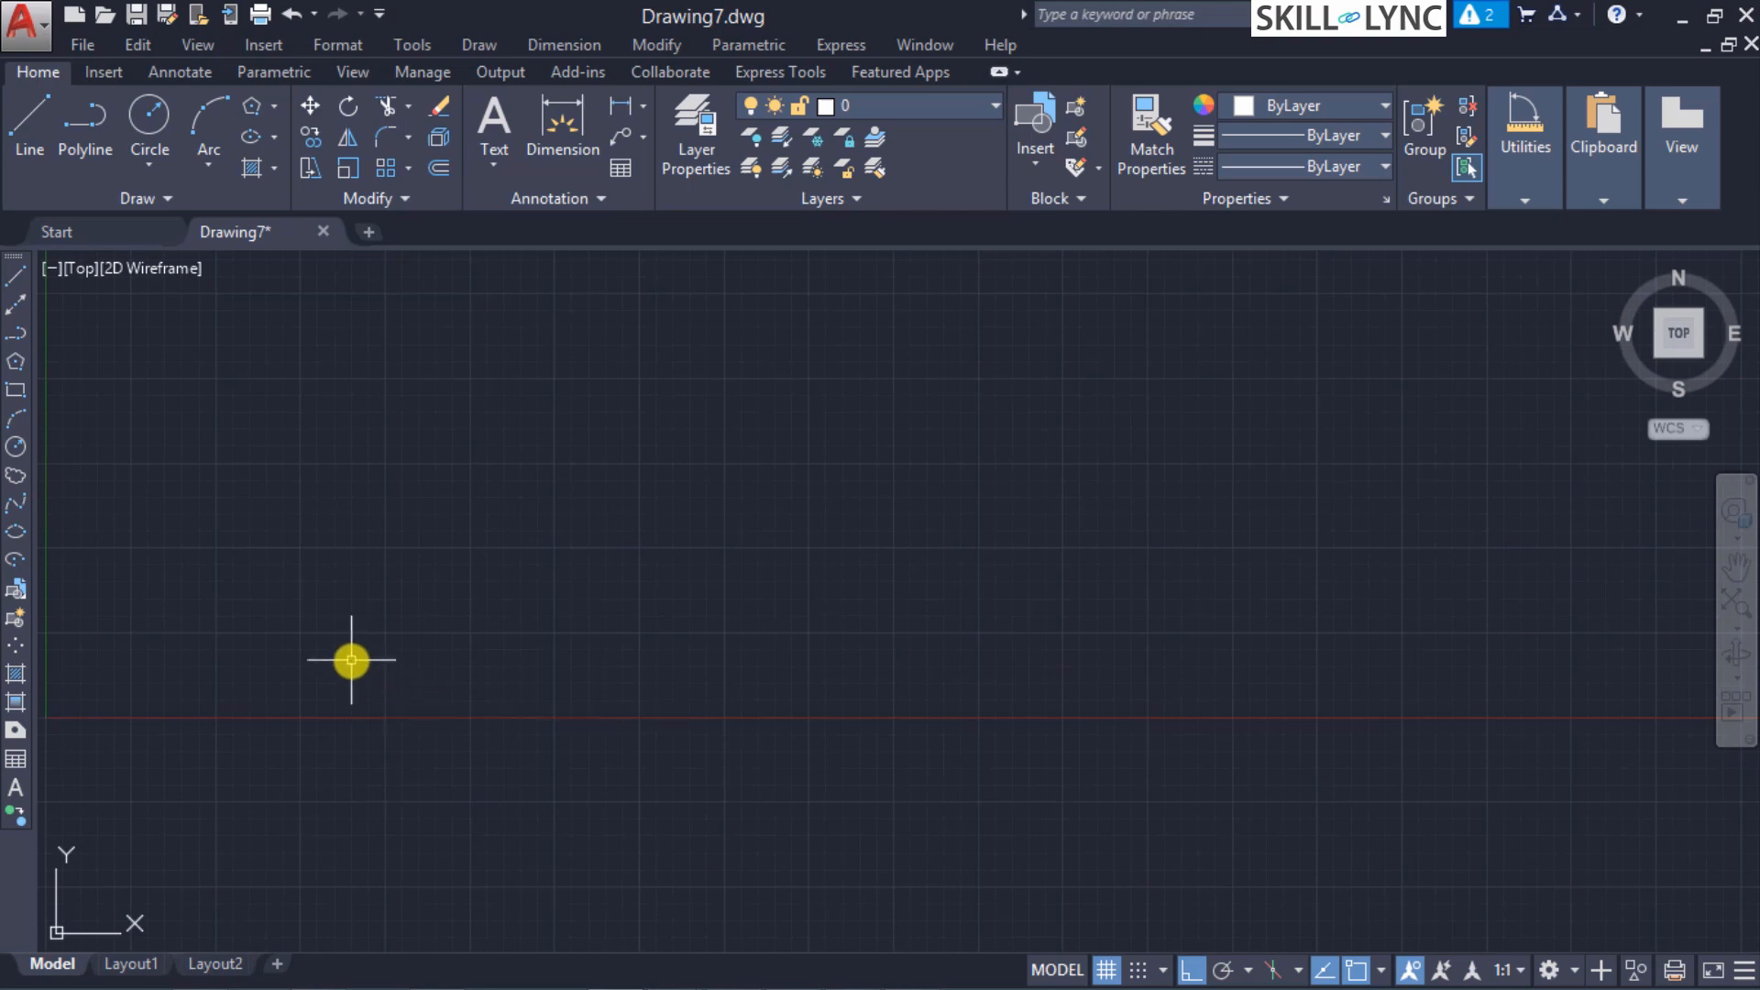
# Step: Show the command line and start a polyline with a horizontal segment 150 units long towards the right
pyautogui.hotkey('ctrl', '9')
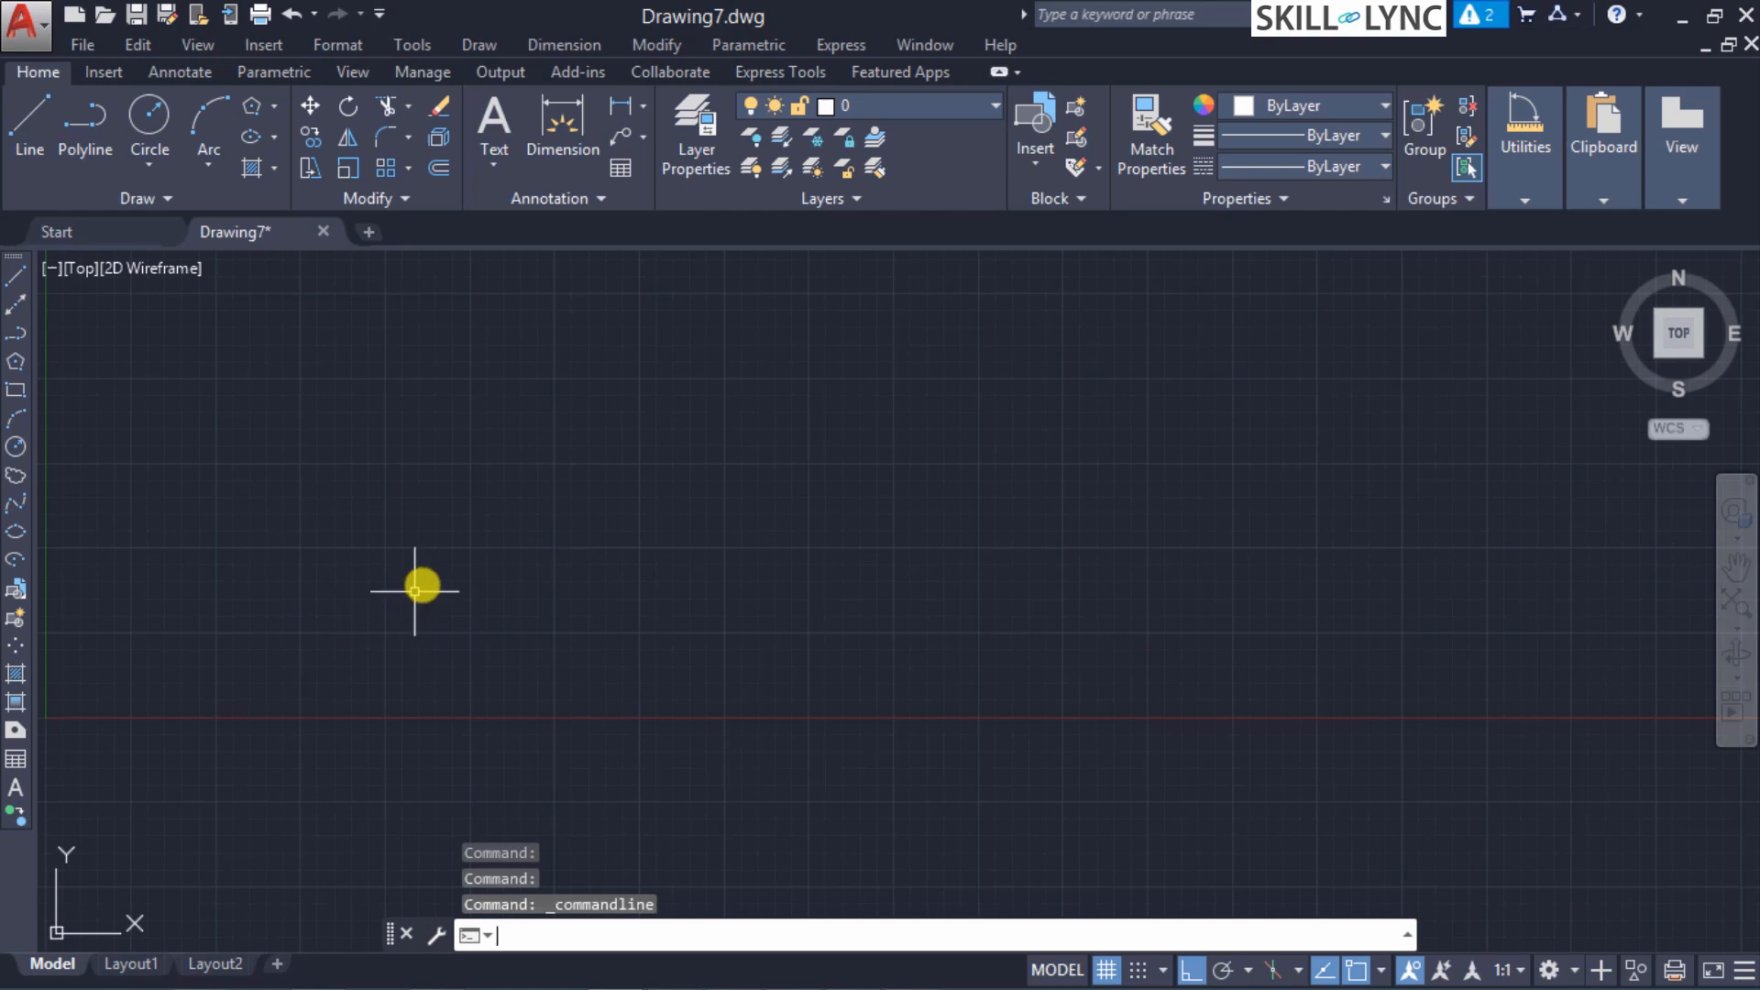
pyautogui.write('pl')
pyautogui.press('Return')
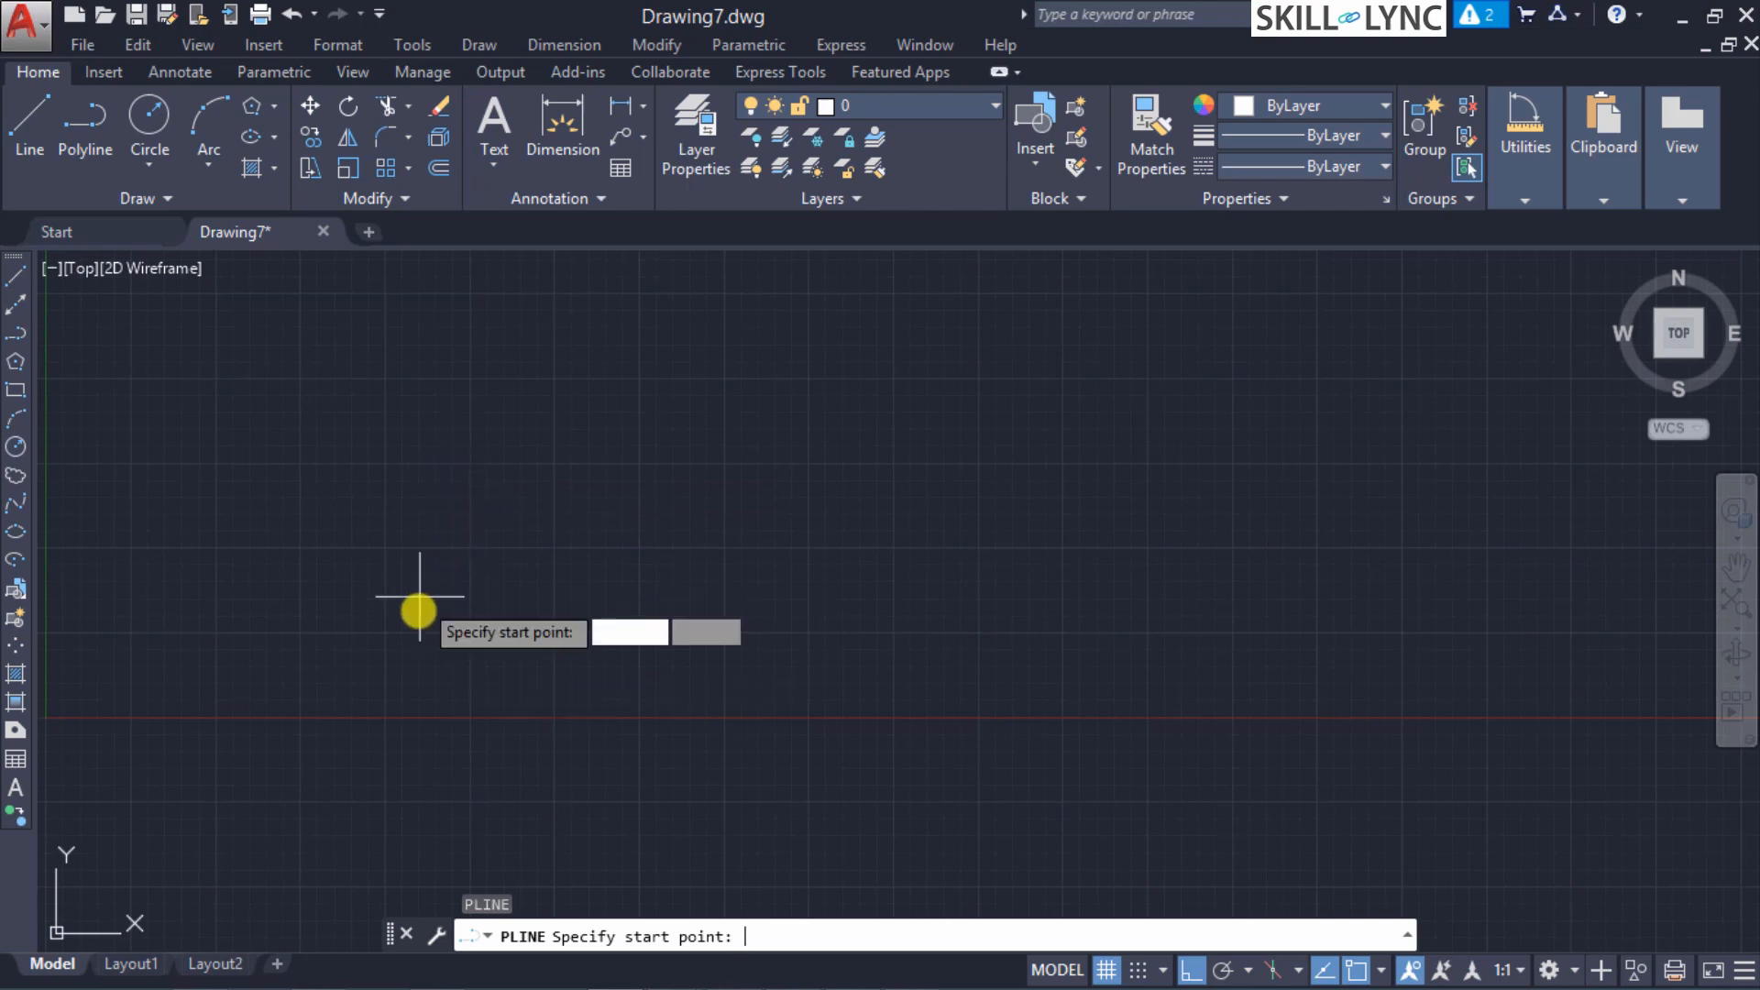
pyautogui.click(417, 615)
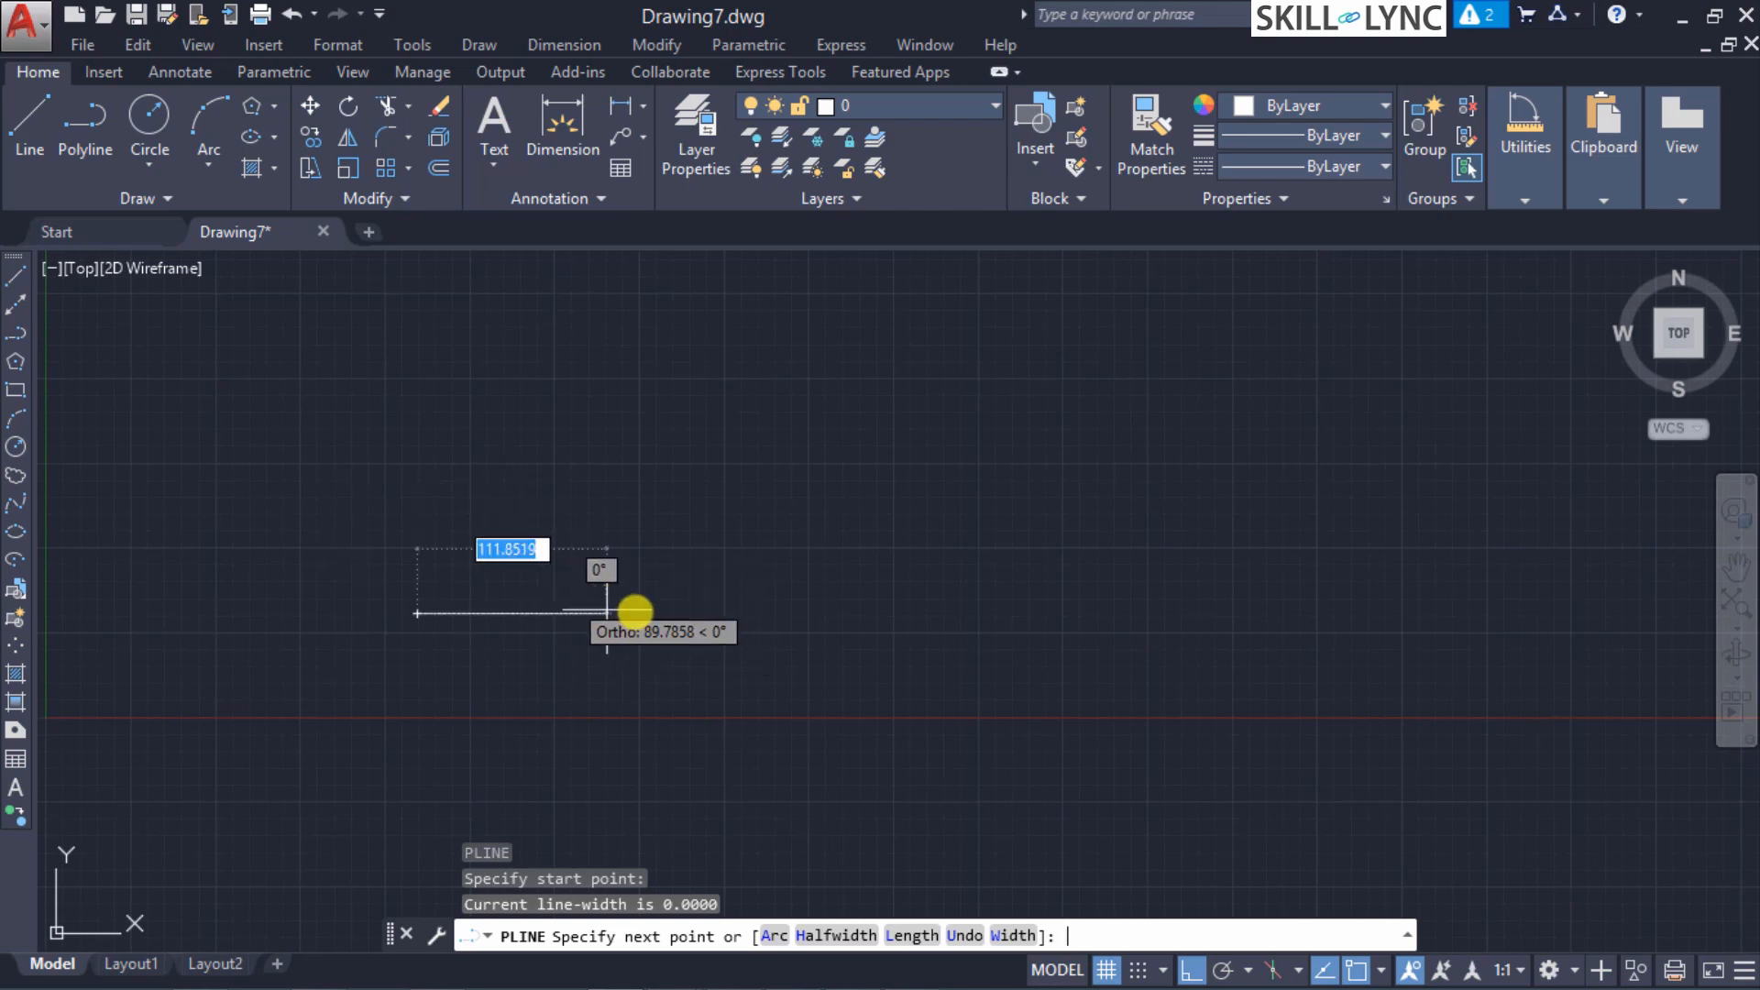
pyautogui.write('150')
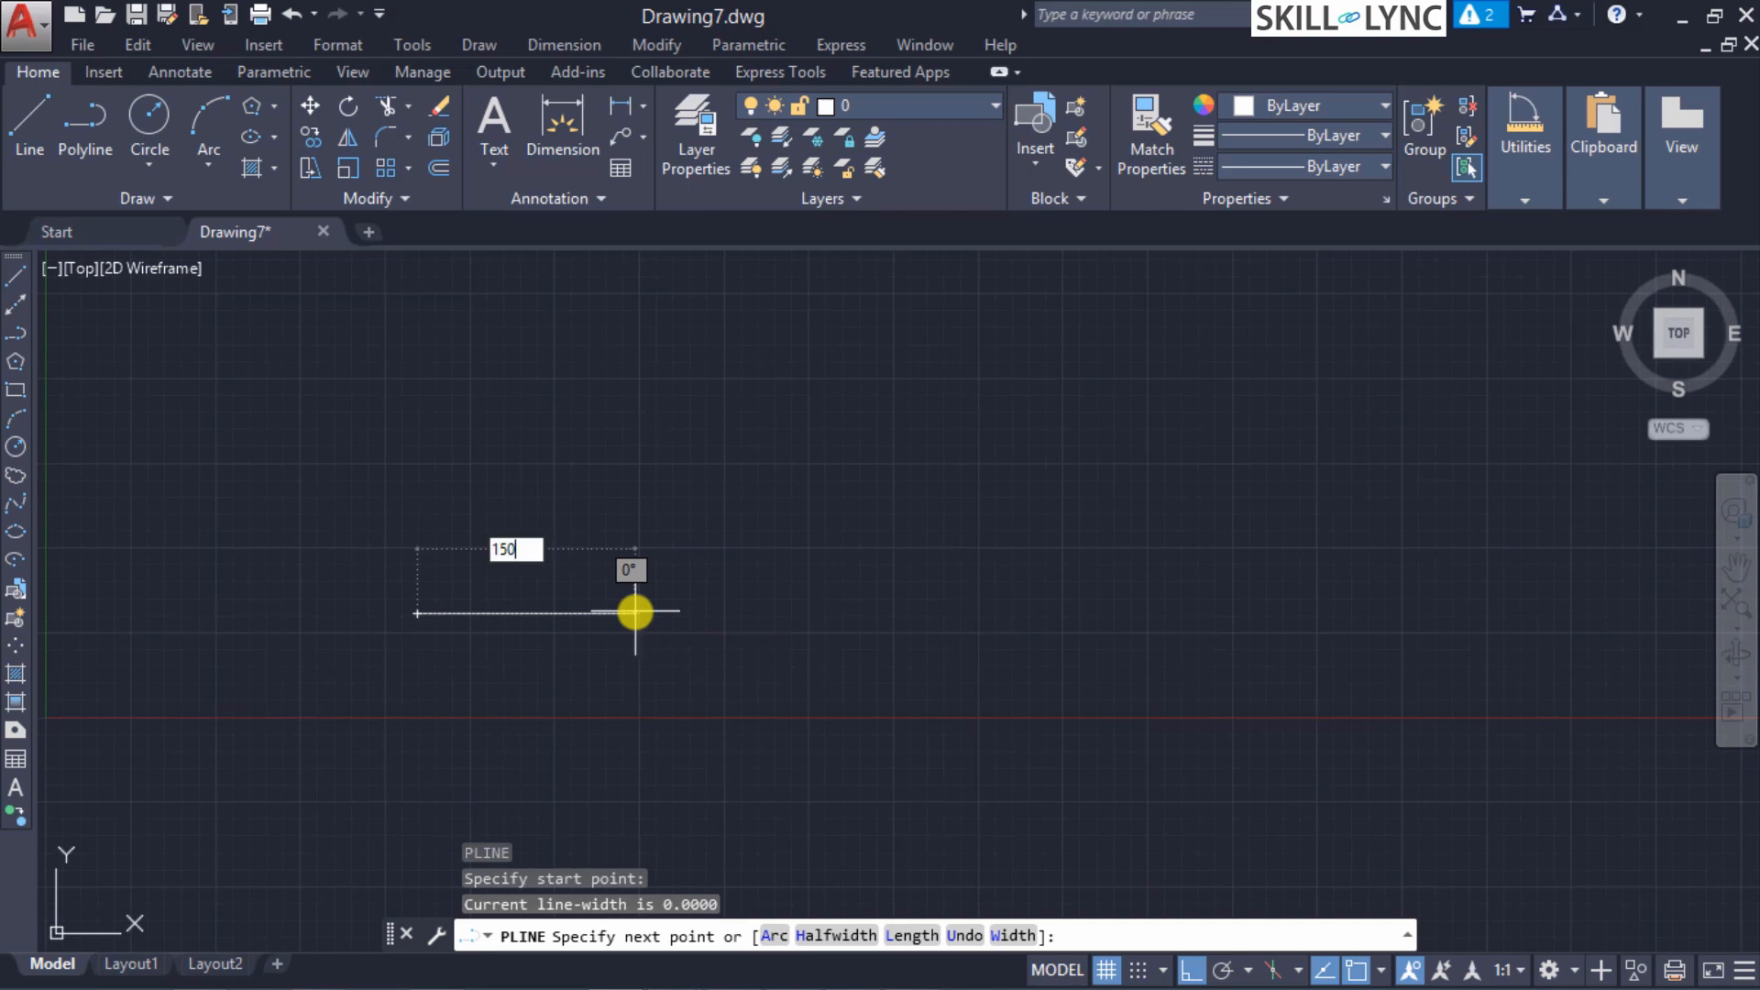
pyautogui.press('Return')
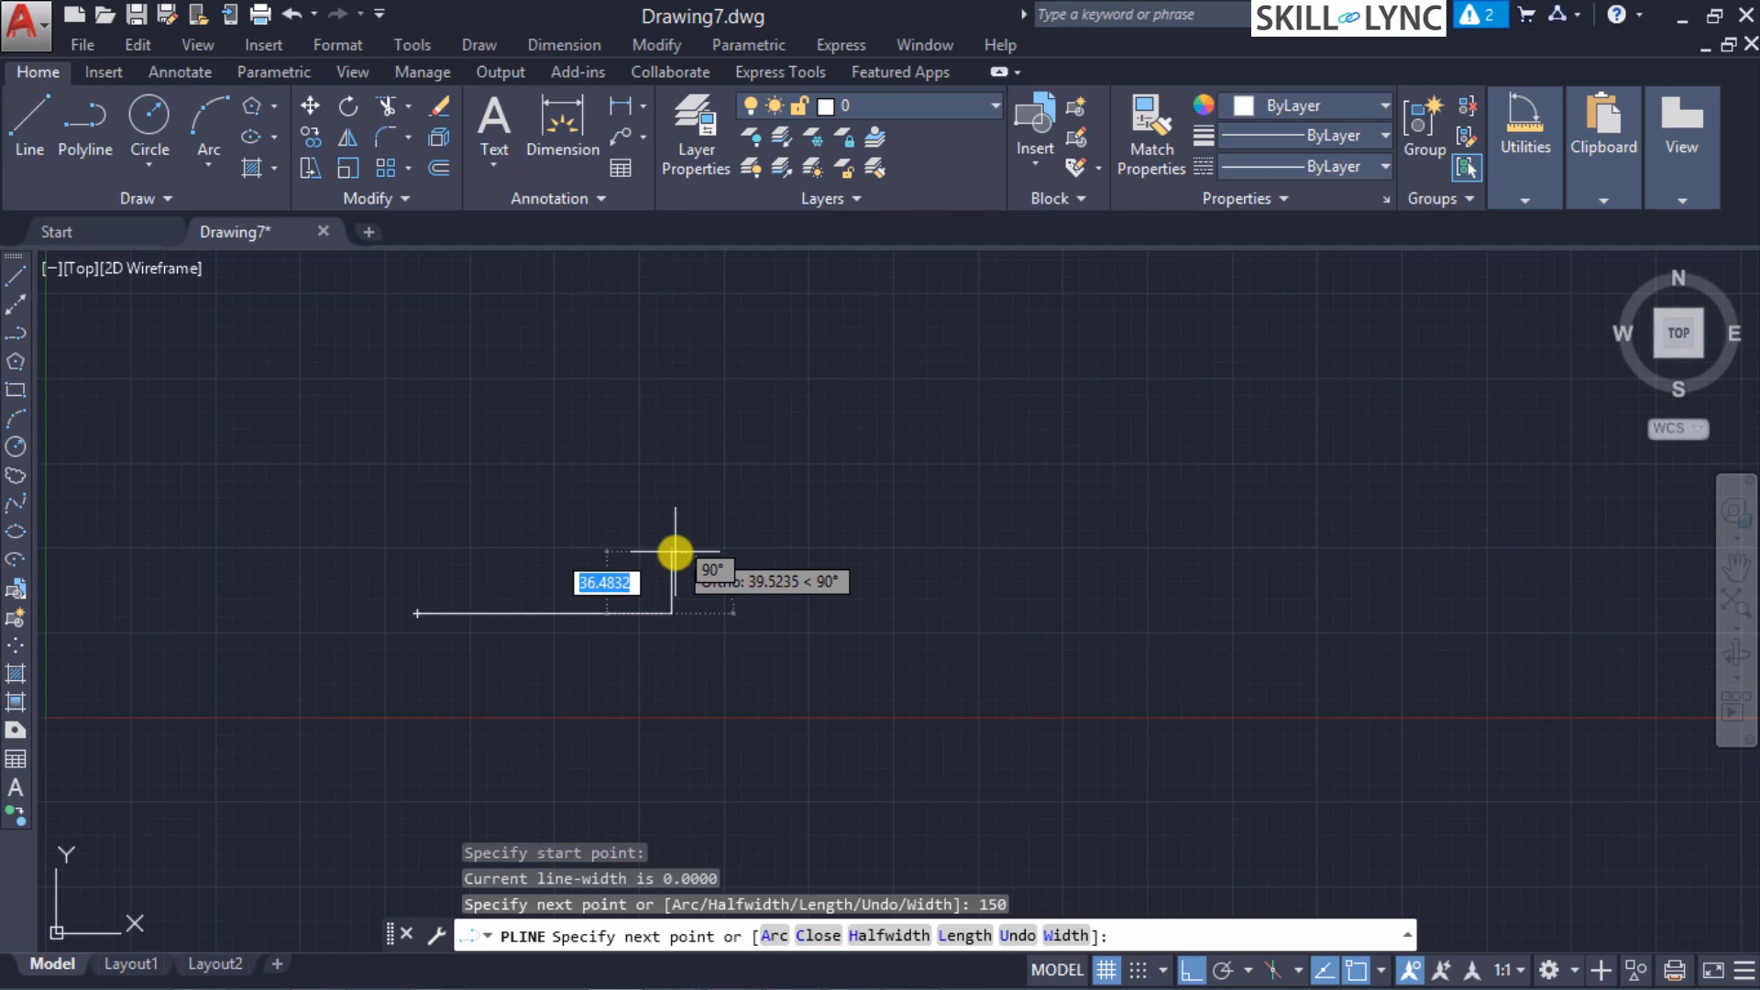
# Step: Add a downward-bulging arc to the polyline by its centre, about 124 units from the line's end at 41°, with ortho off
pyautogui.write('a')
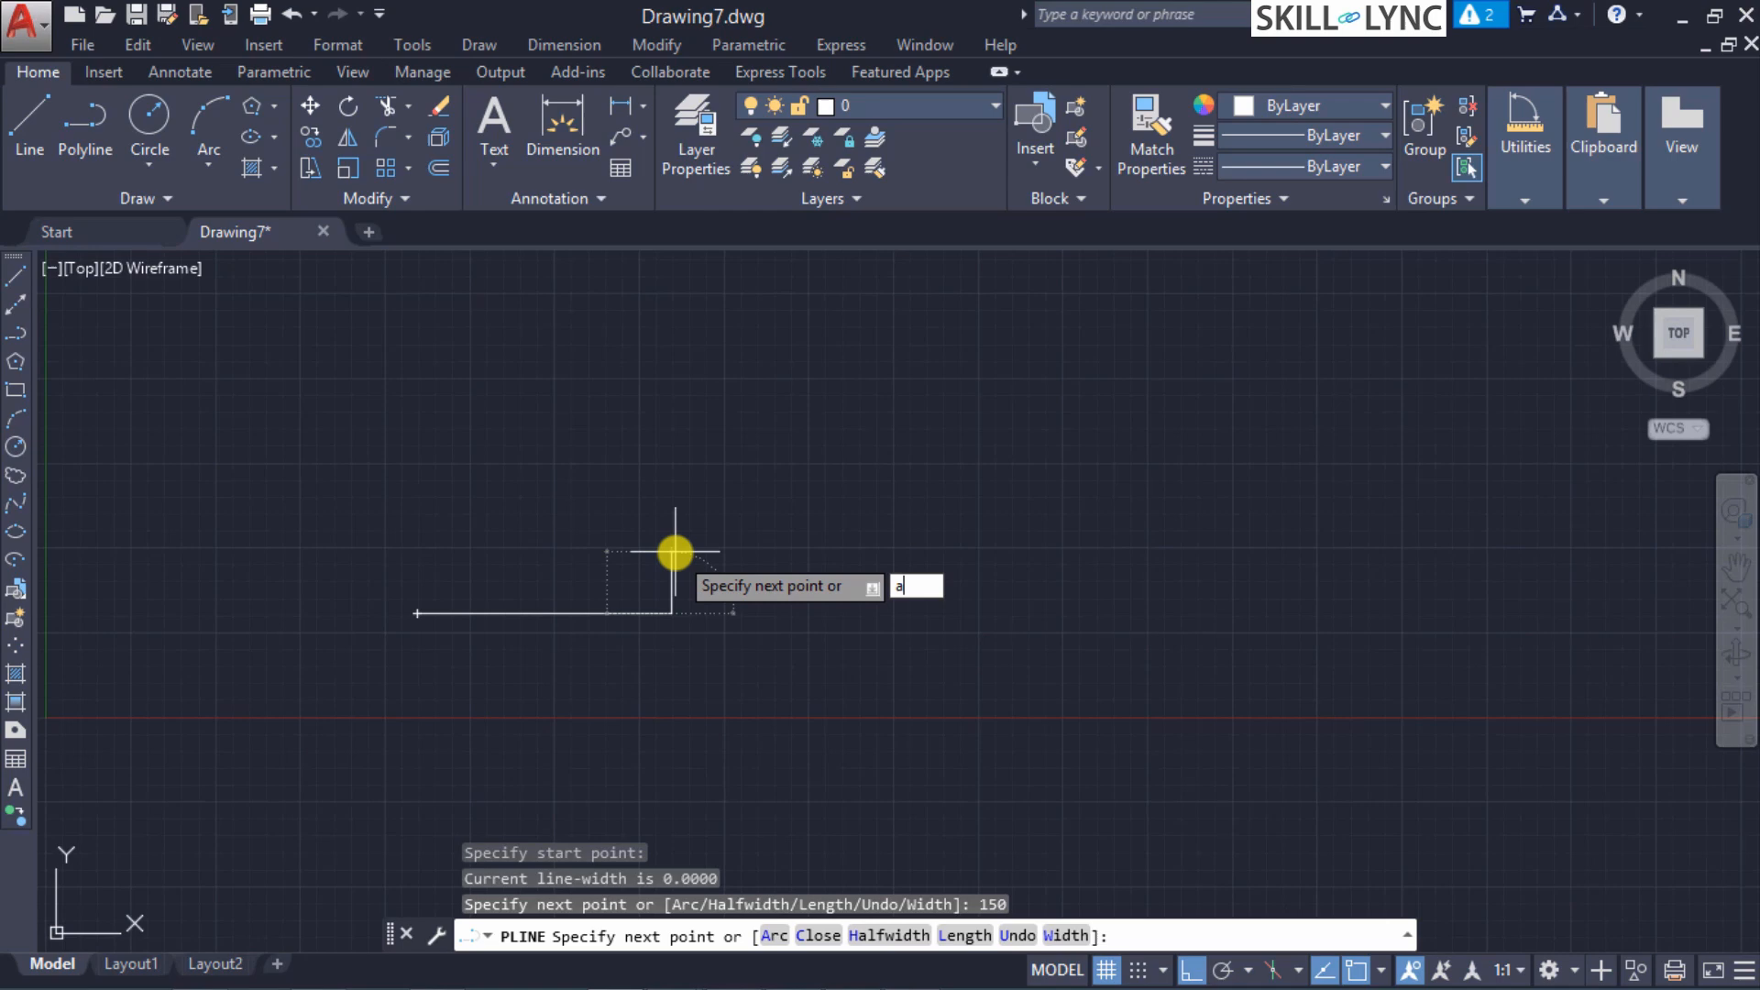
pyautogui.press('Return')
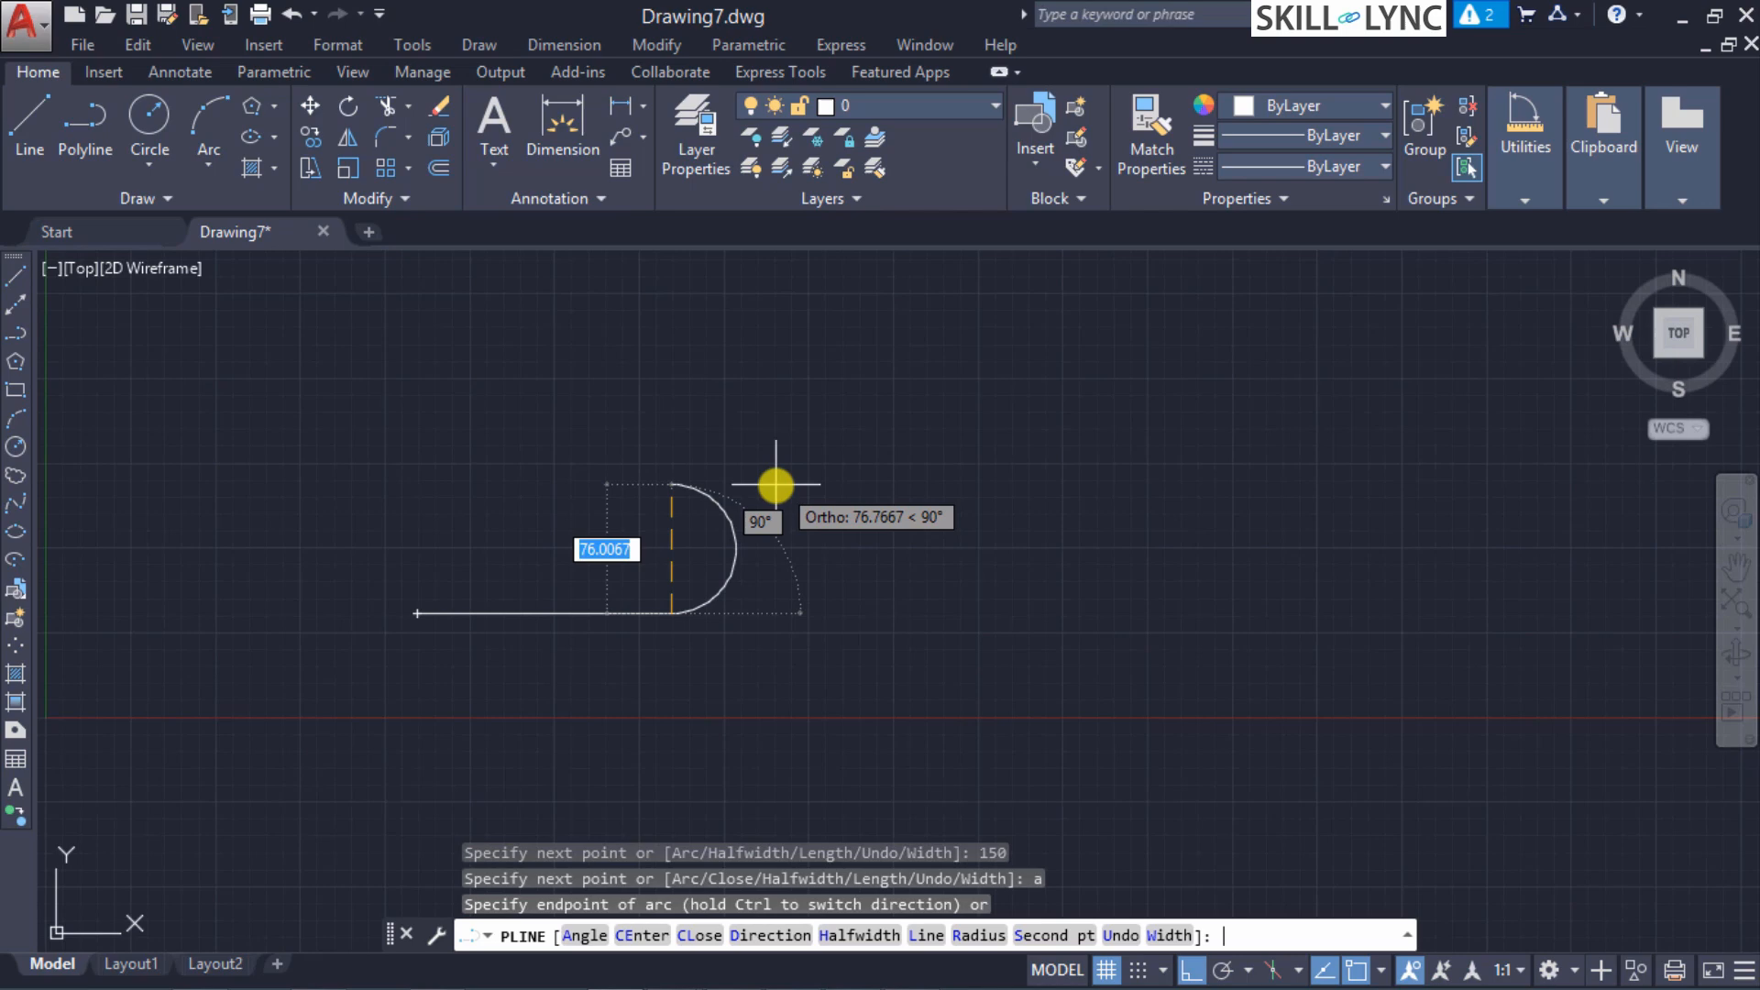
pyautogui.press('Down')
pyautogui.press('Down')
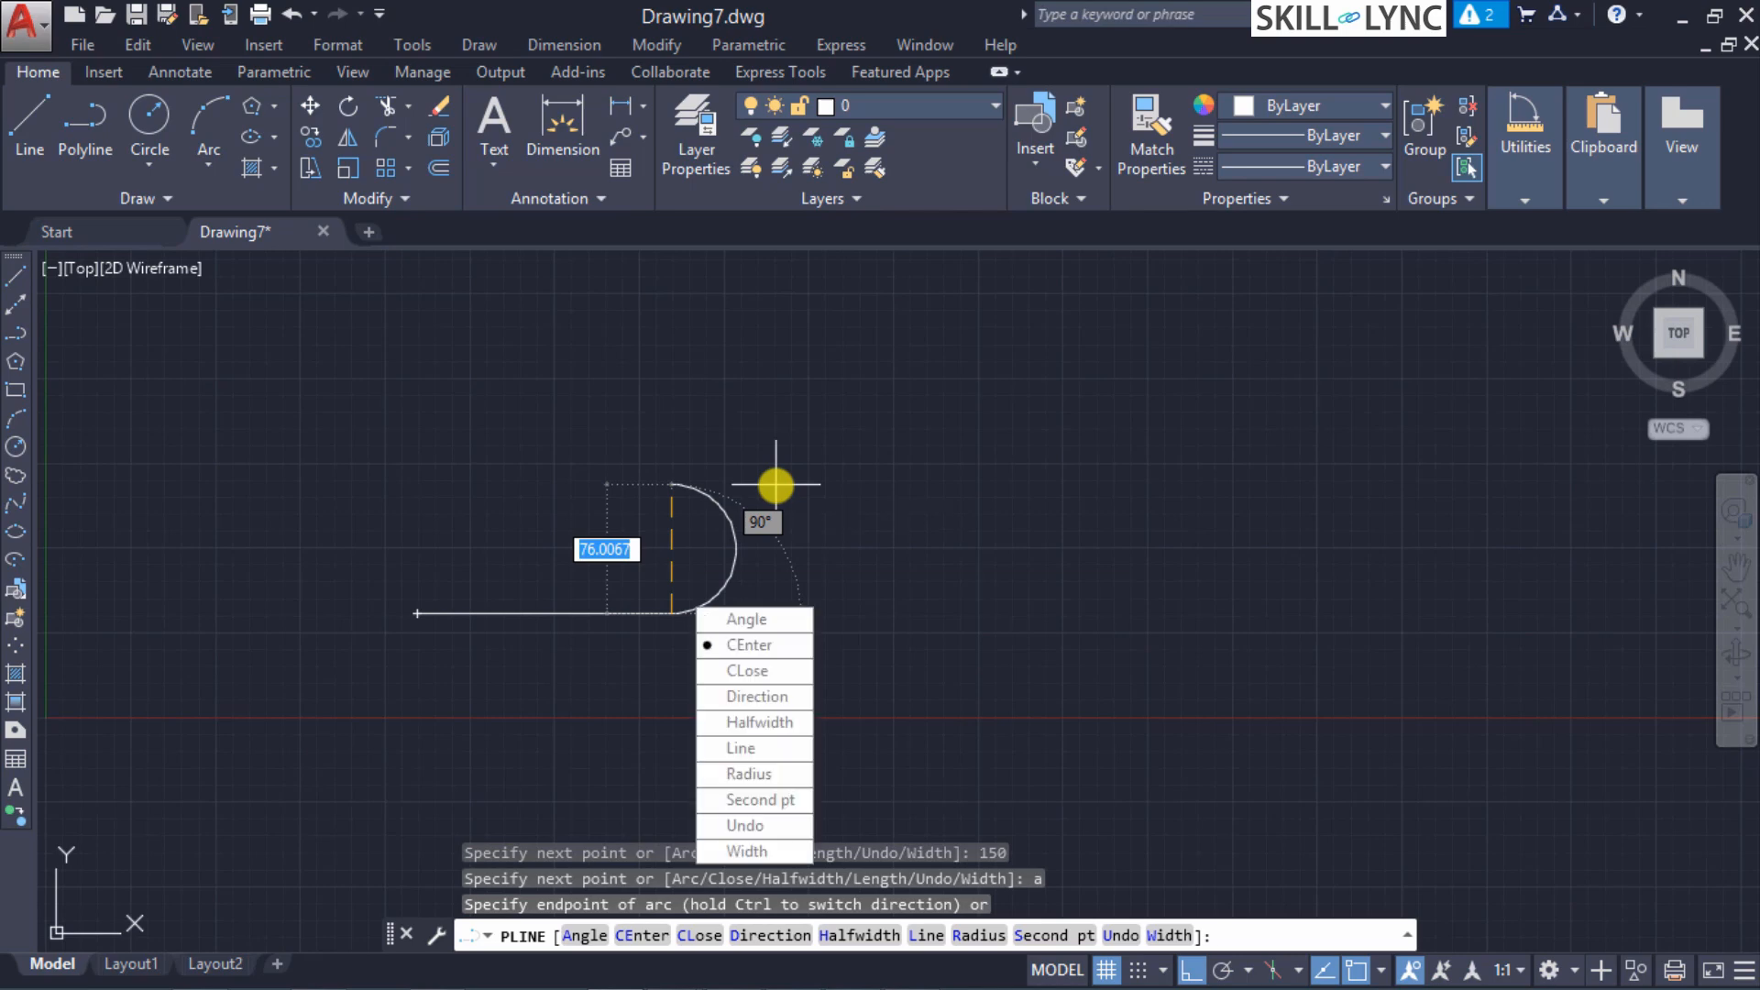
pyautogui.press('Return')
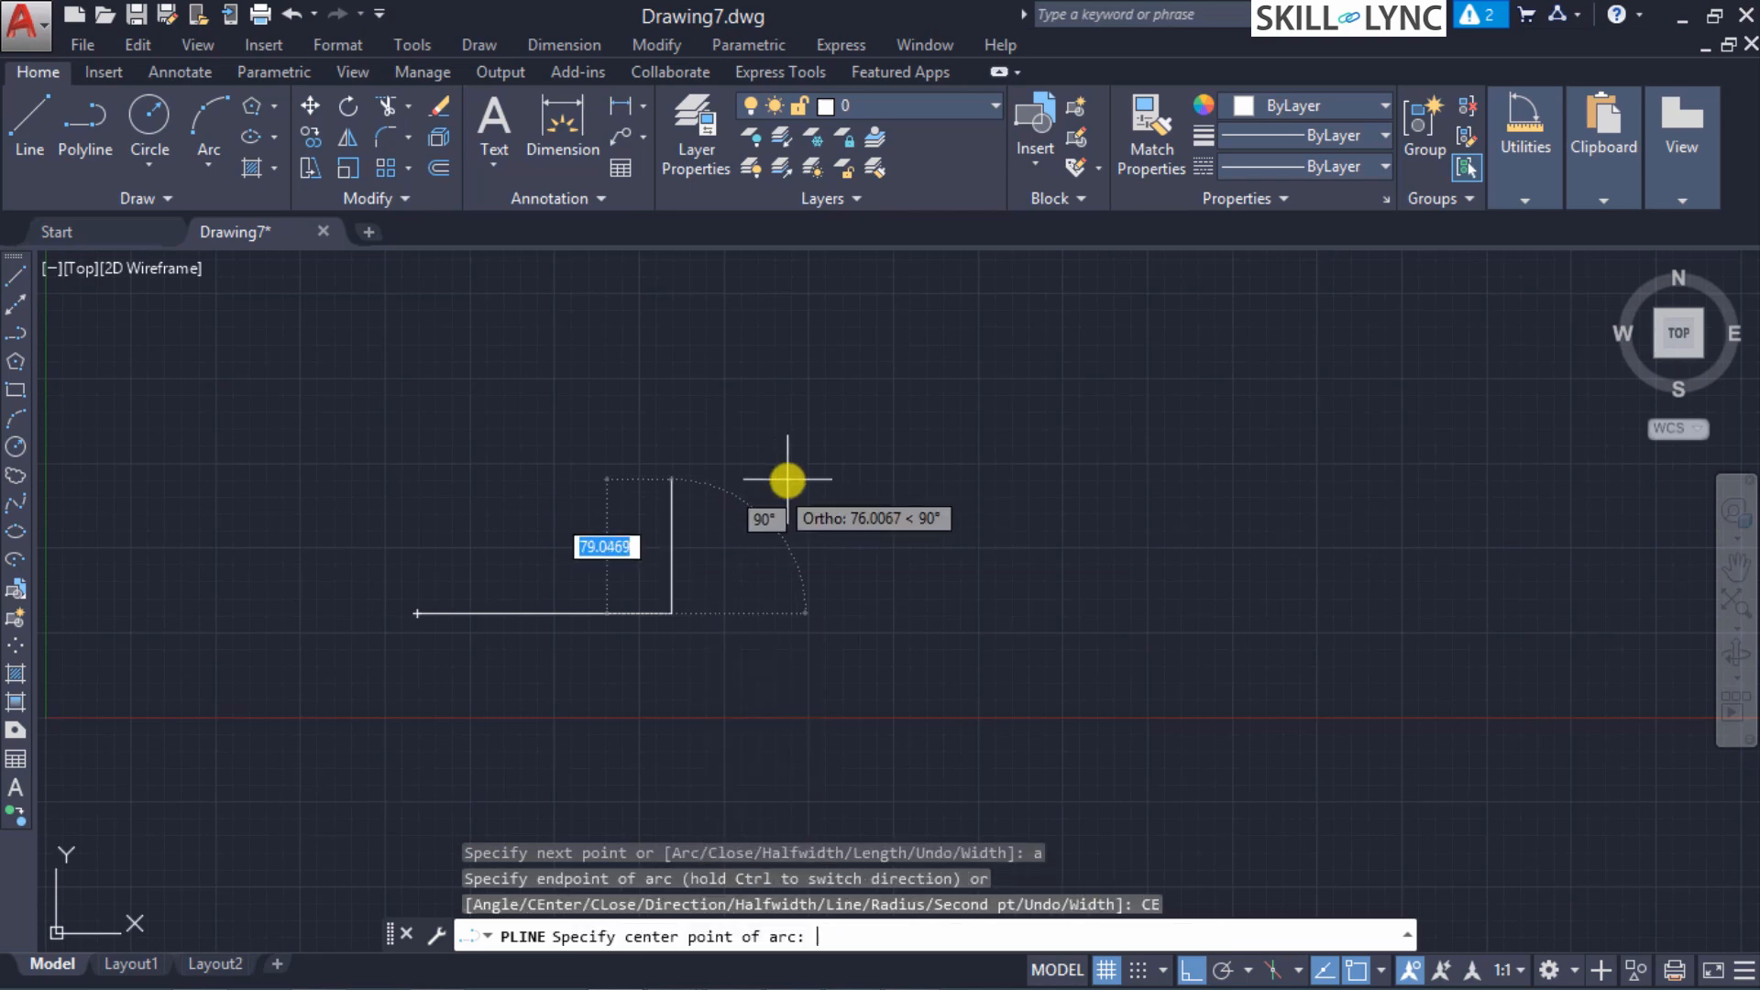
pyautogui.press('F8')
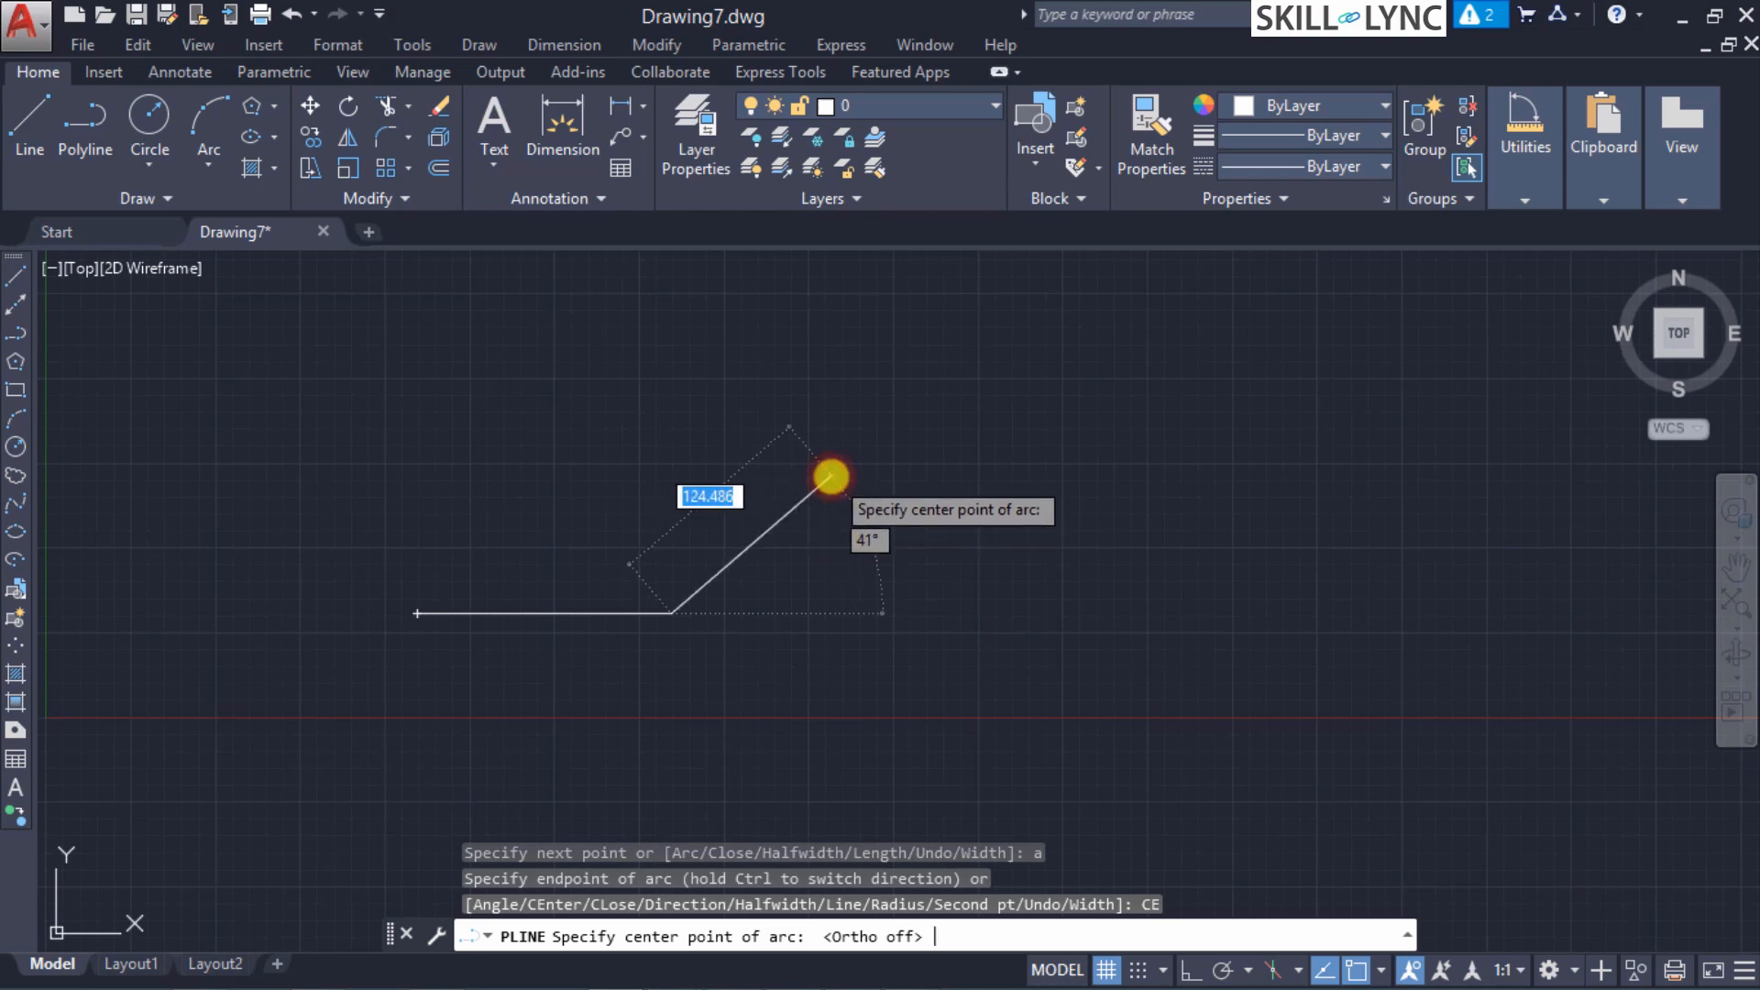
pyautogui.click(830, 471)
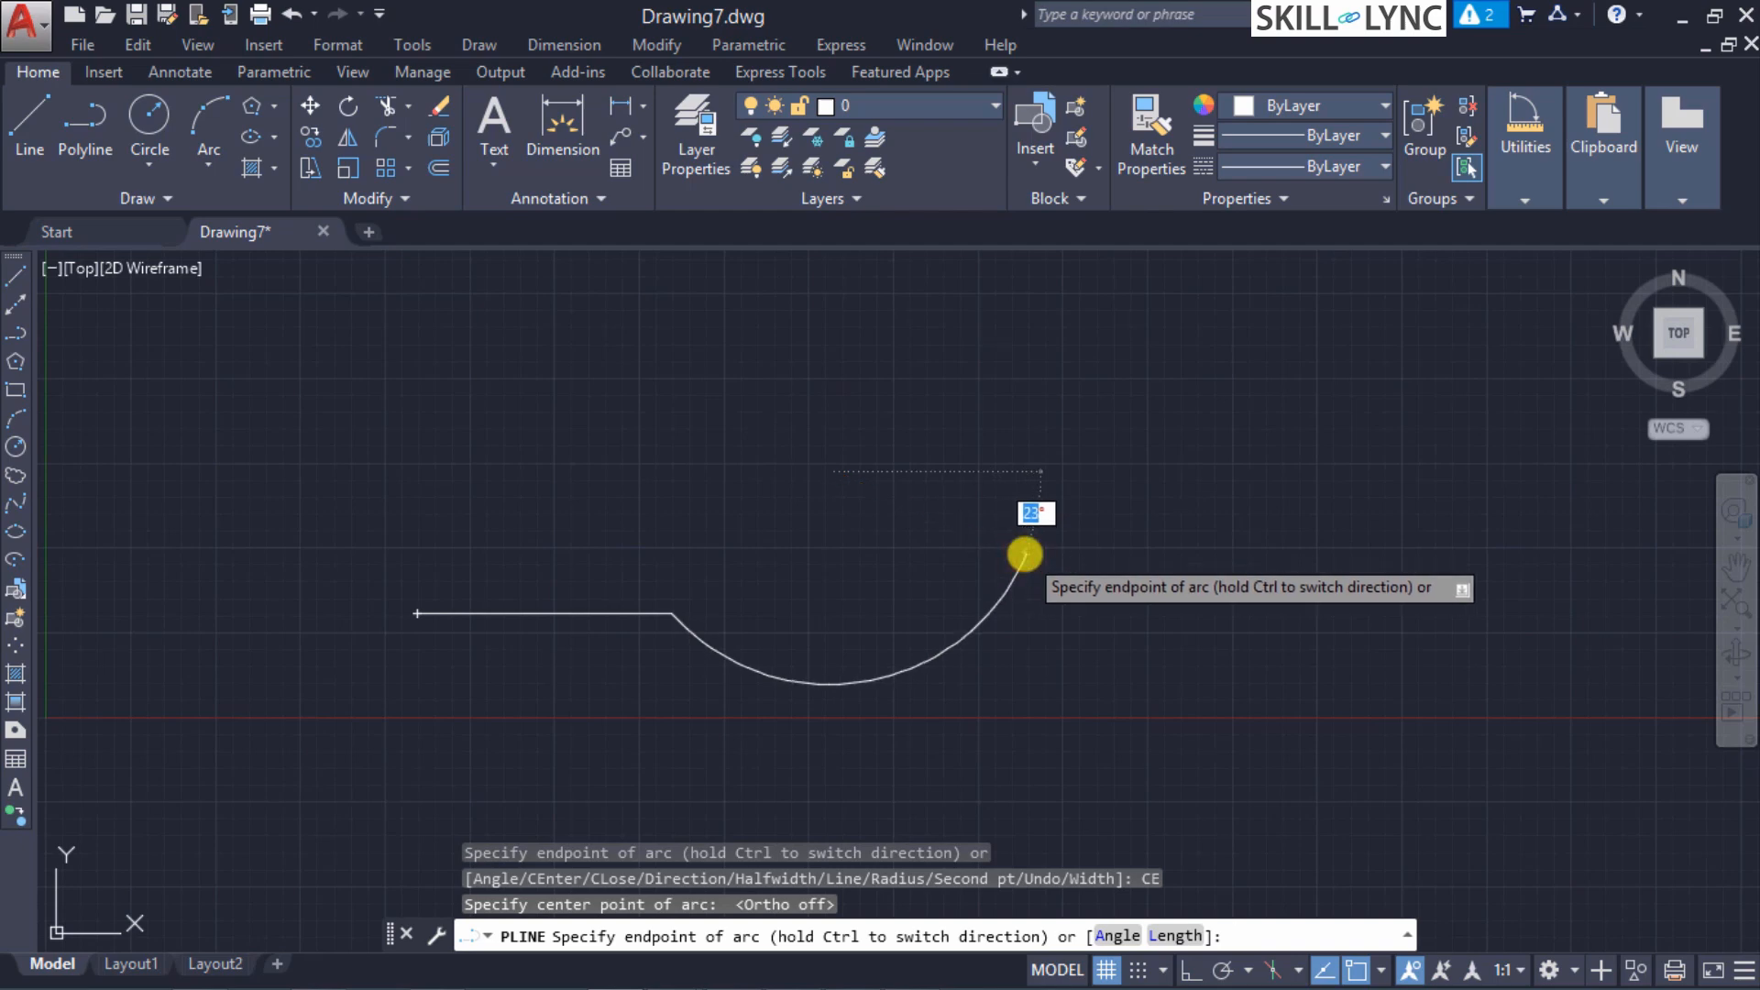
pyautogui.click(1025, 554)
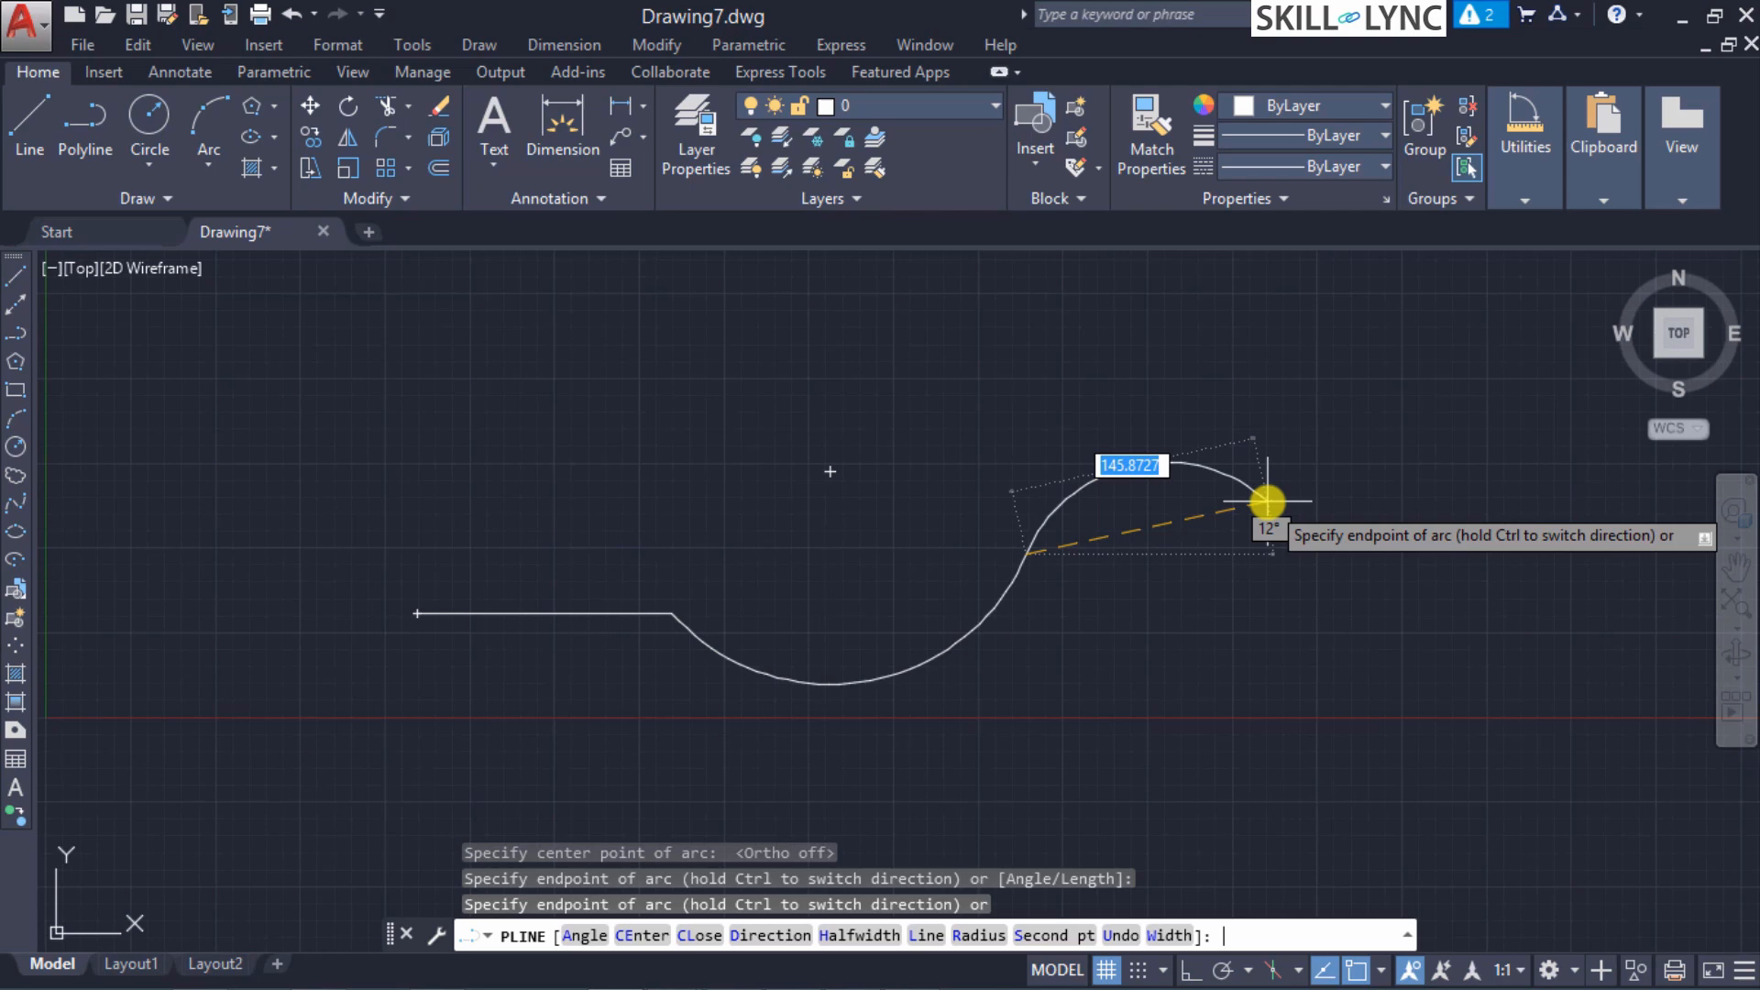
# Step: Switch the polyline back to line segments and add a 200-unit segment by length, continuing tangentially from the arc
pyautogui.press('Down')
pyautogui.press('Down')
pyautogui.press('Down')
pyautogui.press('Down')
pyautogui.press('Down')
pyautogui.press('Down')
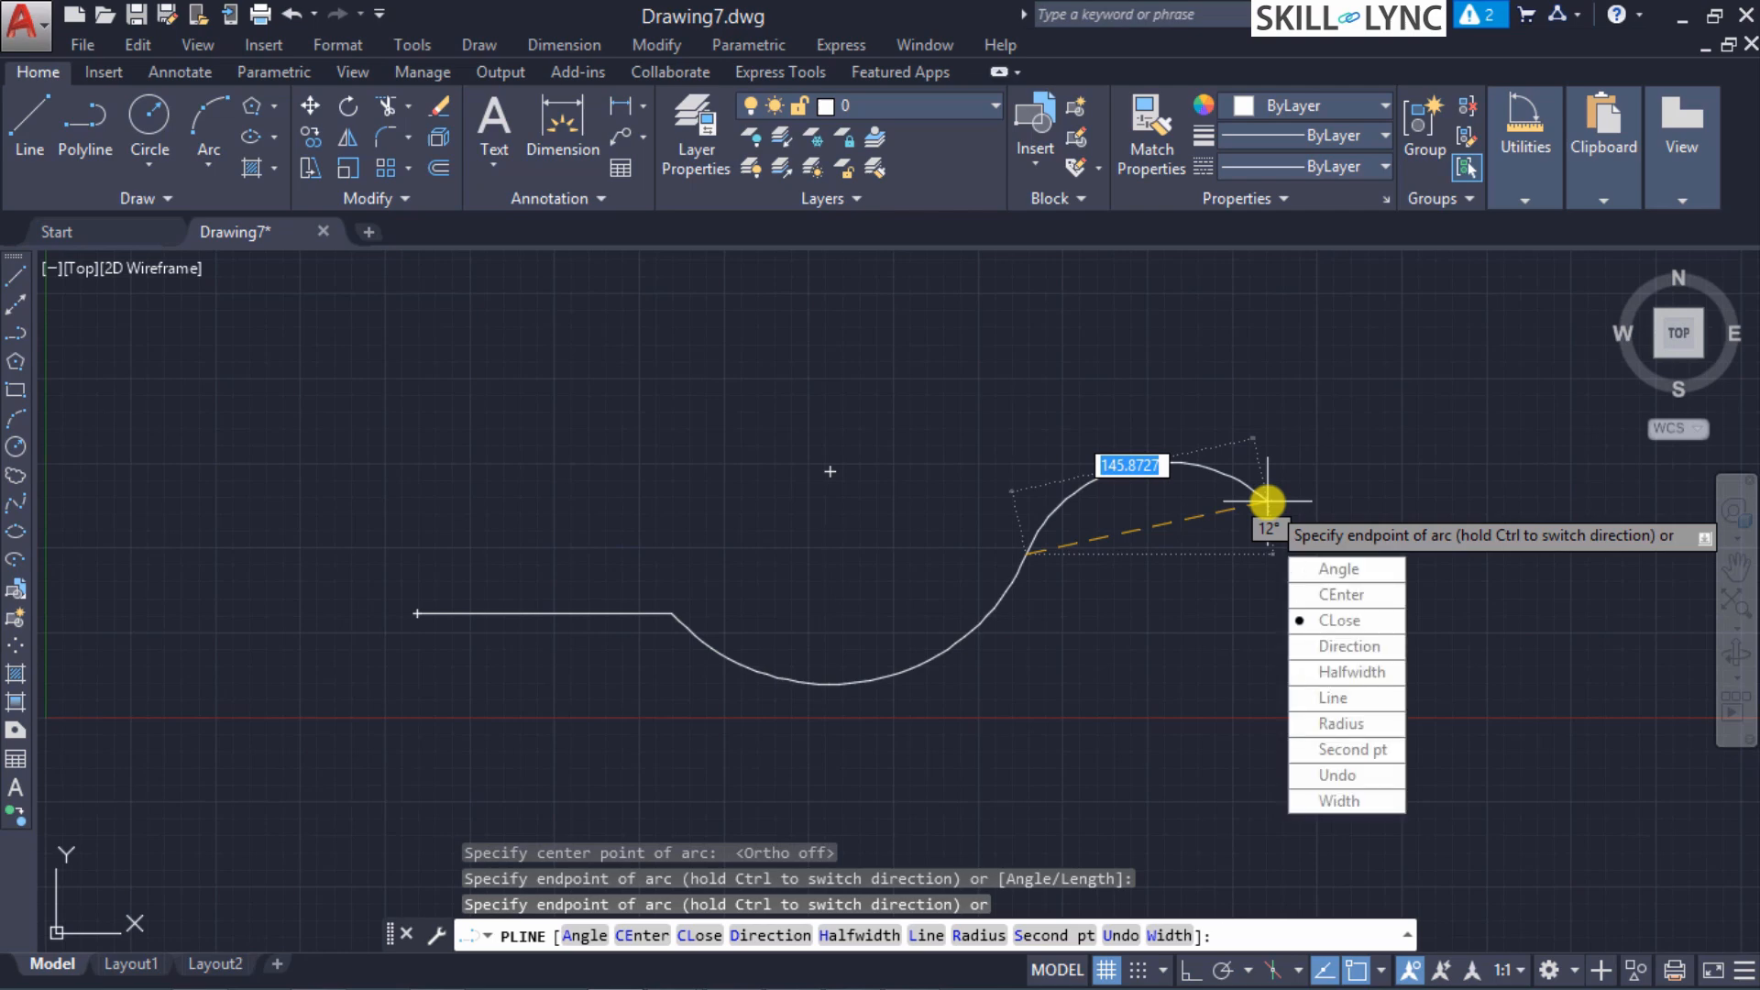
pyautogui.press('Return')
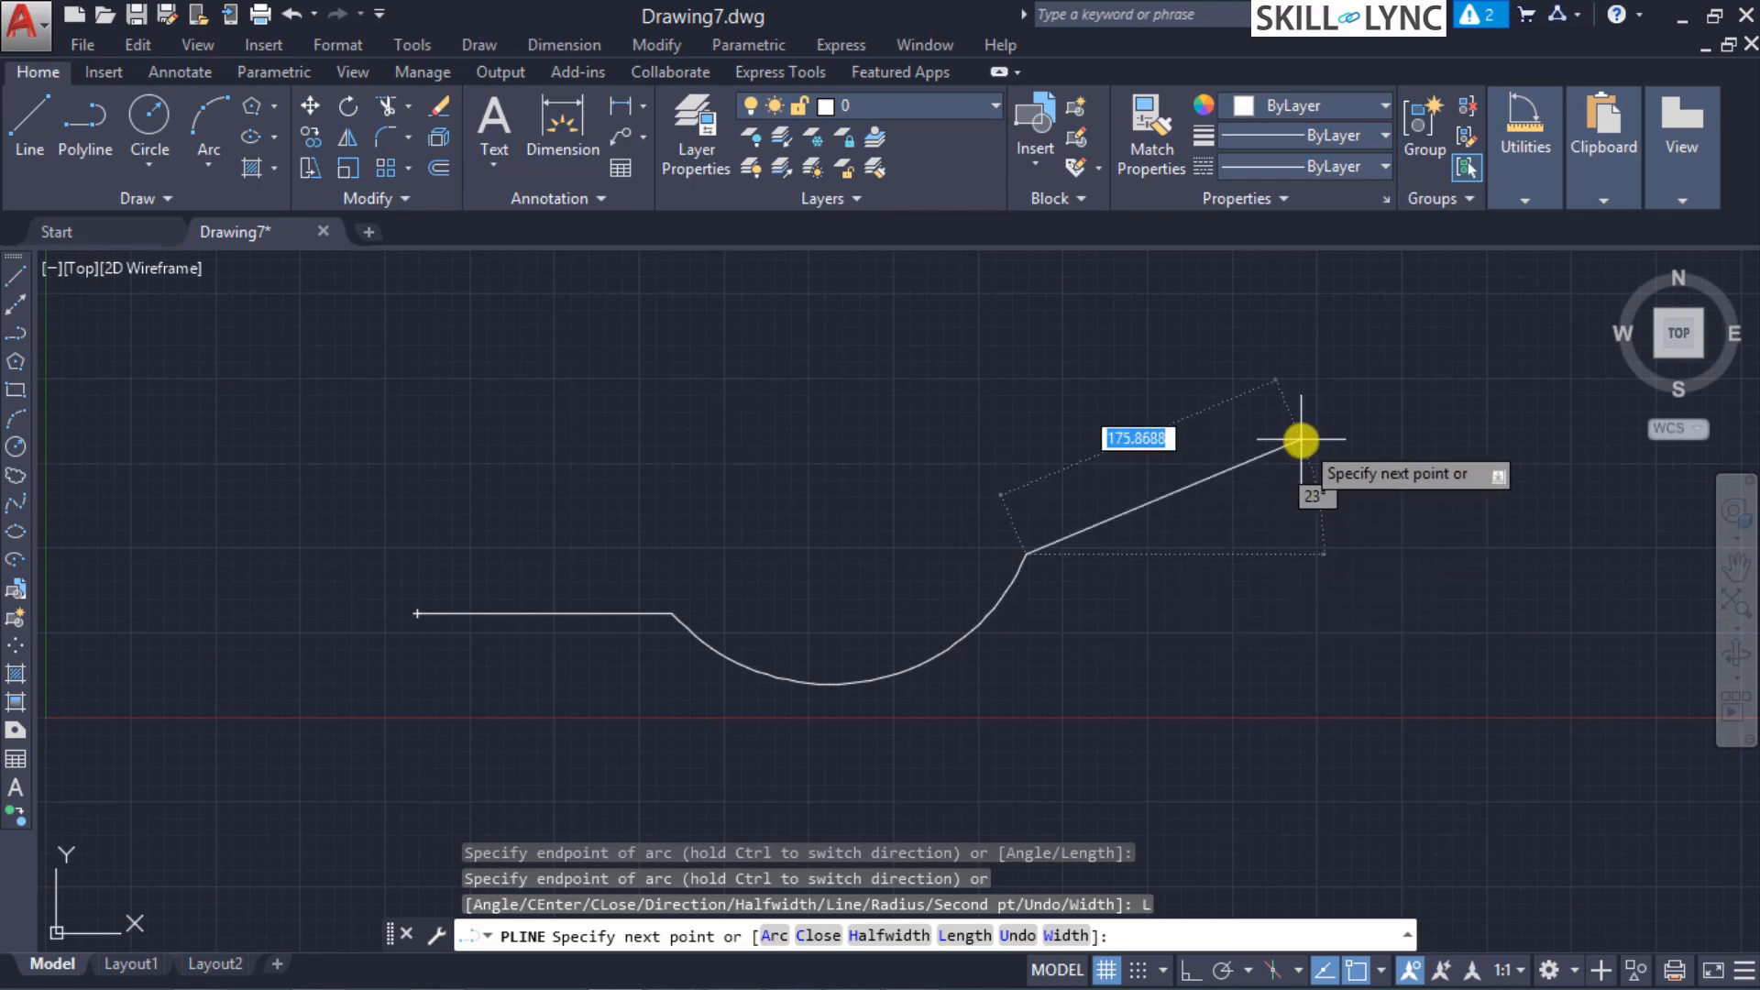
pyautogui.press('Down')
pyautogui.press('Down')
pyautogui.press('Down')
pyautogui.press('Down')
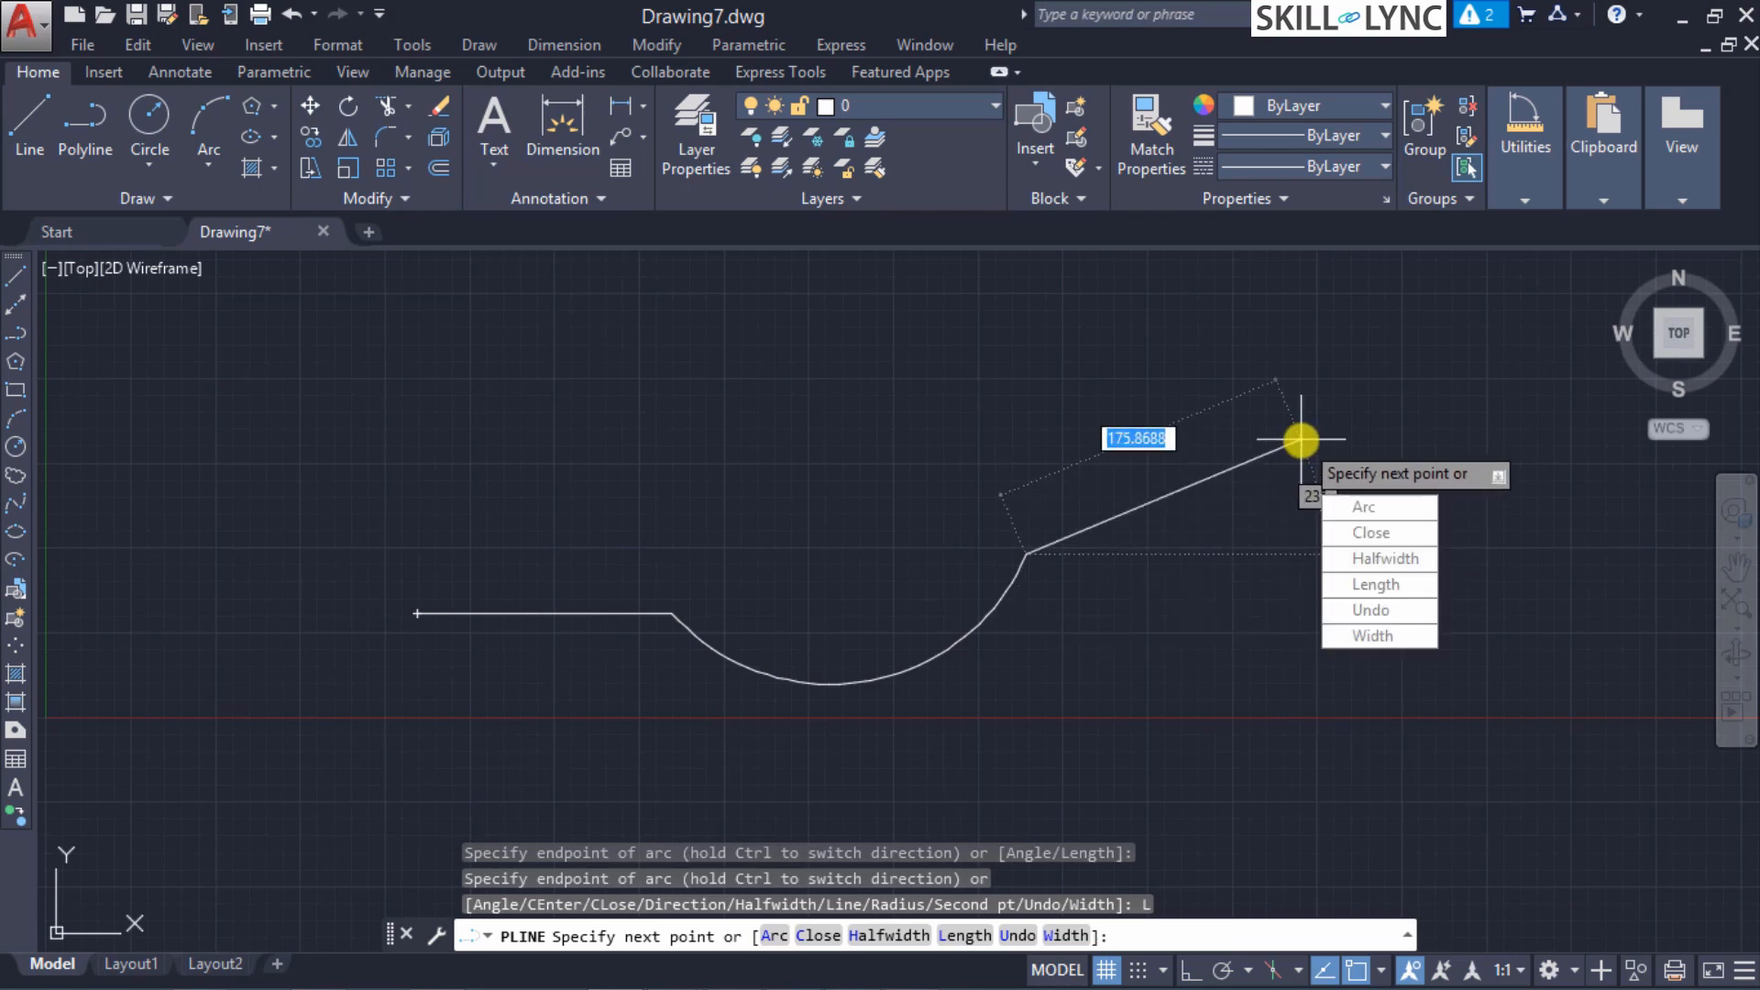
pyautogui.press('Return')
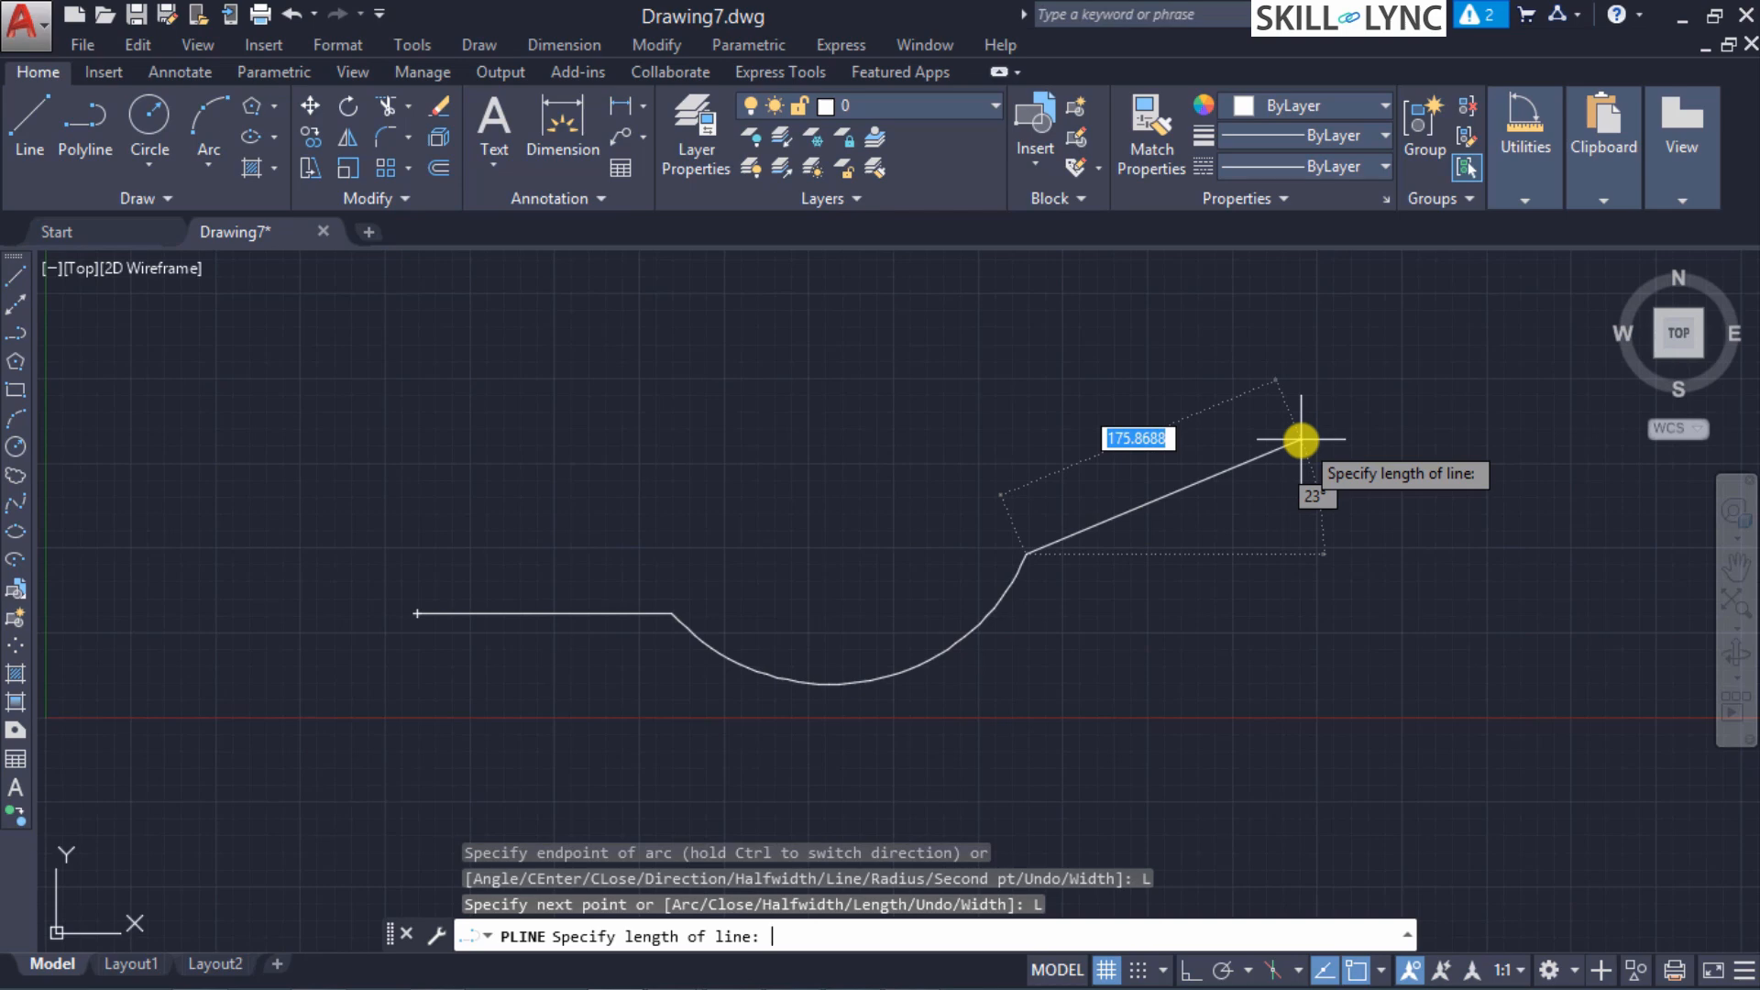
pyautogui.write('200')
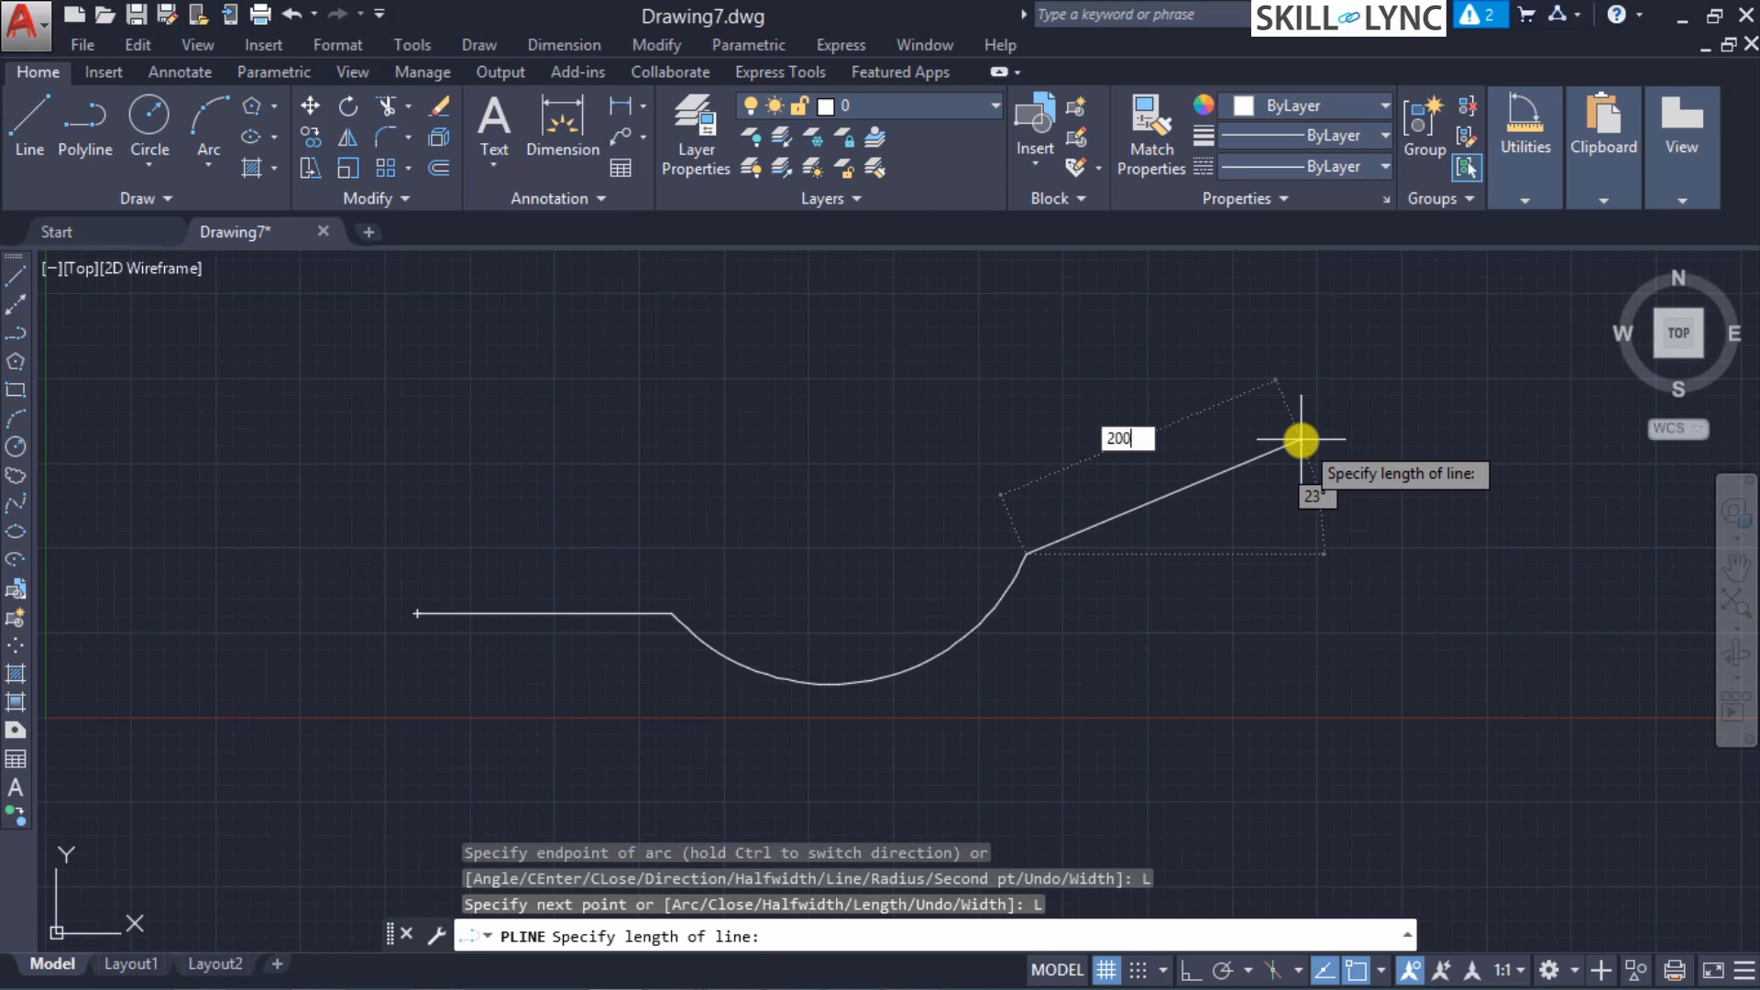
pyautogui.press('Return')
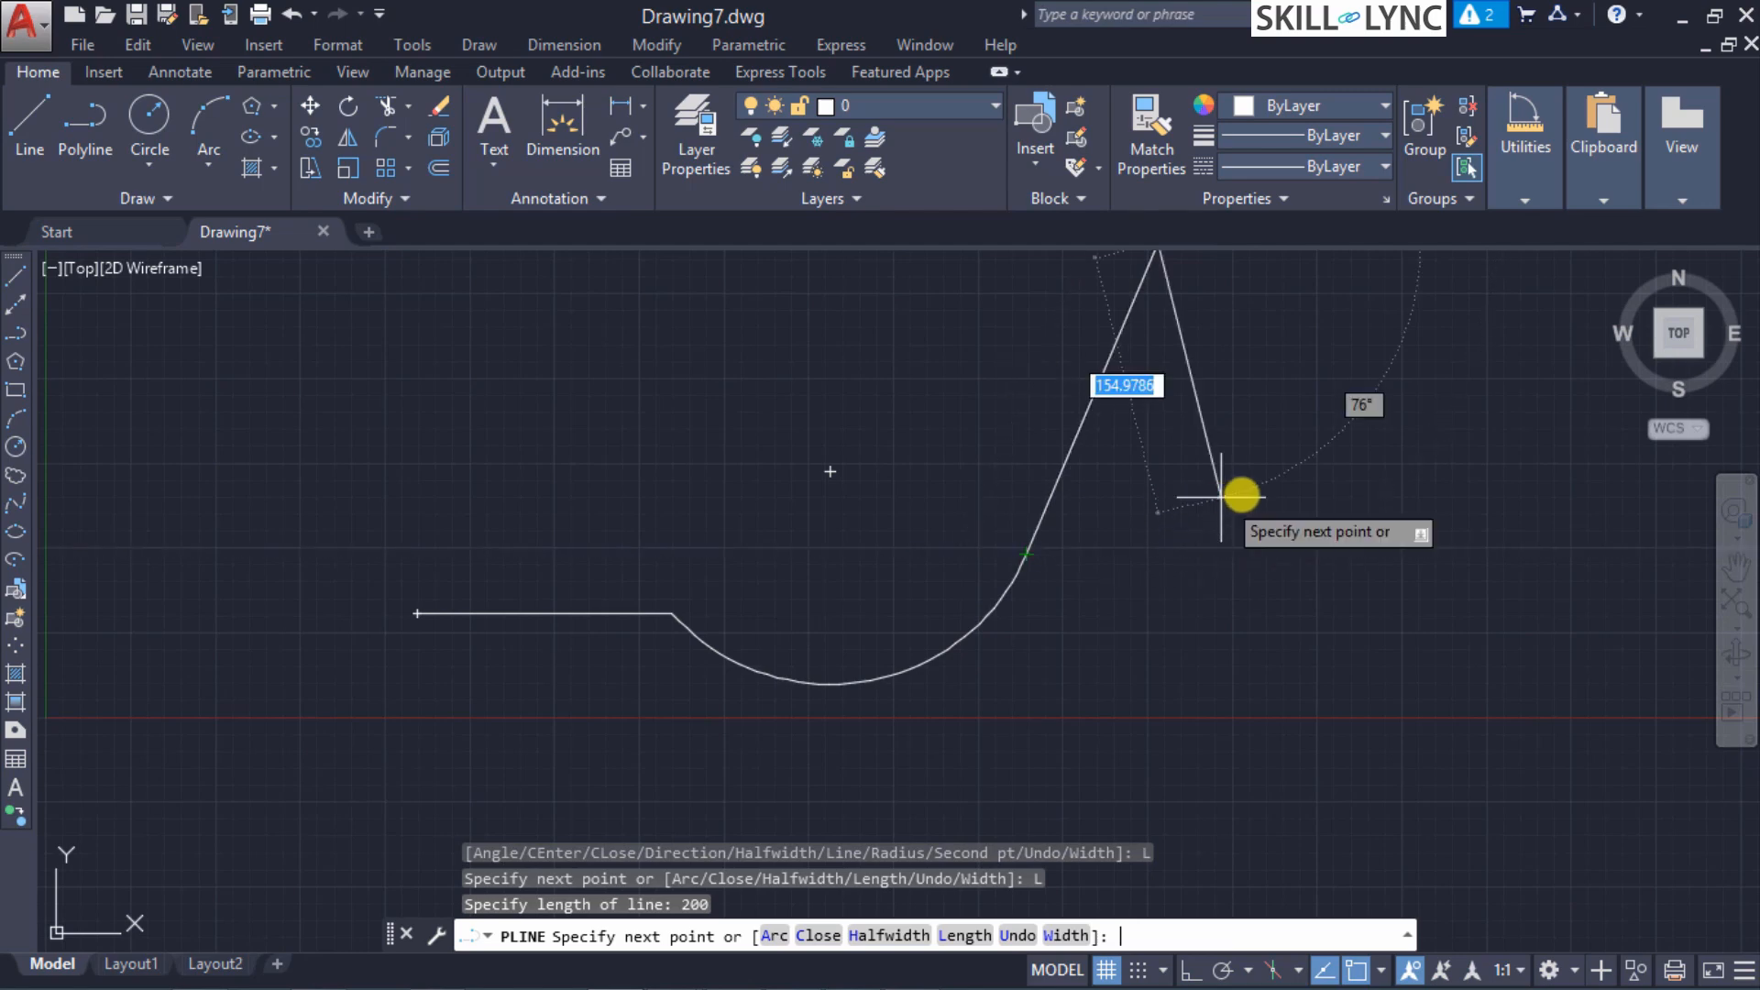
# Step: Set the polyline's starting and ending width to 2 and draw a nearly vertical segment downwards from the upper end
pyautogui.click(1739, 605)
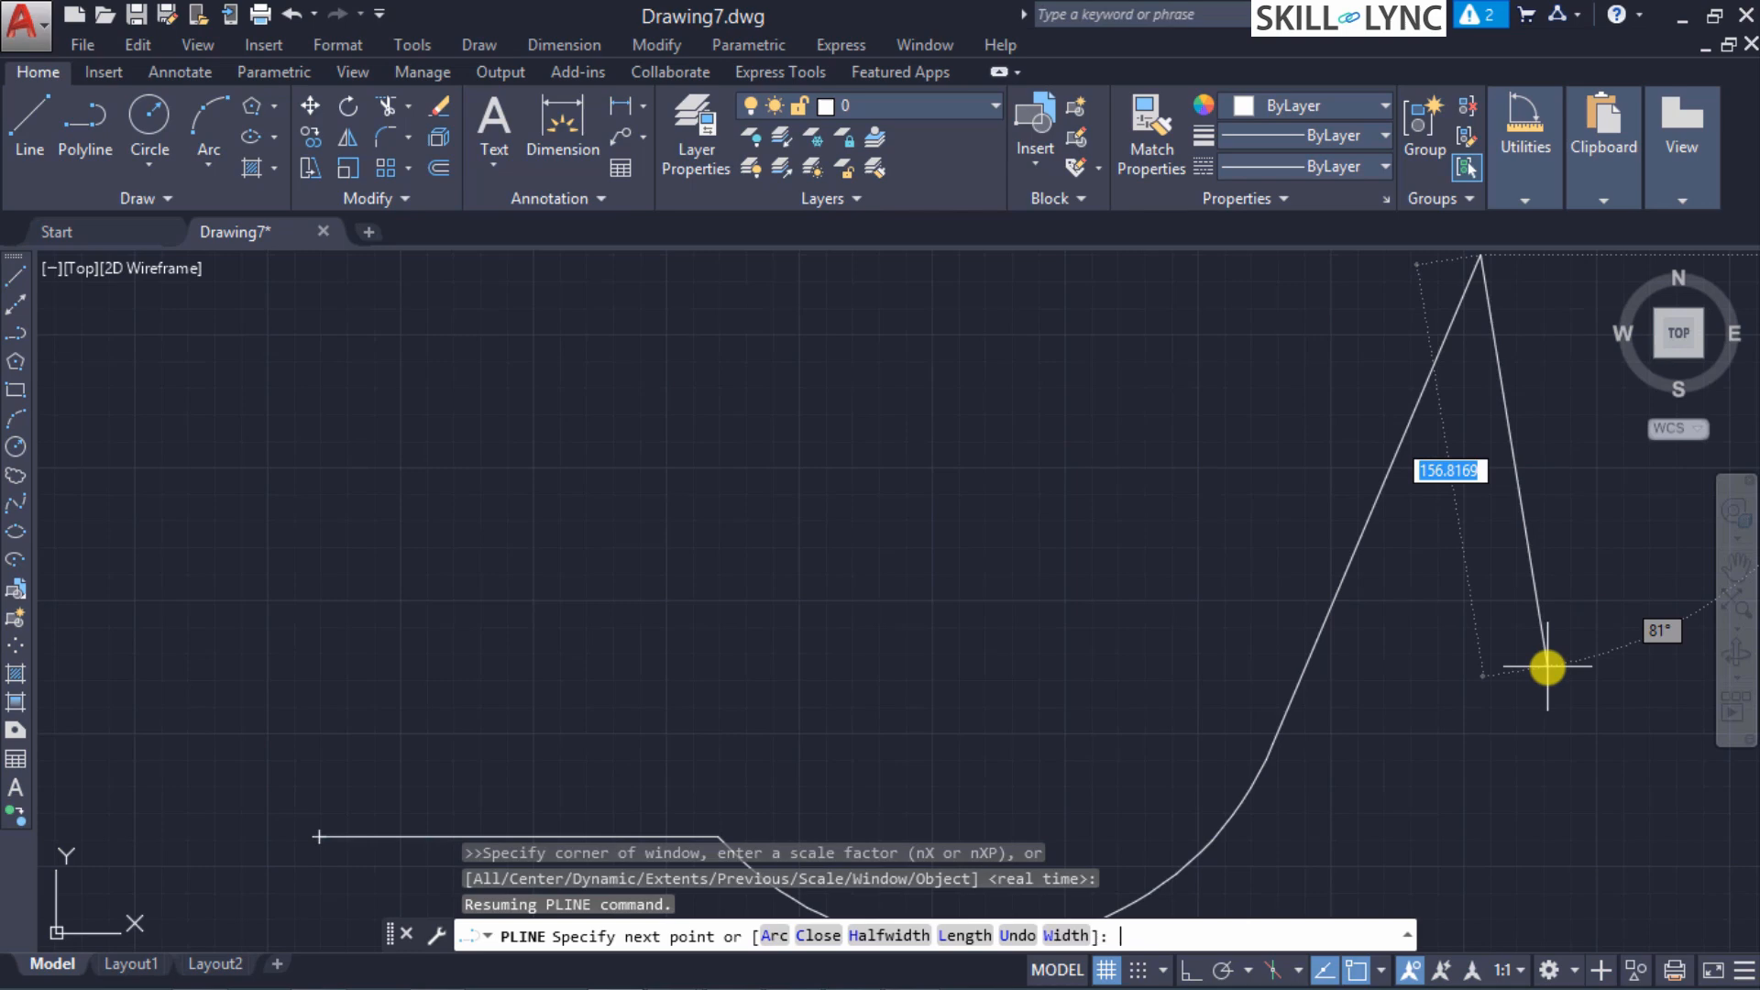
pyautogui.write('w')
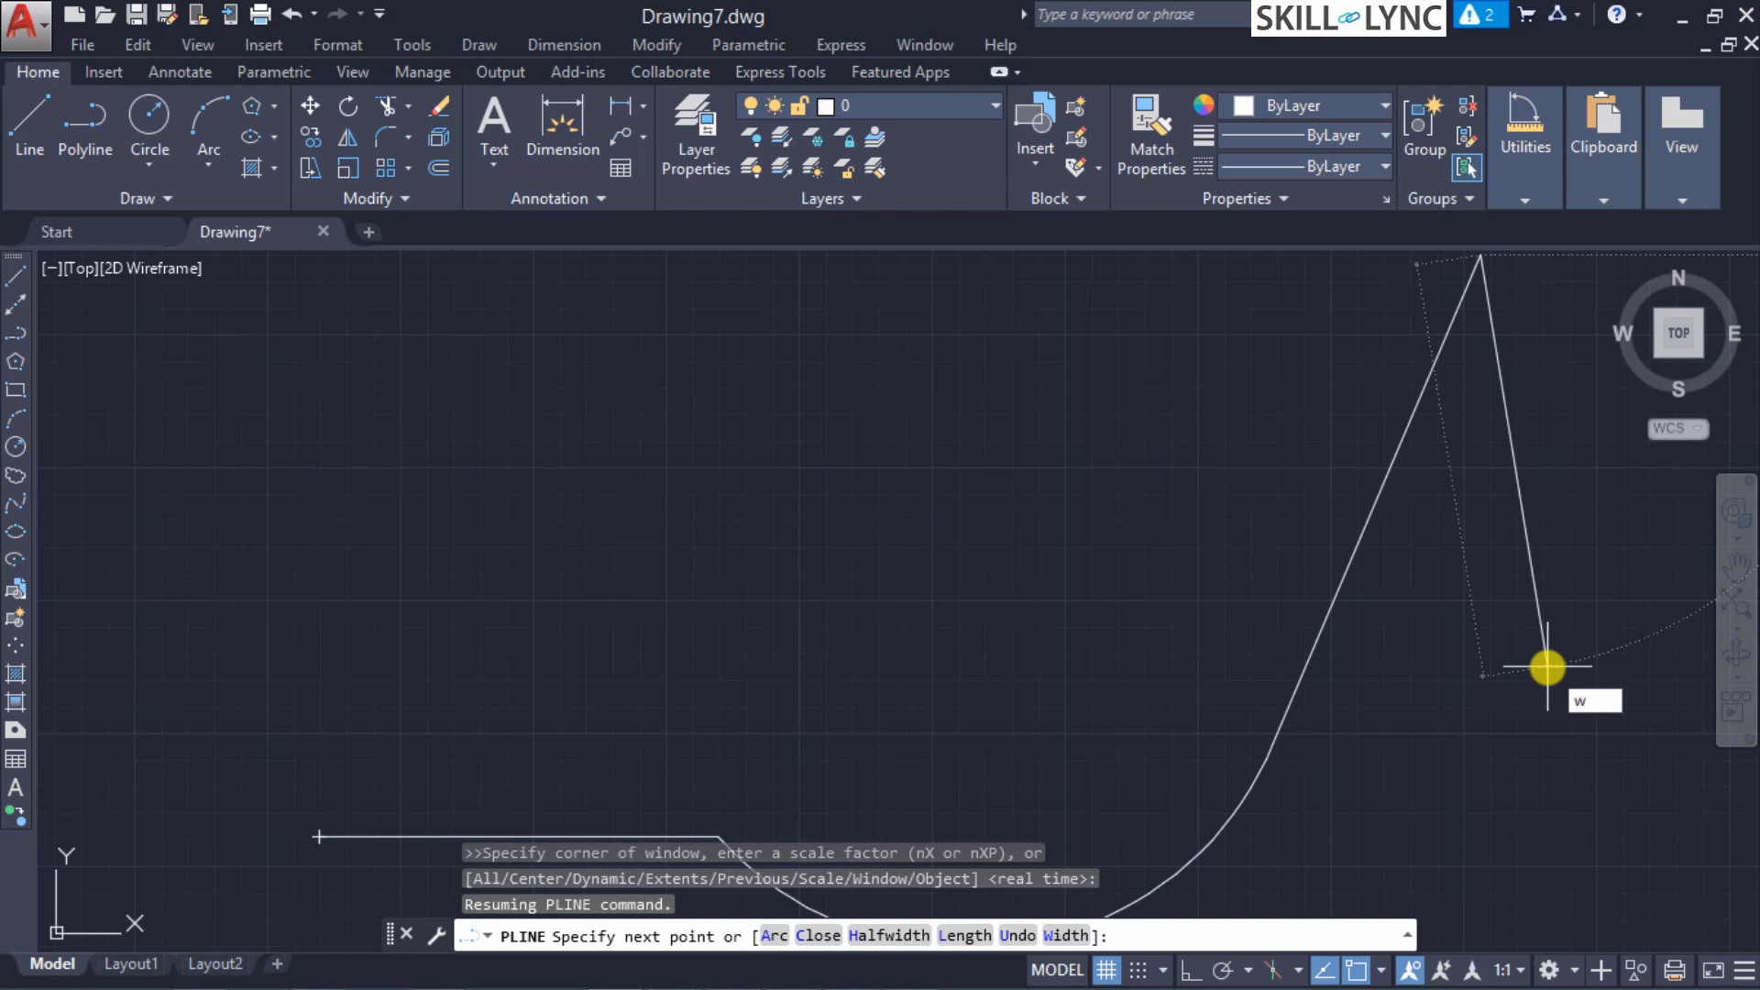
pyautogui.press('Return')
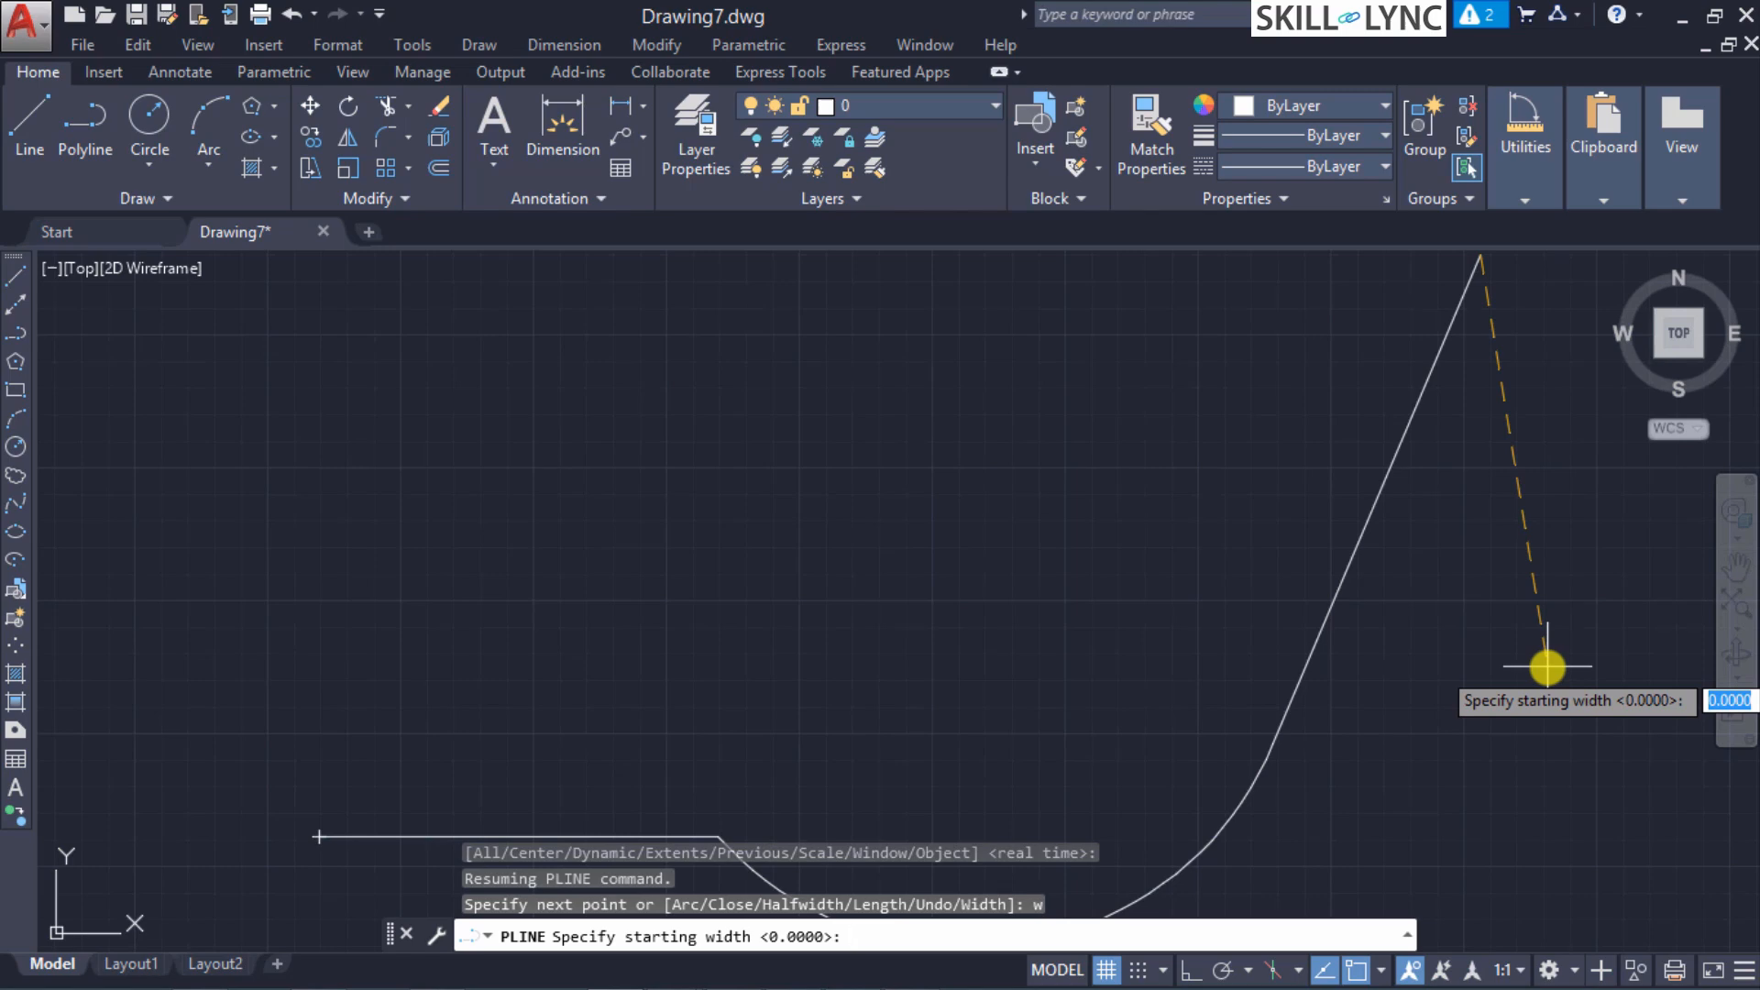
pyautogui.write('2')
pyautogui.press('Return')
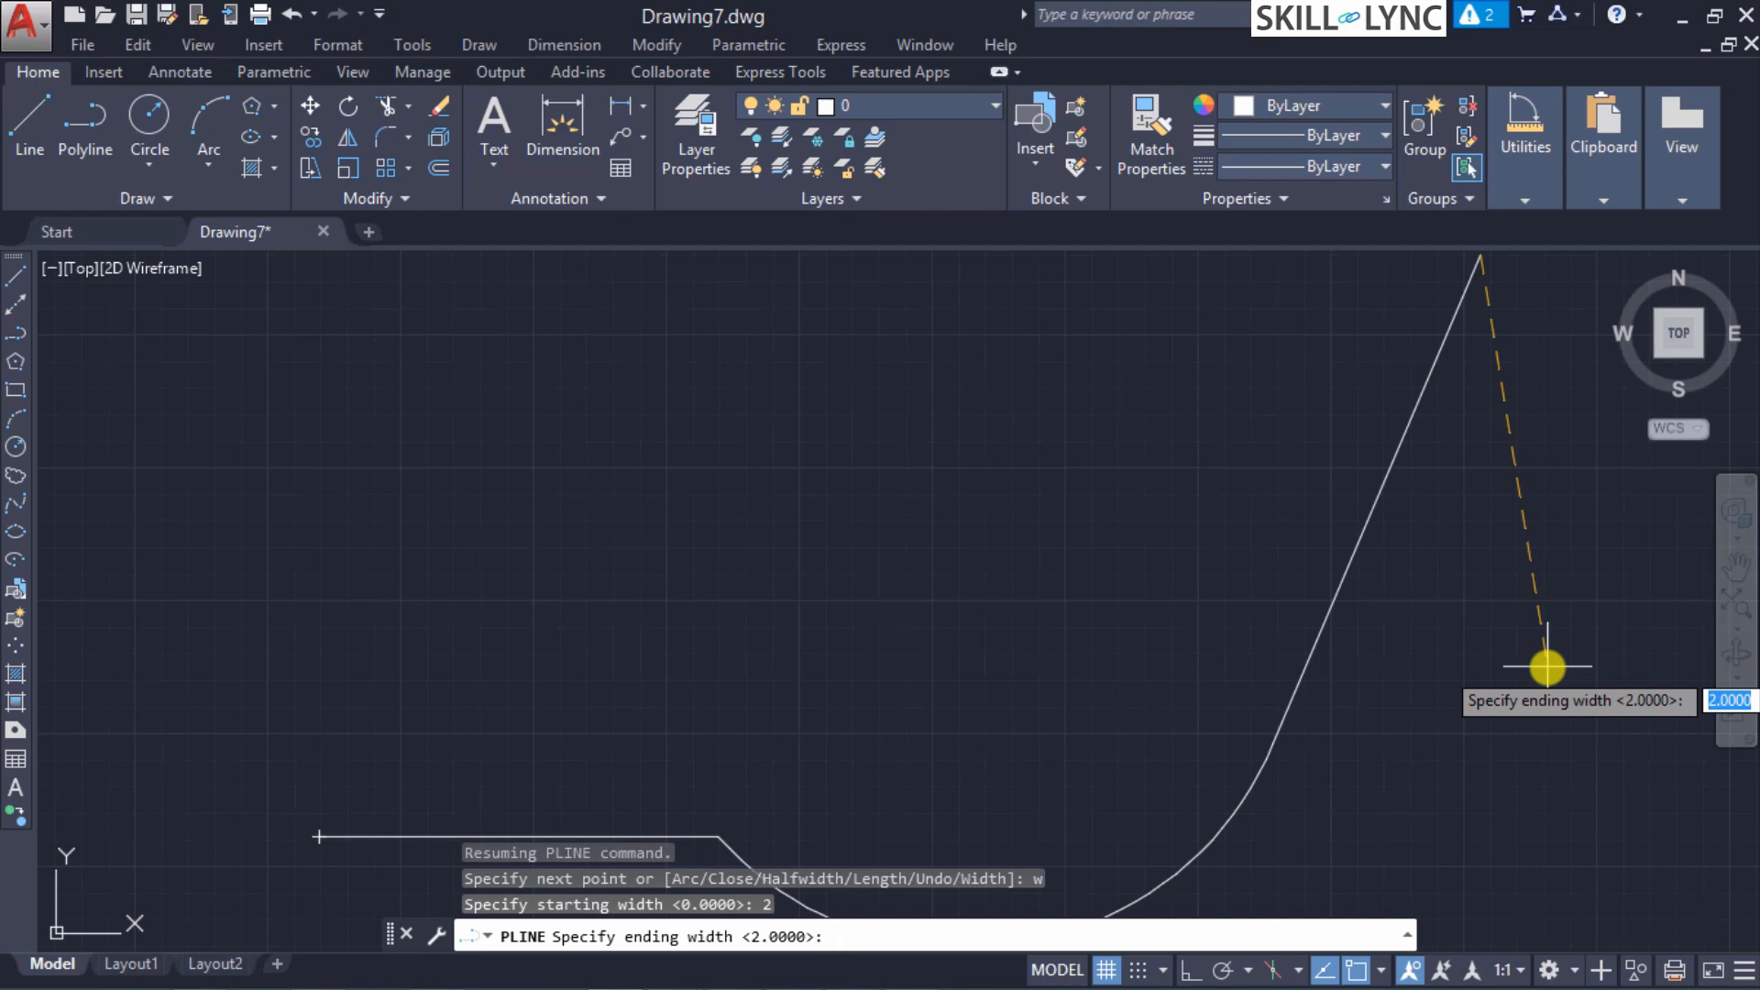
pyautogui.press('Return')
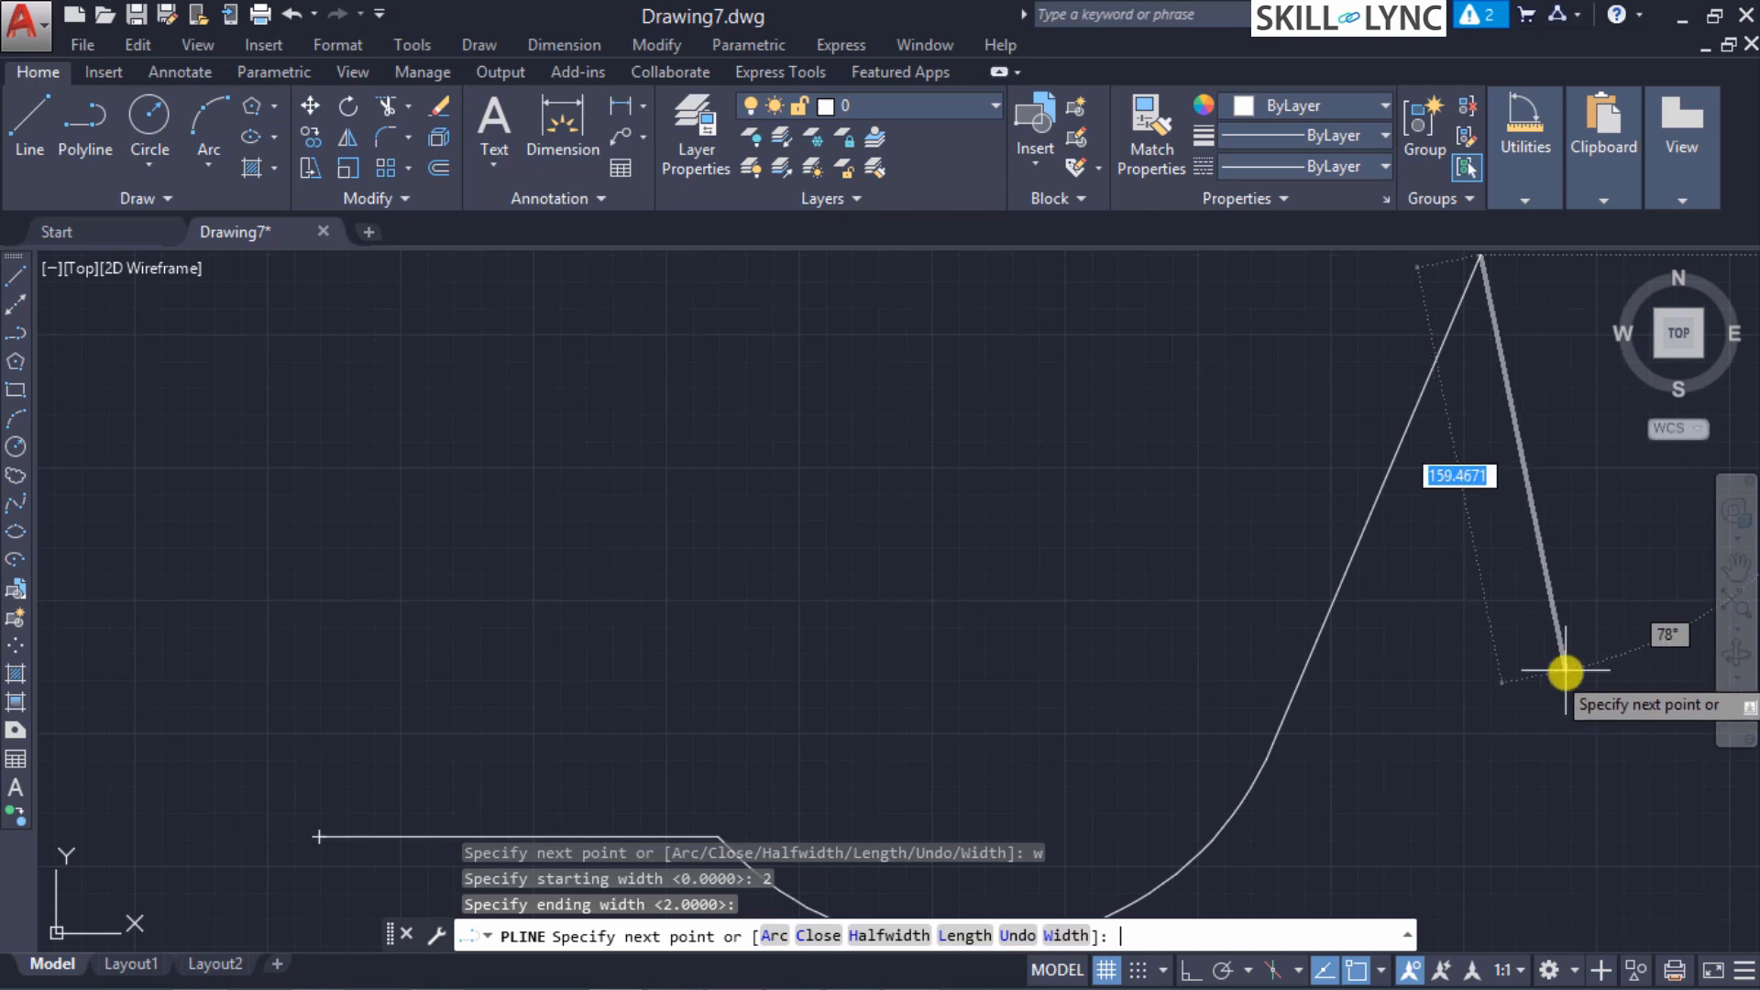
pyautogui.click(1465, 853)
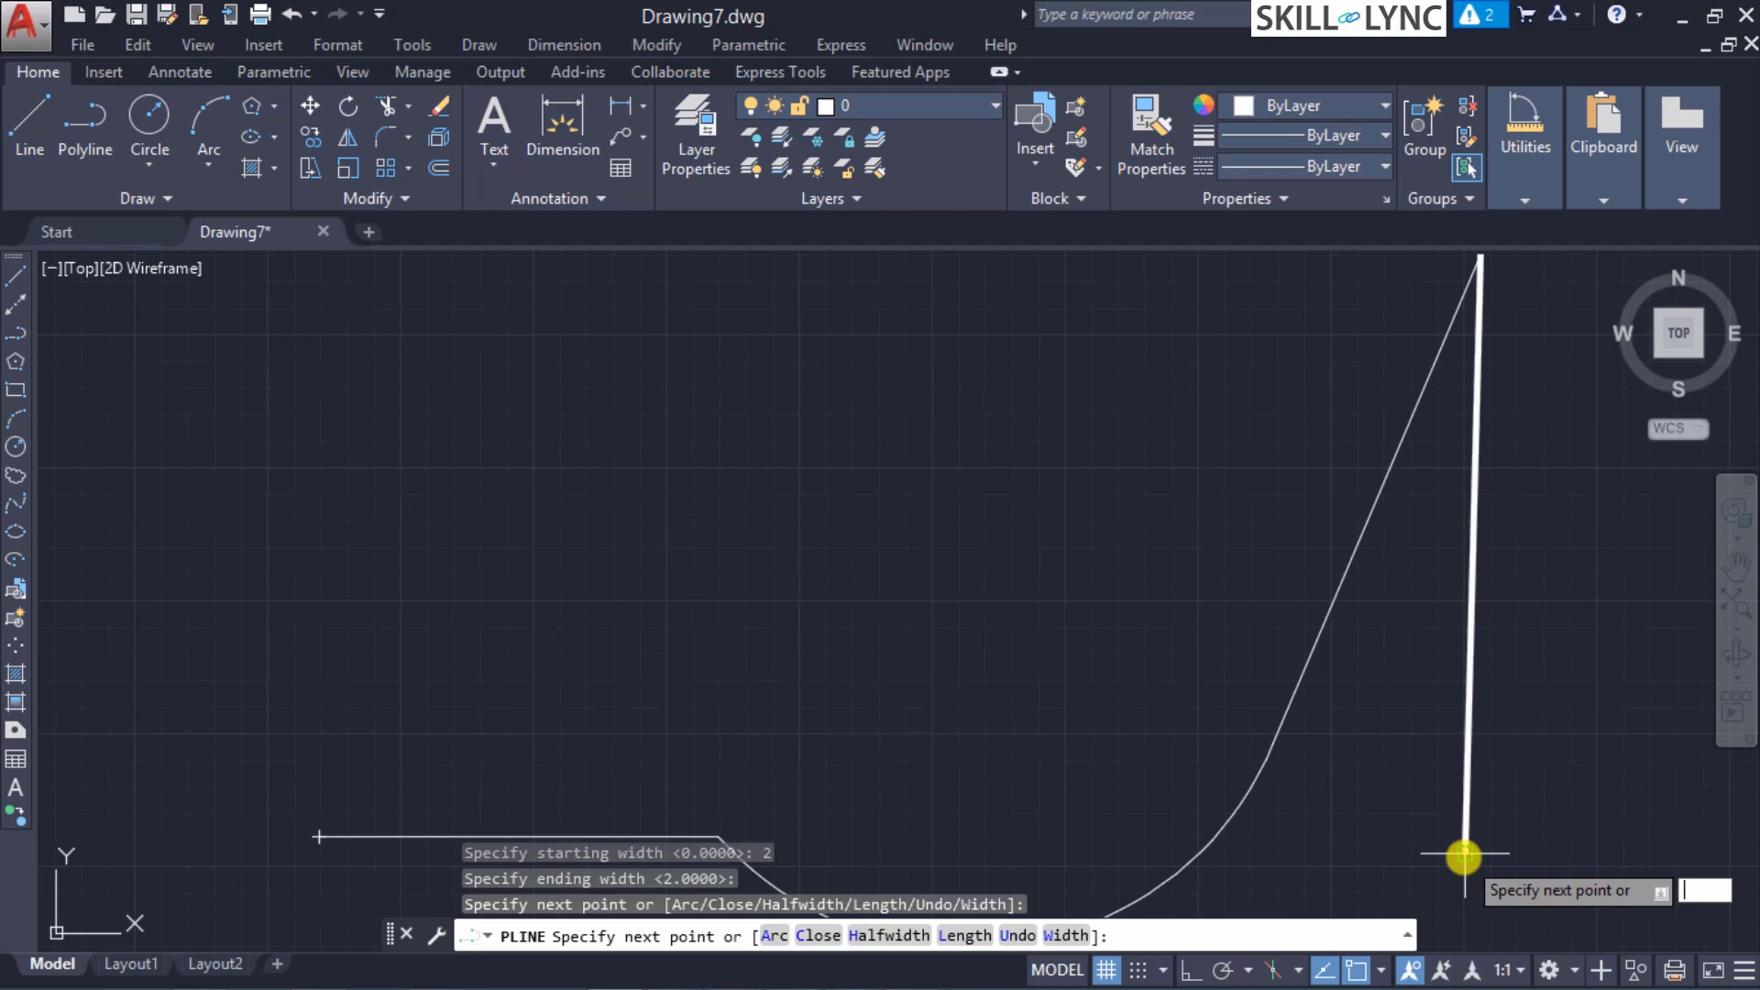
# Step: Add a tapered polyline segment 200 units long with starting width 25 and ending width 1, continuing downwards
pyautogui.write('w')
pyautogui.press('Return')
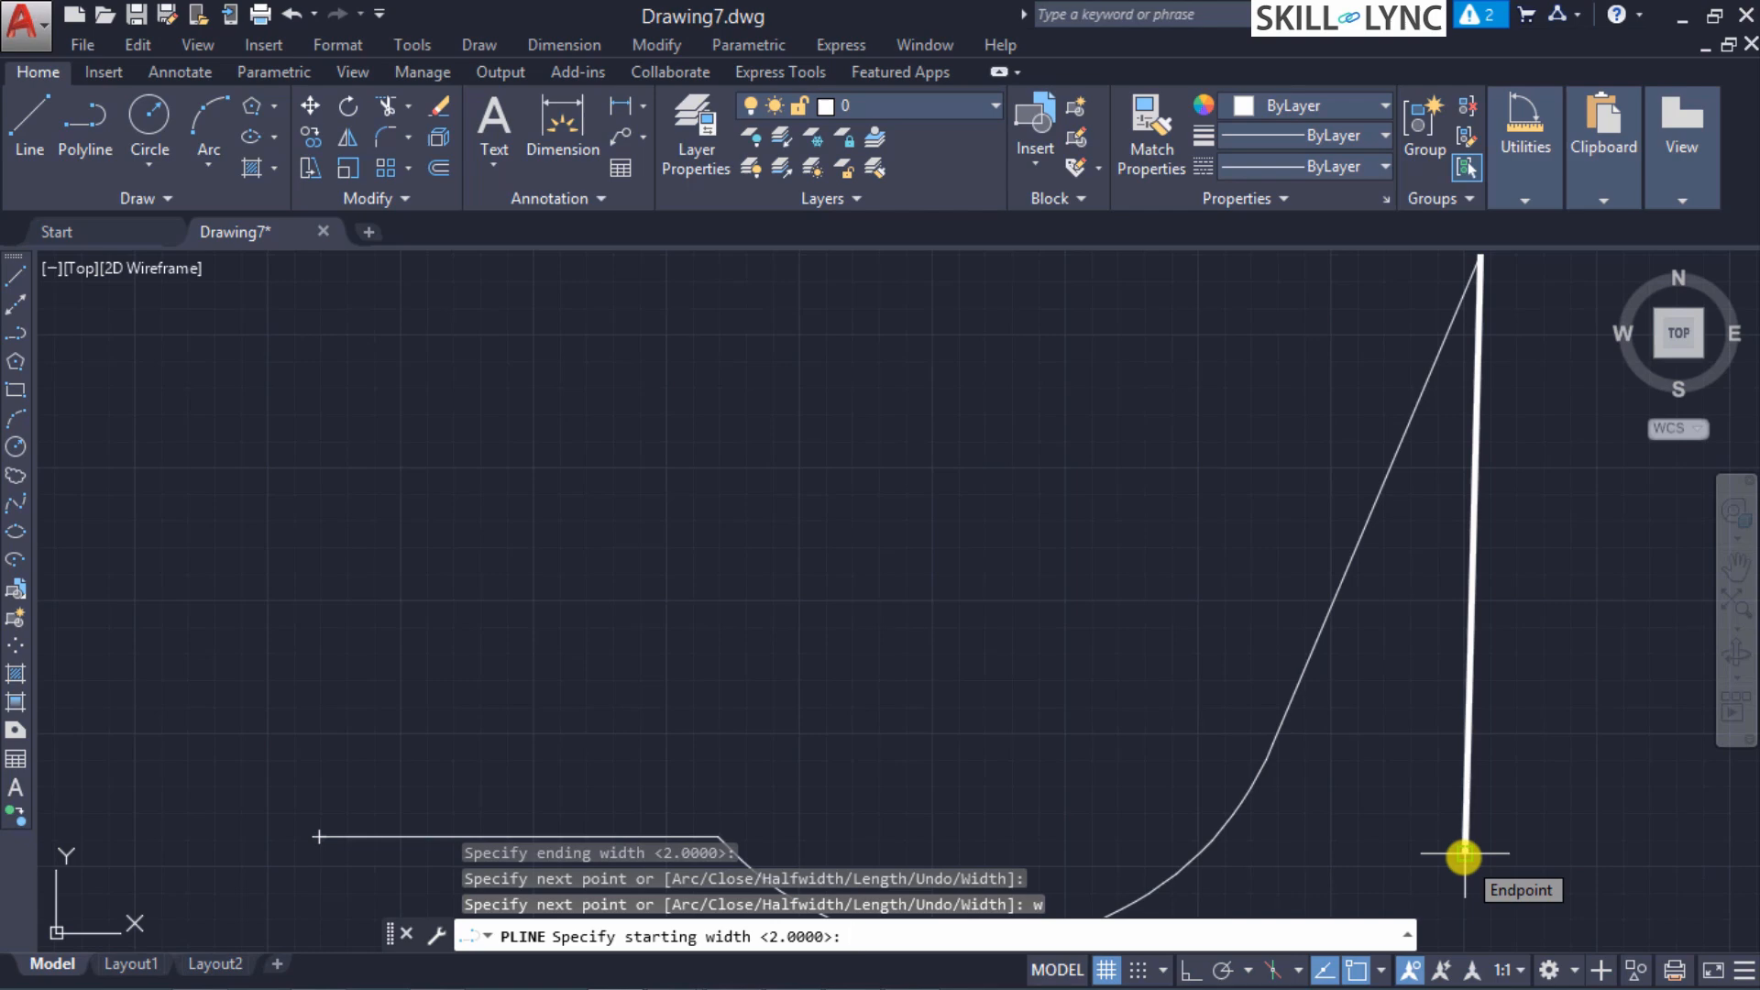
pyautogui.write('25')
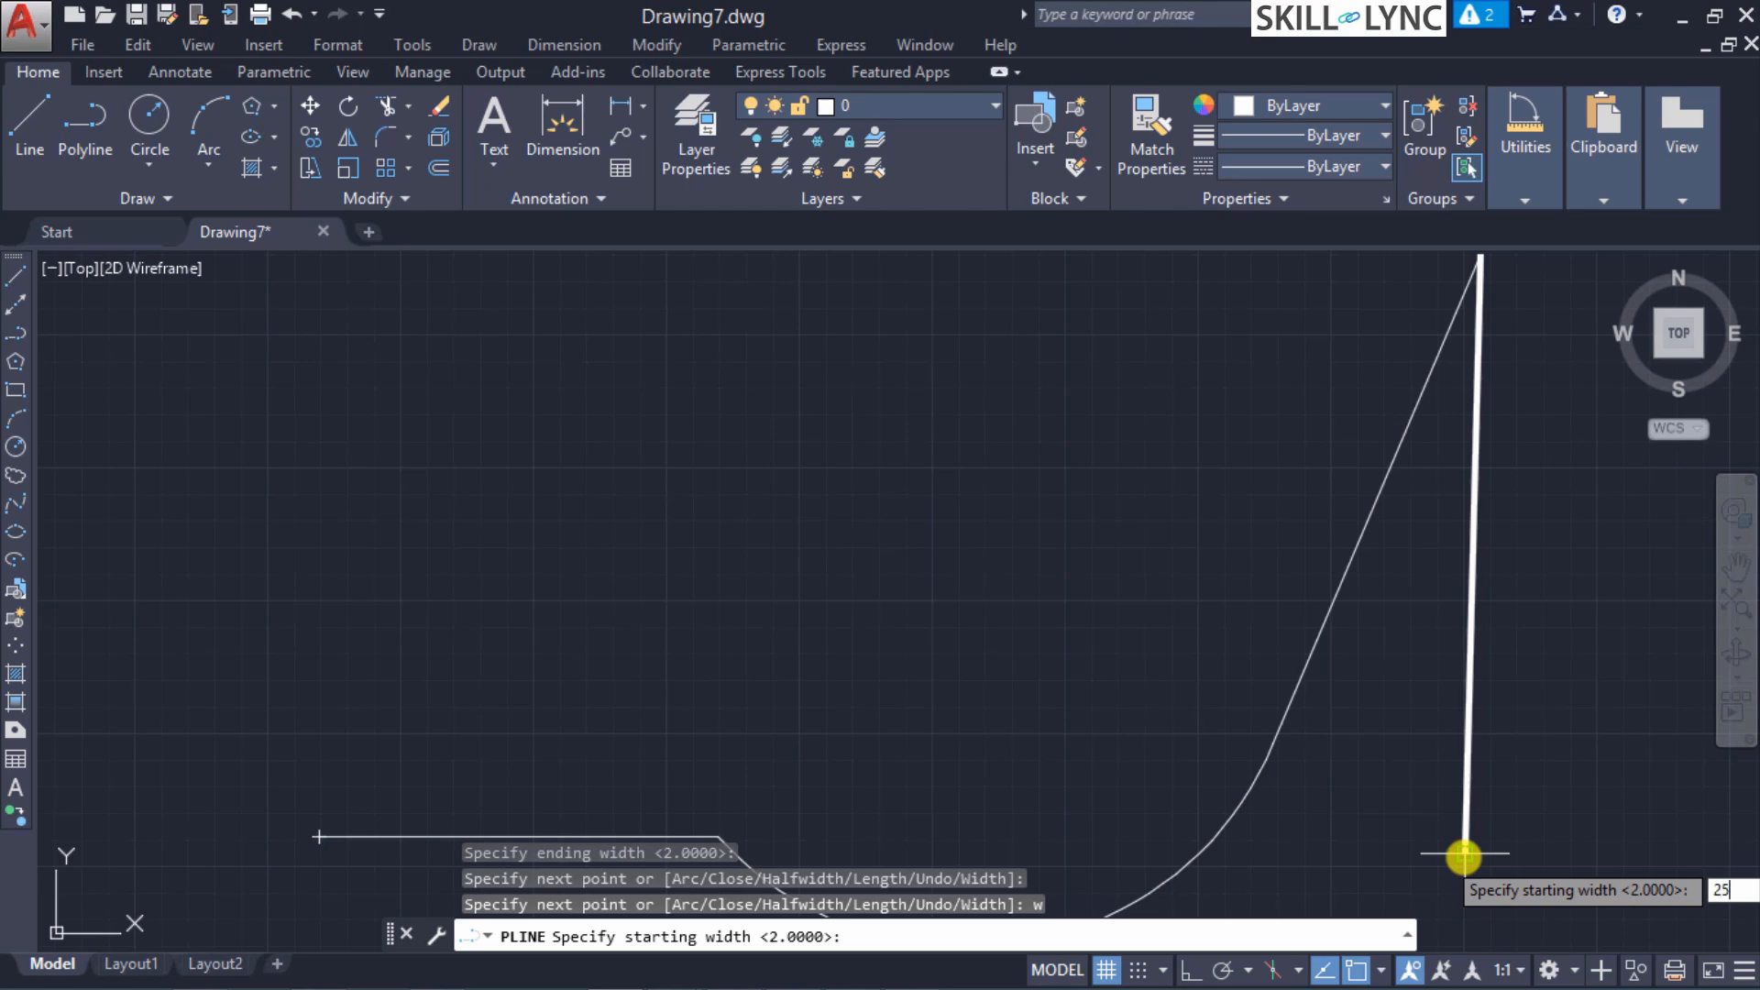
pyautogui.press('Return')
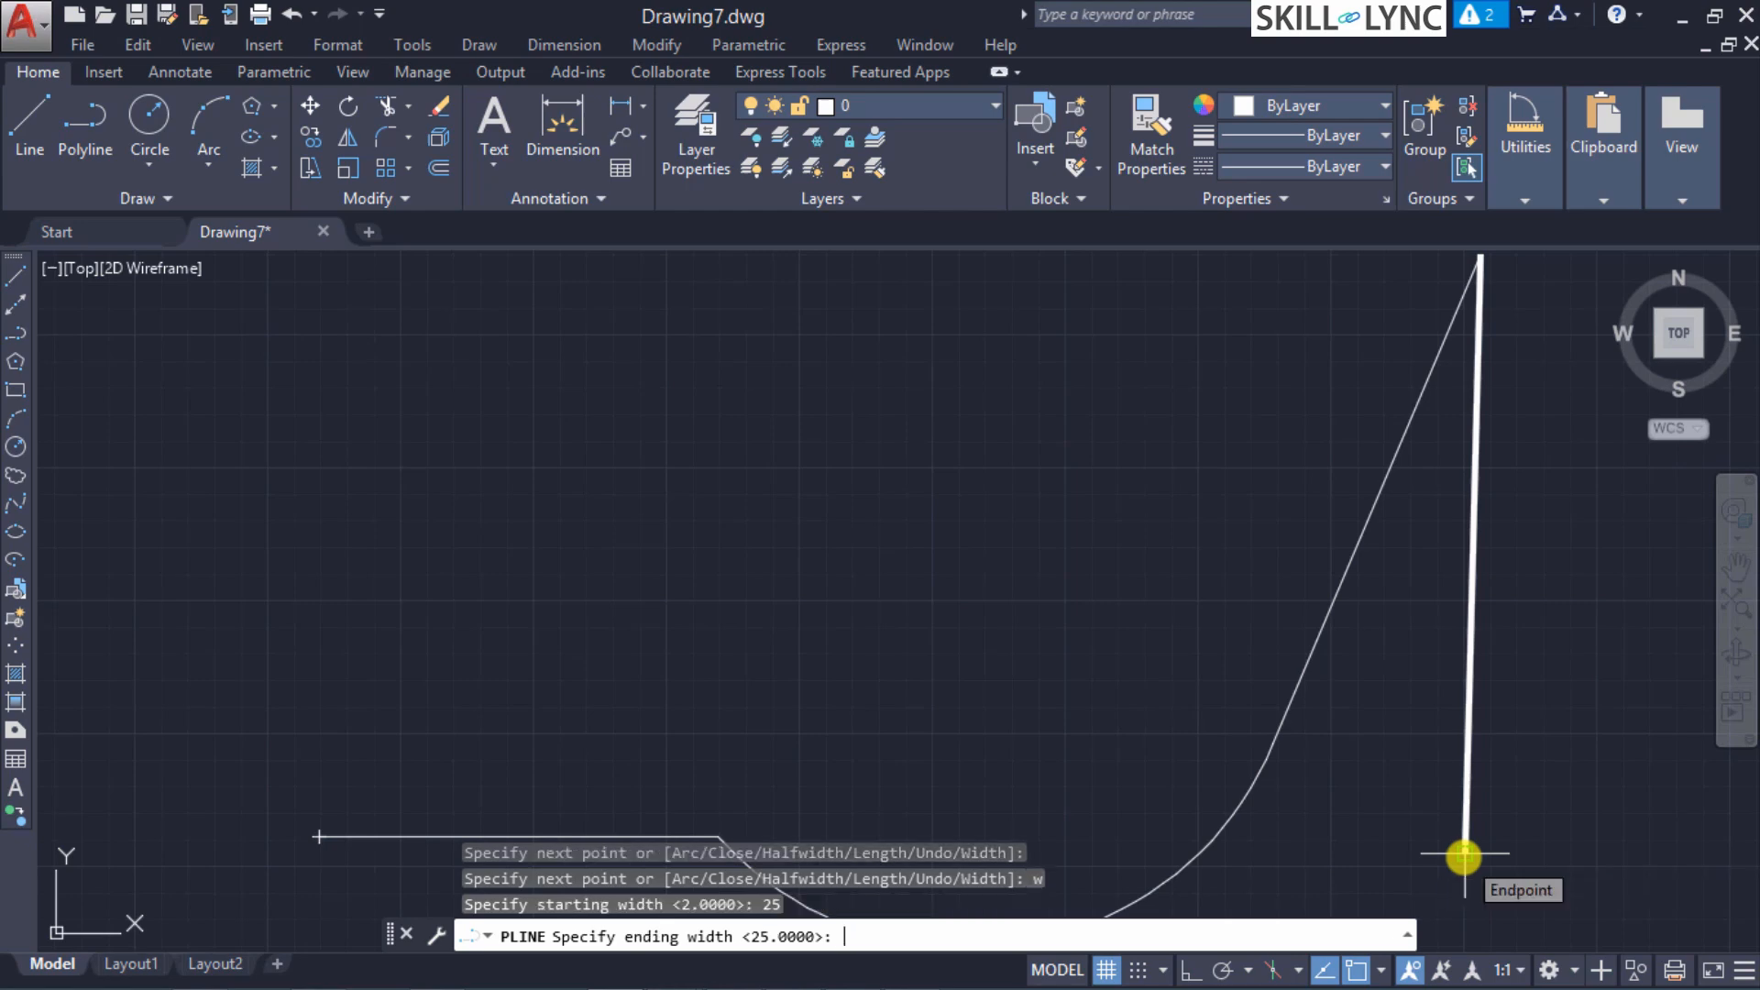
pyautogui.write('1')
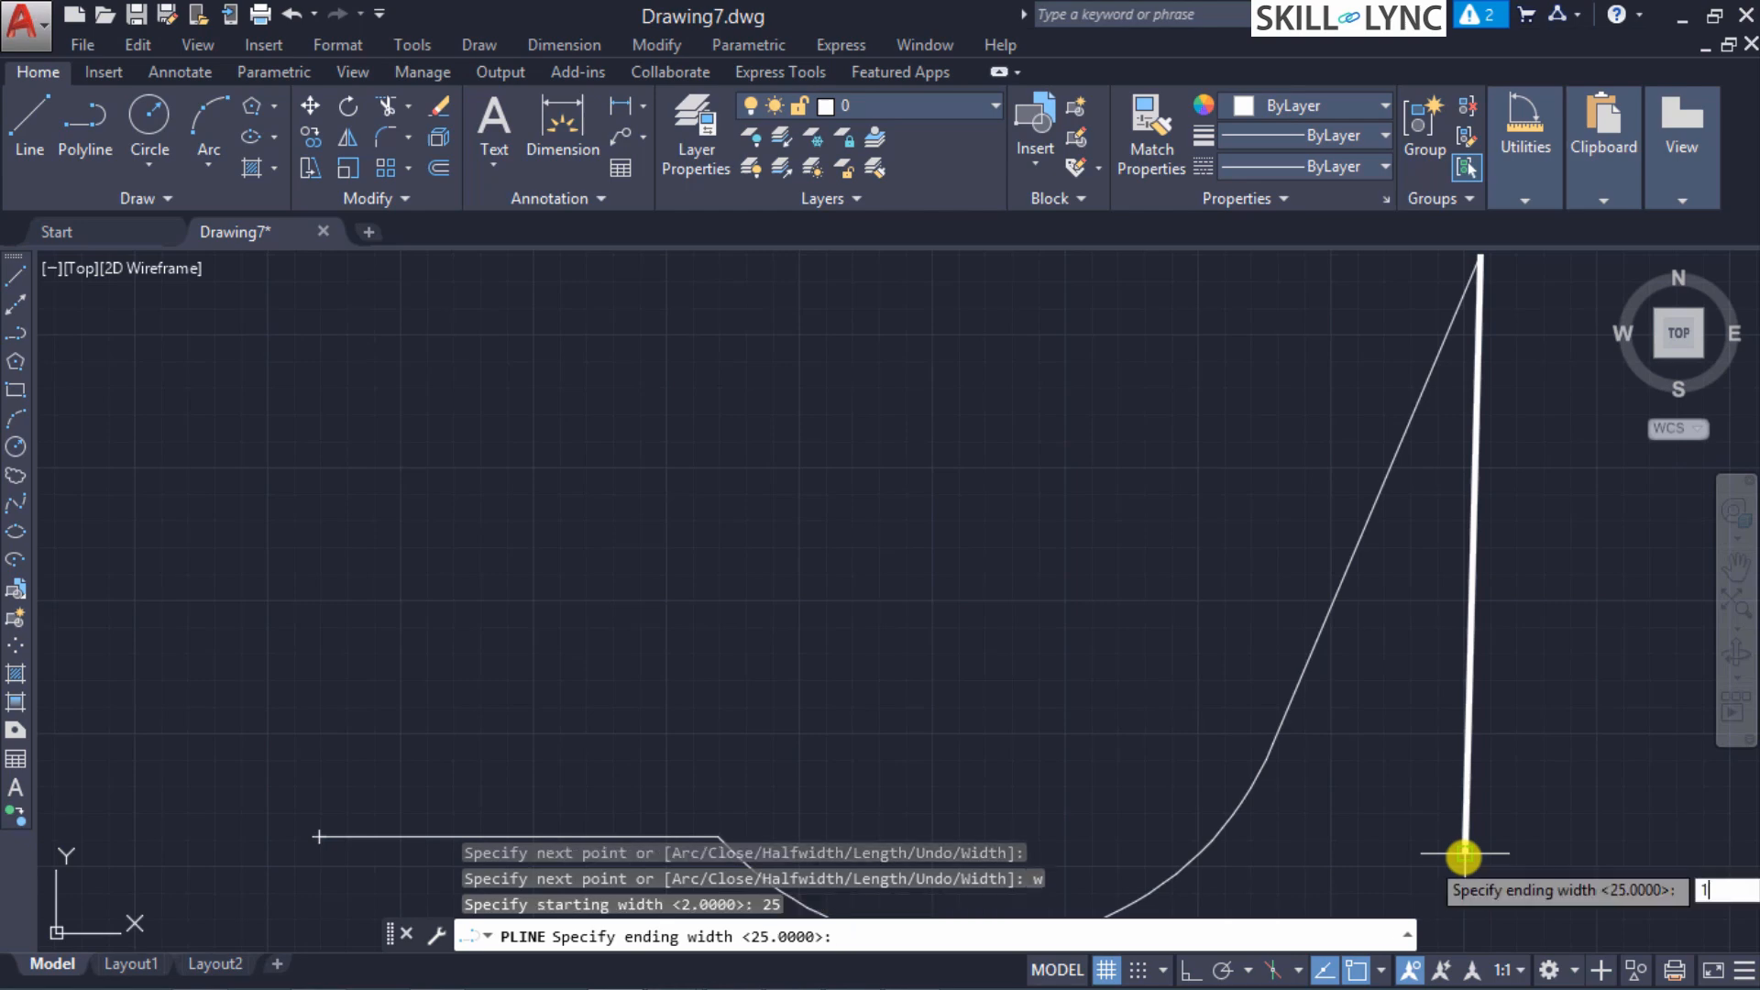
pyautogui.press('Return')
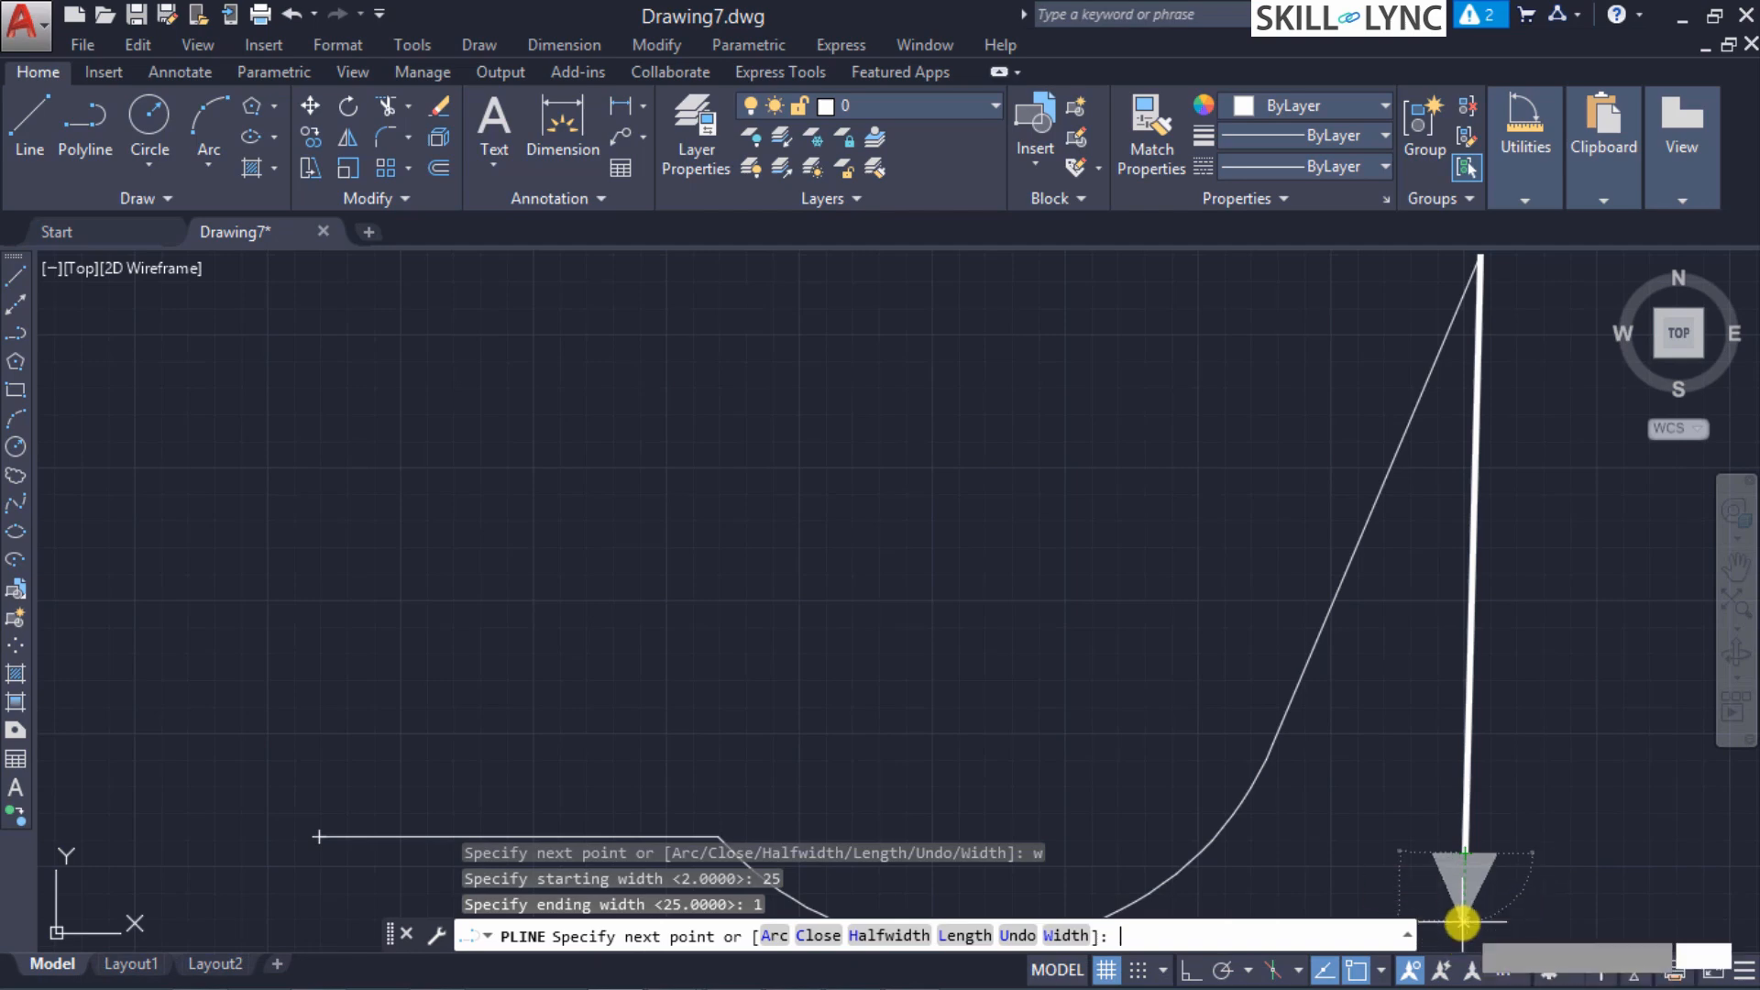
pyautogui.write('l')
pyautogui.press('Return')
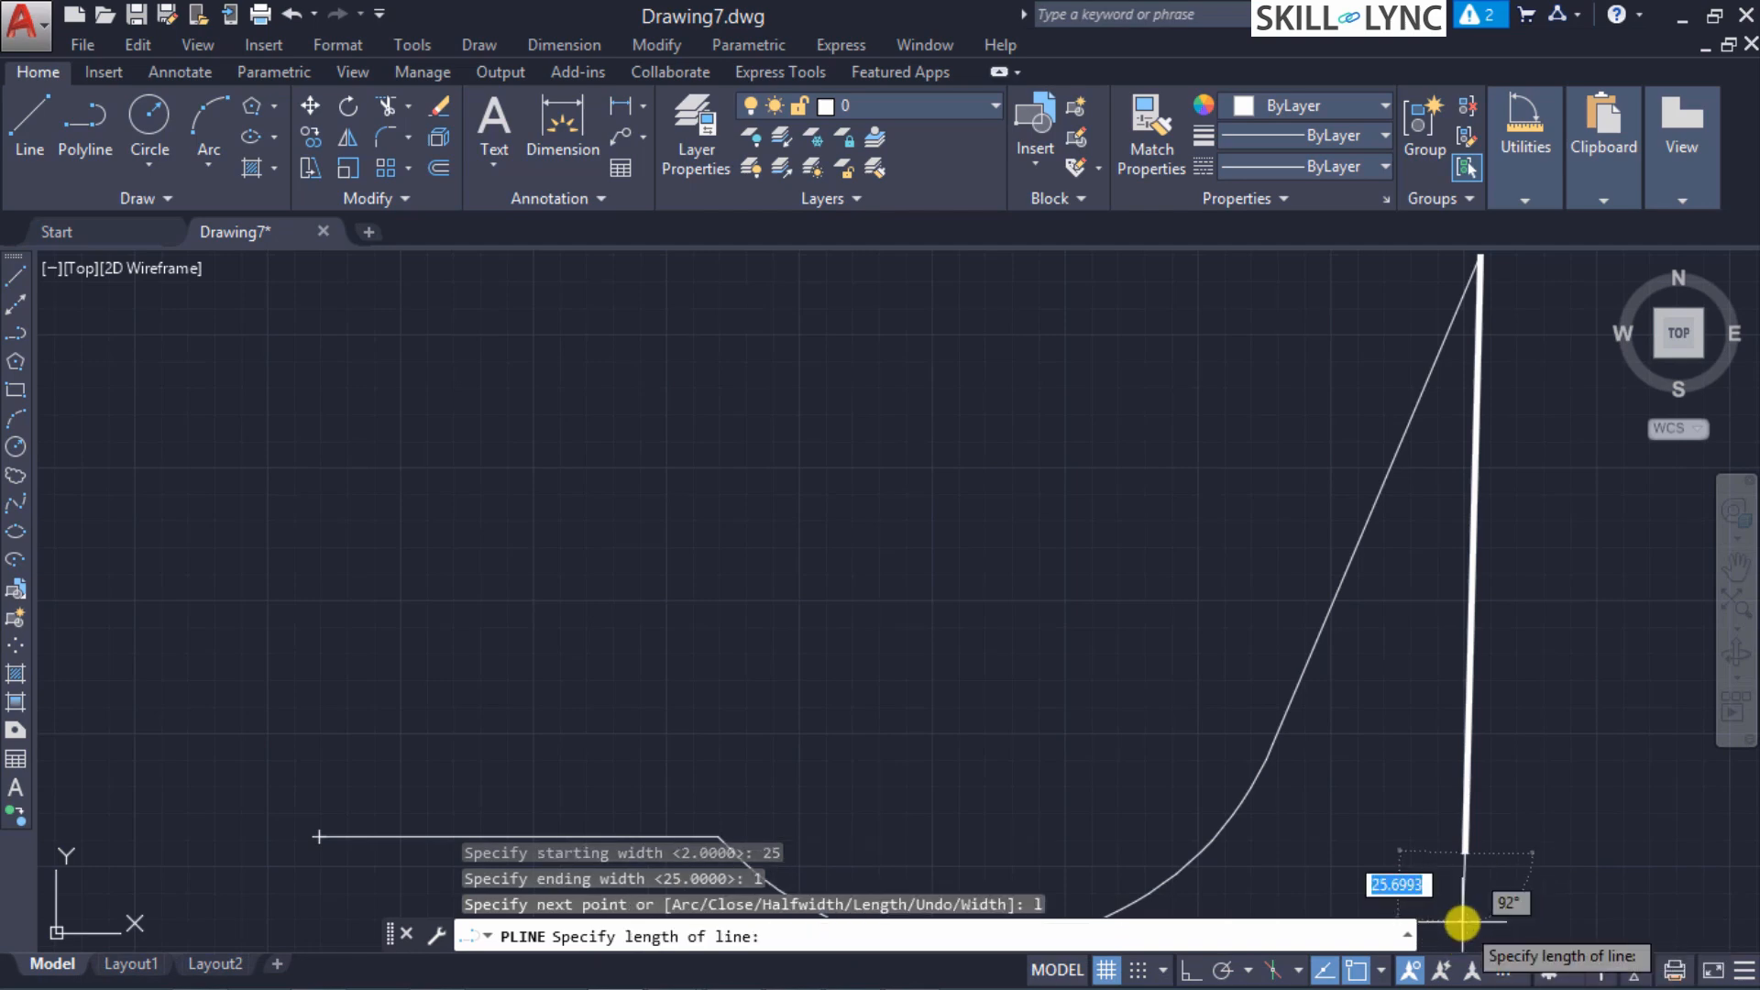
pyautogui.write('200')
pyautogui.press('Return')
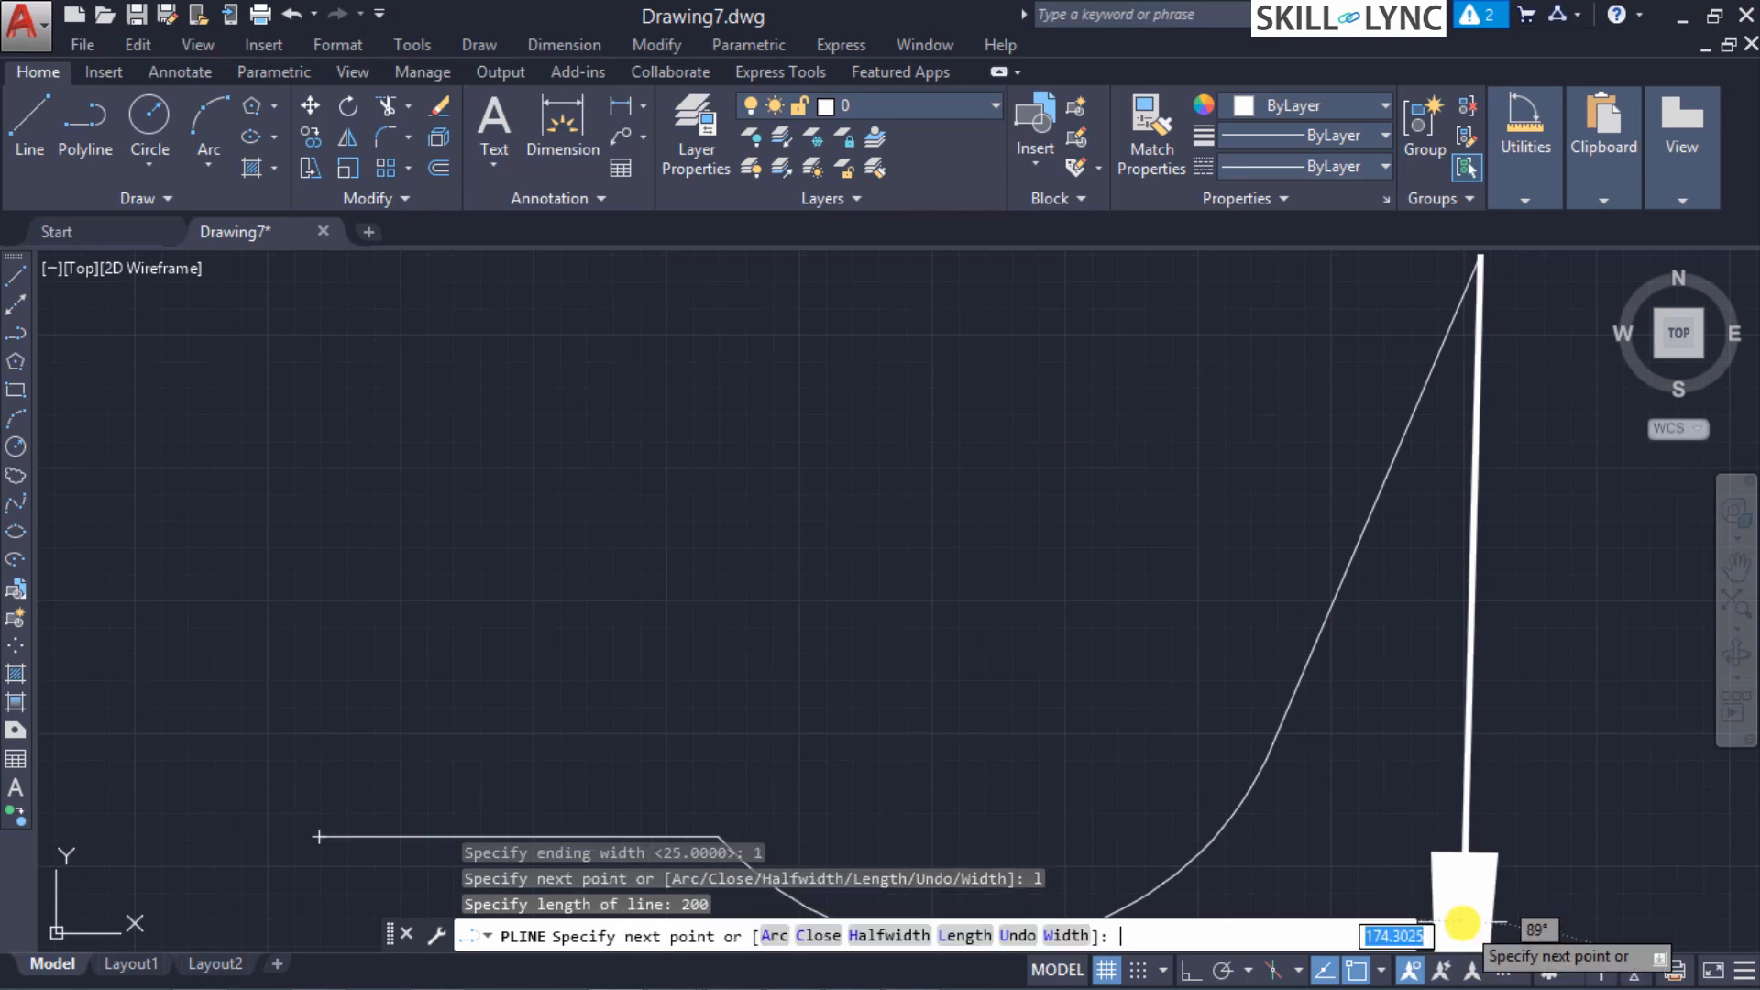
# Step: Add a 50-unit tapered segment below the previous one using a starting half-width of 12.5 and an ending half-width of 0.5
pyautogui.click(1737, 607)
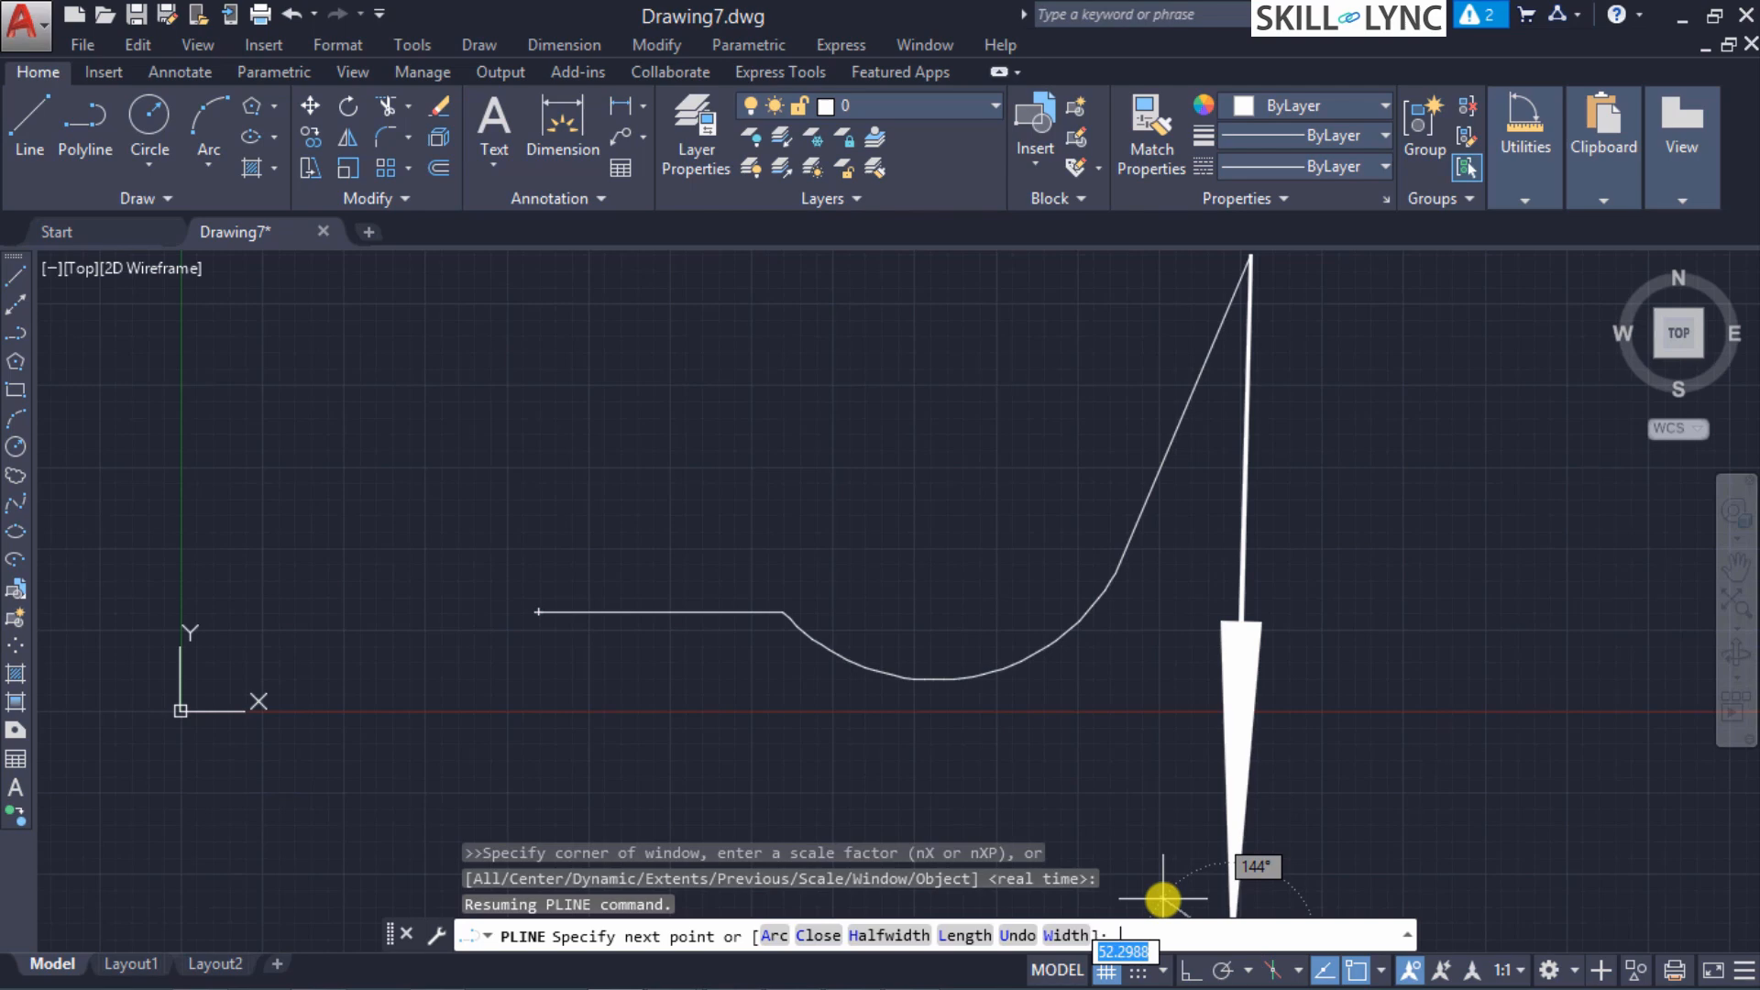
pyautogui.write('h')
pyautogui.press('Return')
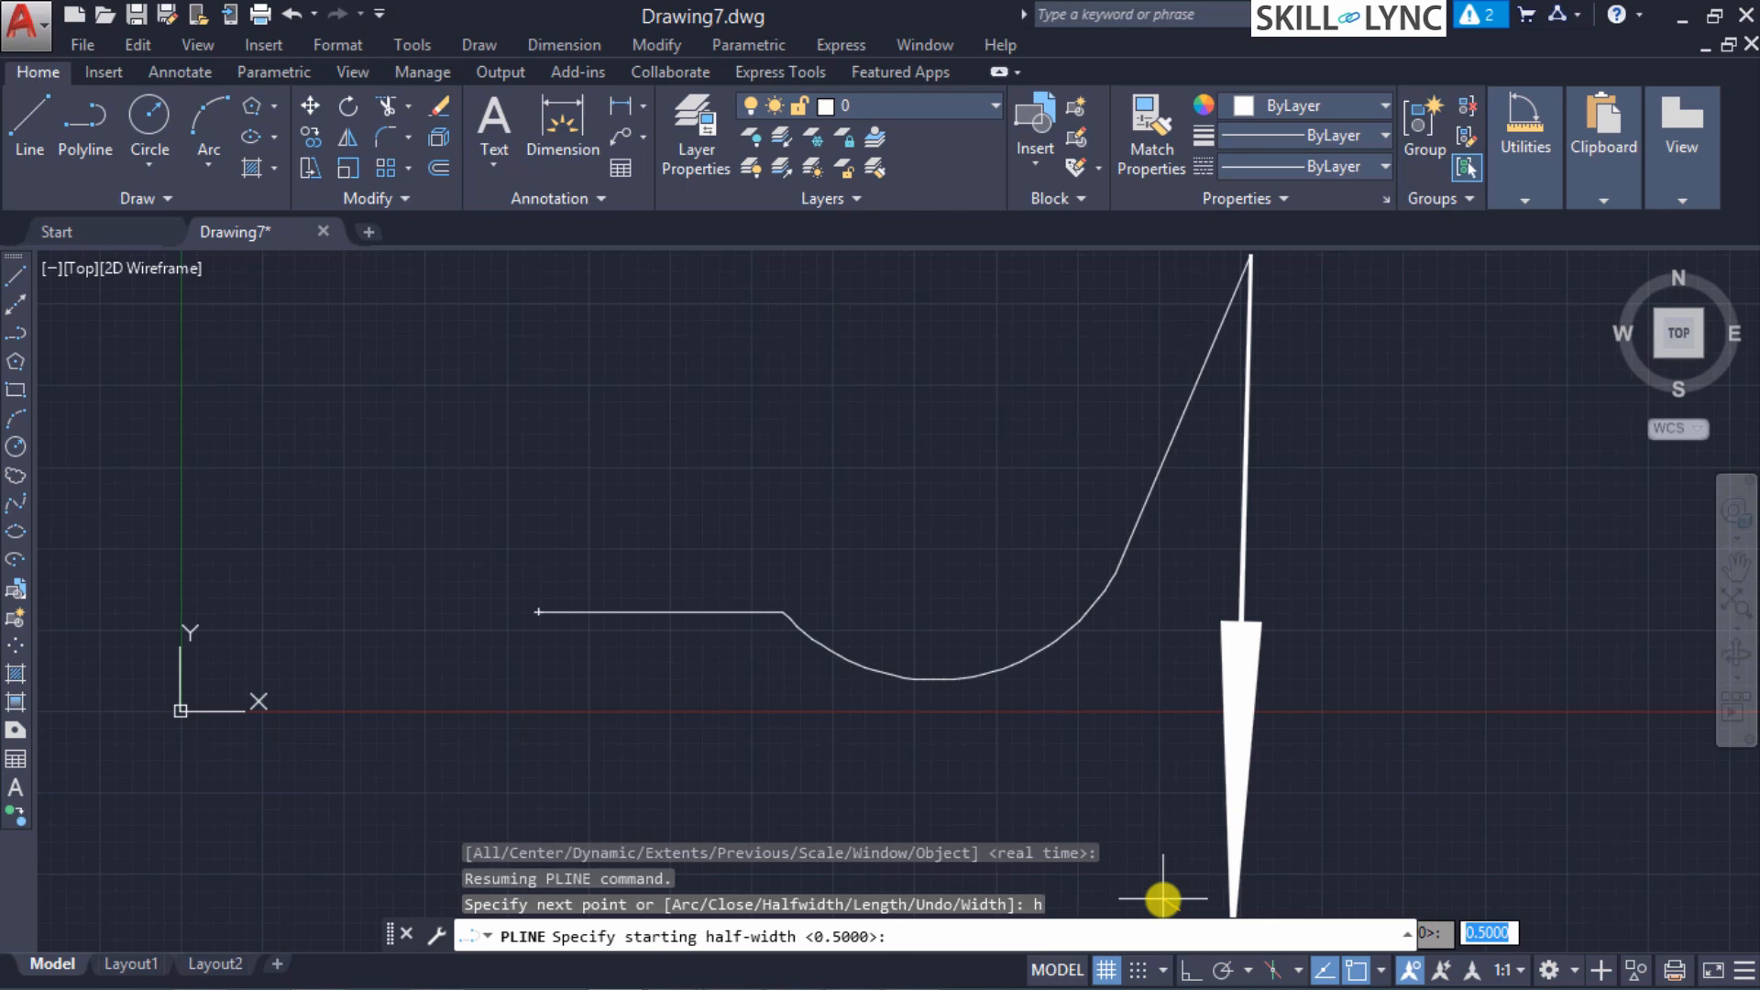
pyautogui.write('12')
pyautogui.write('.5')
pyautogui.press('Return')
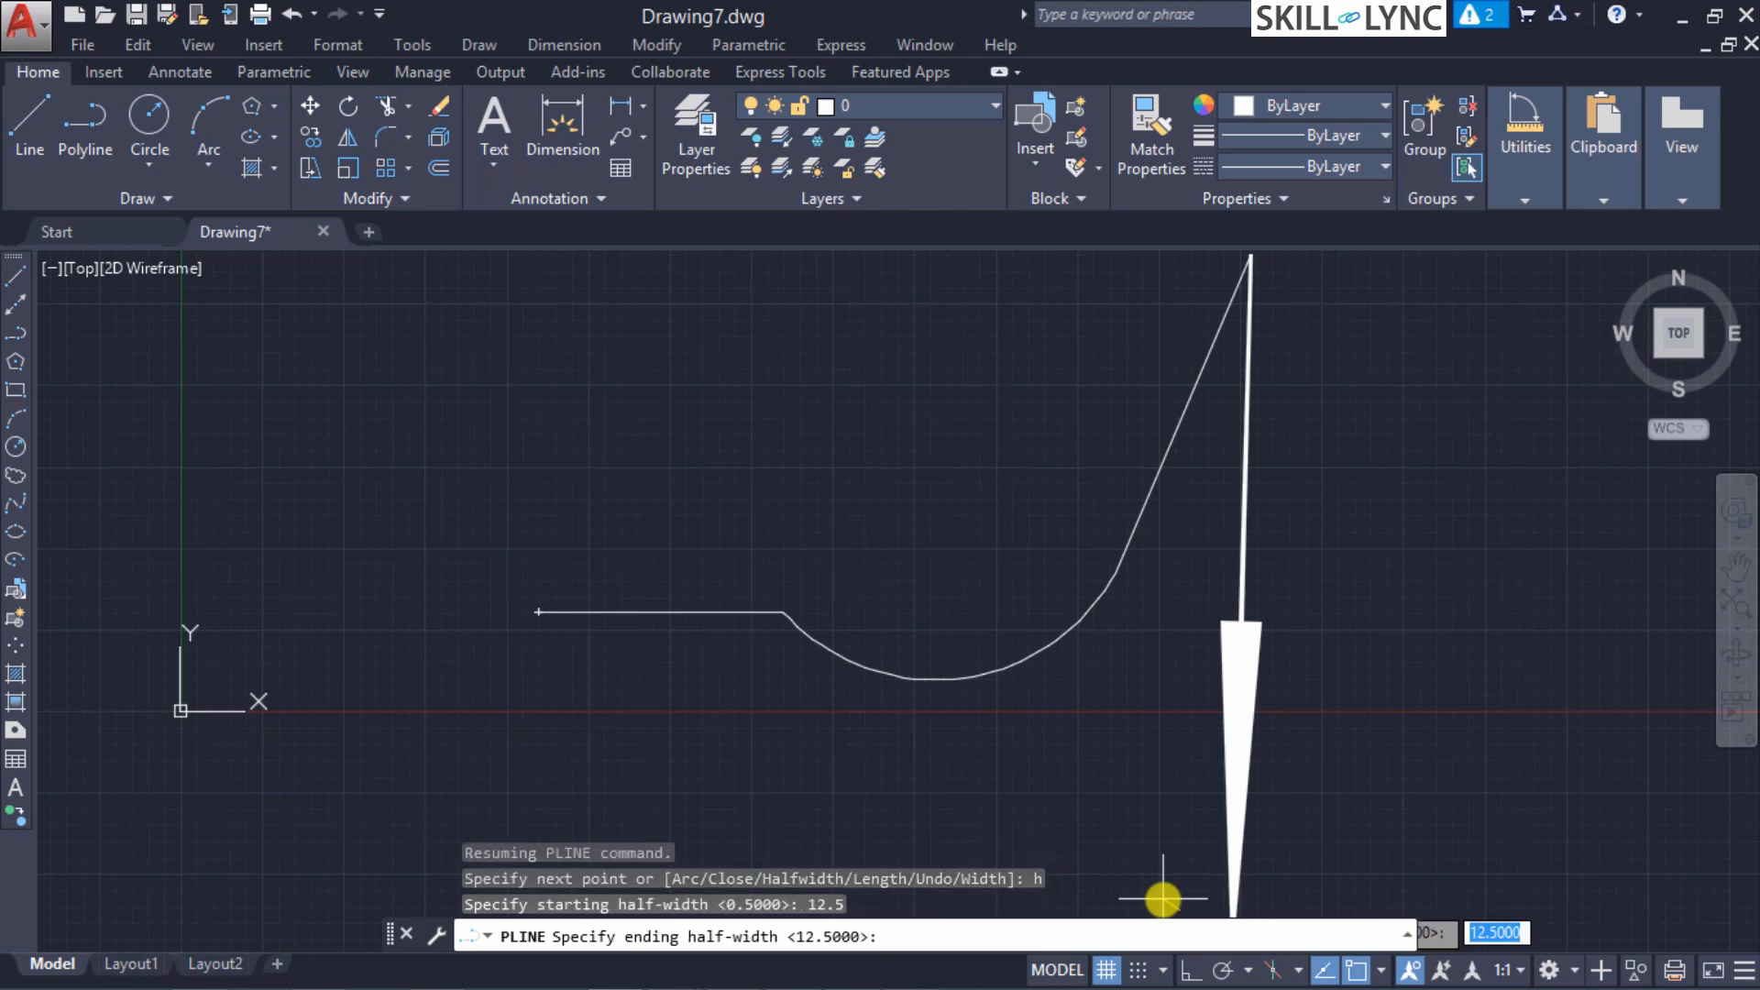
pyautogui.write('0.5')
pyautogui.press('Return')
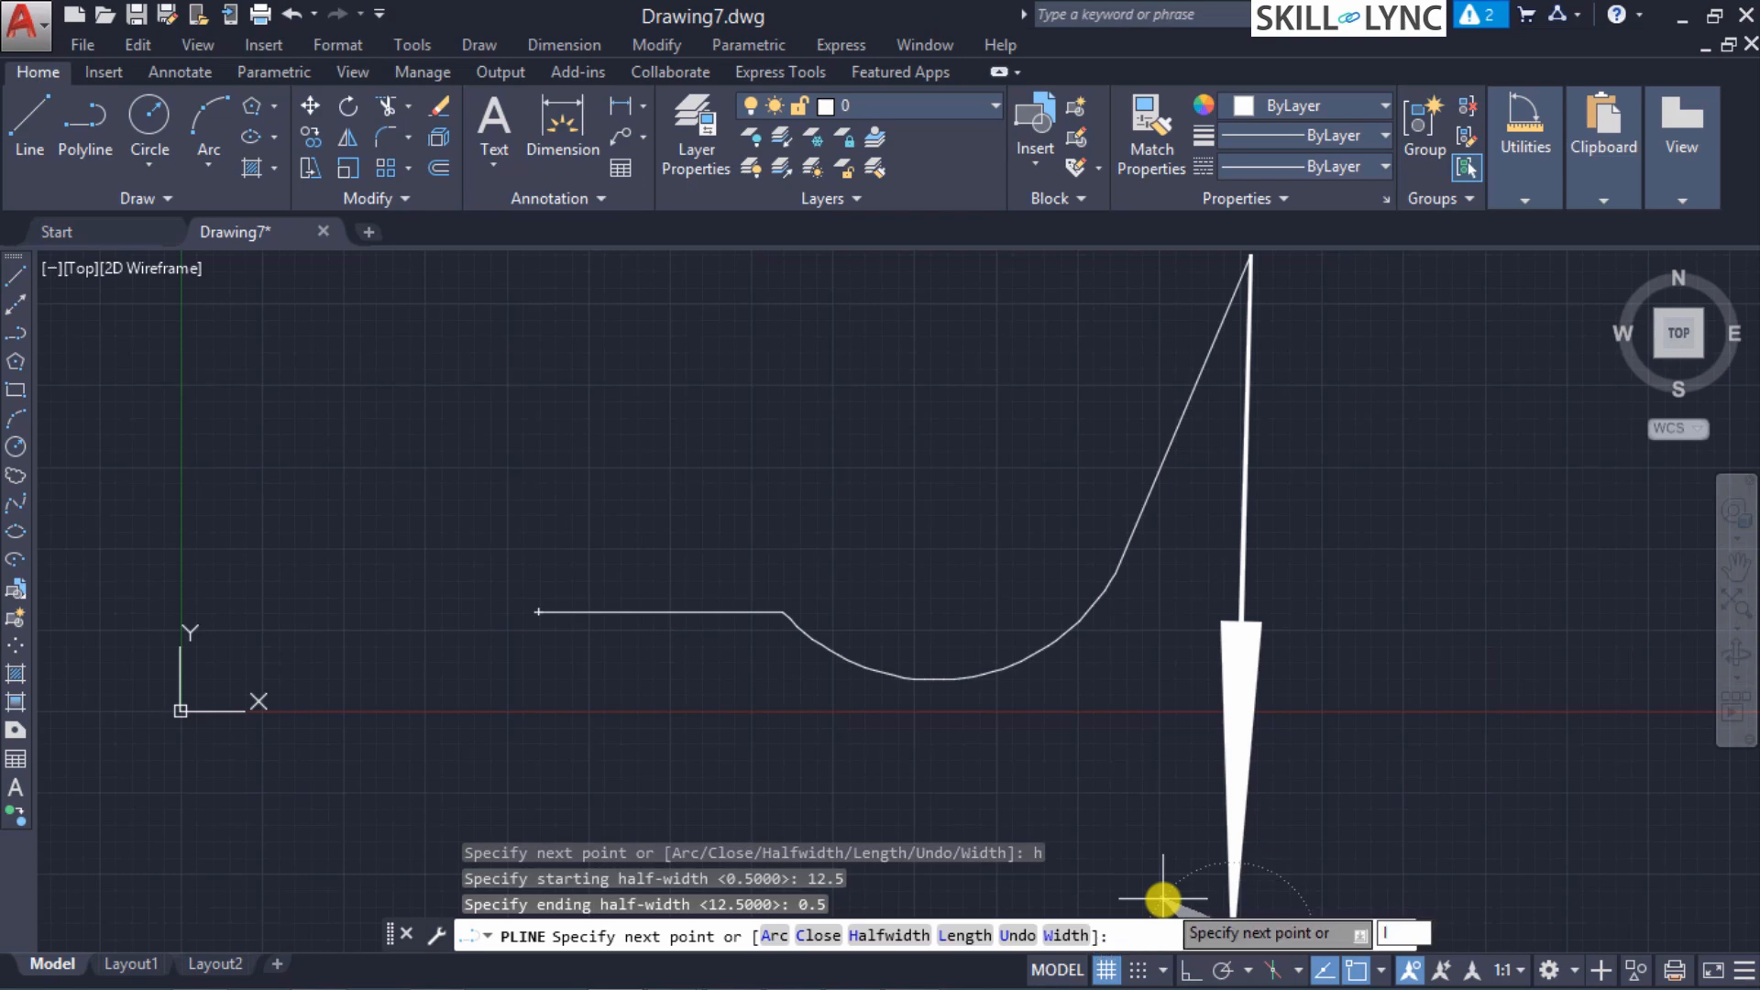
pyautogui.write('l')
pyautogui.press('Return')
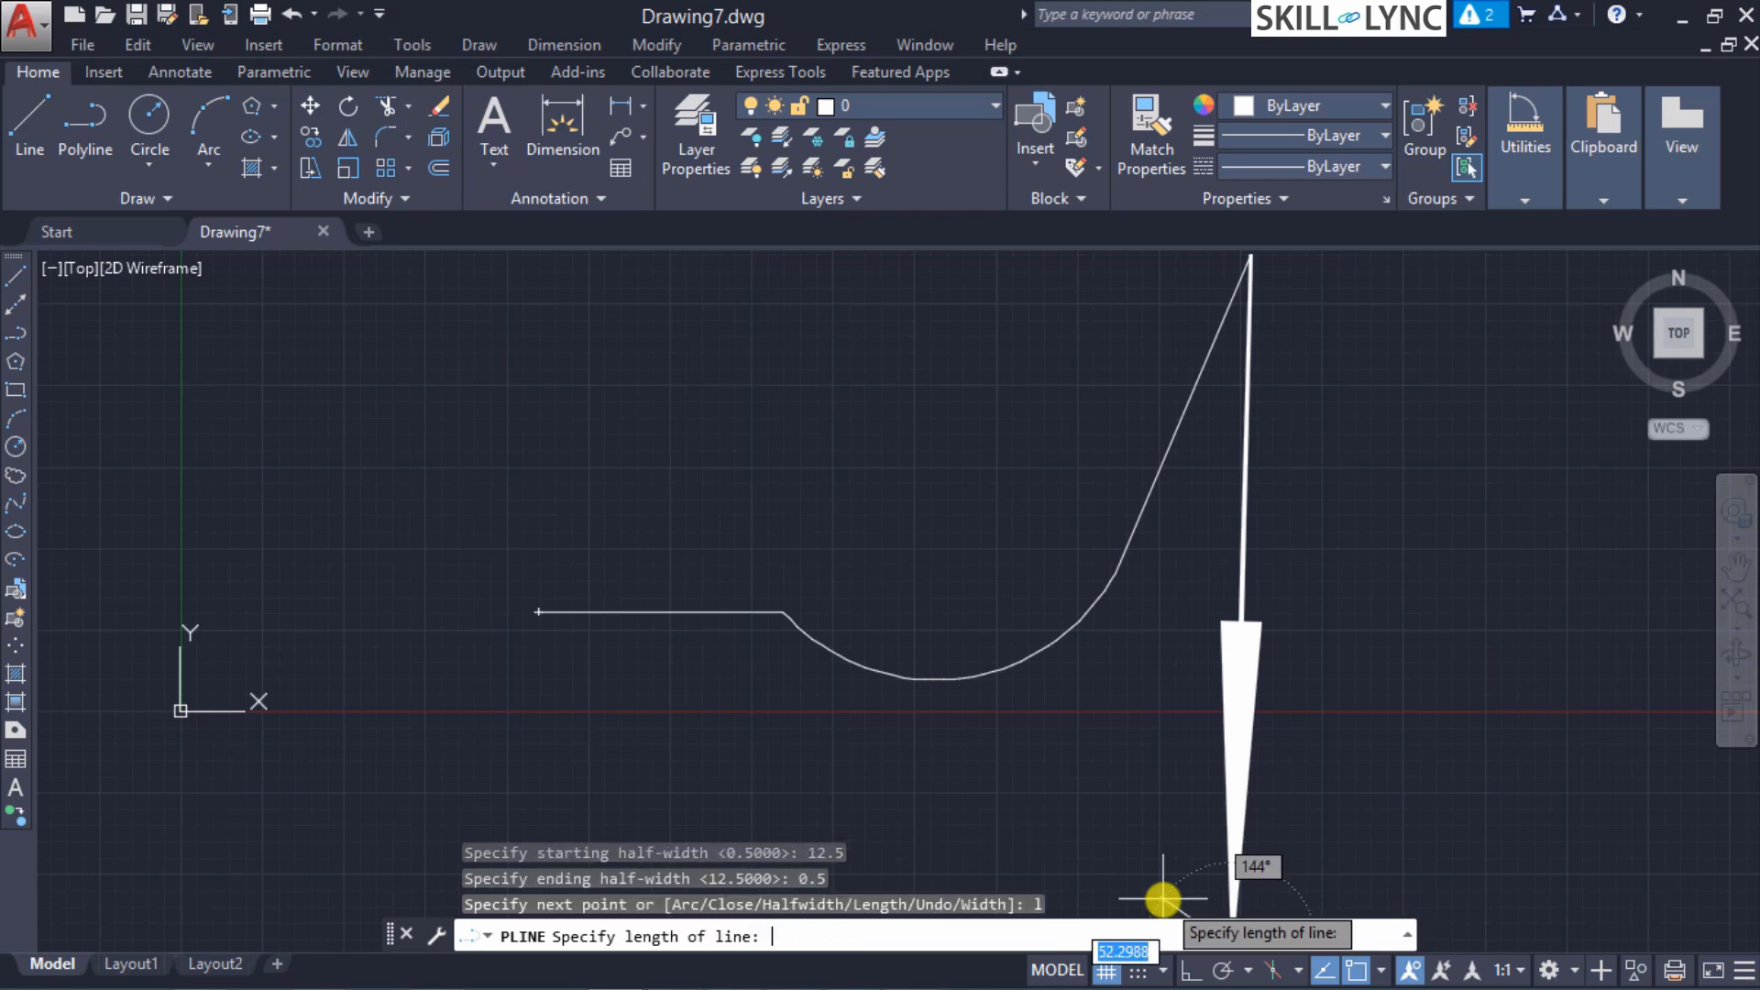
pyautogui.scroll(-1, 1152, 830)
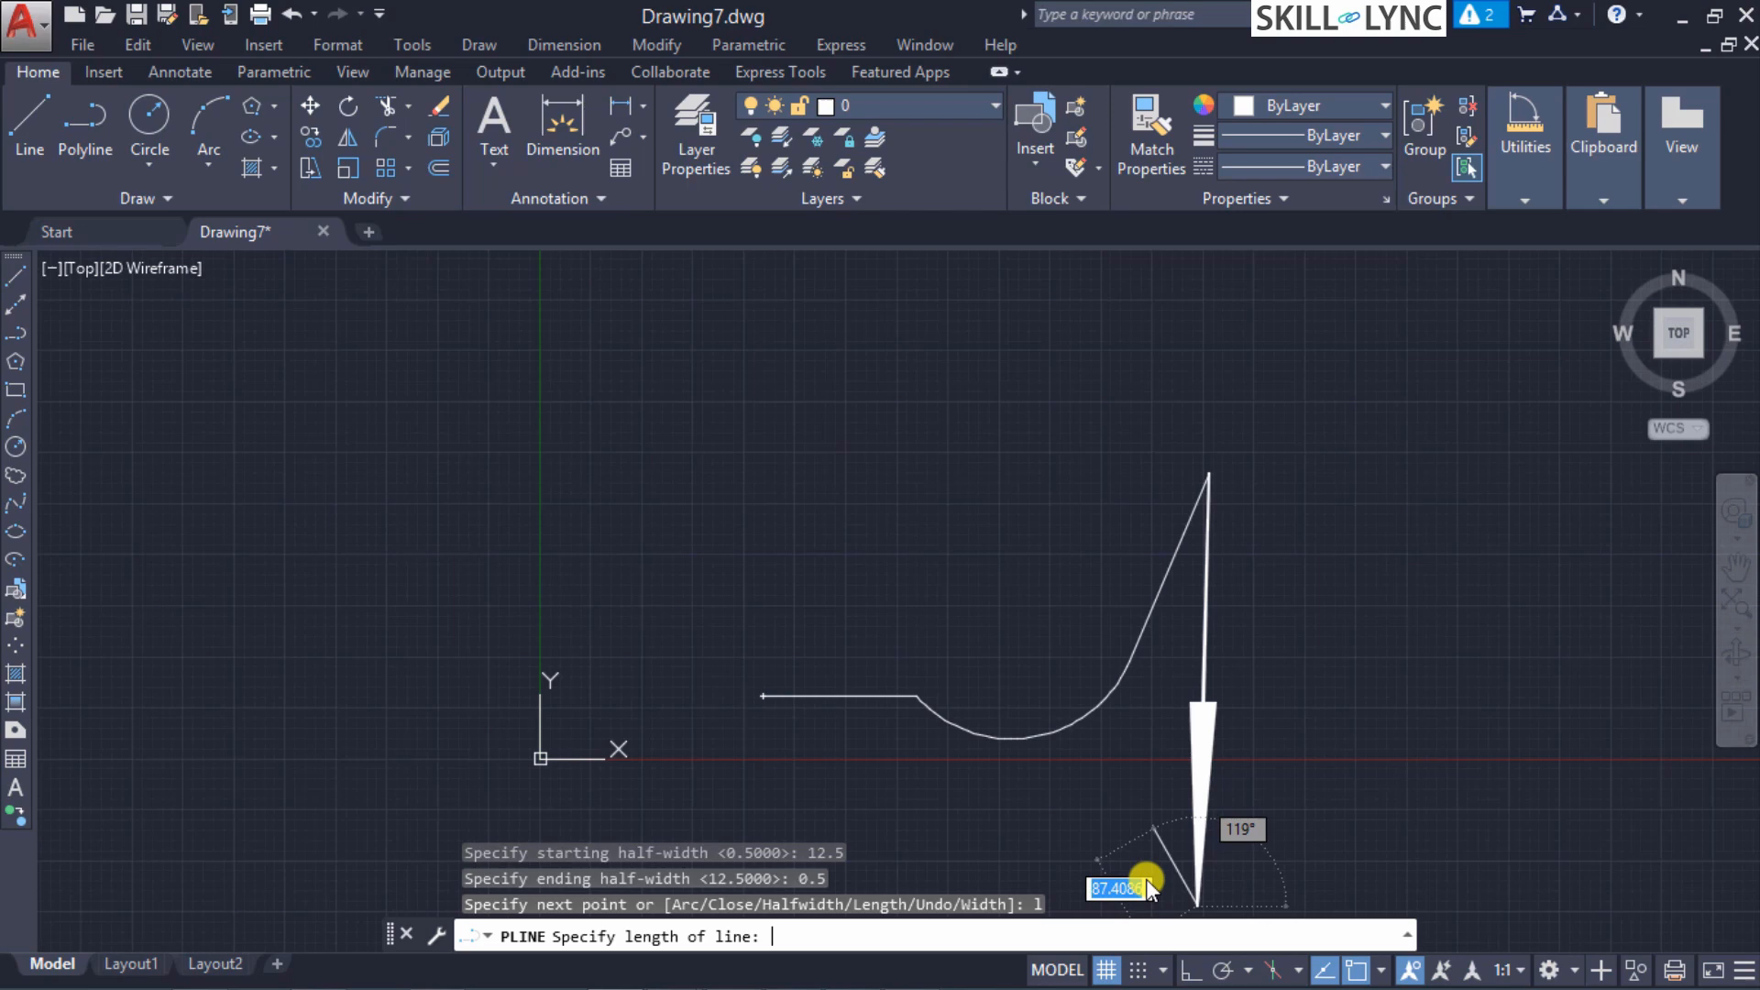
pyautogui.write('50')
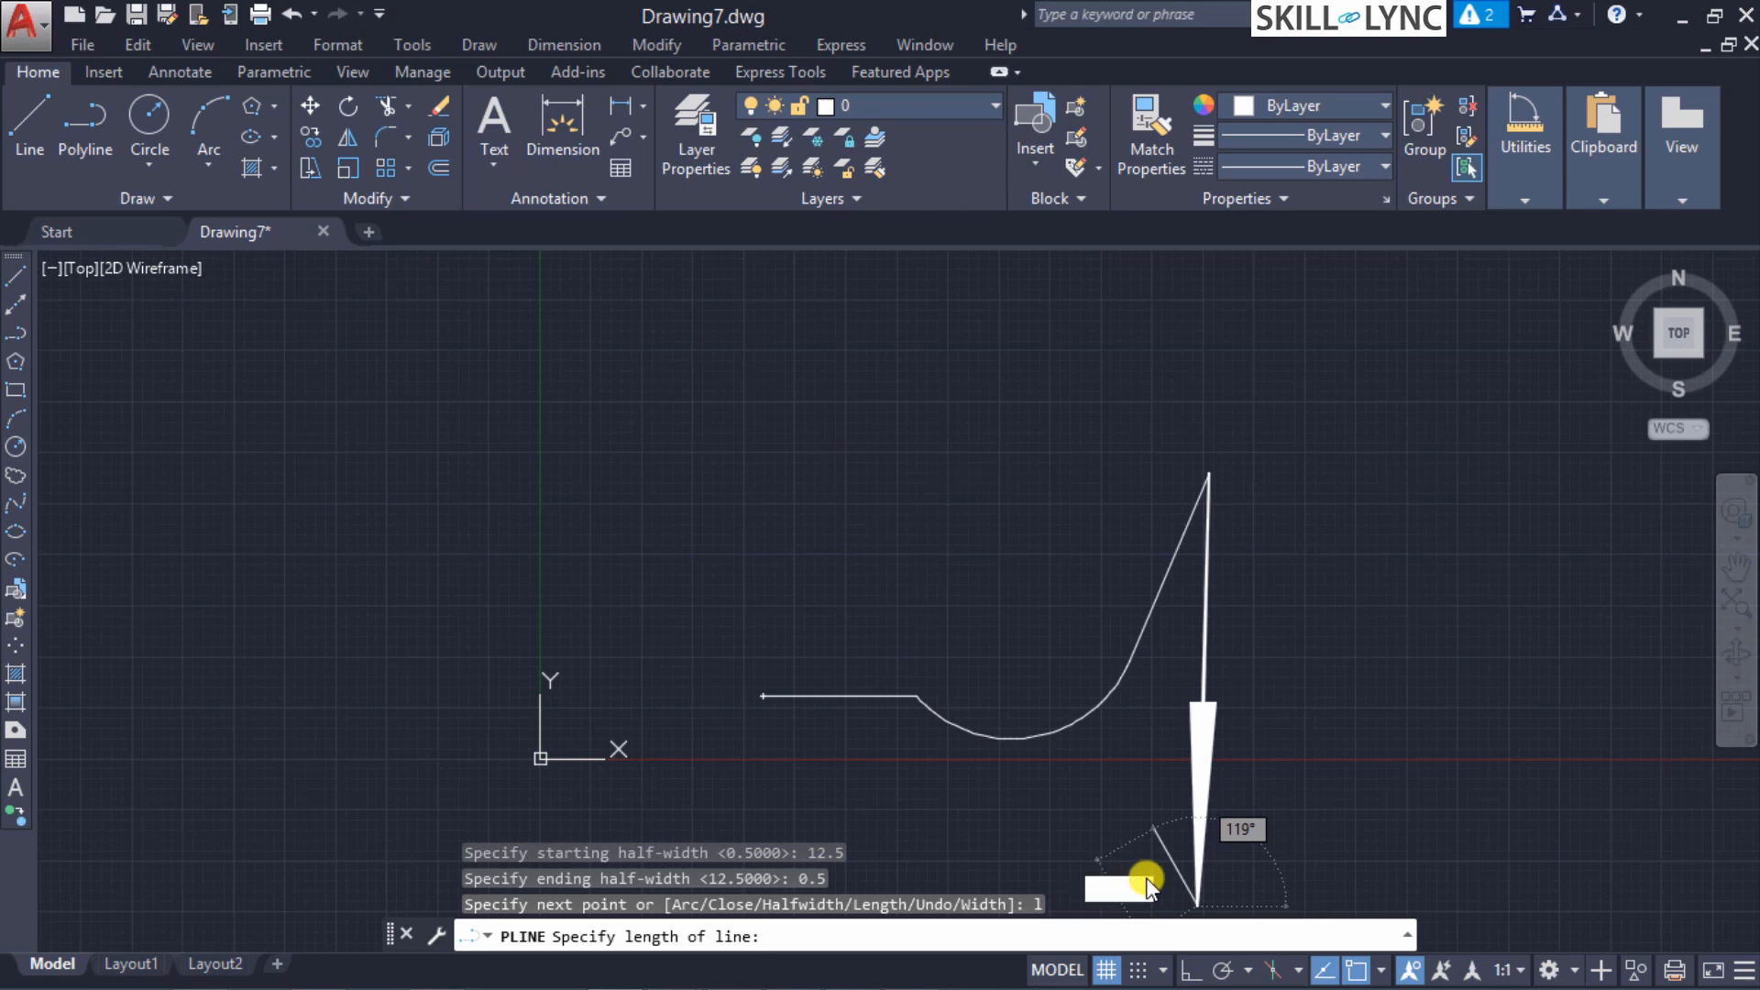
pyautogui.press('Return')
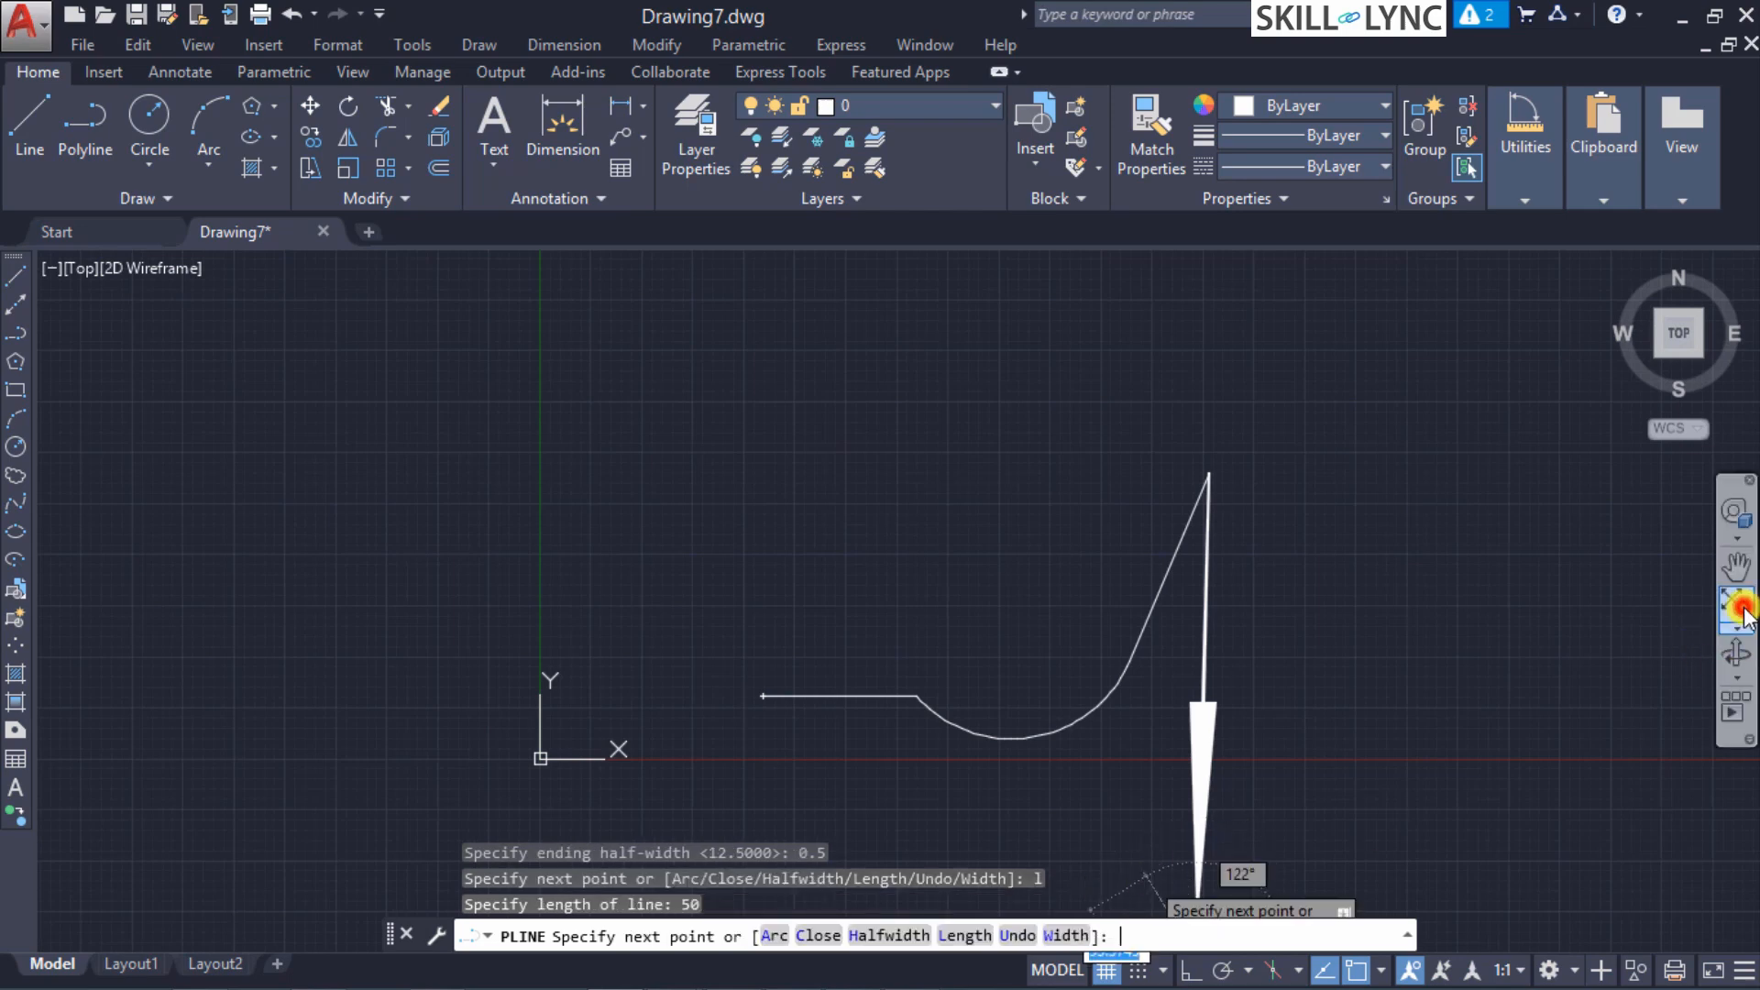
# Step: Close the polyline back to its starting point and hide the command line
pyautogui.click(1745, 603)
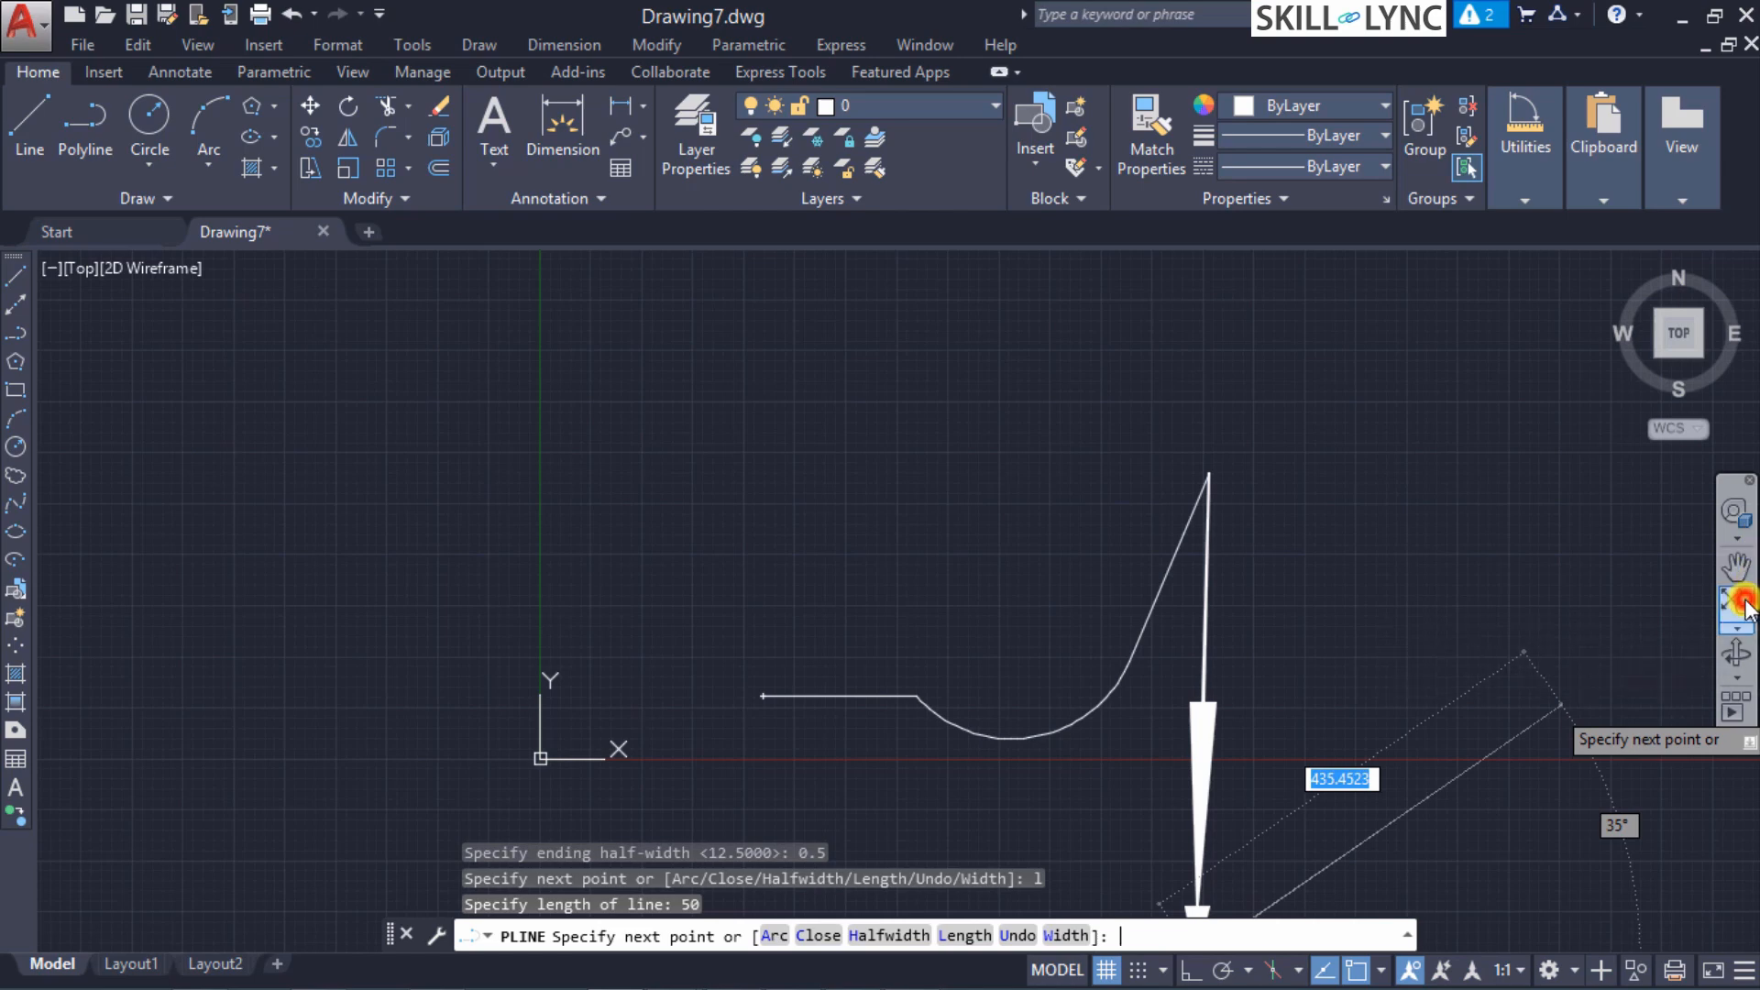
pyautogui.scroll(-2, 1352, 796)
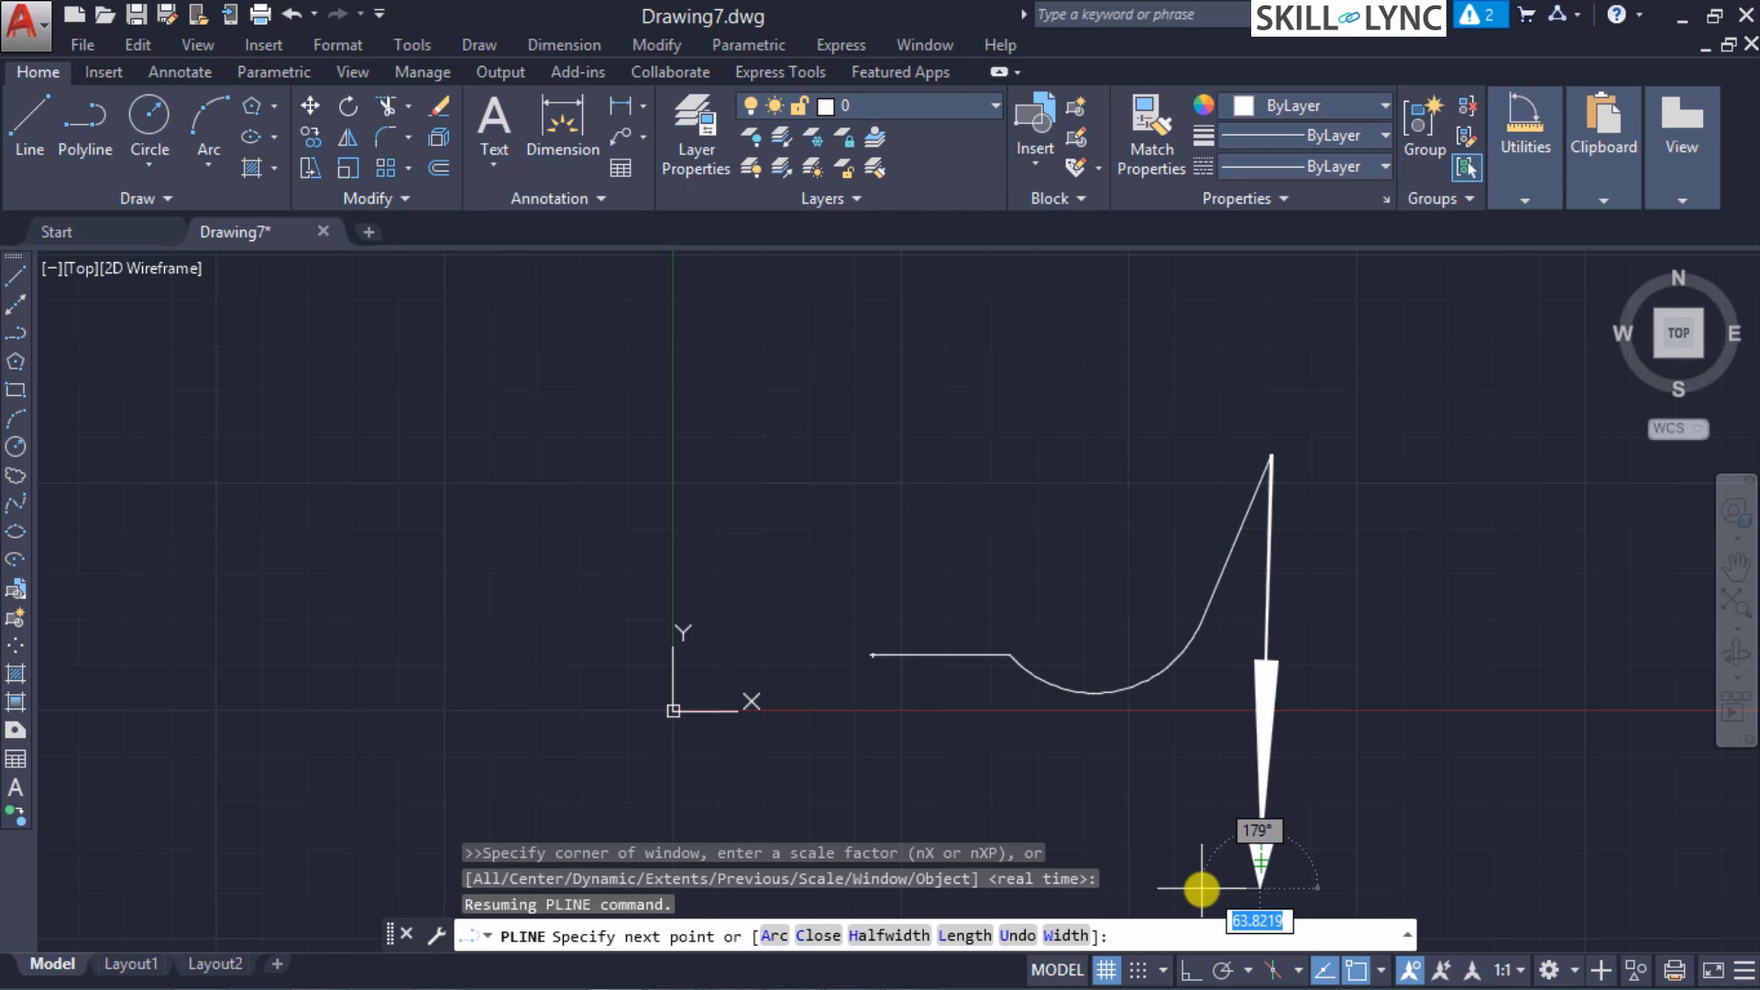
pyautogui.write('c')
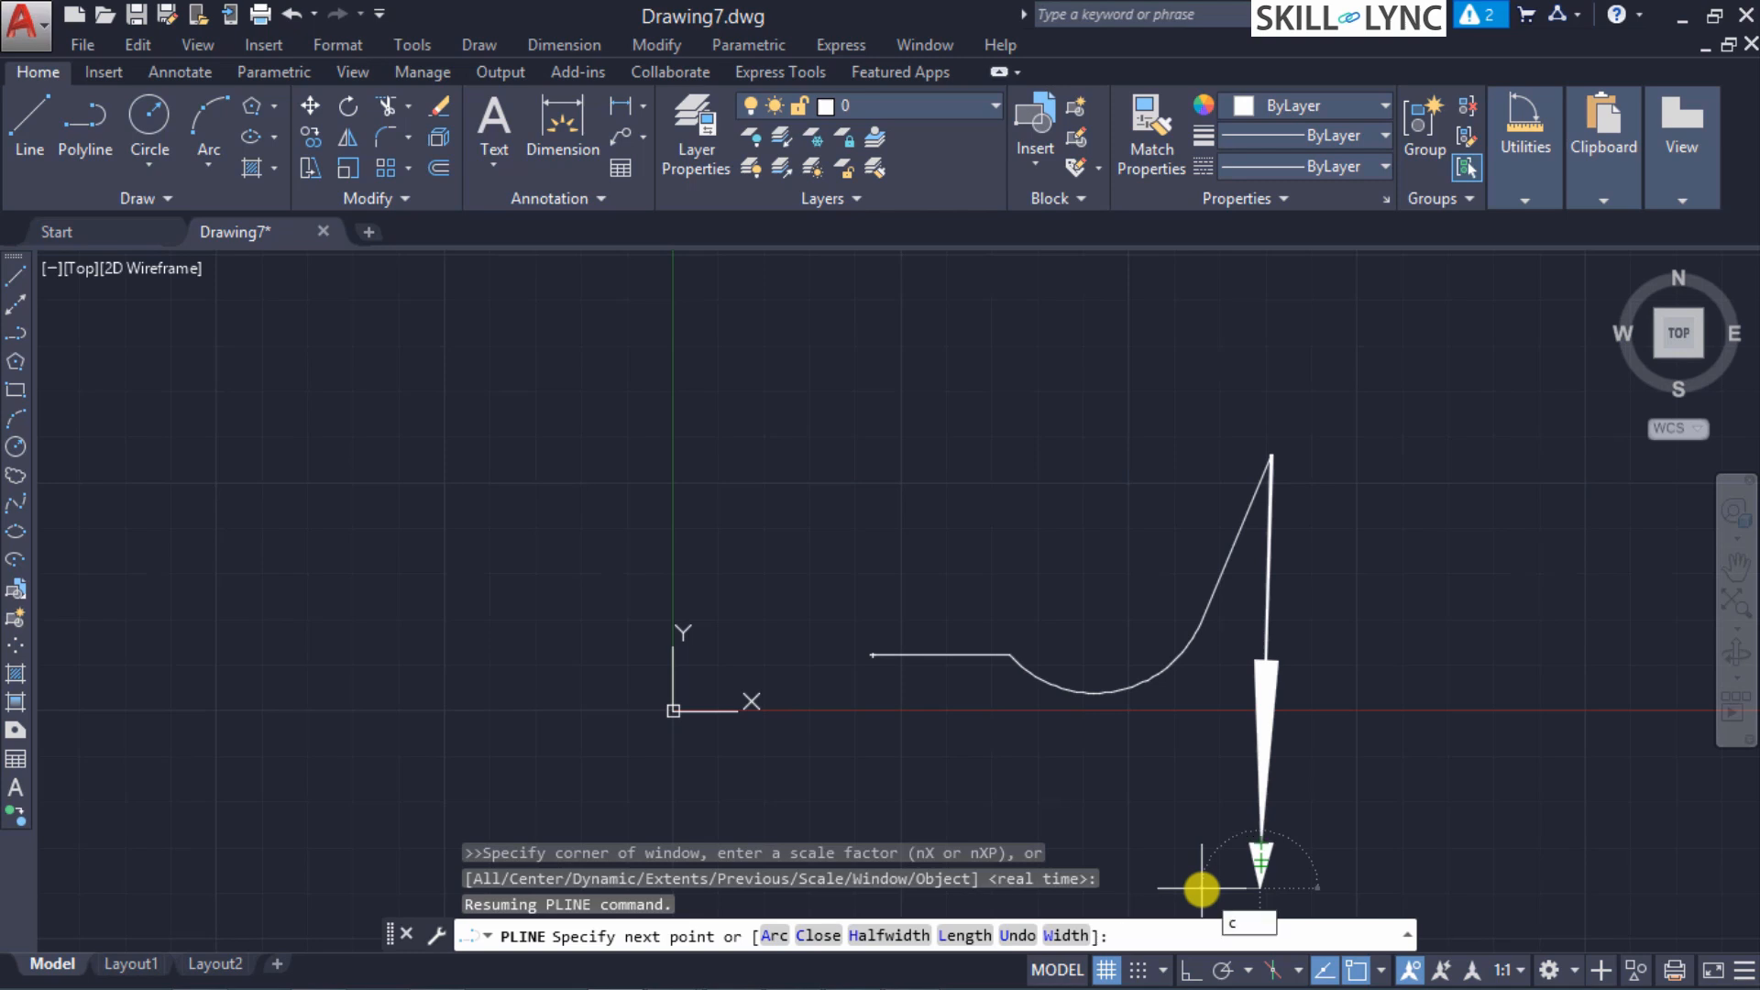
pyautogui.press('Return')
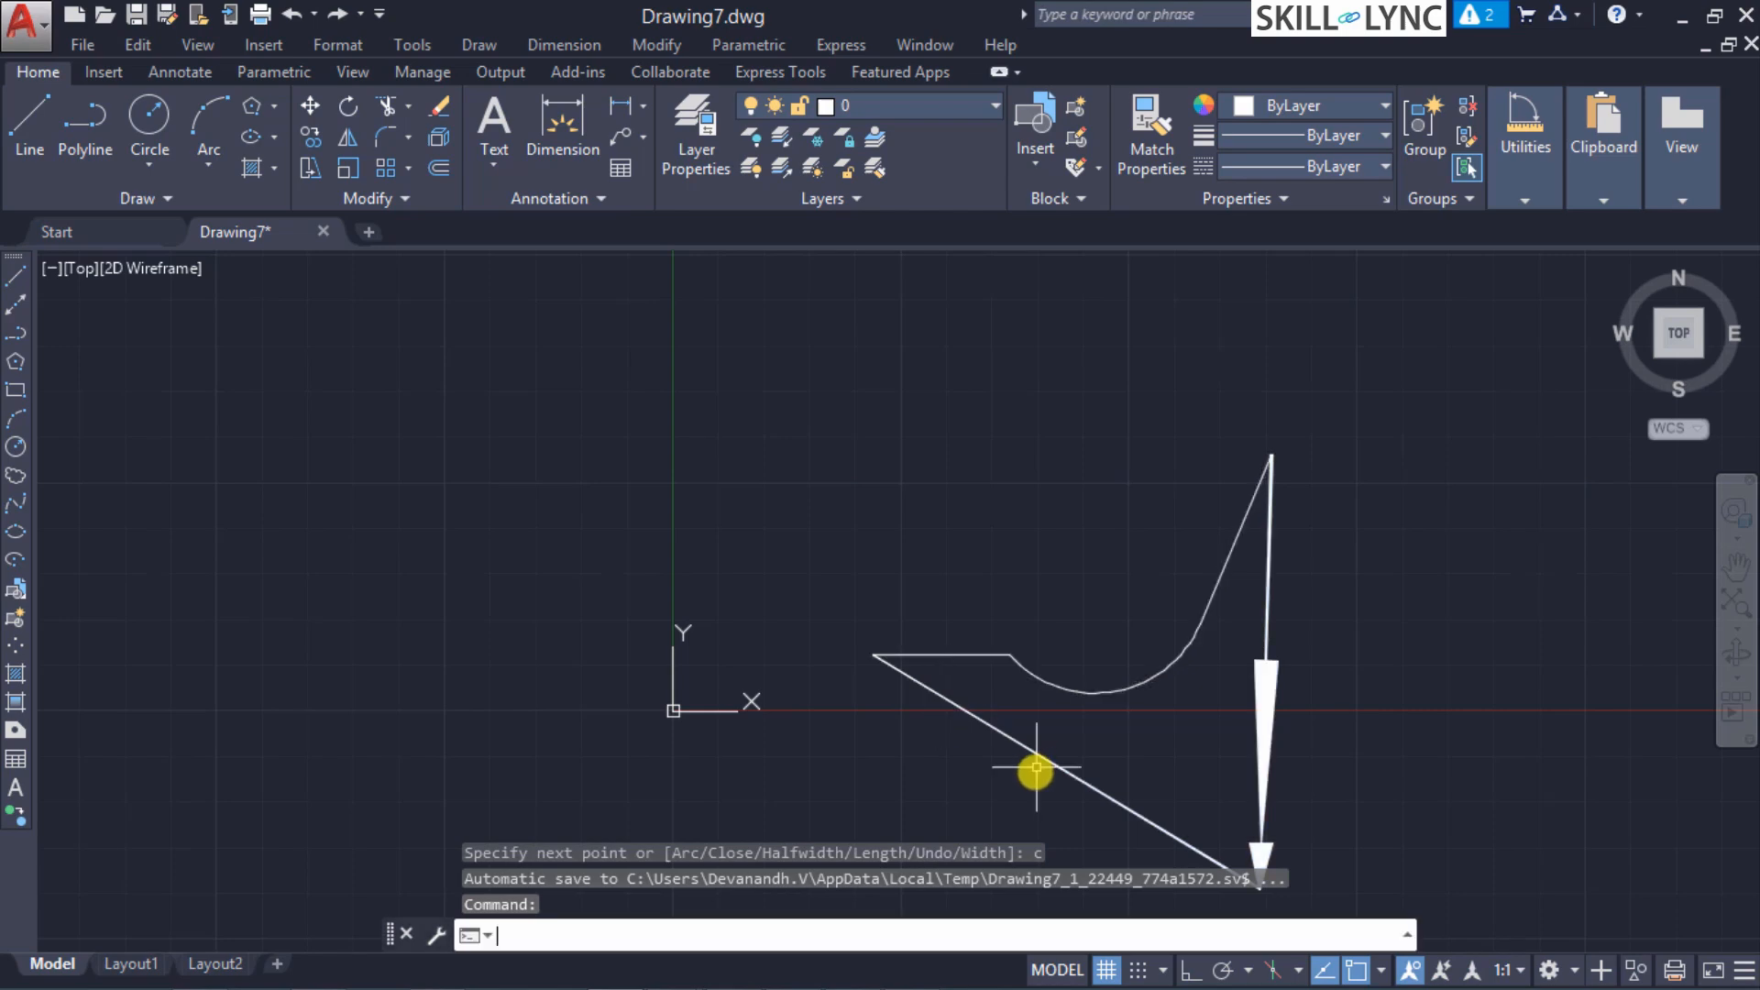
pyautogui.hotkey('ctrl', '9')
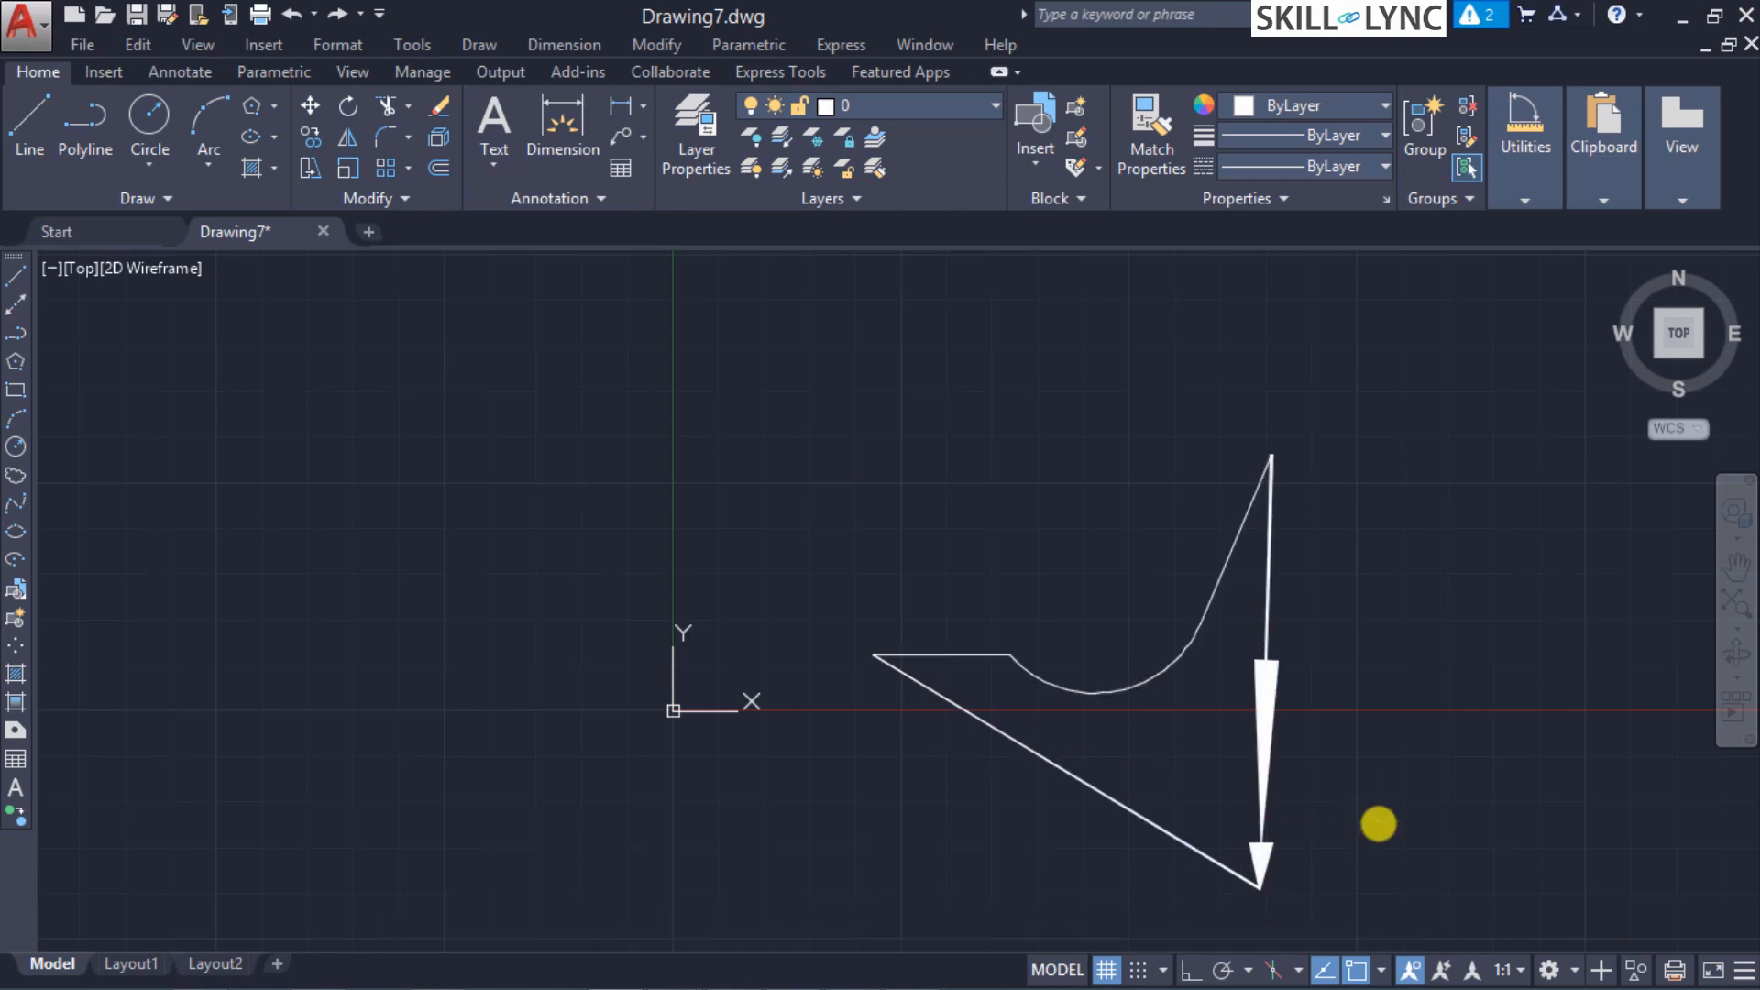
# Step: Select the closed polyline and inspect its general and geometry properties to check that it is a single object
pyautogui.scroll(2, 1403, 871)
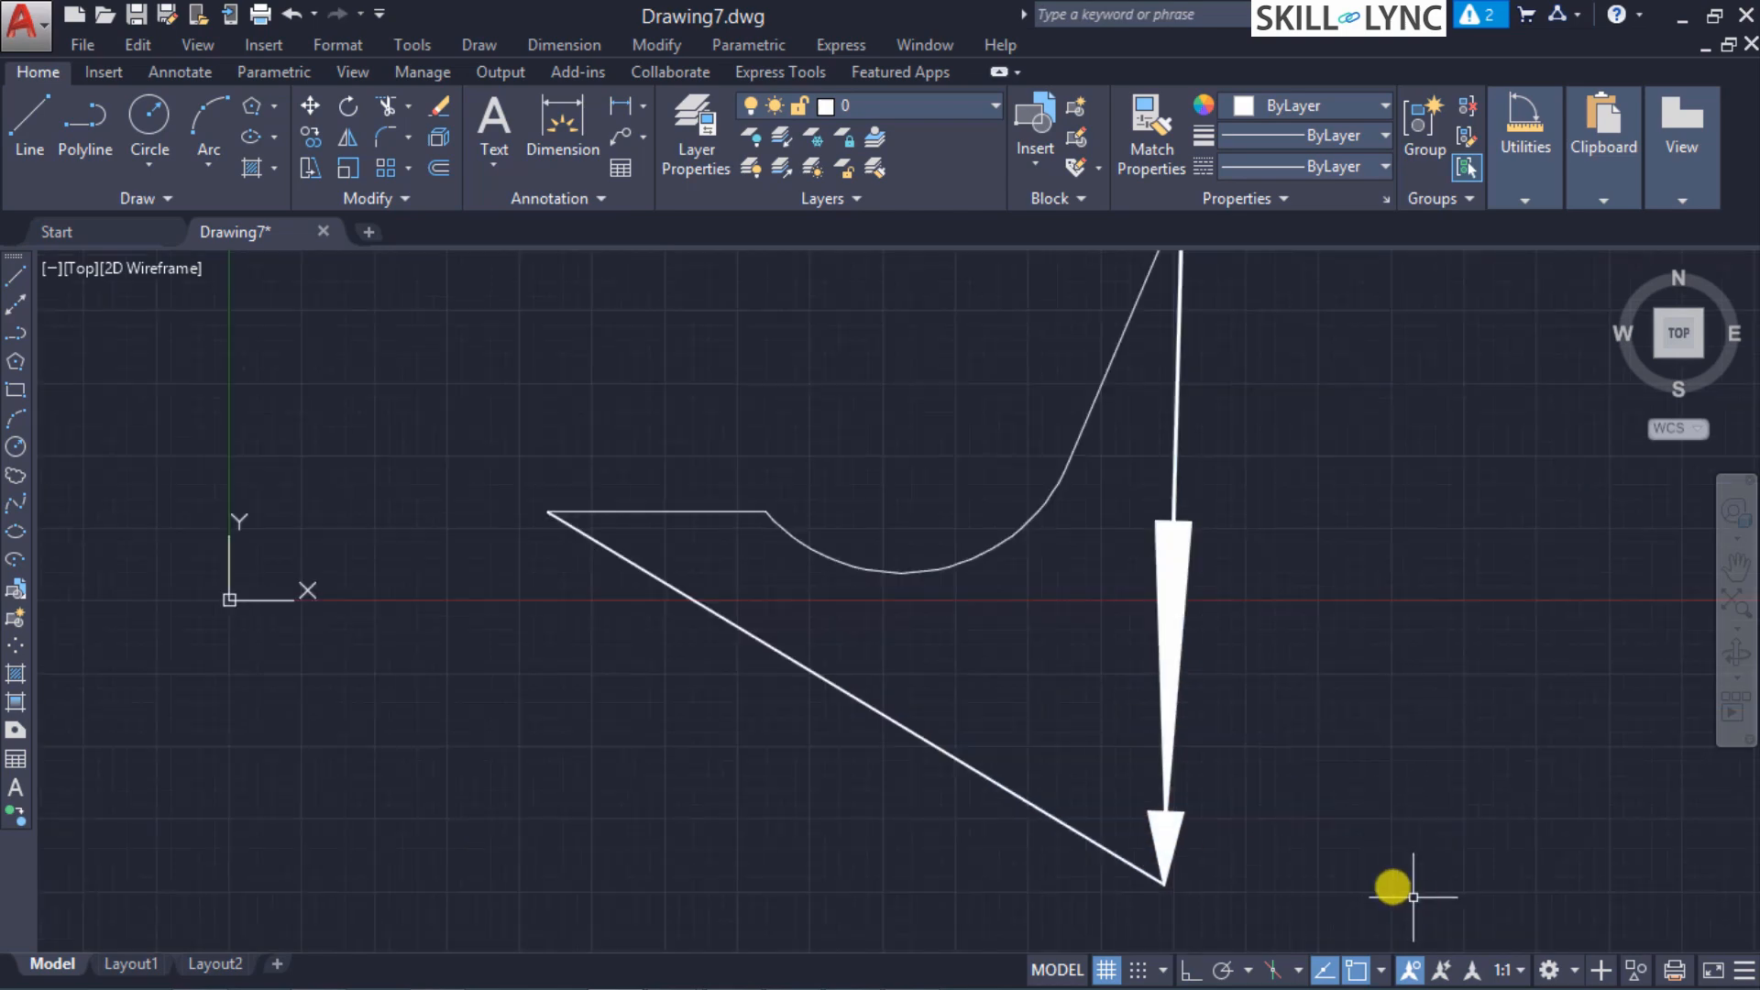
pyautogui.click(1082, 838)
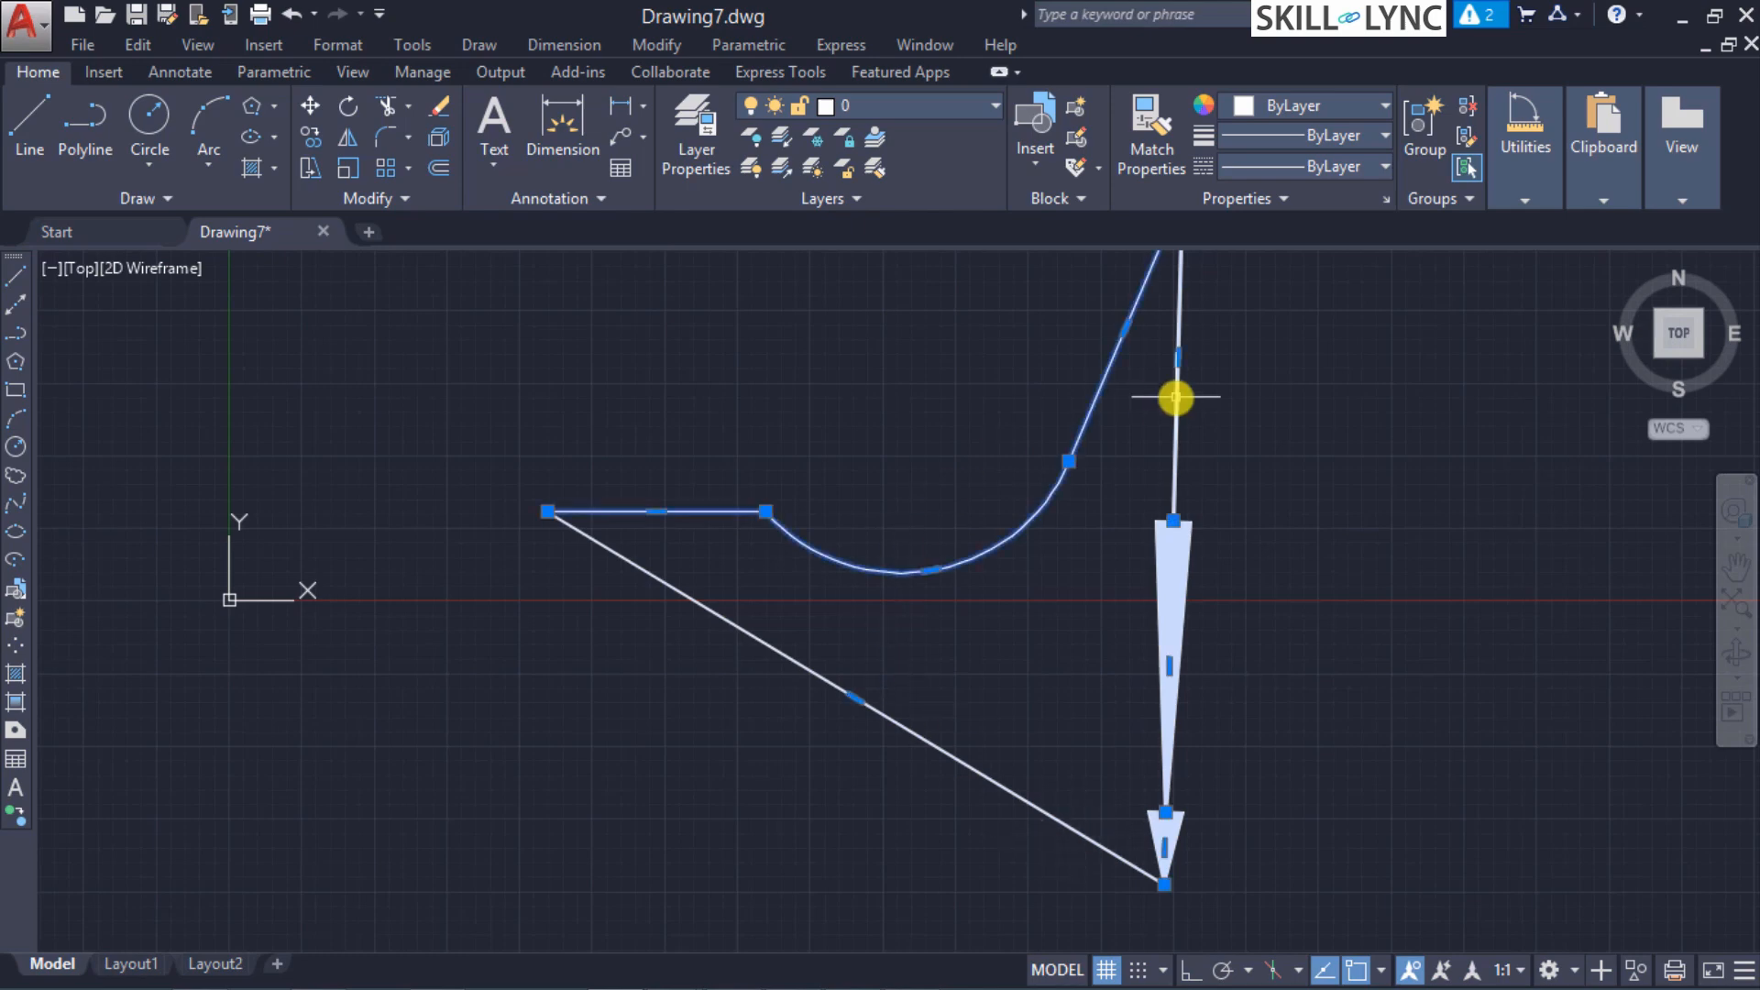
pyautogui.rightClick(1180, 600)
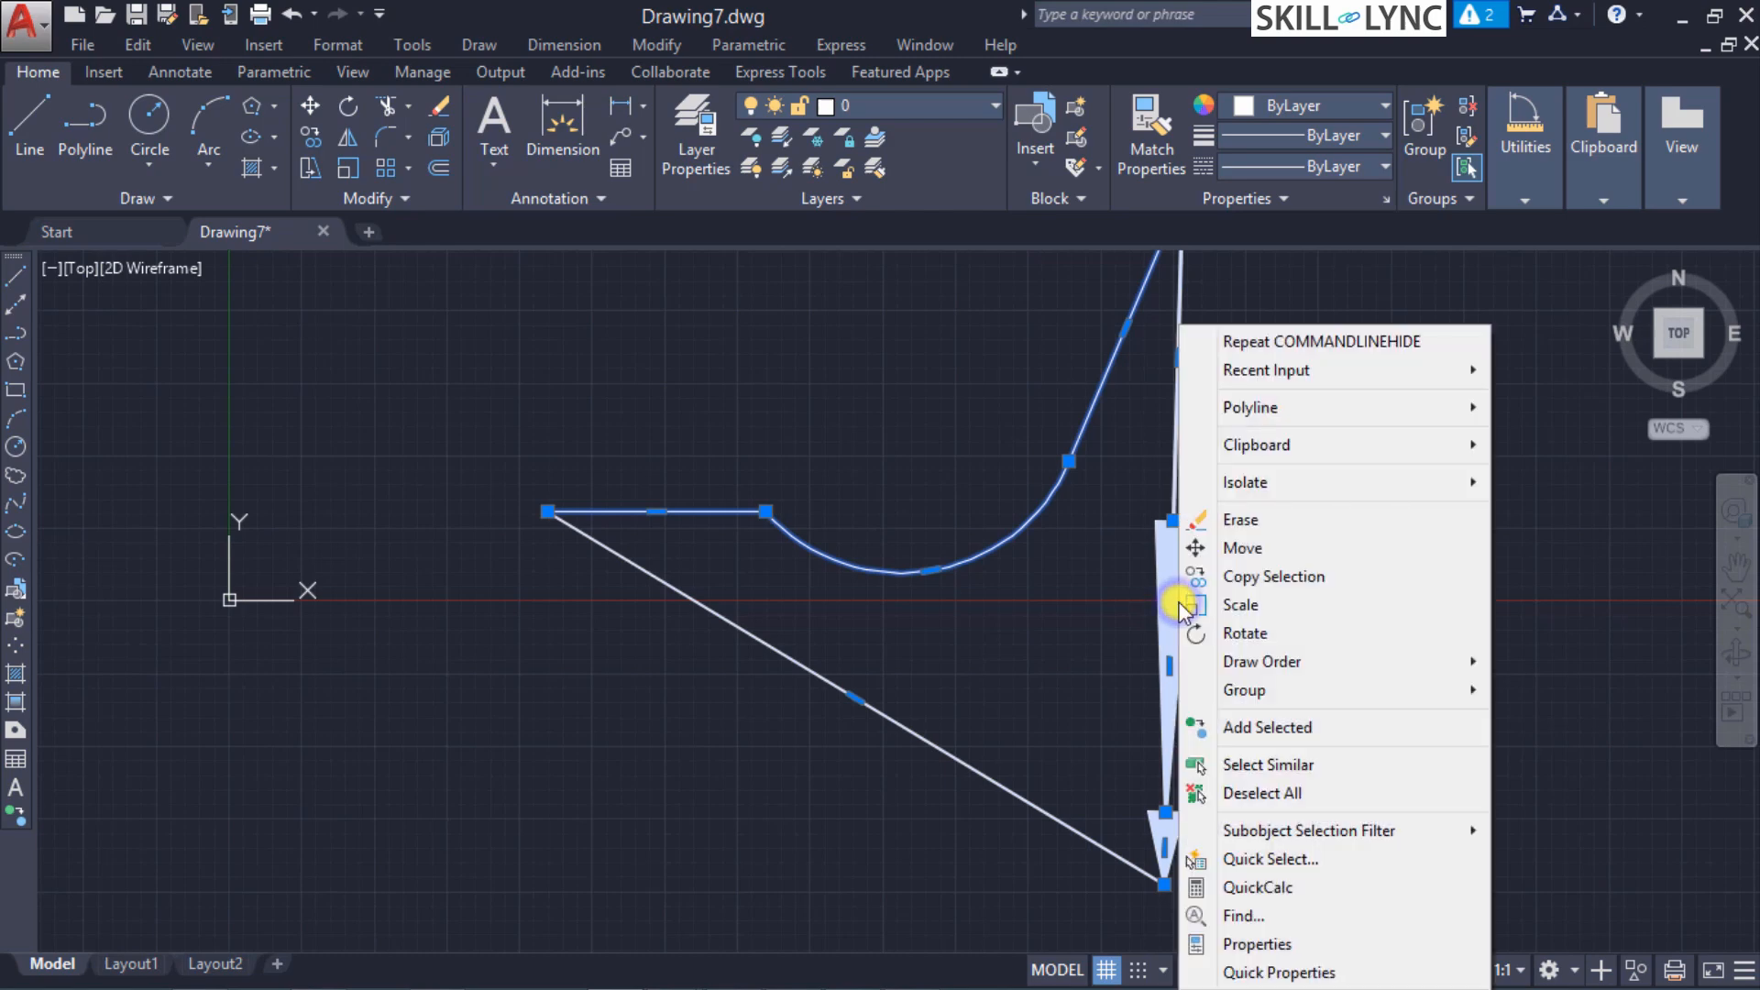
pyautogui.click(1356, 935)
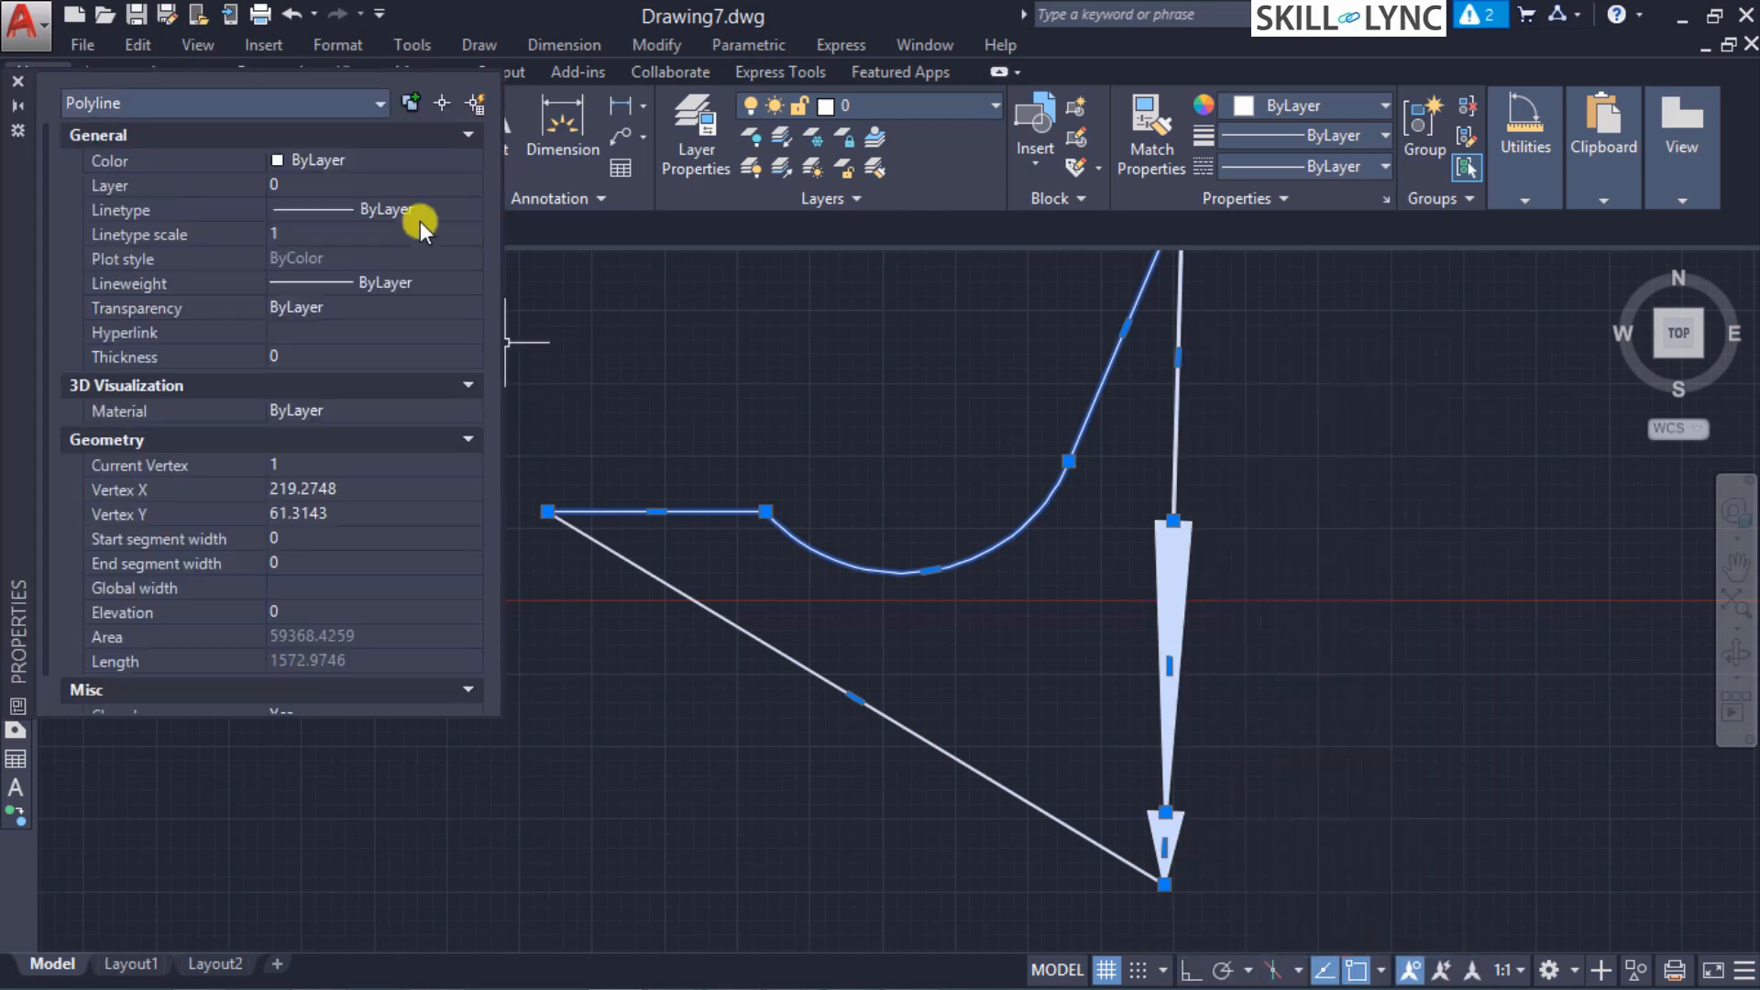
pyautogui.click(380, 103)
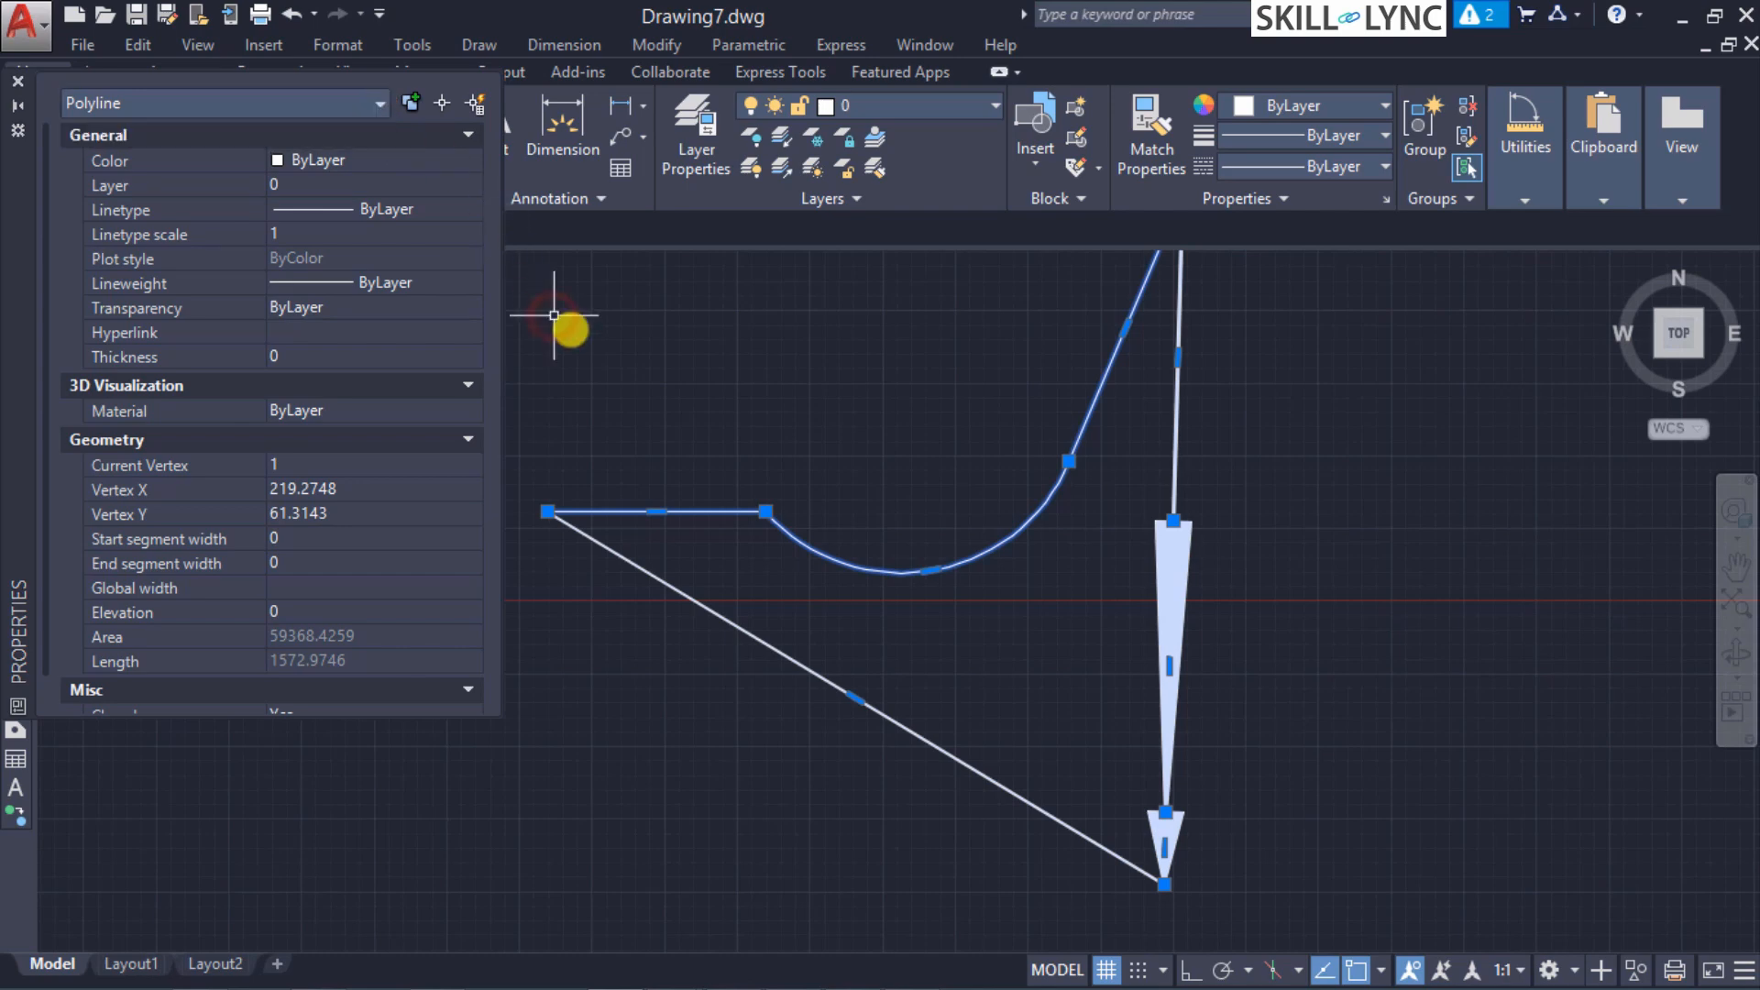
pyautogui.click(18, 81)
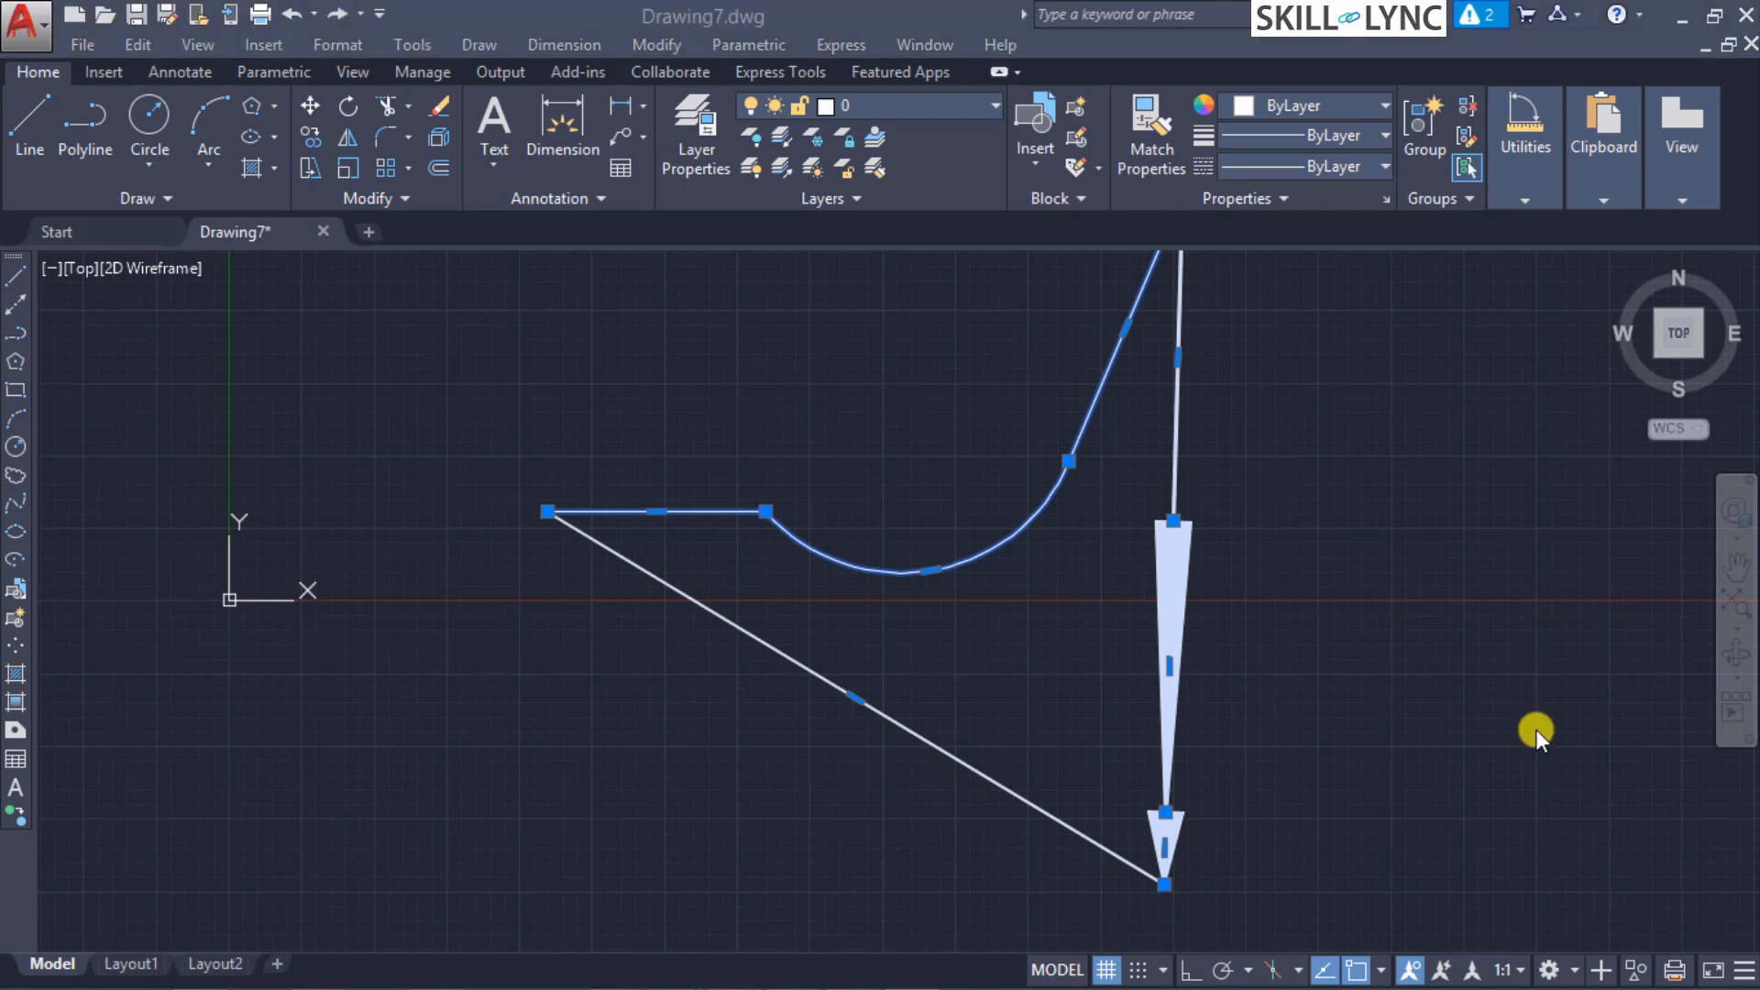
# Step: Run PEDIT on the selected closed polyline, review its editing options, and exit without changing the shape
pyautogui.click(1511, 565)
pyautogui.write('pedit')
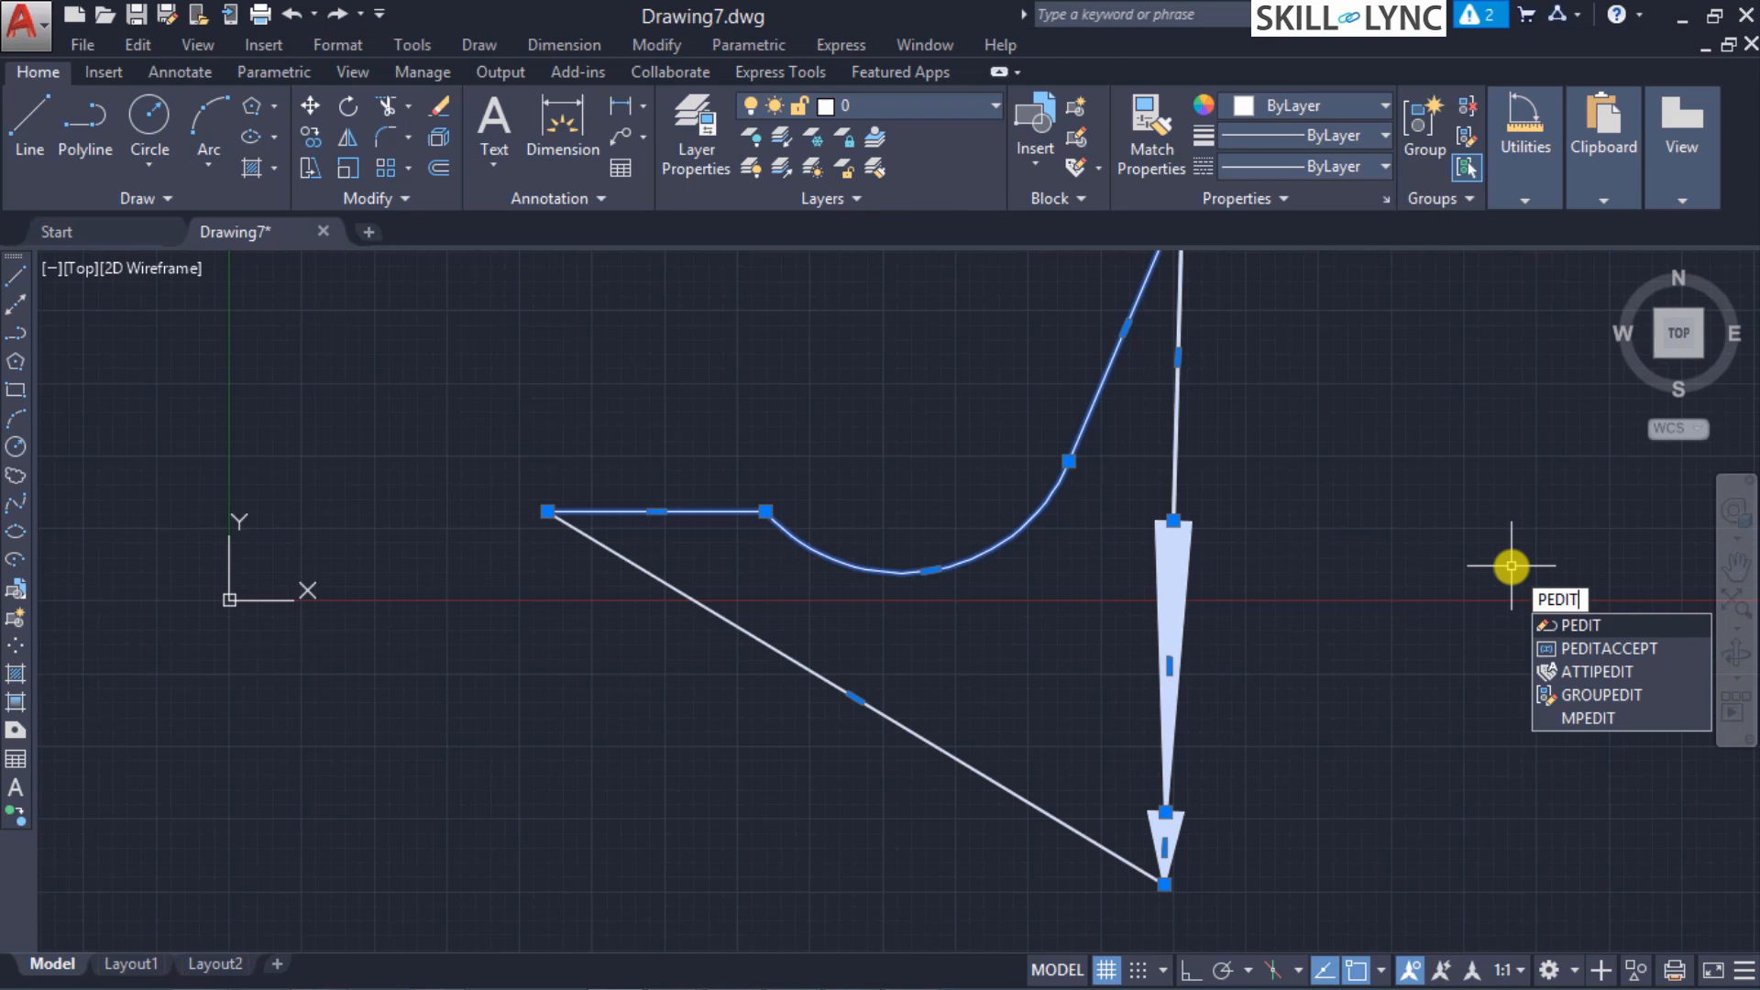
pyautogui.press('Return')
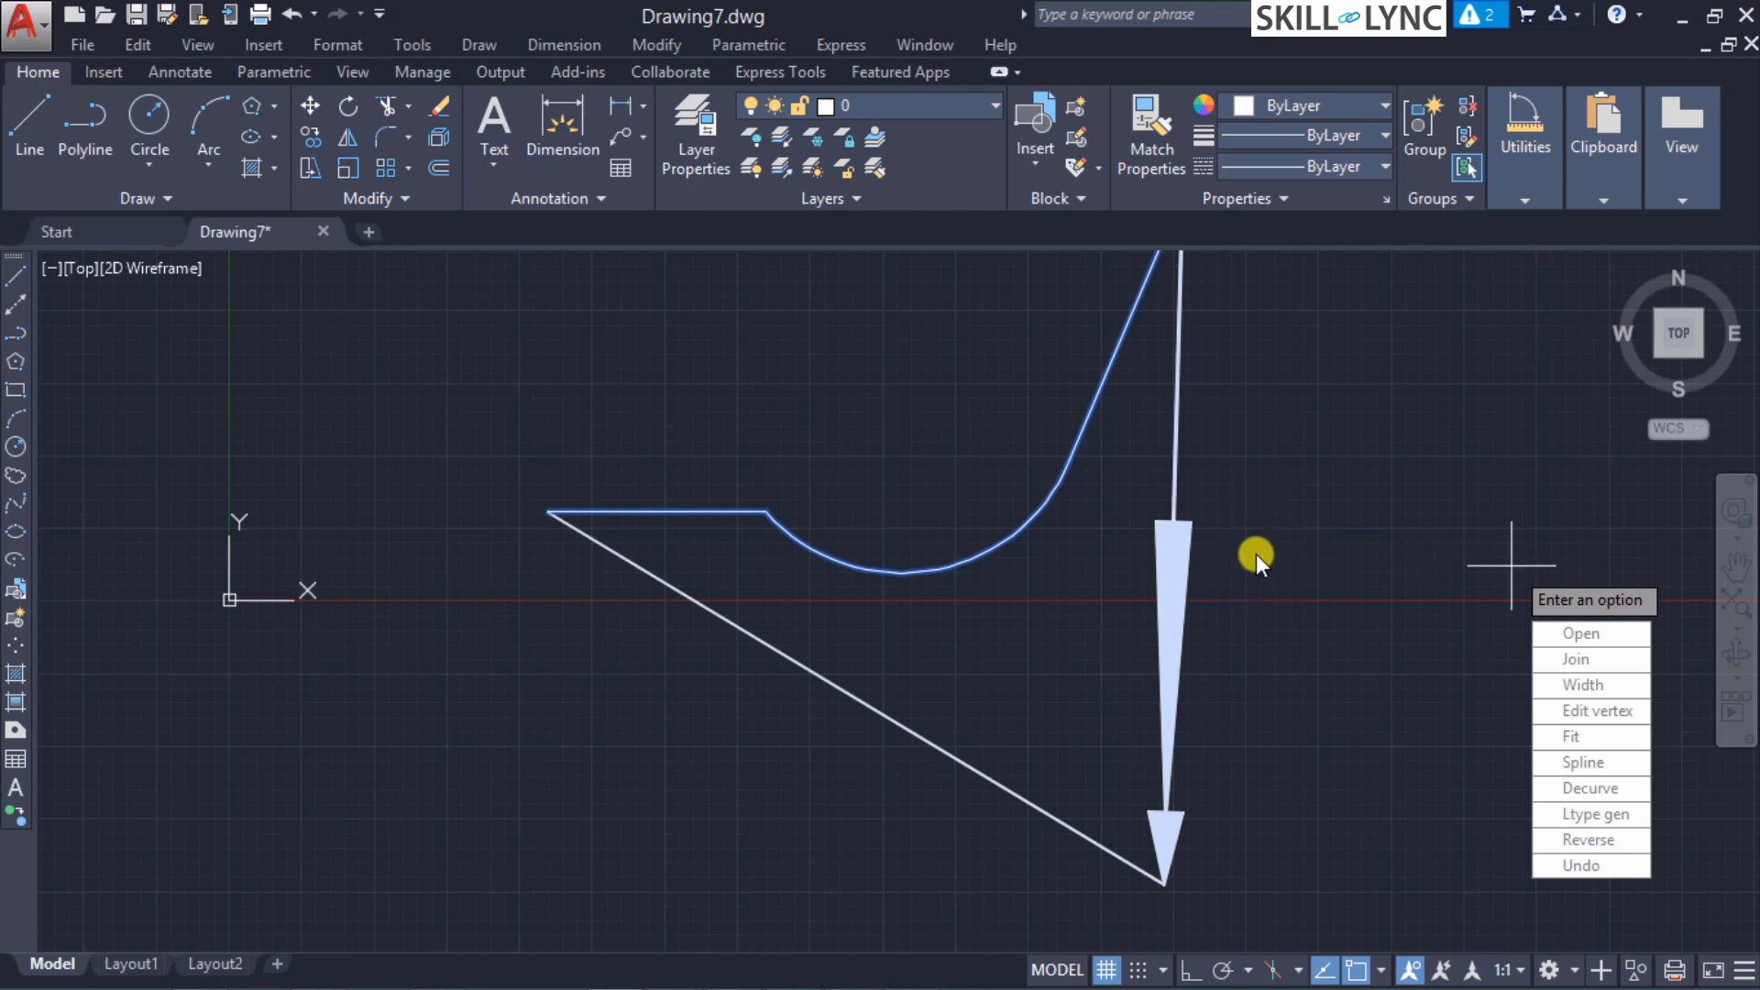
pyautogui.press('Return')
pyautogui.click(1179, 544)
pyautogui.click(1177, 547)
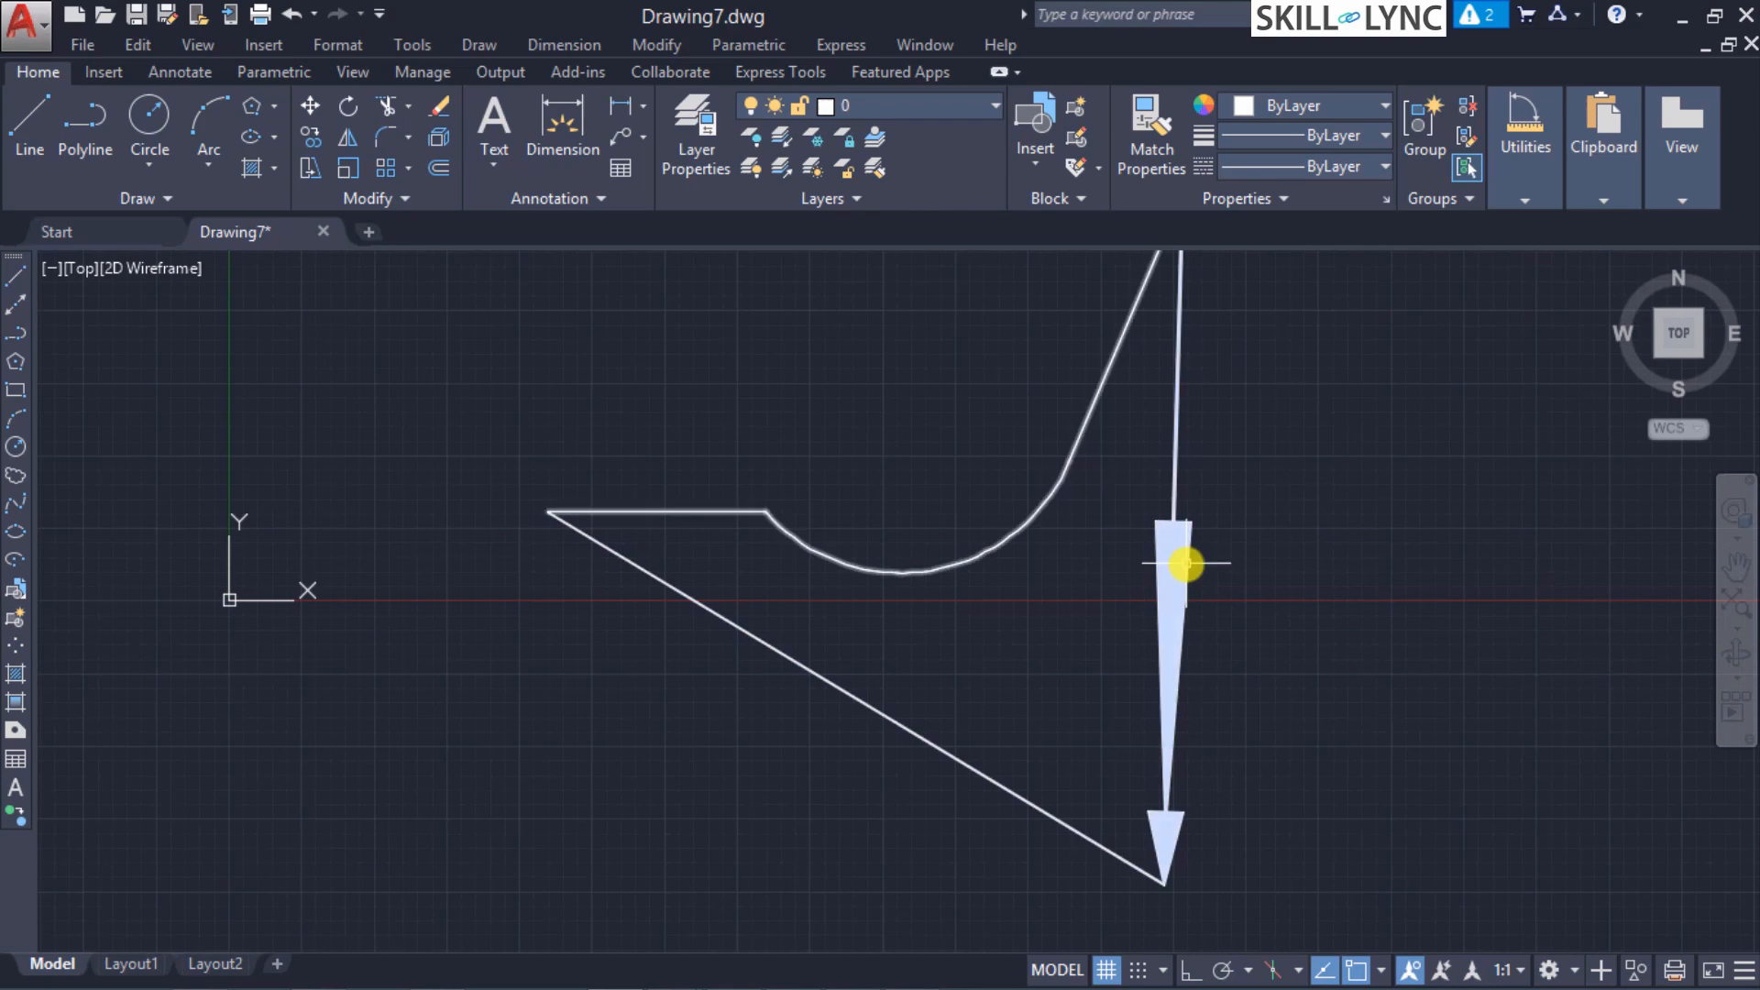
pyautogui.click(1180, 557)
pyautogui.click(1174, 551)
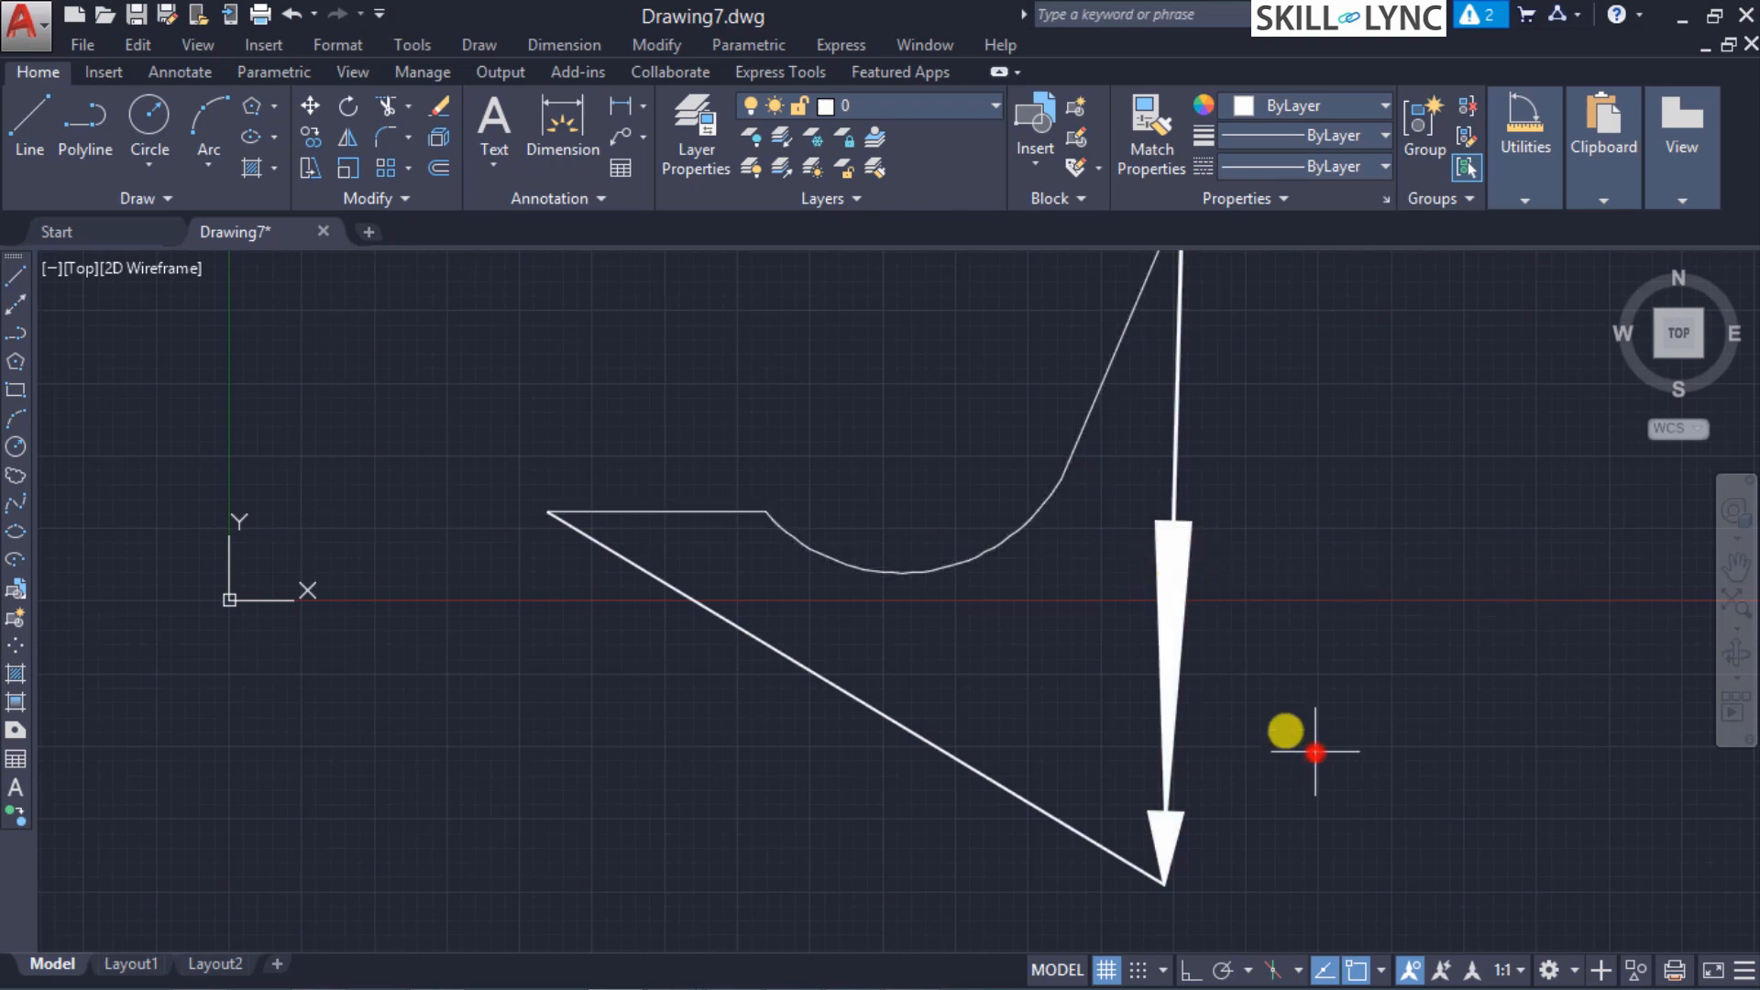
# Step: Reopen the closed polyline's properties, review its geometry values, and clear the selection
pyautogui.moveTo(1311, 739); pyautogui.dragTo(578, 338)
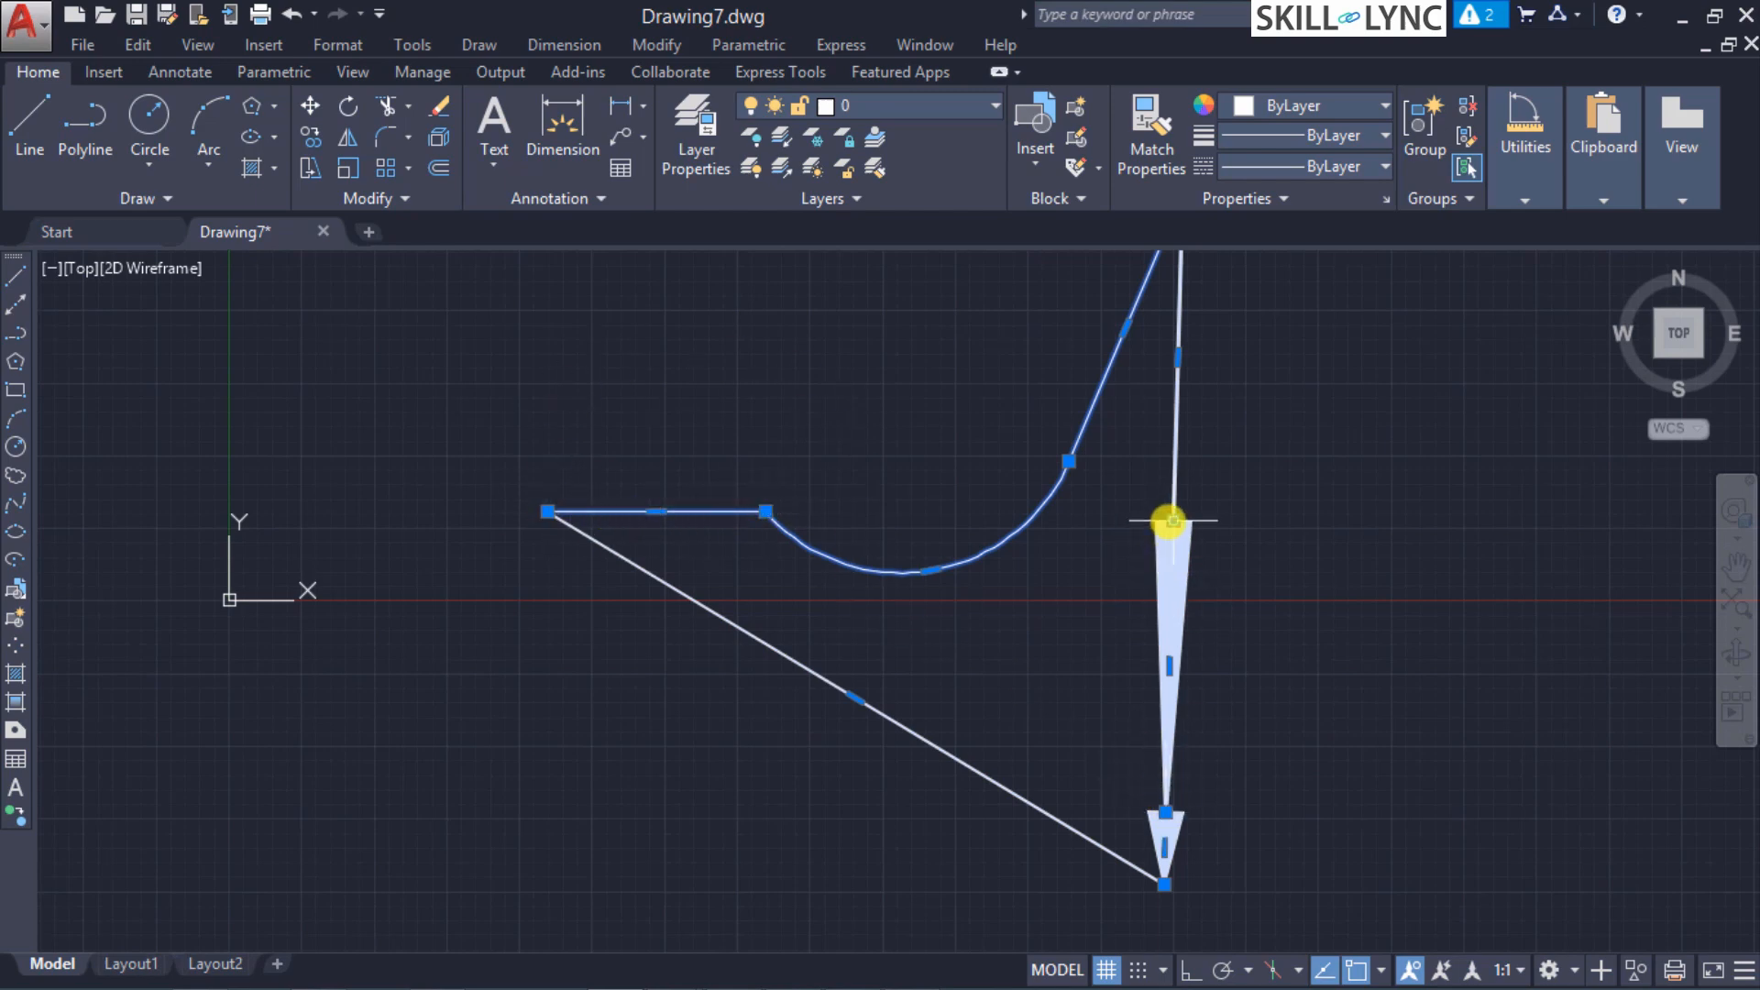
pyautogui.rightClick(1179, 356)
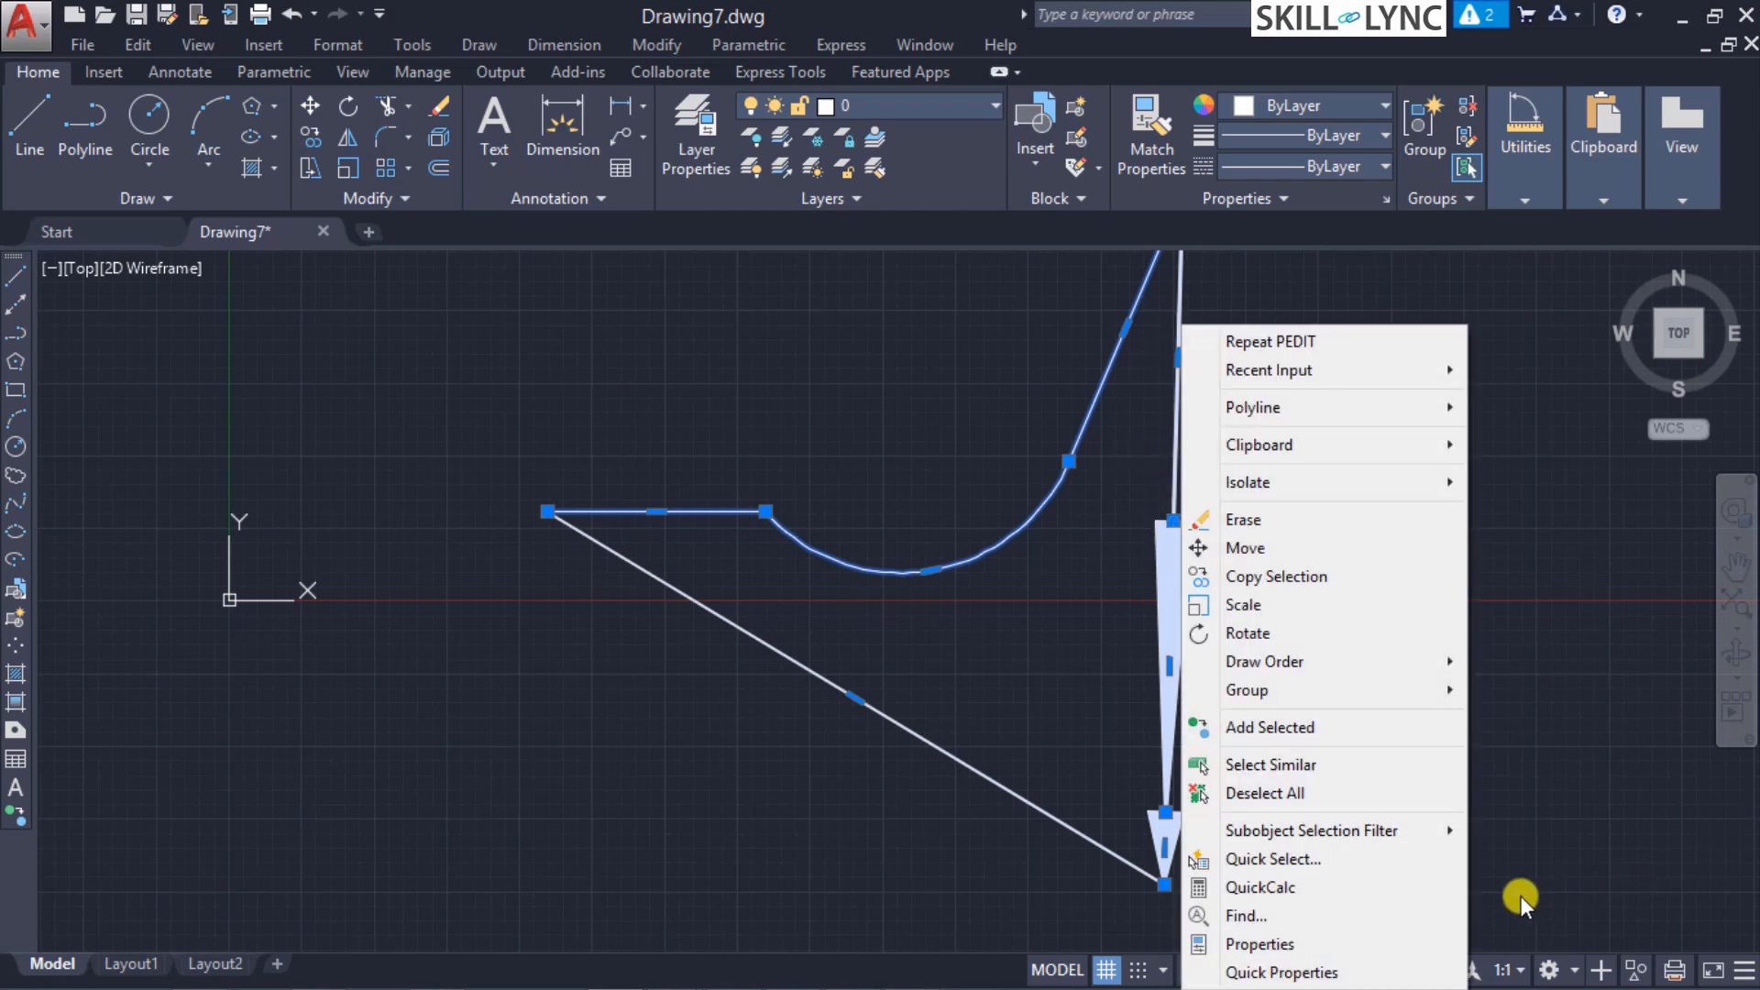
pyautogui.click(1371, 941)
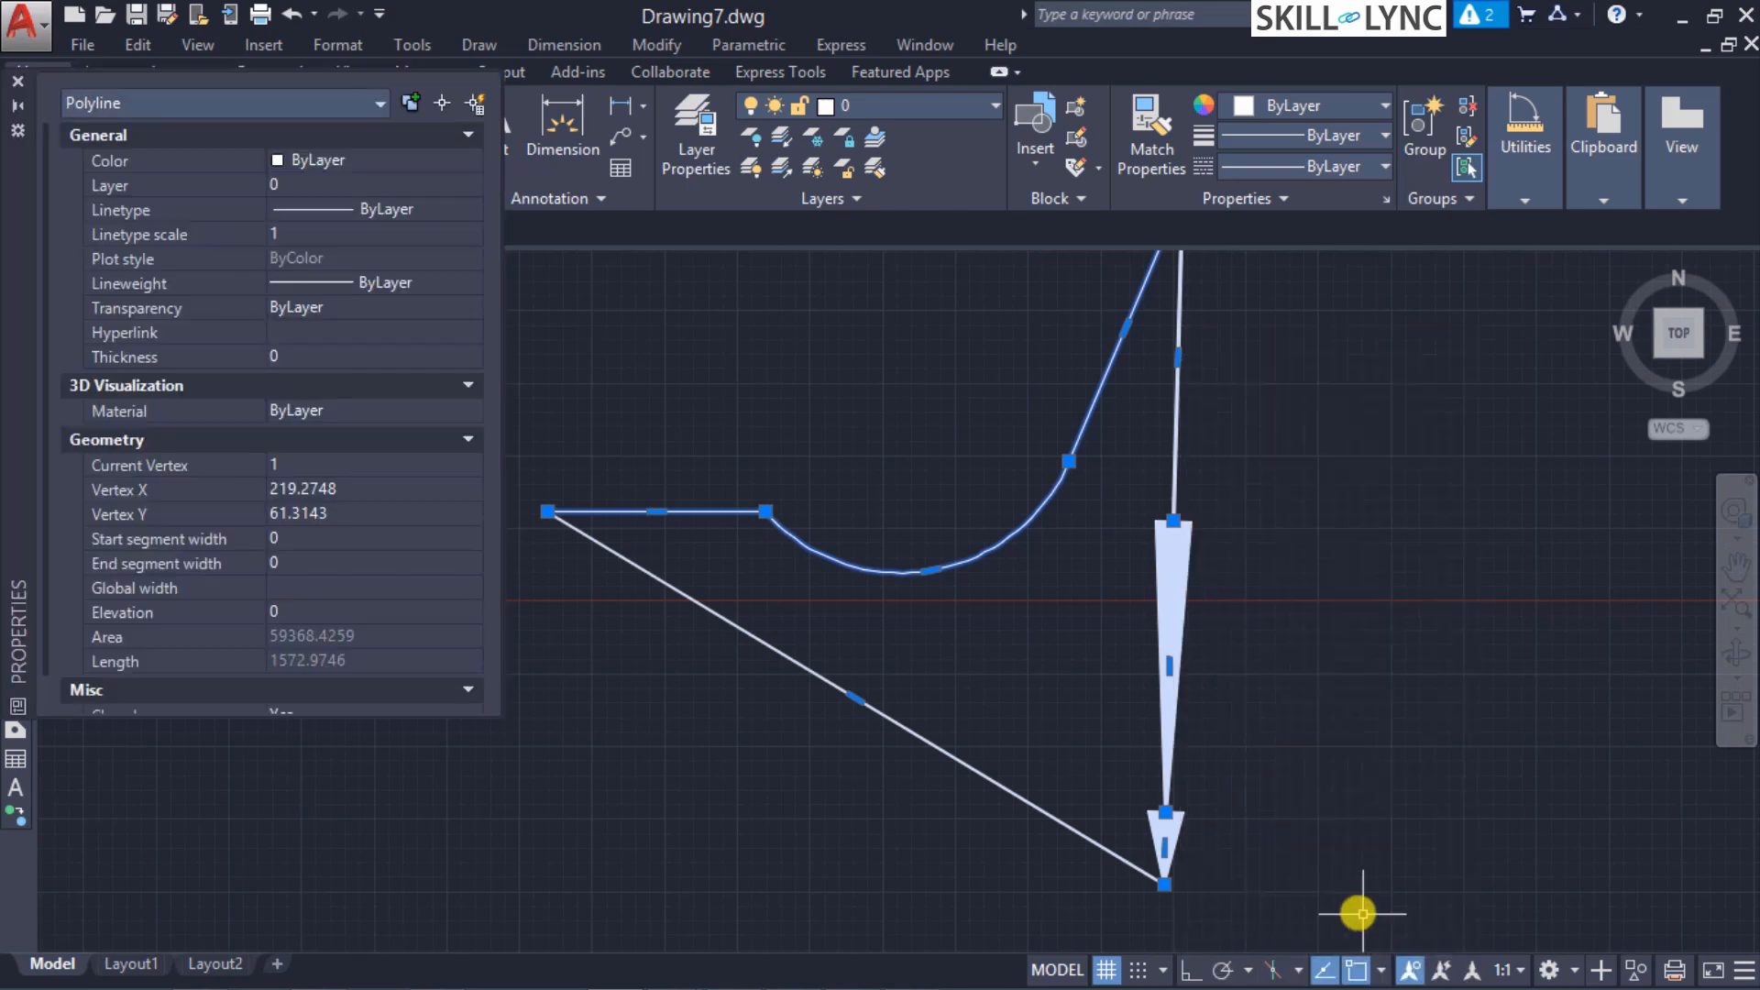
pyautogui.scroll(2, 276, 575)
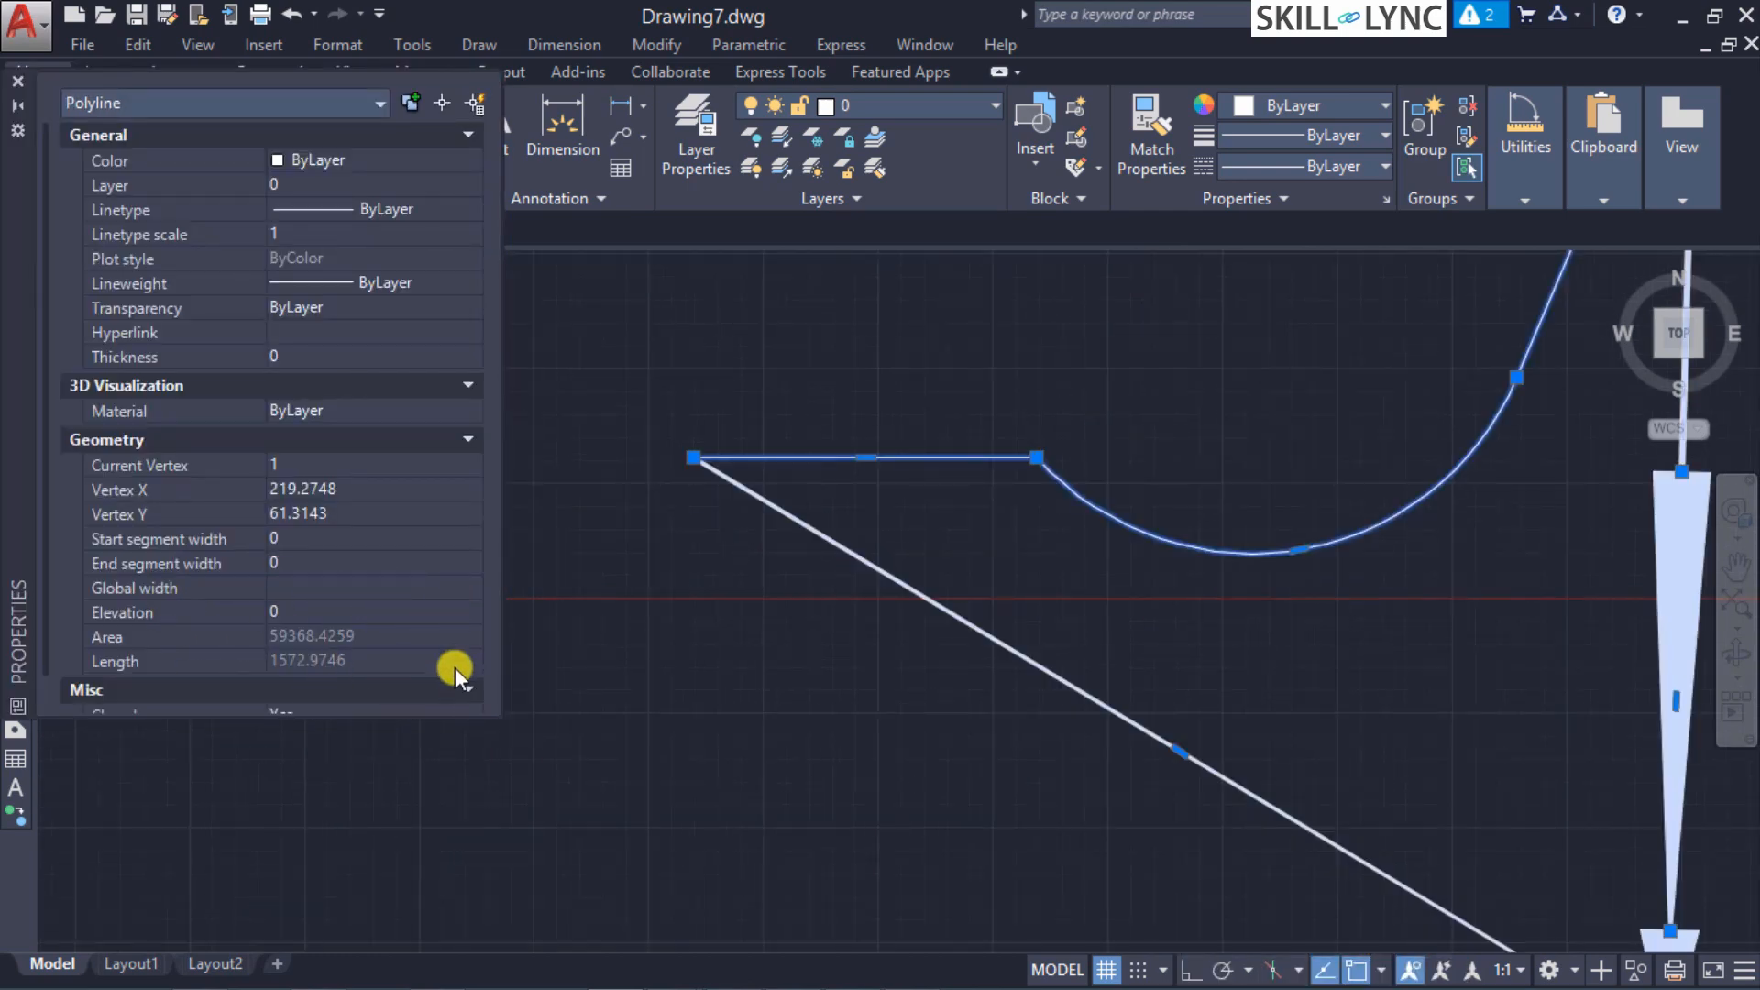
pyautogui.click(468, 690)
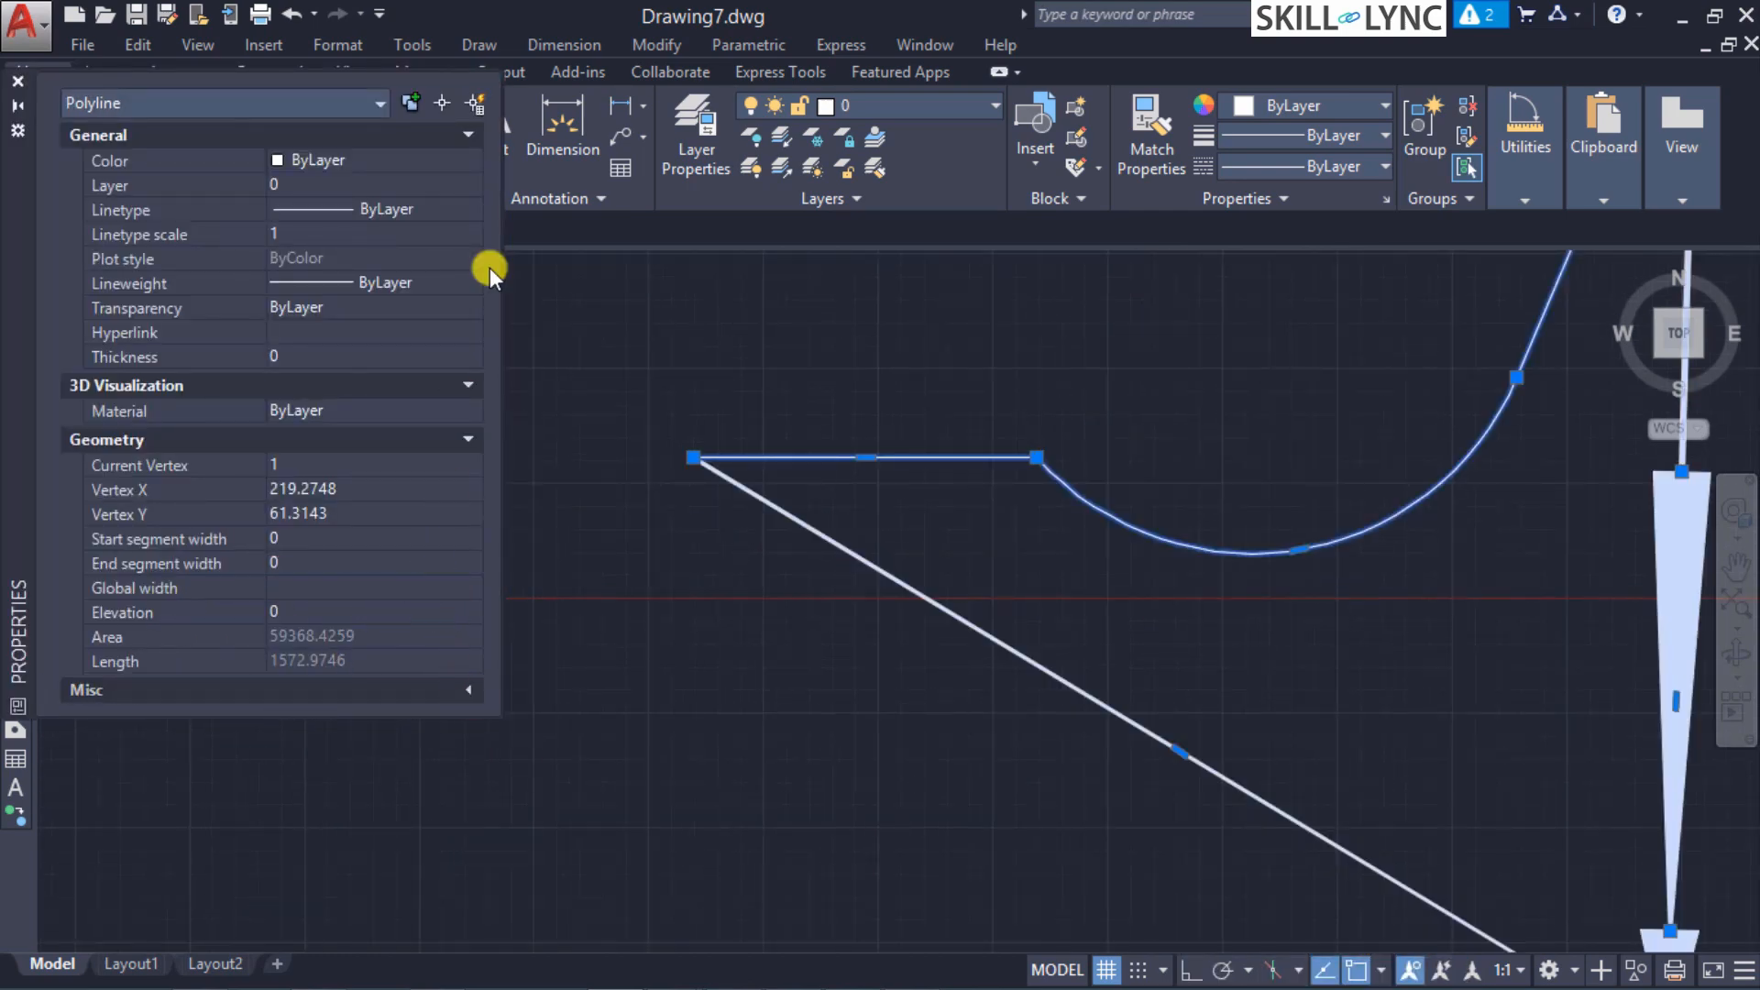
pyautogui.click(17, 81)
pyautogui.scroll(-2, 1292, 706)
pyautogui.press('Escape')
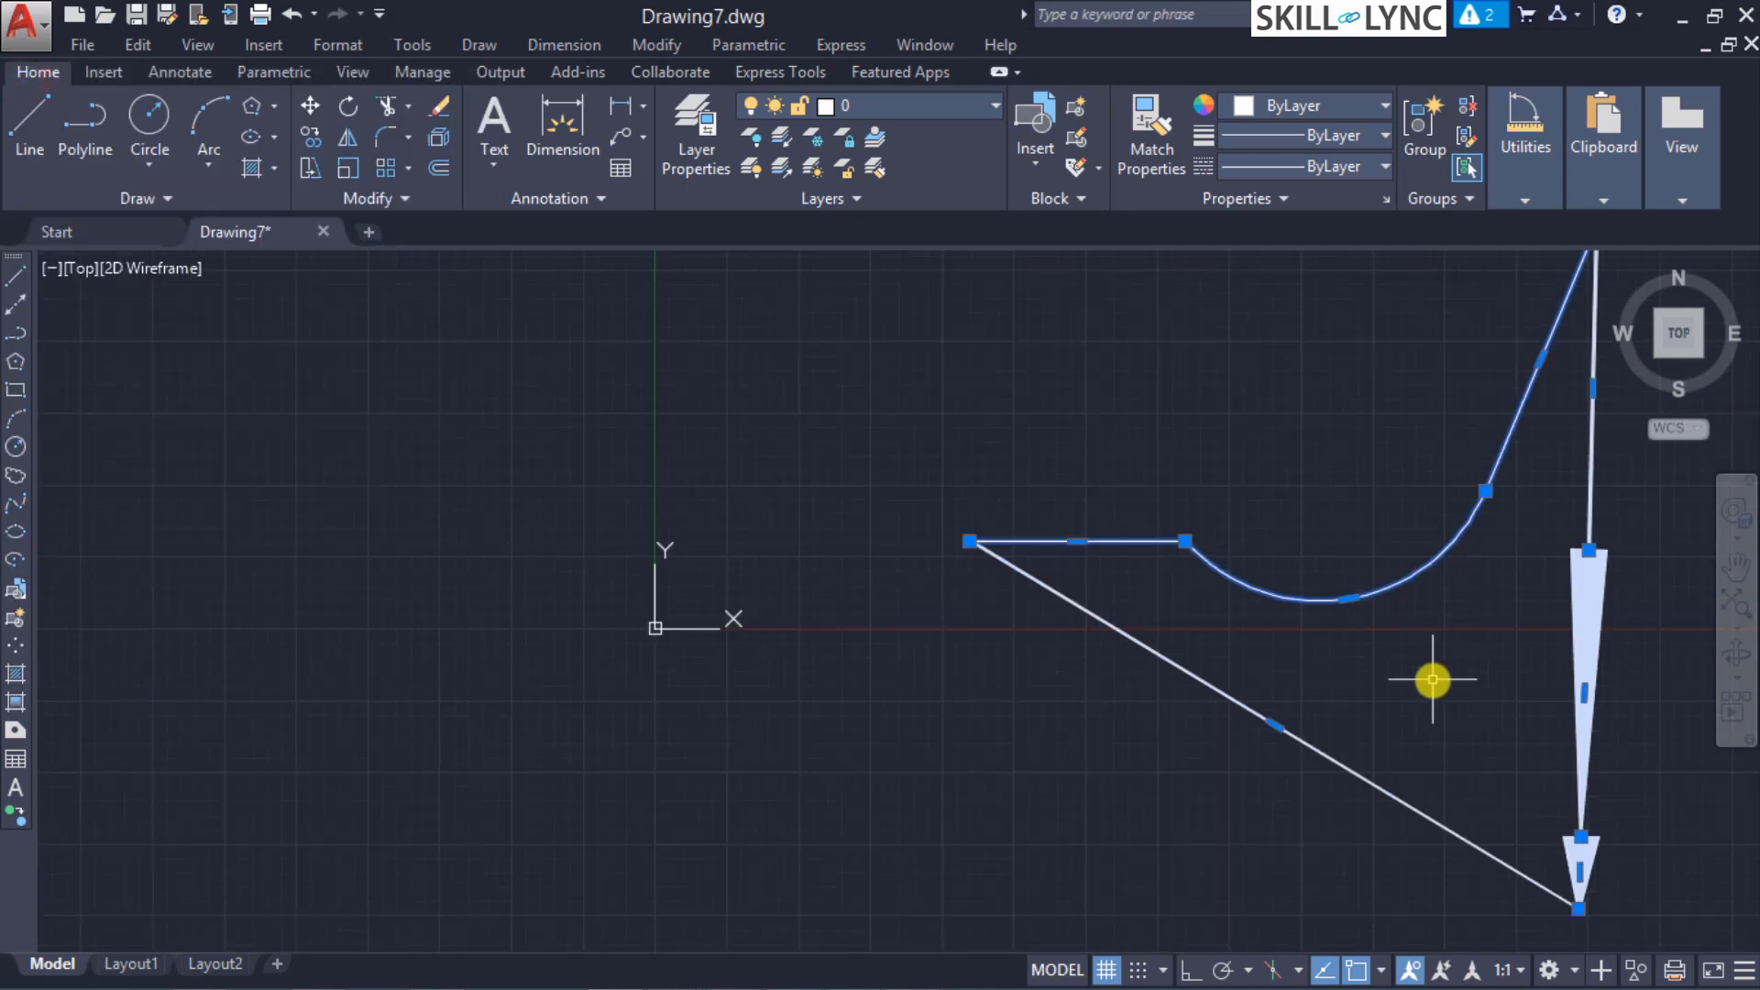
pyautogui.click(1737, 609)
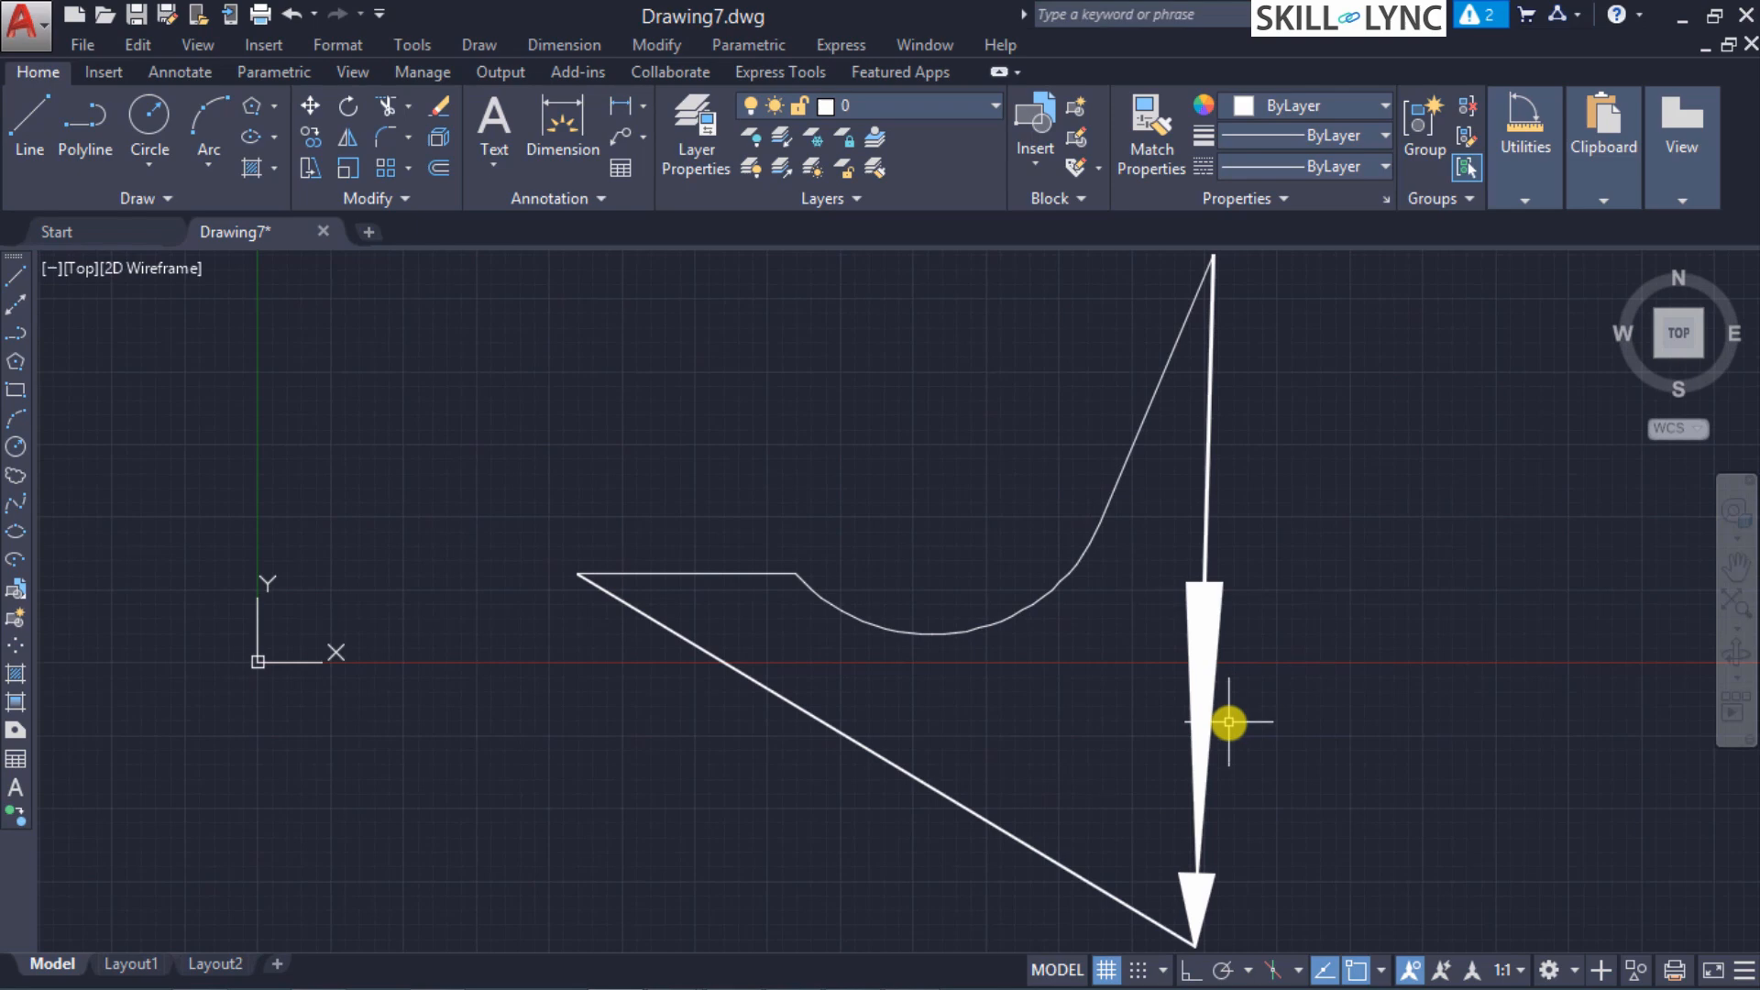
pyautogui.click(995, 621)
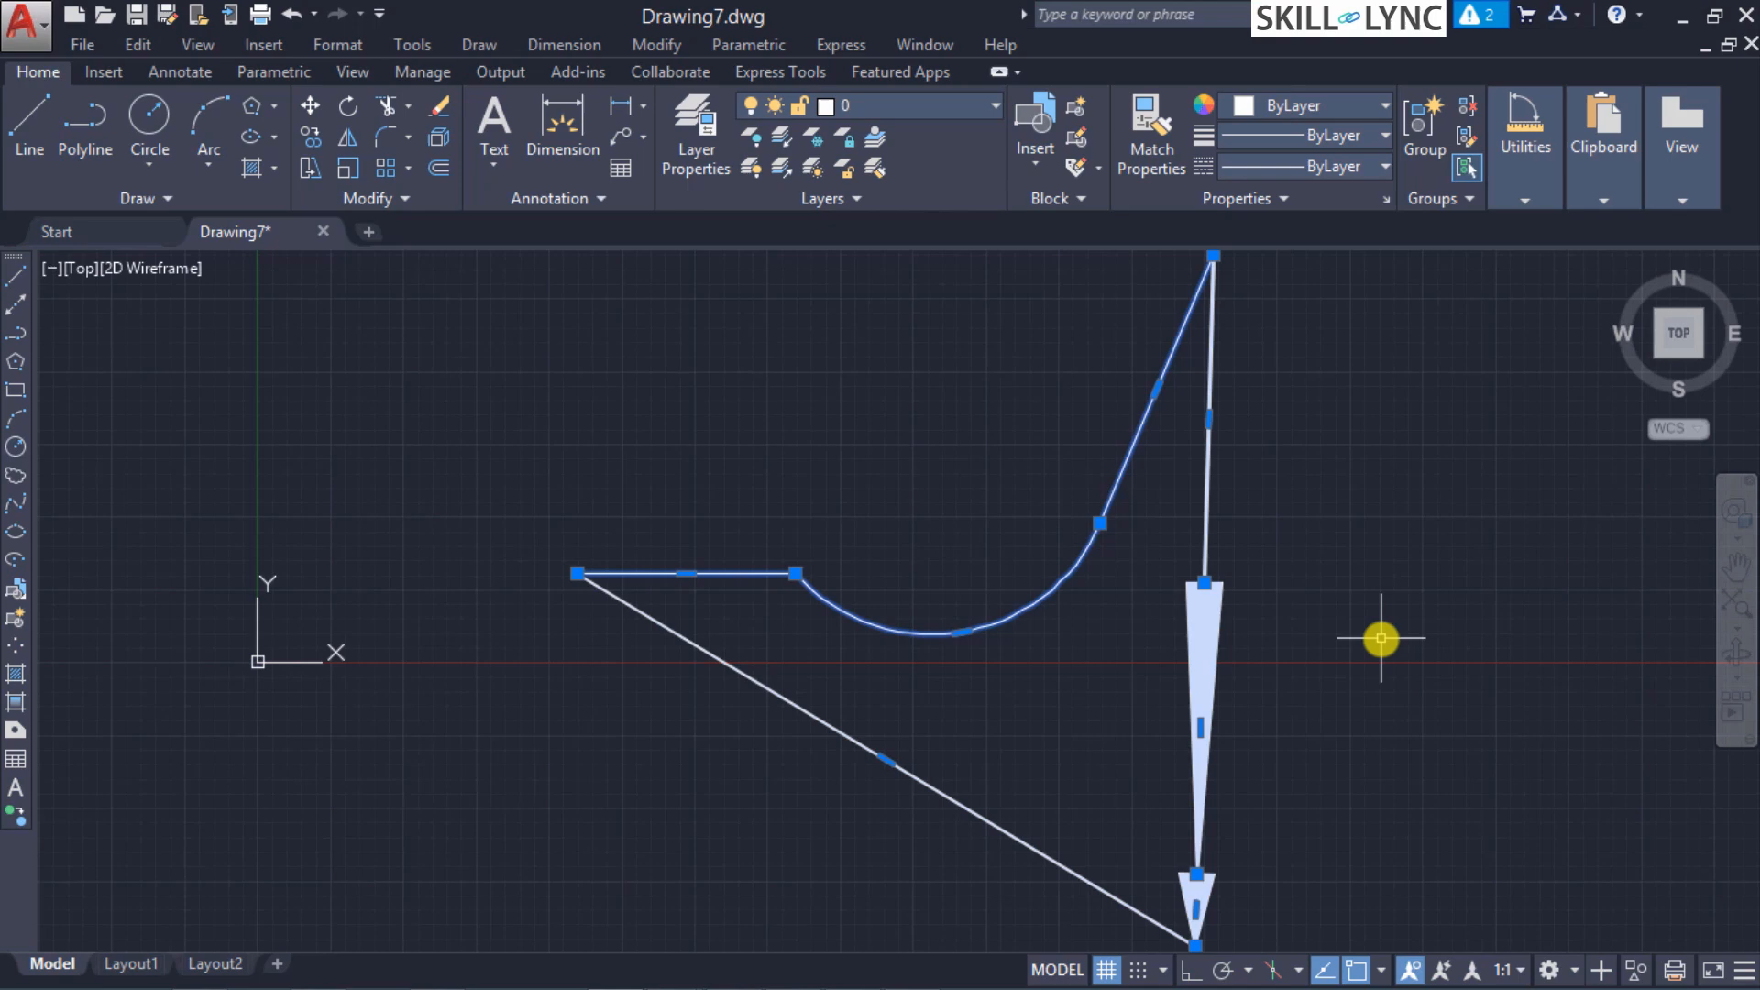
pyautogui.press('Escape')
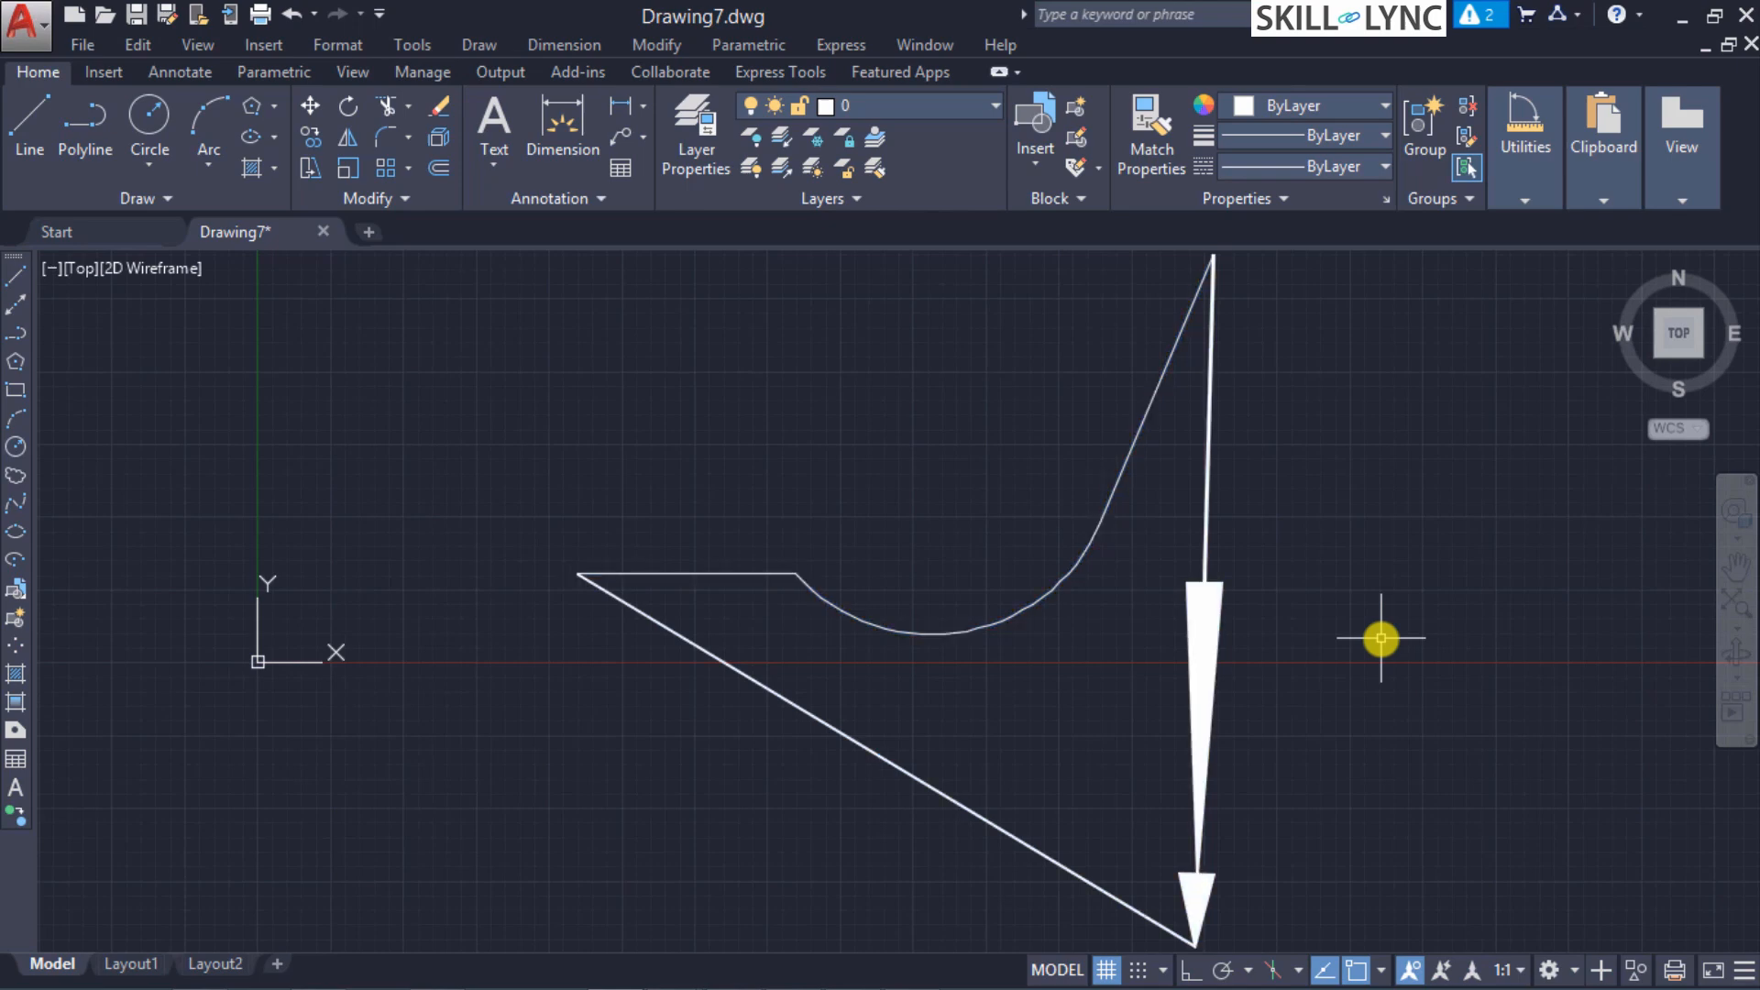
# Step: Run PEDIT with the Multiple option on the closed polyline, review the offered editing options, and cancel
pyautogui.write('pe')
pyautogui.press('Return')
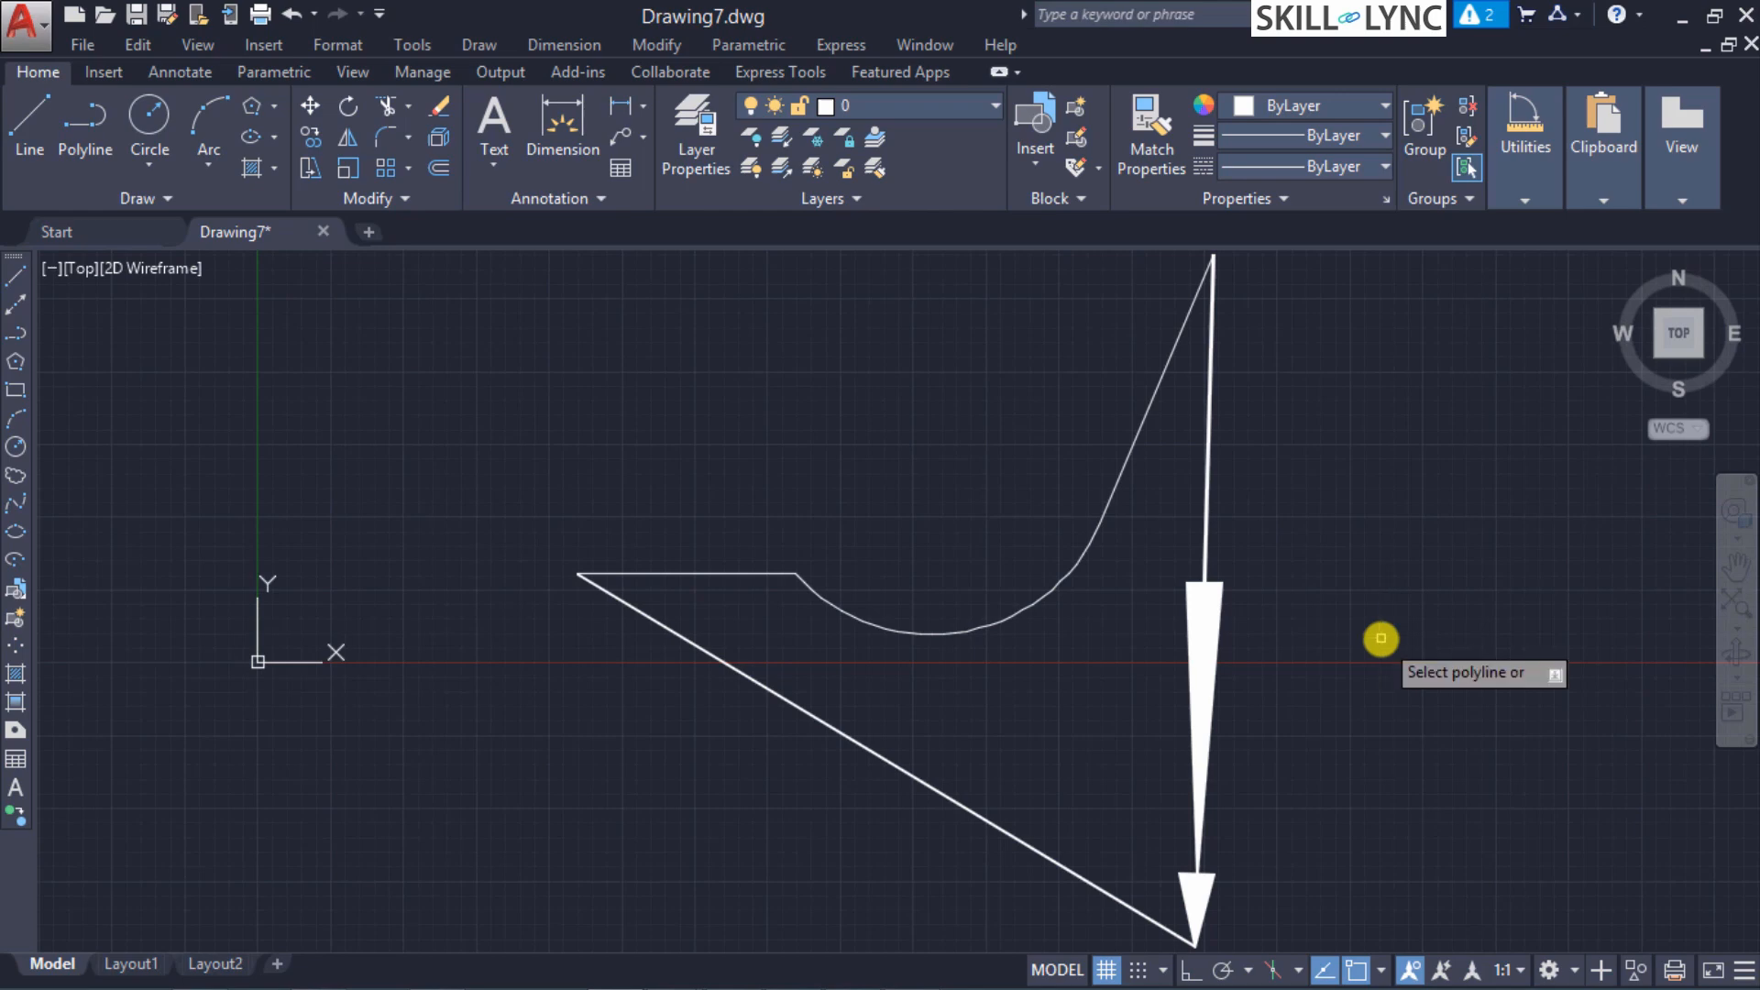
pyautogui.press('Down')
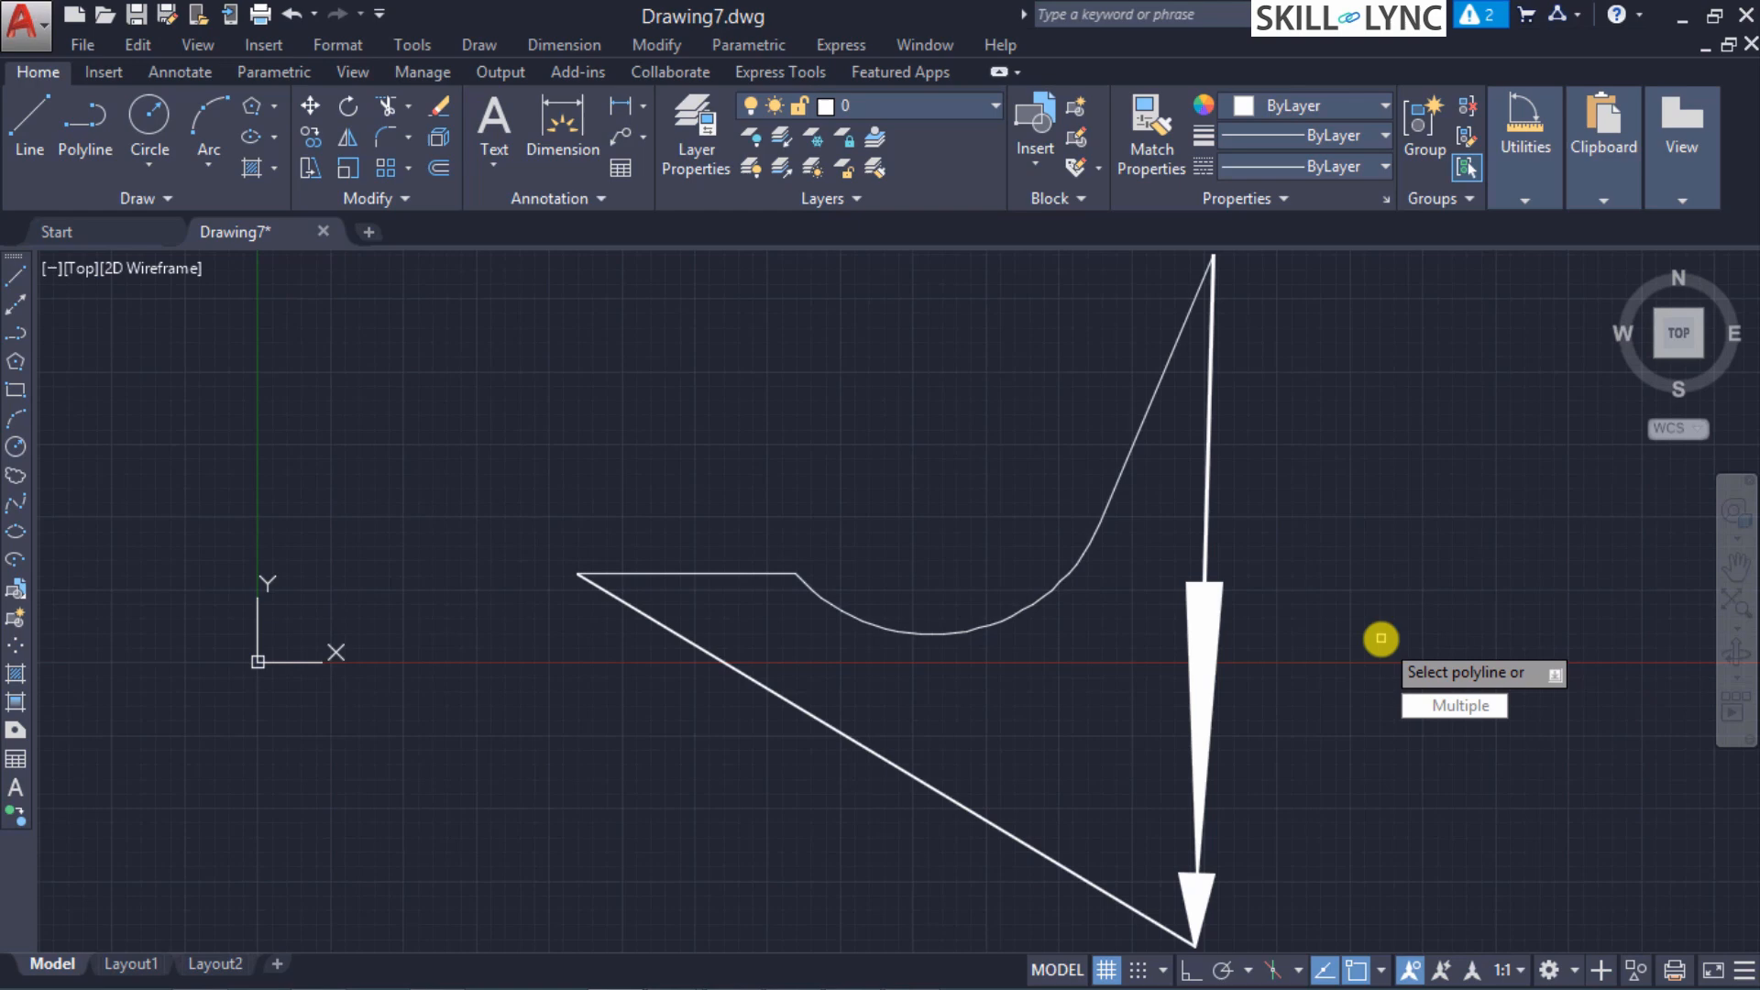
pyautogui.press('Down')
pyautogui.press('Return')
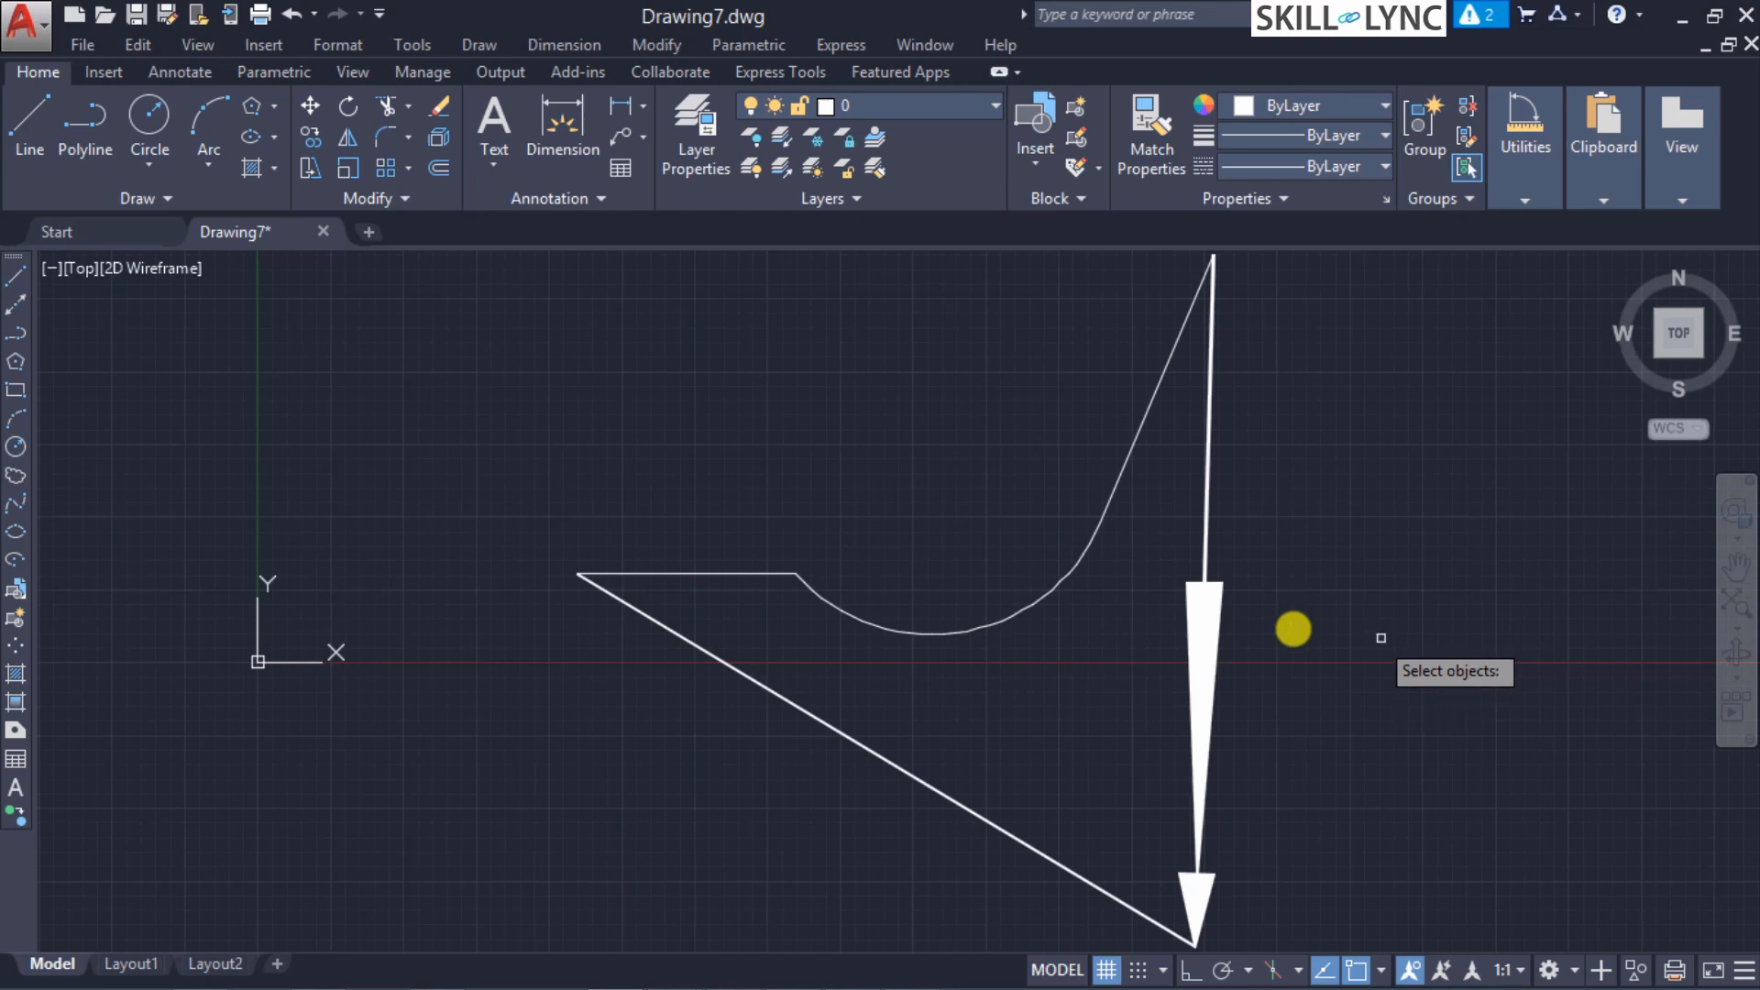
pyautogui.click(1212, 652)
pyautogui.click(1203, 570)
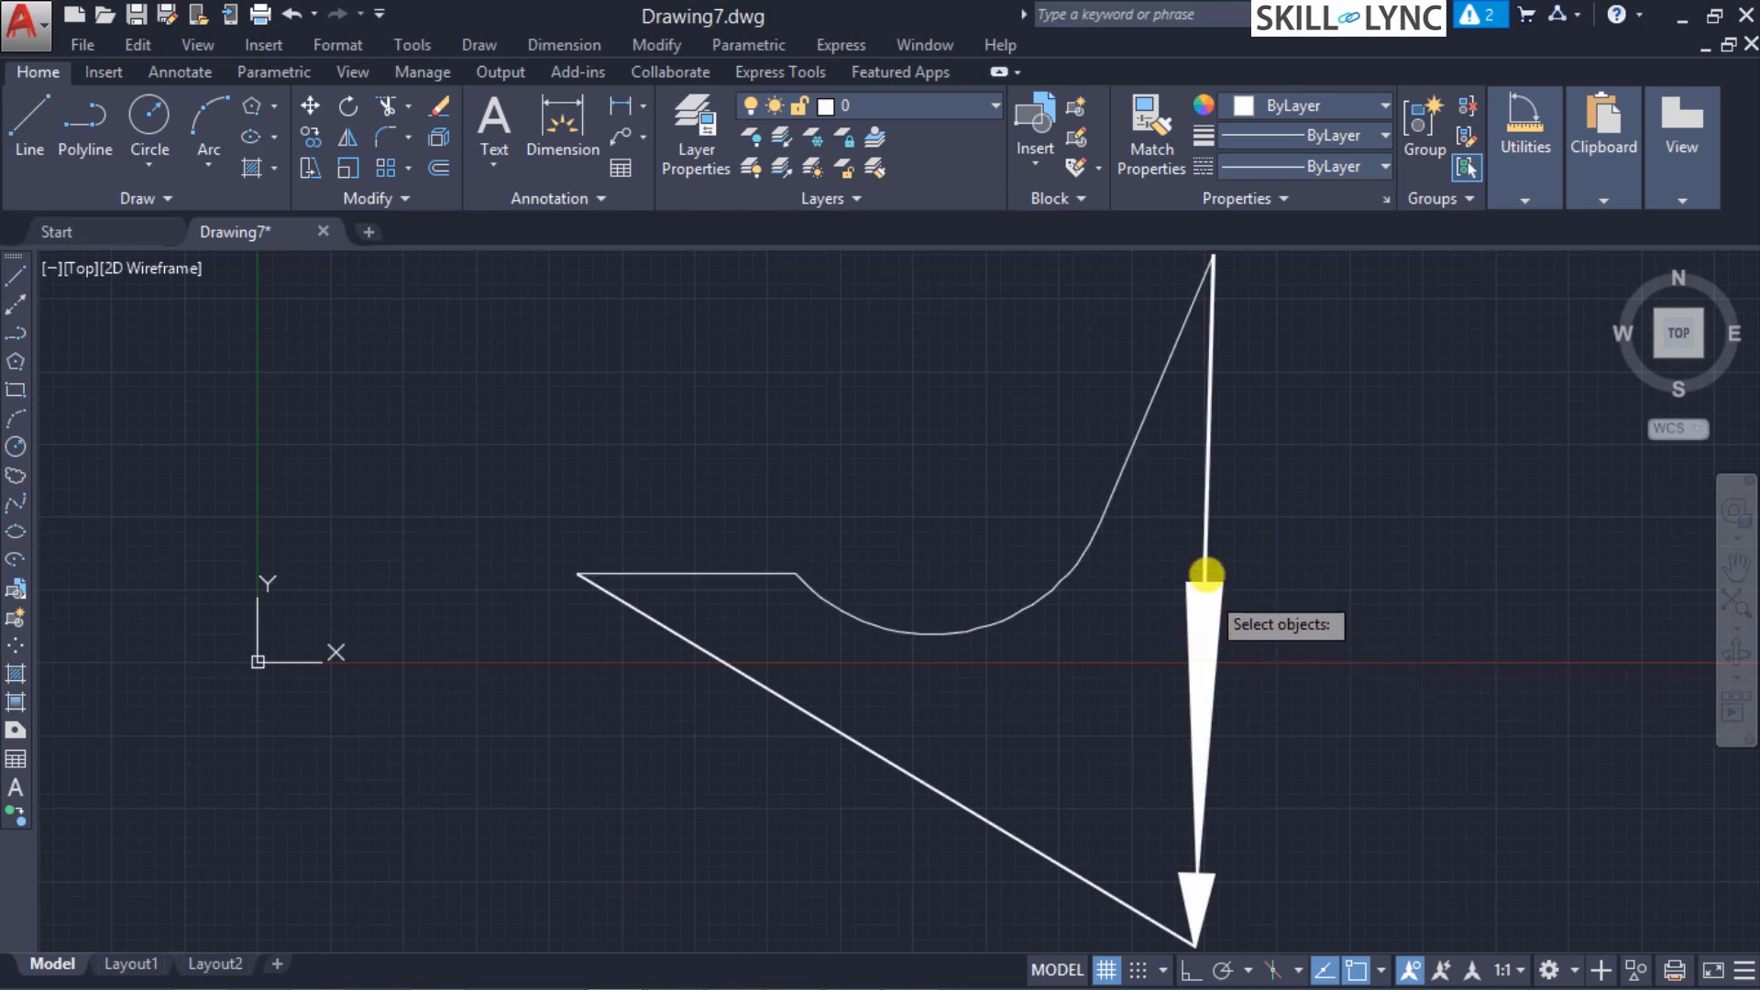
pyautogui.click(1203, 541)
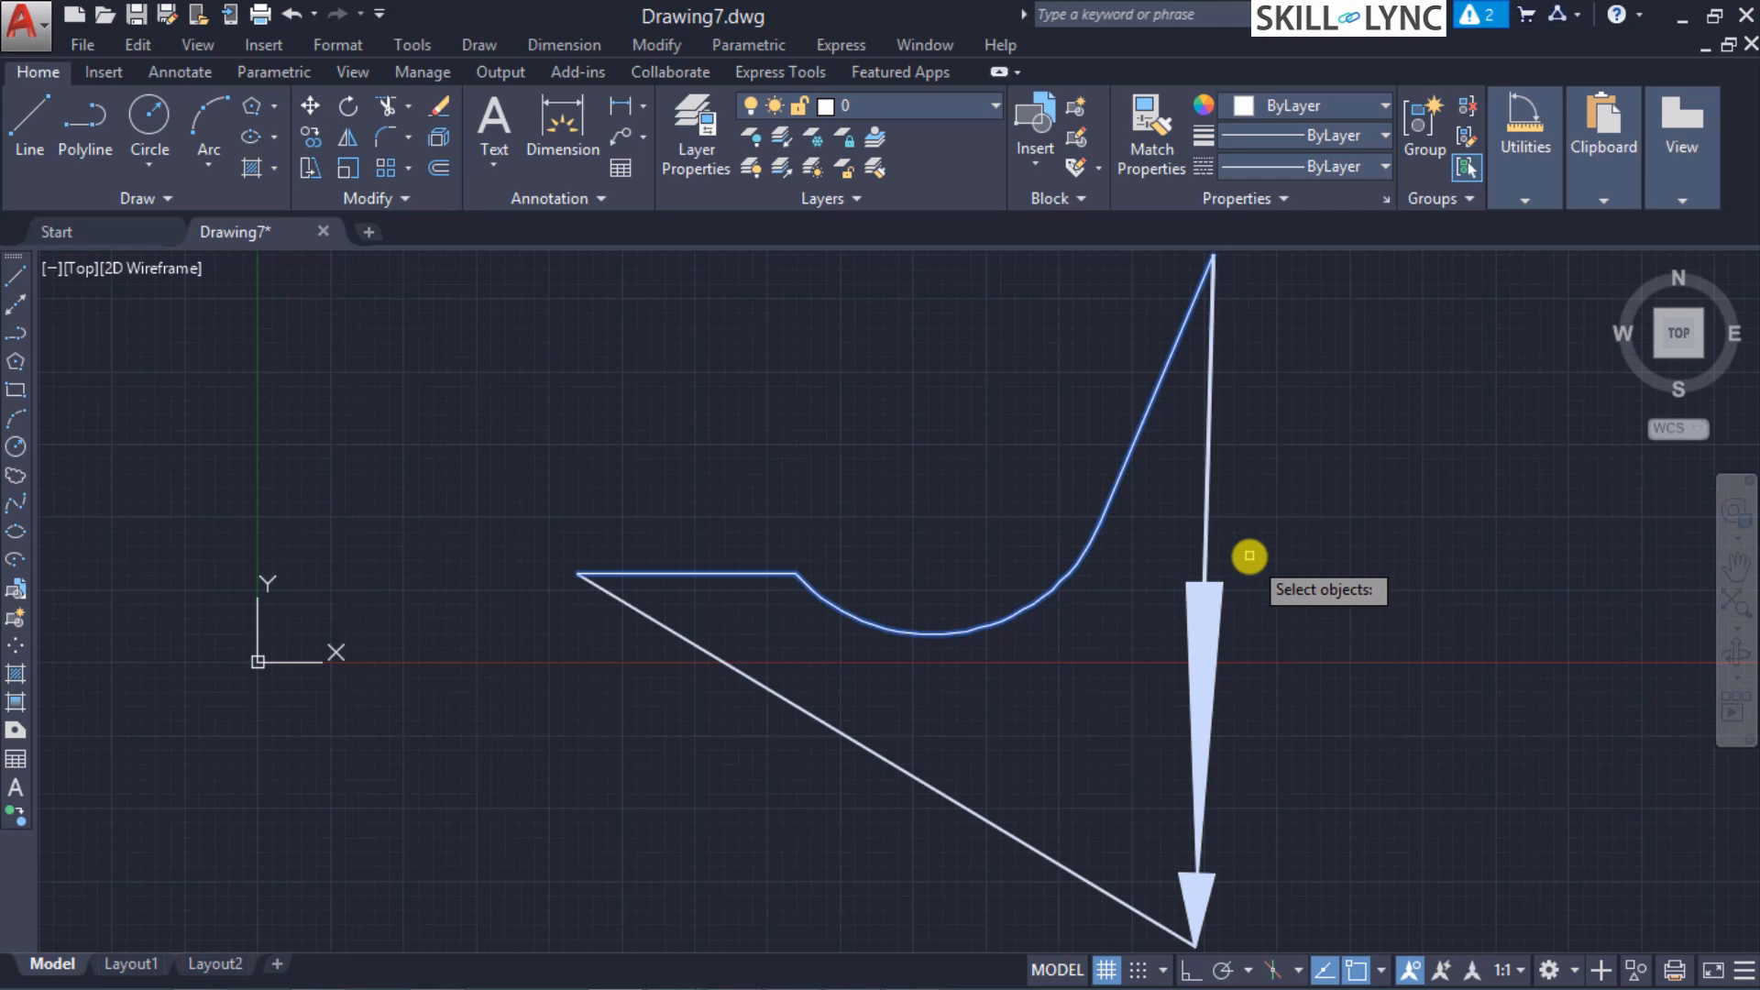
pyautogui.press('Return')
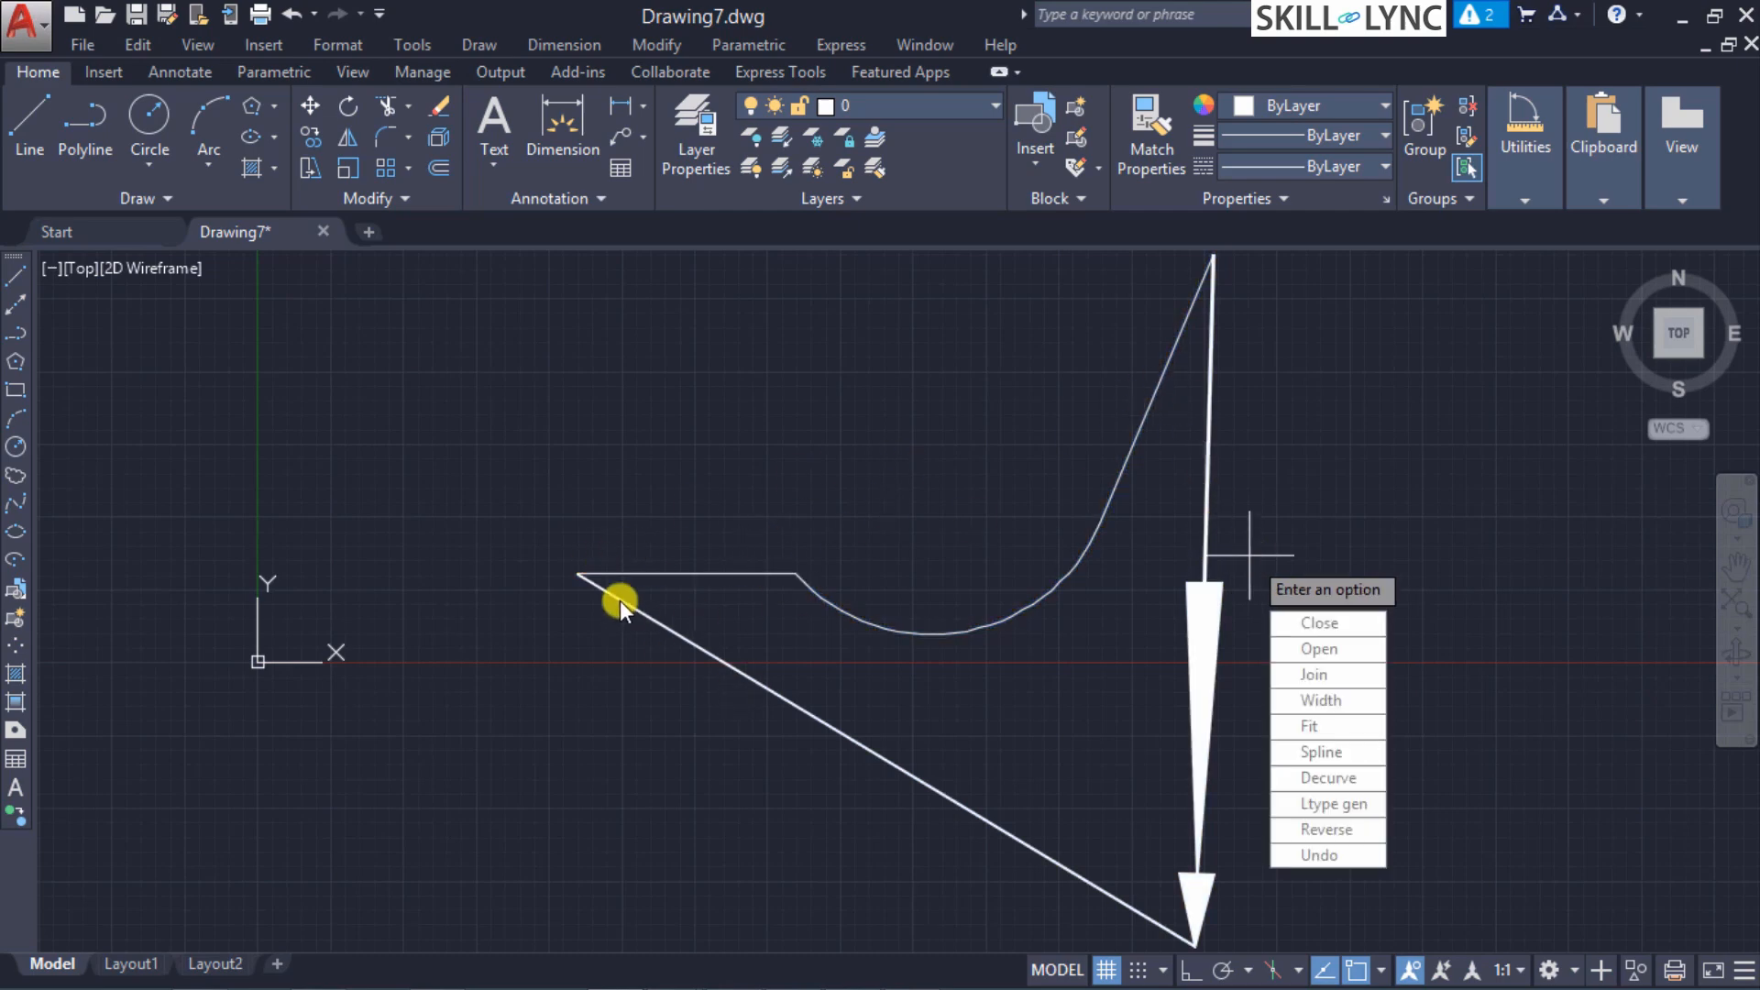
pyautogui.press('Escape')
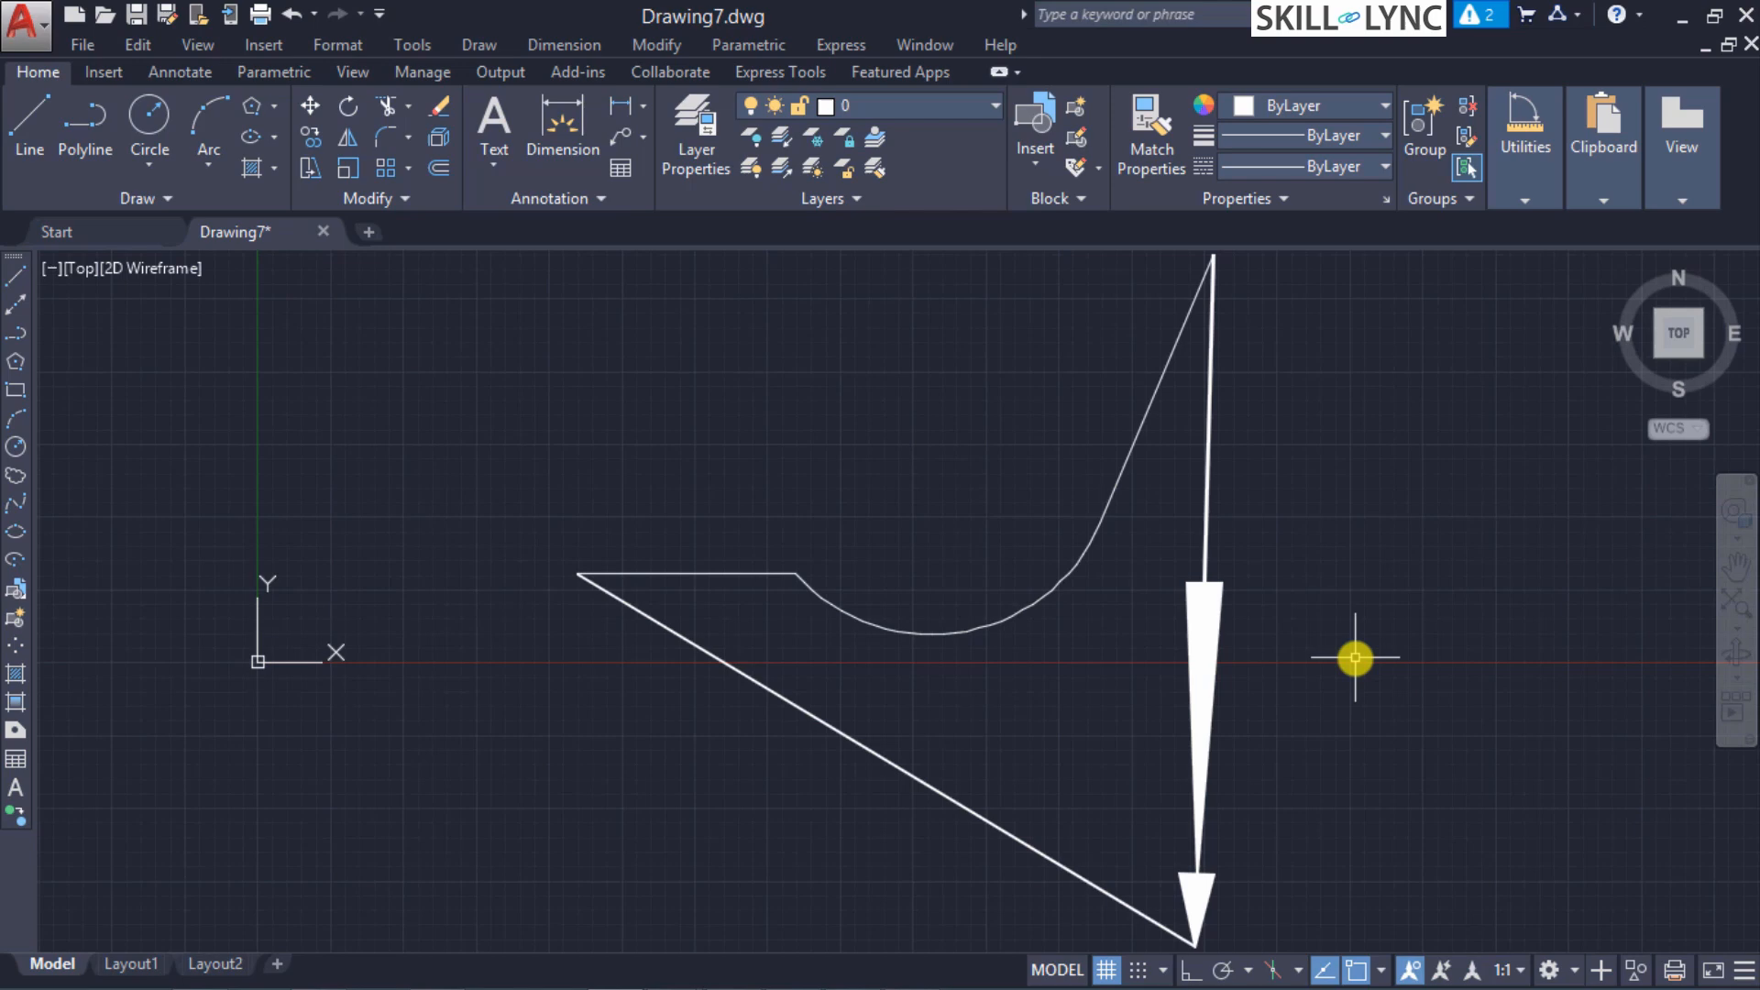
# Step: Run PEDIT on the closed polyline as a single object, examine options such as Edit vertex, and cancel
pyautogui.write('pedit')
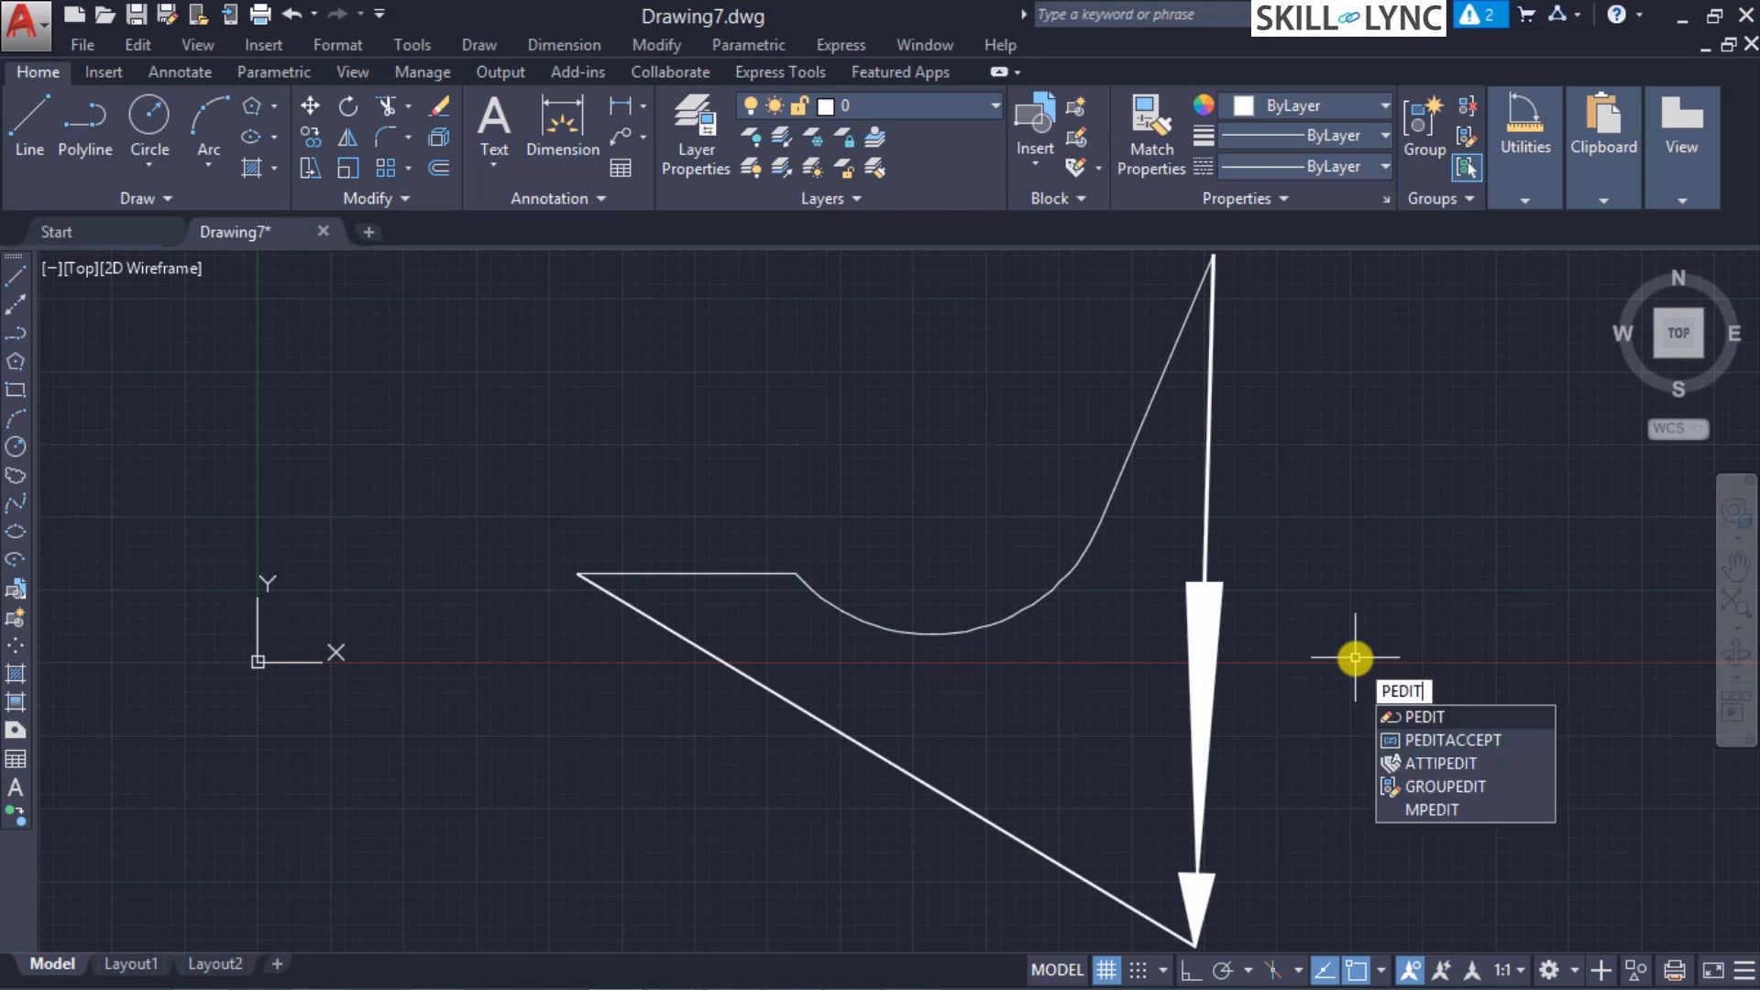
pyautogui.press('Return')
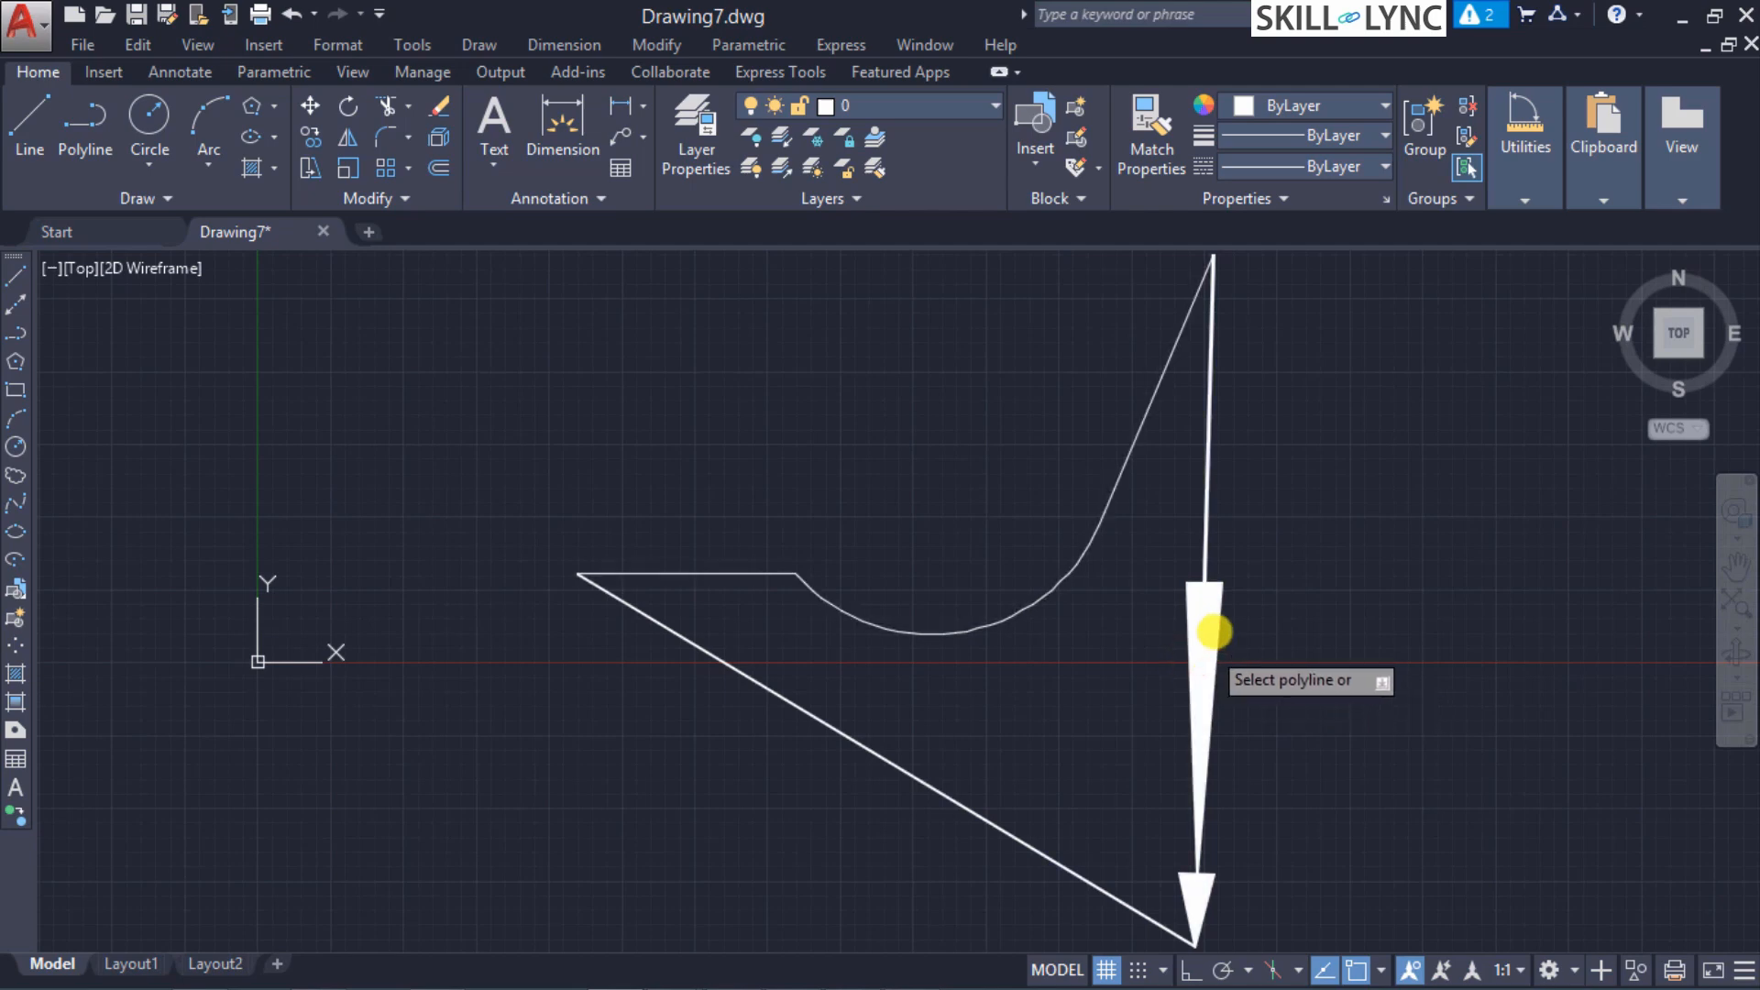
pyautogui.click(1207, 547)
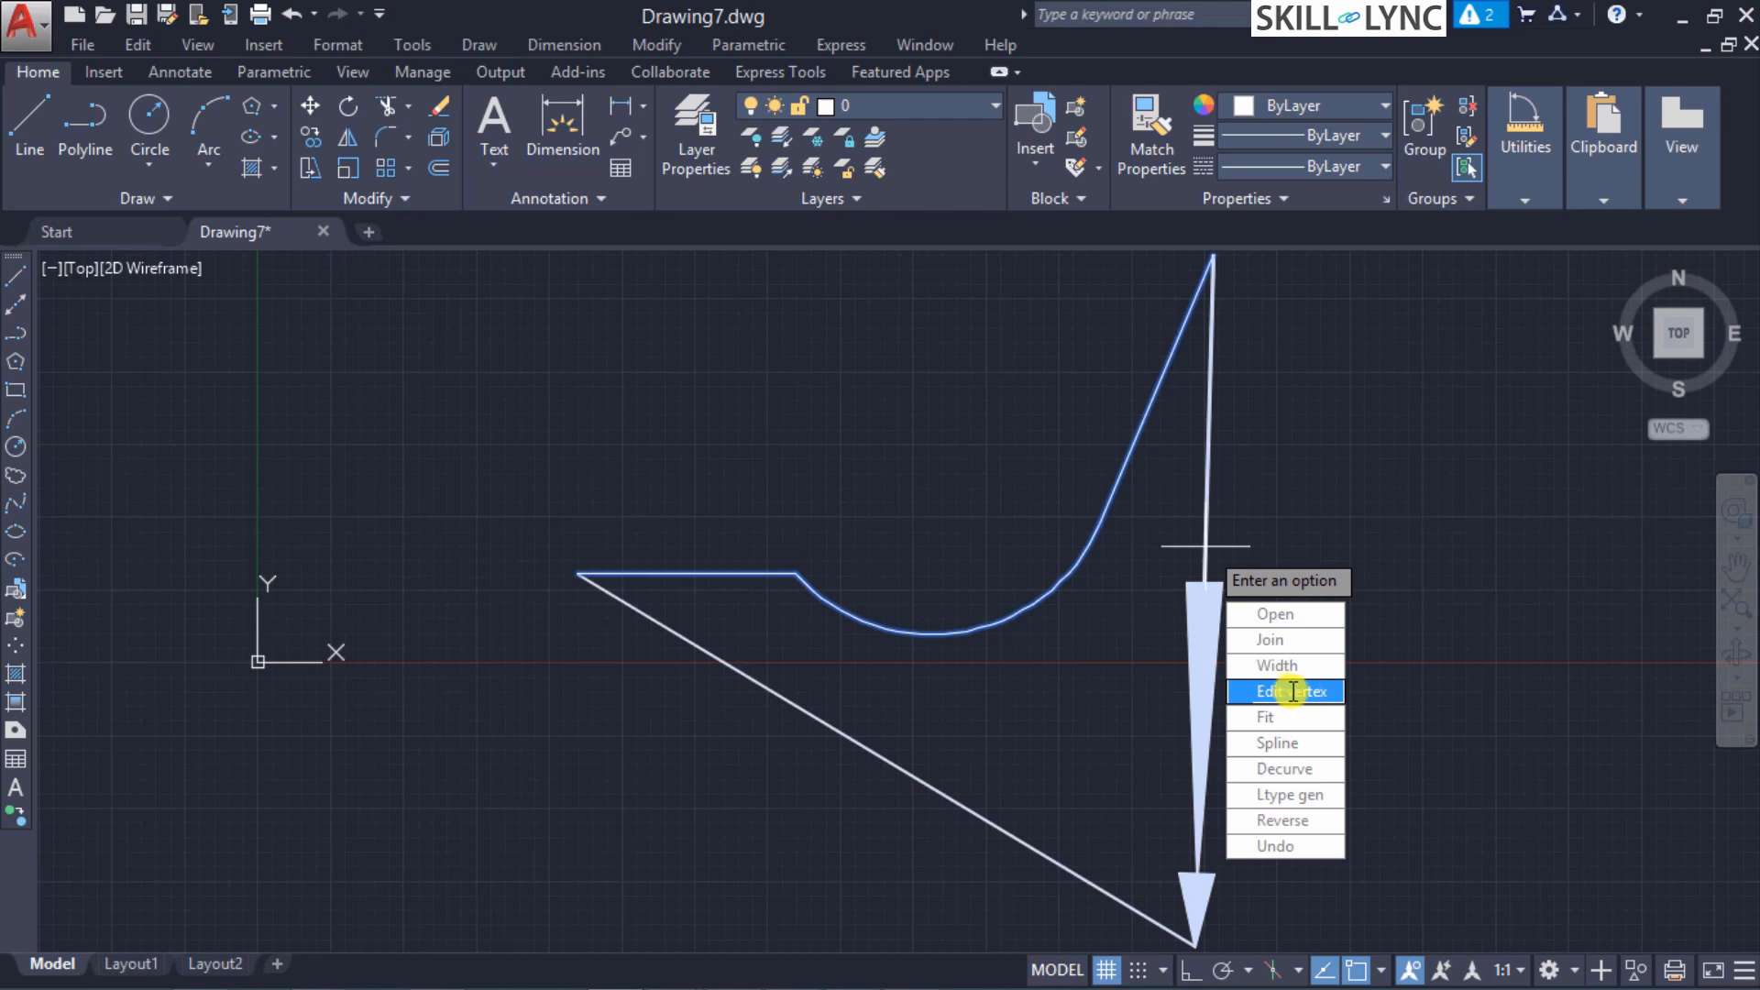
pyautogui.press('Escape')
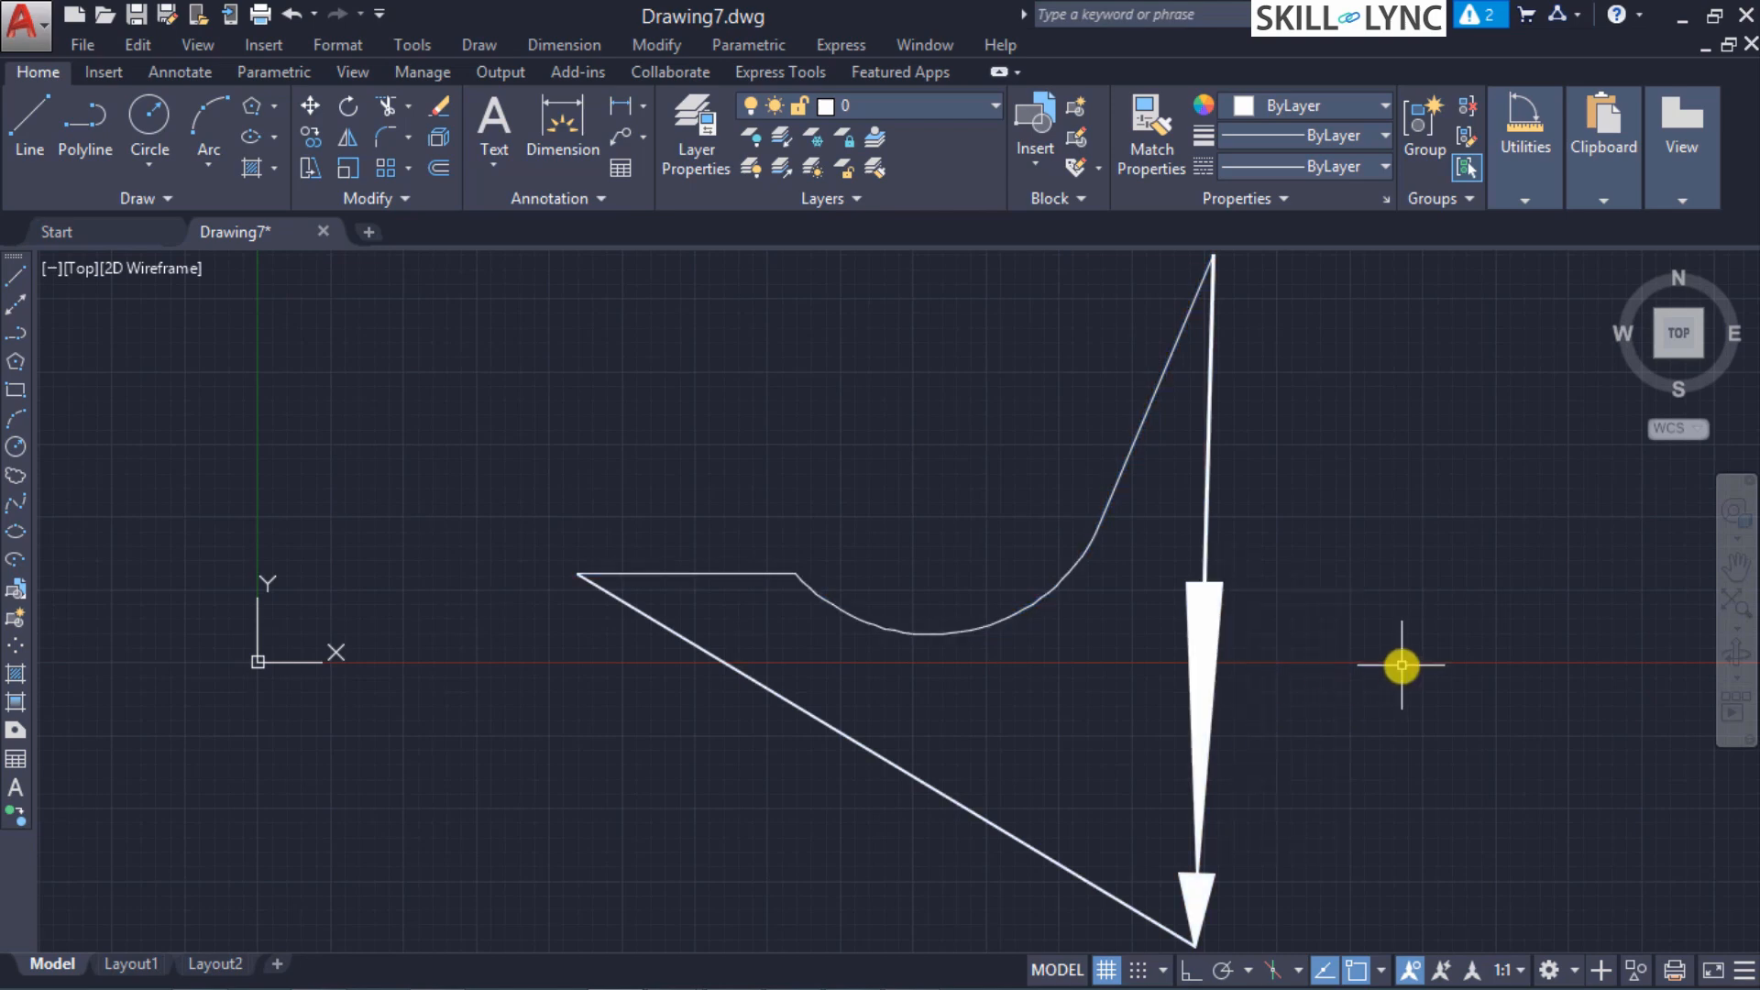
# Step: Bring up PEDIT's Multiple option list for the closed polyline again to compare it with the single-object options, and cancel
pyautogui.write('pedit')
pyautogui.press('Return')
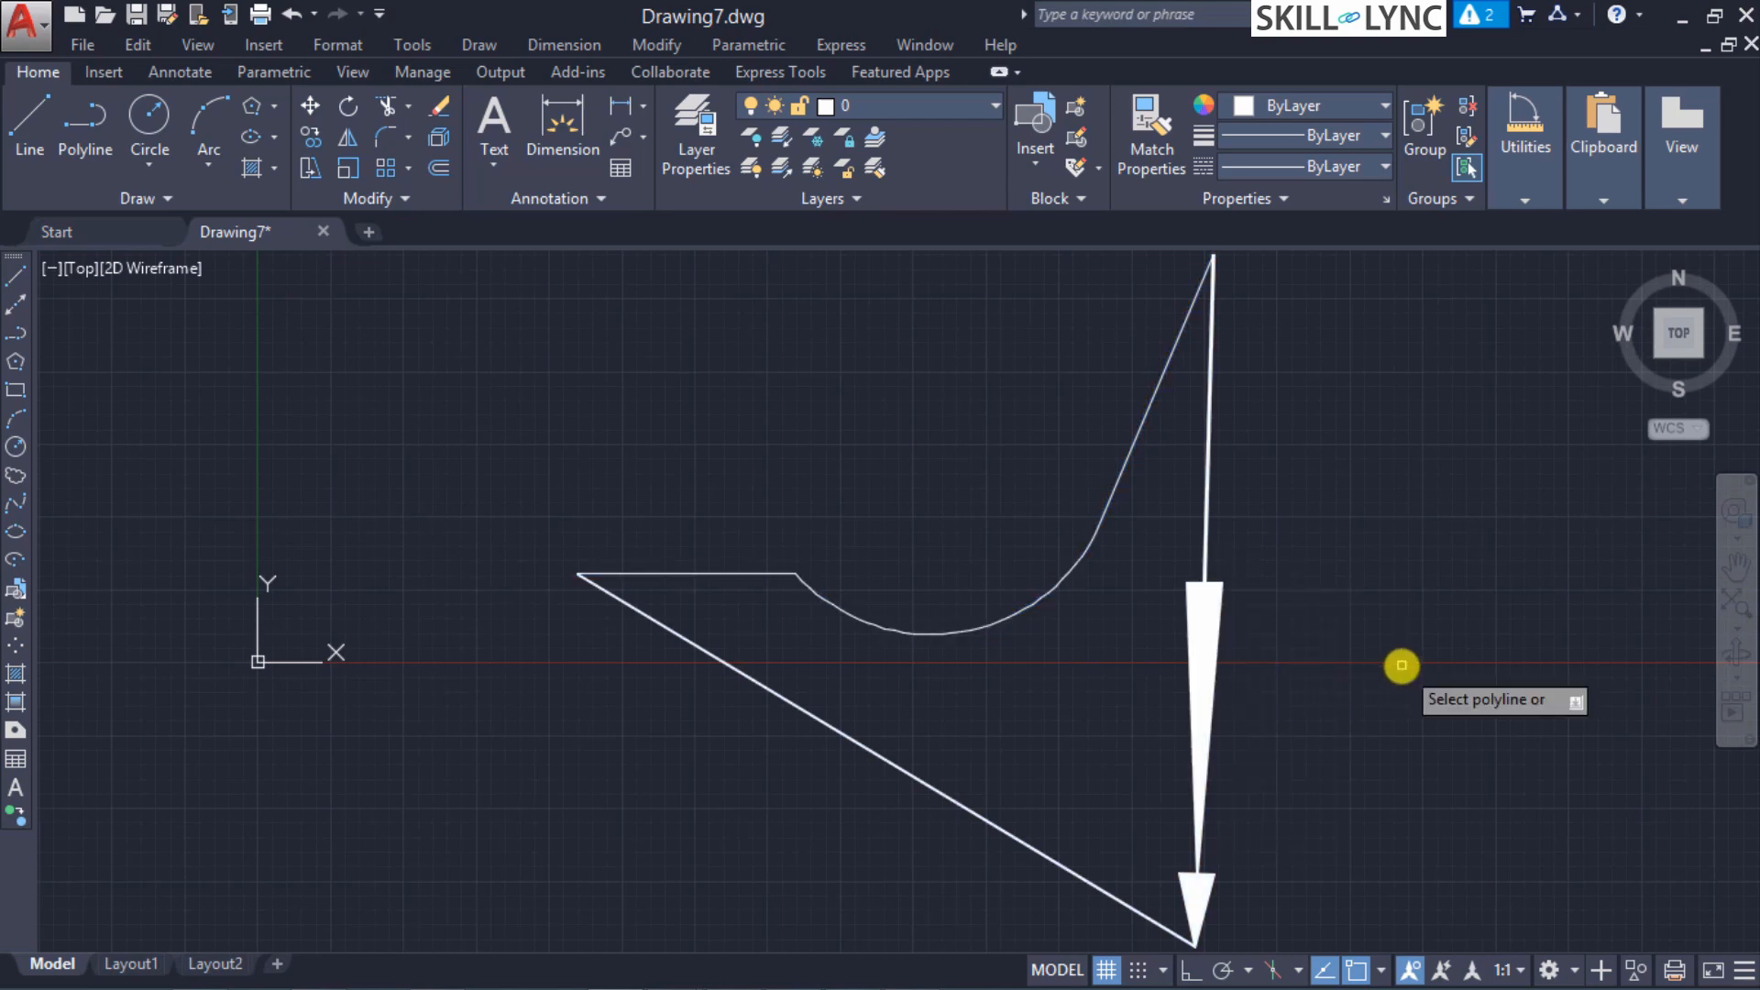
pyautogui.write('m')
pyautogui.press('Return')
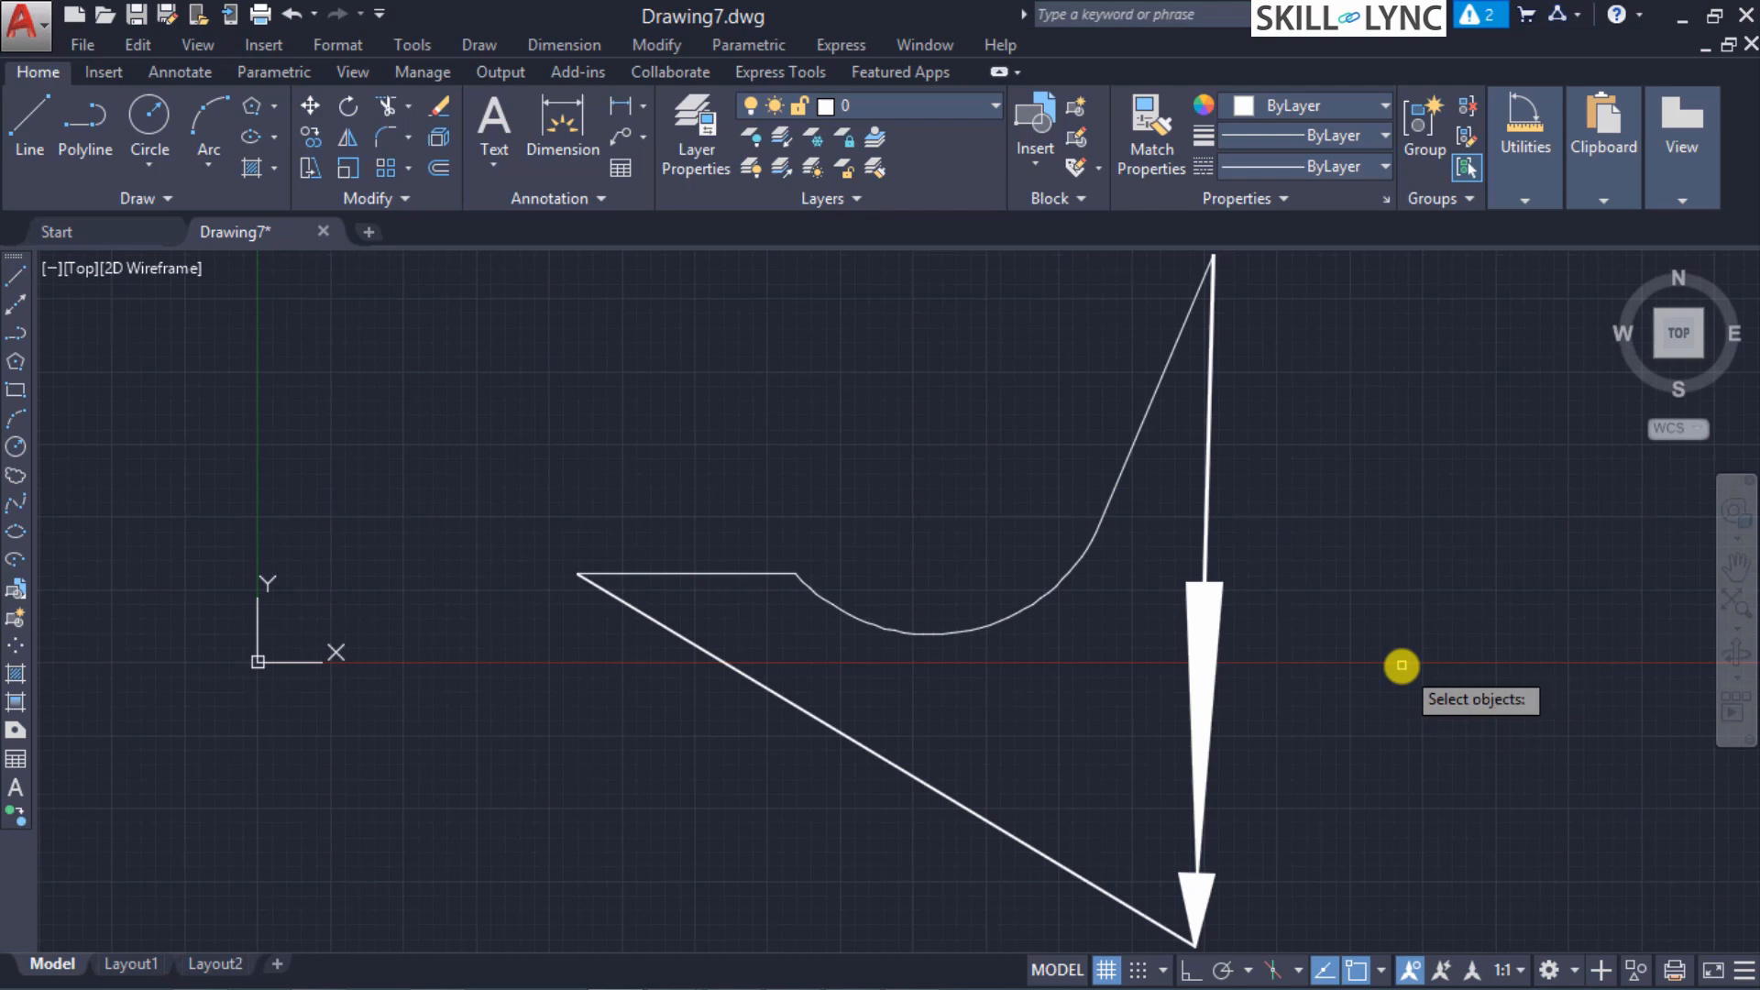
pyautogui.click(1203, 510)
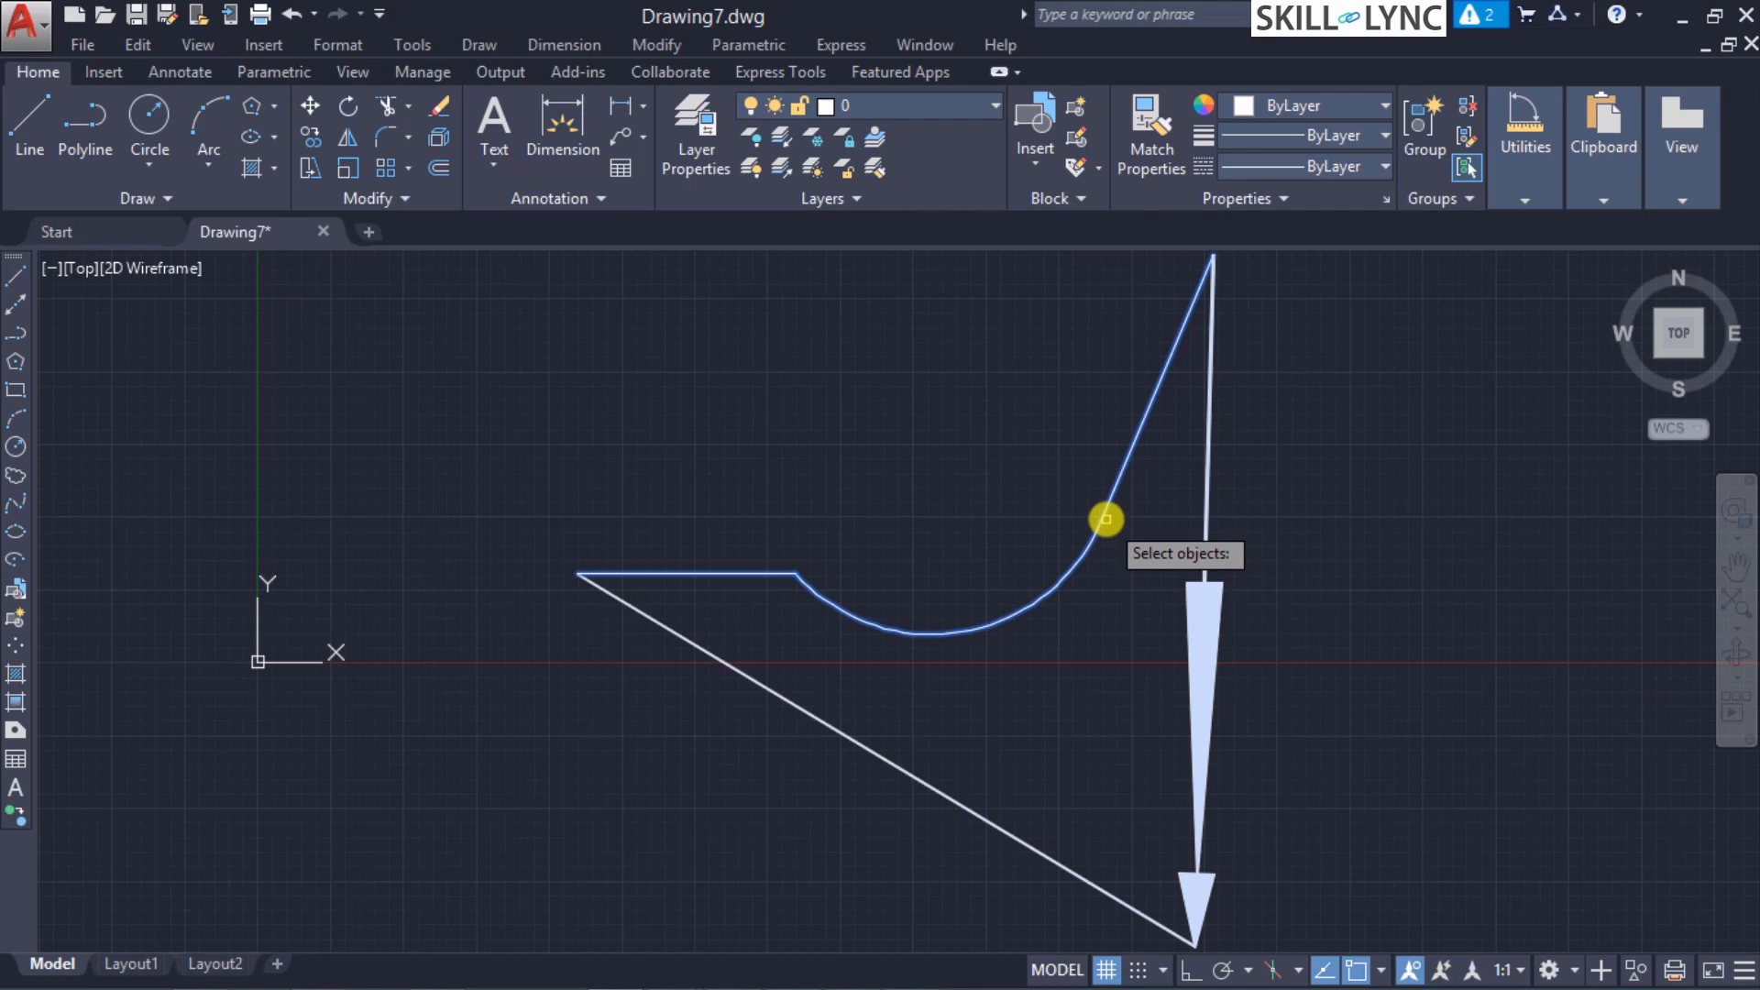
pyautogui.press('Return')
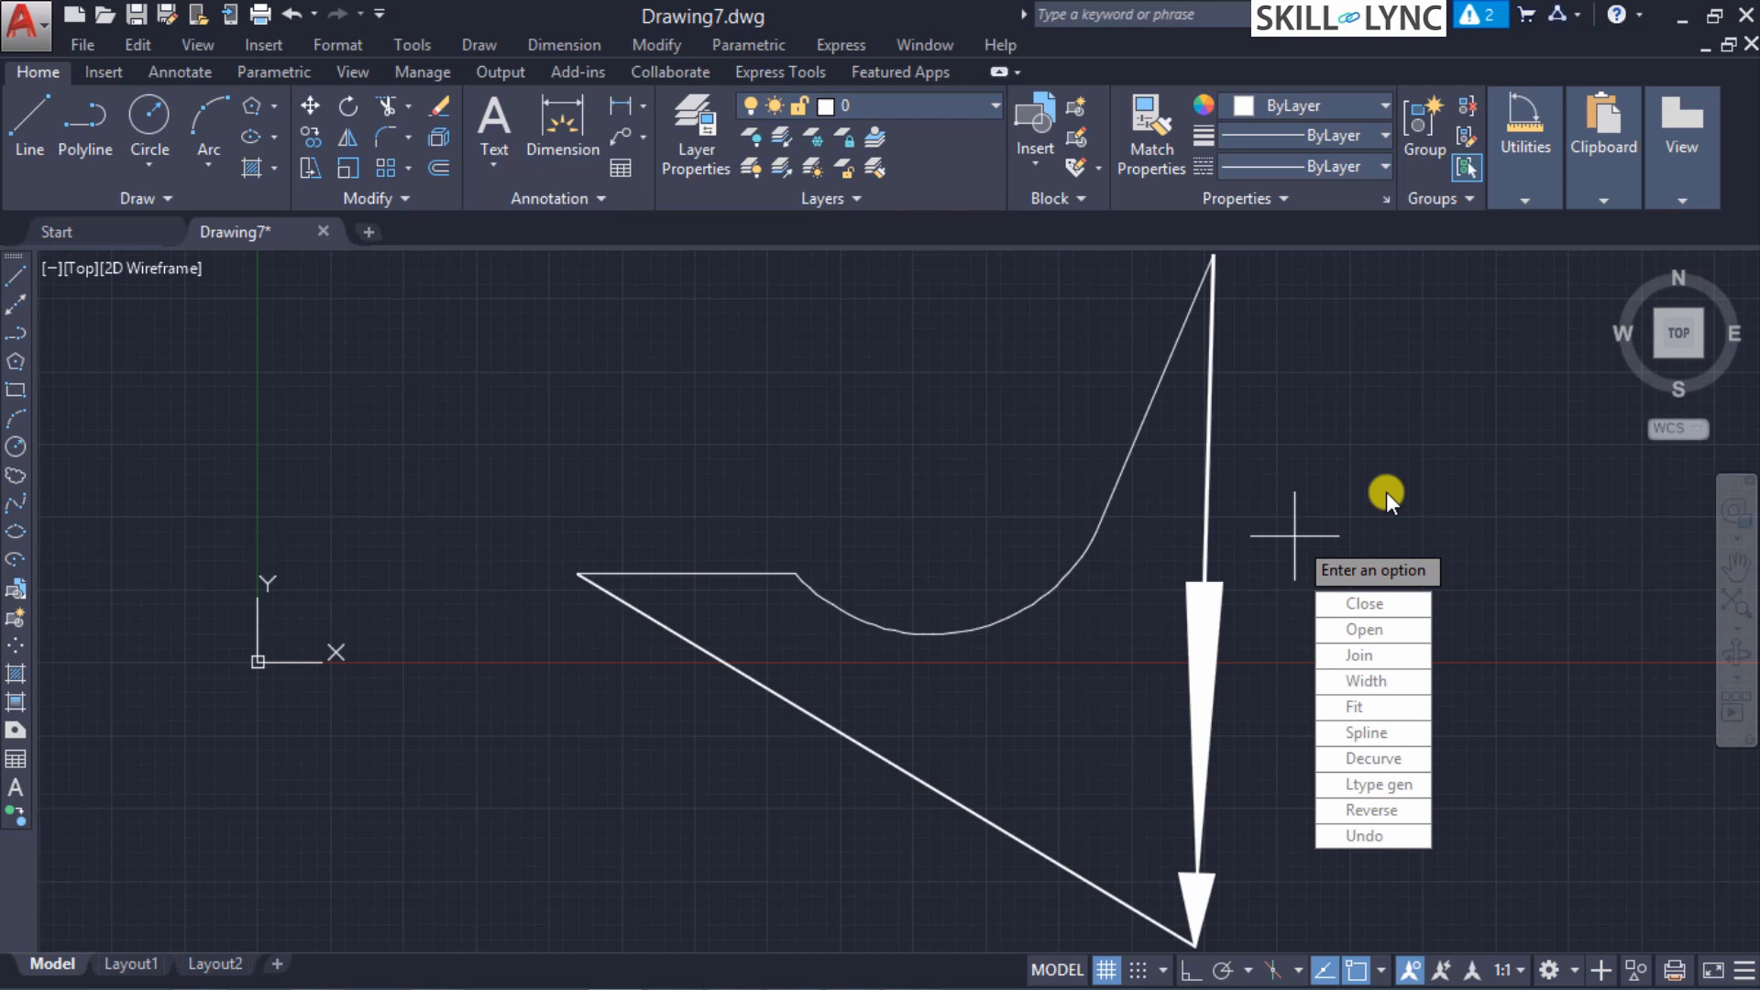
pyautogui.press('Escape')
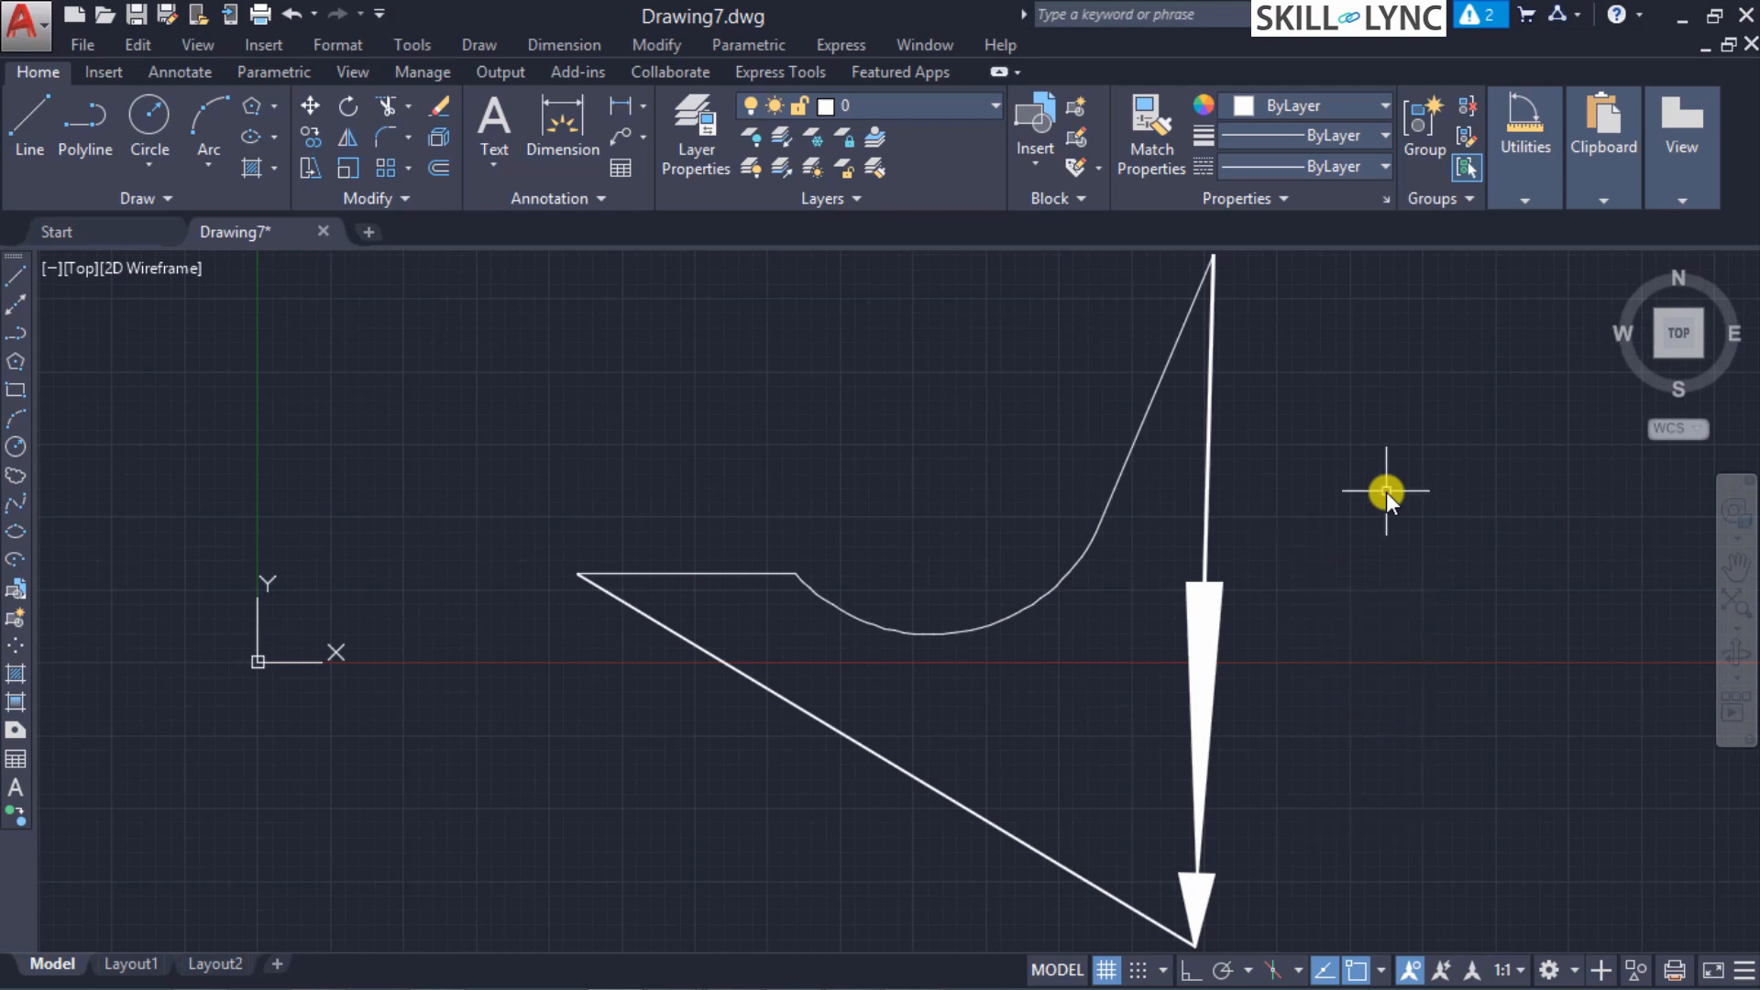
# Step: Open and re-close the closed polyline with PEDIT, try its Join option, and leave the command
pyautogui.write('PEDIT')
pyautogui.press('Return')
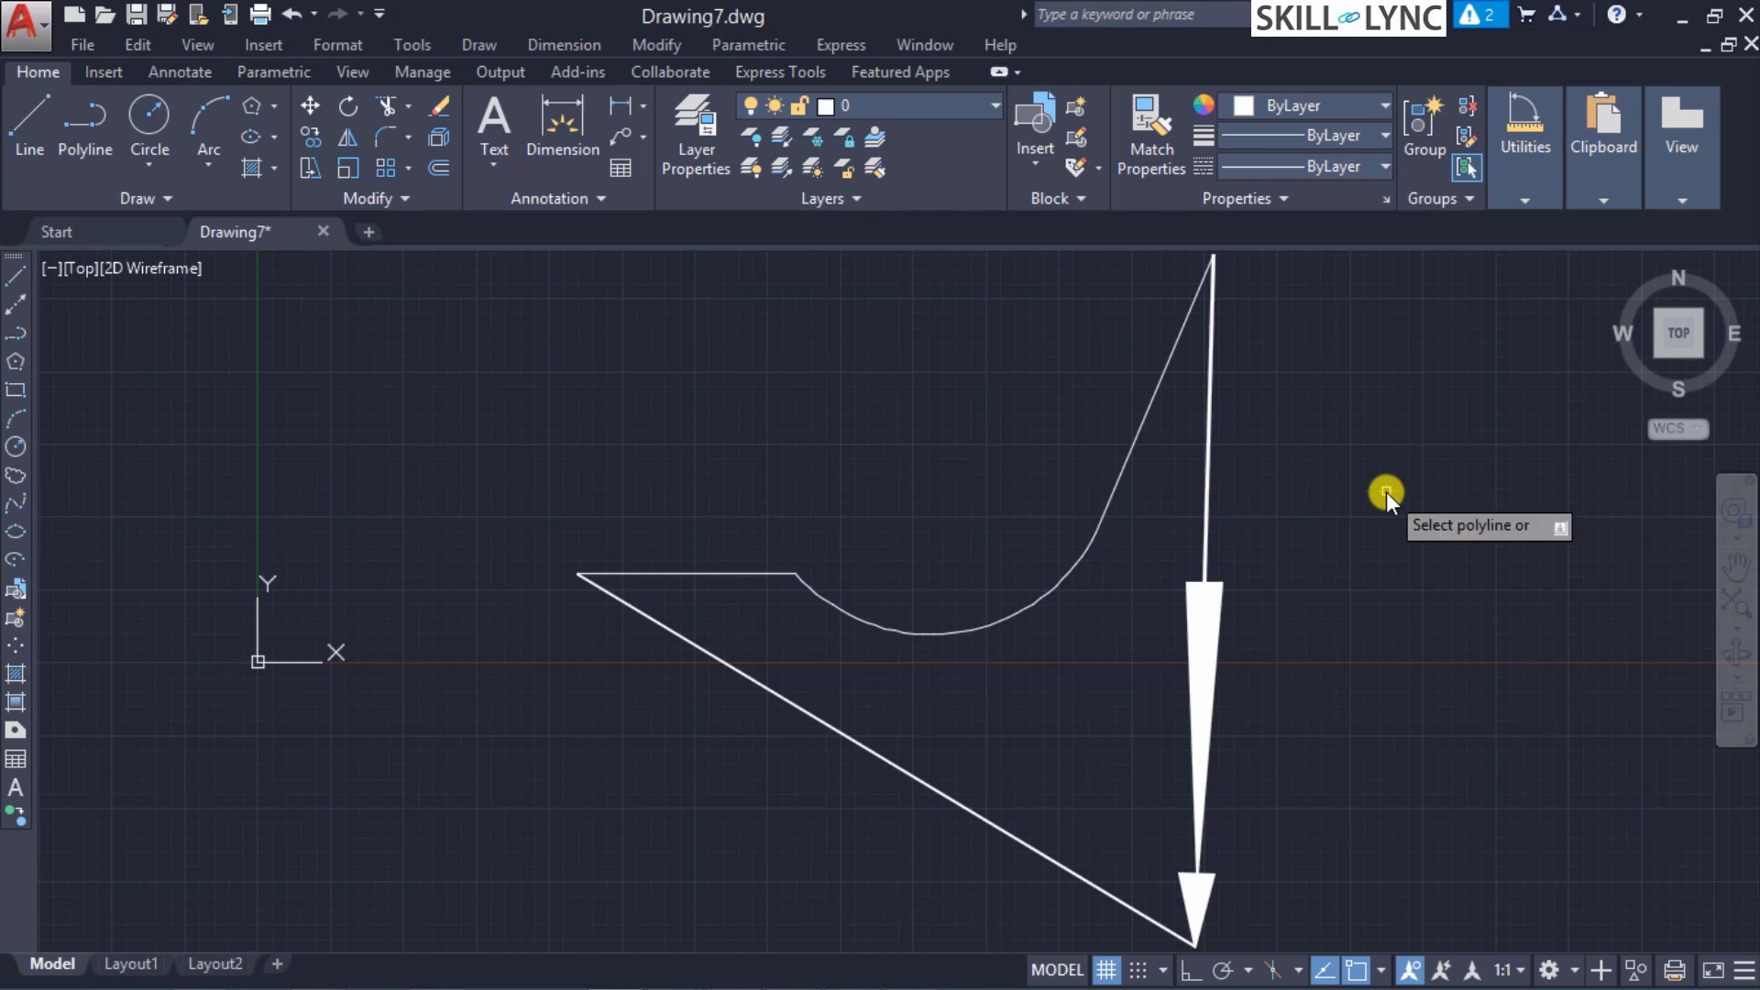
pyautogui.click(1206, 464)
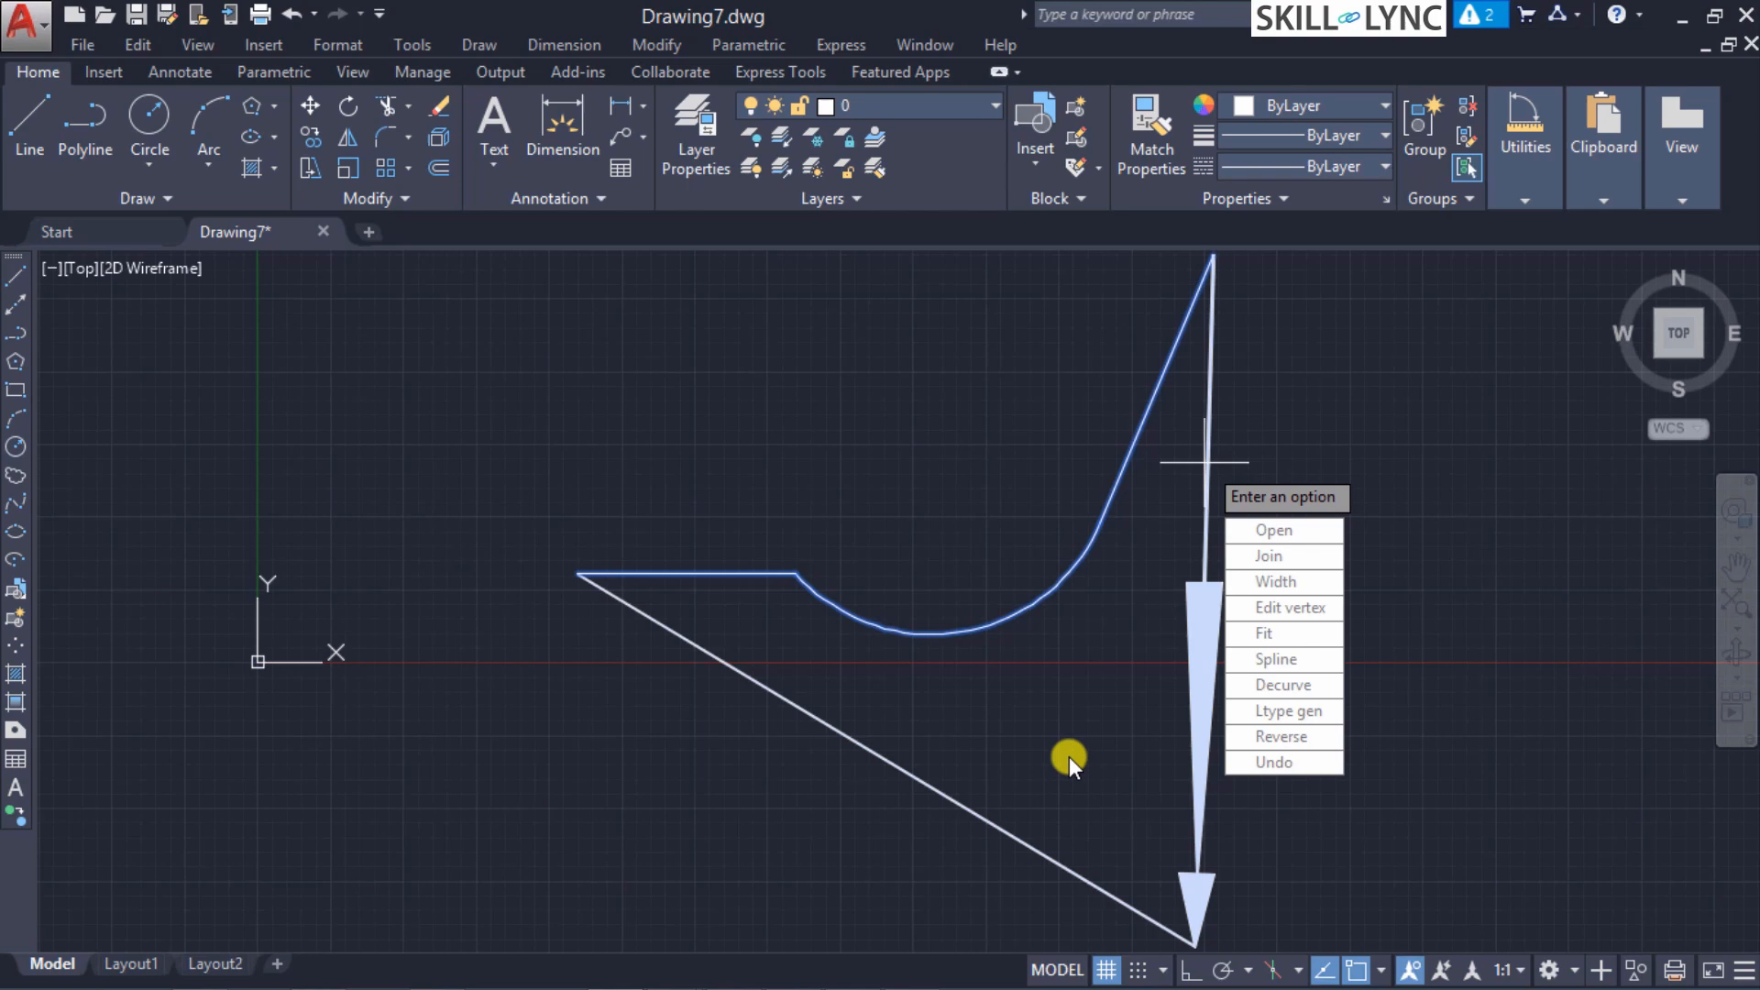
pyautogui.click(1269, 532)
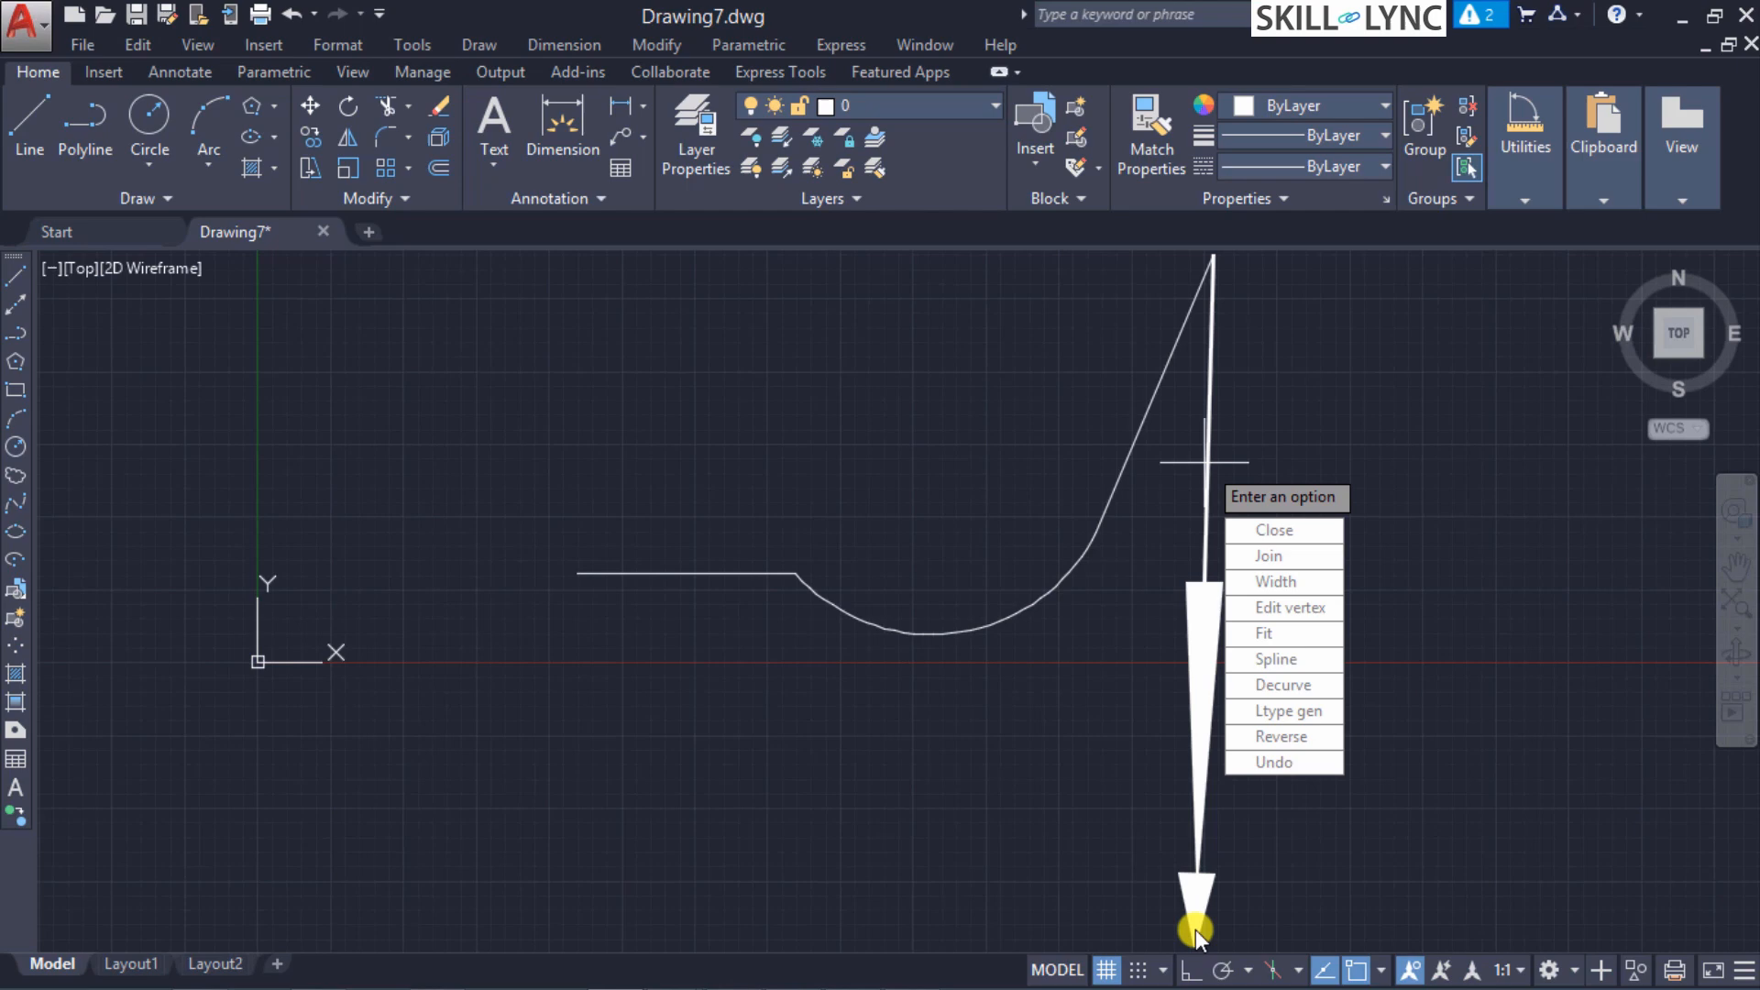
pyautogui.click(1259, 536)
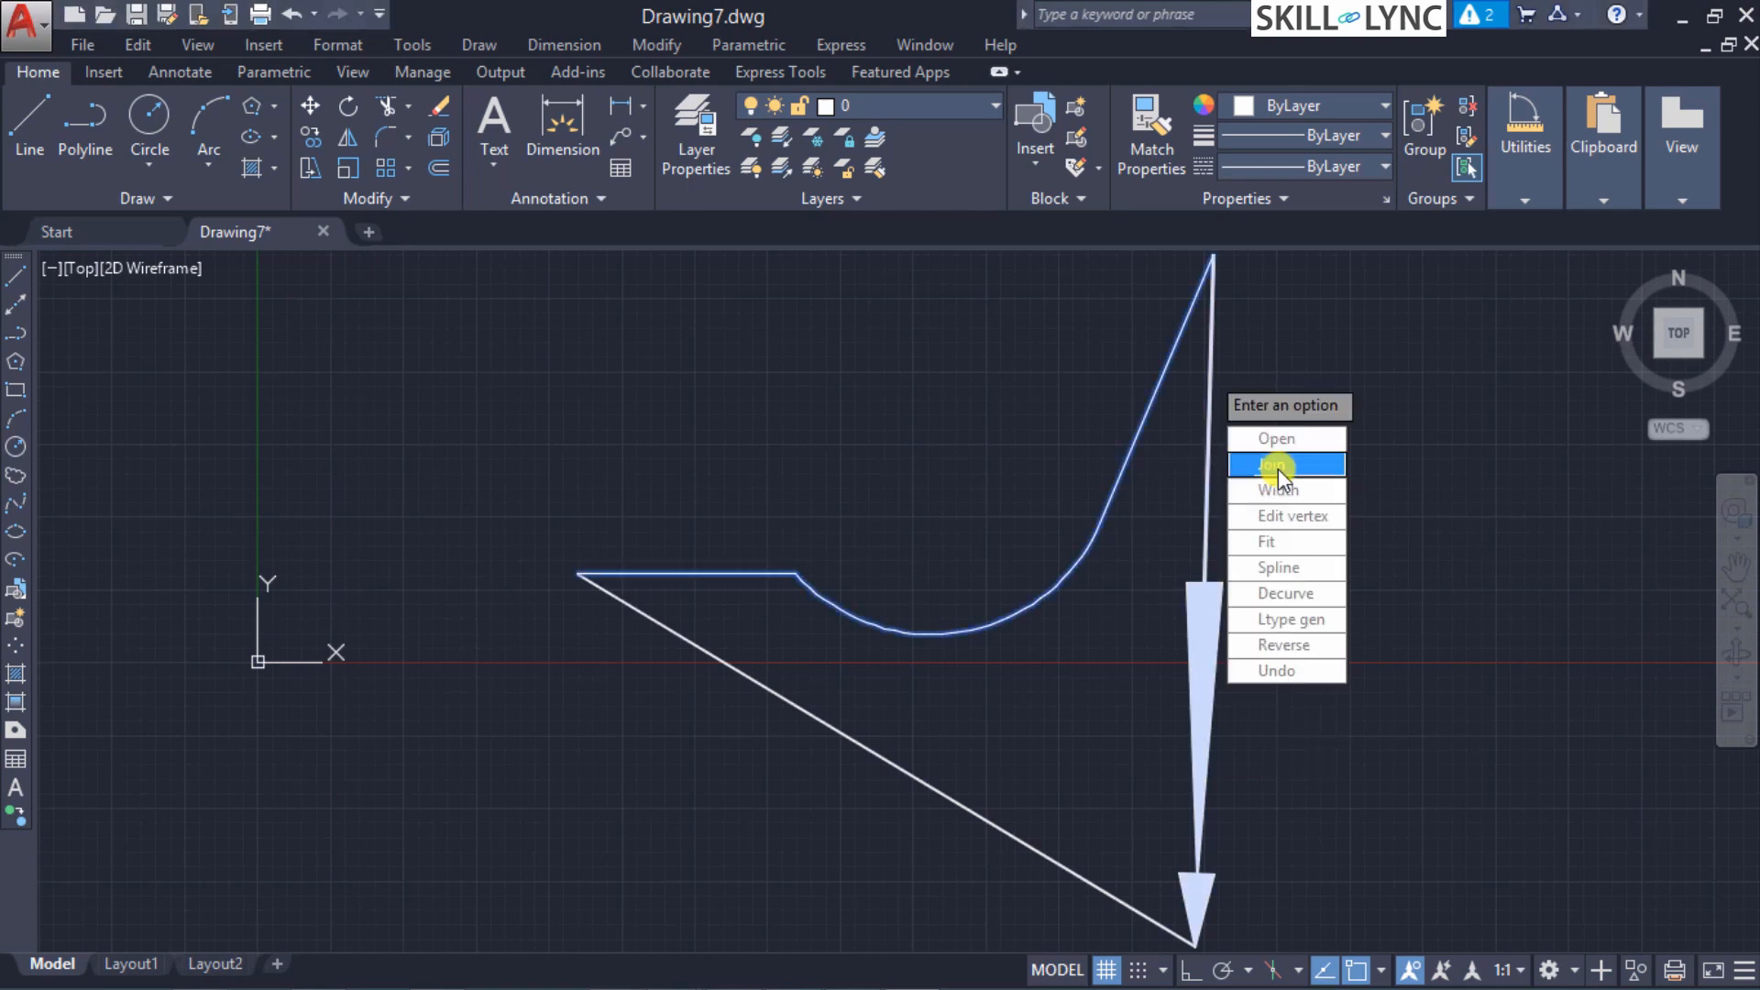
pyautogui.click(1278, 467)
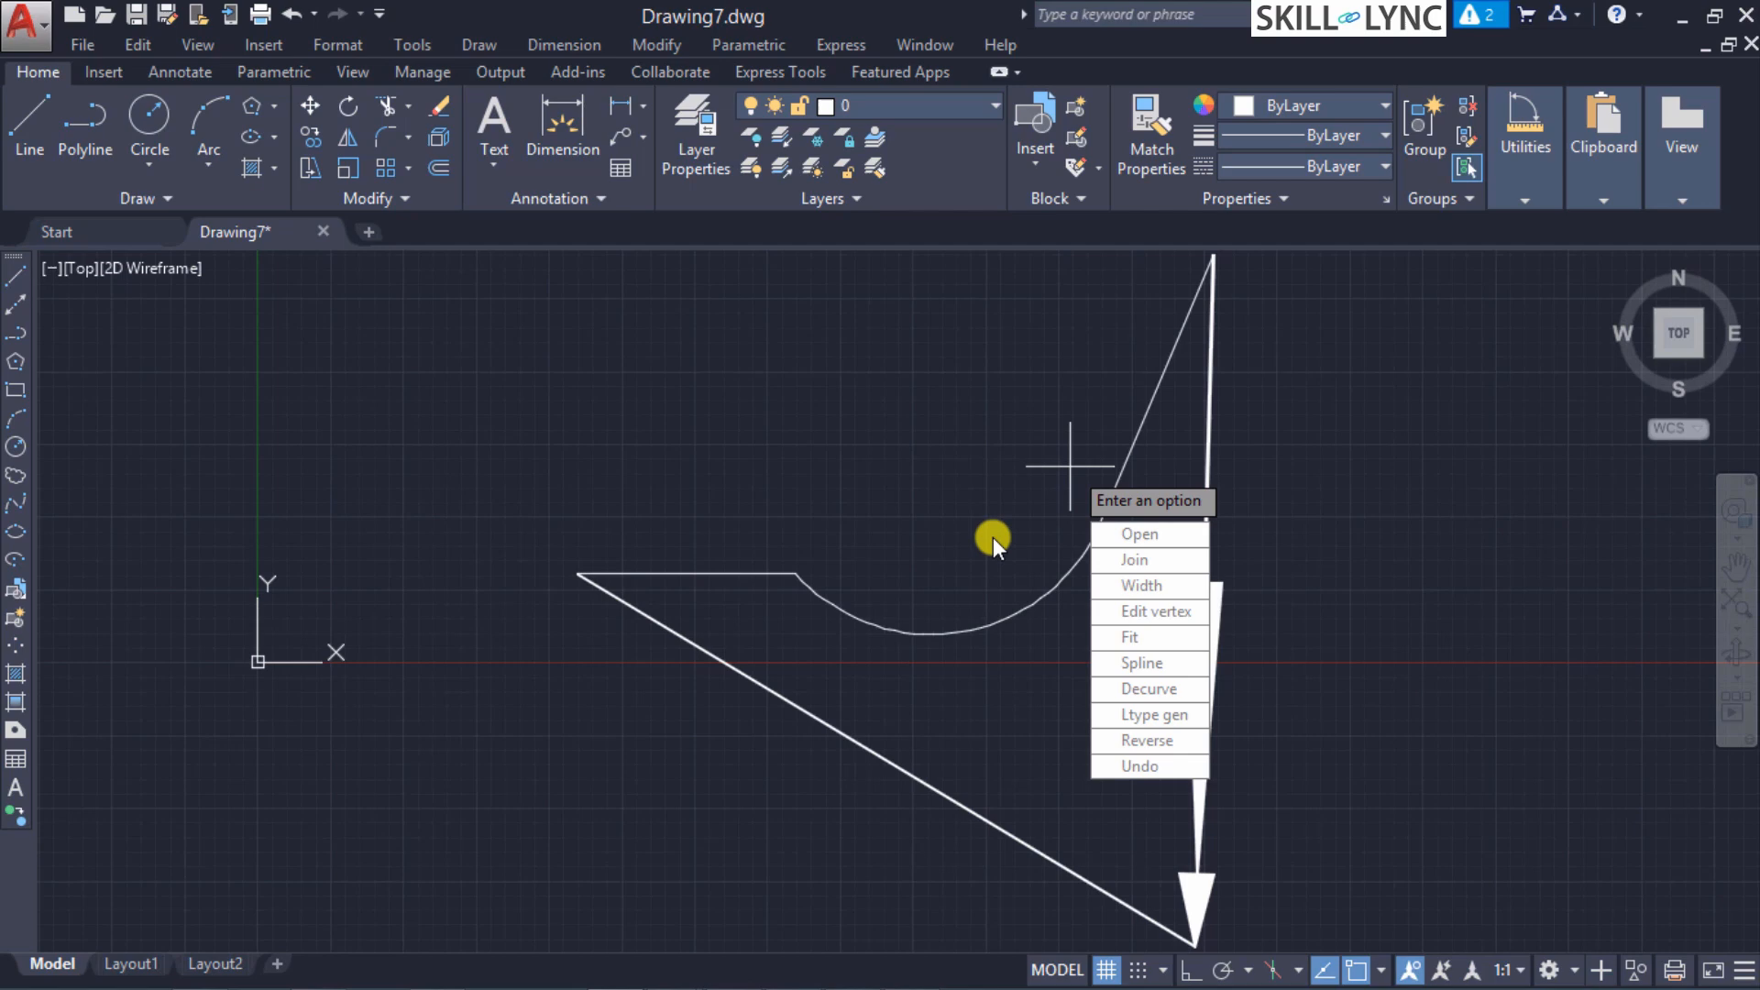
pyautogui.press('Escape')
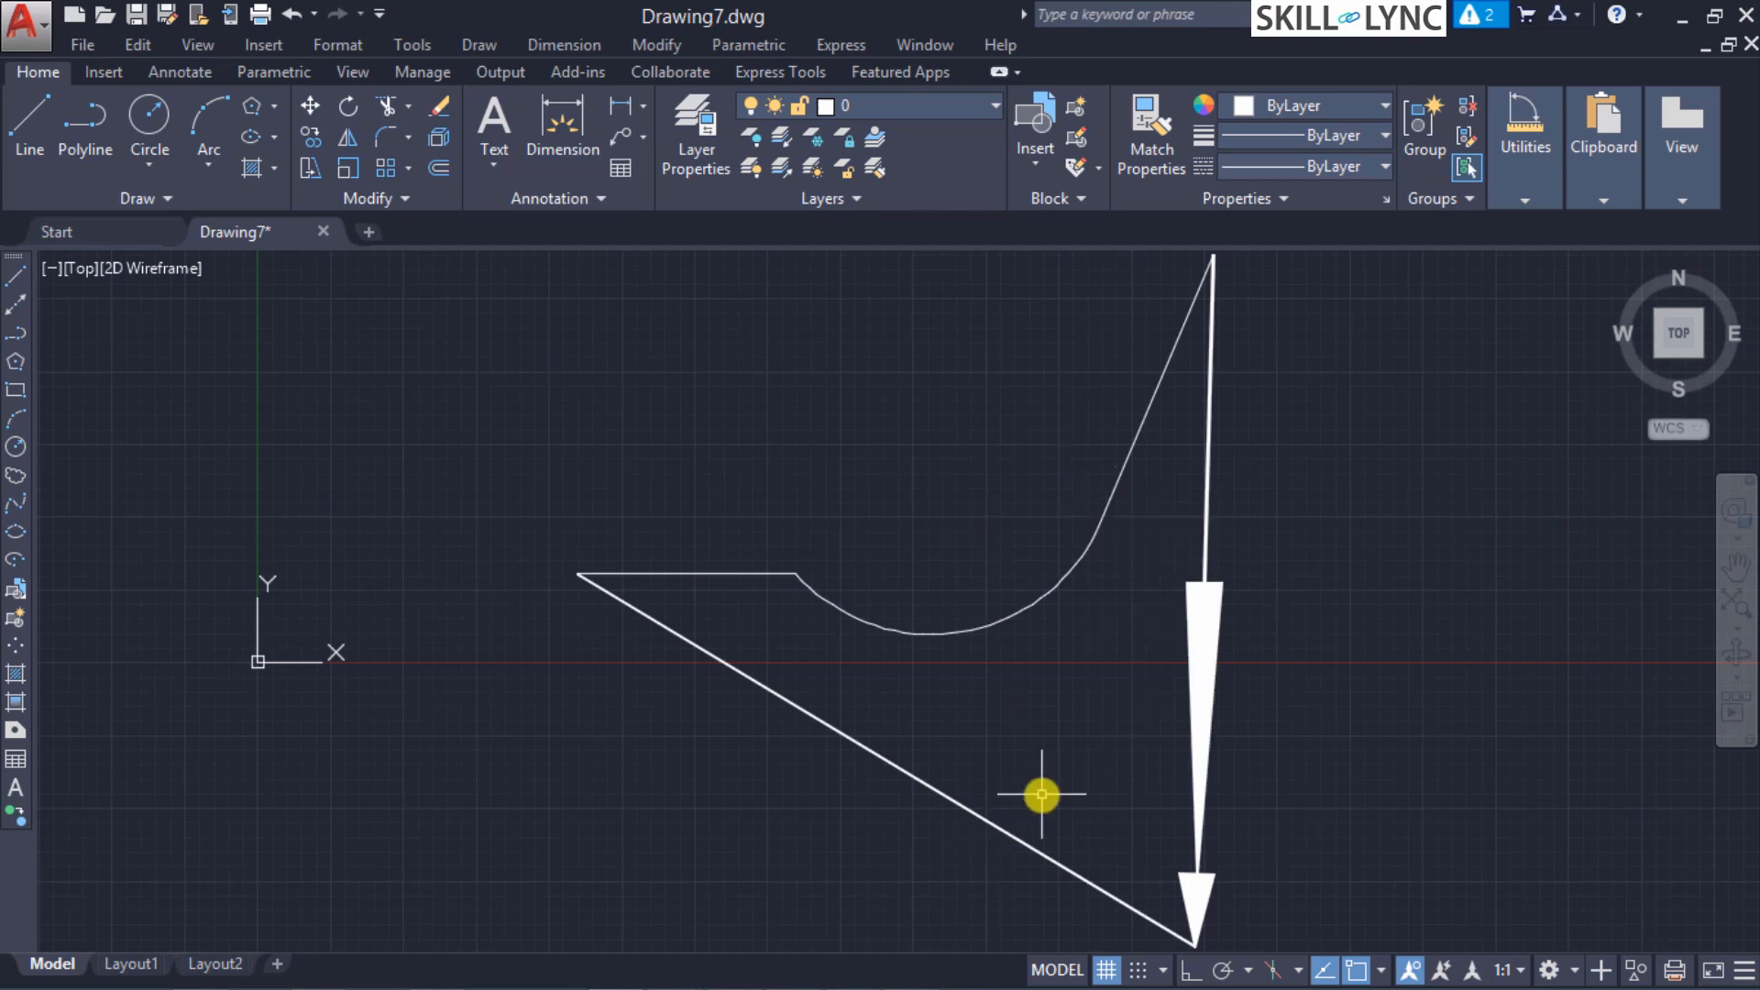
# Step: Open the closed polyline with PEDIT so its slanted closing segment is removed, and end the command
pyautogui.press('Return')
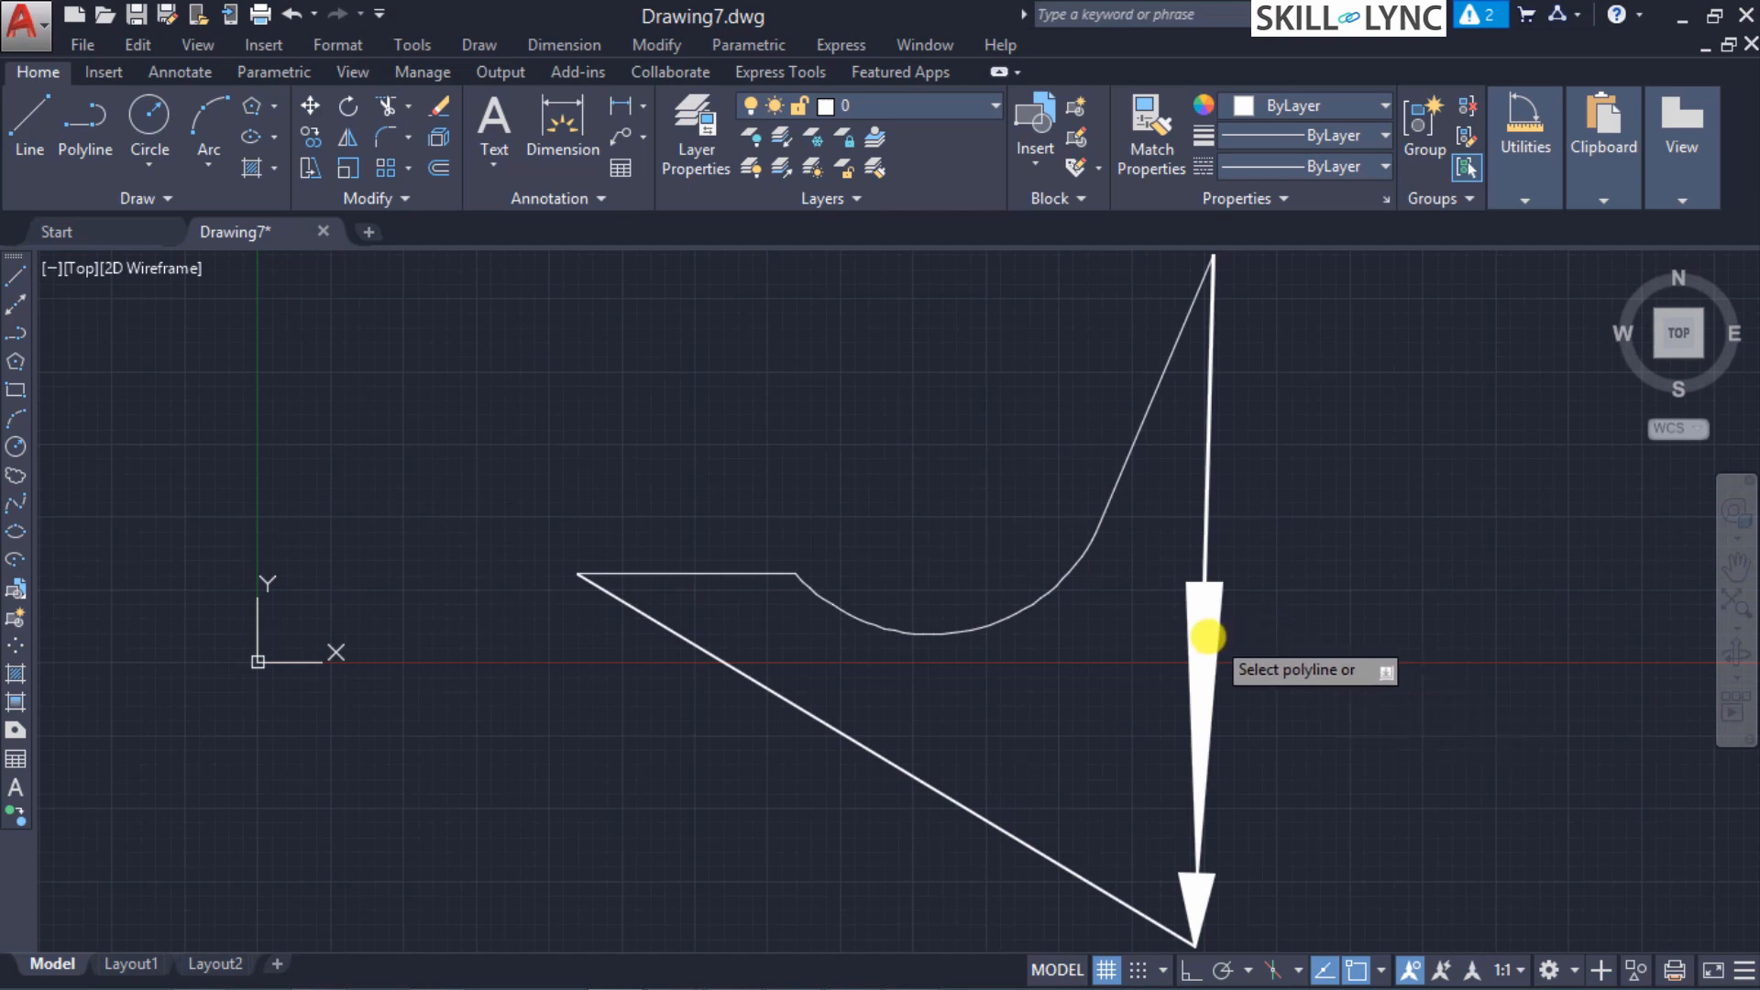
pyautogui.click(1206, 572)
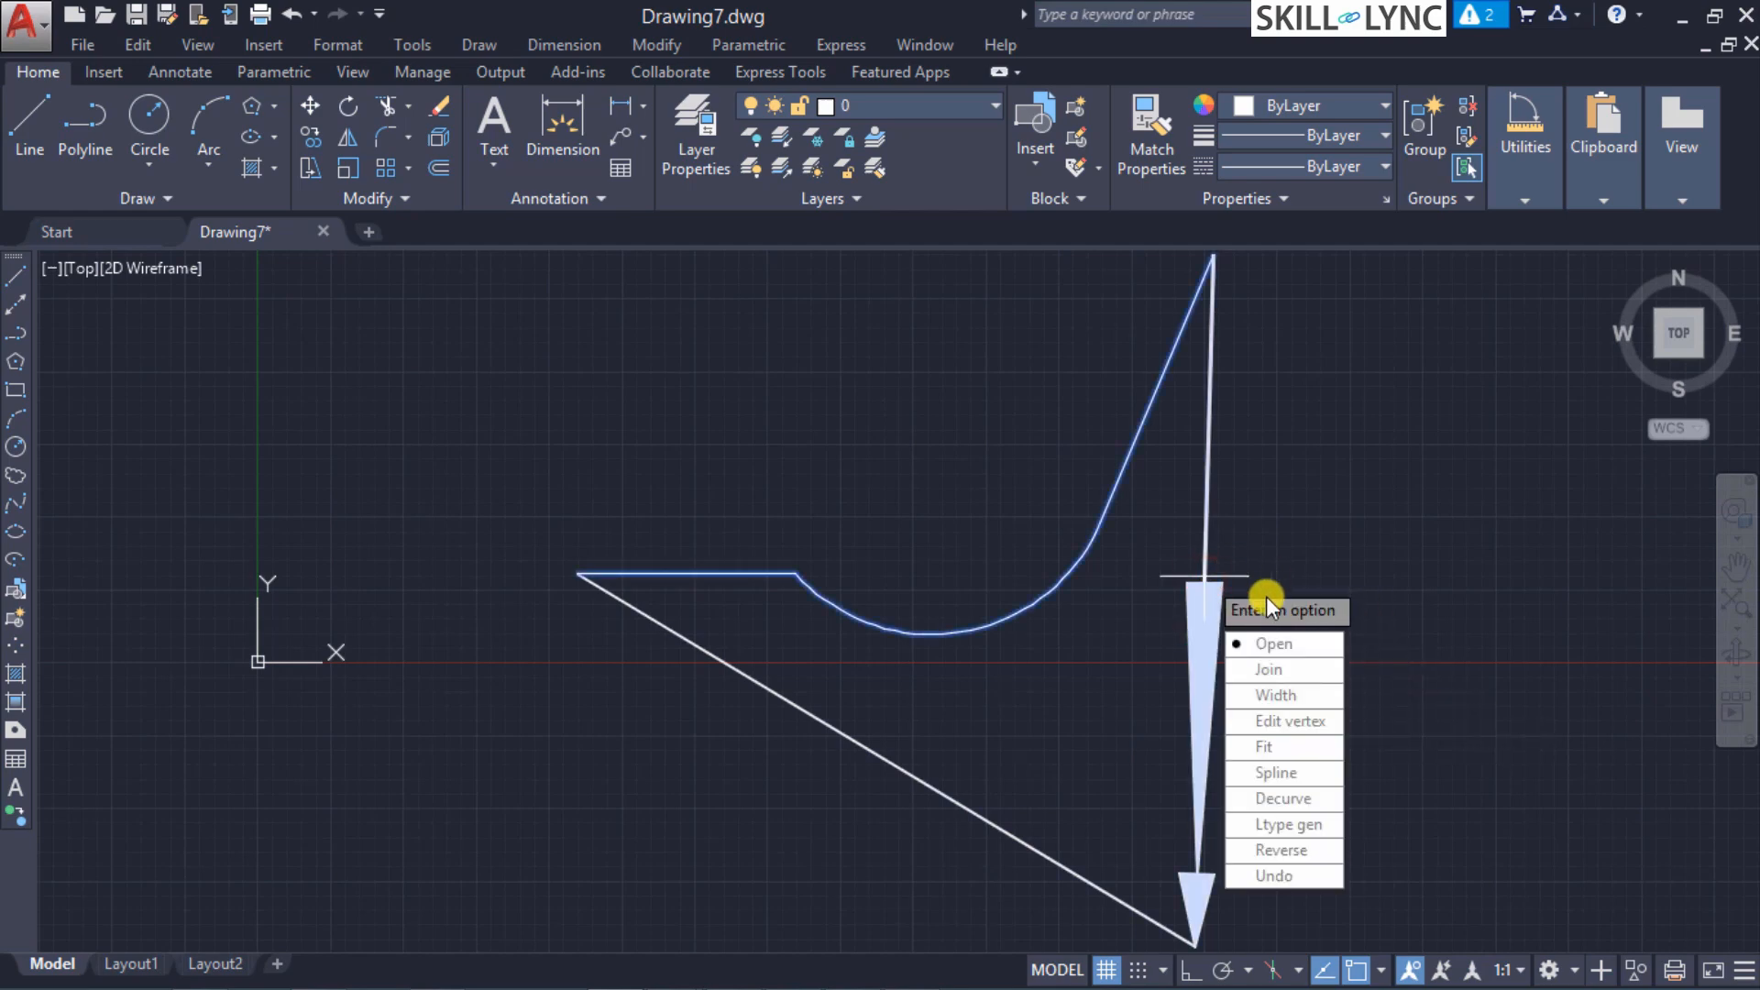
pyautogui.press('o')
pyautogui.press('Return')
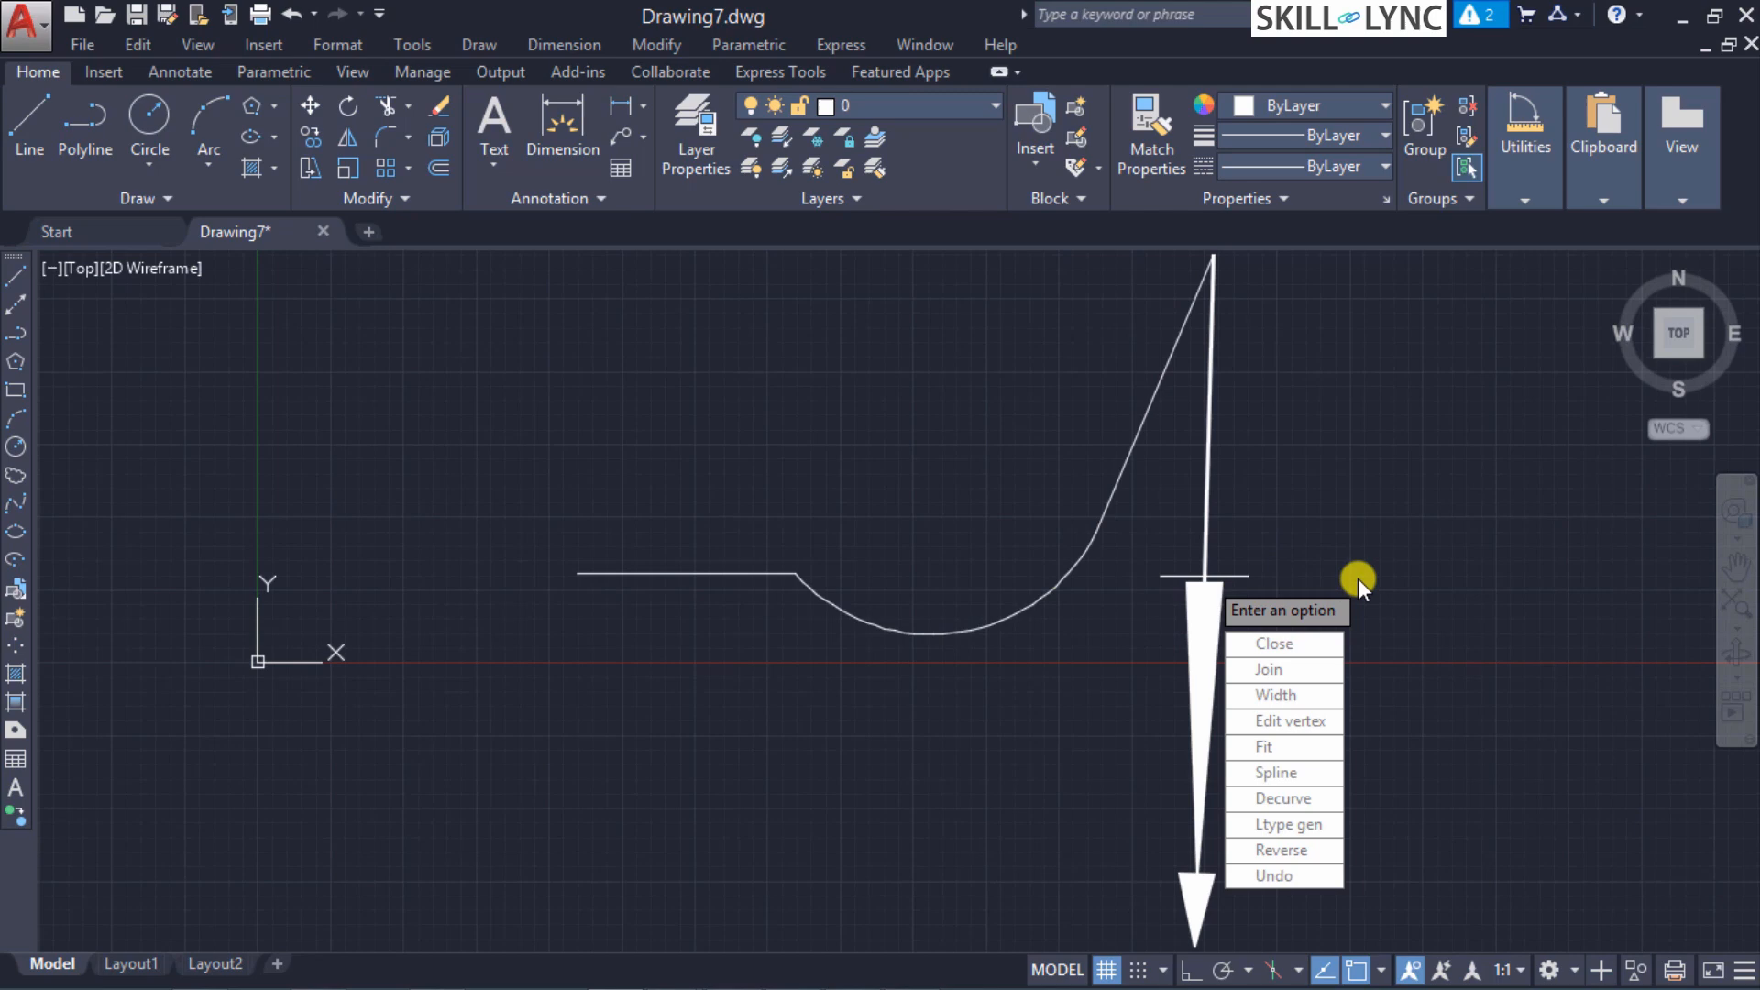
pyautogui.press('Return')
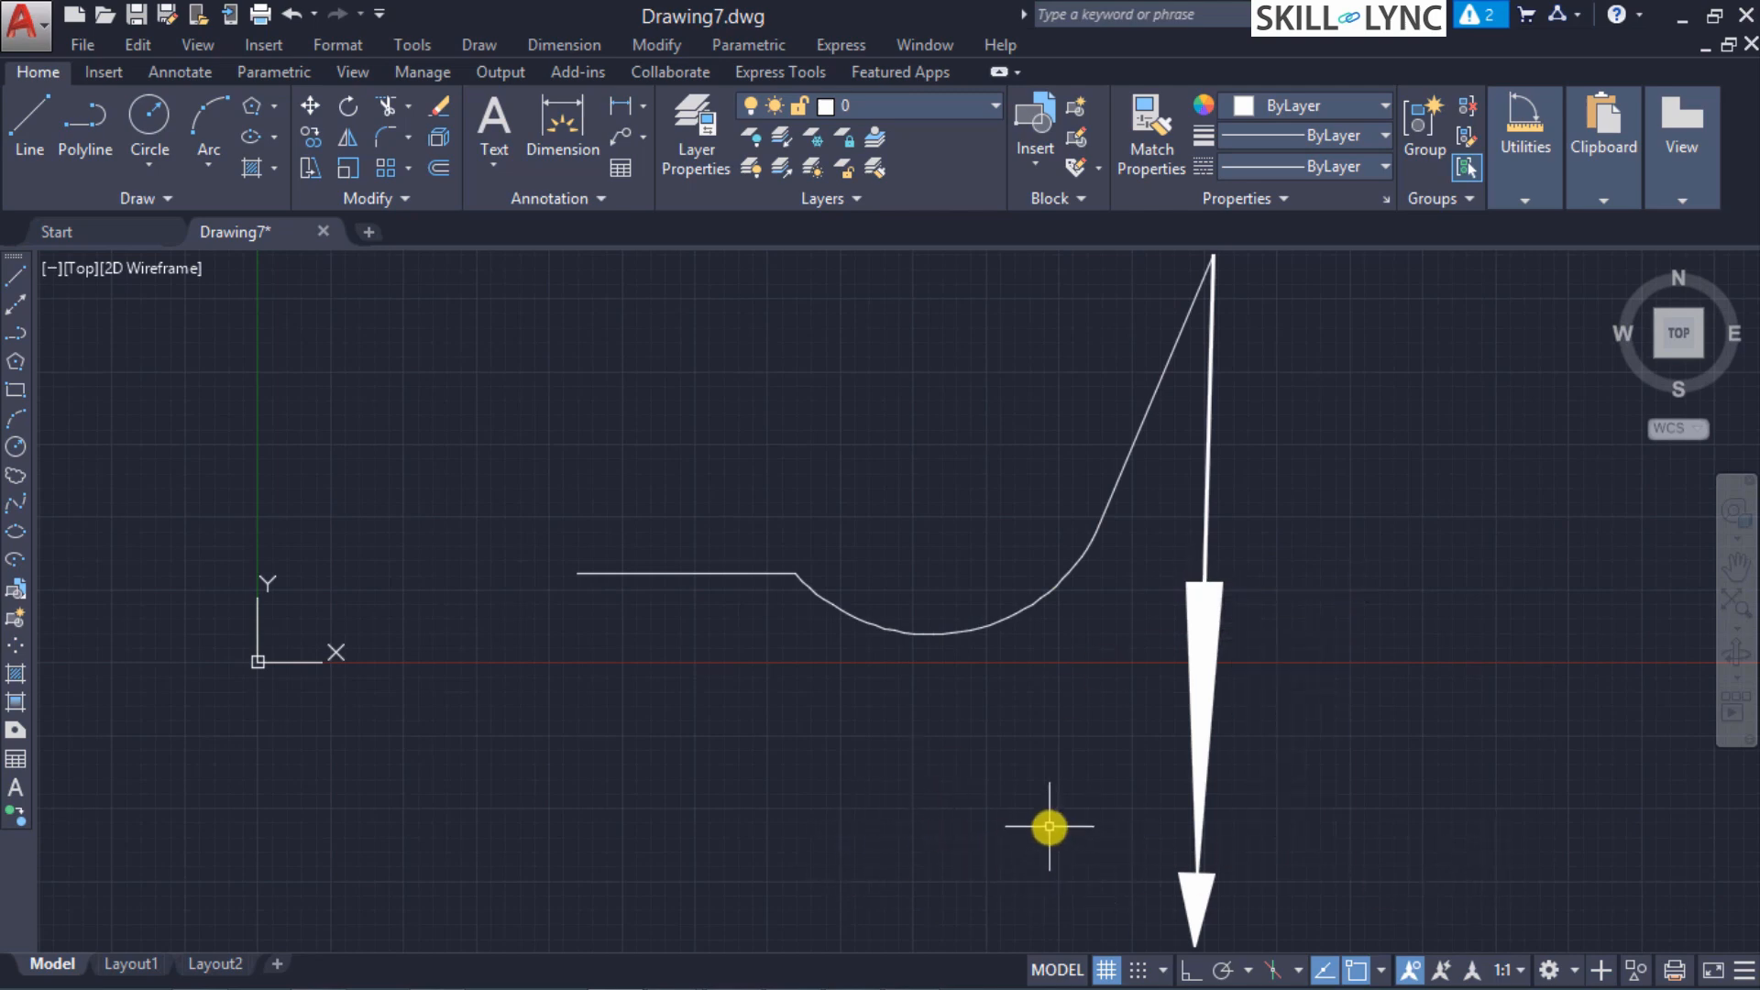
# Step: Draw a separate line about 240 units long below the open polyline, sloping down to the right at about 50°
pyautogui.write('l')
pyautogui.press('Return')
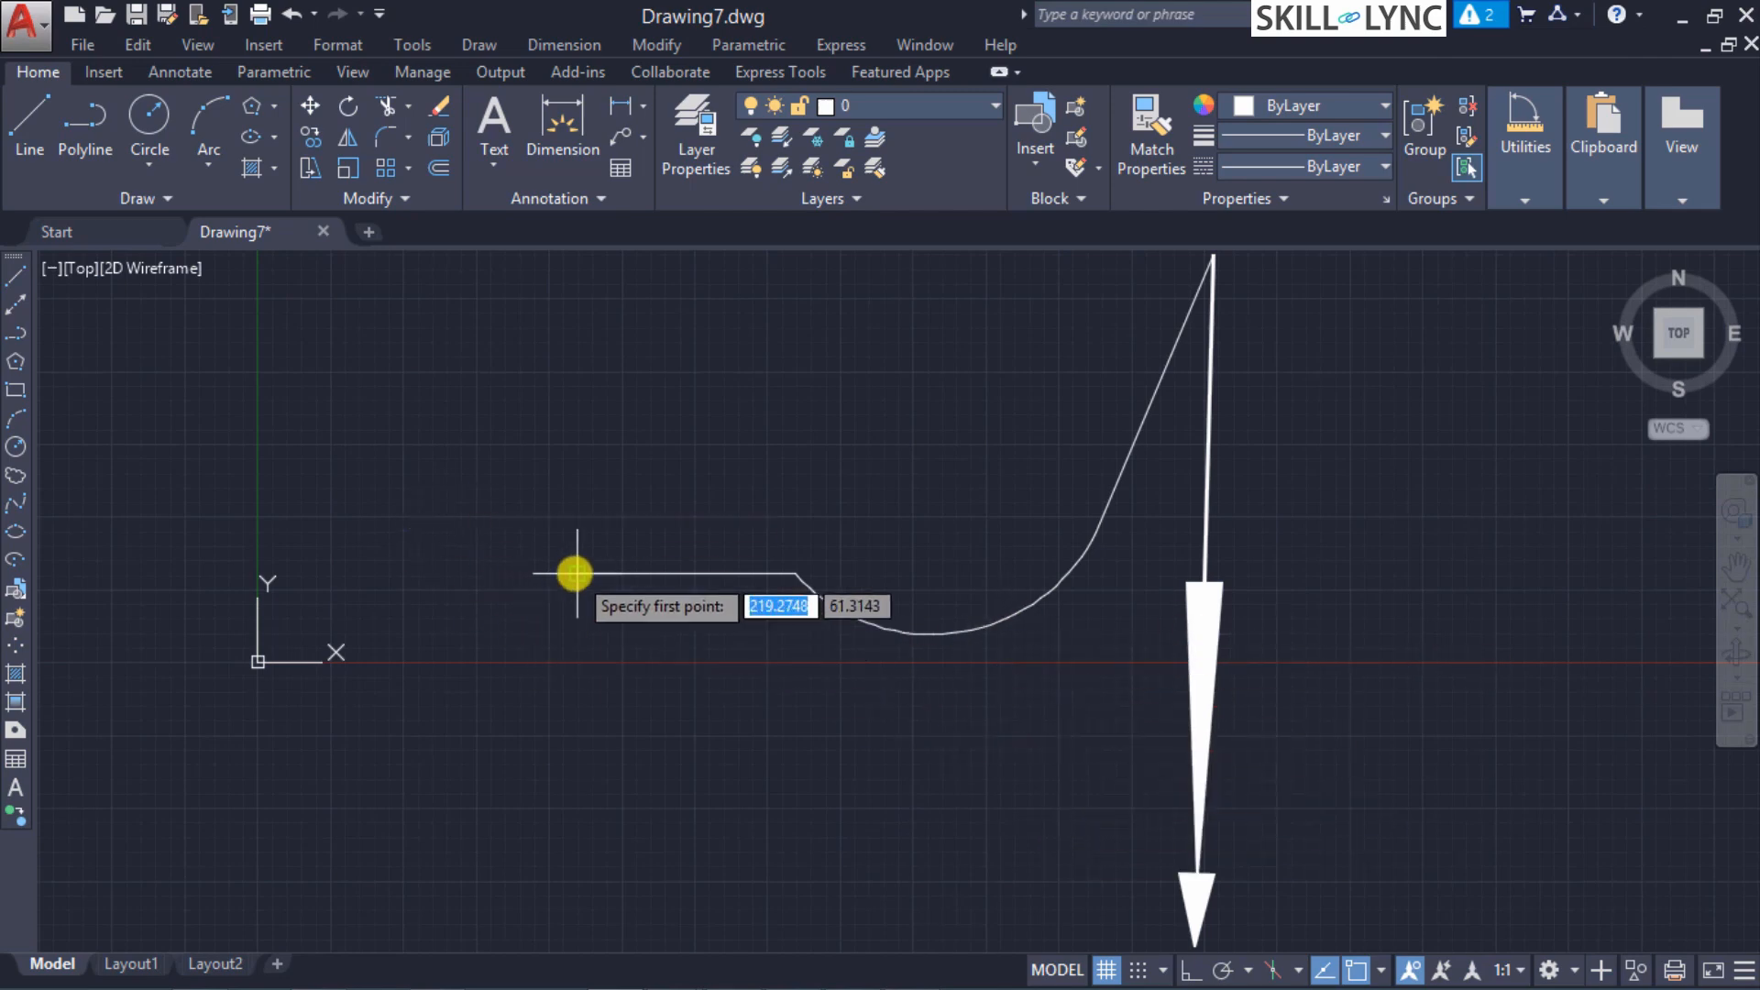
pyautogui.click(636, 647)
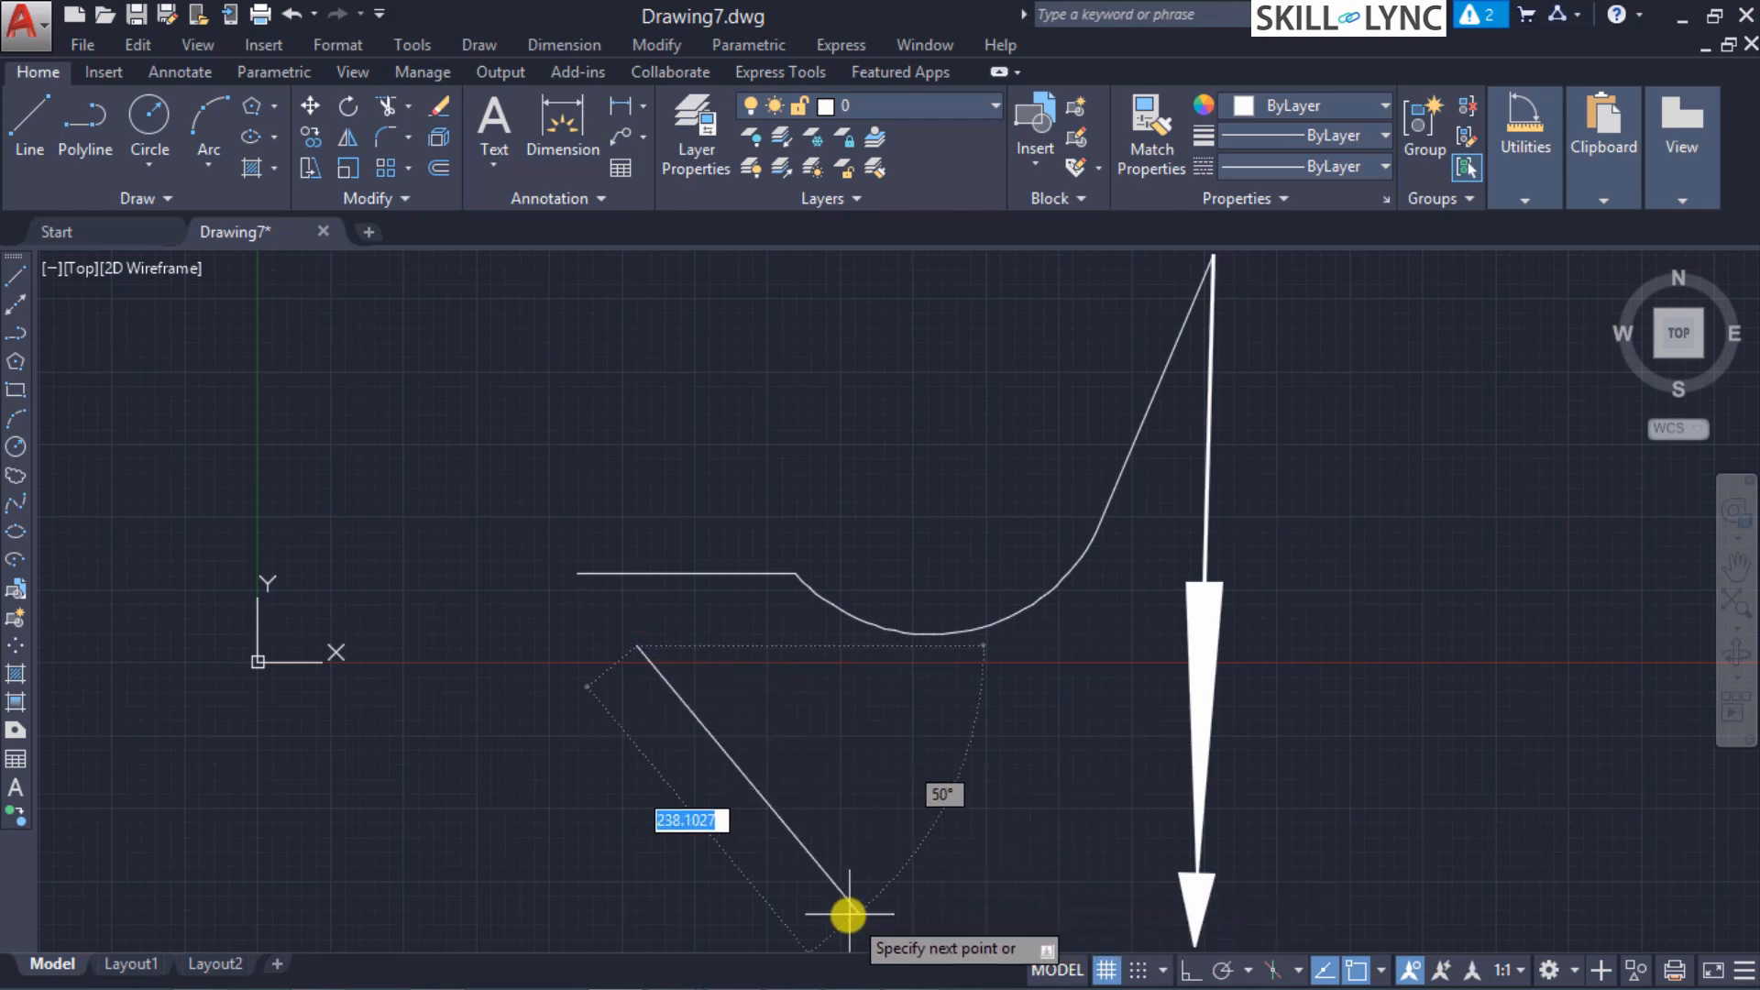
pyautogui.click(844, 912)
pyautogui.press('Escape')
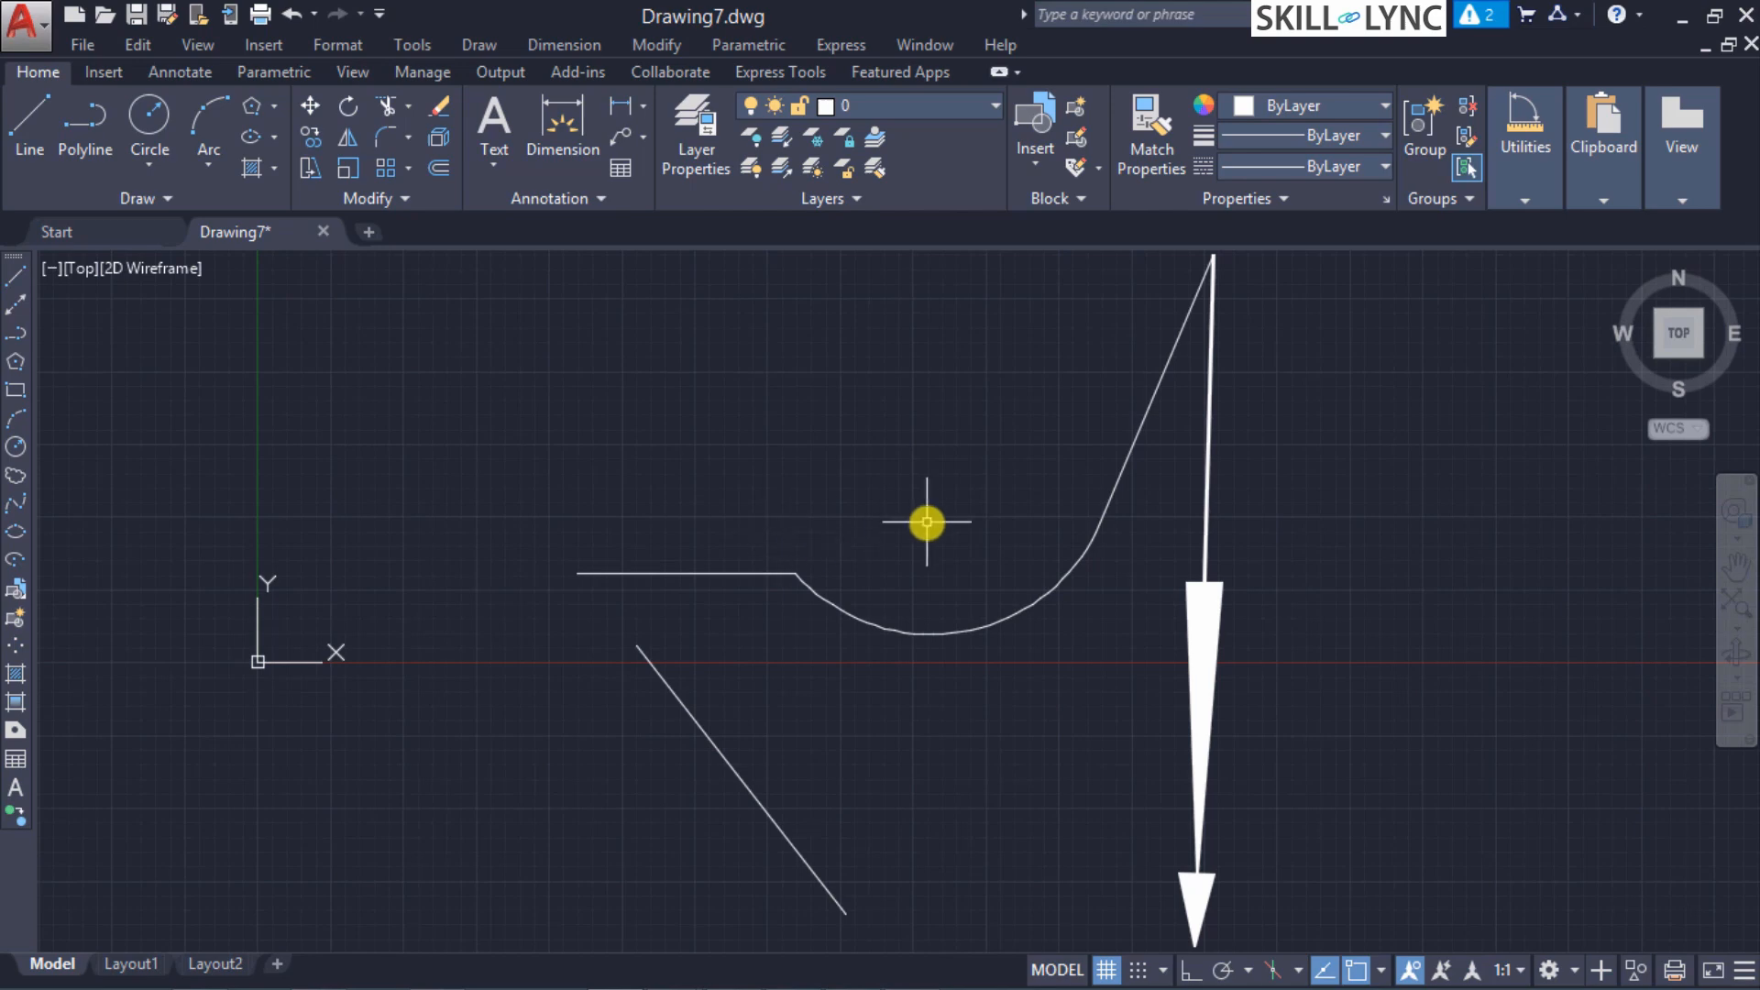
# Step: Try to join the separate slanted line to the open polyline with PEDIT's single-object Join option, and cancel
pyautogui.write('pedit')
pyautogui.press('Return')
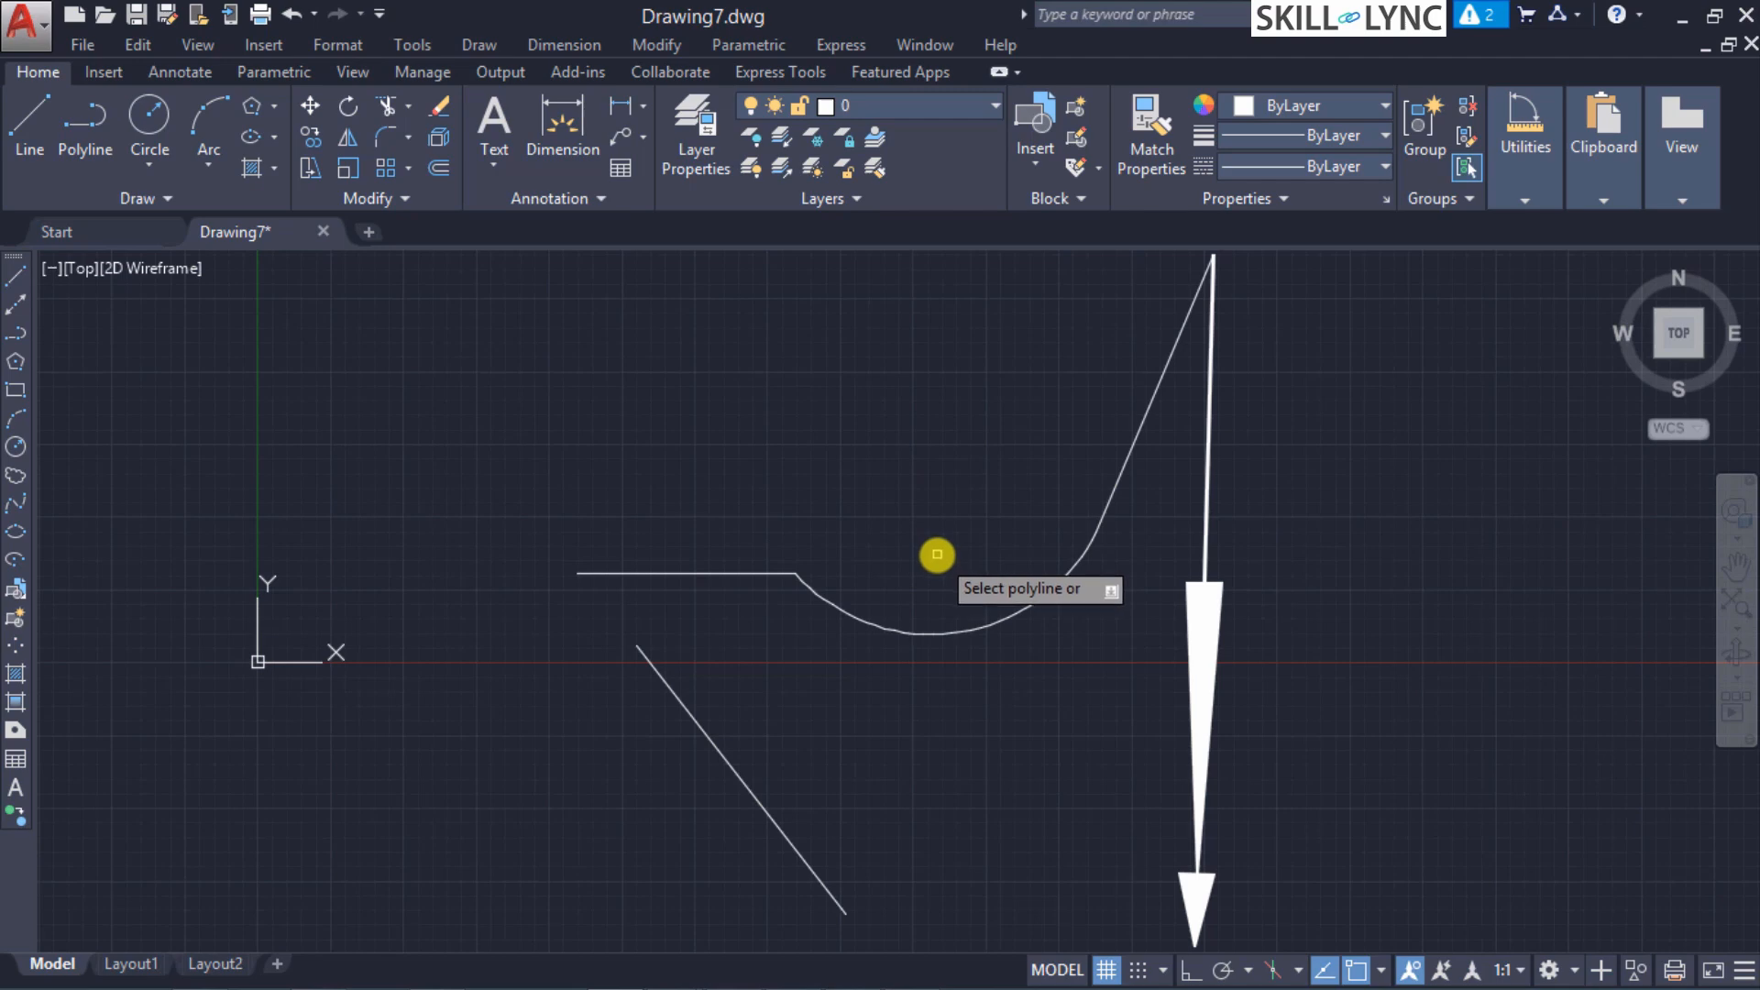
pyautogui.click(904, 633)
pyautogui.click(981, 722)
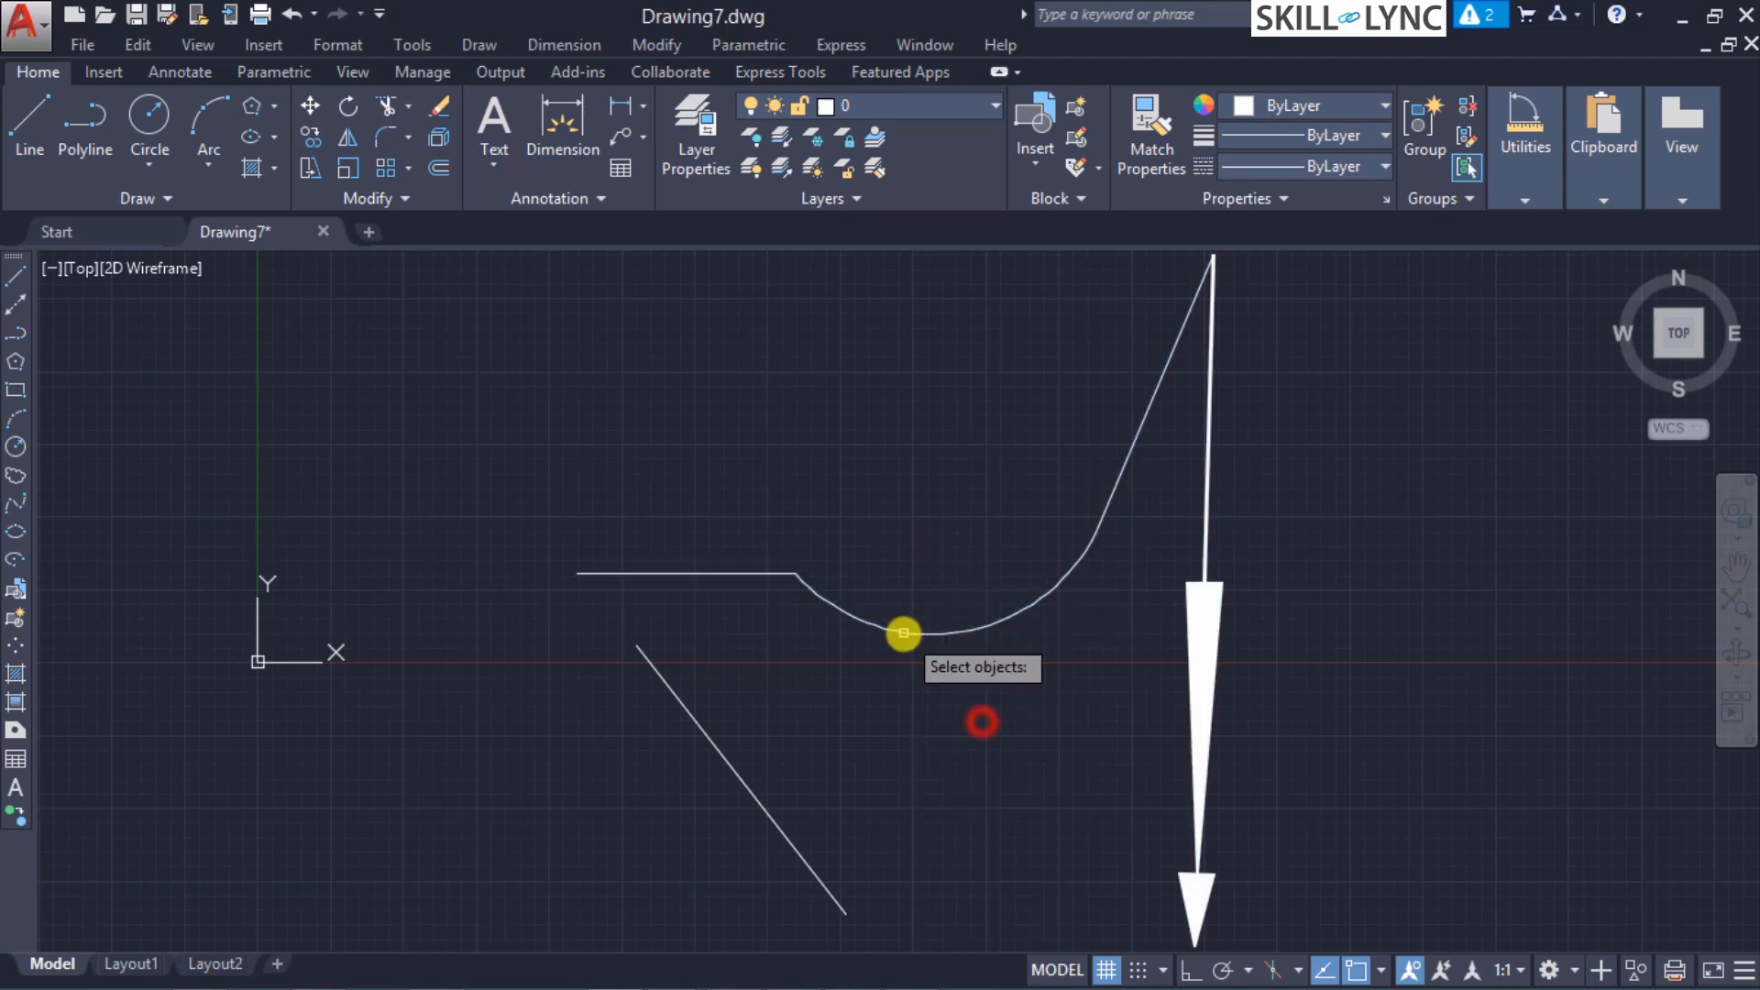
pyautogui.click(917, 631)
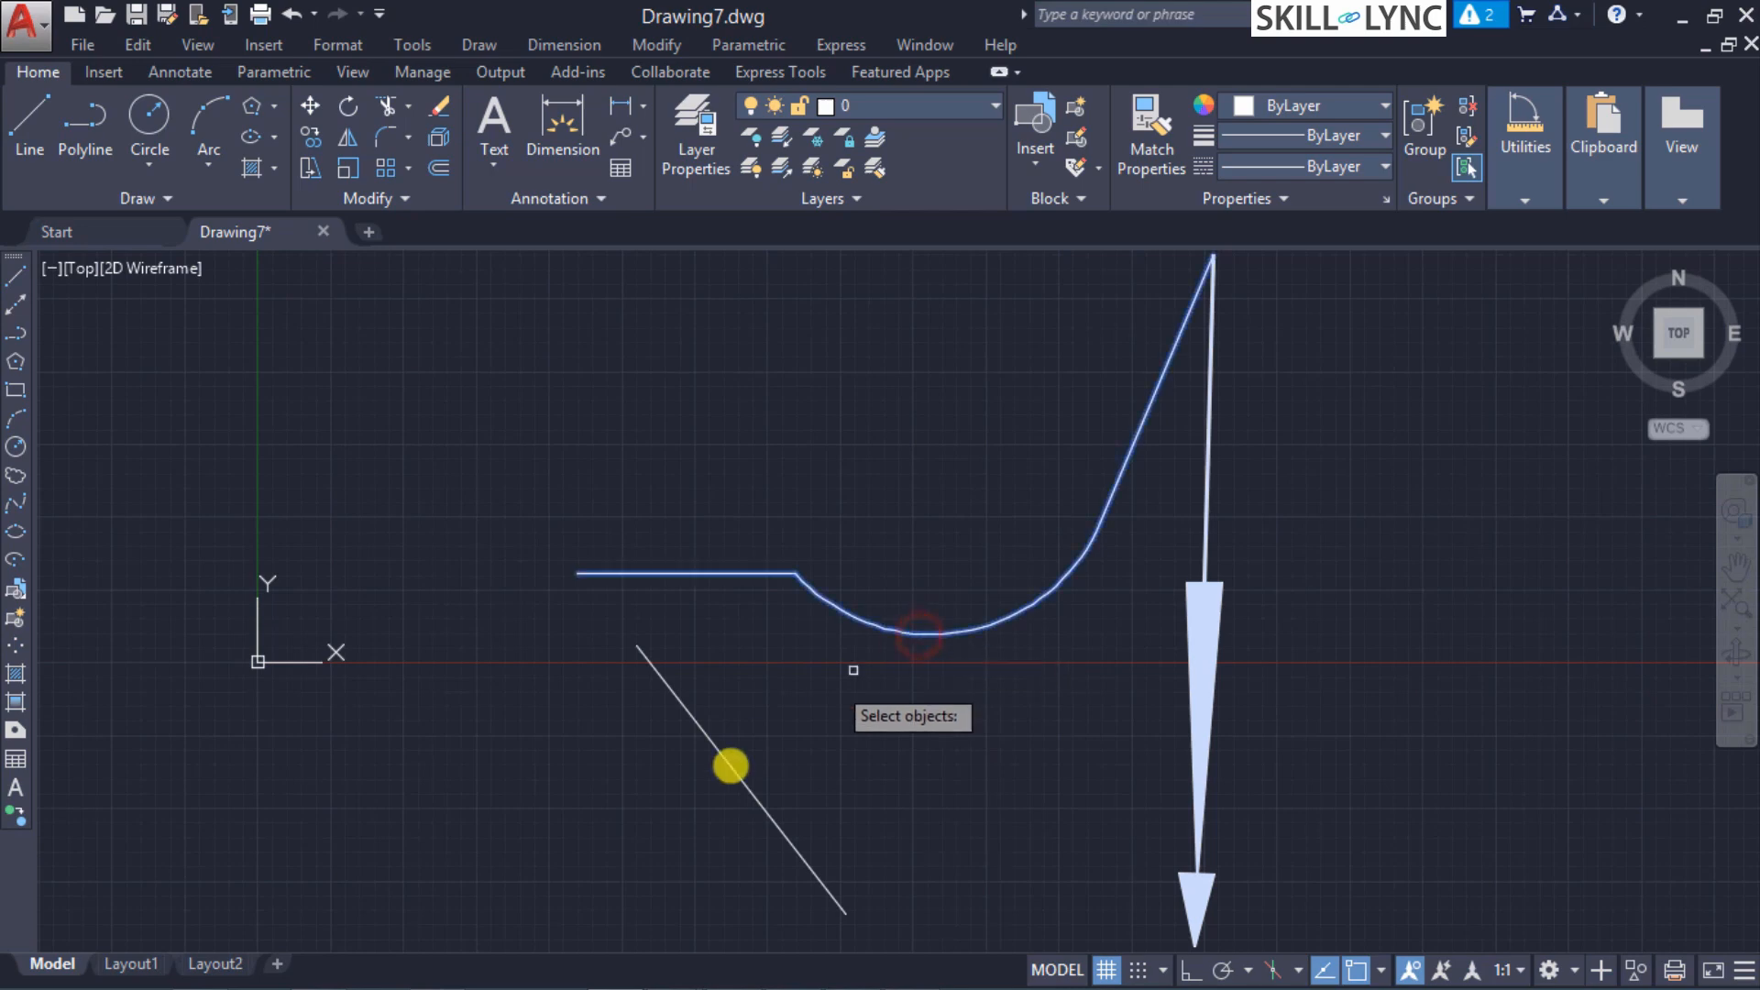
pyautogui.click(722, 757)
pyautogui.press('Return')
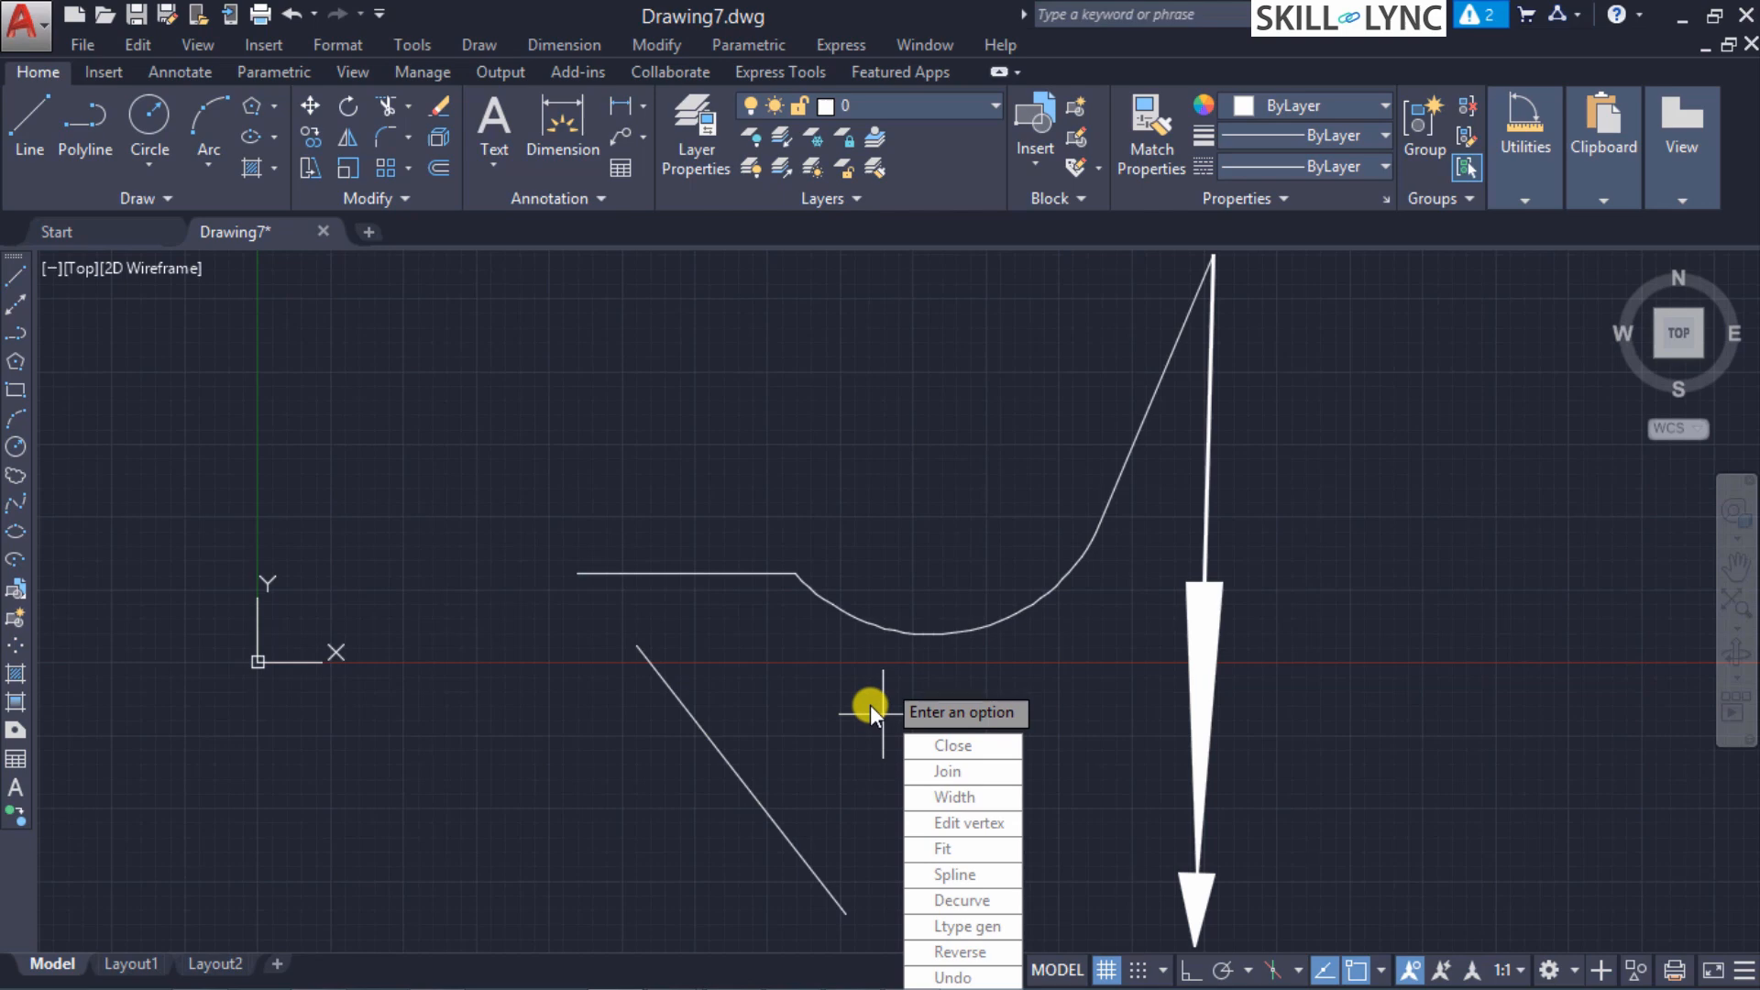
pyautogui.press('Escape')
# Step: Run PEDIT with the Multiple option on the open polyline and the slanted line, converting the line to a polyline
pyautogui.write('LINE')
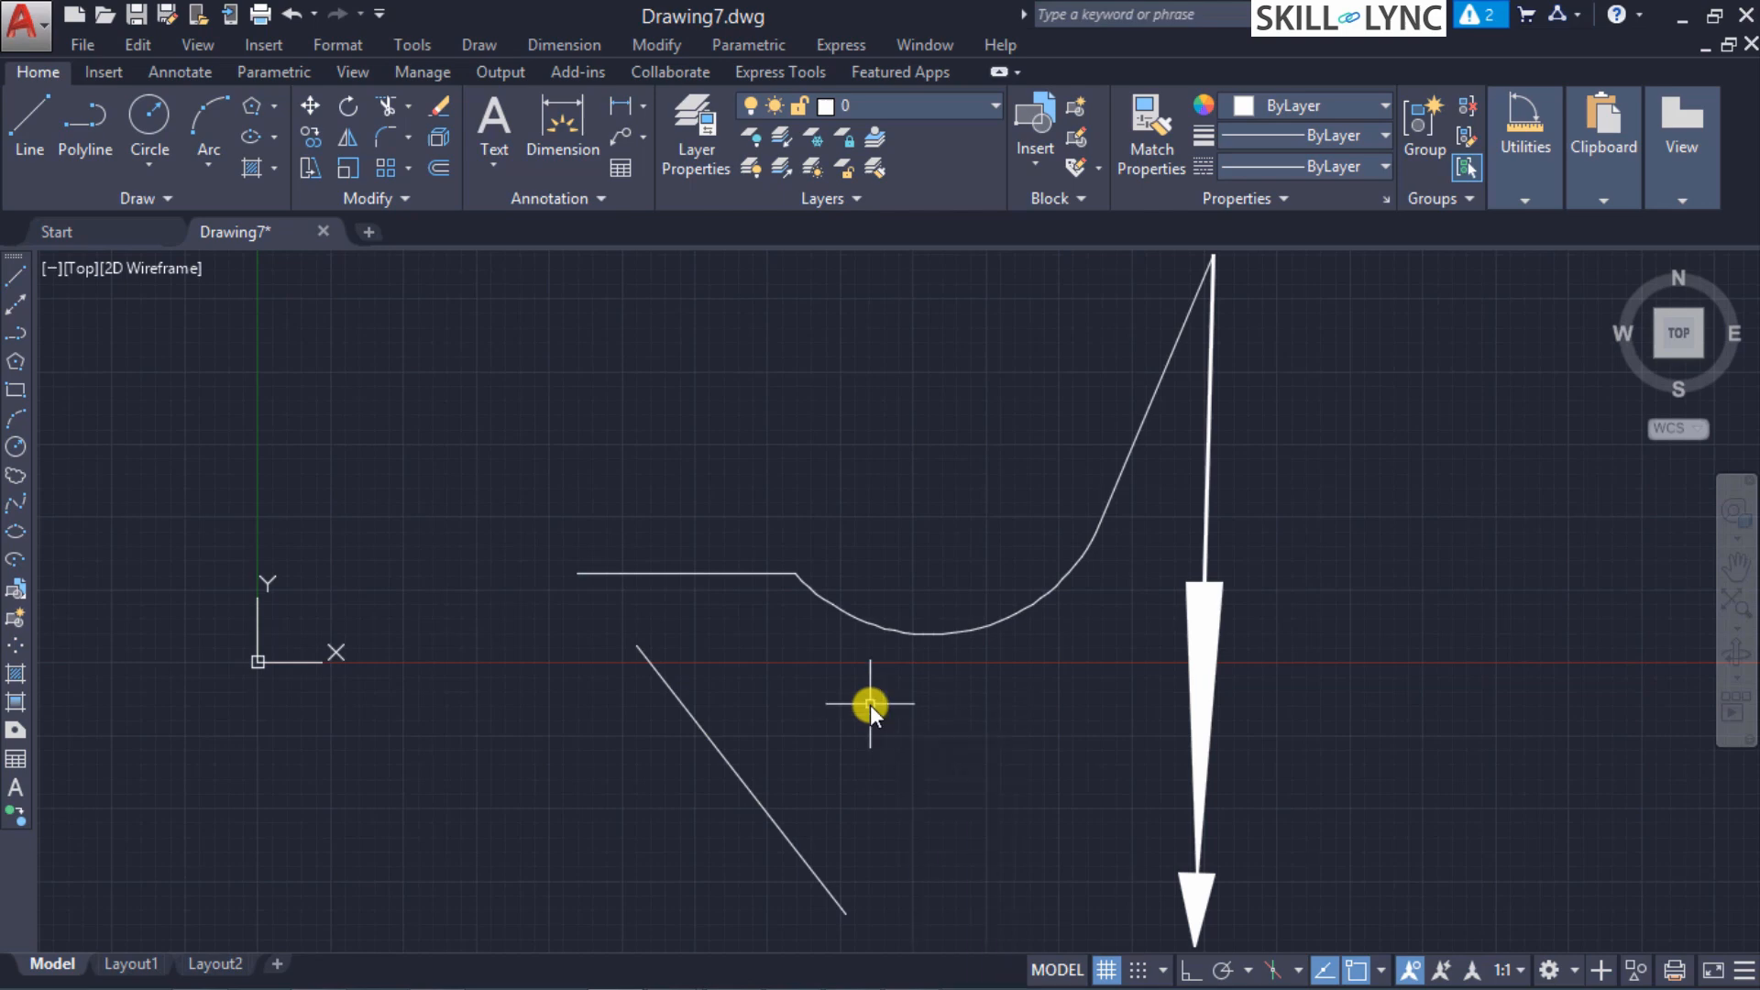
pyautogui.press('Up')
pyautogui.press('Return')
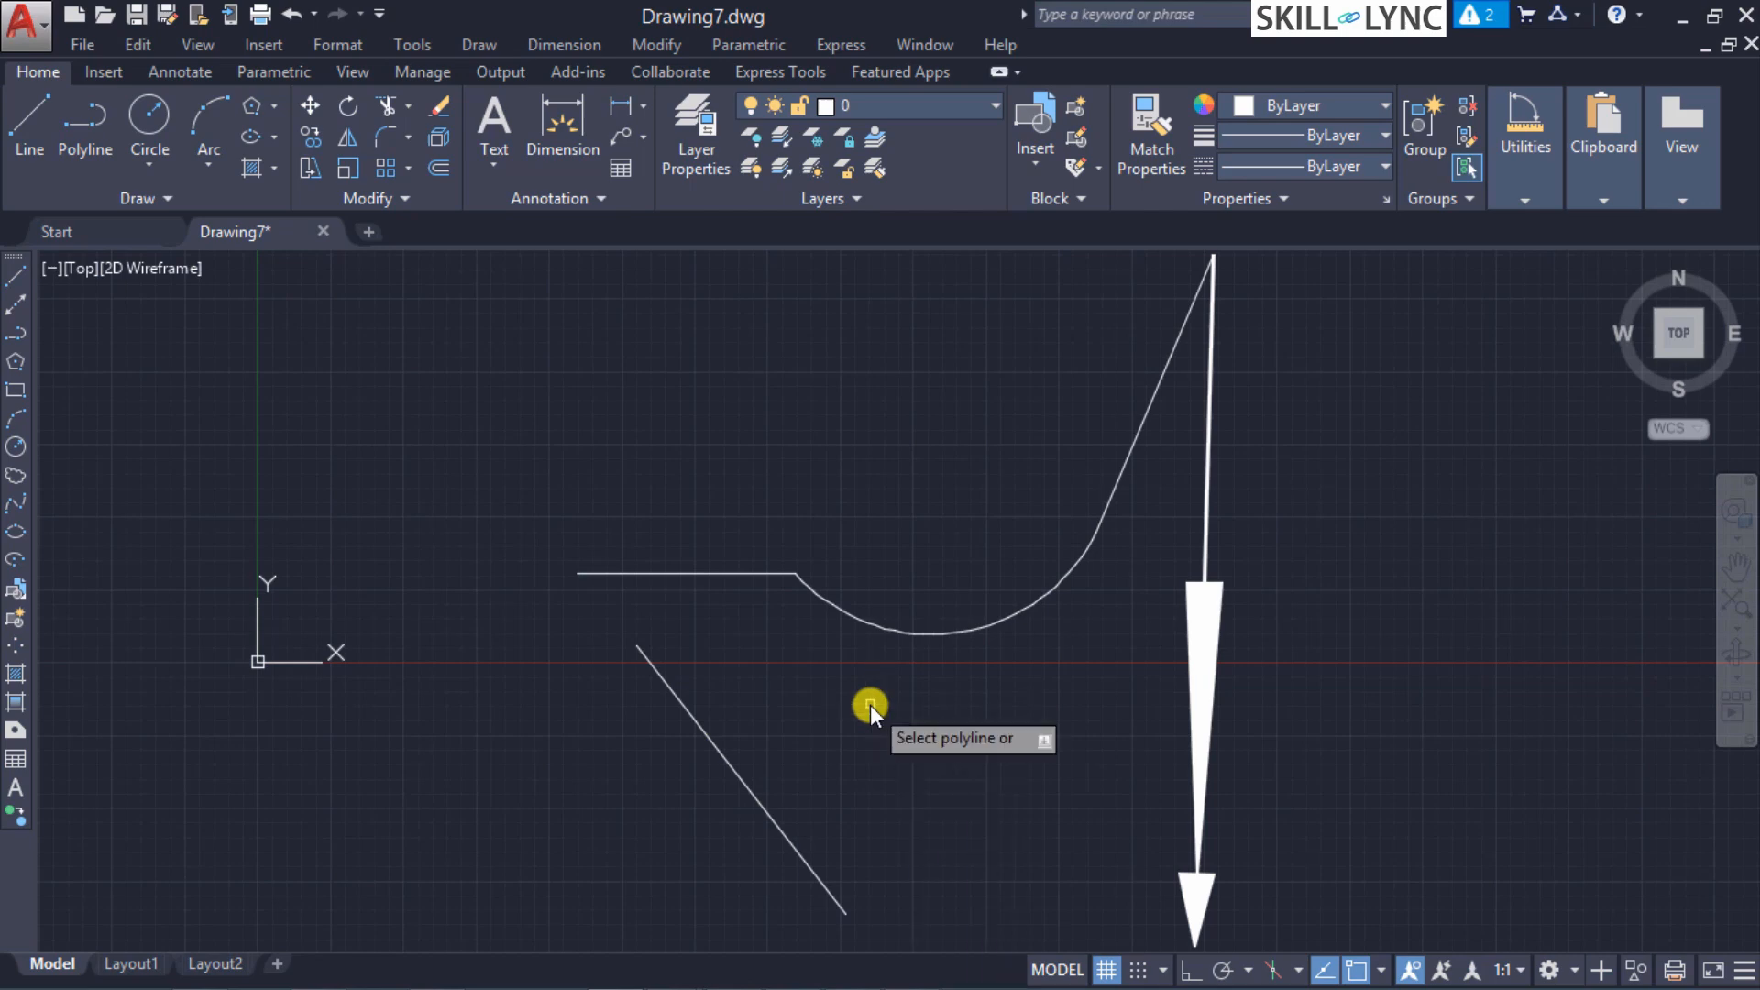
pyautogui.press('Down')
pyautogui.click(973, 775)
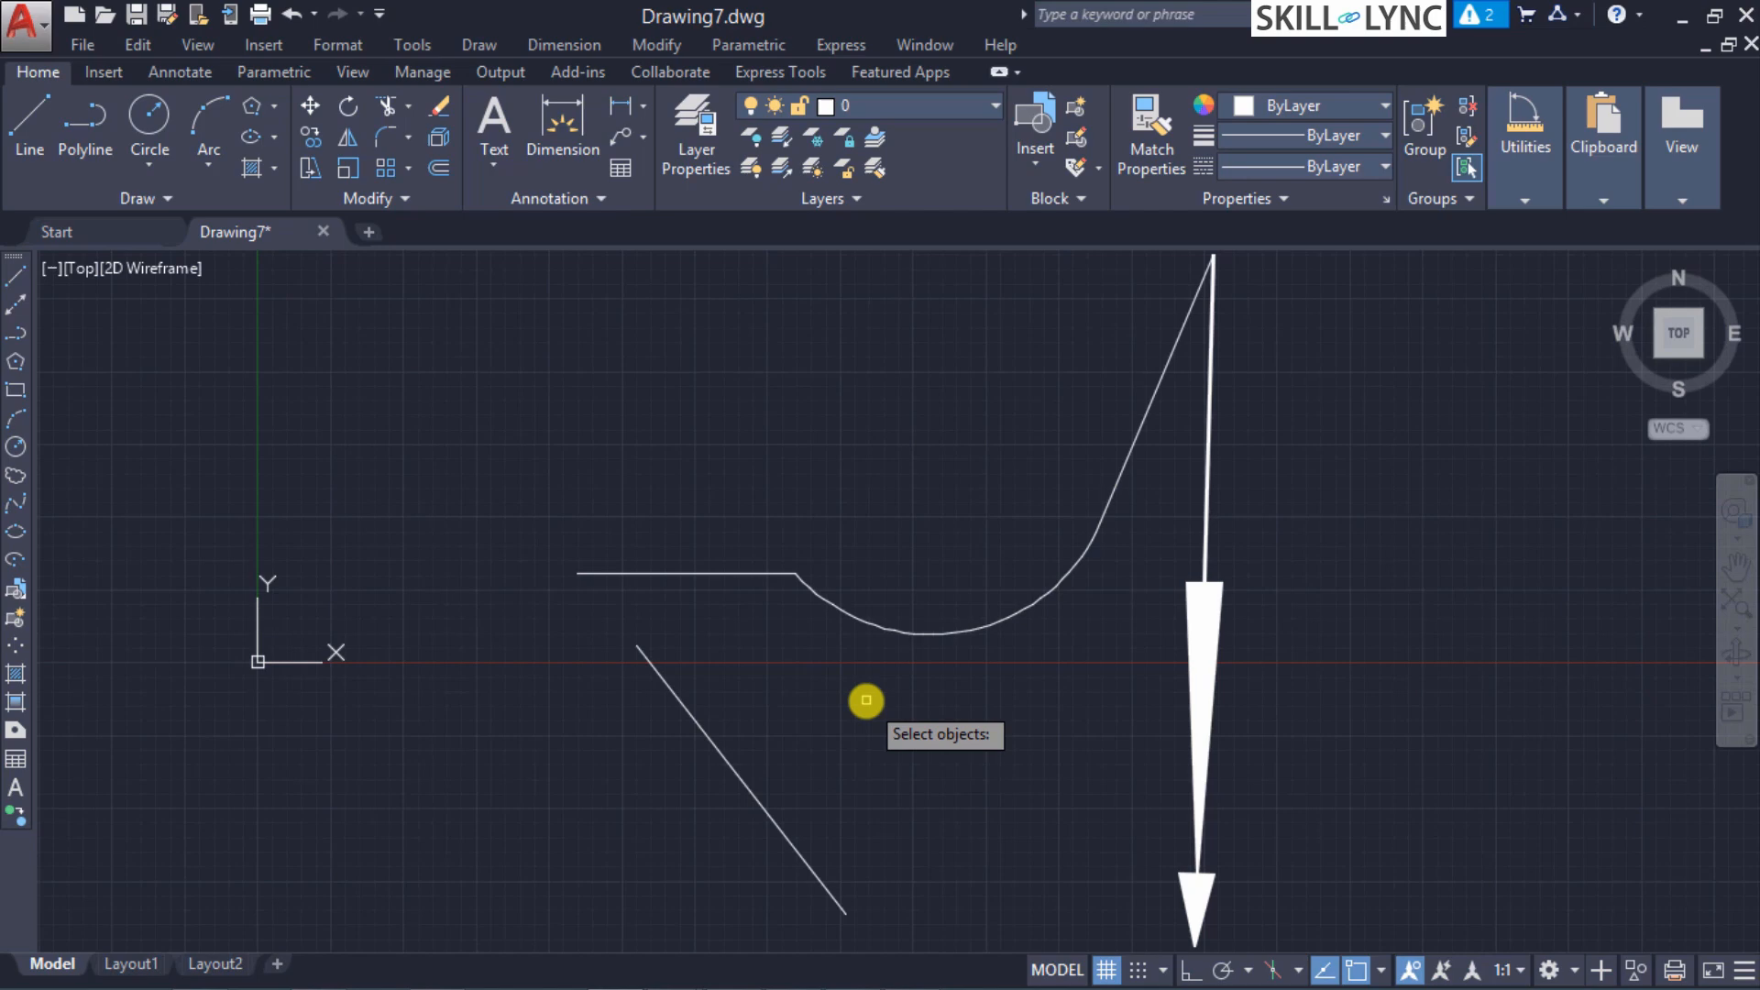
pyautogui.click(885, 629)
pyautogui.click(885, 629)
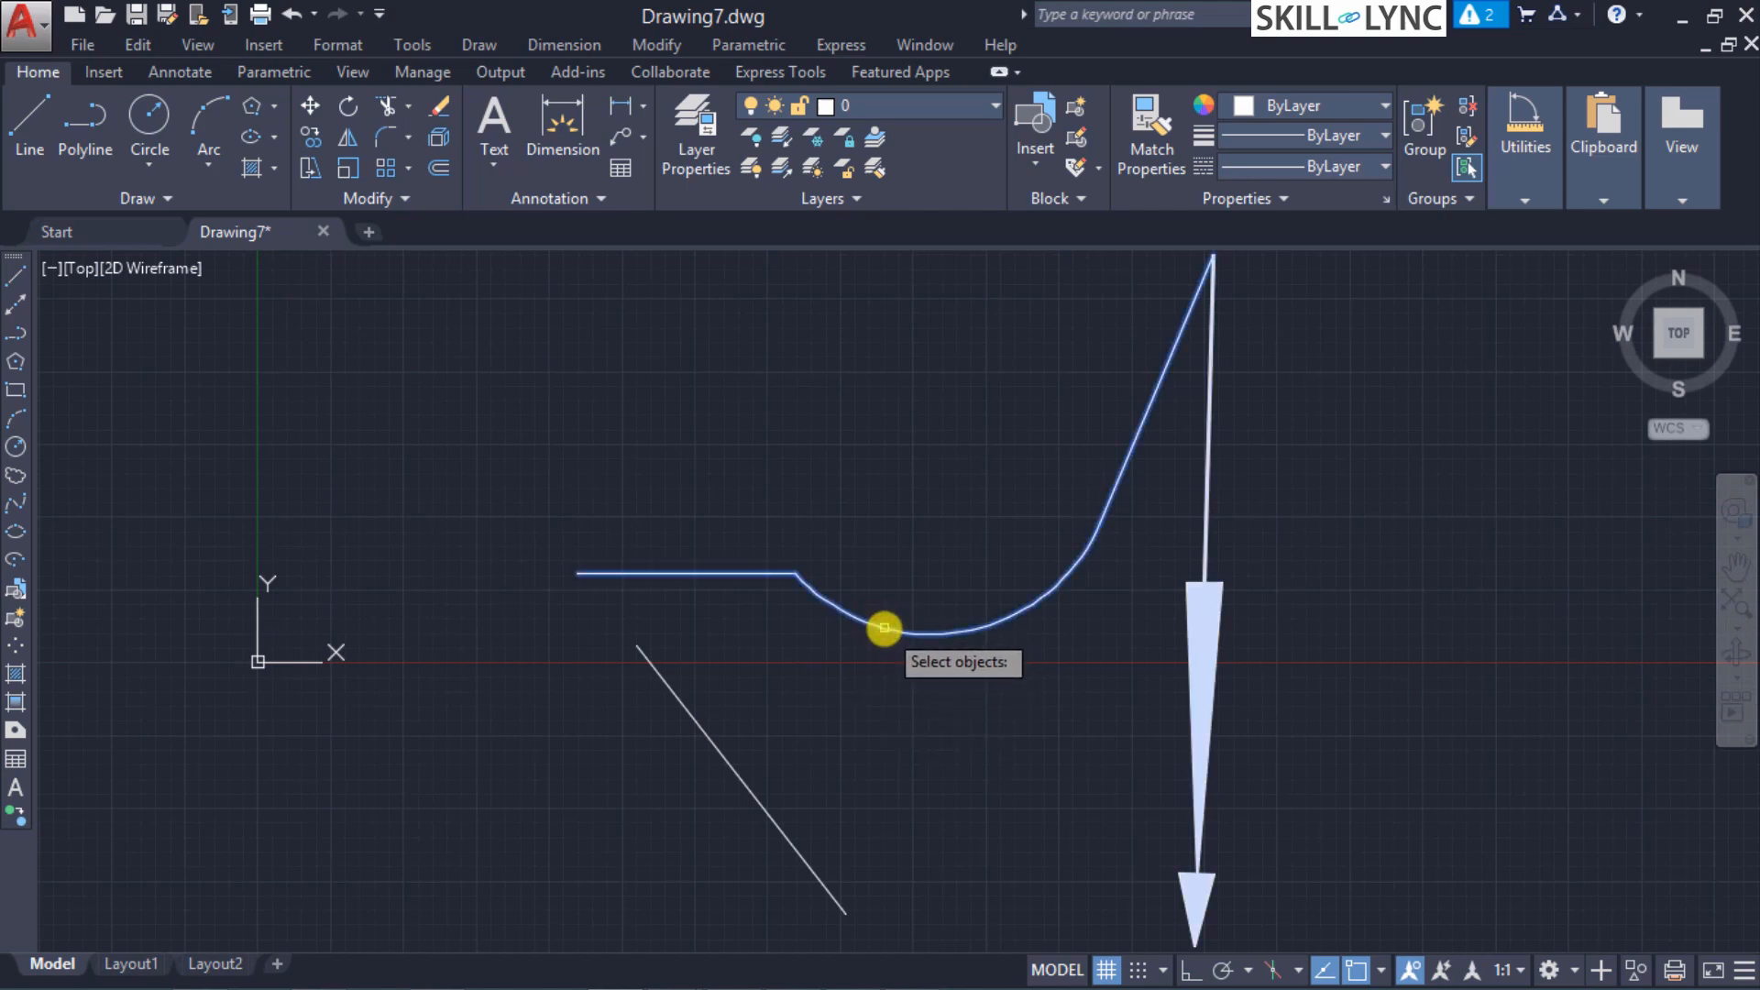
pyautogui.click(741, 780)
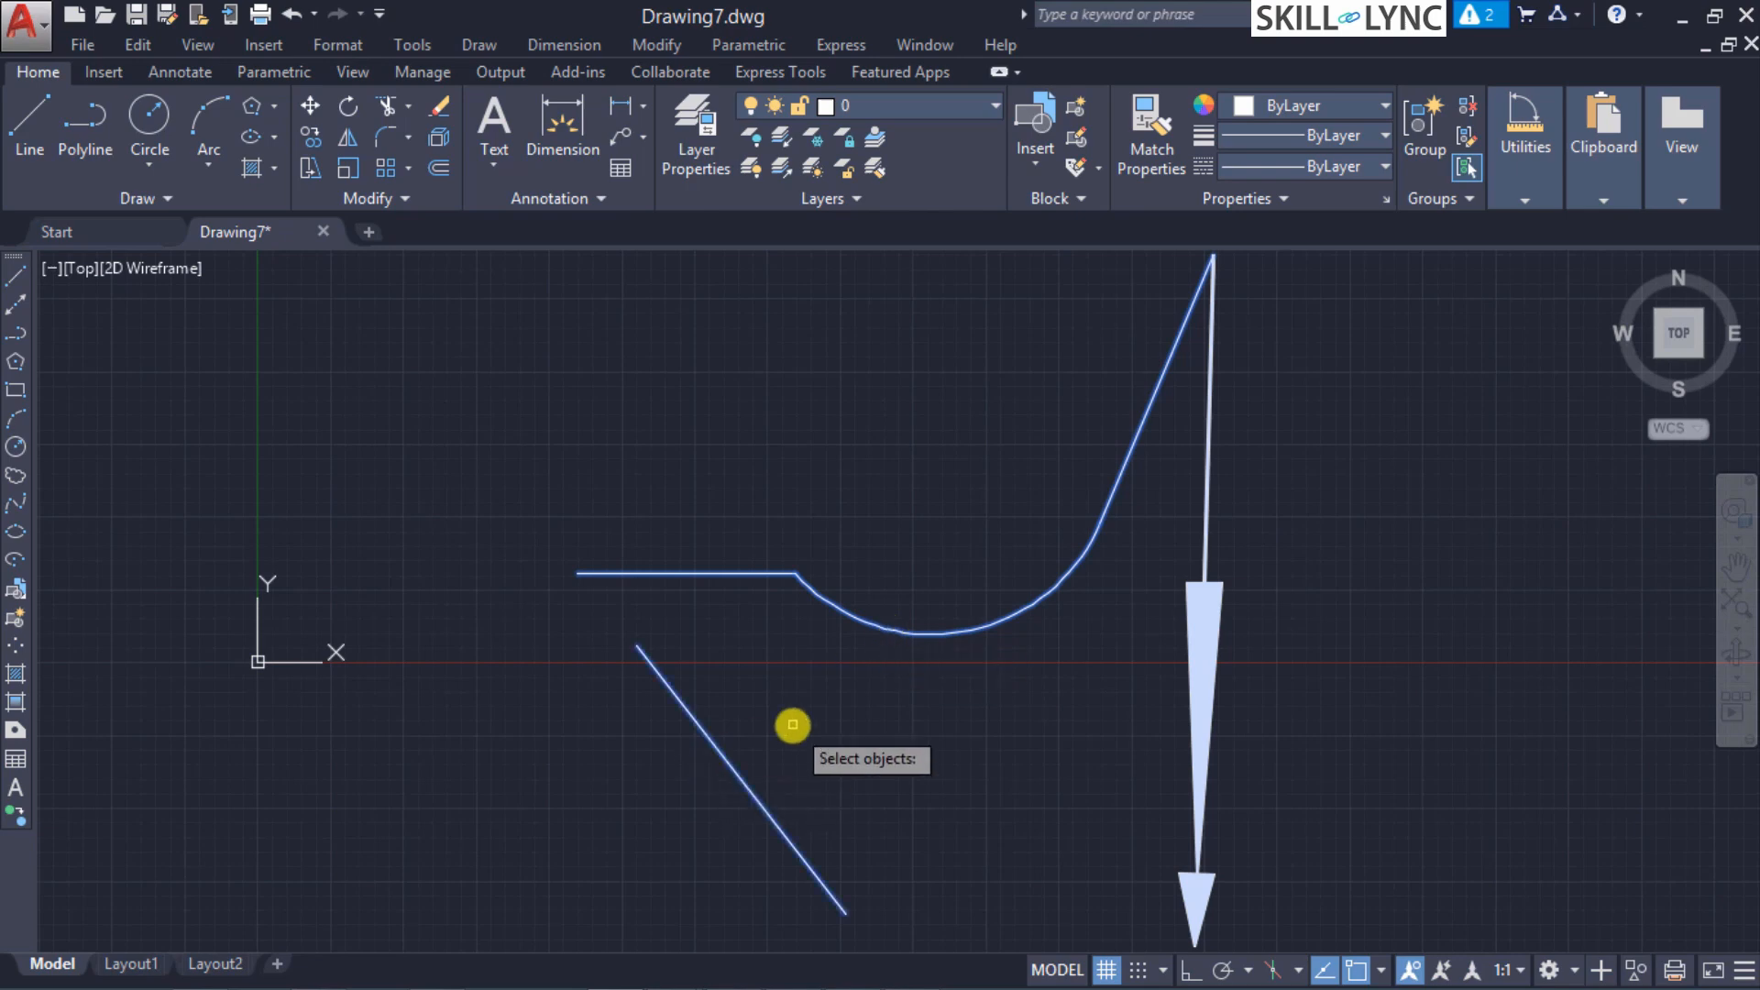
pyautogui.press('Return')
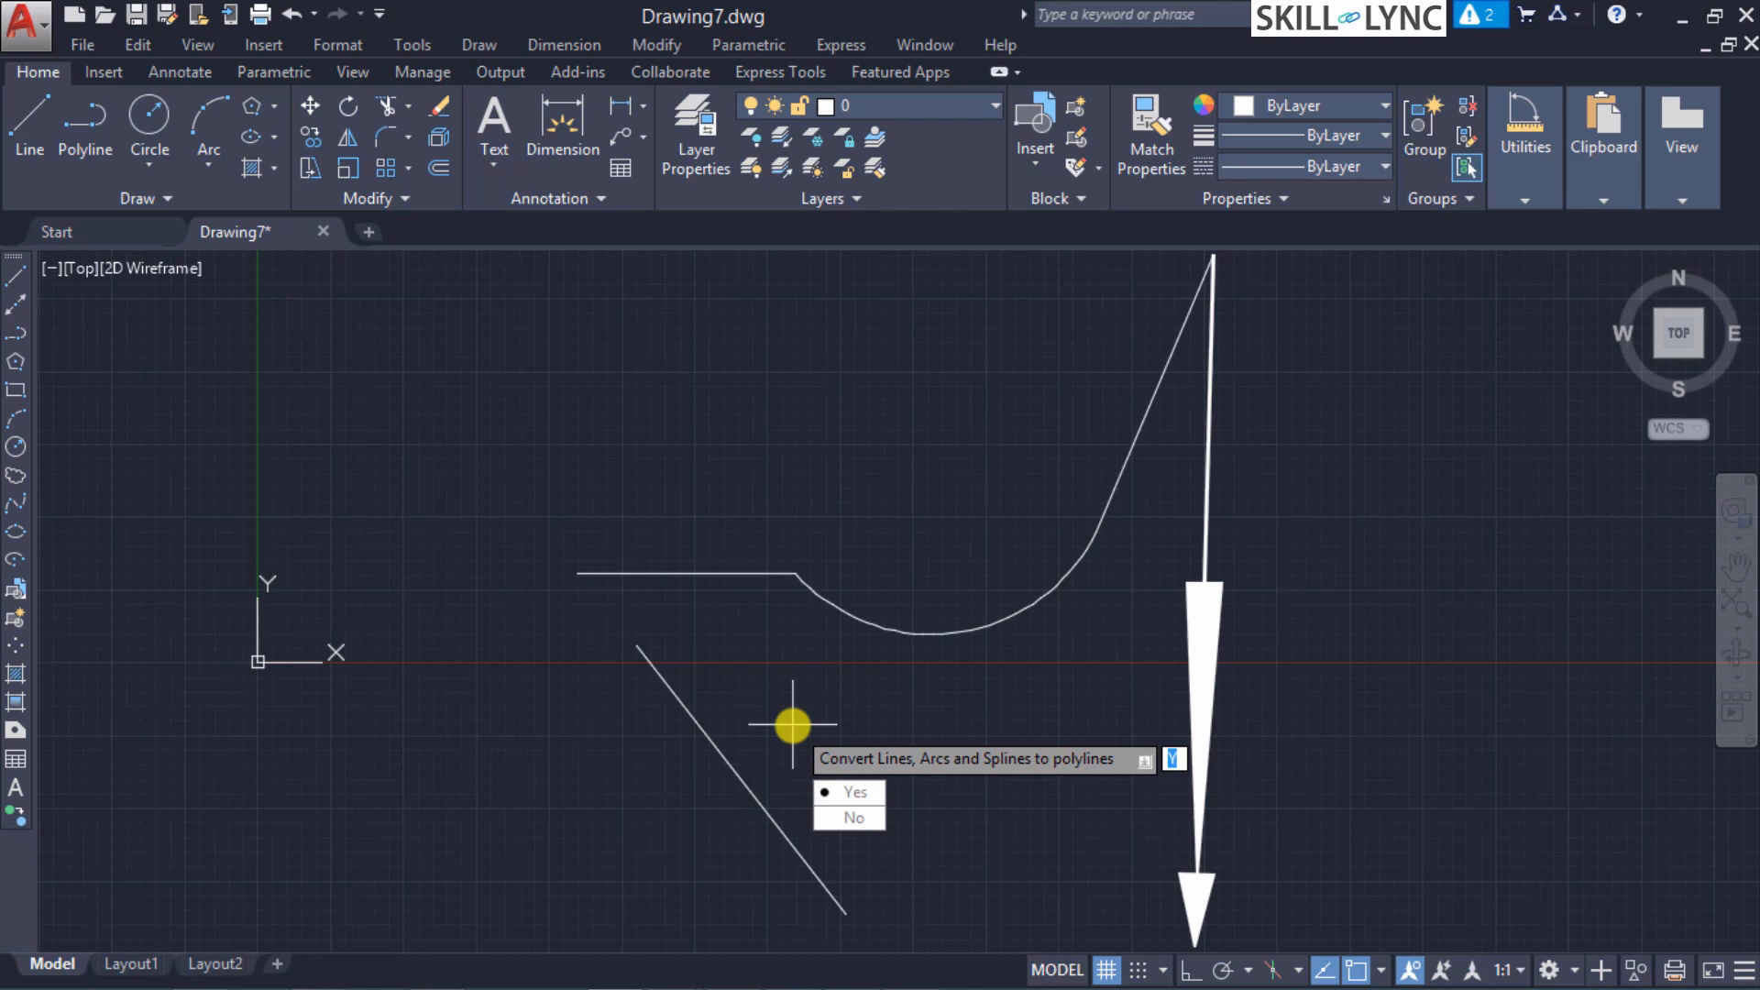
pyautogui.press('Return')
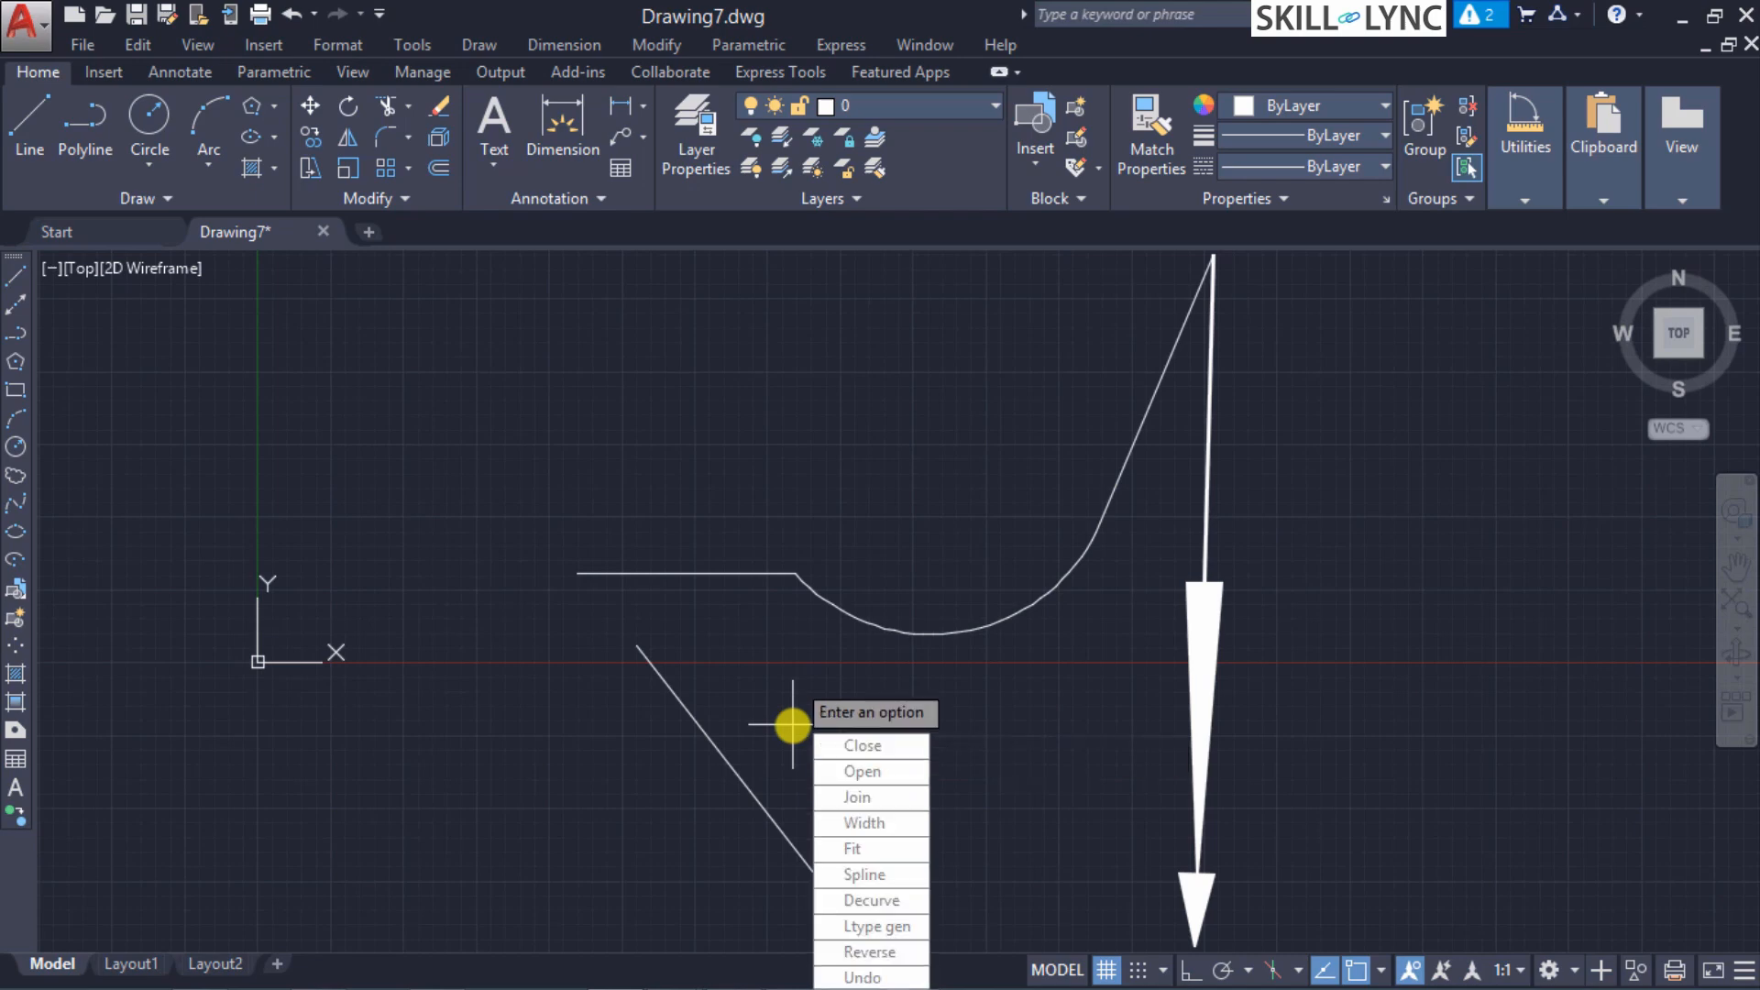
# Step: Start joining the selected polyline and line, and choose the Jointype option instead of entering a fuzz distance
pyautogui.press('Down')
pyautogui.press('Down')
pyautogui.press('Down')
pyautogui.press('Return')
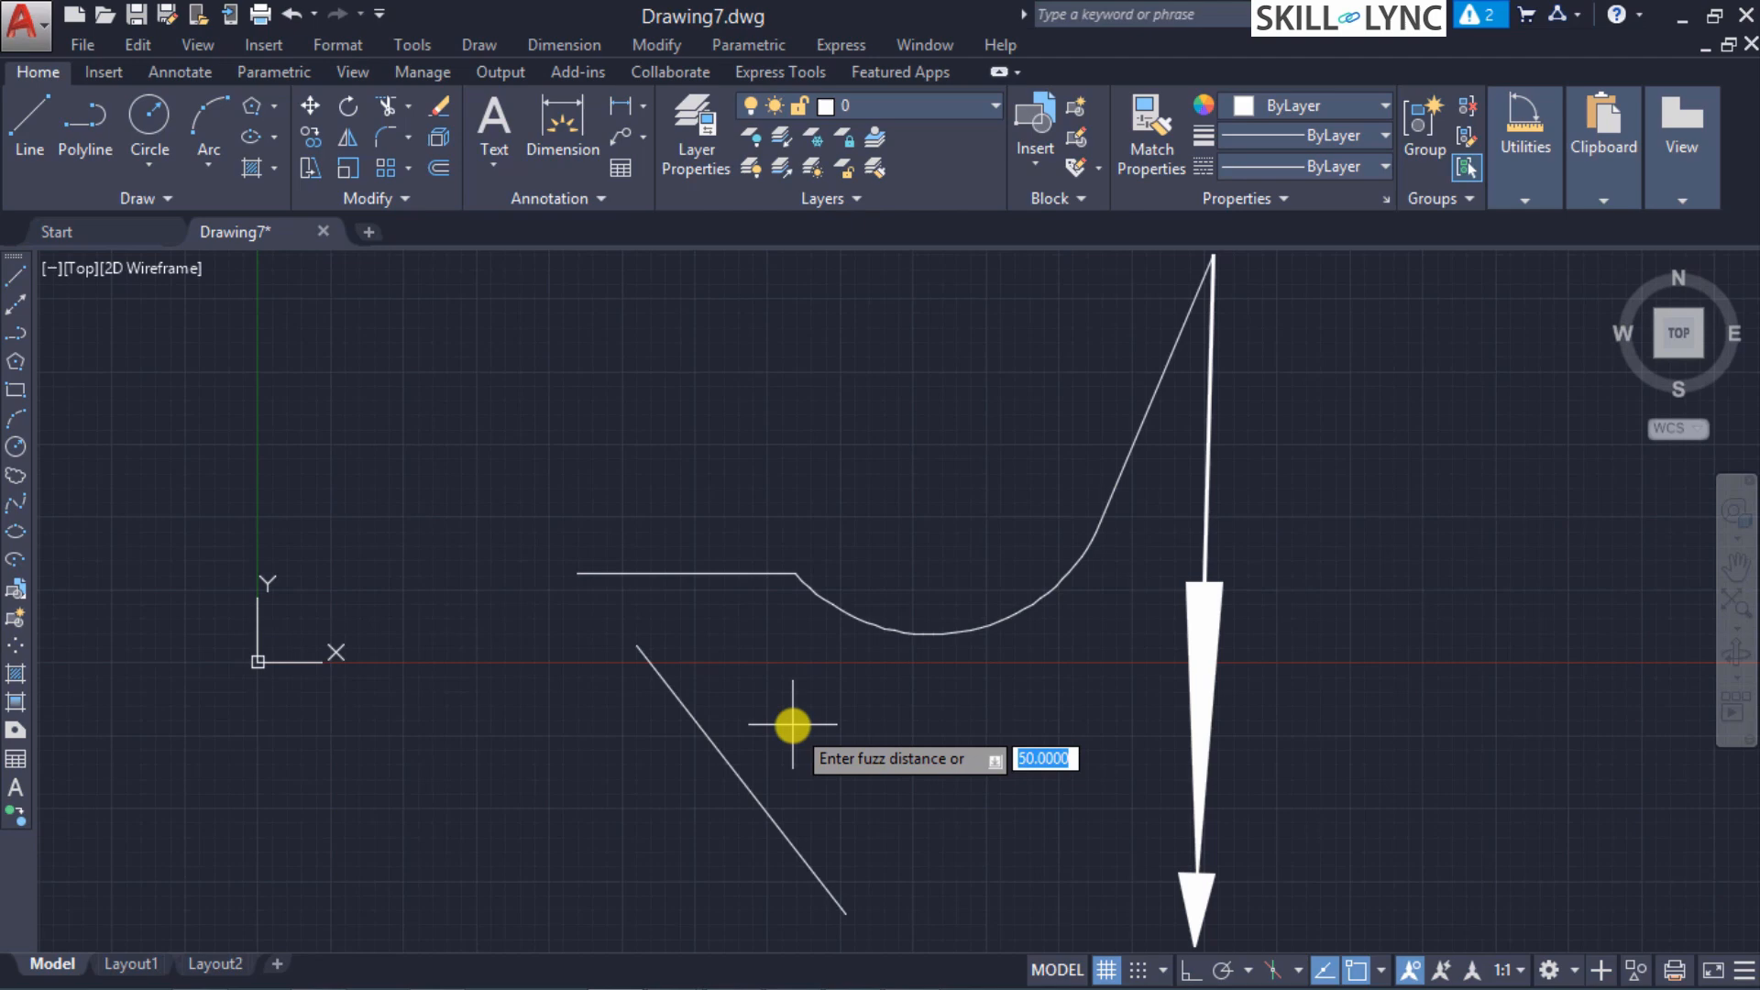
pyautogui.press('Down')
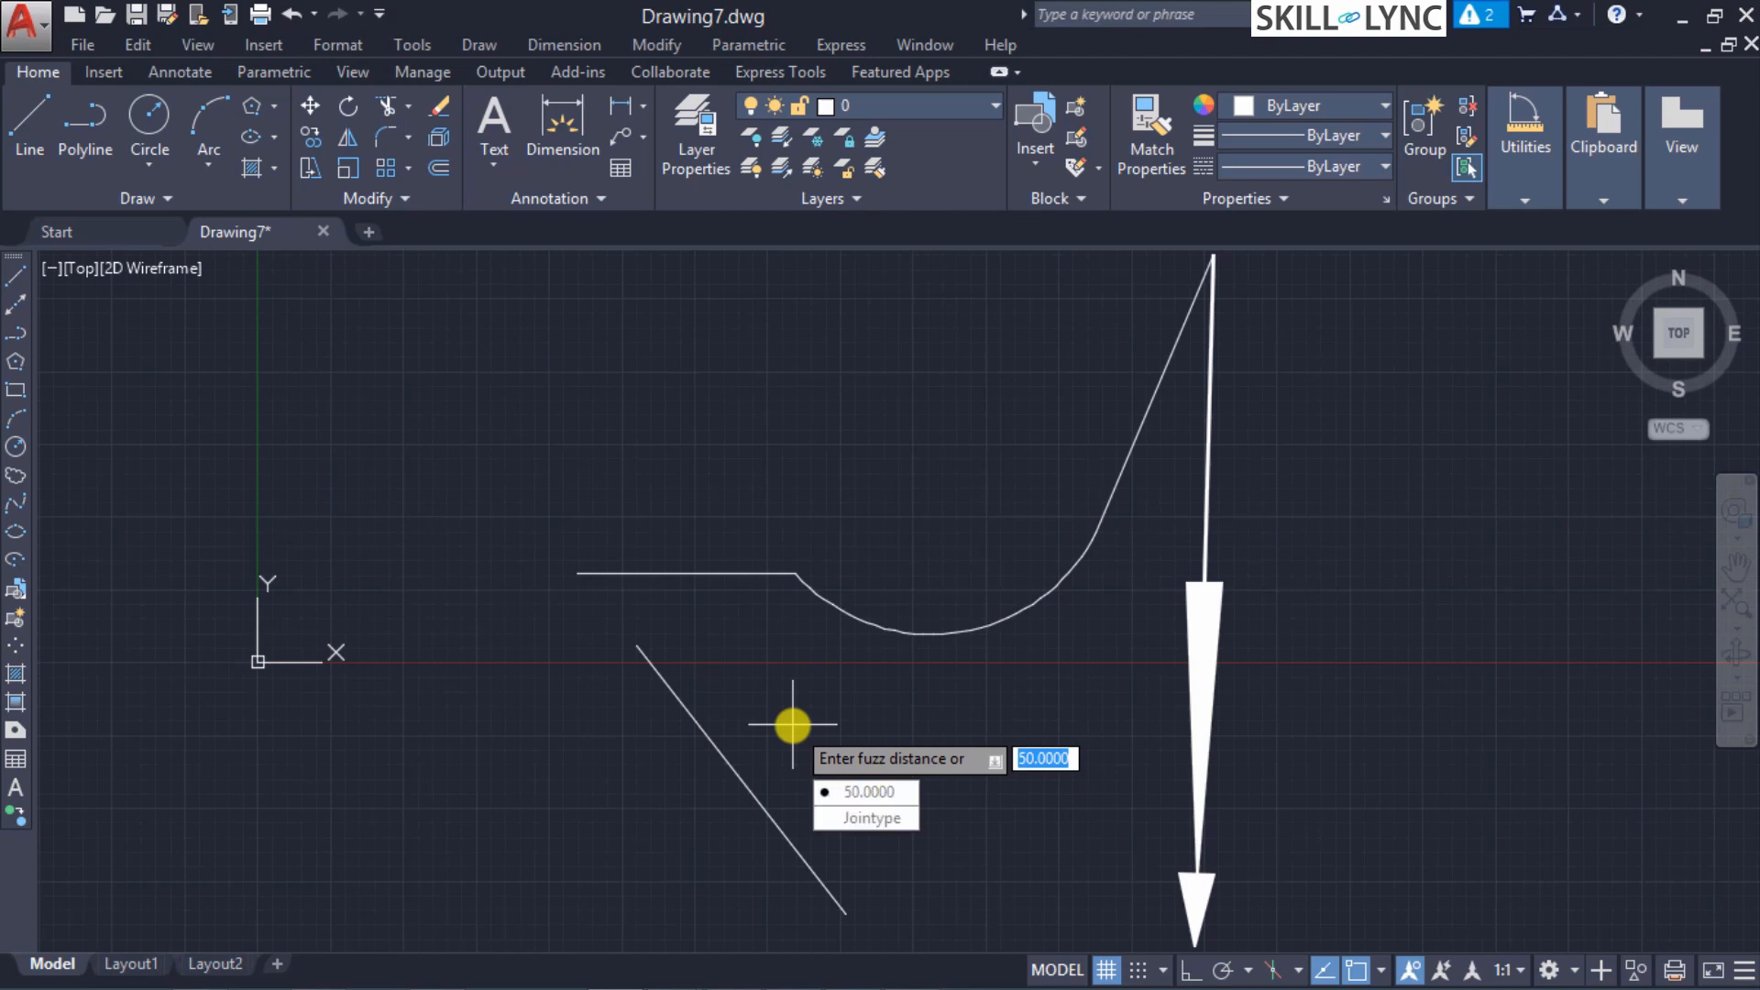
pyautogui.press('Down')
pyautogui.press('Return')
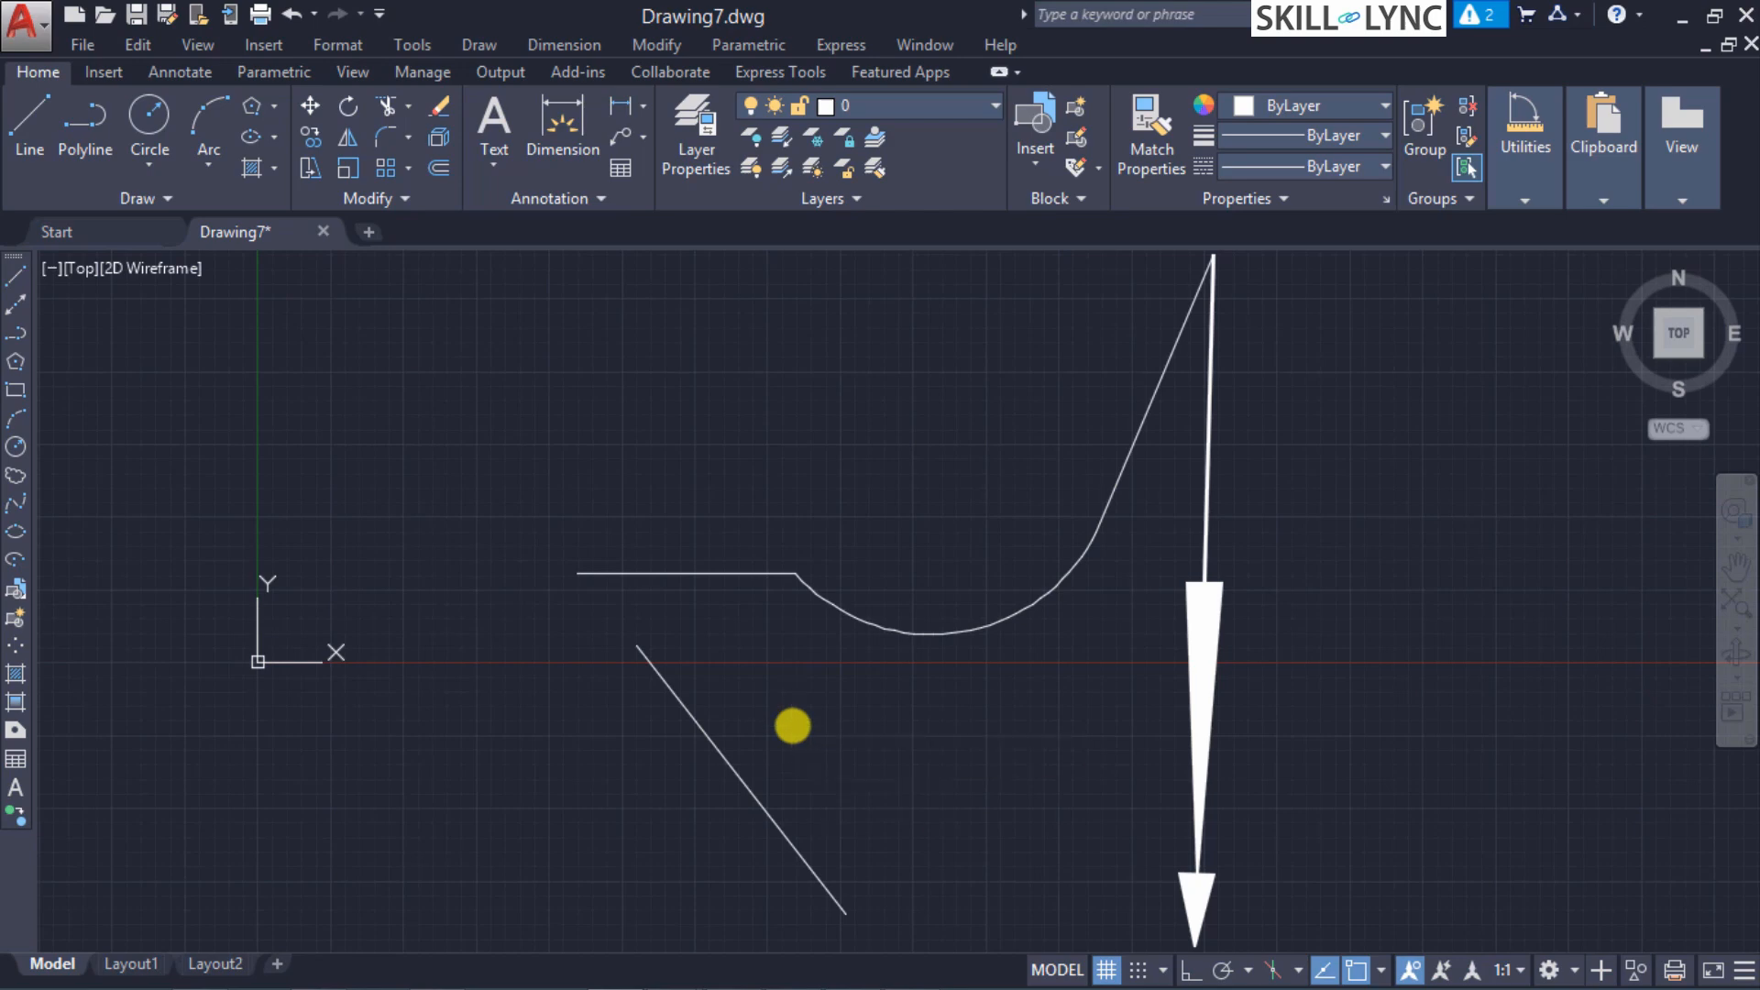